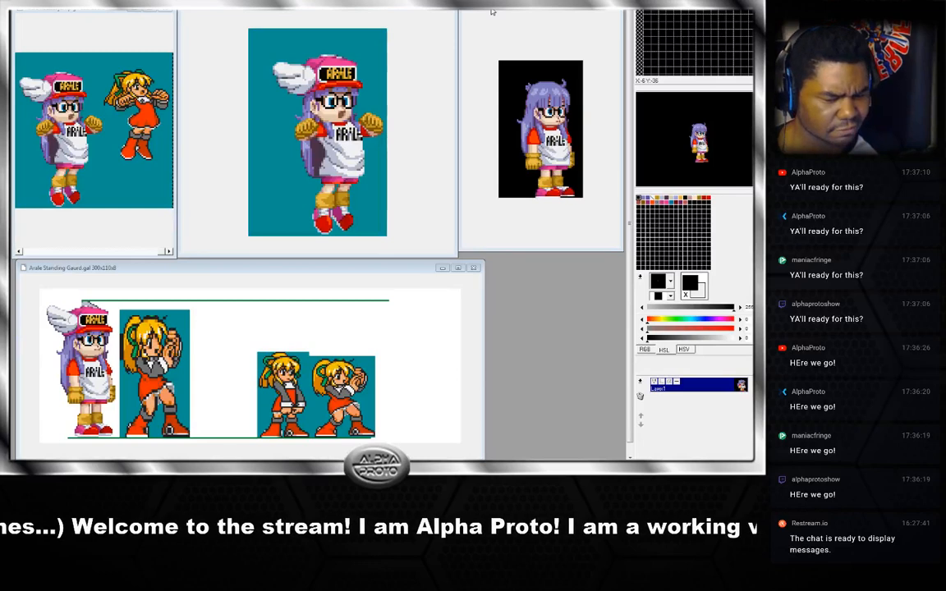
Activate the sprite windows in turn and zoom in and out on the two-character sprite window to inspect it.
click(493, 11)
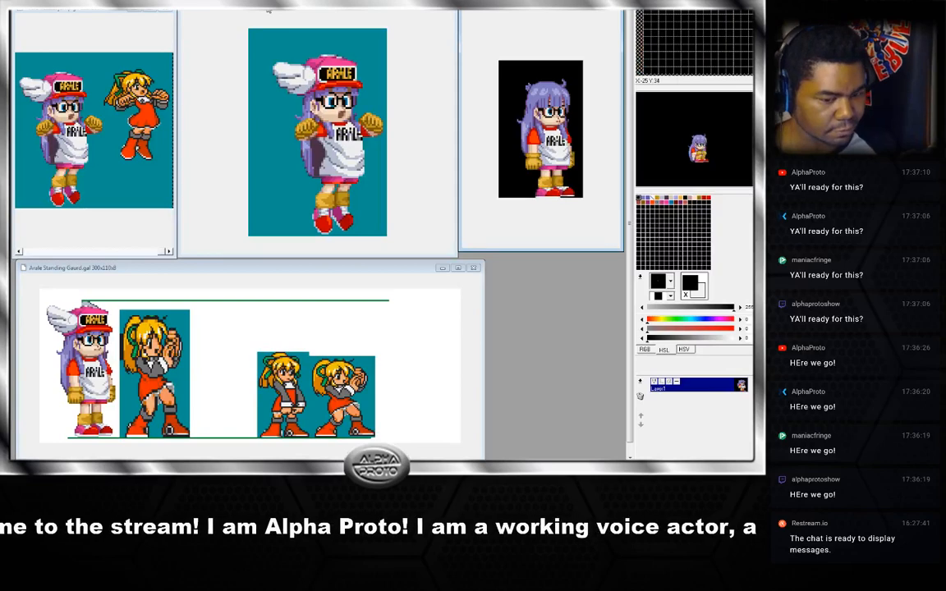
click(254, 14)
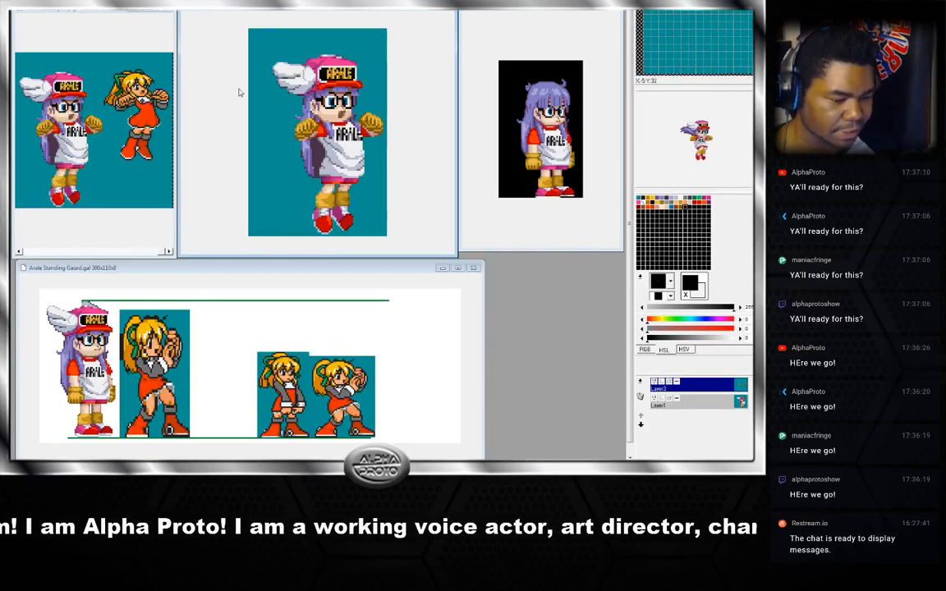
click(95, 18)
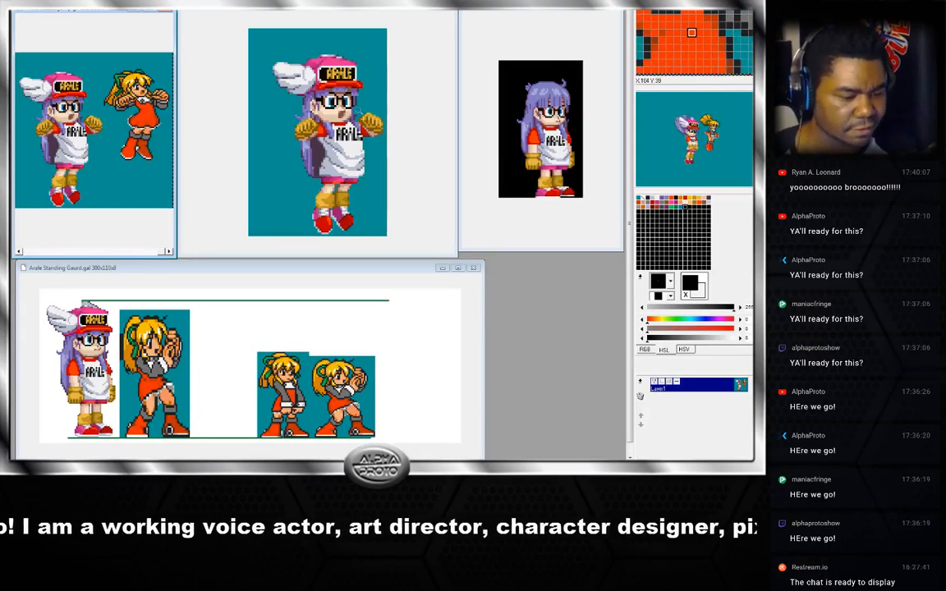
click(434, 58)
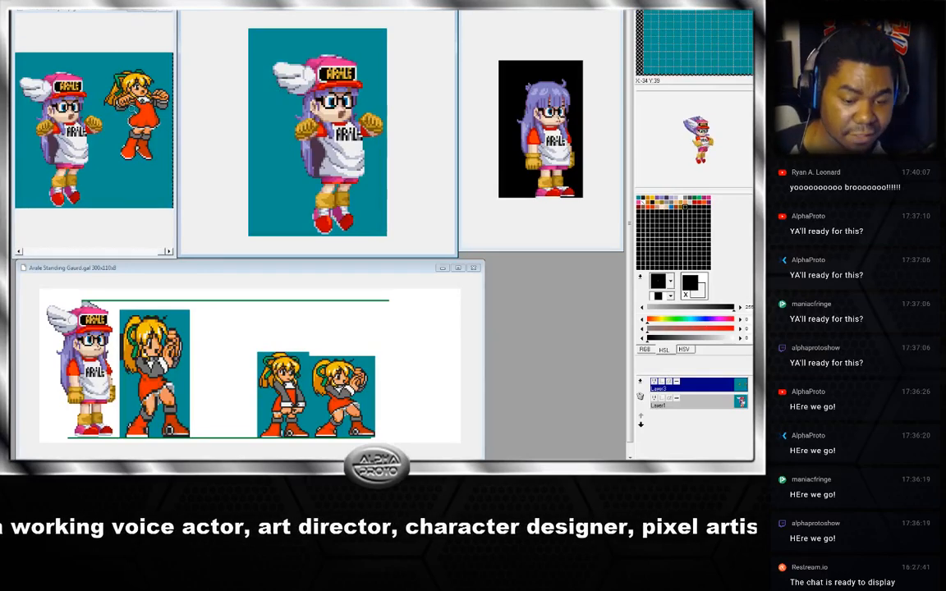
click(133, 108)
click(132, 142)
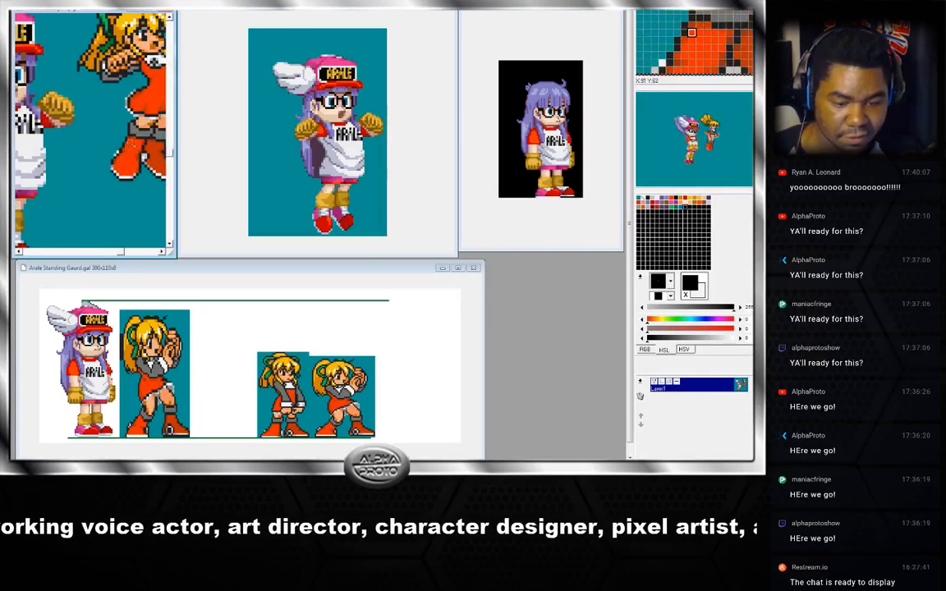
right_click(132, 144)
right_click(133, 143)
right_click(132, 144)
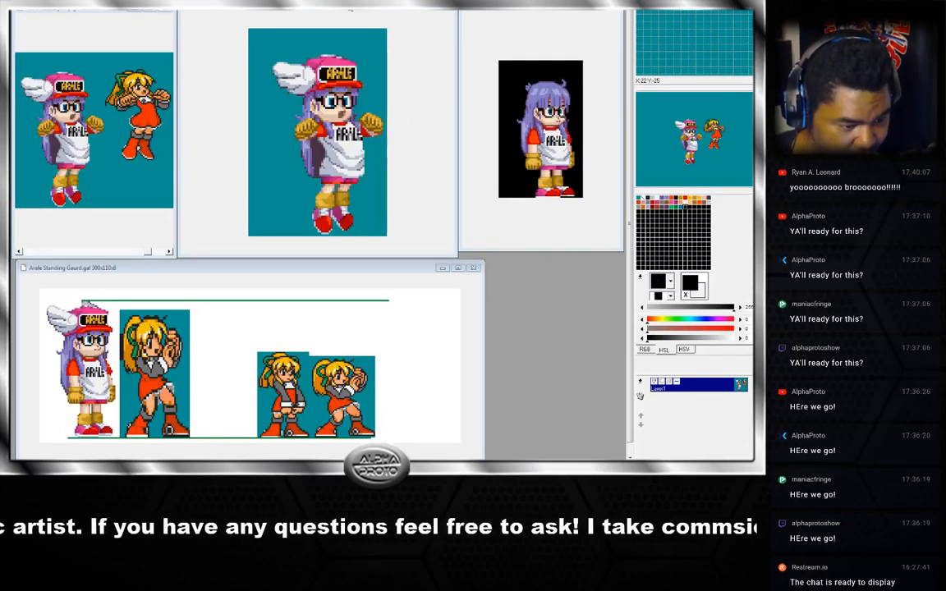
Step back and forth through the neutral jump animation frames to review the motion.
click(207, 176)
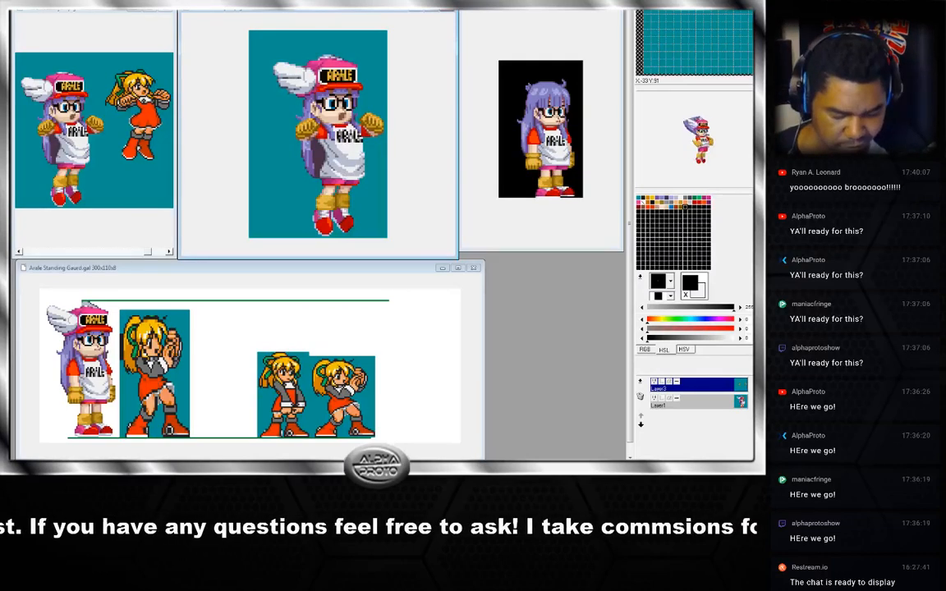
key(Right)
key(Right)
key(Right)
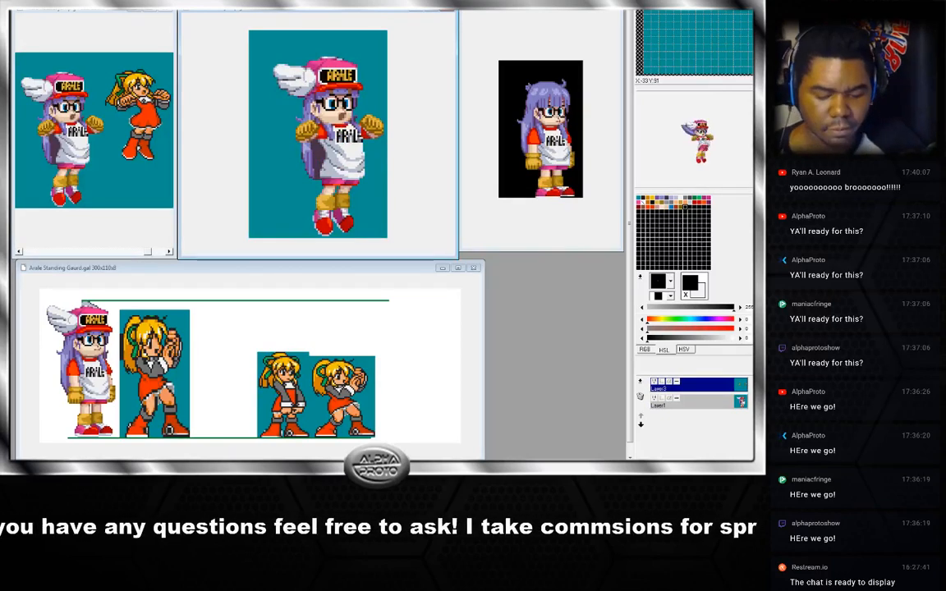
key(Right)
key(Right)
key(Right)
key(Right)
key(Right)
key(Right)
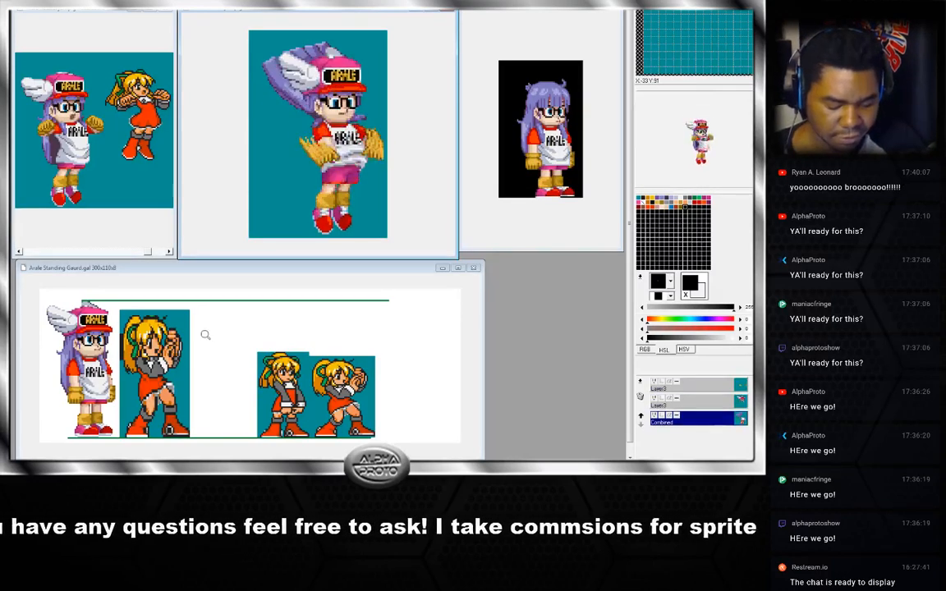
key(Right)
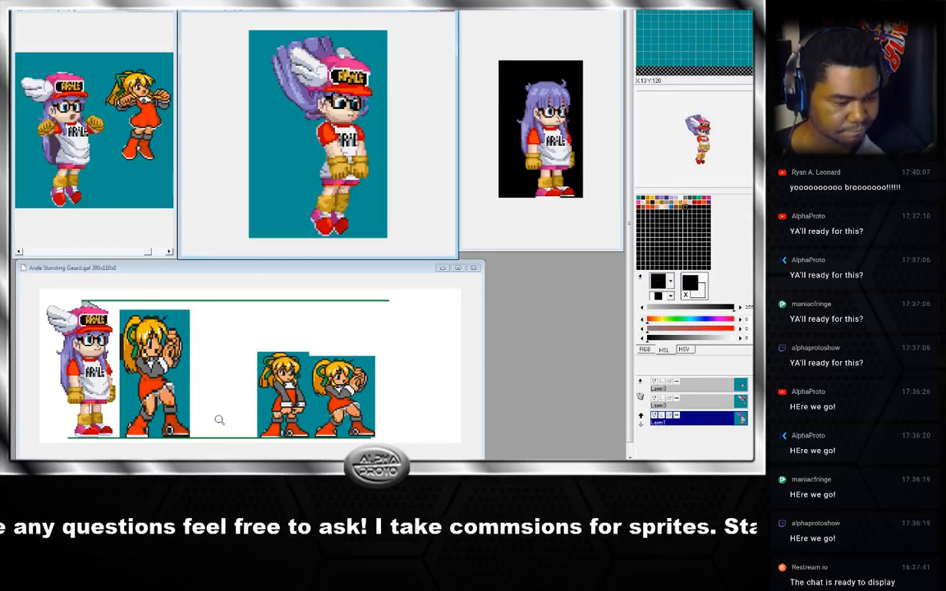
key(Left)
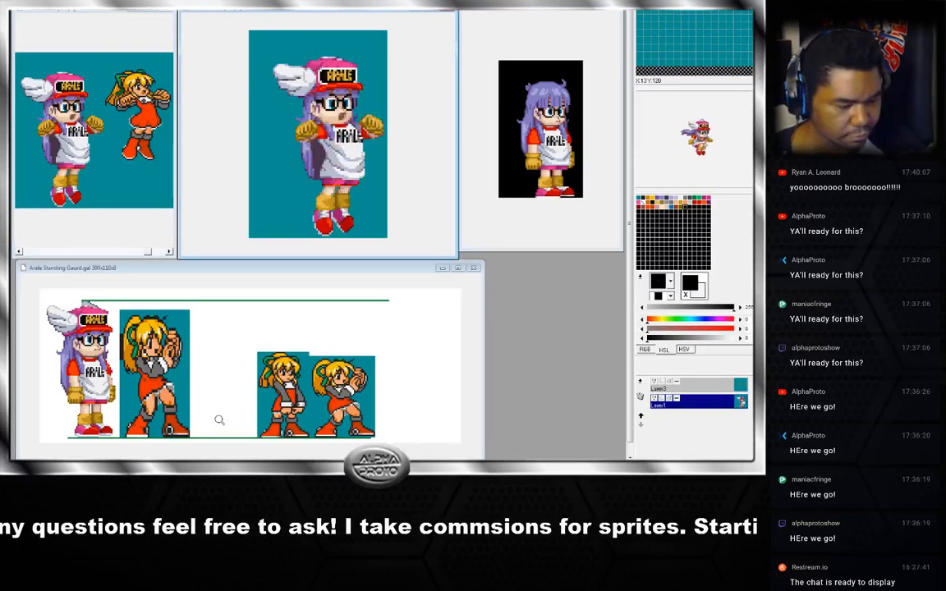
key(Right)
key(Left)
key(Right)
key(Left)
key(Right)
key(Left)
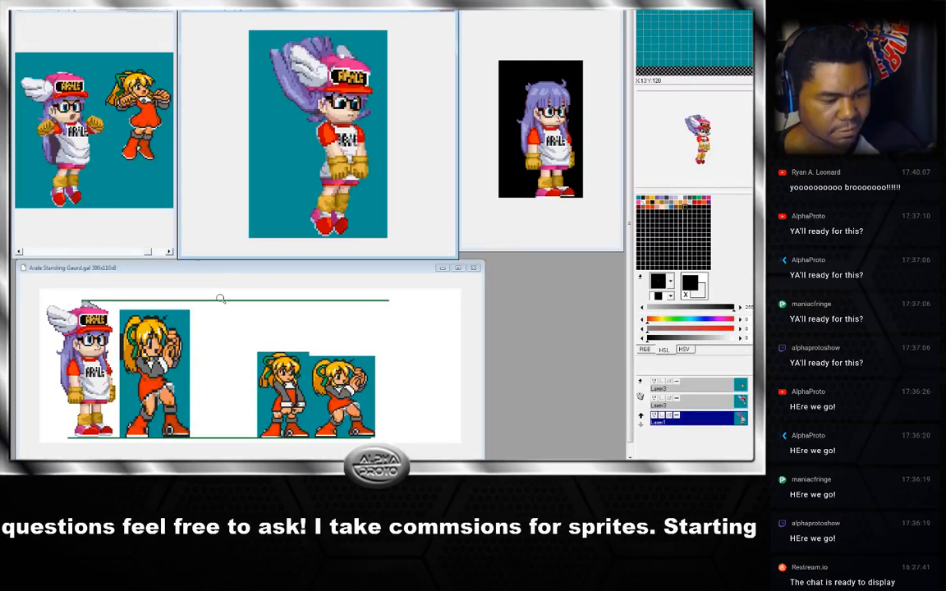
key(Right)
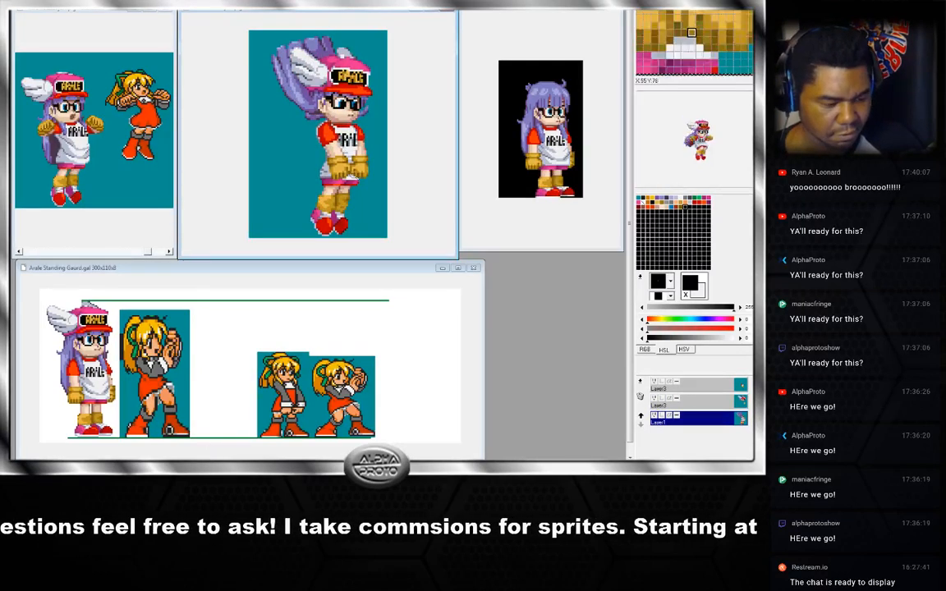
key(Left)
key(Right)
key(Left)
key(Right)
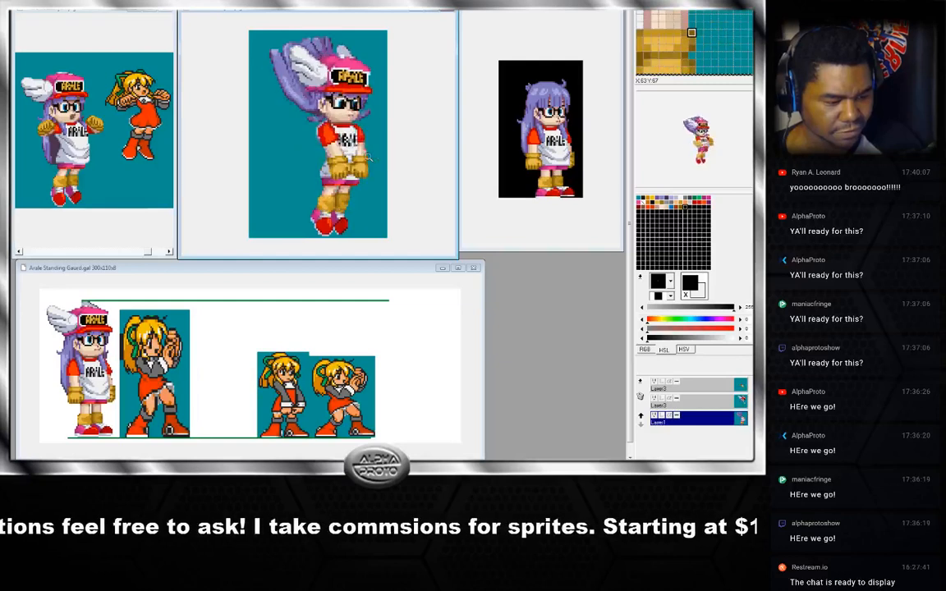
key(Right)
key(Left)
key(Right)
key(Left)
key(Right)
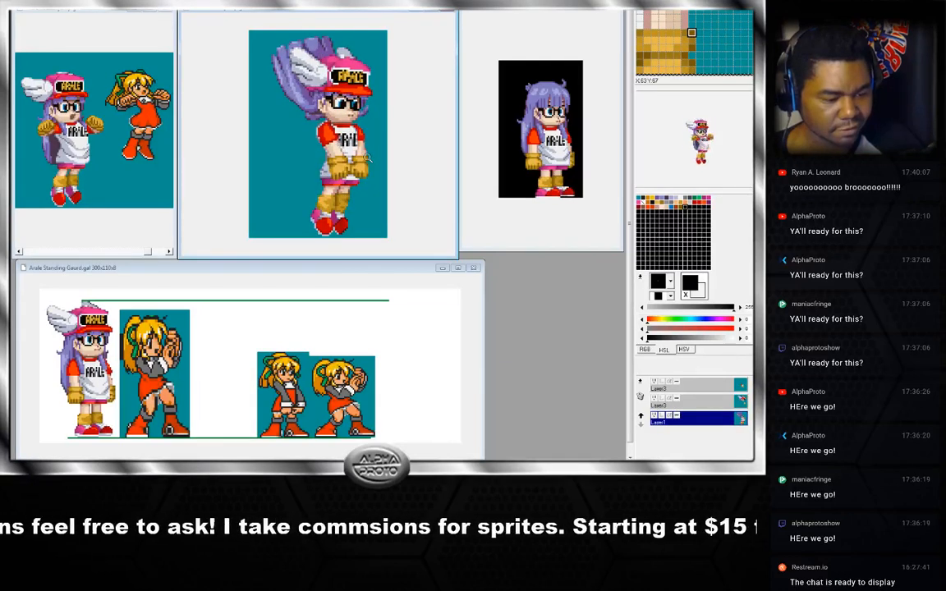
key(Right)
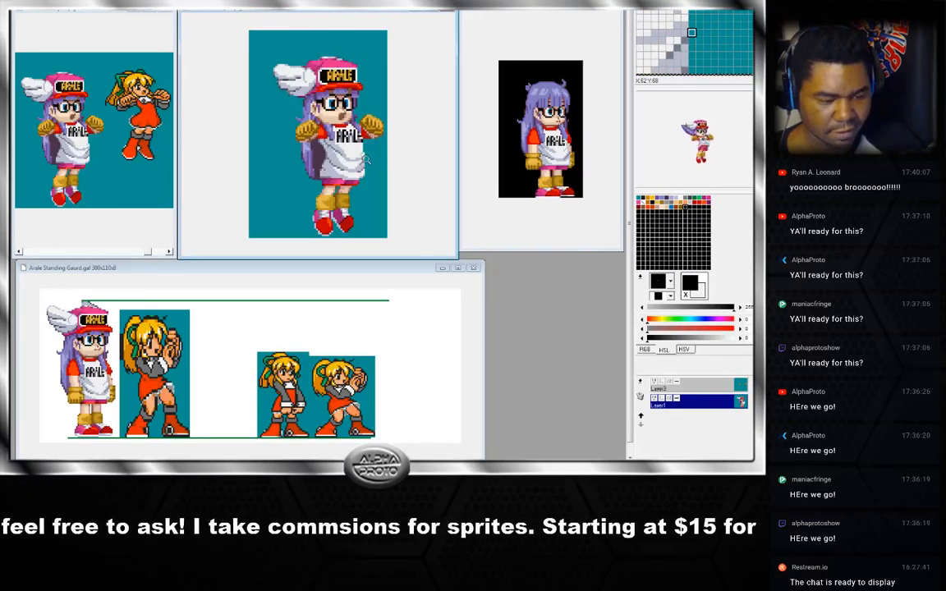
key(Right)
key(Right)
key(Right)
key(Right)
key(Right)
key(Right)
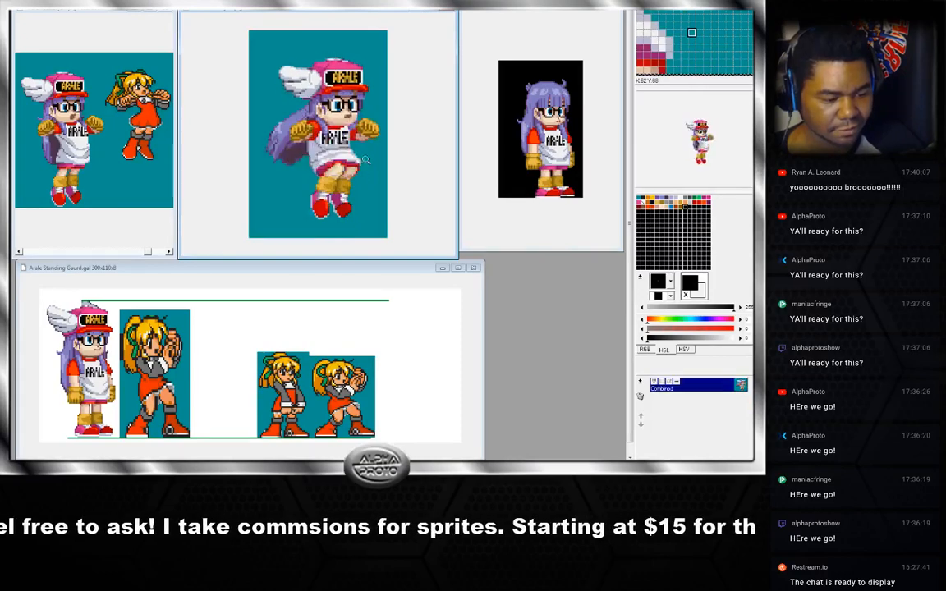
key(Right)
key(Right)
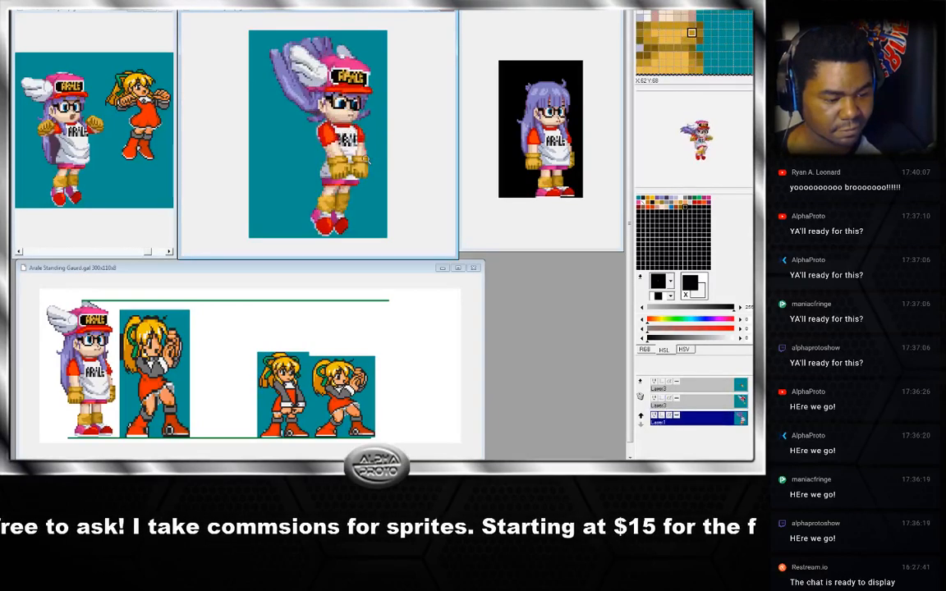
key(Right)
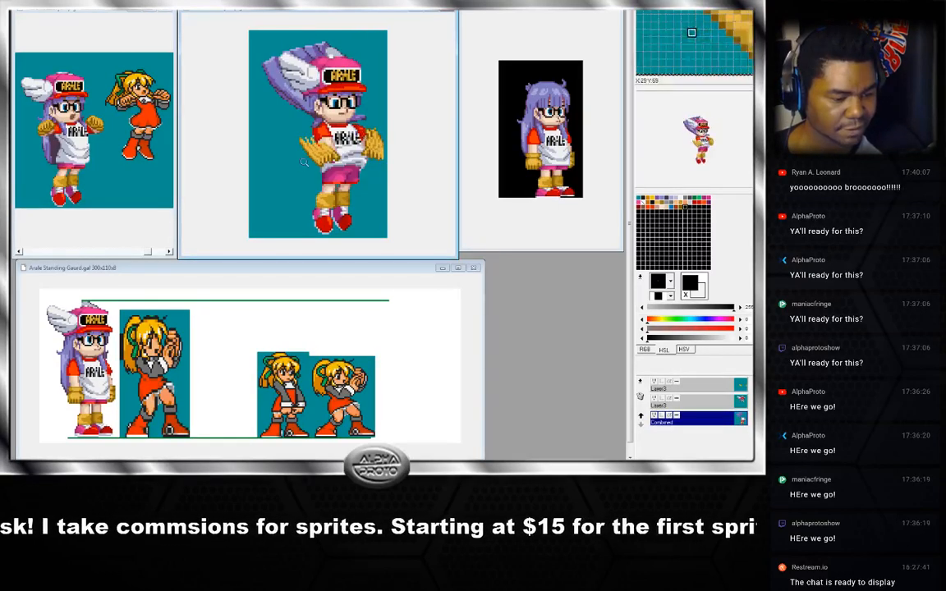
key(Right)
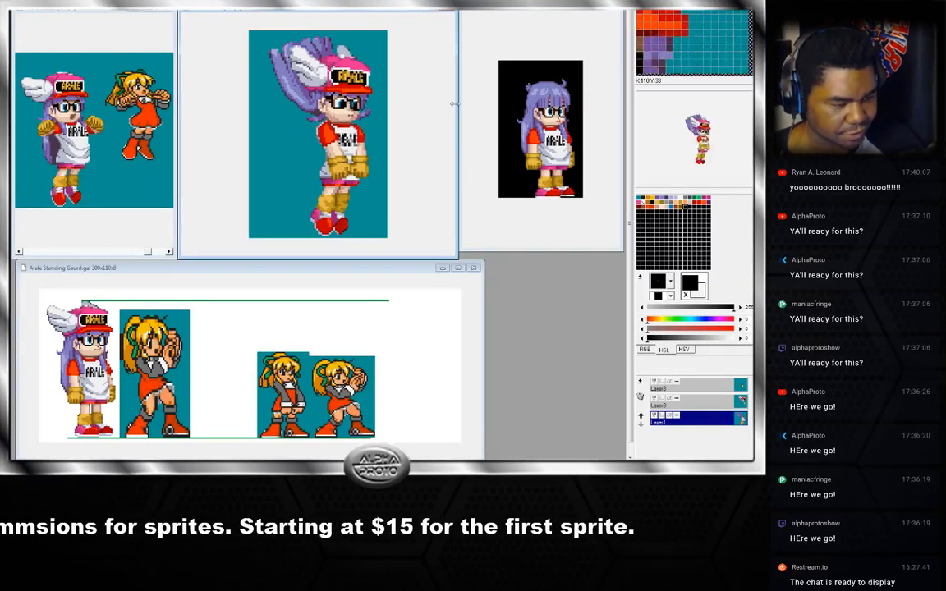
Reposition the crouching sprite window so it overlaps beside the neutral jump window.
click(531, 47)
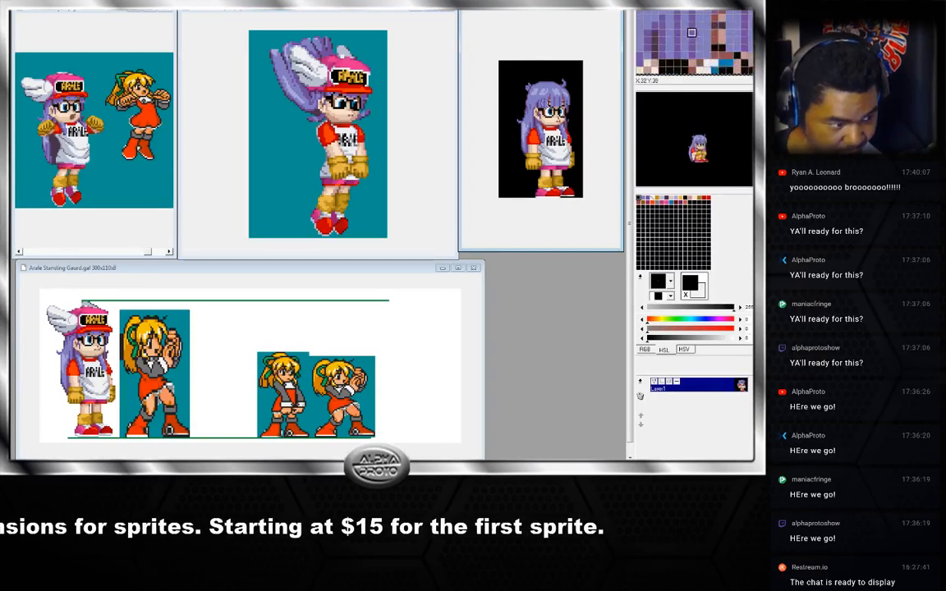
click(416, 116)
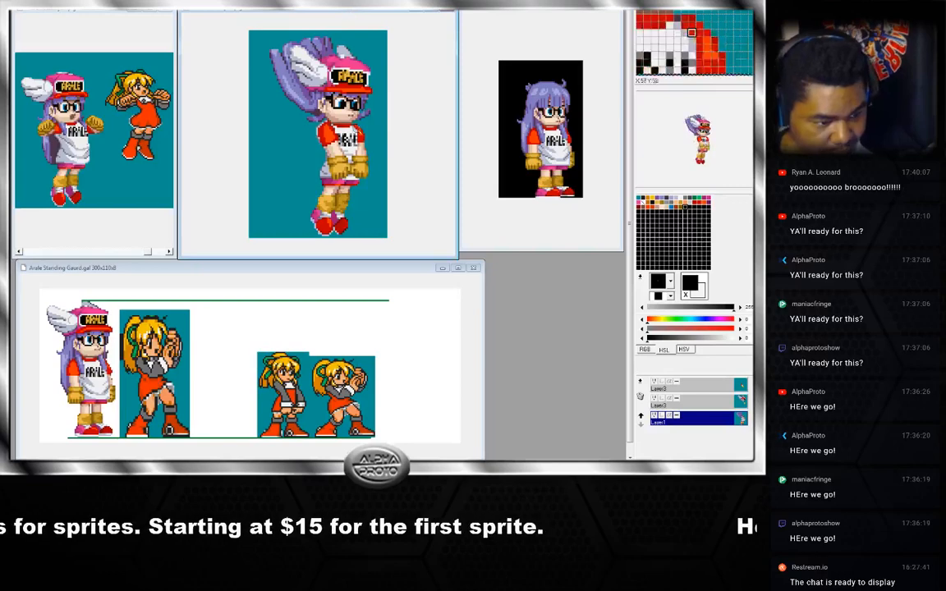
scroll(321, 120, up, 2)
scroll(359, 138, down, 2)
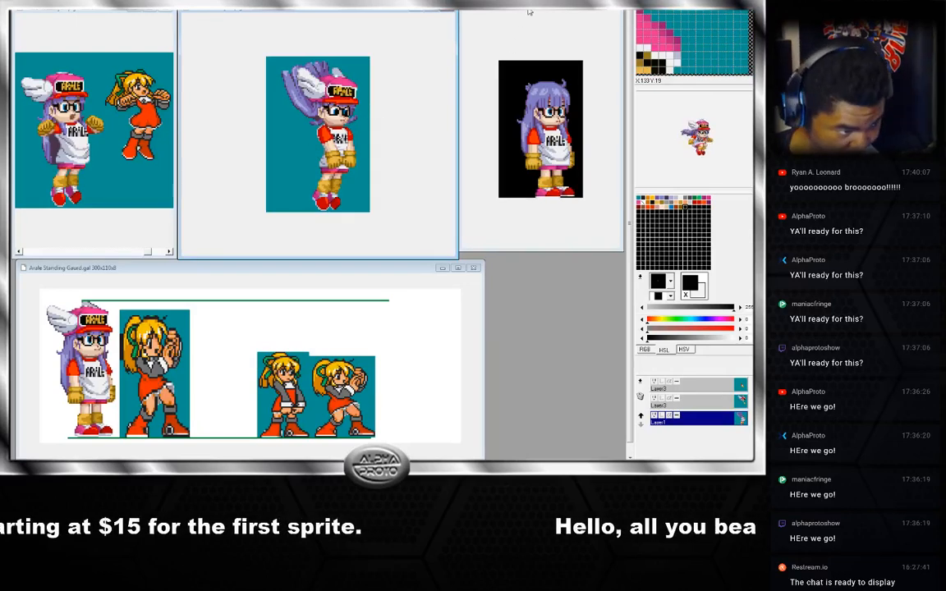
drag(529, 11, 458, 19)
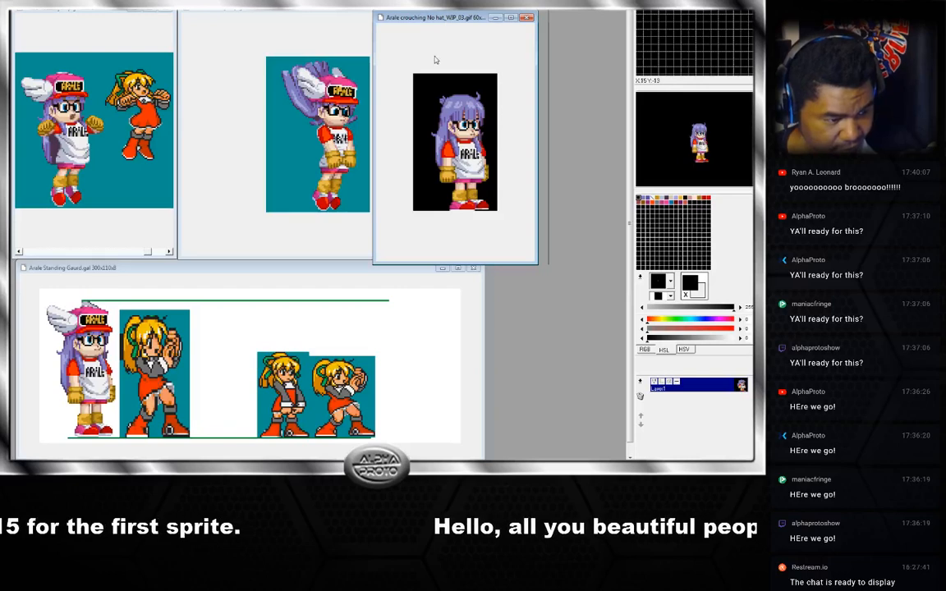
Open 'Arale neutral jump 02.gif' in its own window, enlarge the window and zoom in on the sprite.
key(ctrl+a)
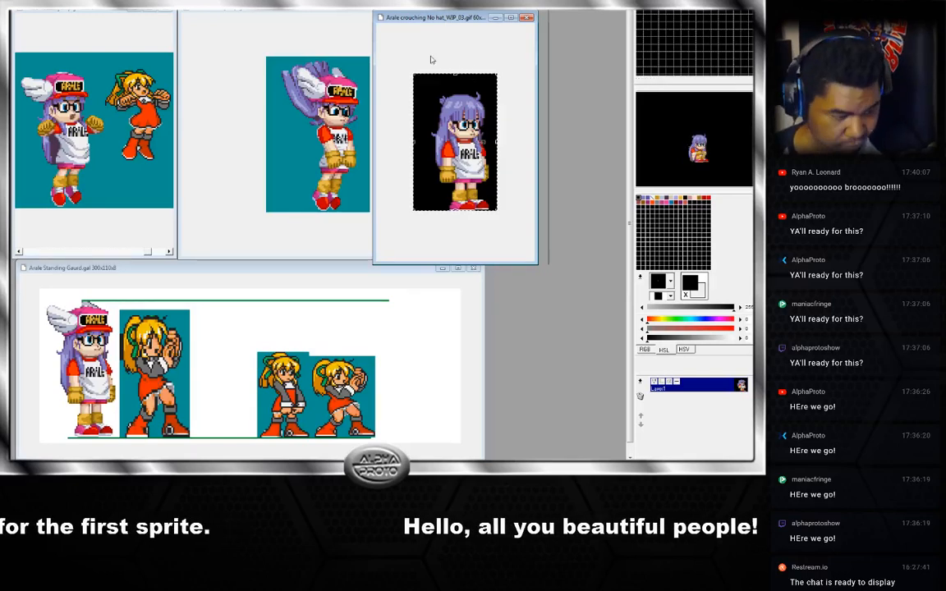
click(366, 37)
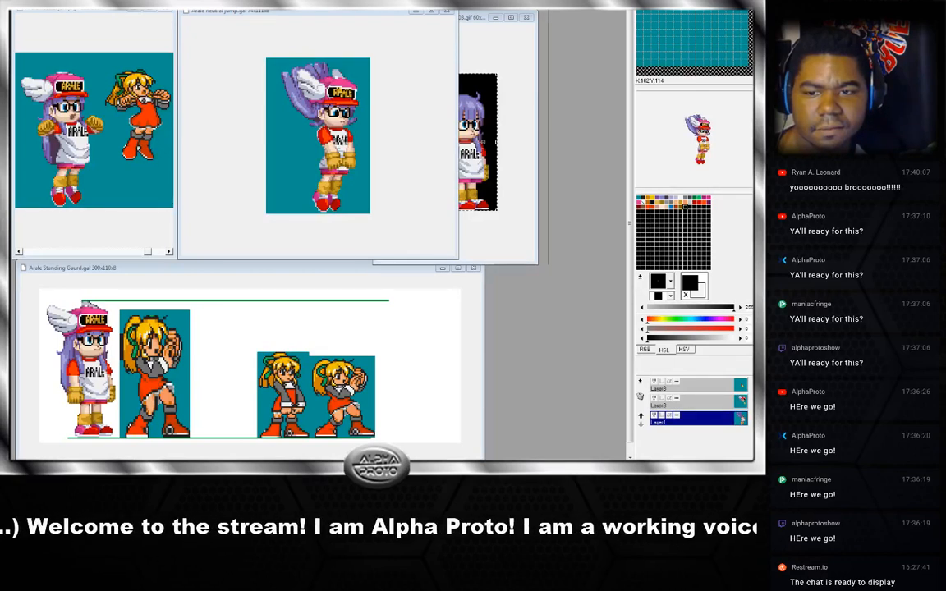
drag(146, 398, 518, 294)
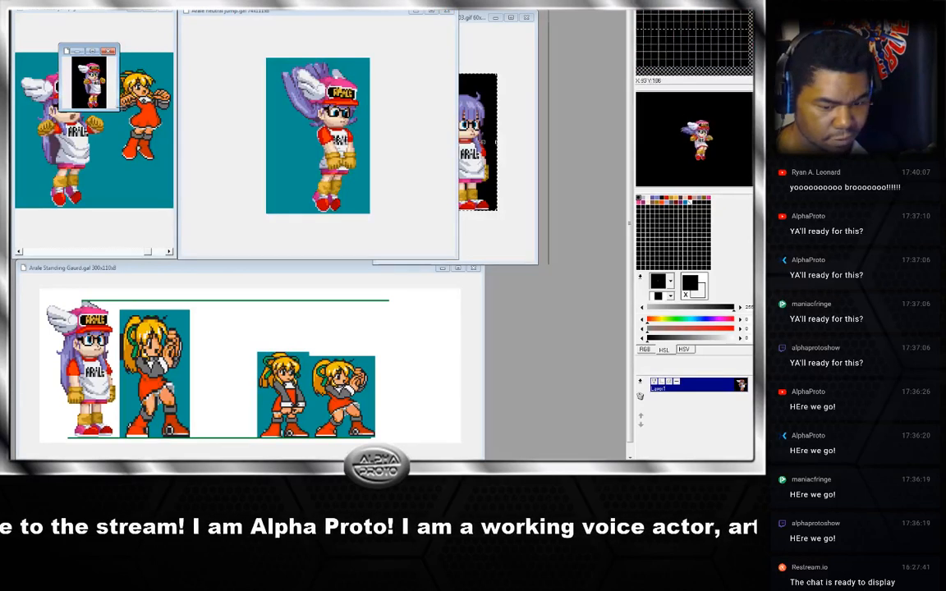
drag(118, 110, 244, 267)
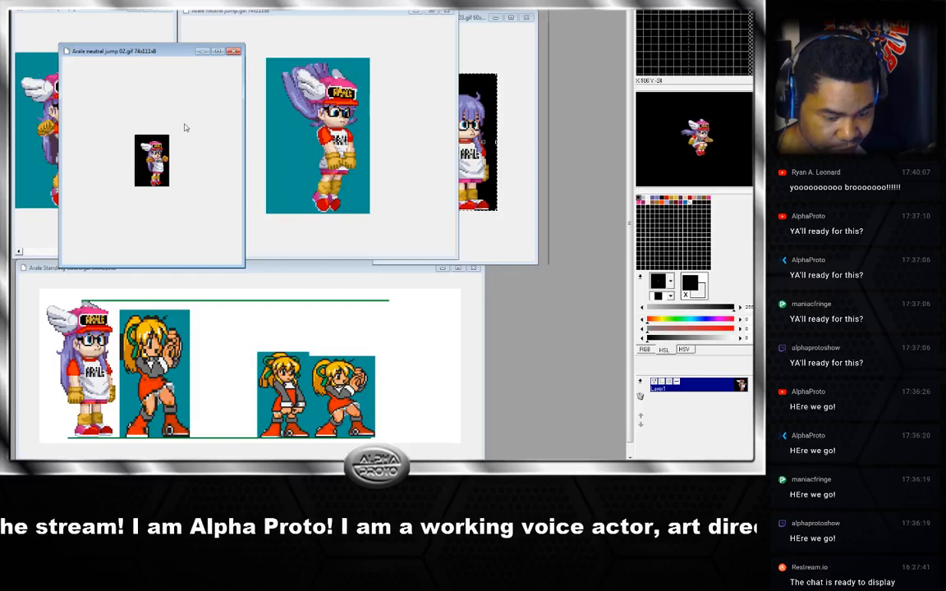
scroll(147, 162, up, 3)
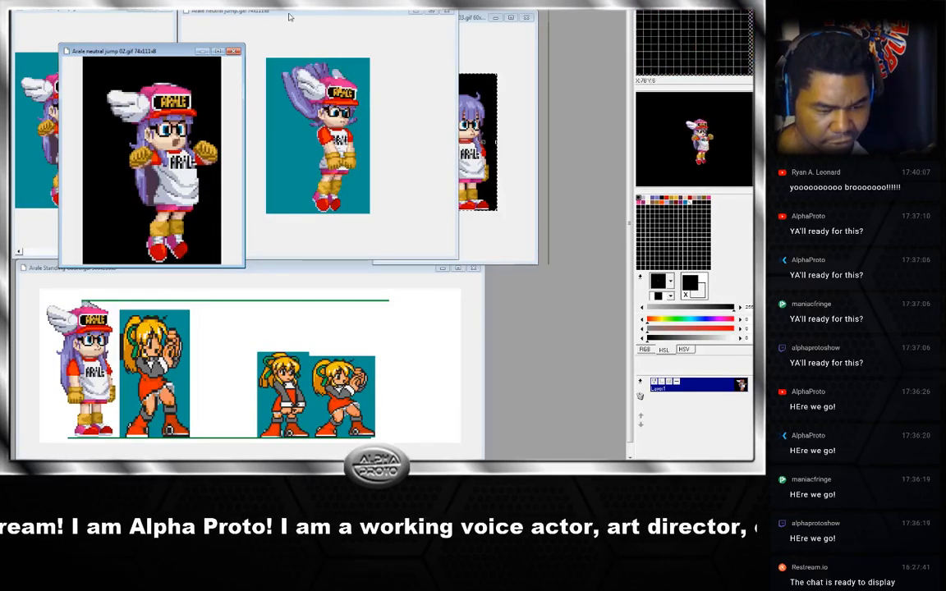
Move the neutral jump .gal window beside the GIF and zoom it to compare the two jump sprites.
drag(289, 15, 353, 45)
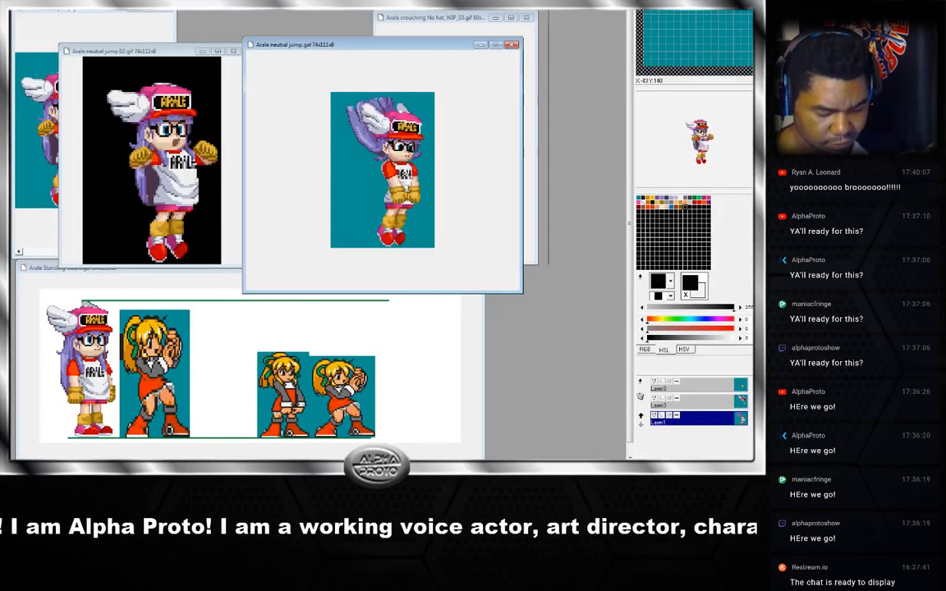
key(Right)
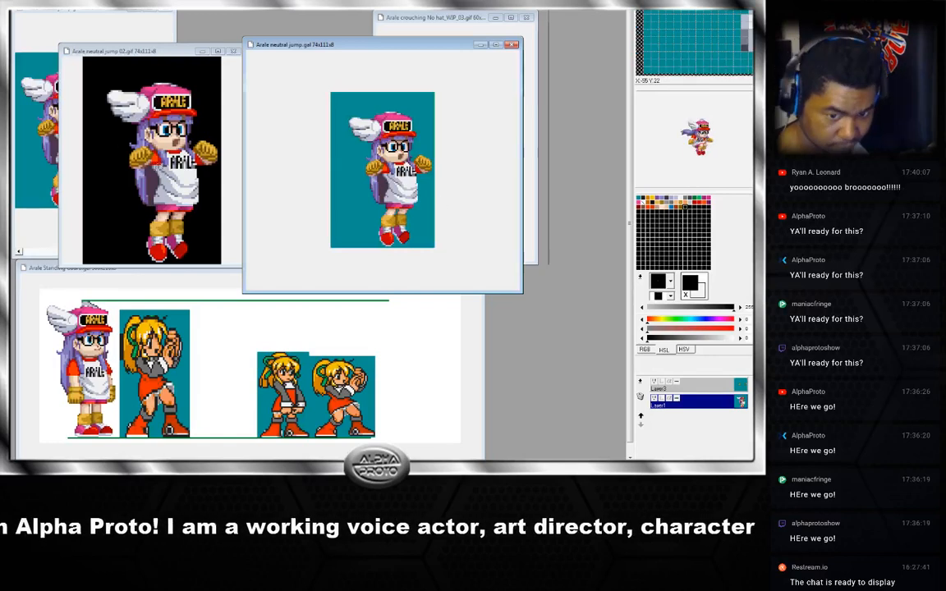
click(155, 51)
scroll(189, 187, down, 2)
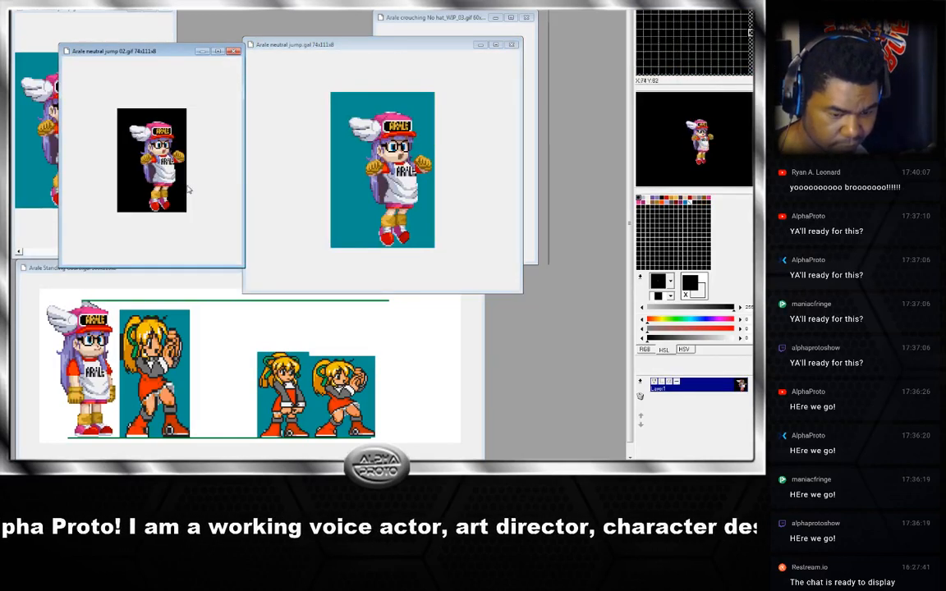
scroll(175, 184, up, 1)
scroll(178, 183, up, 1)
click(391, 145)
scroll(396, 144, up, 1)
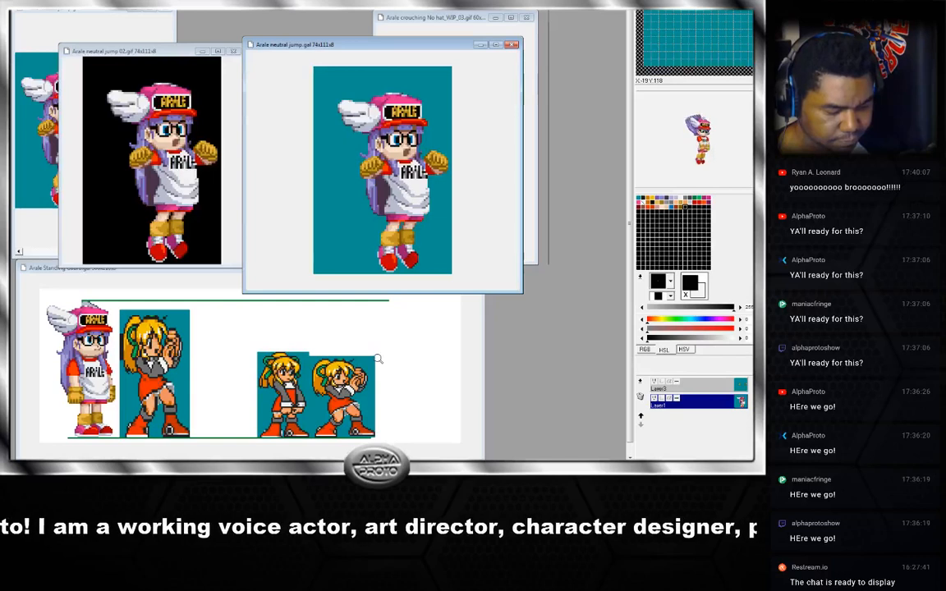
Close the neutral jump .gal window and move the GIF window into its place at the top.
click(174, 55)
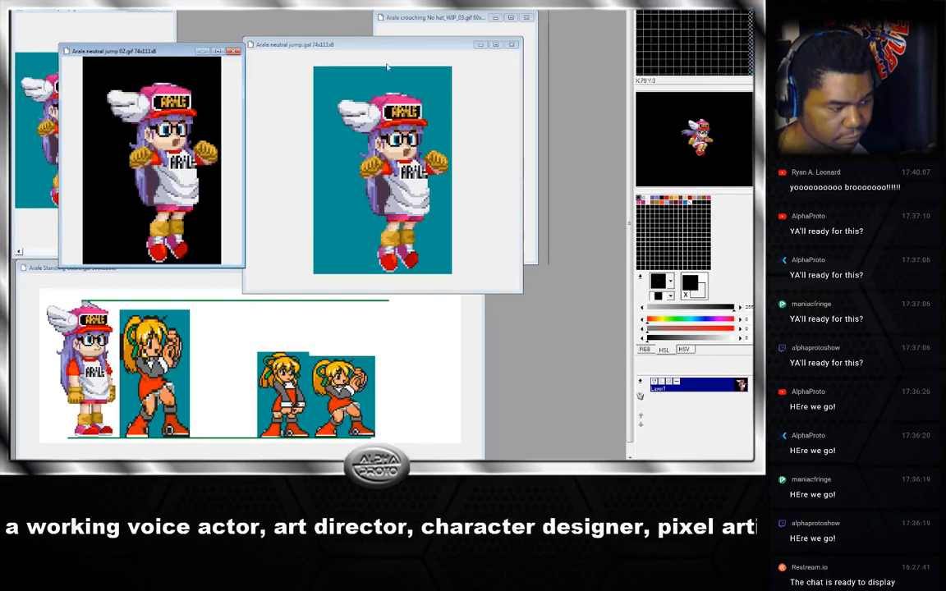
click(511, 45)
drag(160, 50, 280, 10)
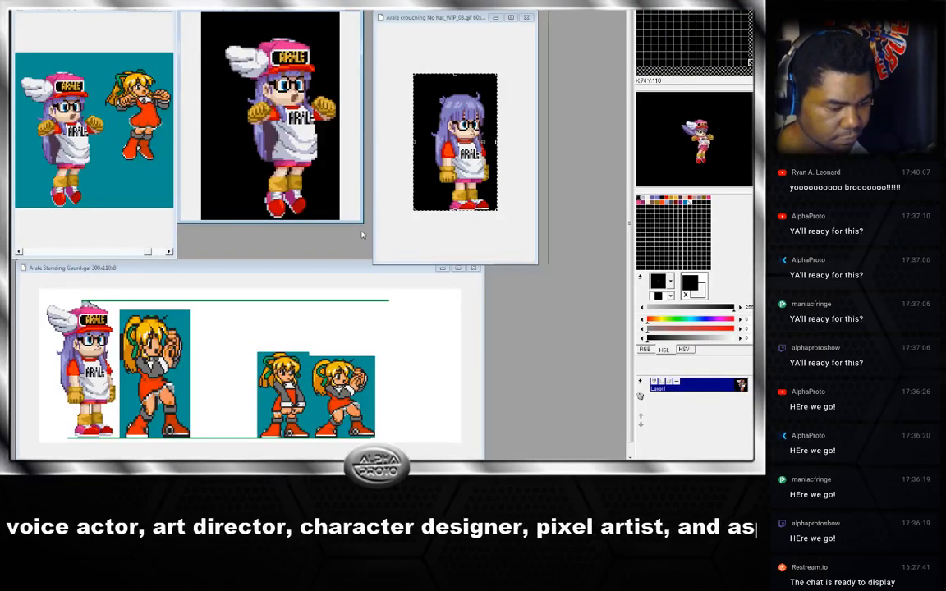
Enlarge the neutral jump GIF window downward and raise the crouching sprite window to line up beside it.
drag(362, 222, 367, 263)
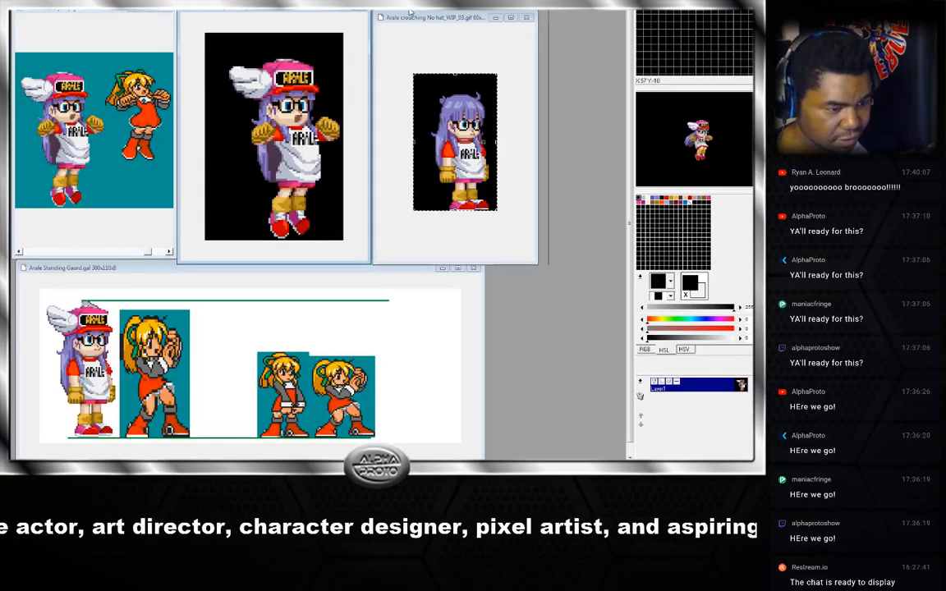
drag(411, 12, 410, 1)
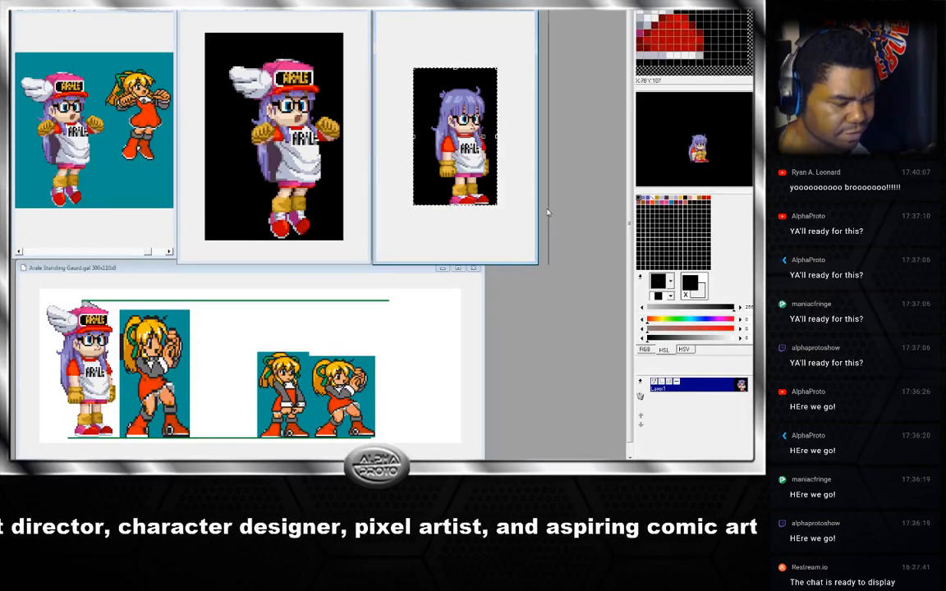
click(420, 59)
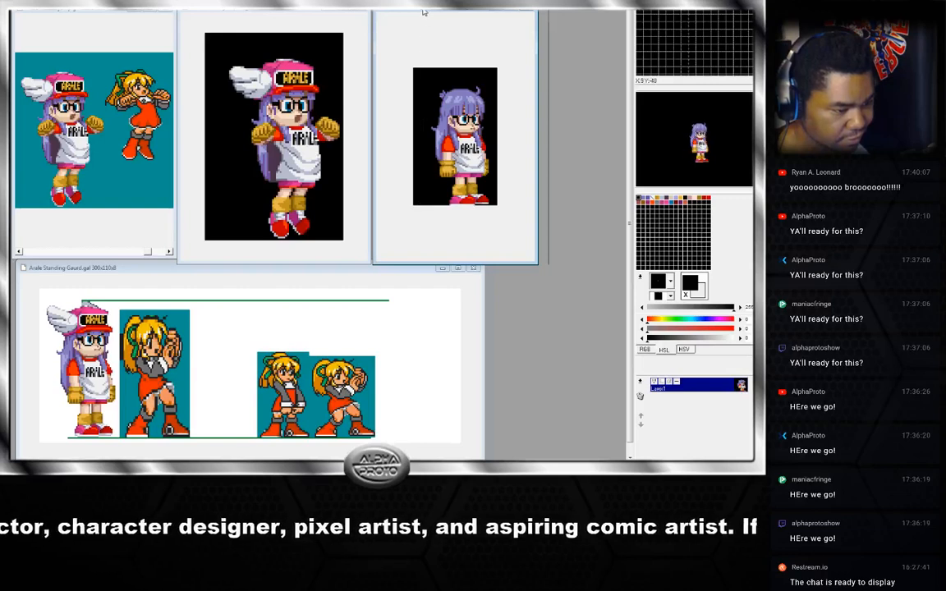
Switch between the neutral jump and crouching sprite windows and nudge the crouching window slightly left.
click(291, 12)
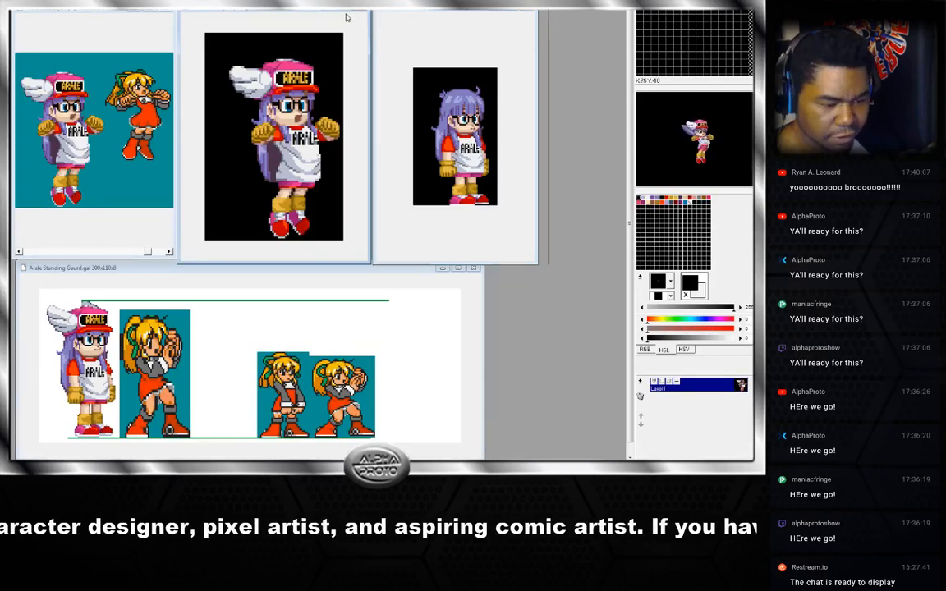
click(435, 14)
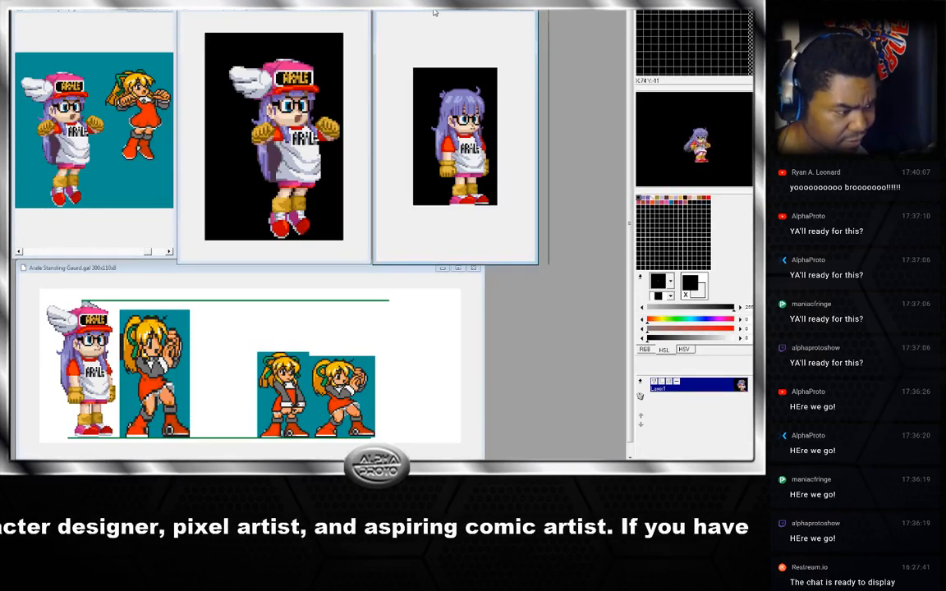
click(271, 10)
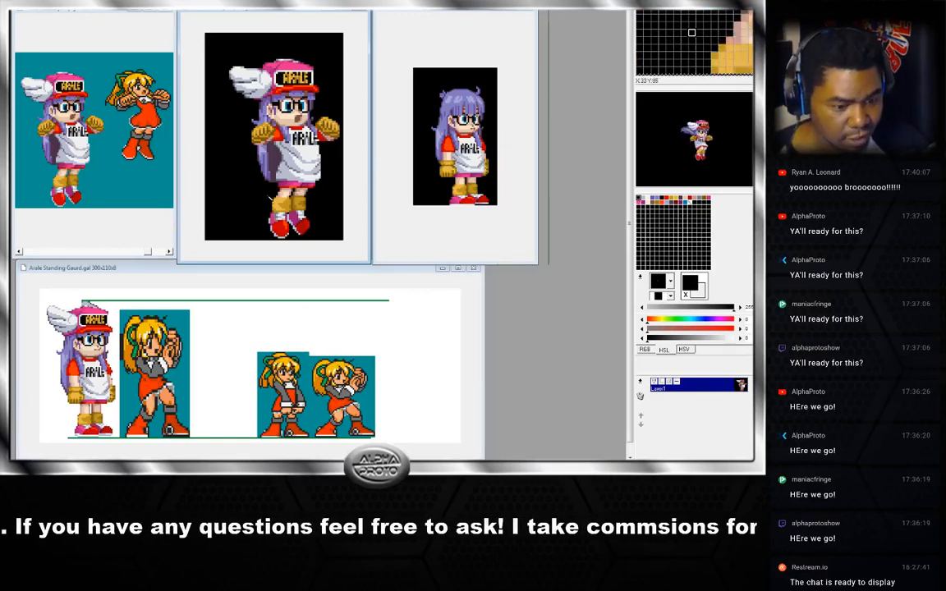
drag(304, 14, 305, 13)
drag(438, 11, 421, 11)
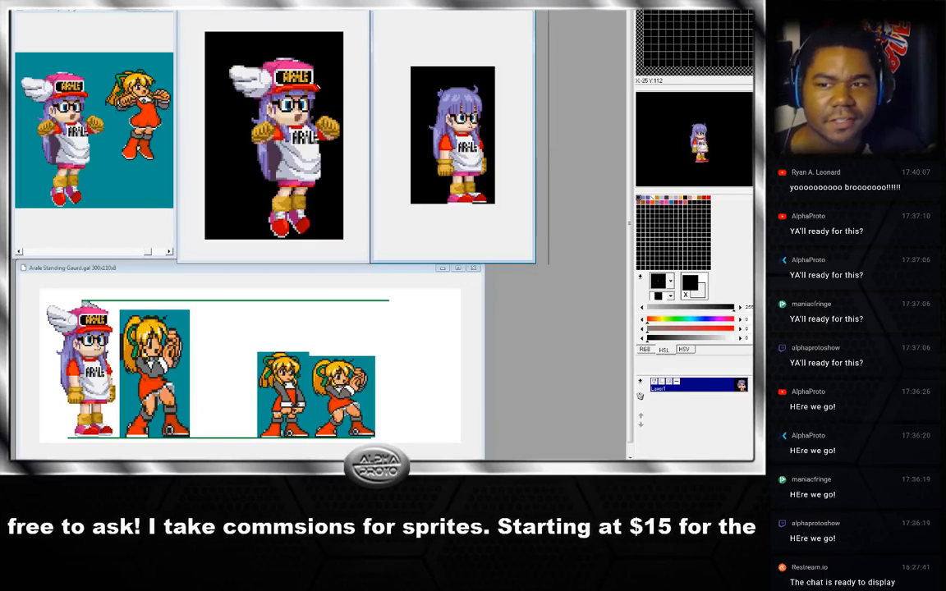
click(291, 11)
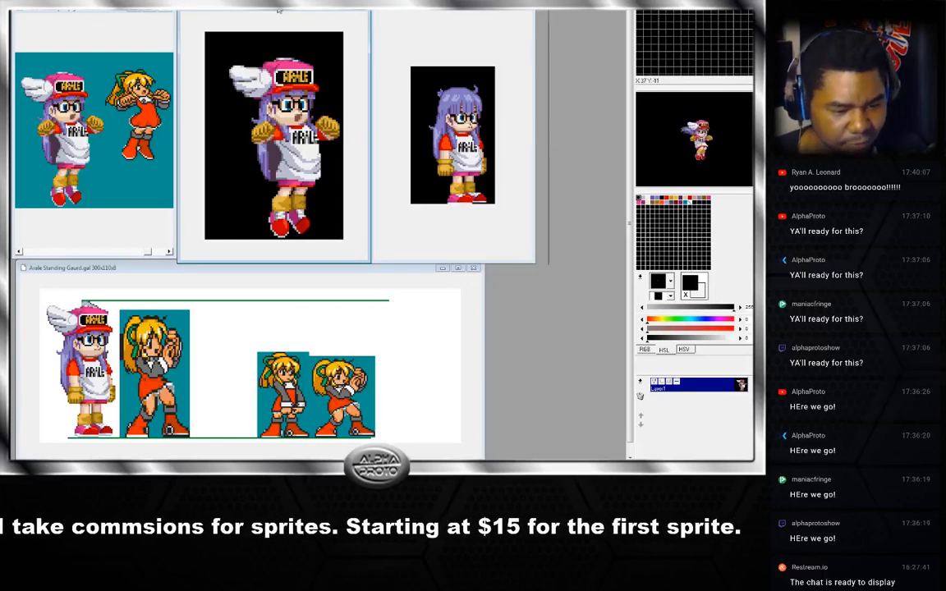
click(393, 13)
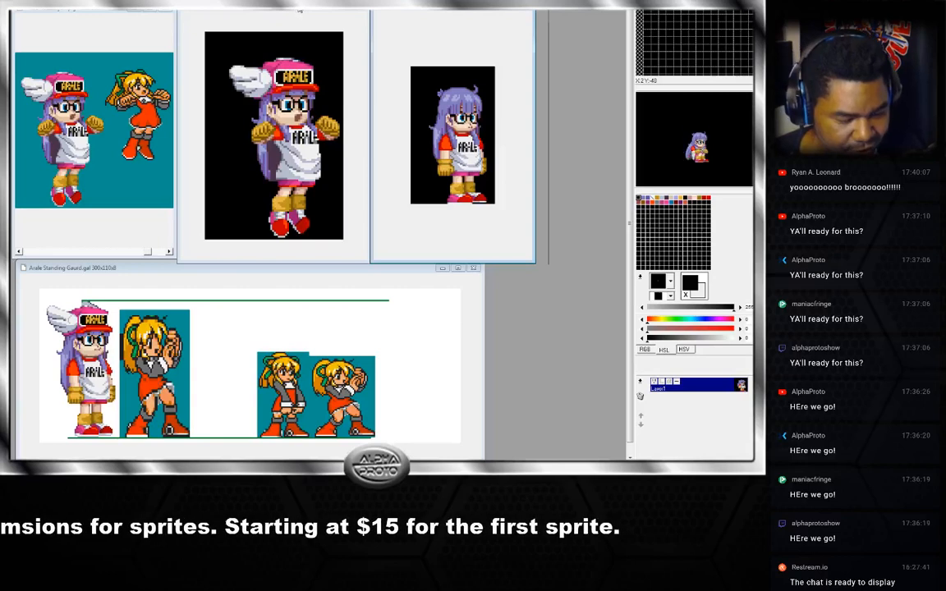
click(271, 11)
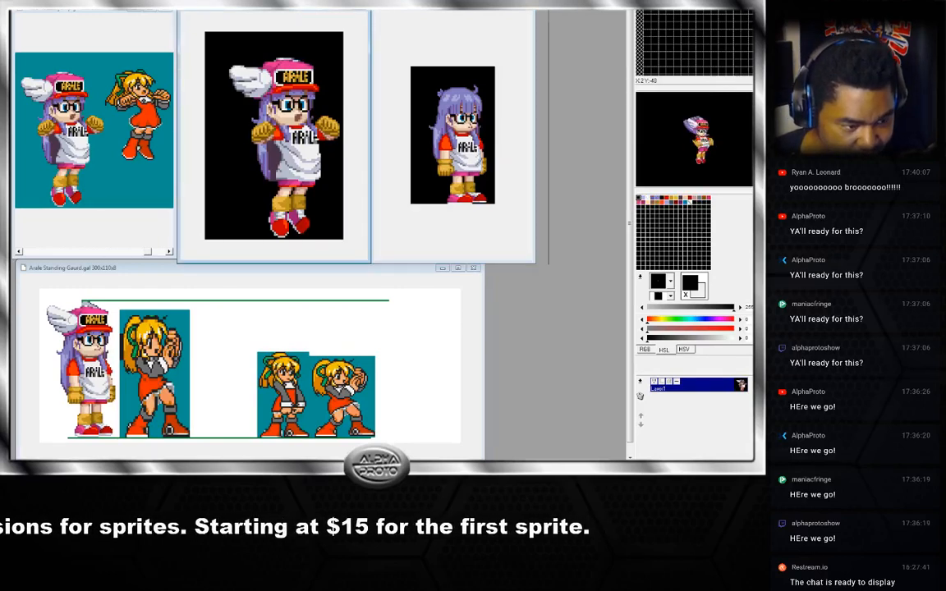
drag(282, 11, 280, 13)
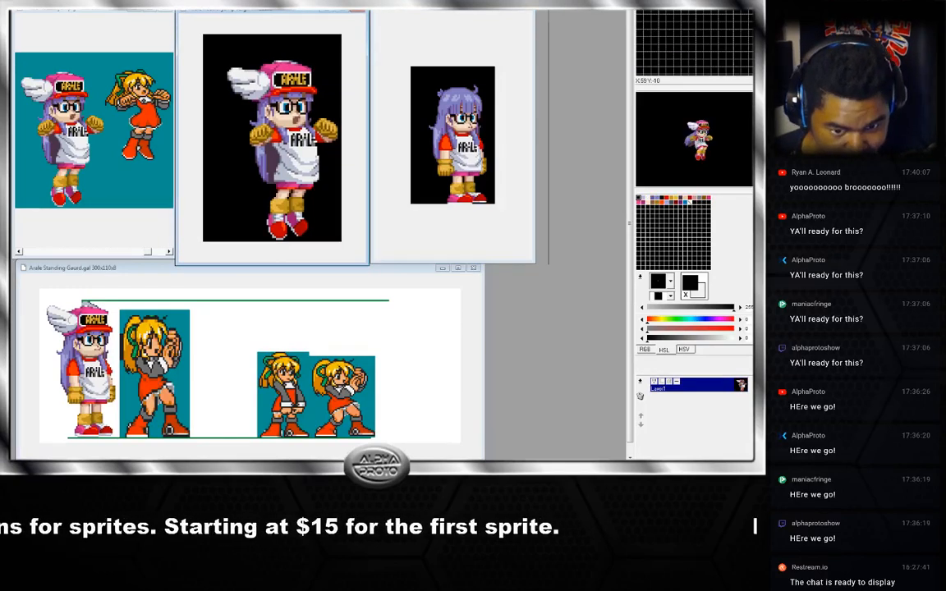
Convert the neutral jump GIF's colour depth to 24bpp (Full Color) with the Type A algorithm.
click(62, 3)
click(78, 116)
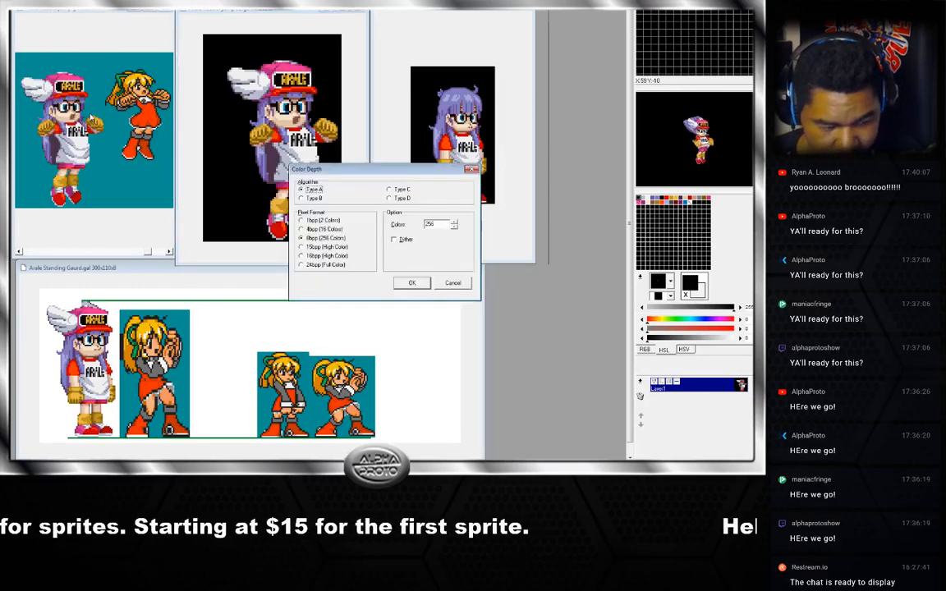
click(301, 266)
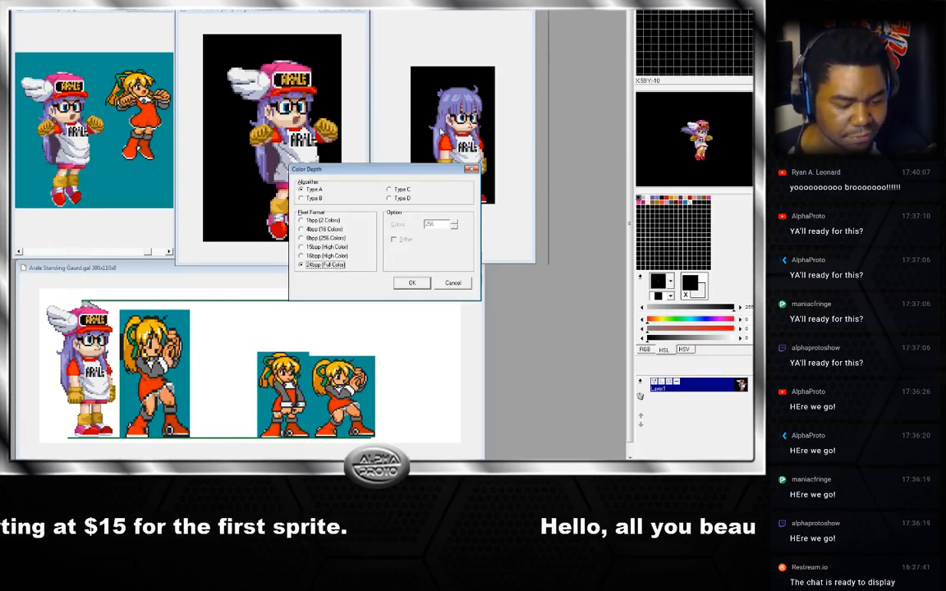
drag(408, 175, 409, 167)
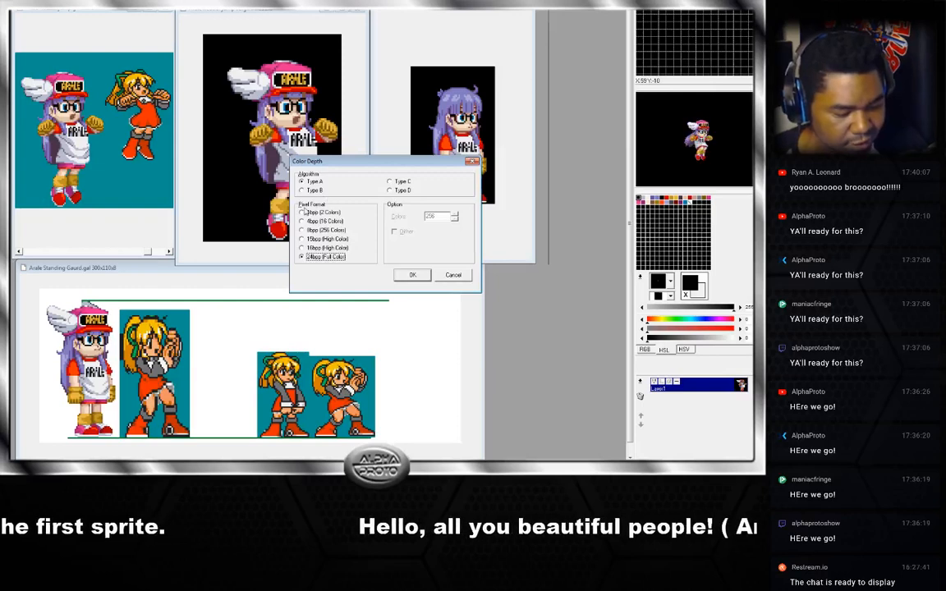
click(325, 230)
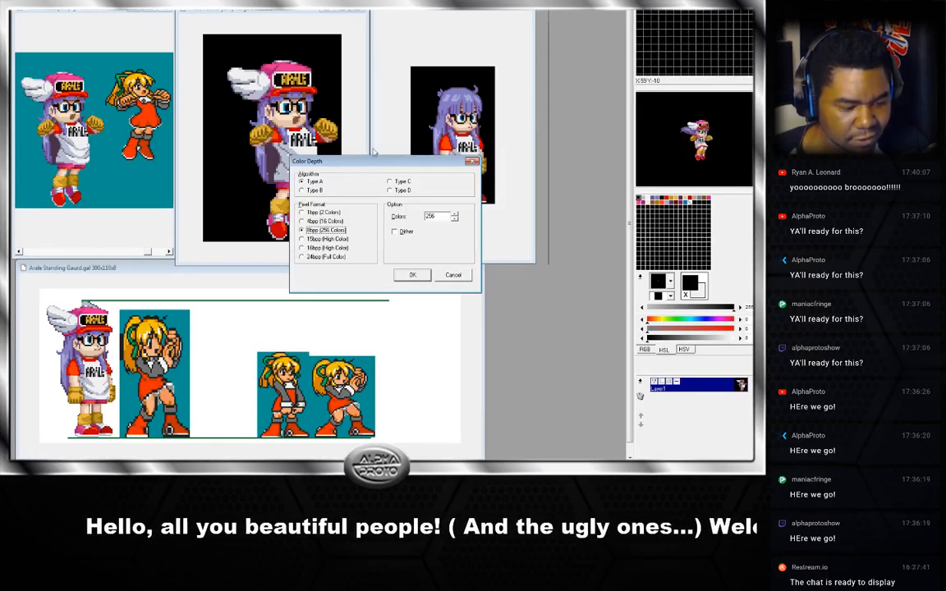
click(308, 257)
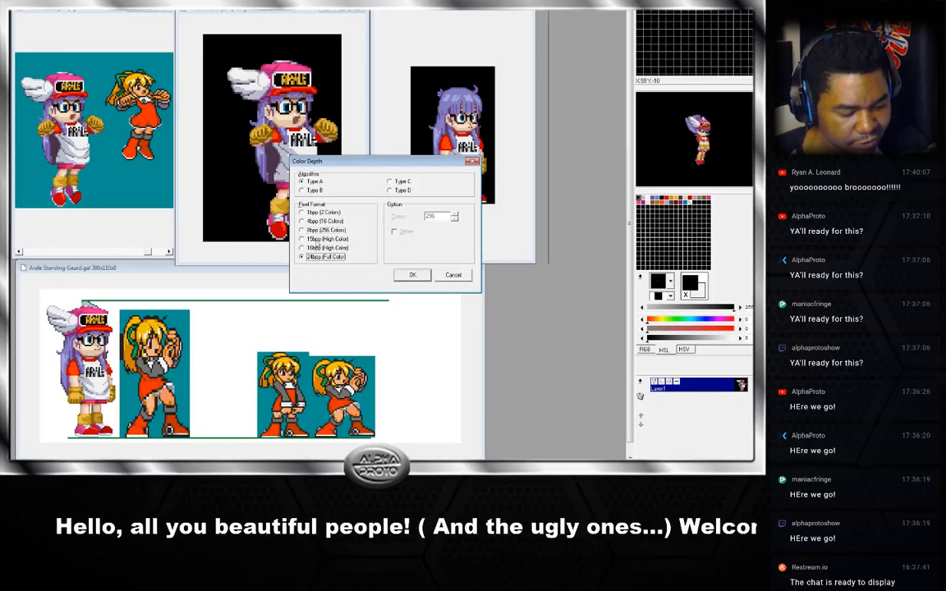
click(412, 275)
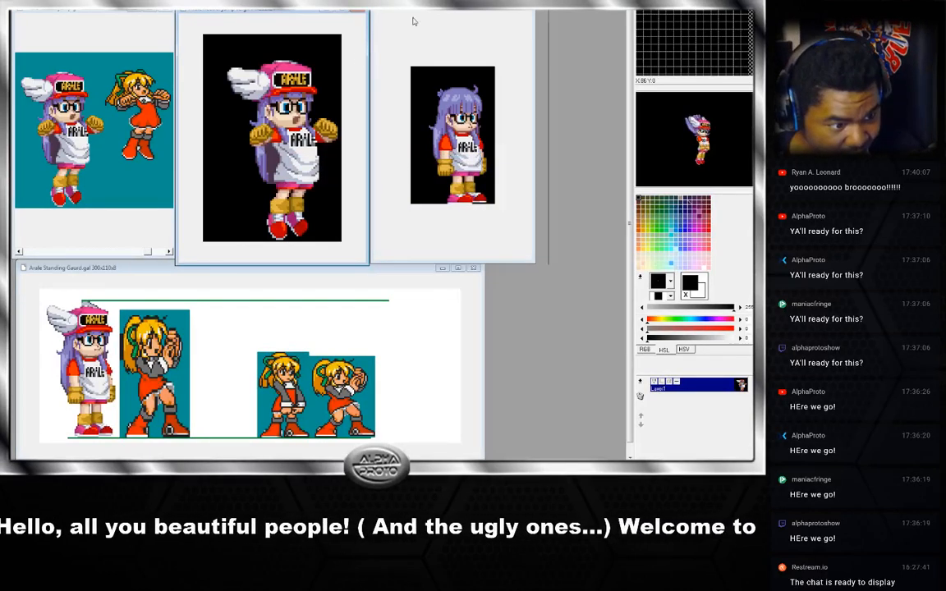
Zoom the crouching sprite view slightly larger and sample a colour from the crouching sprite's face.
click(436, 26)
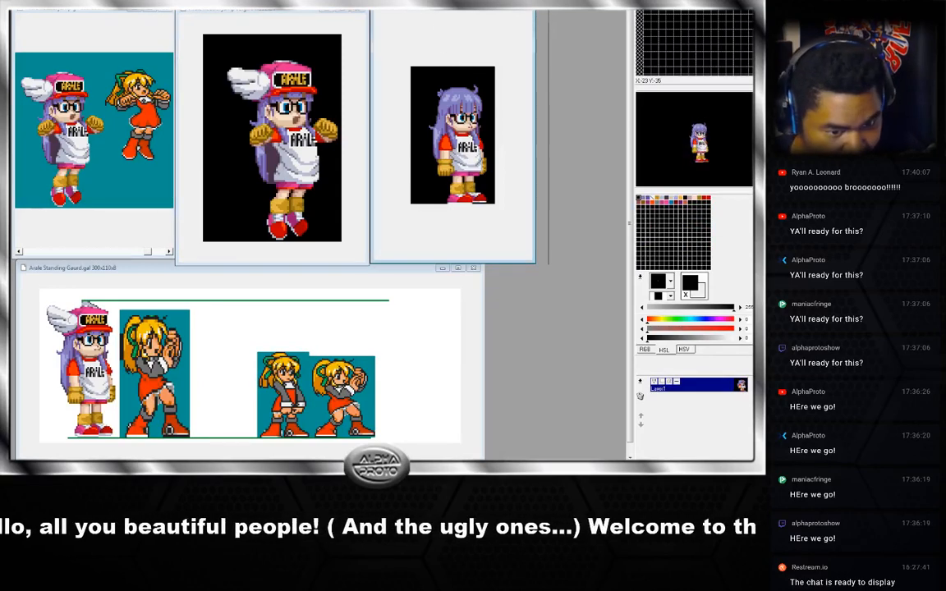
scroll(403, 98, up, 1)
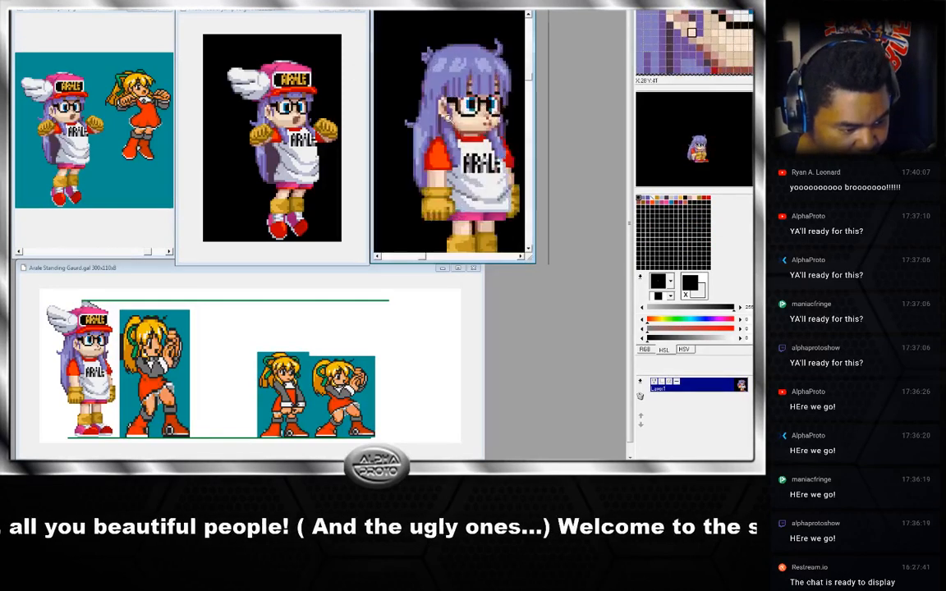
scroll(403, 102, down, 1)
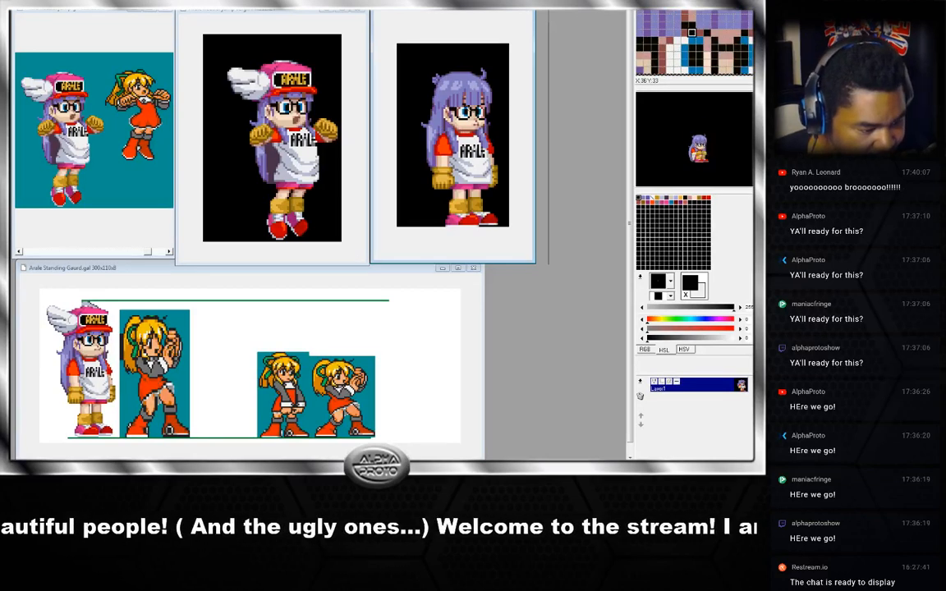
right_click(464, 106)
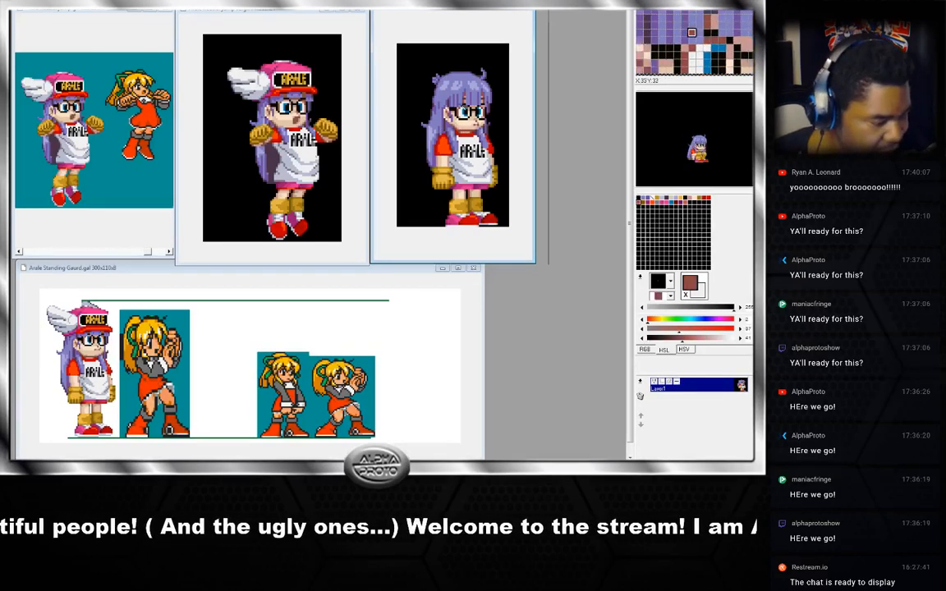
Sample a colour from the neutral jump sprite's head and switch to a round pen shape.
click(302, 18)
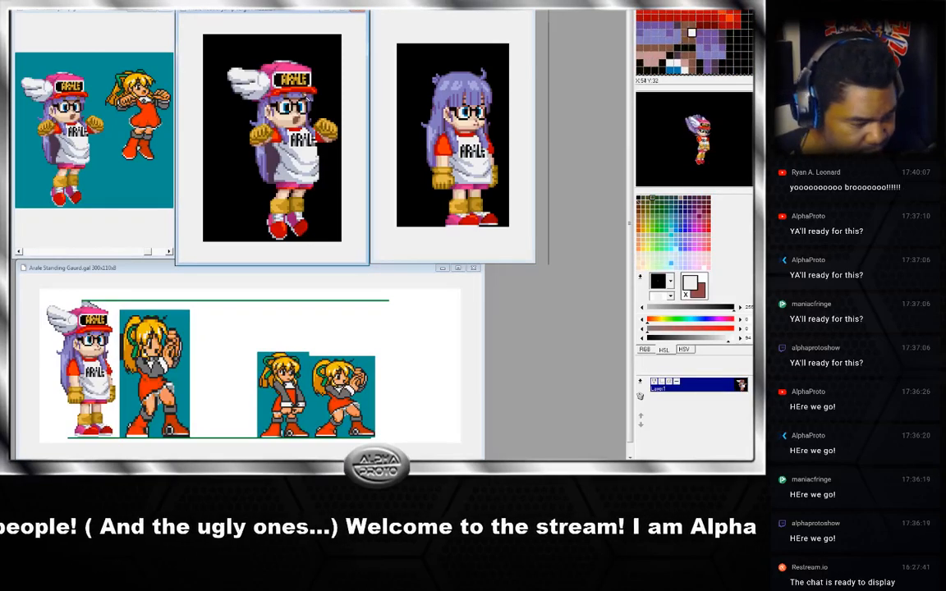
right_click(277, 88)
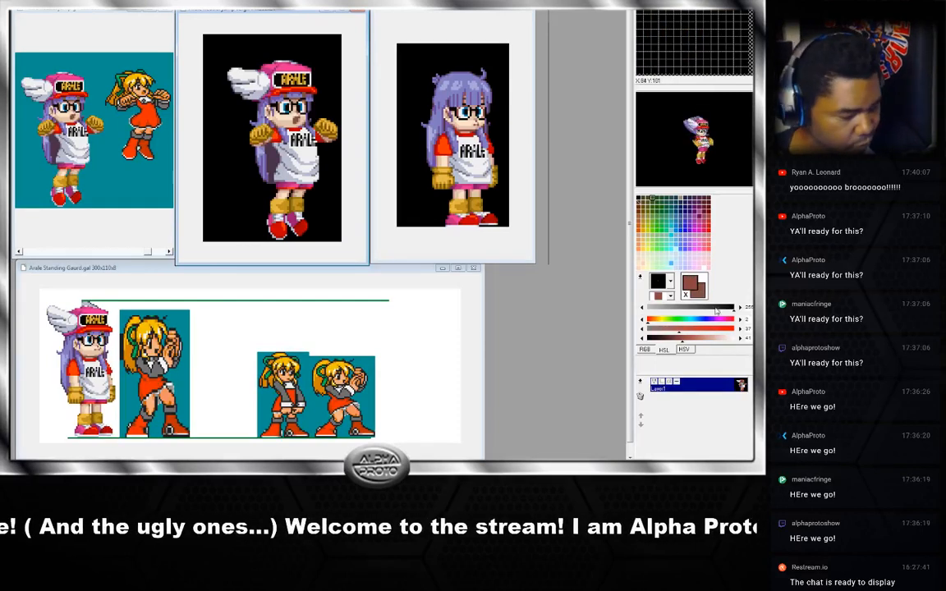
click(670, 282)
click(662, 387)
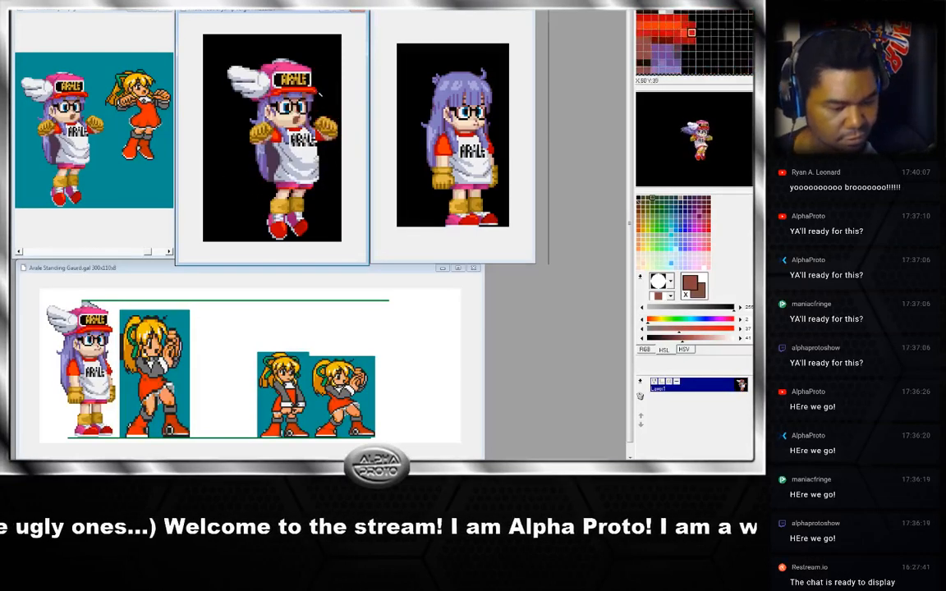
Step through each frame of the neutral jump animation until returning to the first frame.
key(Right)
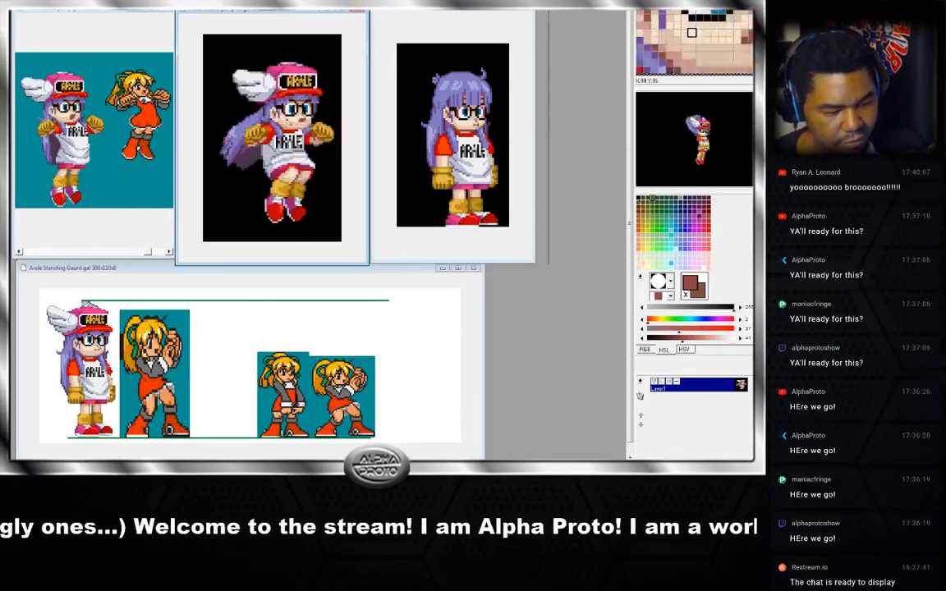
key(Right)
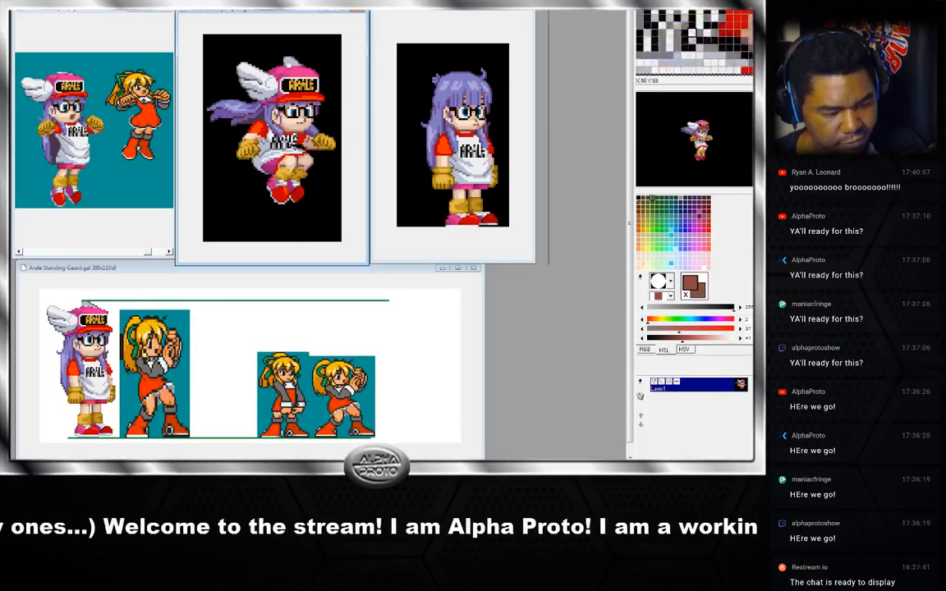
key(Right)
key(Right)
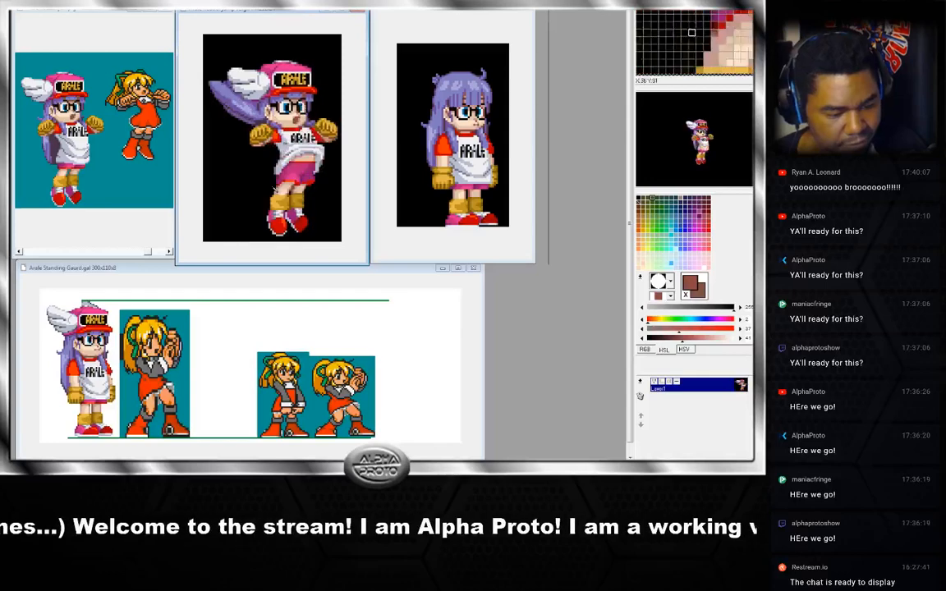
key(Right)
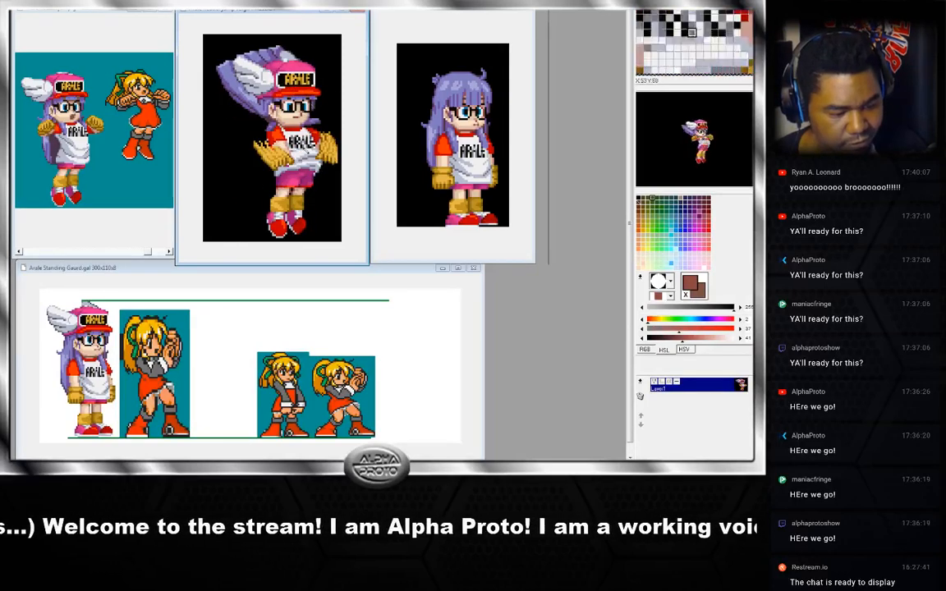
key(Right)
key(Right)
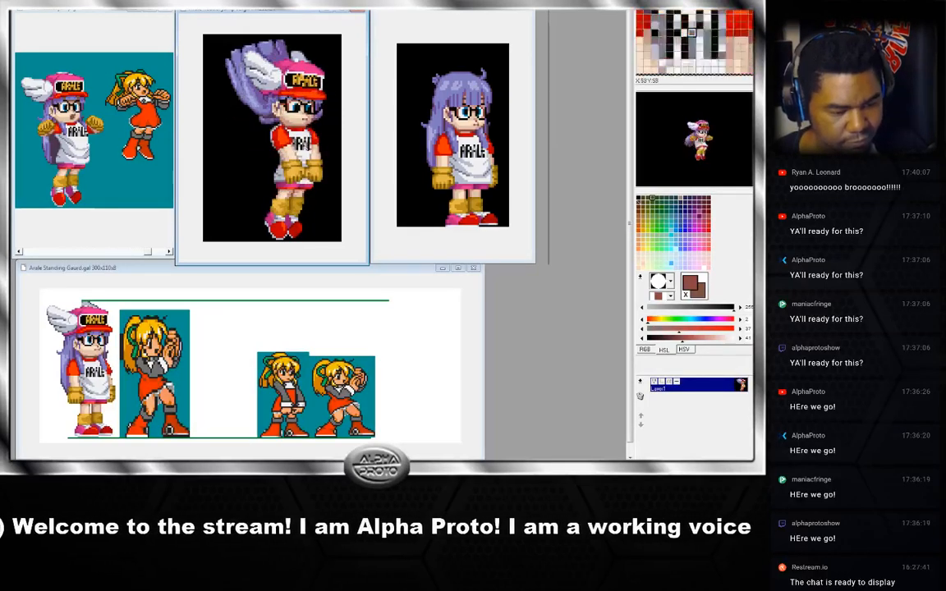
key(Right)
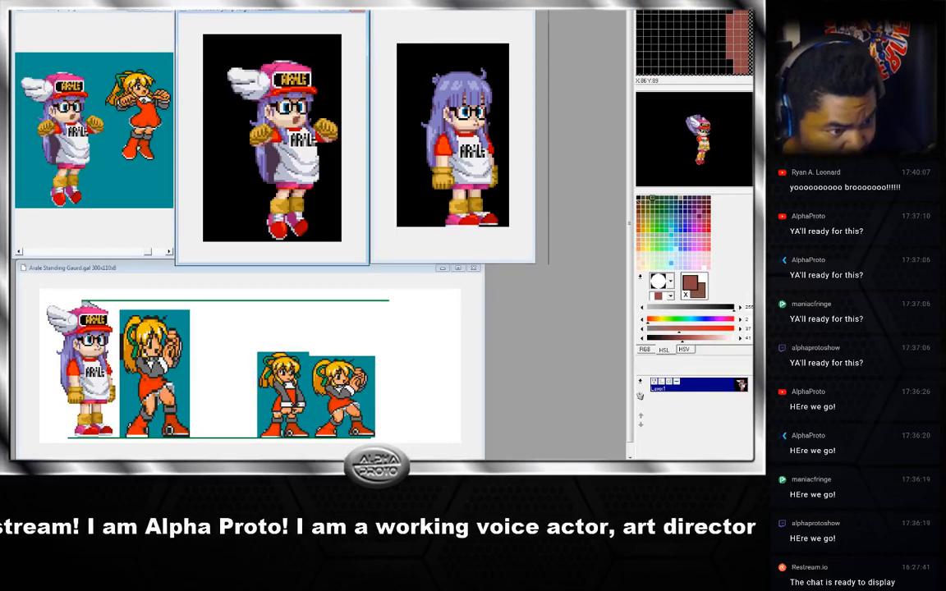
Restore the default pen shape and swap in a colour sampled from the jump sprite's legs.
click(662, 282)
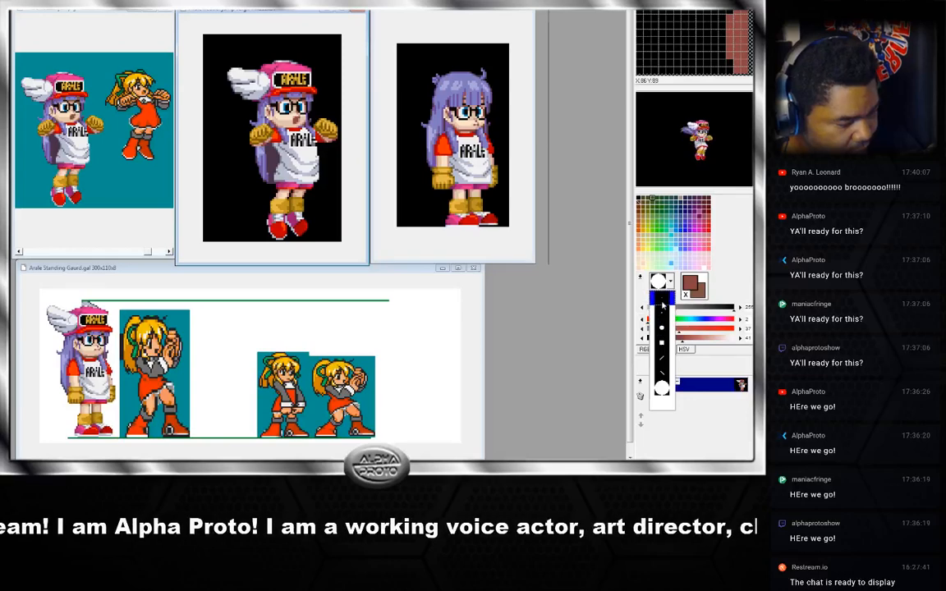
click(662, 305)
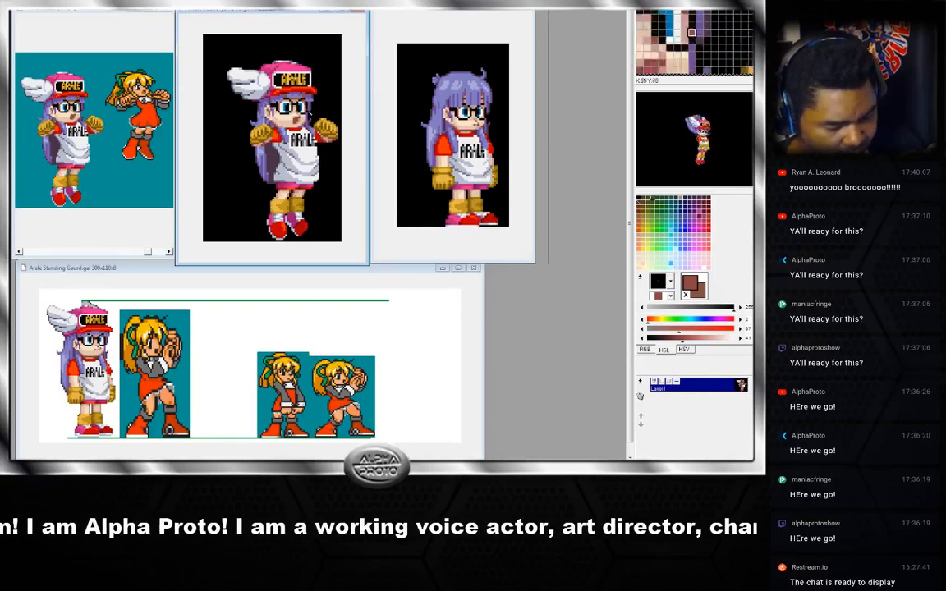
drag(297, 10, 296, 12)
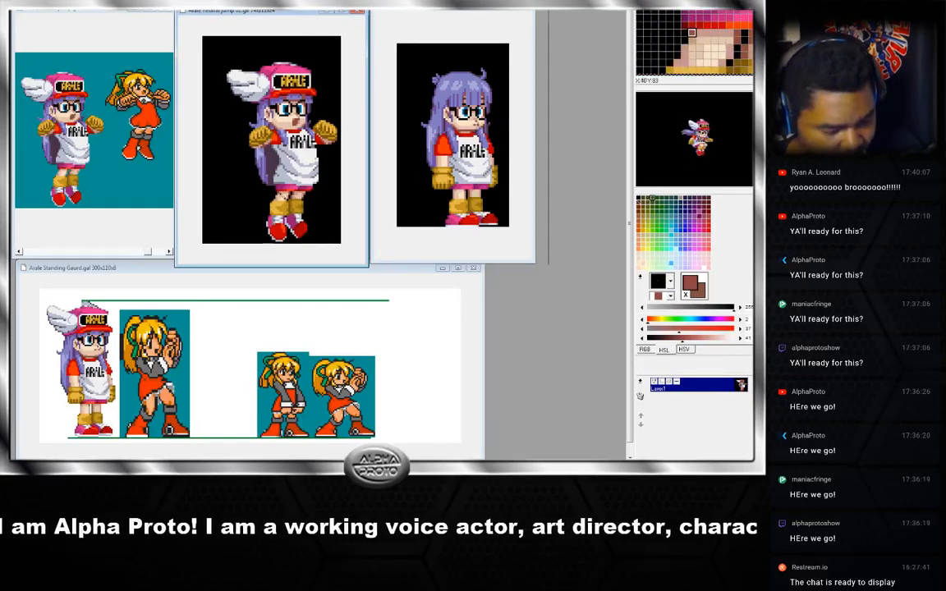
right_click(277, 191)
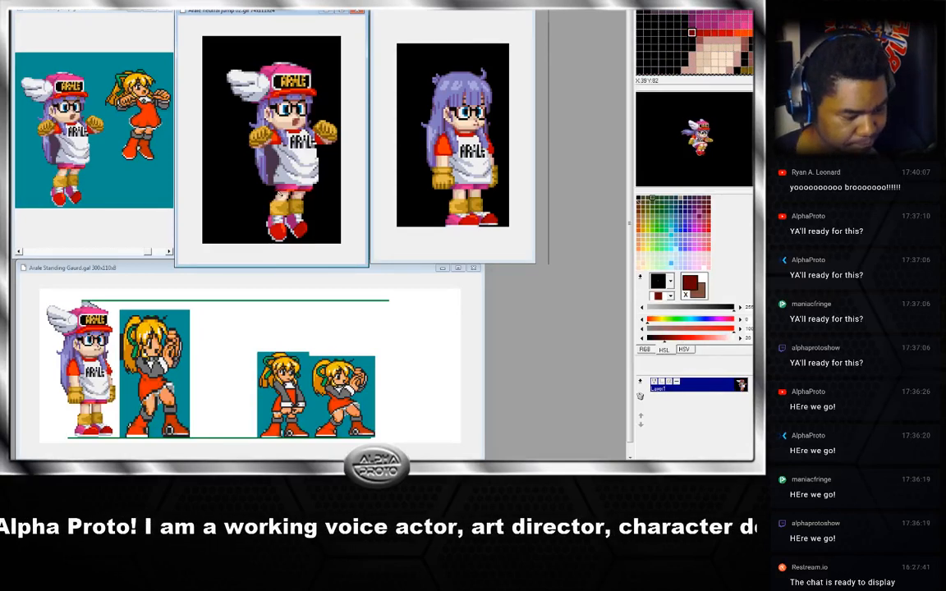
key(x)
click(456, 192)
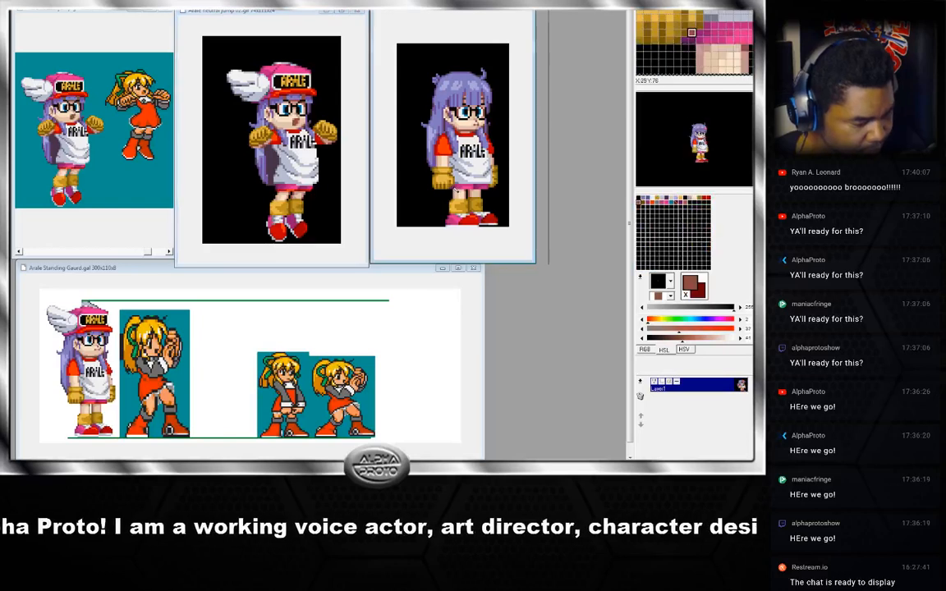
Sample a colour from the crouching sprite and switch the pen to a small round shape.
right_click(458, 185)
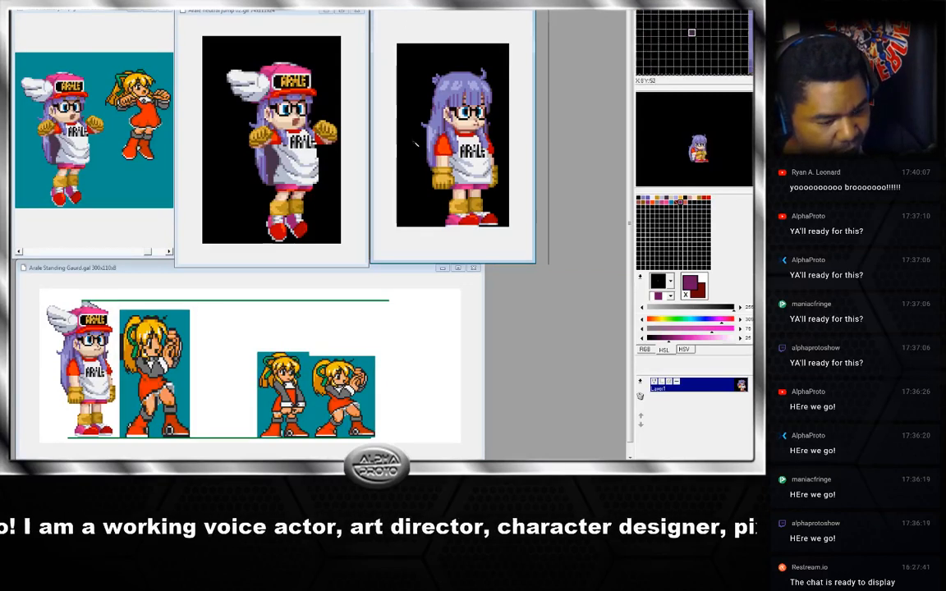
click(669, 282)
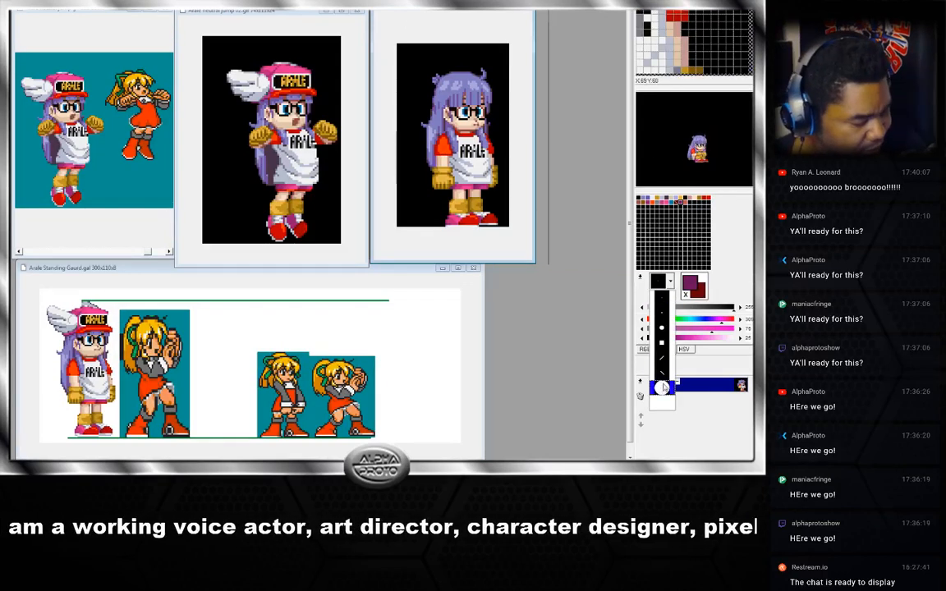
click(660, 374)
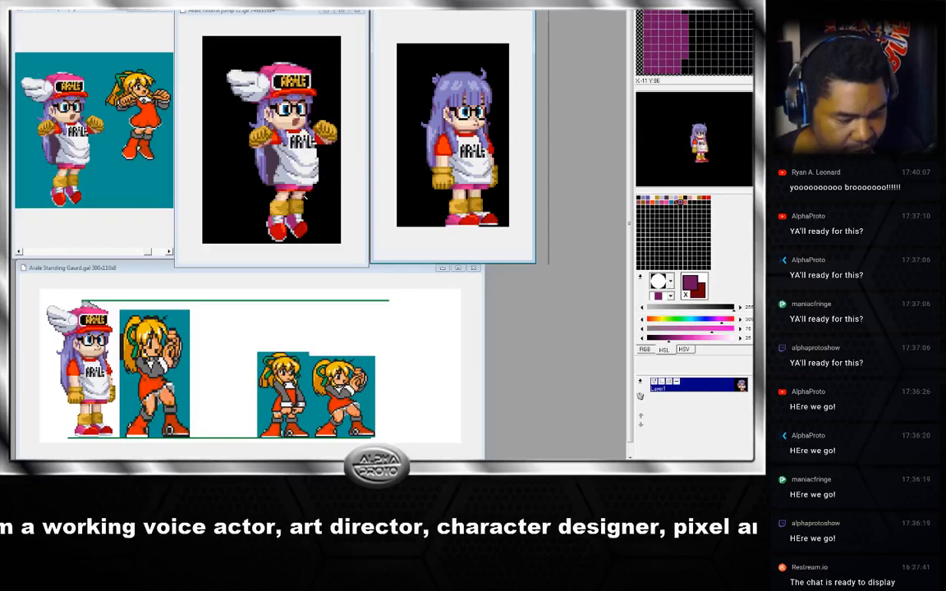
click(363, 82)
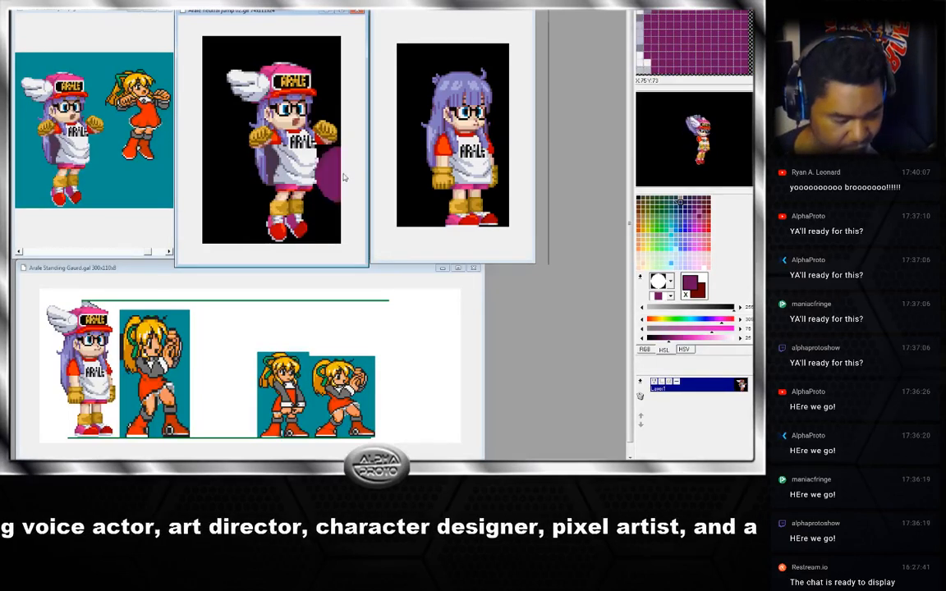
click(673, 282)
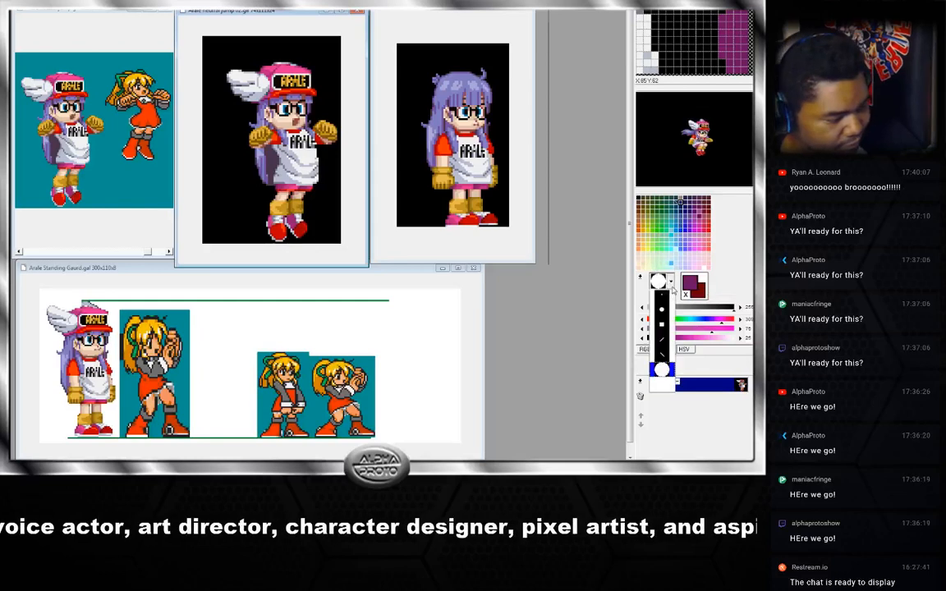
click(662, 309)
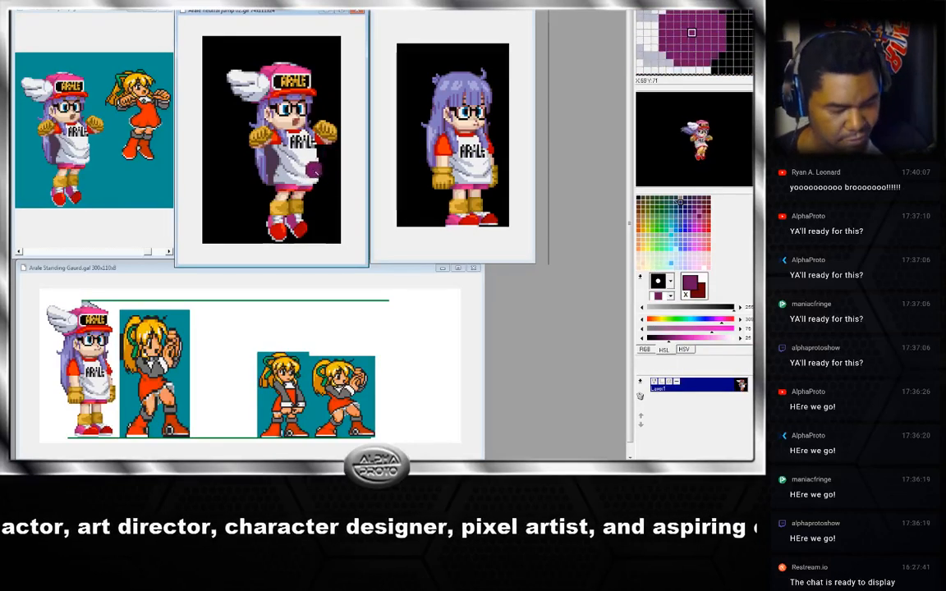
Step back and forth through the frames of the neutral jump animation.
key(Right)
key(Right)
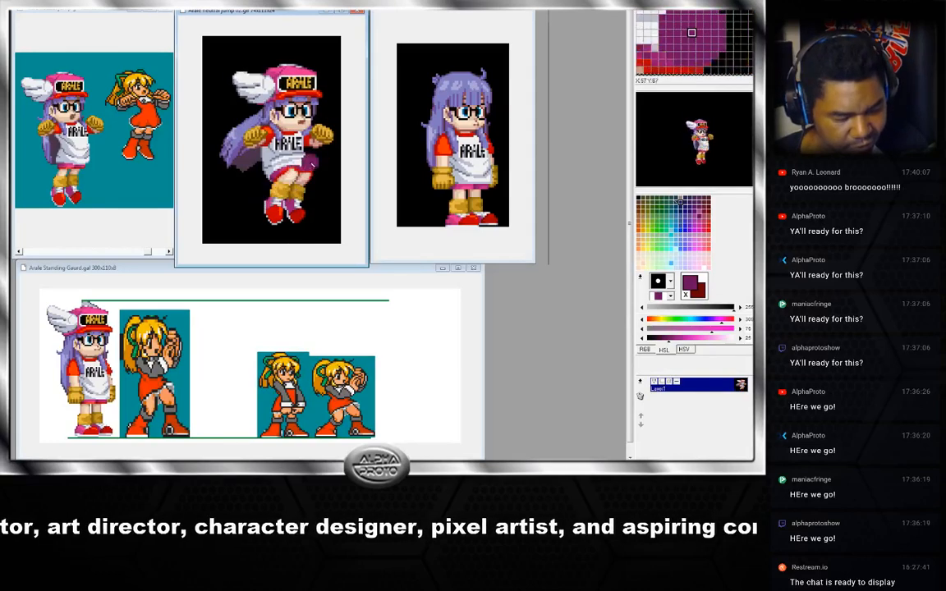
key(Right)
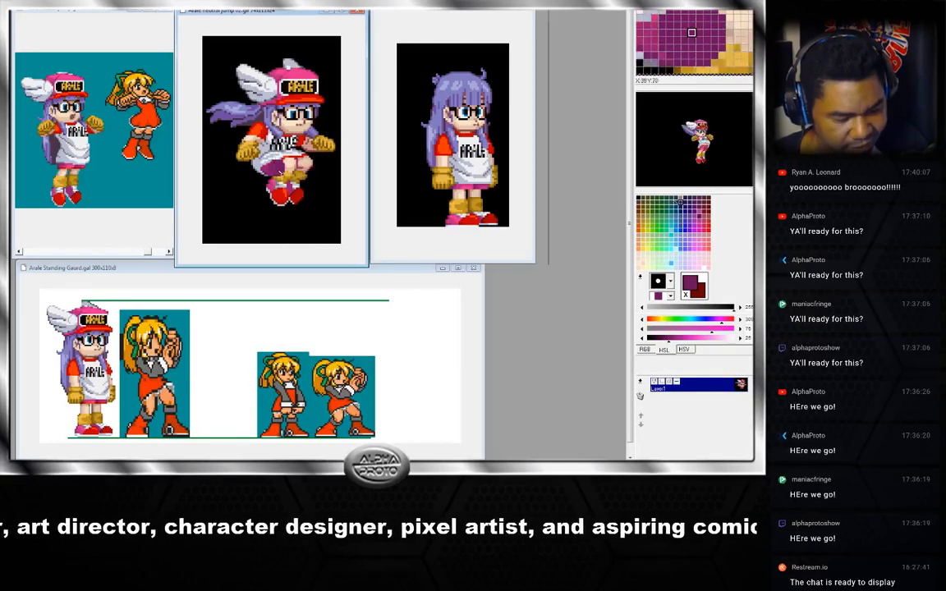
key(Right)
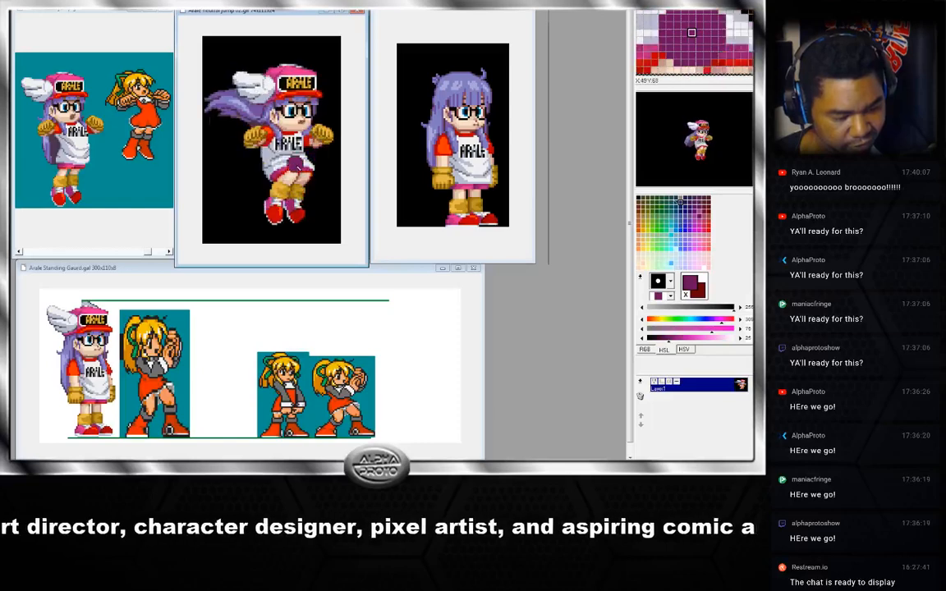
key(Right)
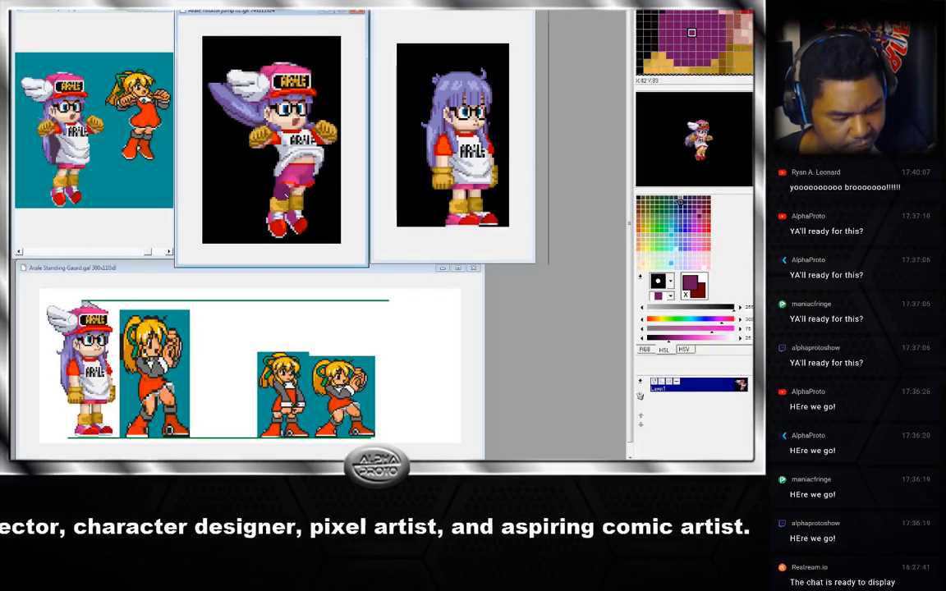
key(Left)
key(Right)
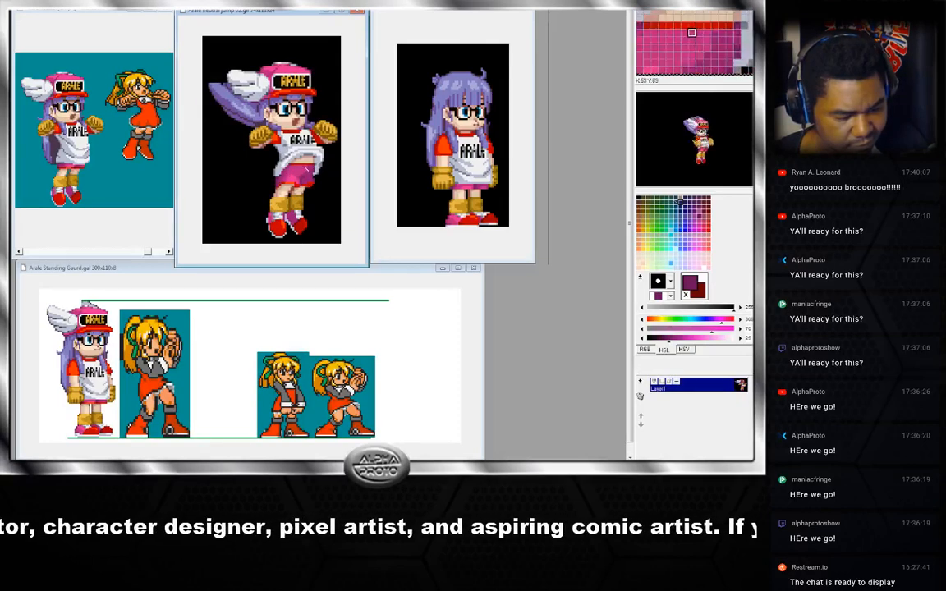
key(Left)
key(Right)
key(Right)
key(Right)
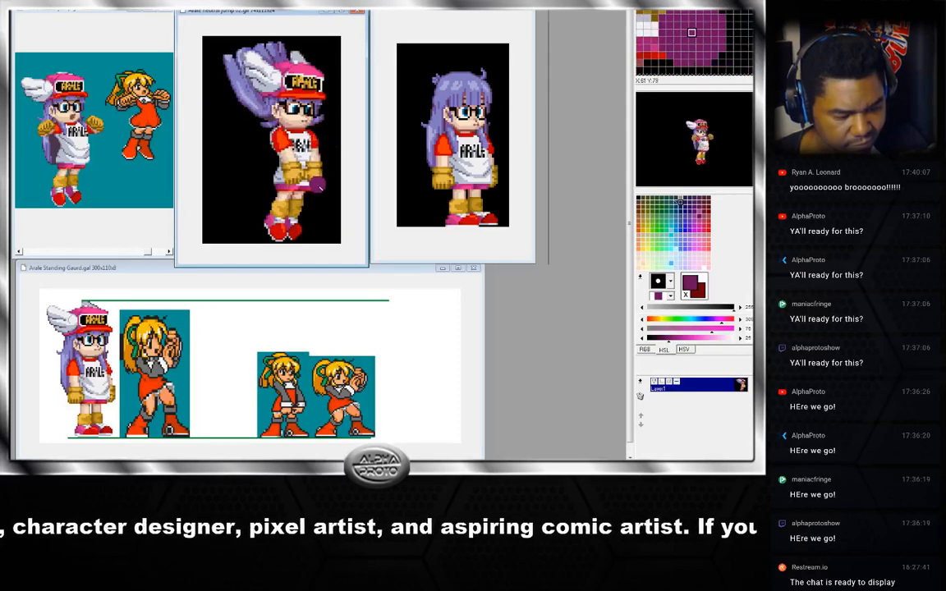
key(Left)
key(Left)
key(Right)
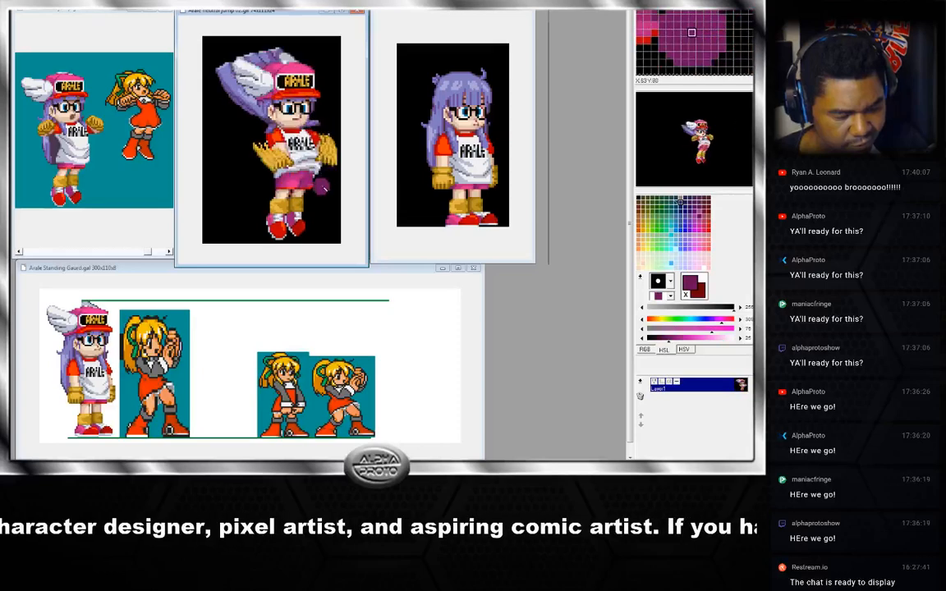
key(Right)
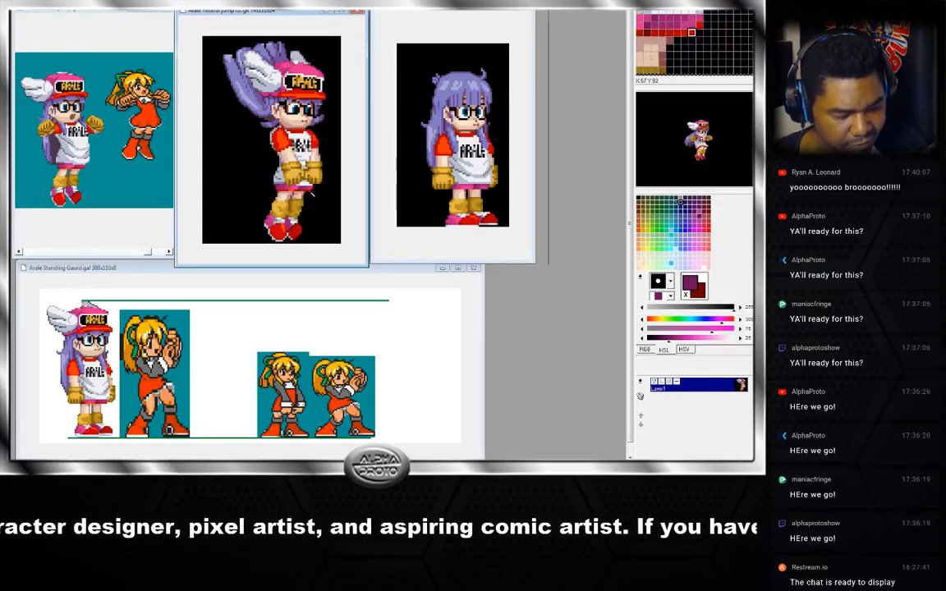
key(Right)
key(Right)
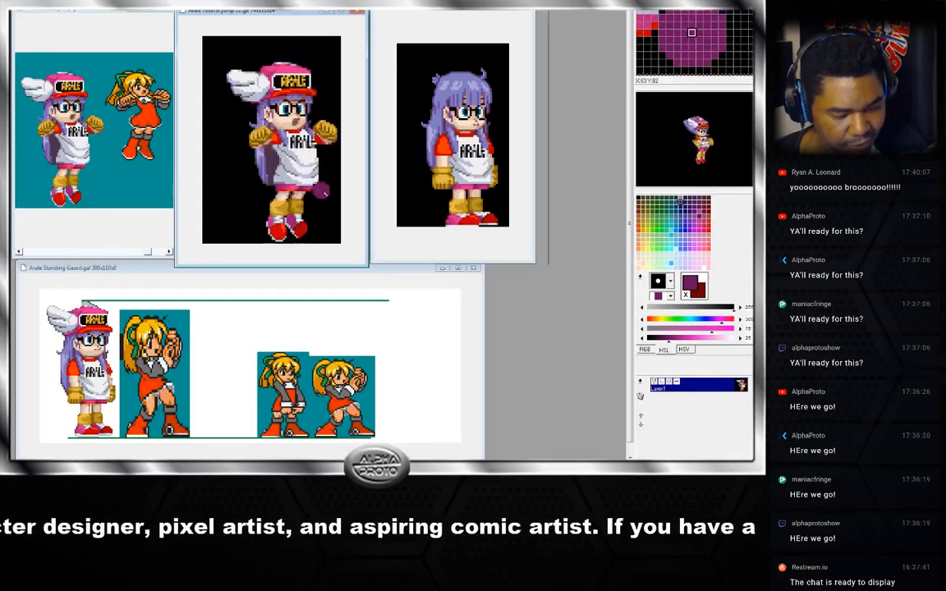
key(Right)
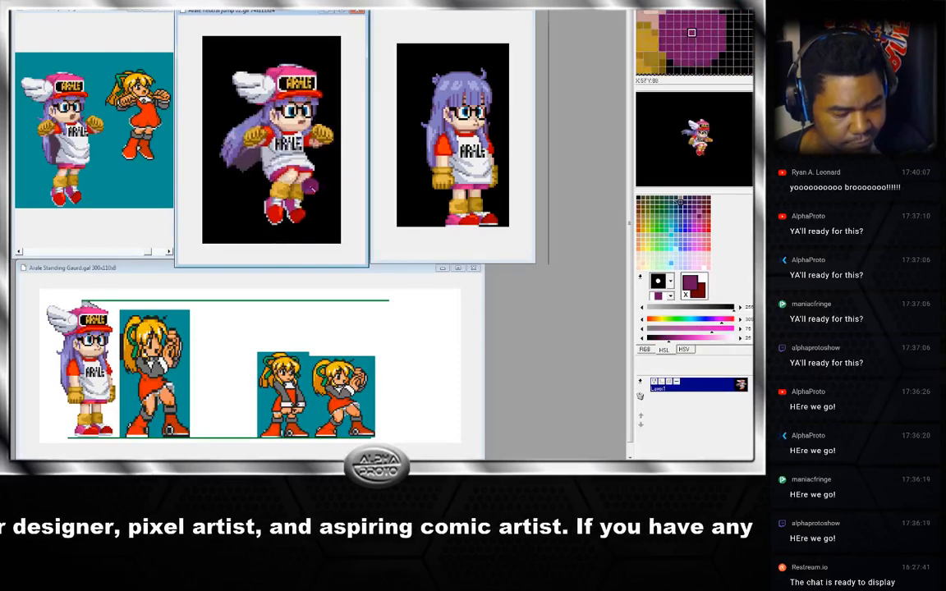
key(Right)
key(Right)
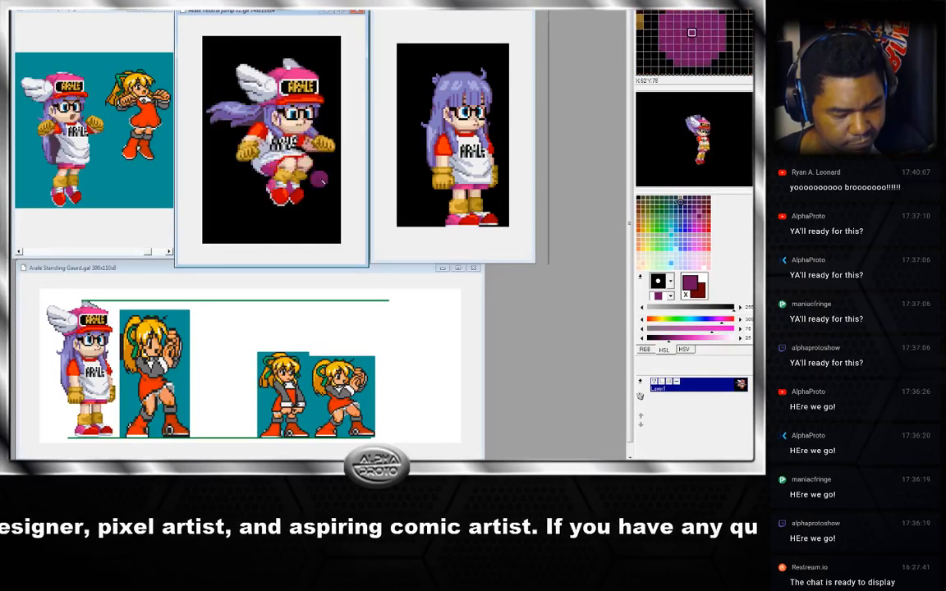
key(Right)
key(Right)
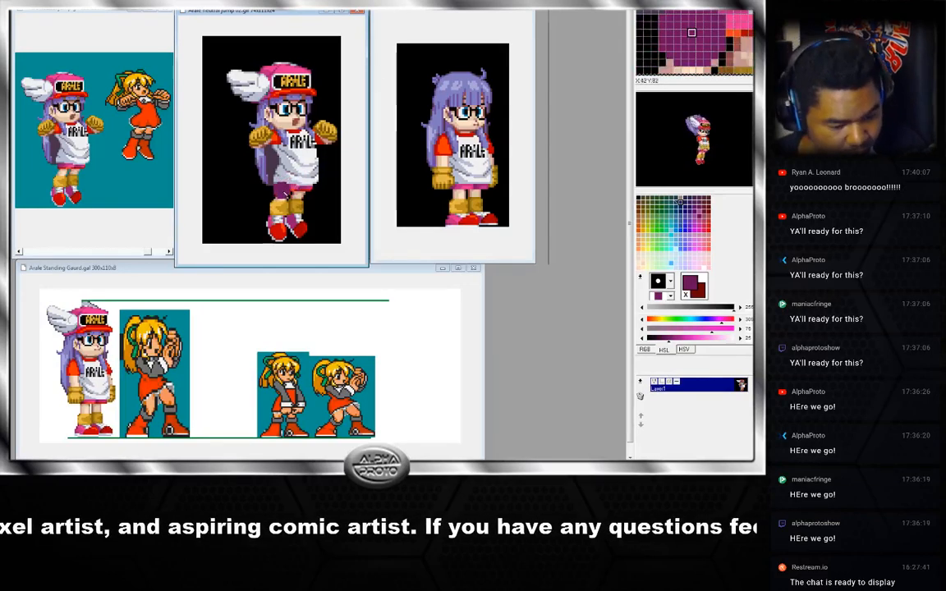
Sample a colour from the jump sprite's lower body.
key(x)
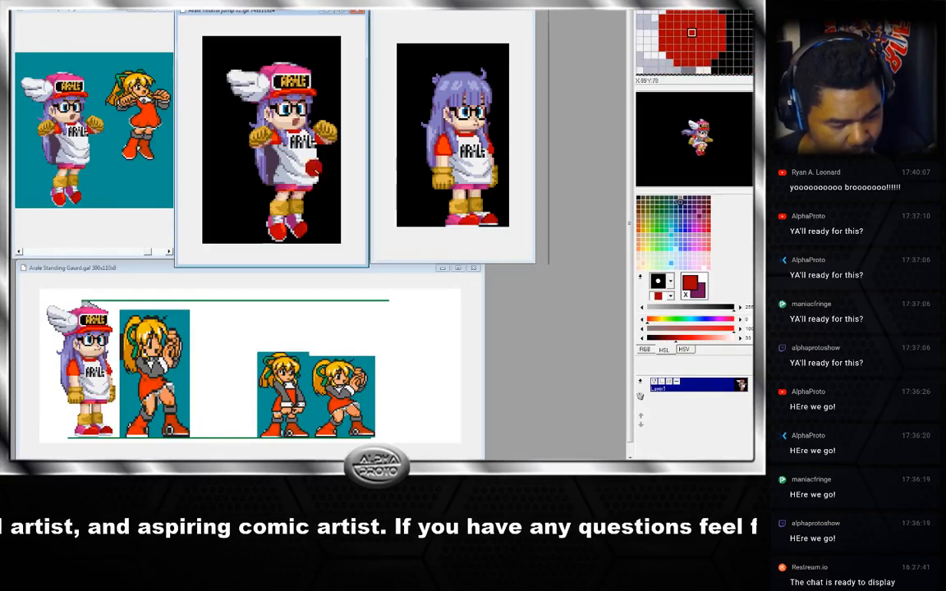
key(x)
right_click(287, 187)
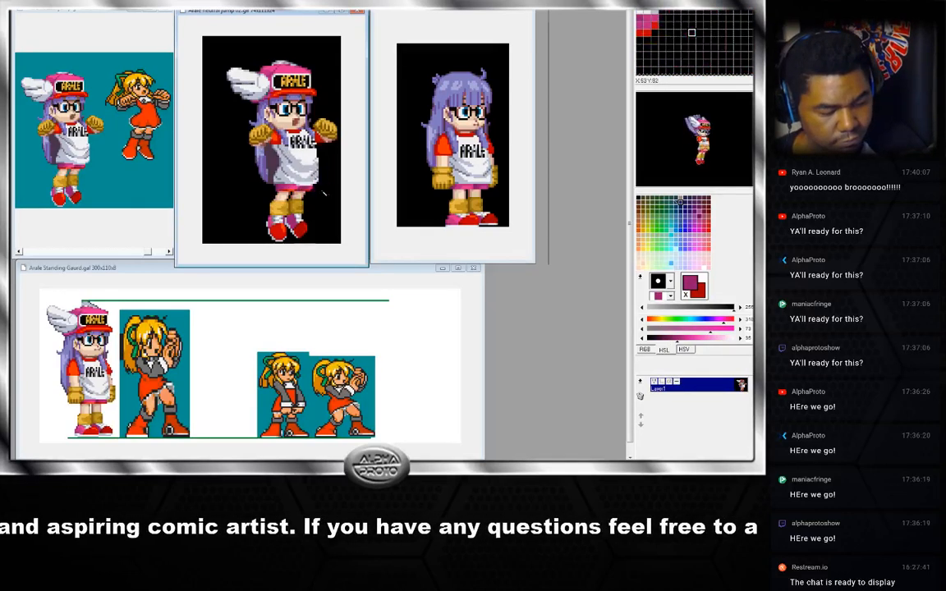
Cycle through the jump animation frames again until returning to the first frame.
key(Right)
key(Right)
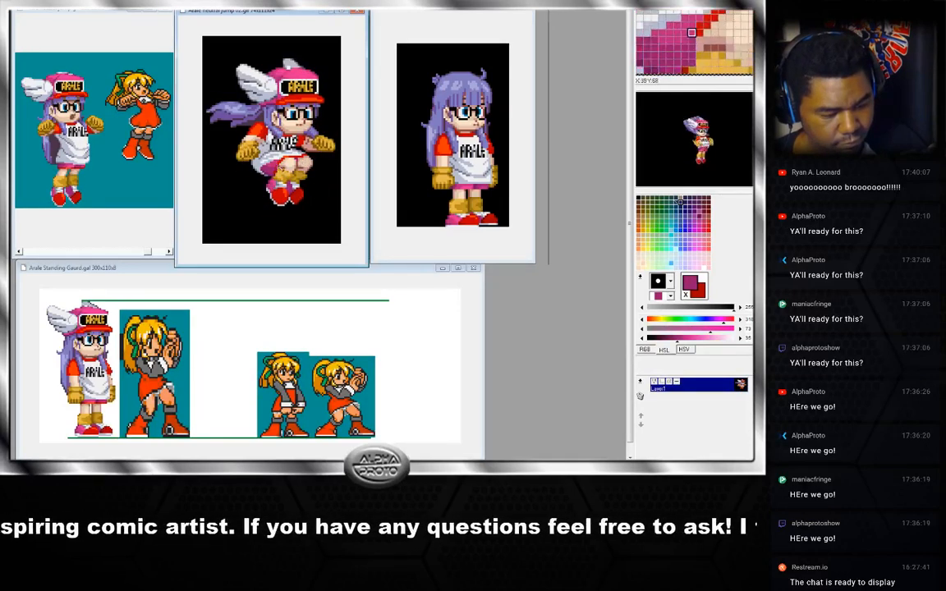
key(Right)
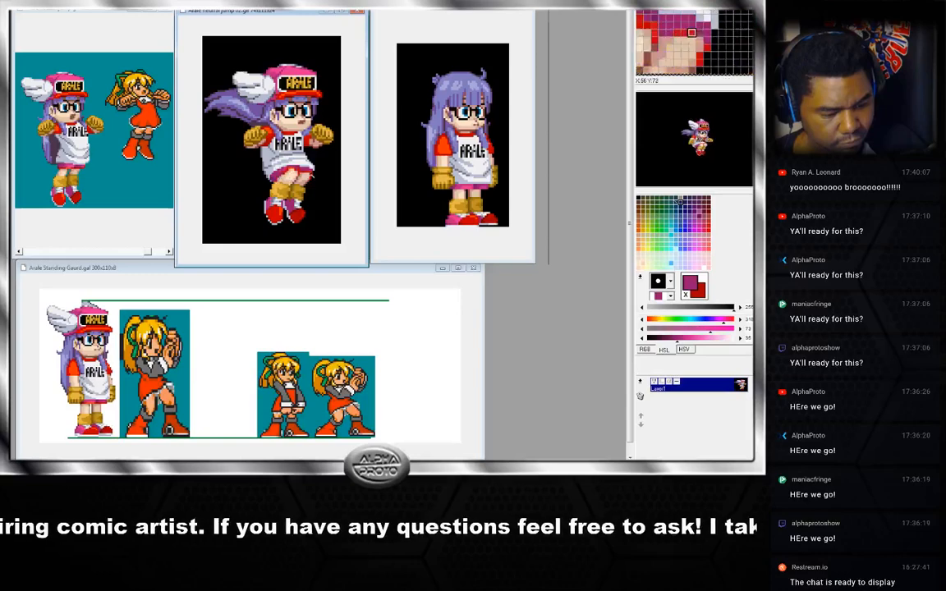
key(Right)
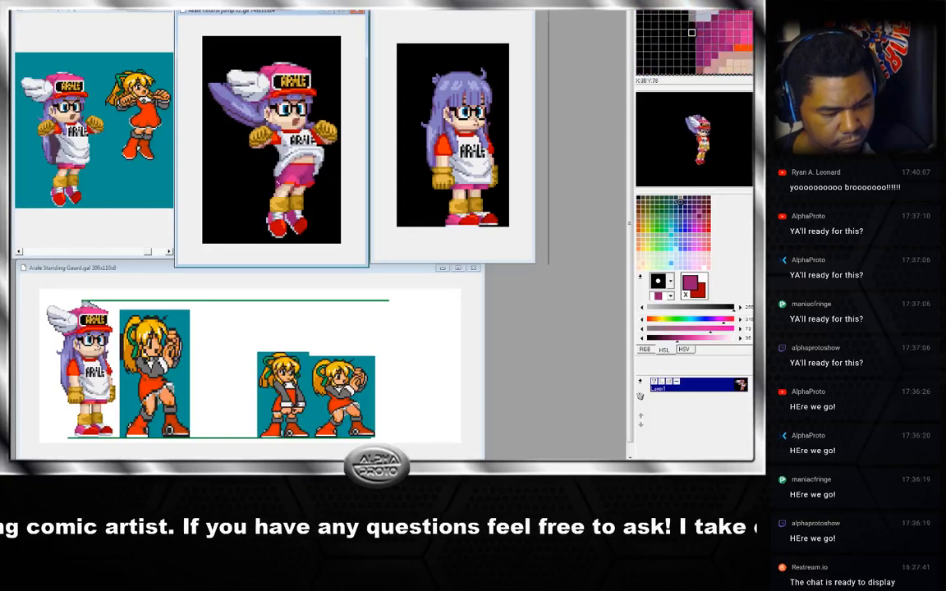
key(Right)
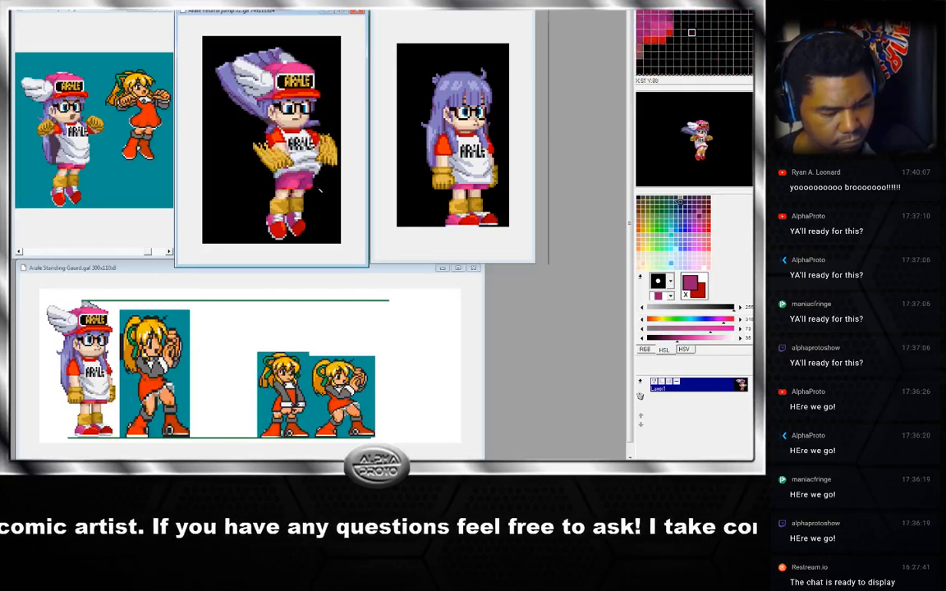
key(Right)
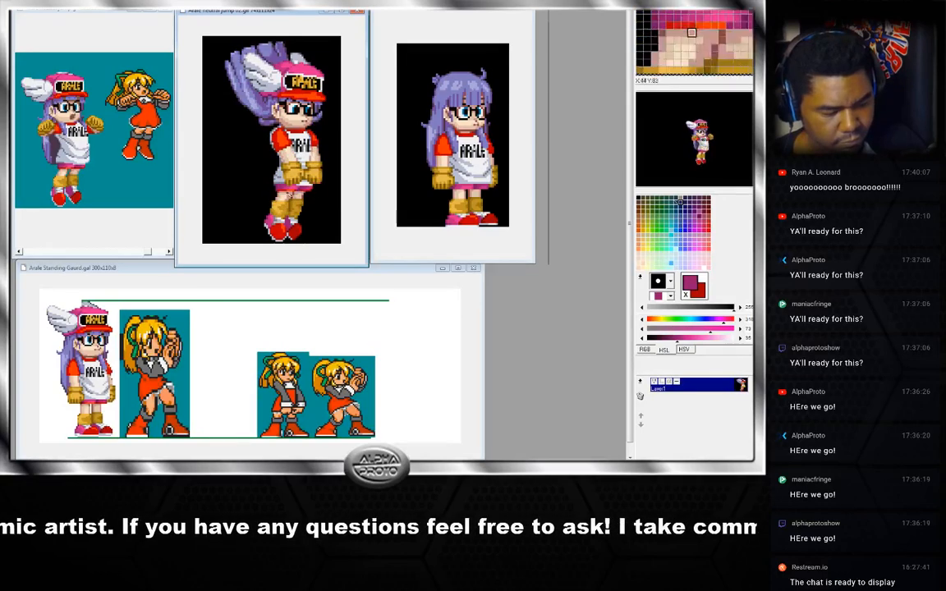
key(Right)
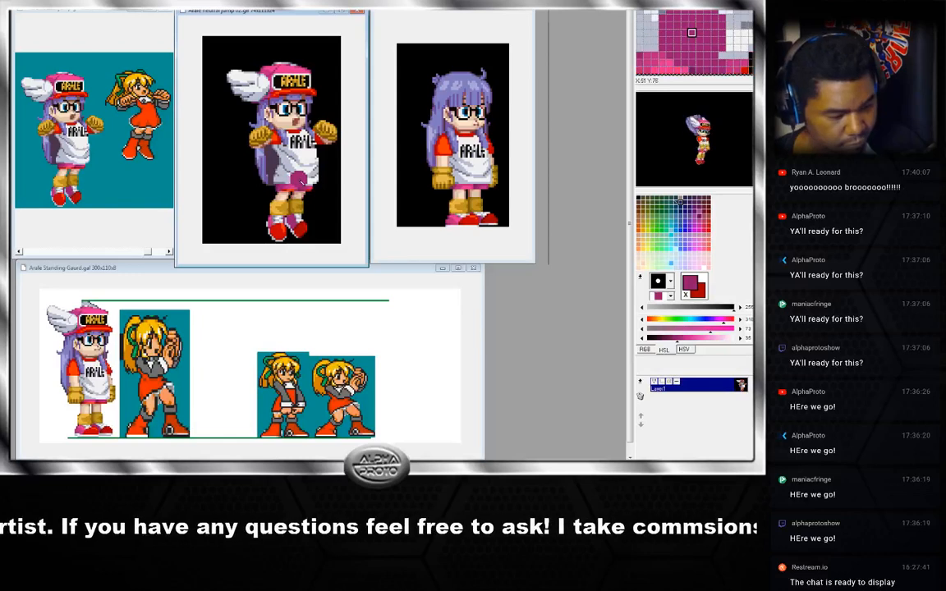
Sample colours from the jump sprite's body and shoe, and swap the foreground and background colours.
right_click(287, 189)
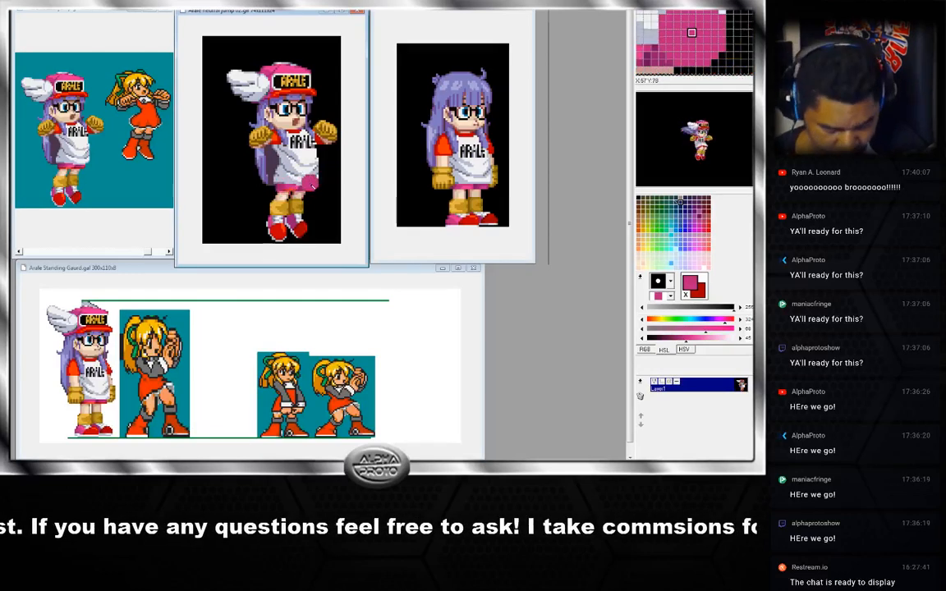
key(x)
right_click(277, 227)
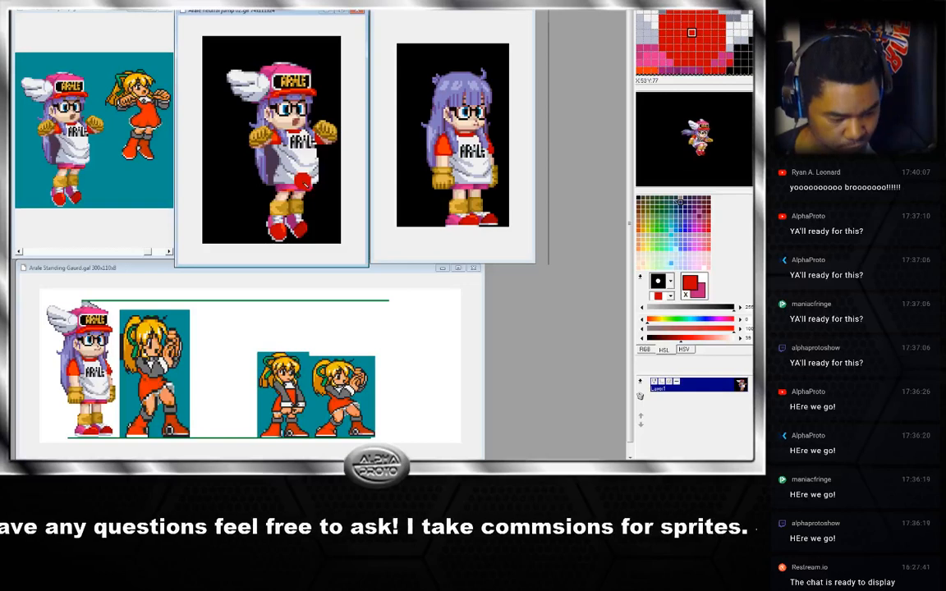
key(x)
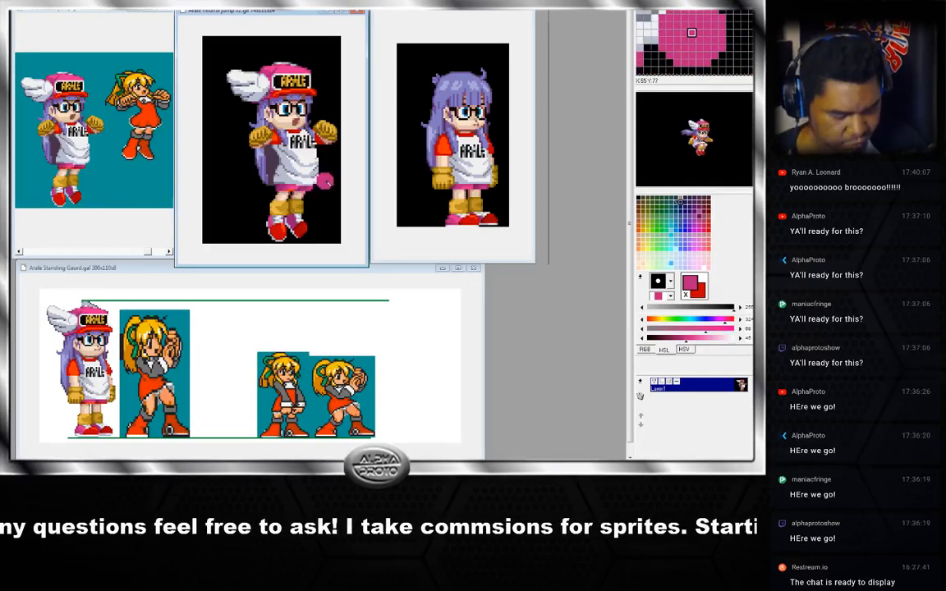
Step through the neutral jump frames once more.
key(Right)
key(Right)
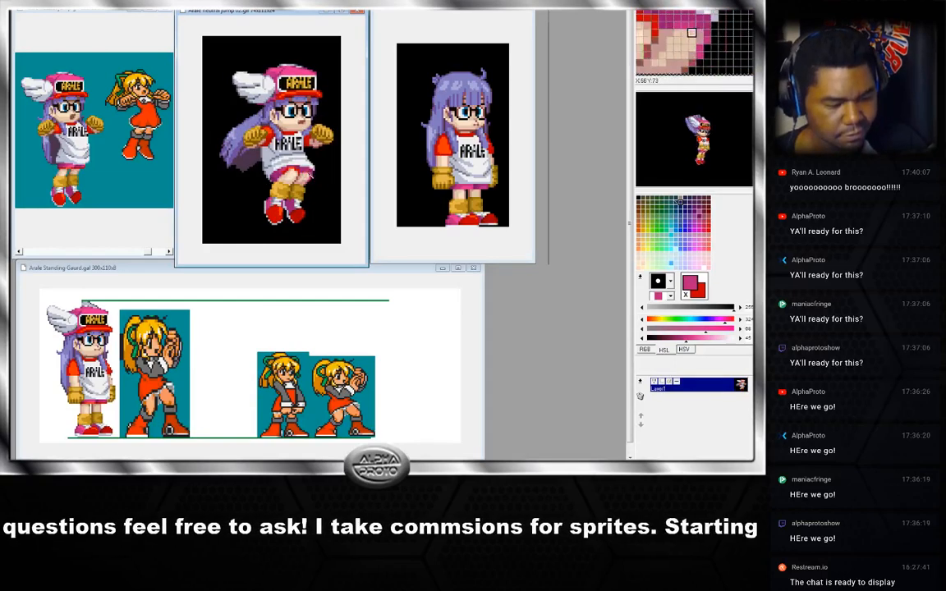
key(Left)
key(Right)
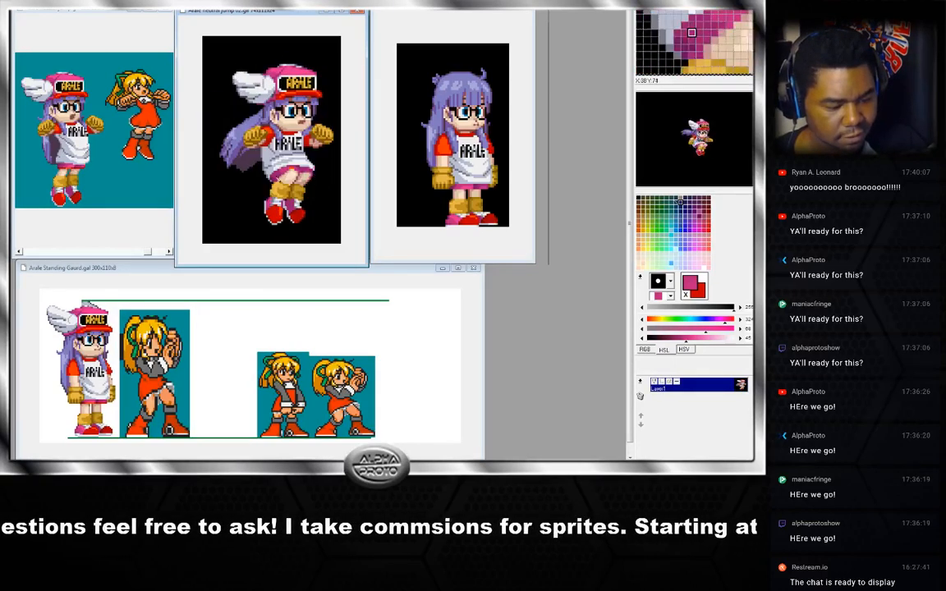
key(Right)
key(Right)
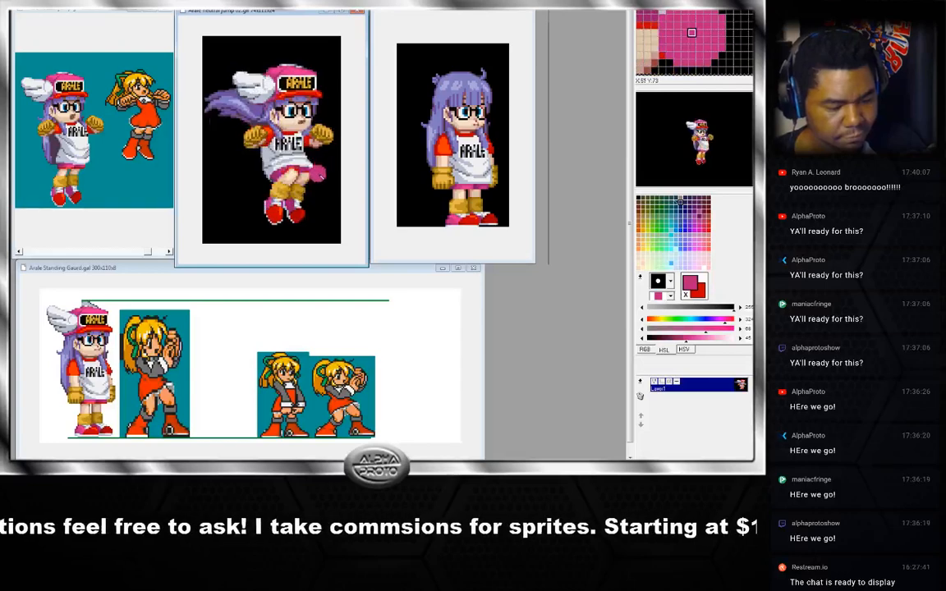
key(Right)
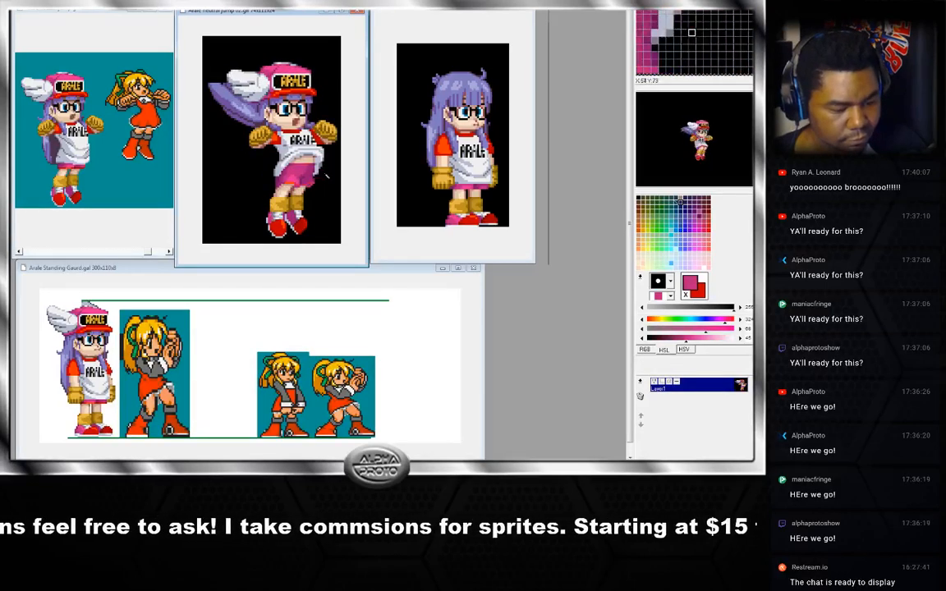
key(Right)
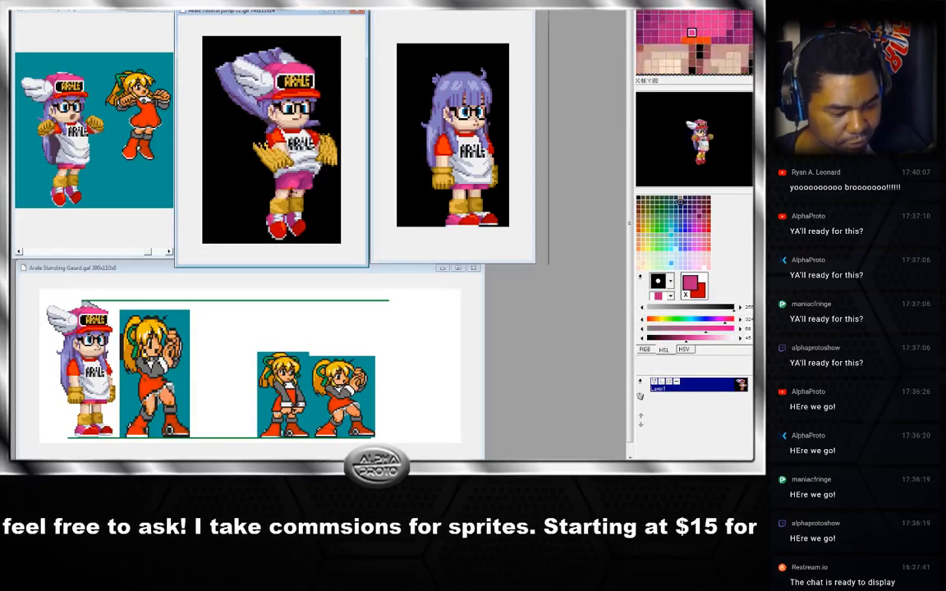
key(Right)
Advance through the jump frames and sample two red shoe colours, swapping the foreground and background colours after each.
key(Right)
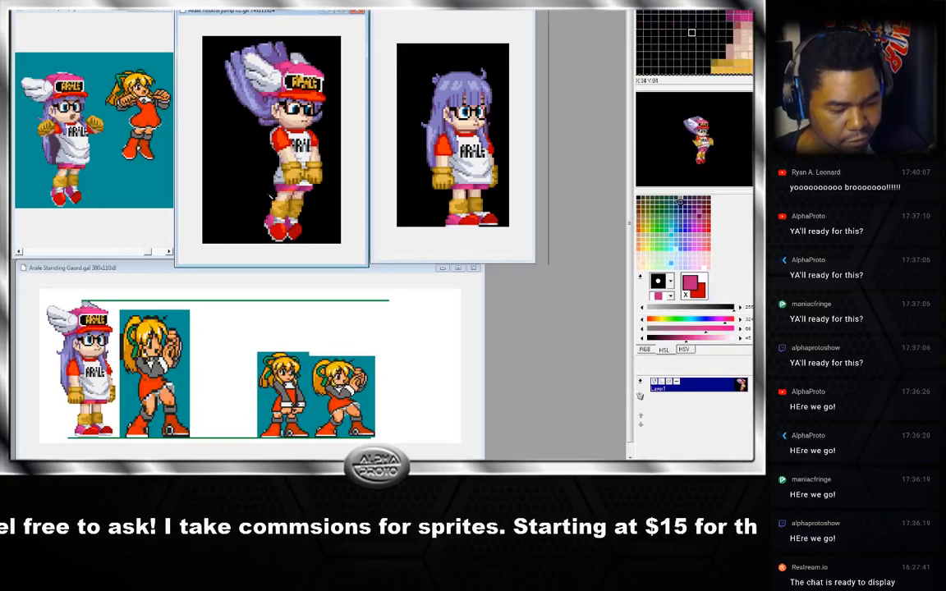
key(Right)
key(Right)
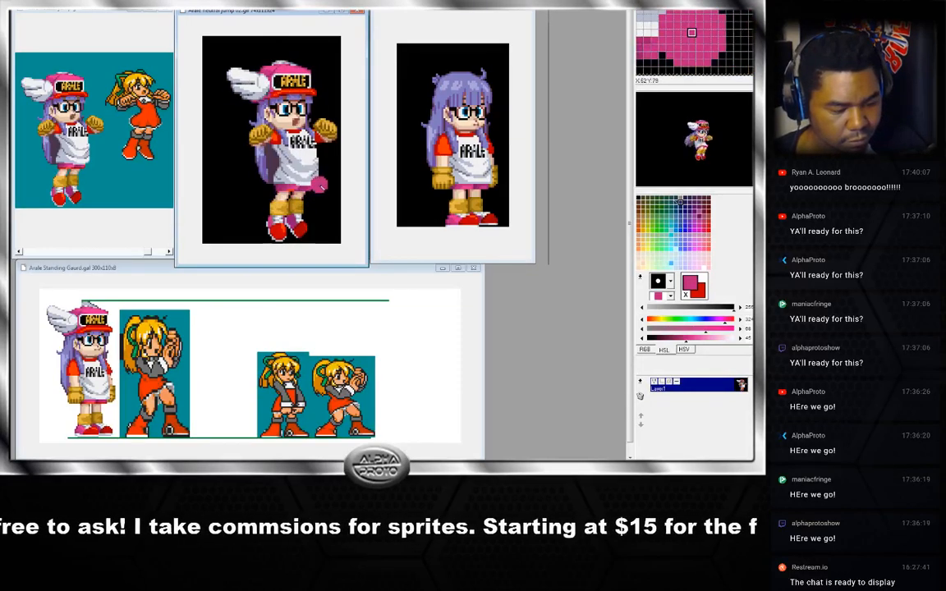
key(Right)
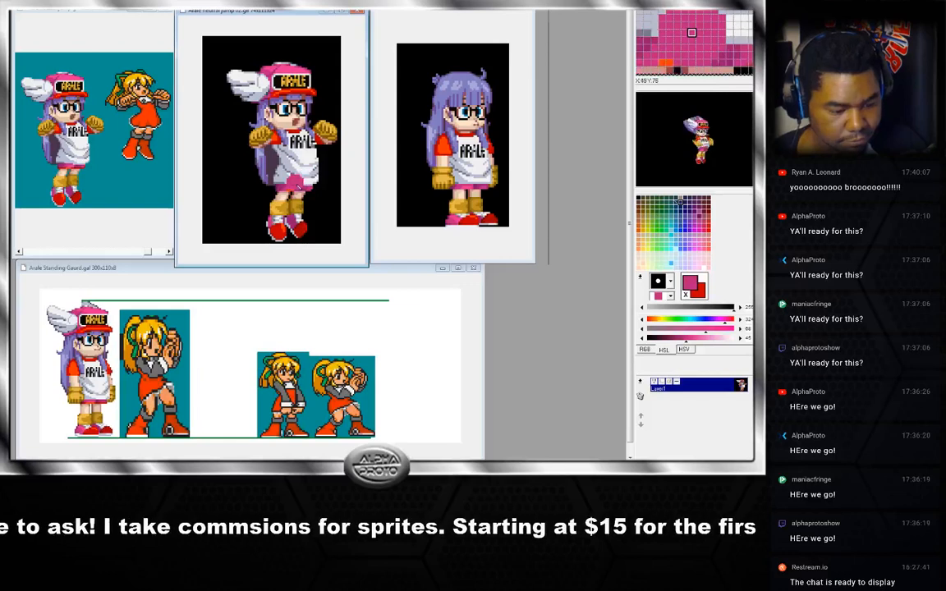
right_click(295, 191)
key(x)
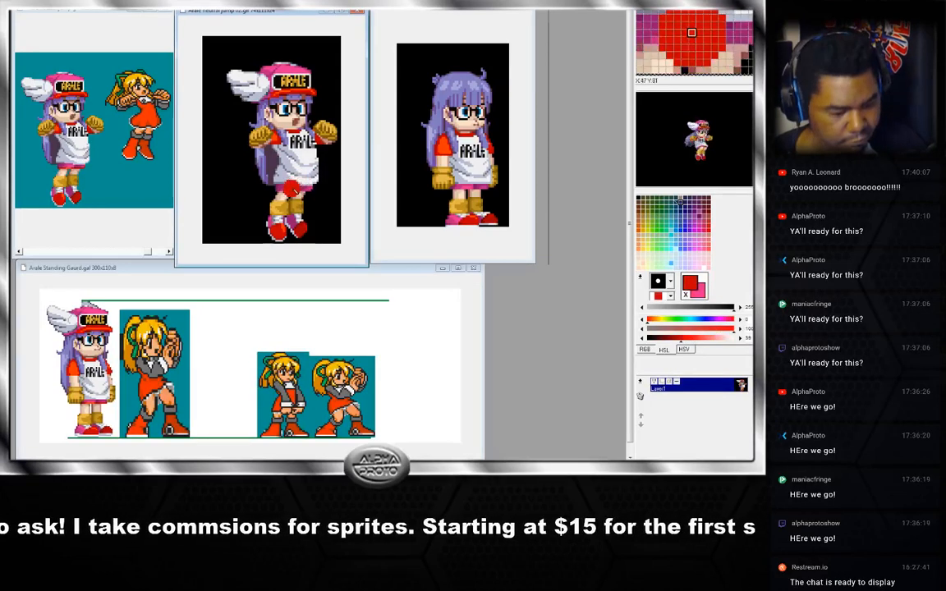
right_click(290, 191)
key(x)
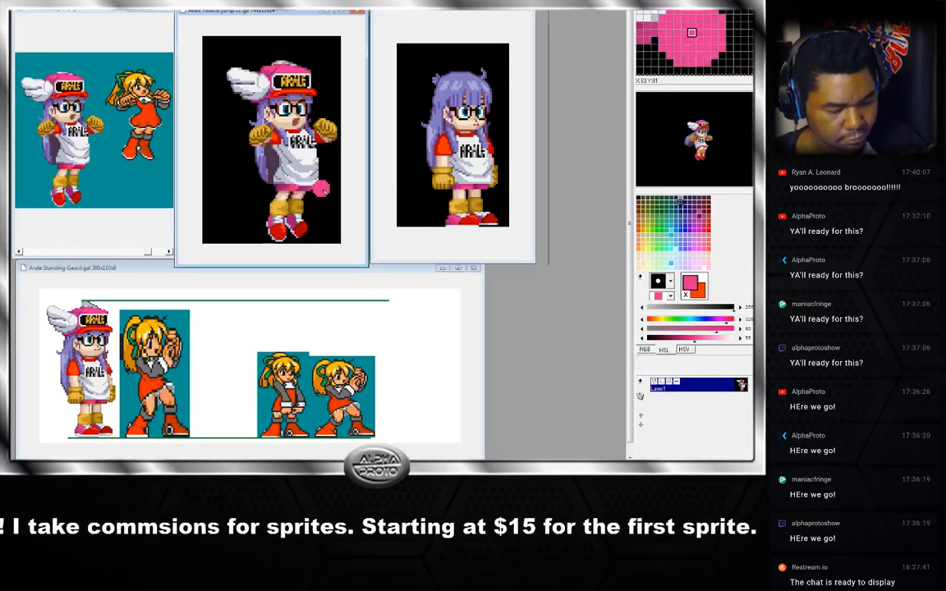
Step through the neutral jump animation frames back to the first frame.
key(Right)
key(Right)
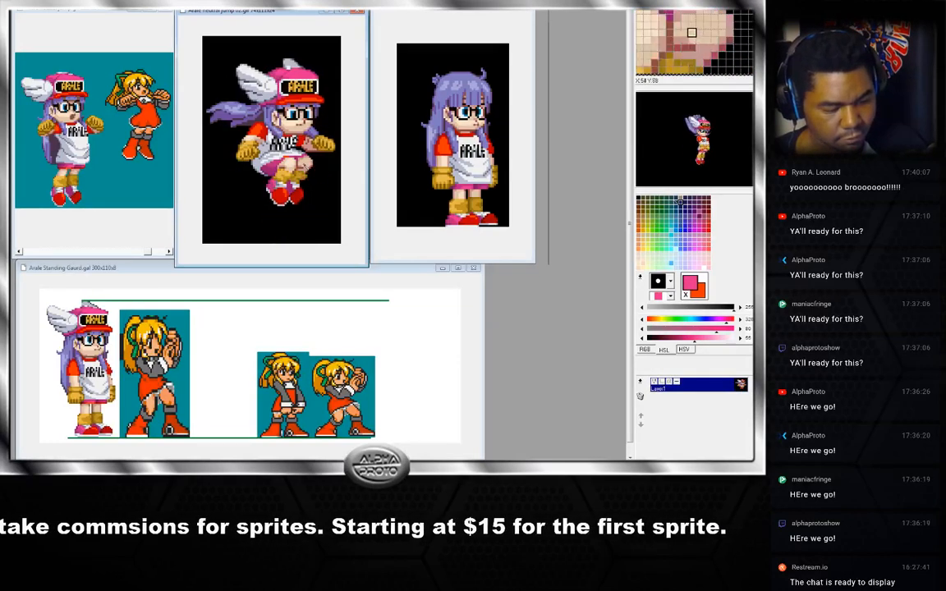
key(Right)
key(Right)
key(Right)
key(Right)
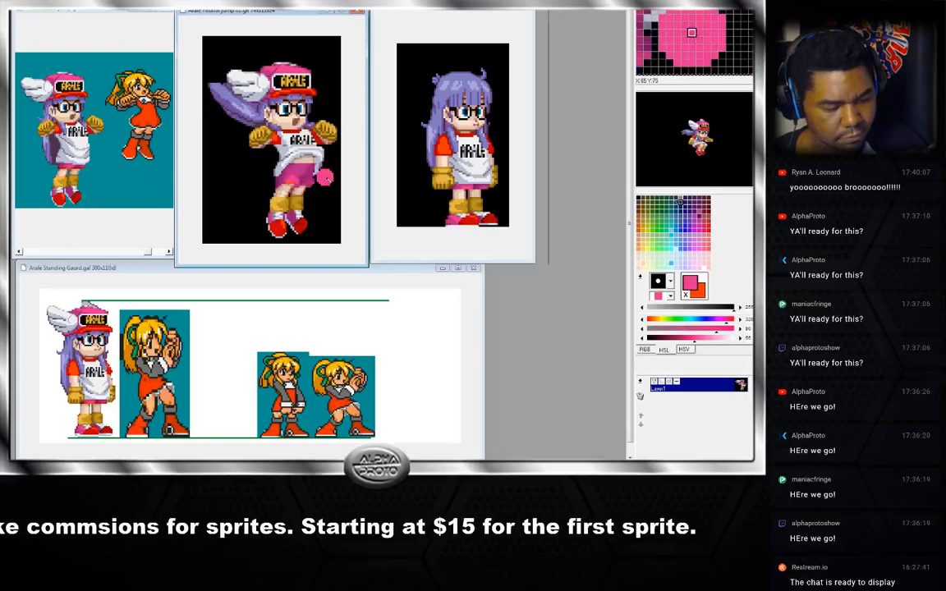
key(Right)
key(Right)
key(Right)
key(Right)
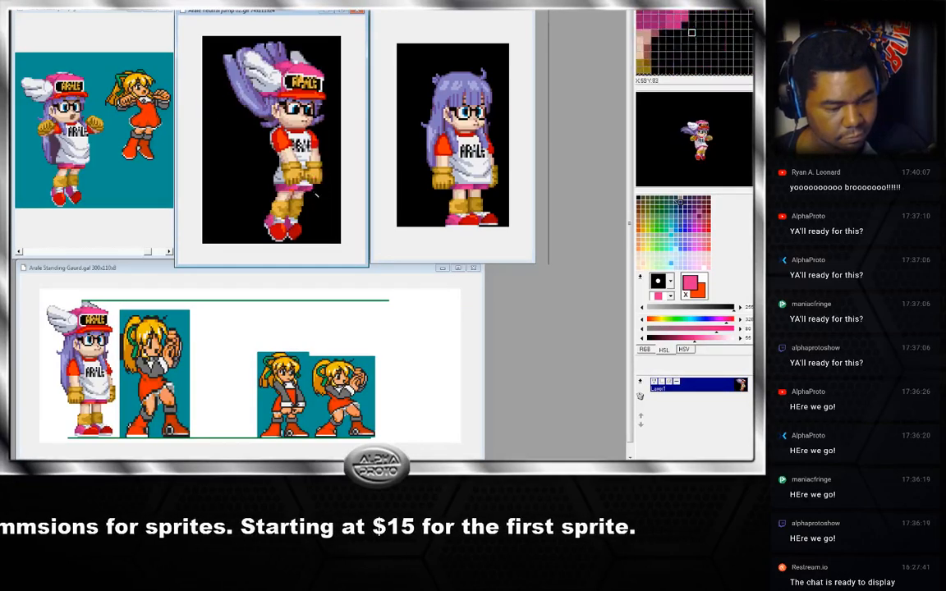
key(Right)
key(Right)
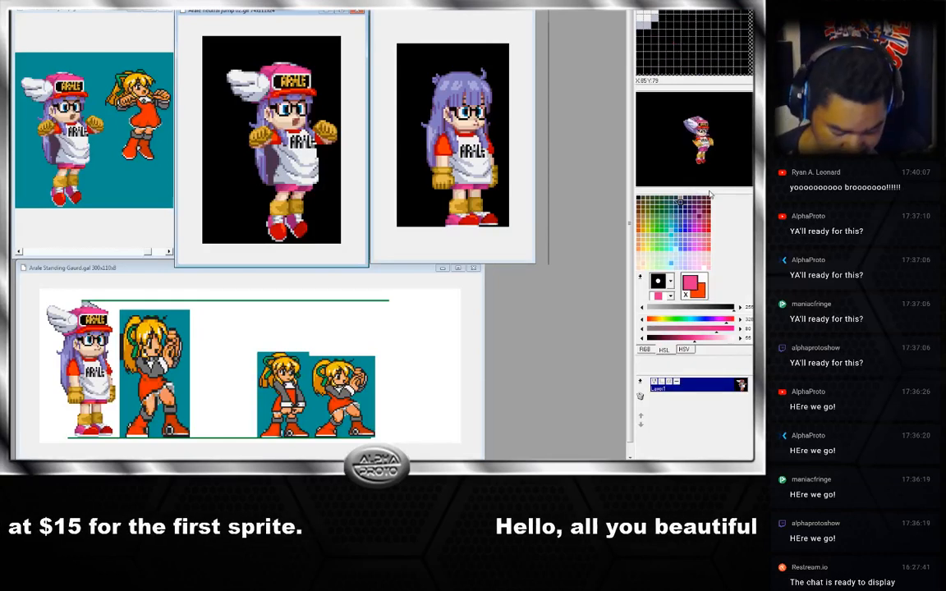
Save the jump animation, accepting conversion to 8bpp (256 colours) GIF format.
key(ctrl+s)
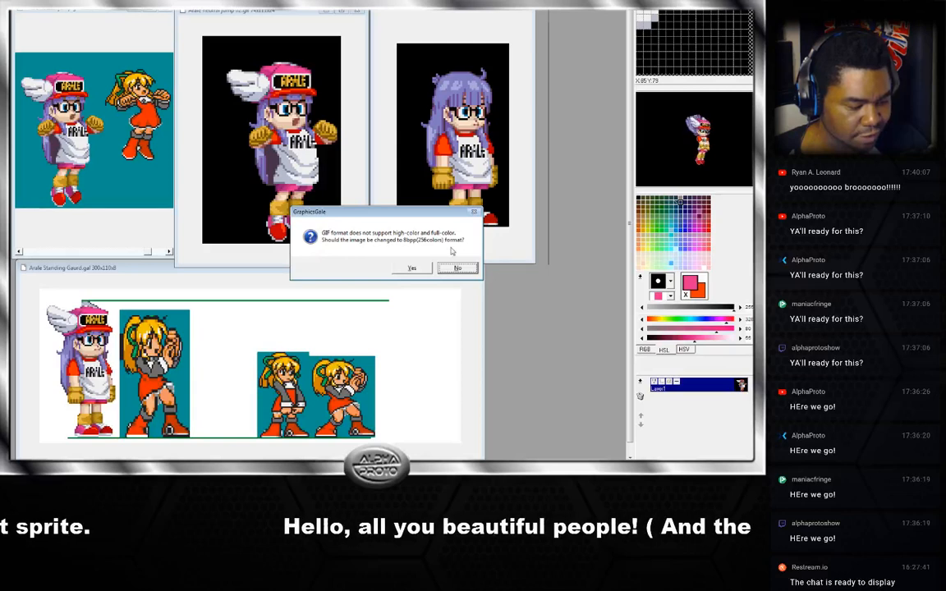
click(413, 269)
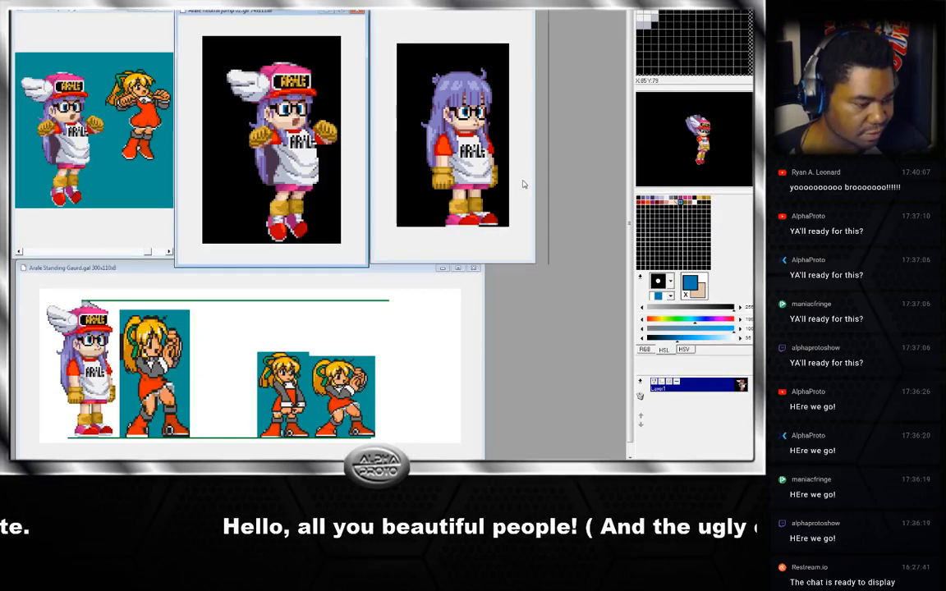
click(360, 238)
click(392, 233)
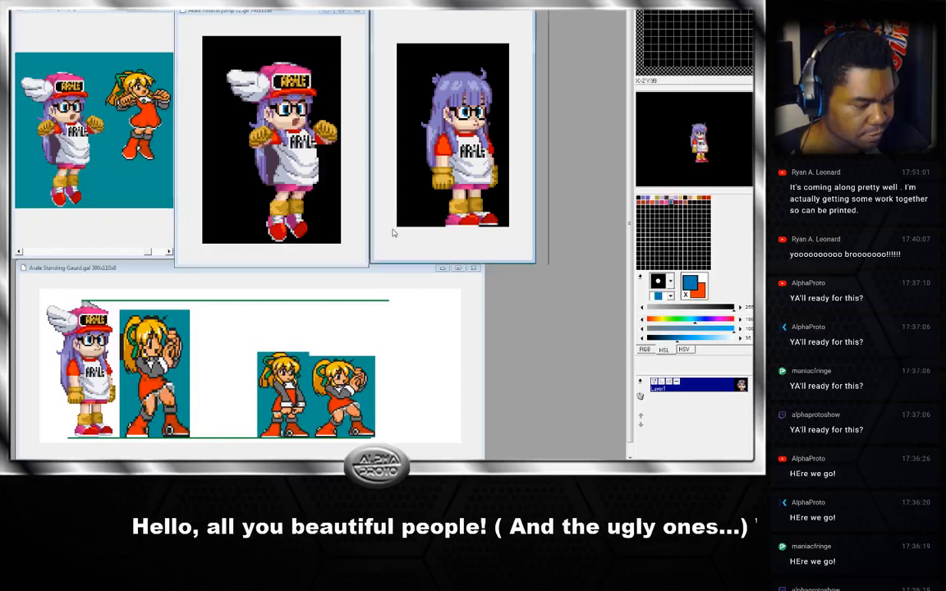
click(356, 239)
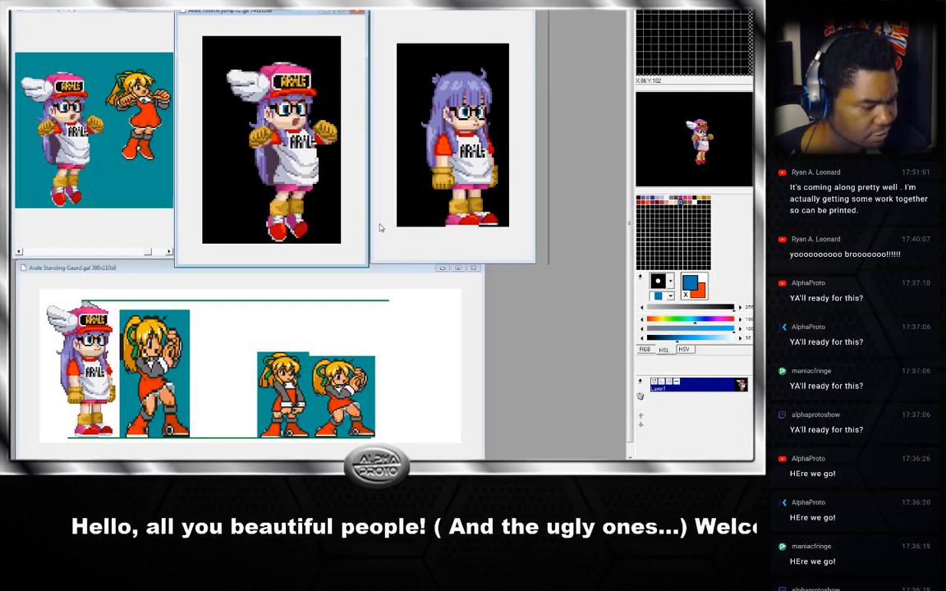
click(381, 229)
click(321, 210)
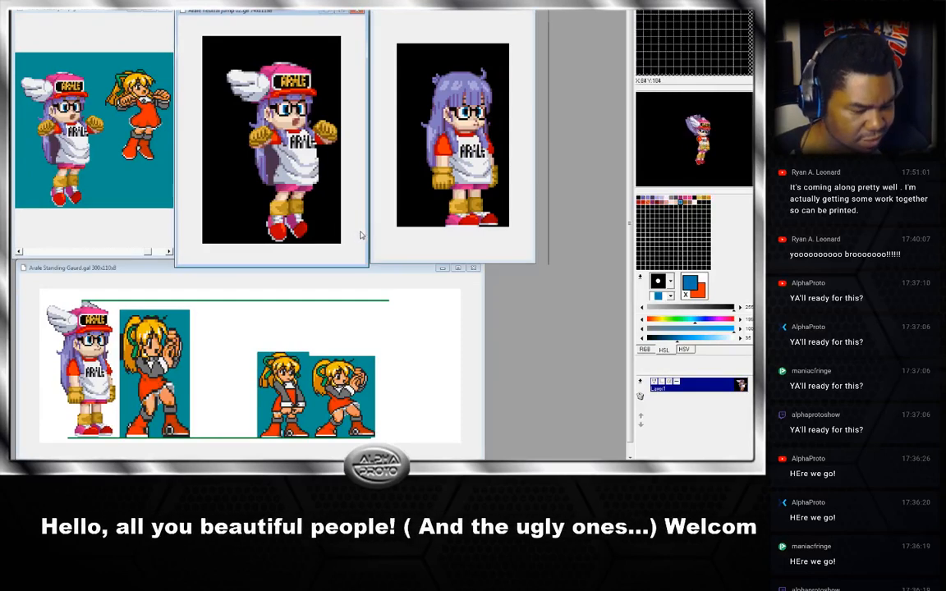
Pick a dark brown from the 256-colour palette swatches and choose a large round brush.
click(686, 204)
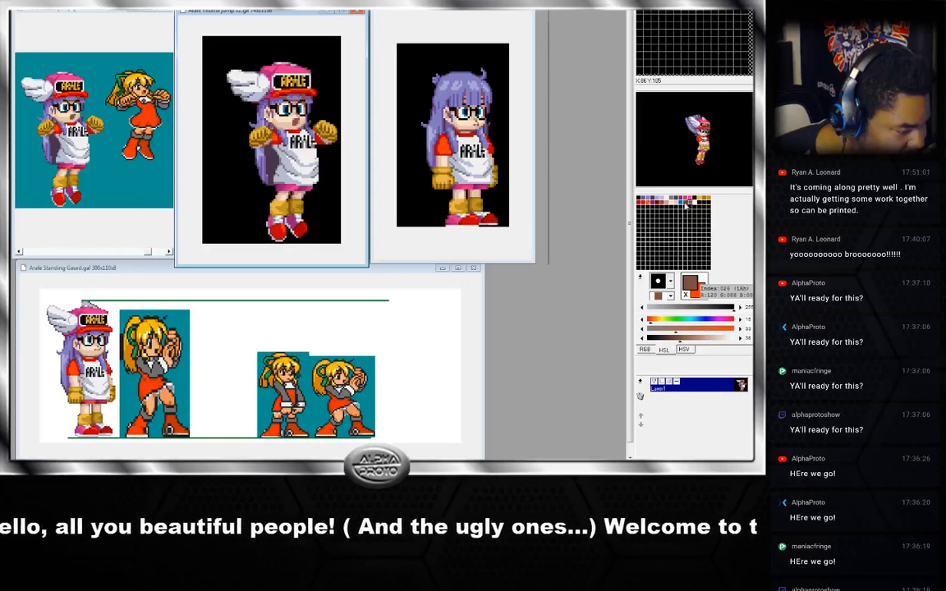
click(685, 206)
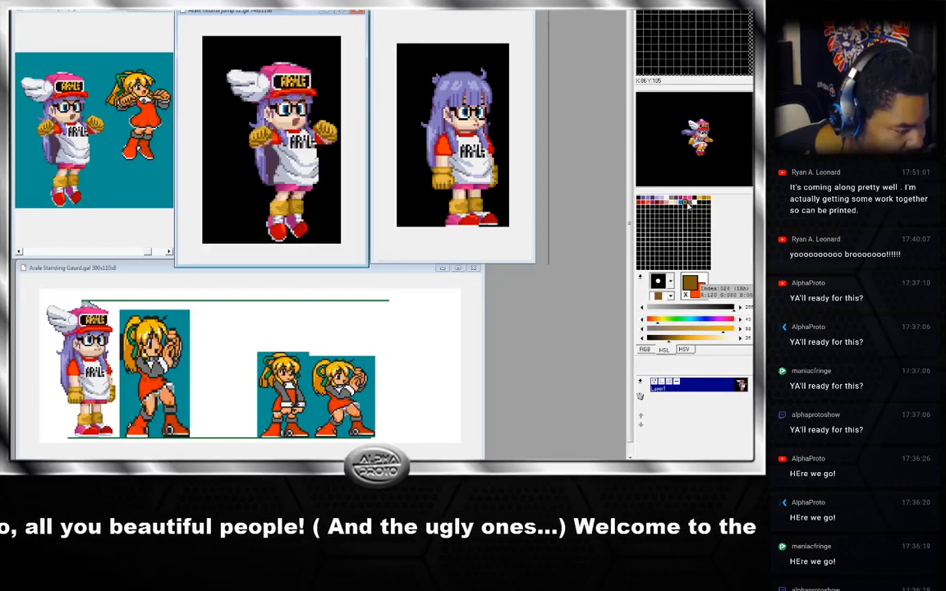
click(692, 206)
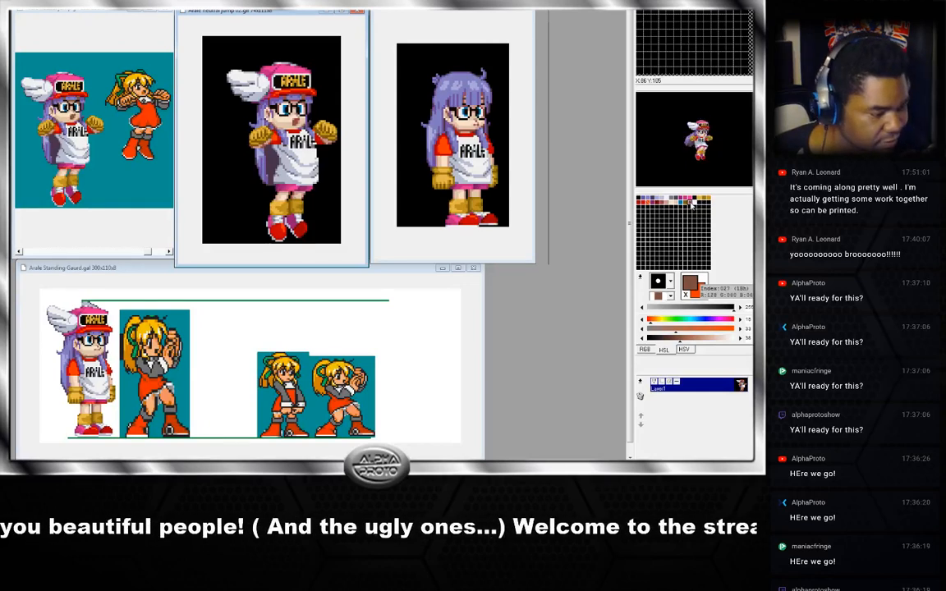
click(667, 206)
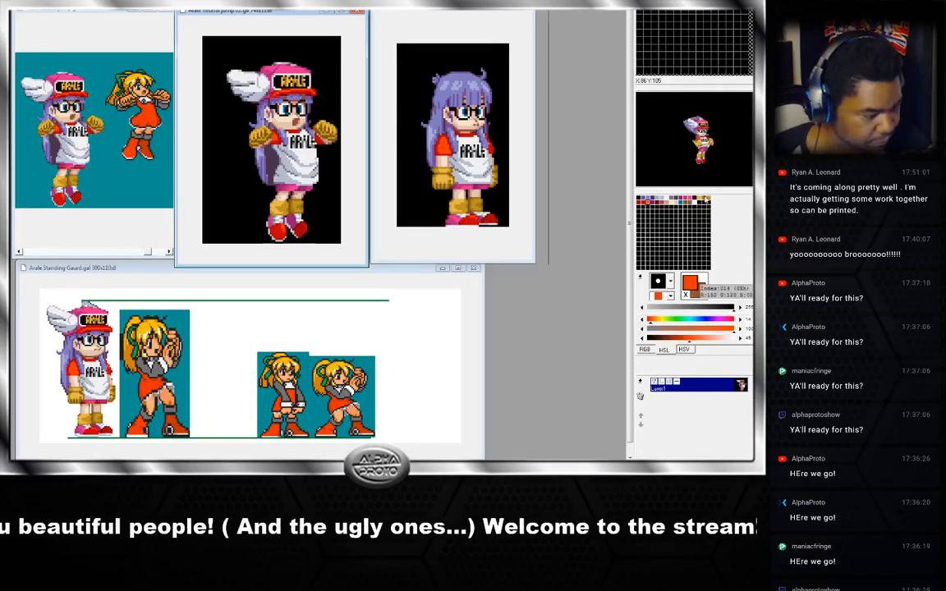
click(663, 203)
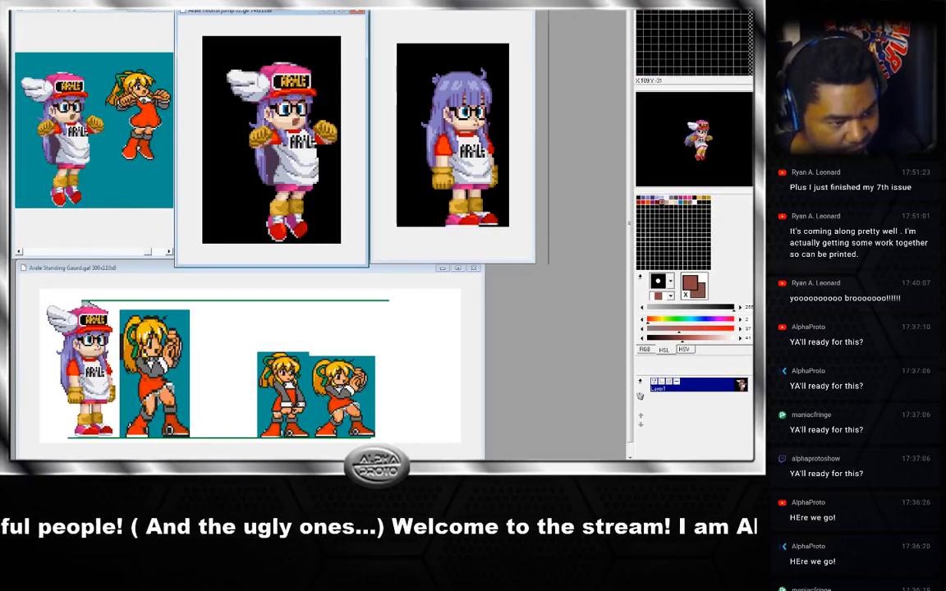
click(671, 282)
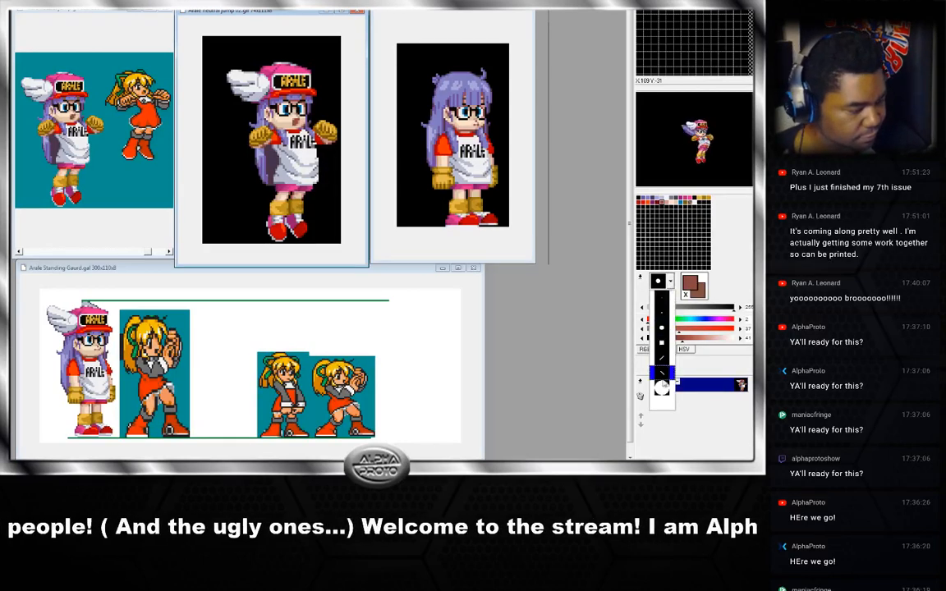
click(660, 387)
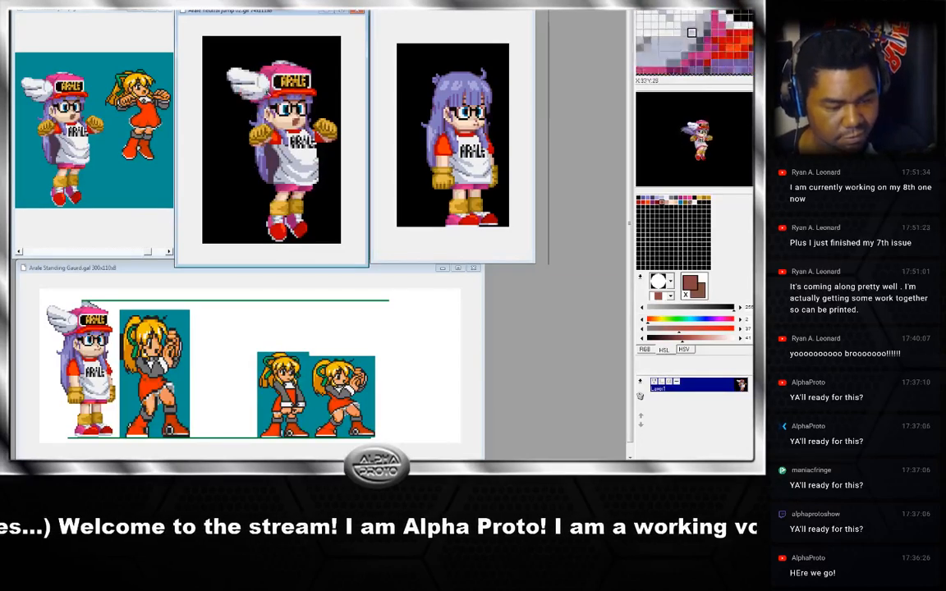
Step through the neutral jump frames again to review the animation.
key(Right)
key(Right)
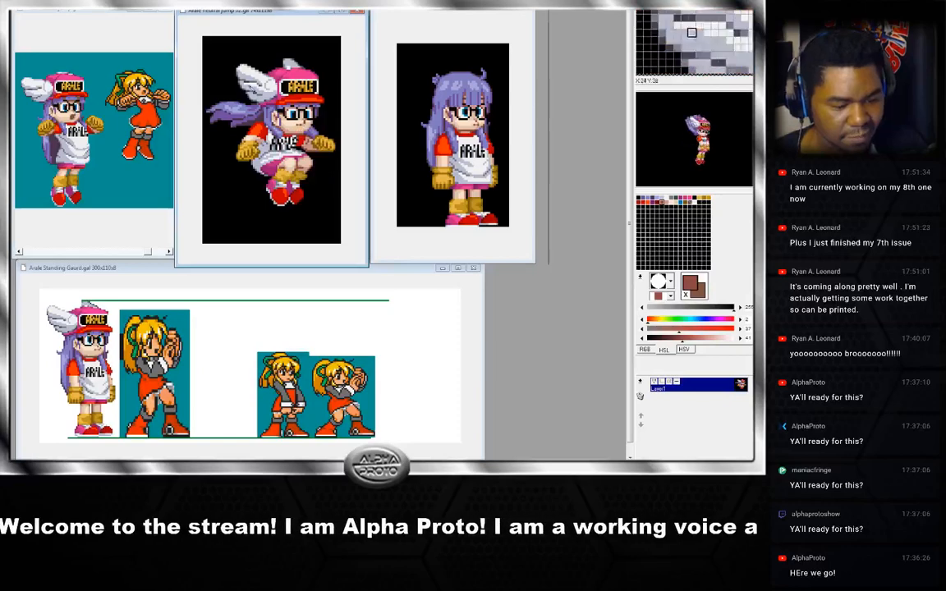
key(Right)
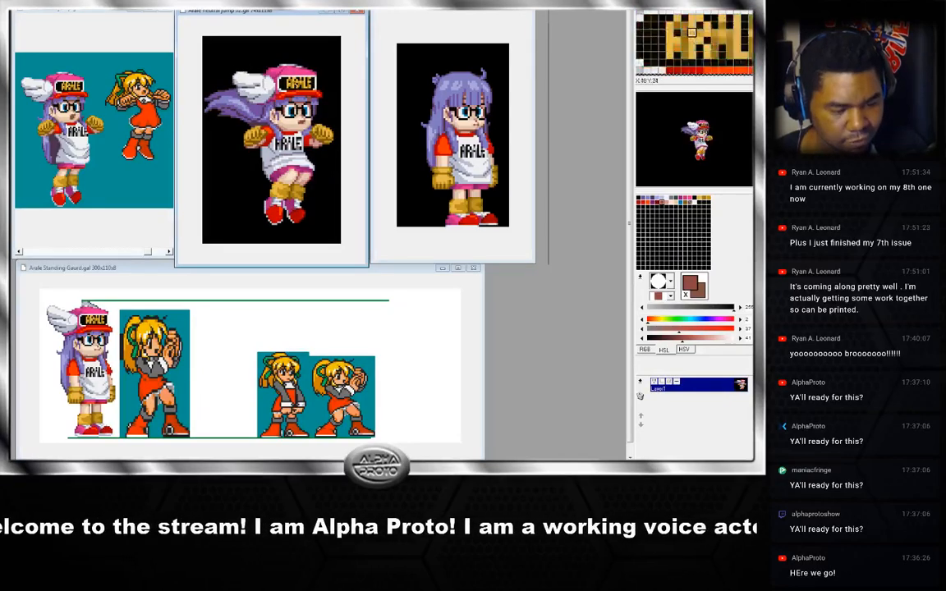
key(Right)
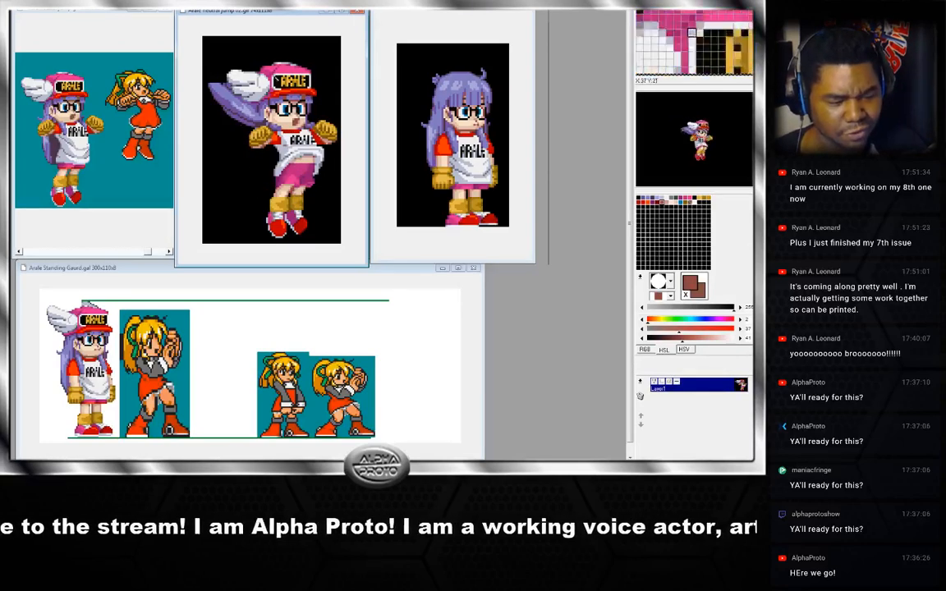
key(Right)
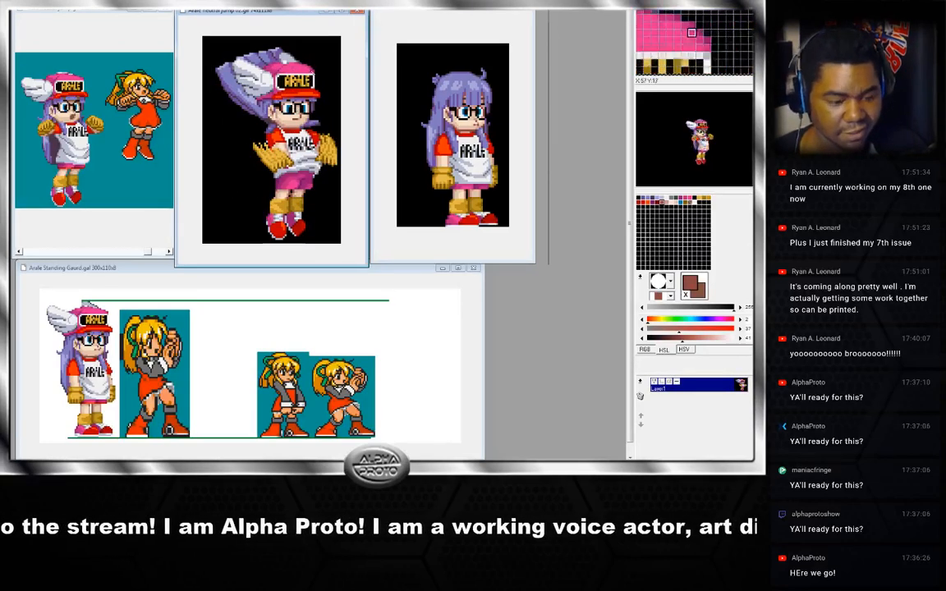
key(Right)
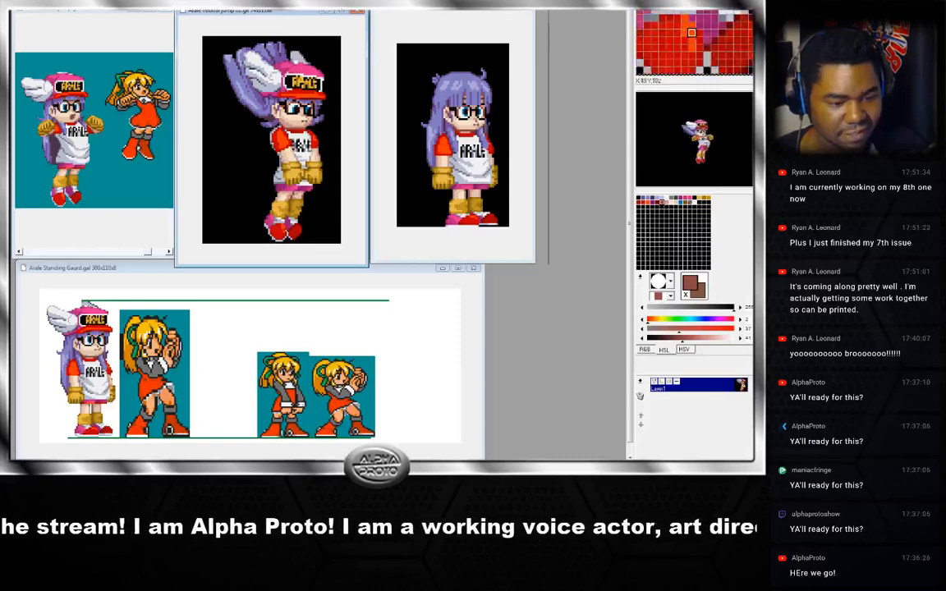
key(Right)
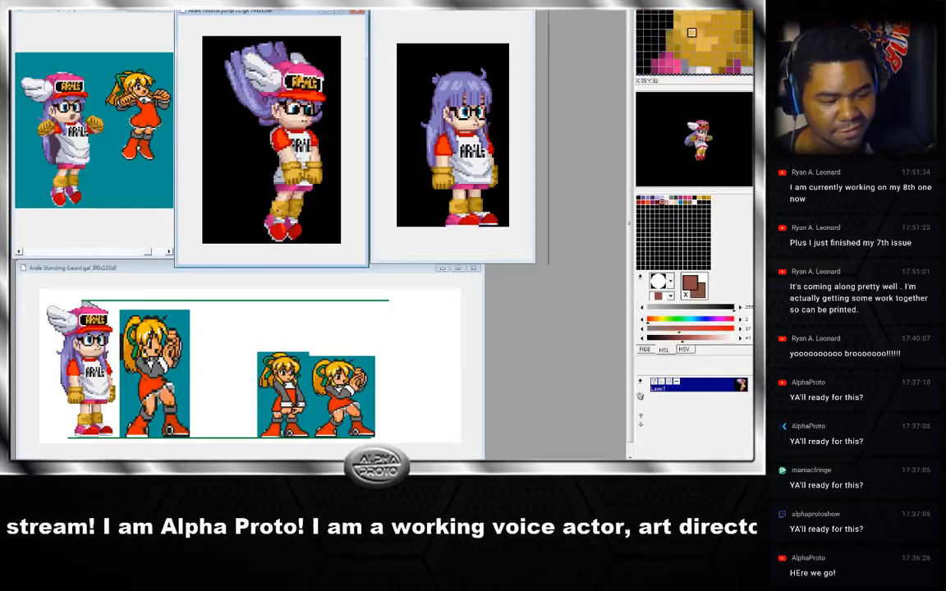
key(Right)
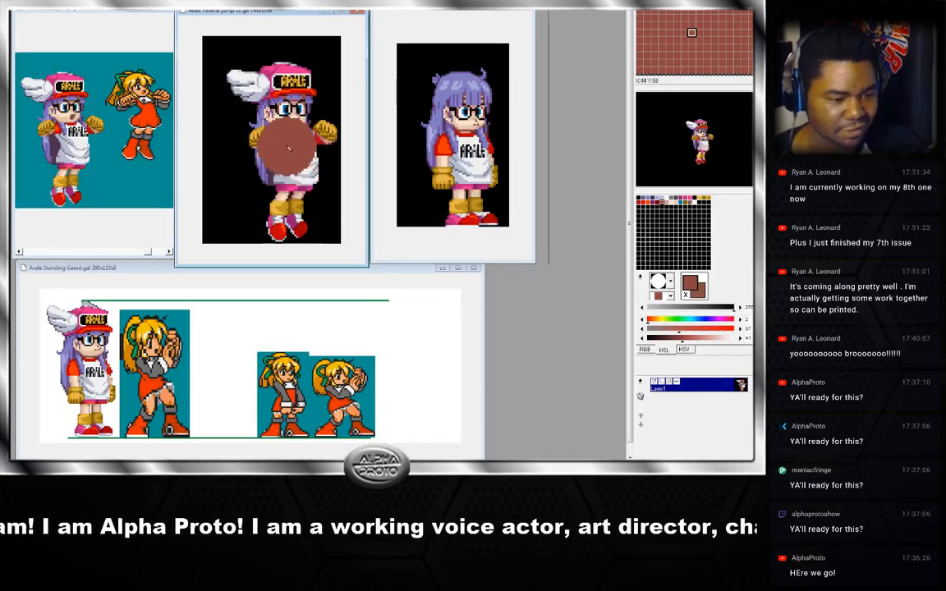
Switch back to the small brush and nudge the jump and standing sprite windows into alignment.
click(670, 282)
click(675, 298)
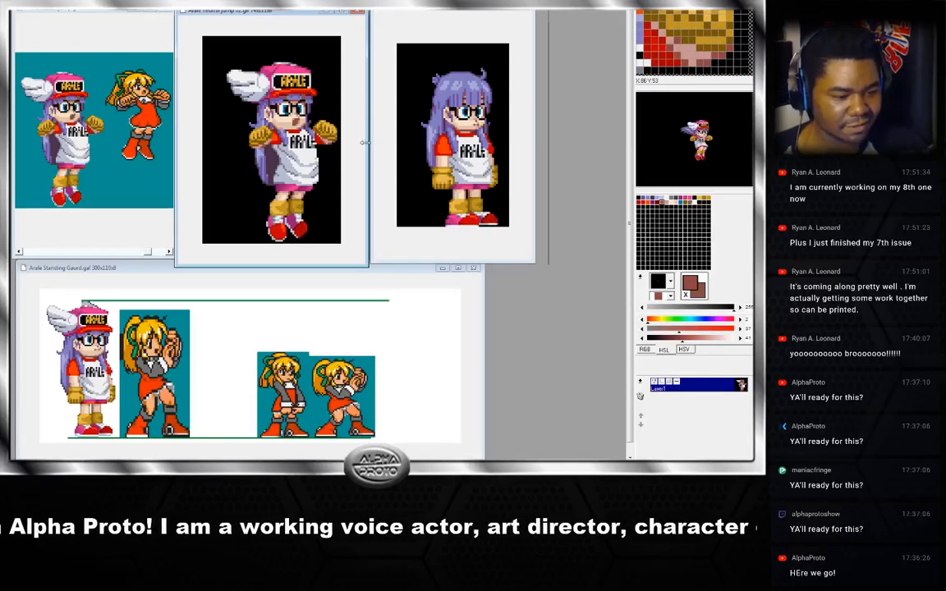
drag(272, 6, 272, 1)
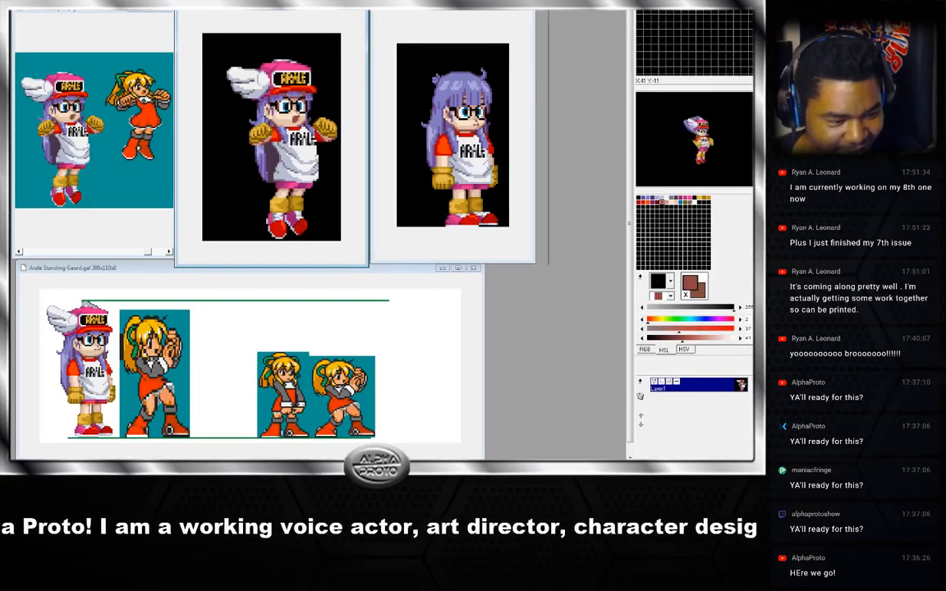
drag(390, 3, 390, 3)
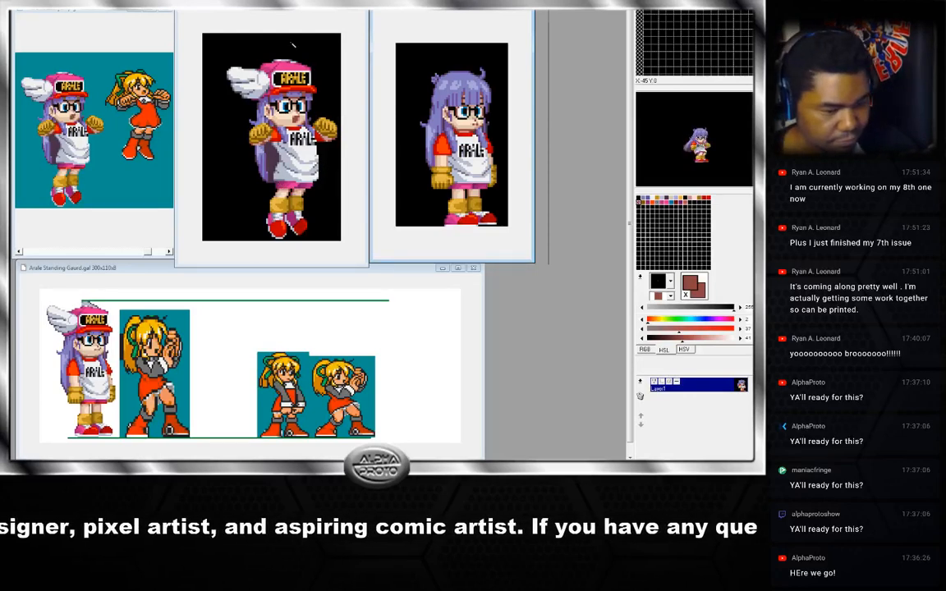
click(250, 9)
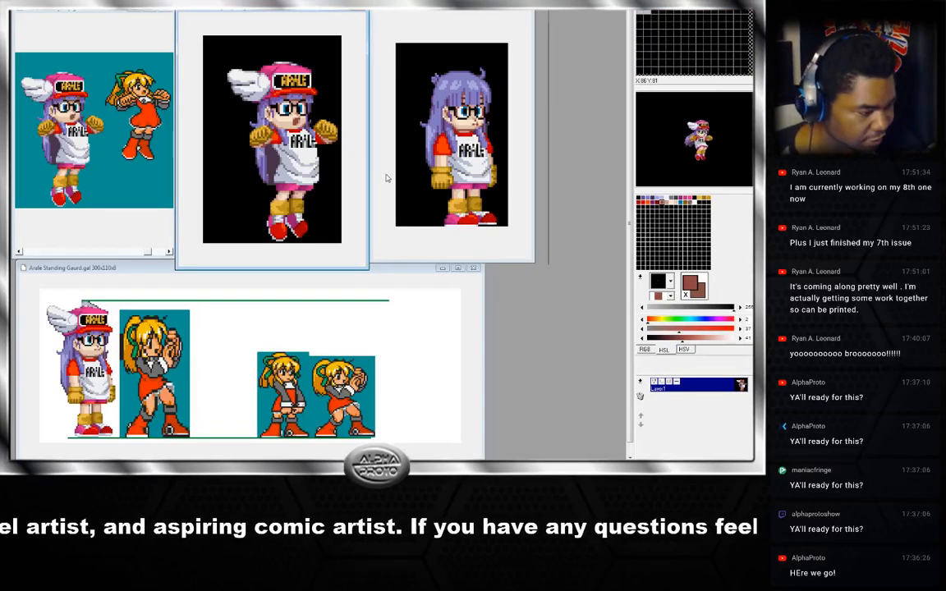
click(382, 214)
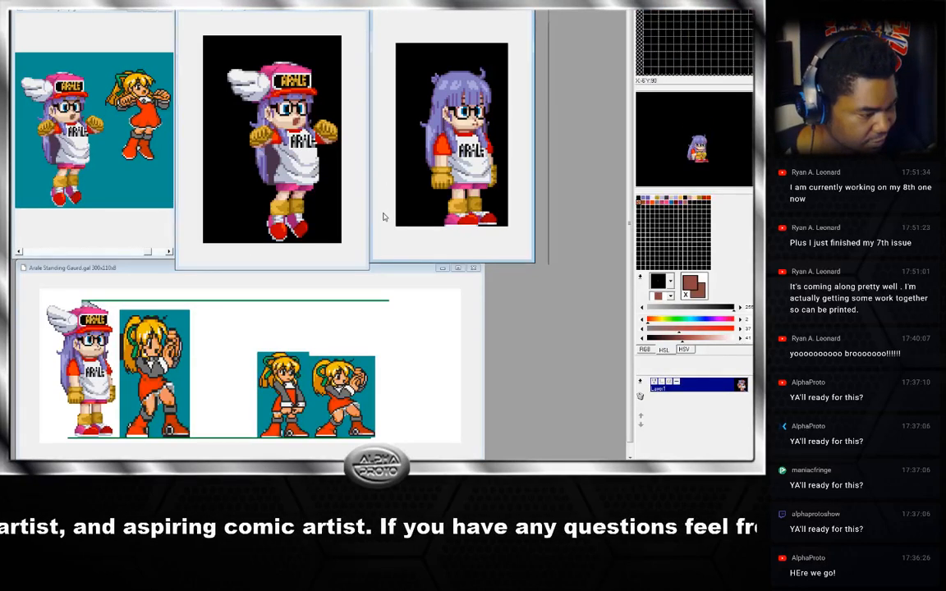
click(358, 229)
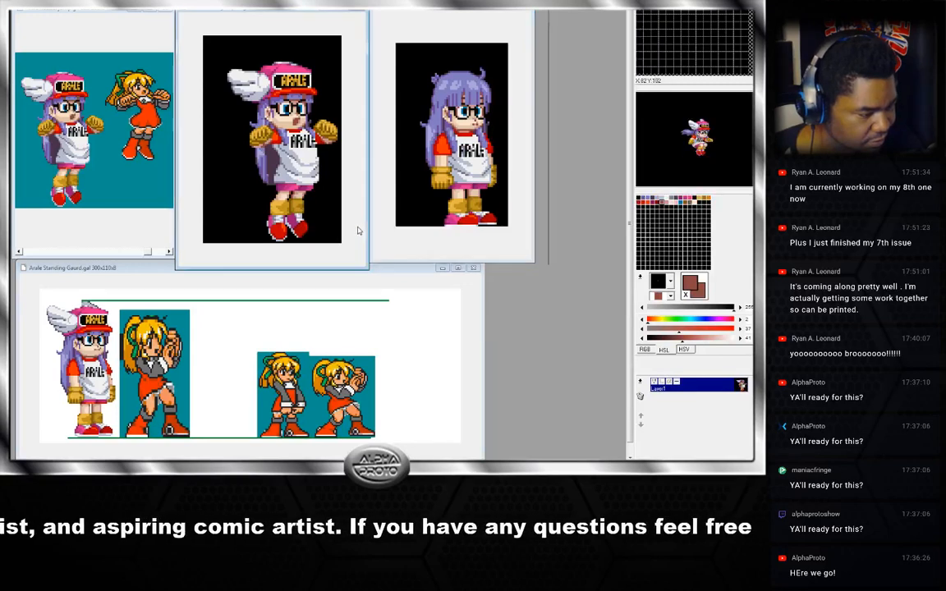
click(379, 222)
click(357, 226)
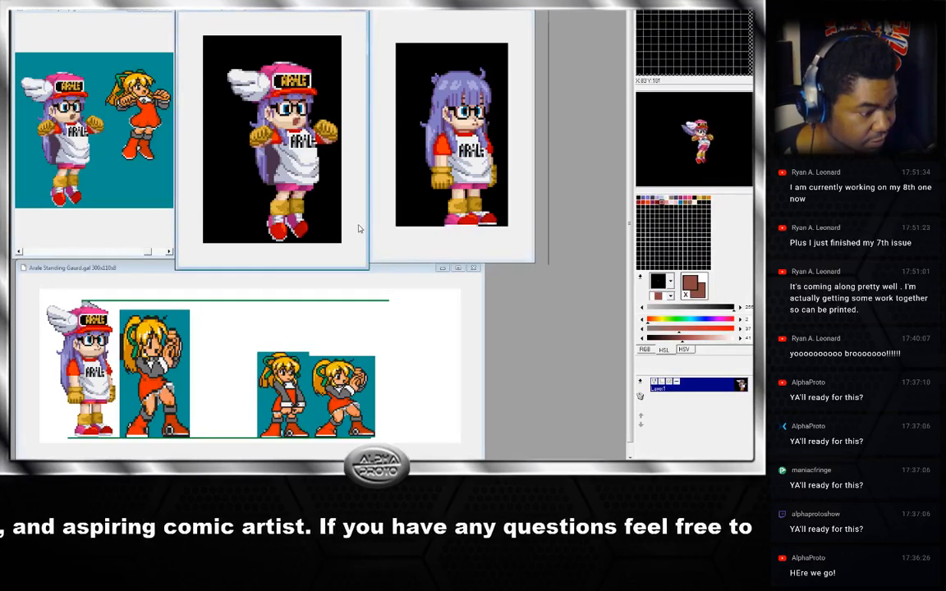
click(384, 219)
click(365, 218)
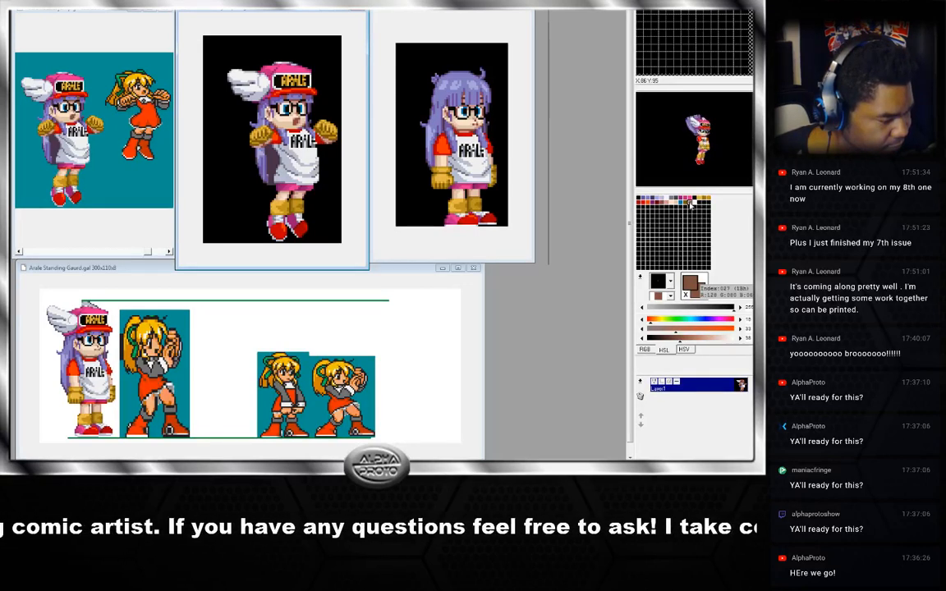
Pick a brown colour from the palette and switch to the round brush.
click(688, 206)
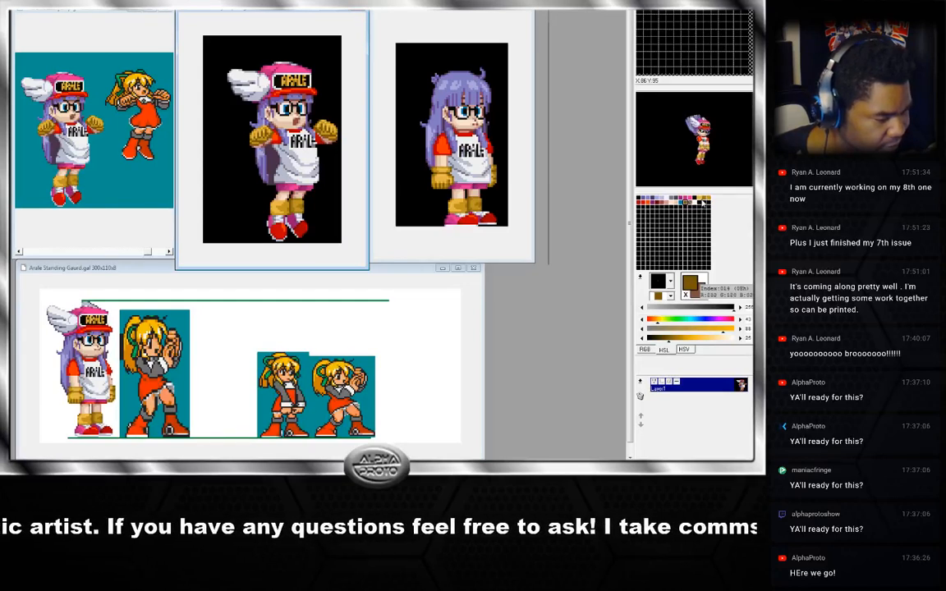
click(690, 204)
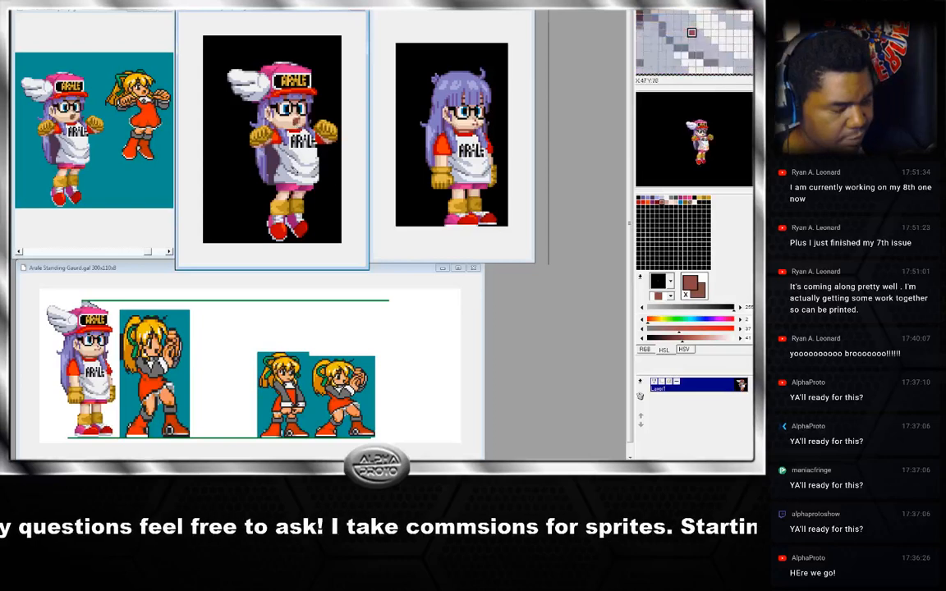
click(670, 281)
click(662, 387)
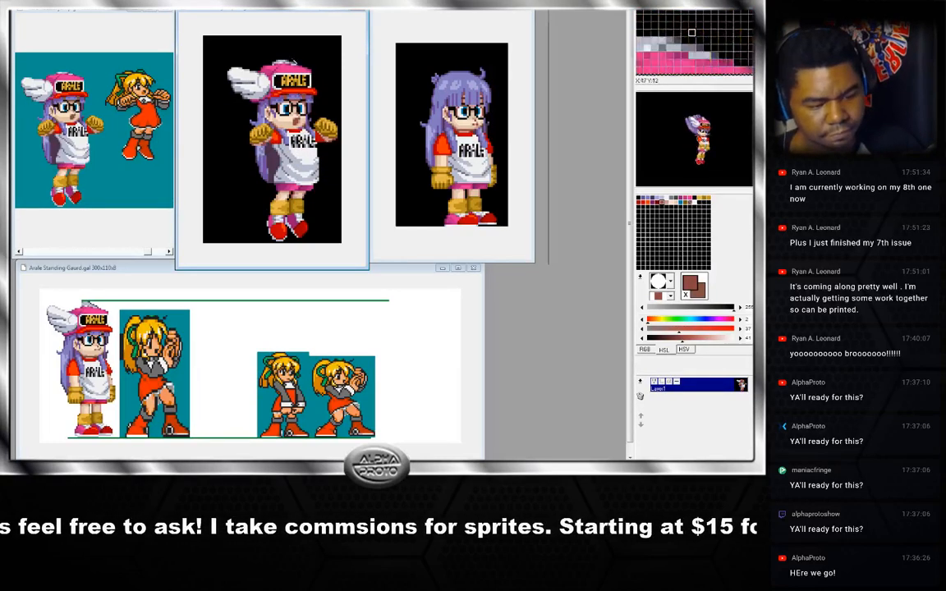
Step through the neutral jump frames to review the animation.
key(Right)
key(Right)
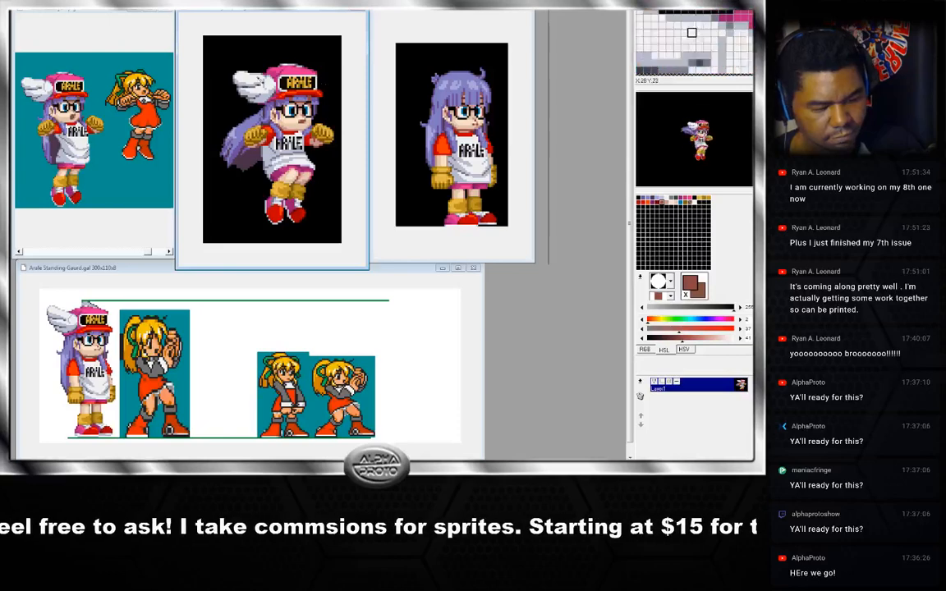
key(Right)
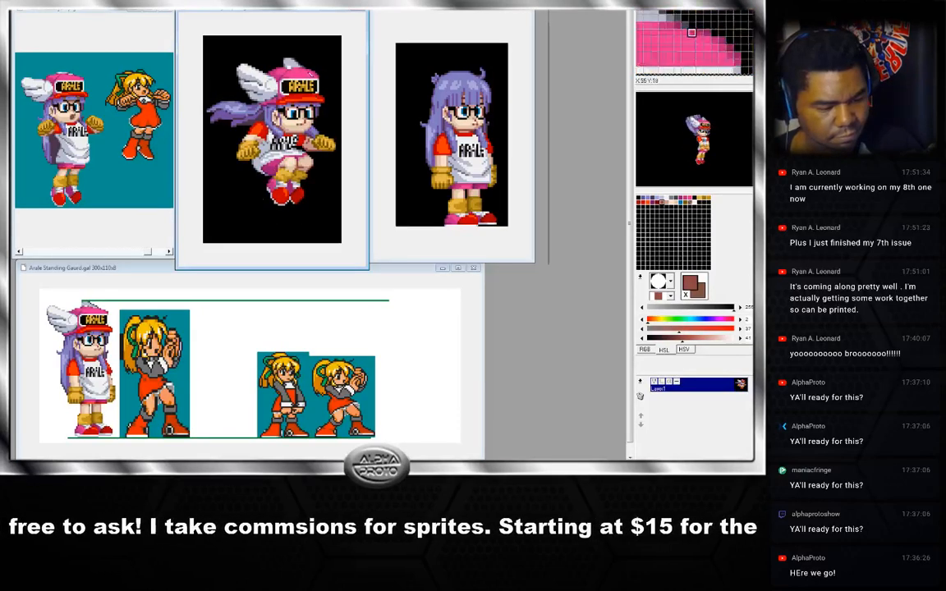
key(Right)
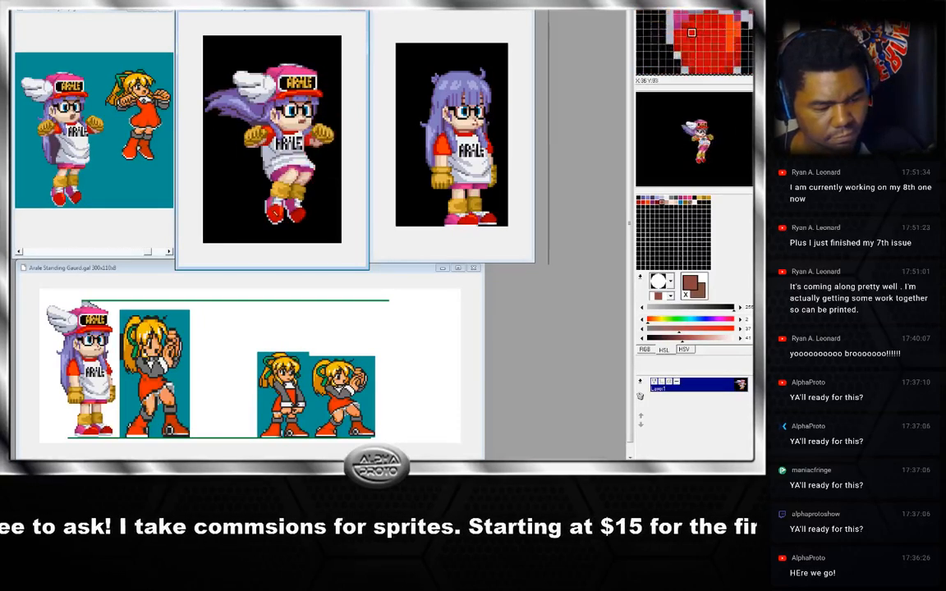
key(Right)
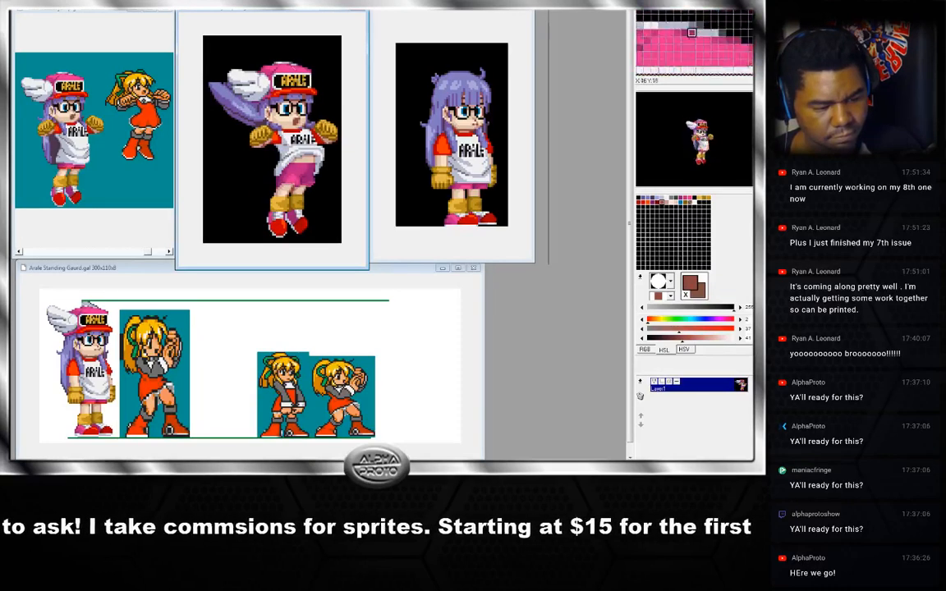
key(Right)
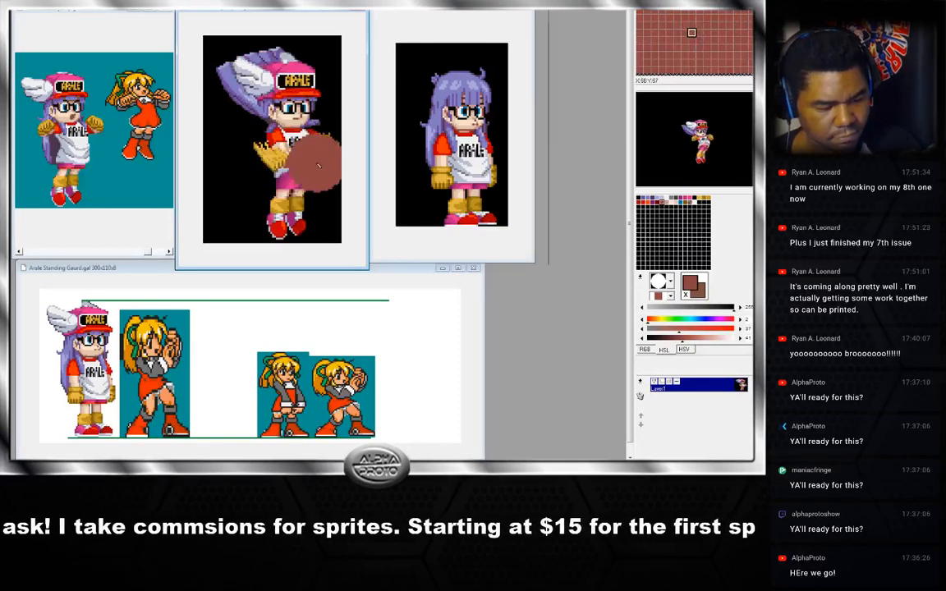
key(Right)
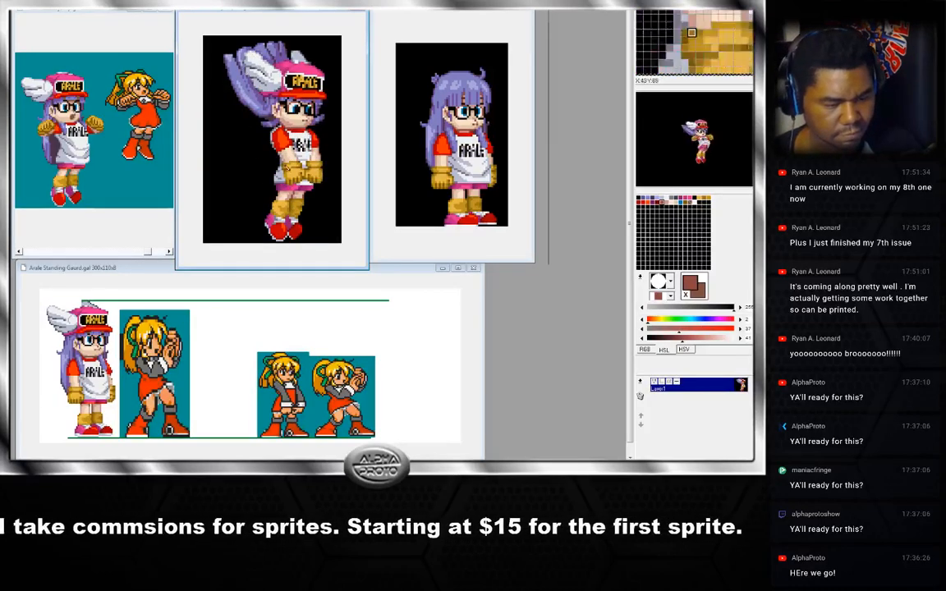
key(Right)
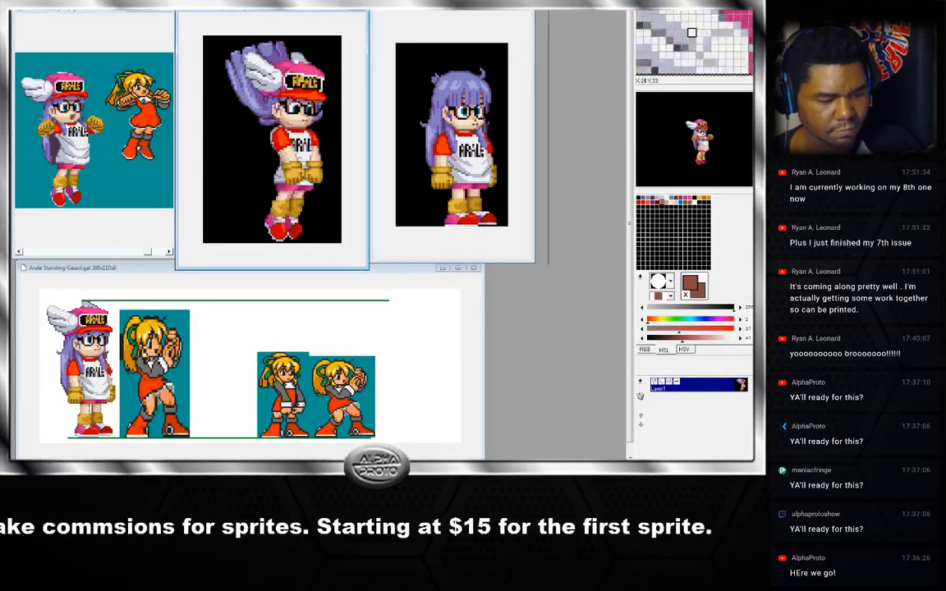
key(Right)
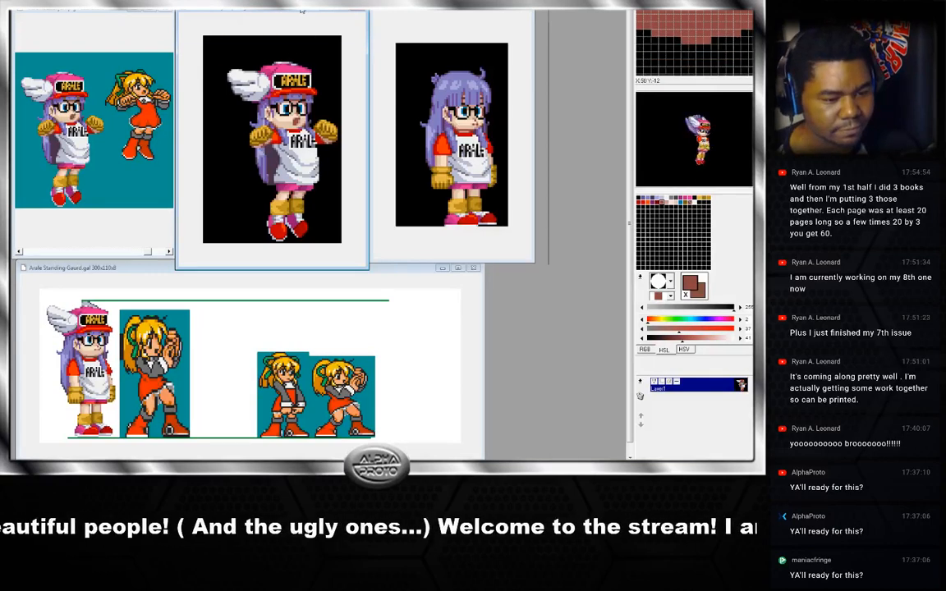
Rearrange the sprite reference windows so the jump and standing frames sit side by side.
drag(302, 12, 303, 11)
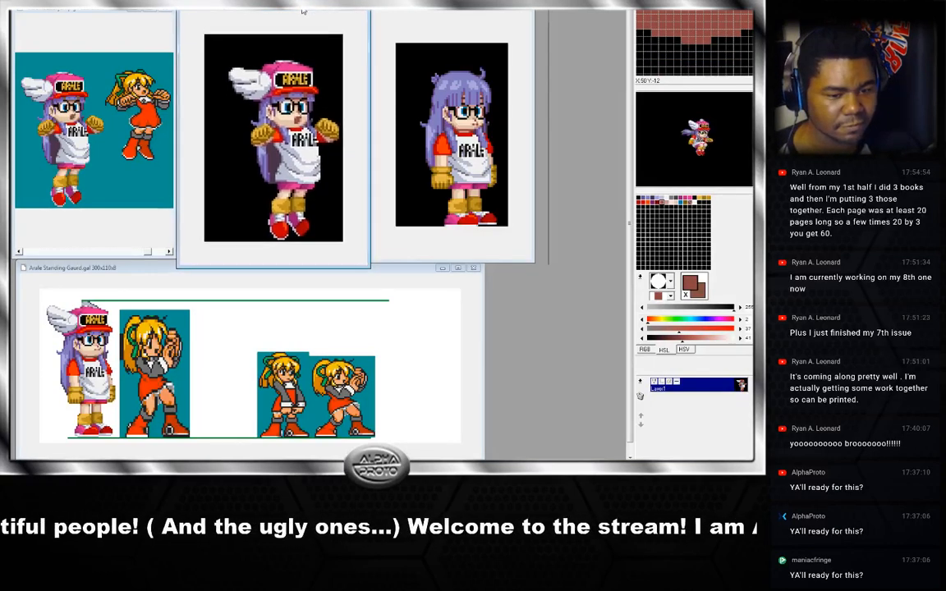
drag(400, 10, 405, 10)
drag(285, 11, 288, 10)
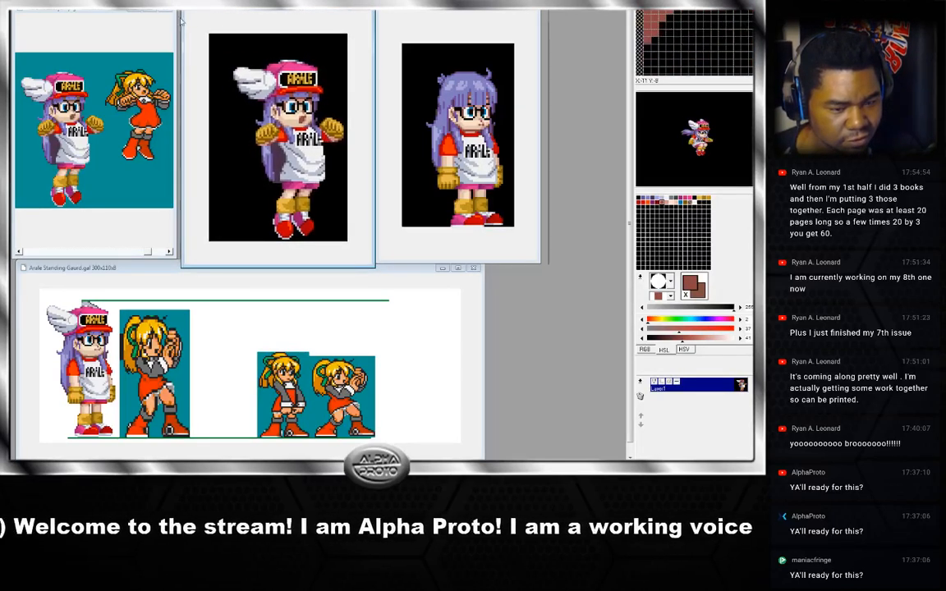
click(117, 10)
drag(118, 11, 118, 8)
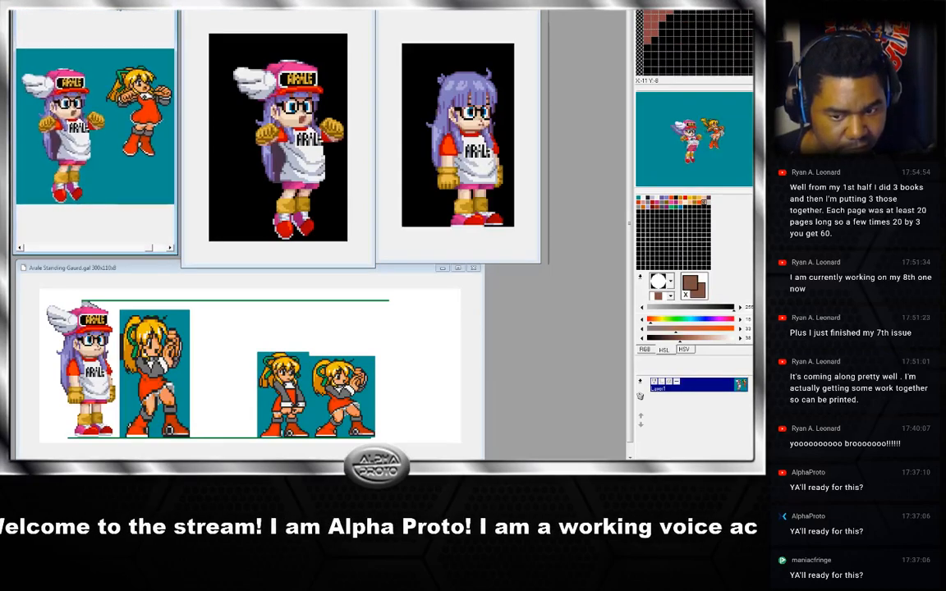
drag(297, 9, 295, 8)
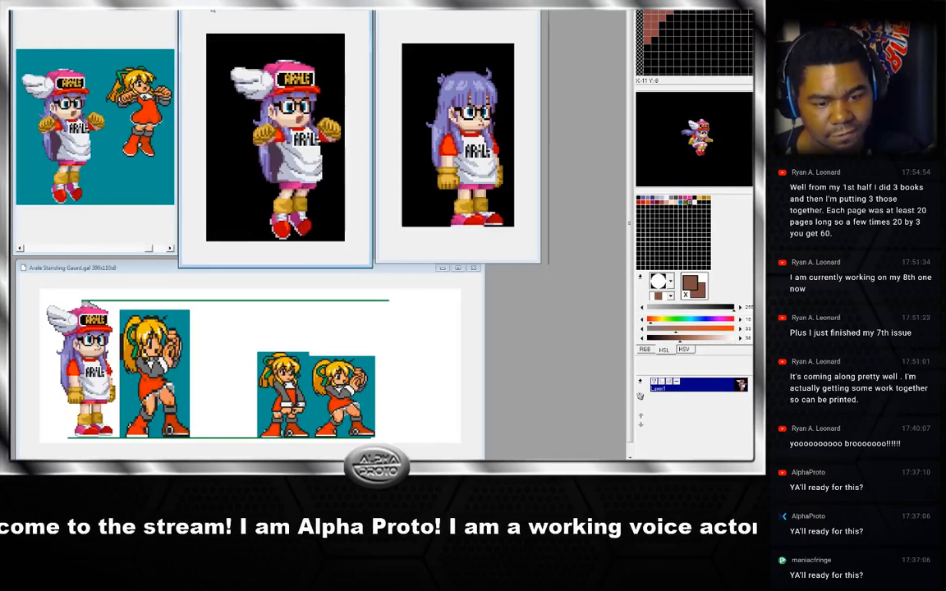
drag(399, 10, 398, 9)
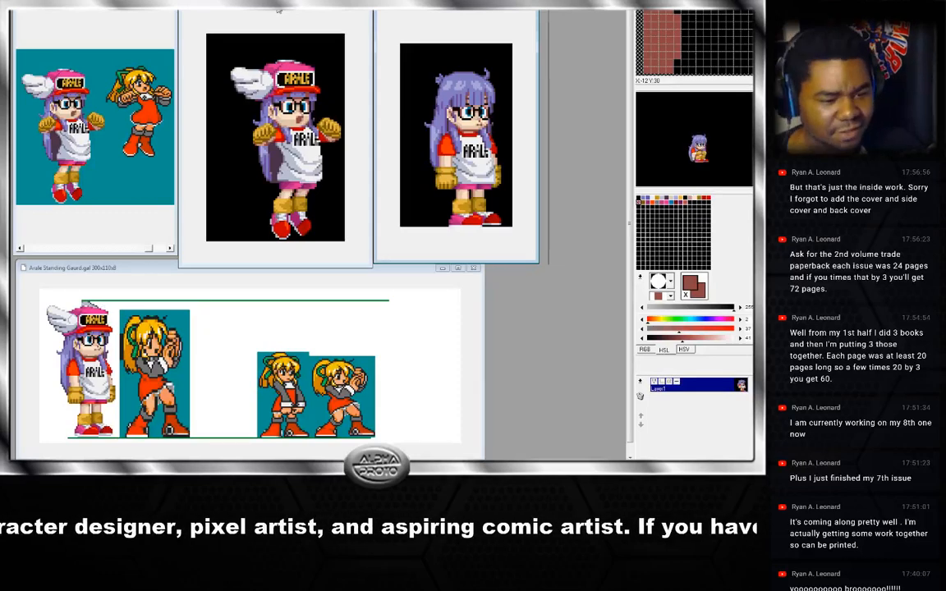
Pick black from the palette and nudge the jump and standing sprite windows back into alignment.
click(200, 98)
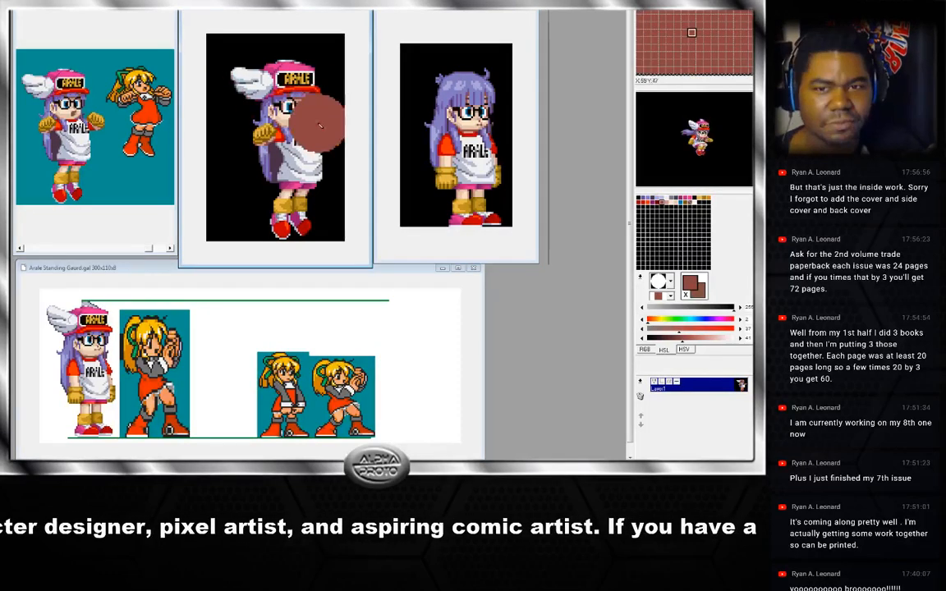
click(654, 214)
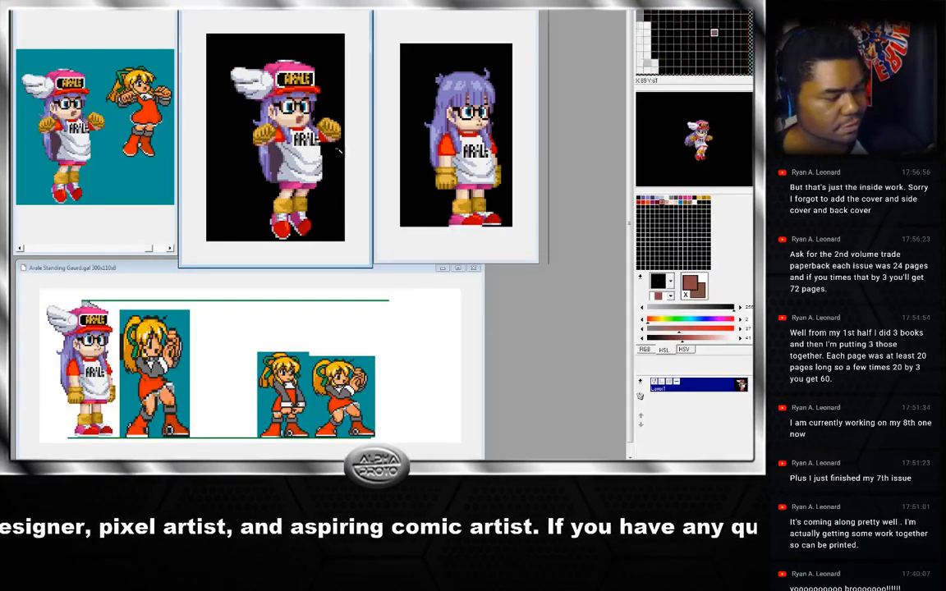
drag(288, 6, 279, 5)
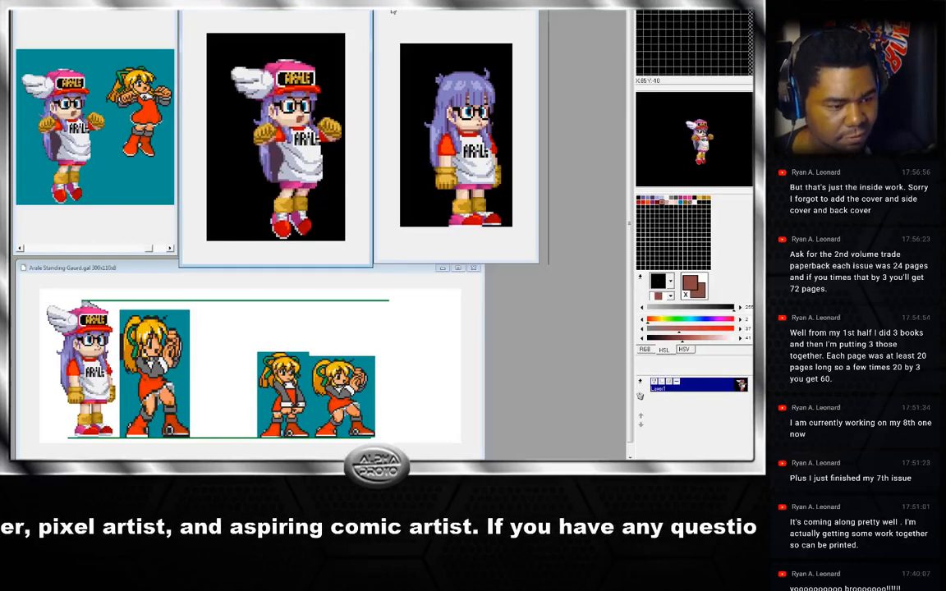
drag(389, 7, 389, 6)
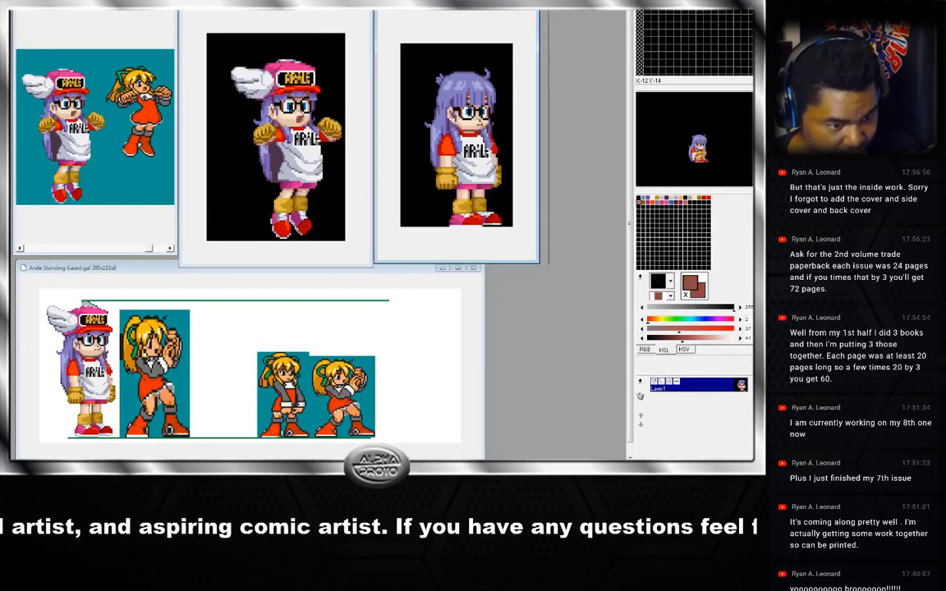
Swap the colours, then try cutting and pasting the hat region of the jump frame, undoing the paste.
click(226, 138)
right_click(224, 137)
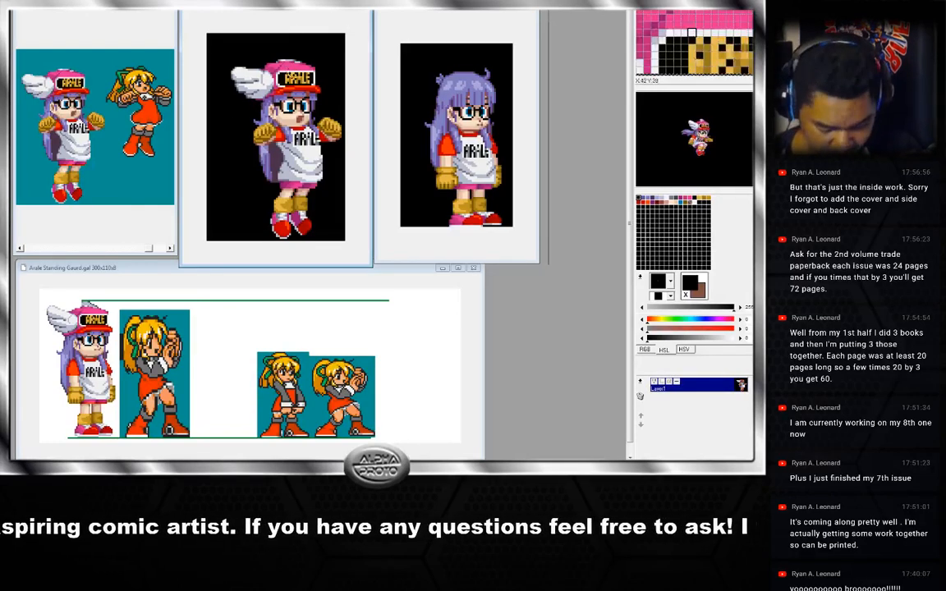
key(x)
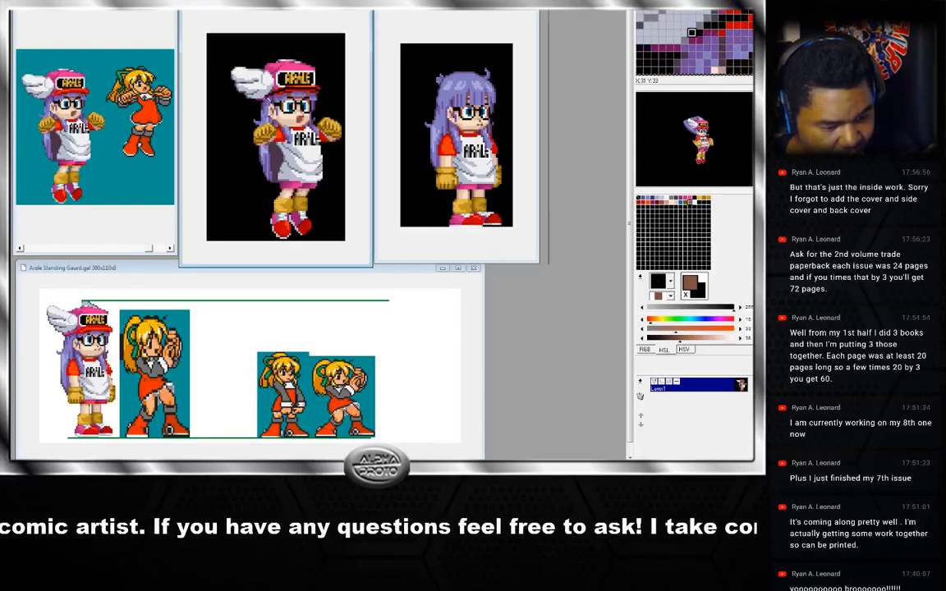
mouse_move(321, 53)
mouse_down()
mouse_move(337, 101)
mouse_move(325, 95)
mouse_up()
key(ctrl+x)
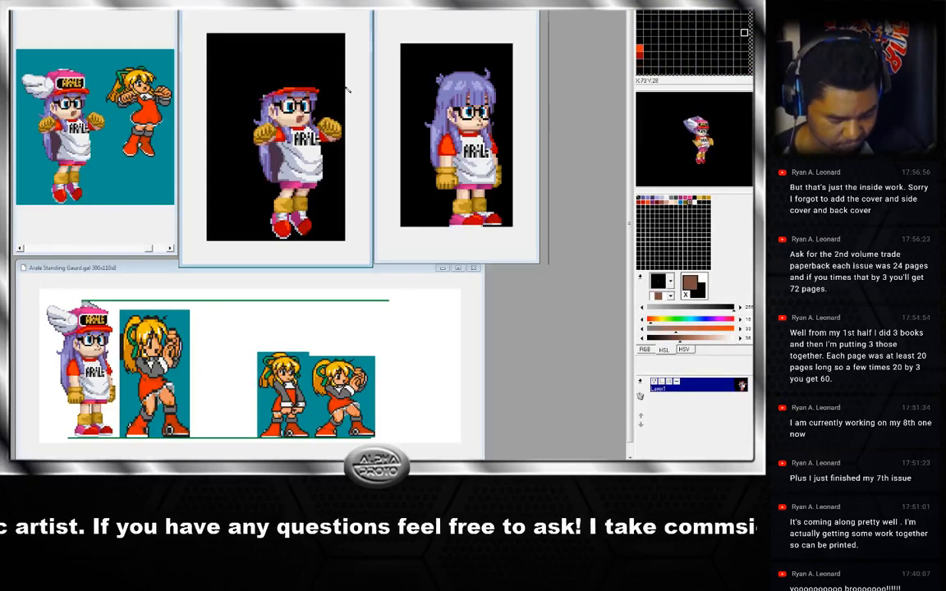
key(ctrl+v)
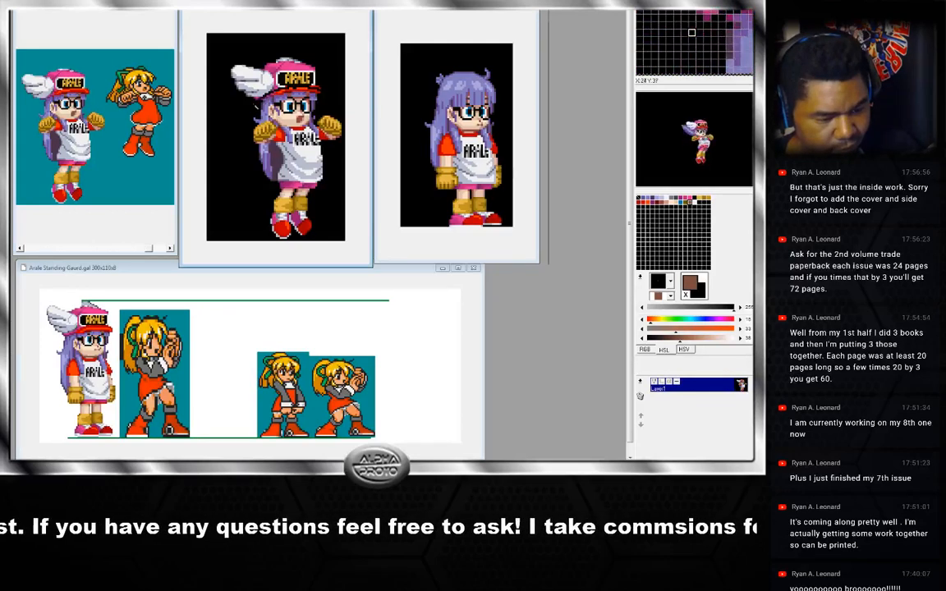
key(ctrl+z)
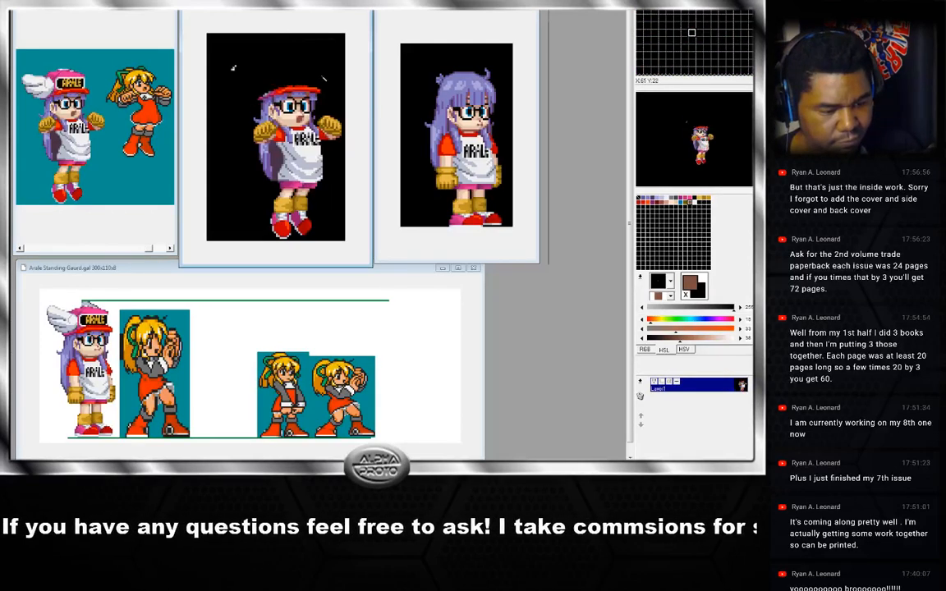
Undo and redo the hat edits while stepping back through the previous jump frames.
key(ctrl+y)
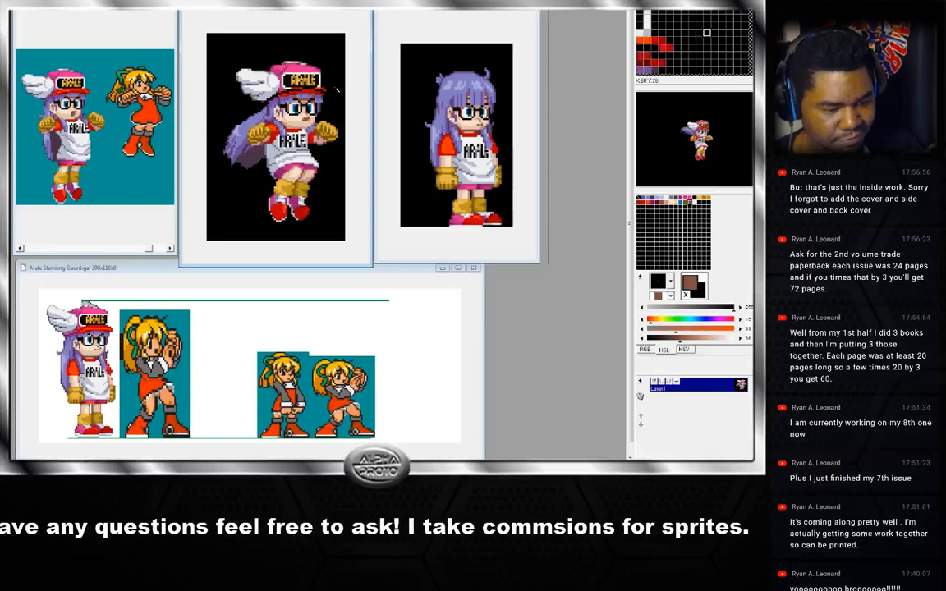
key(ctrl+z)
key(ctrl+z)
key(Left)
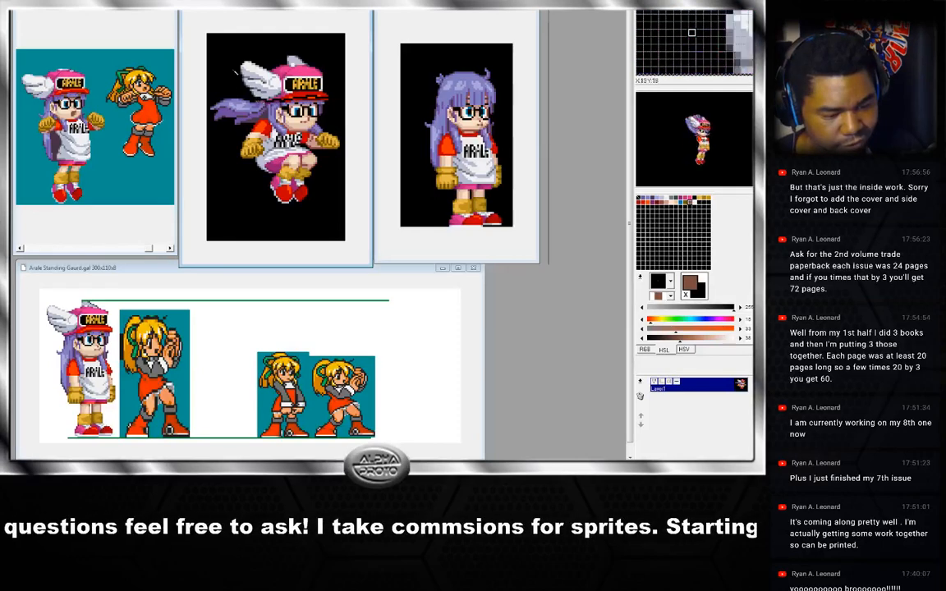
key(ctrl+z)
key(ctrl+z)
key(Left)
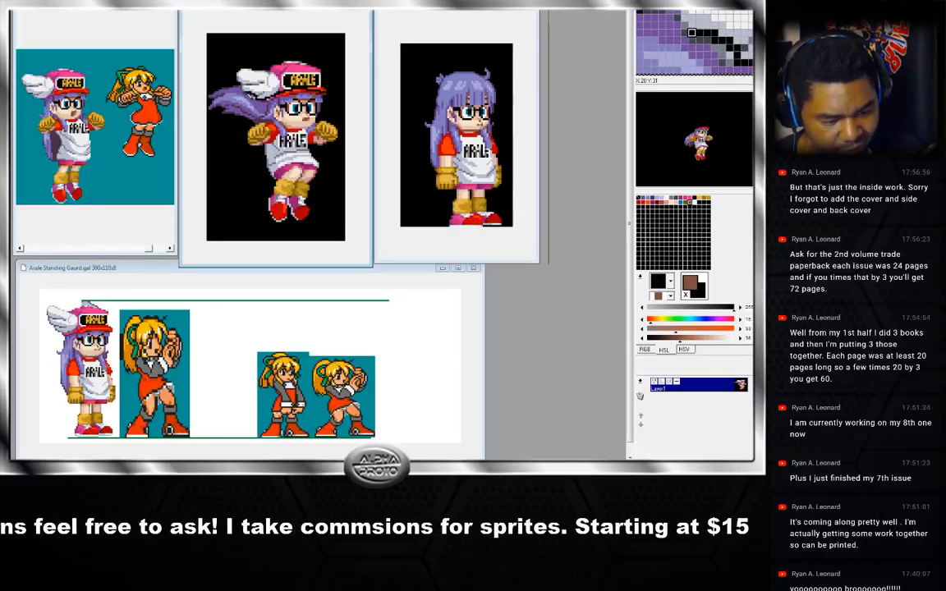
key(ctrl+z)
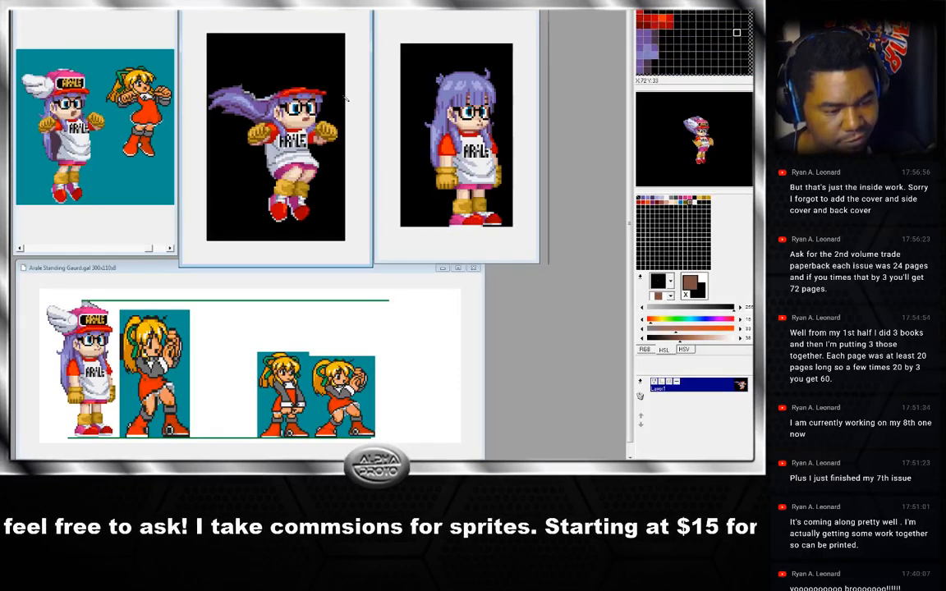
key(ctrl+y)
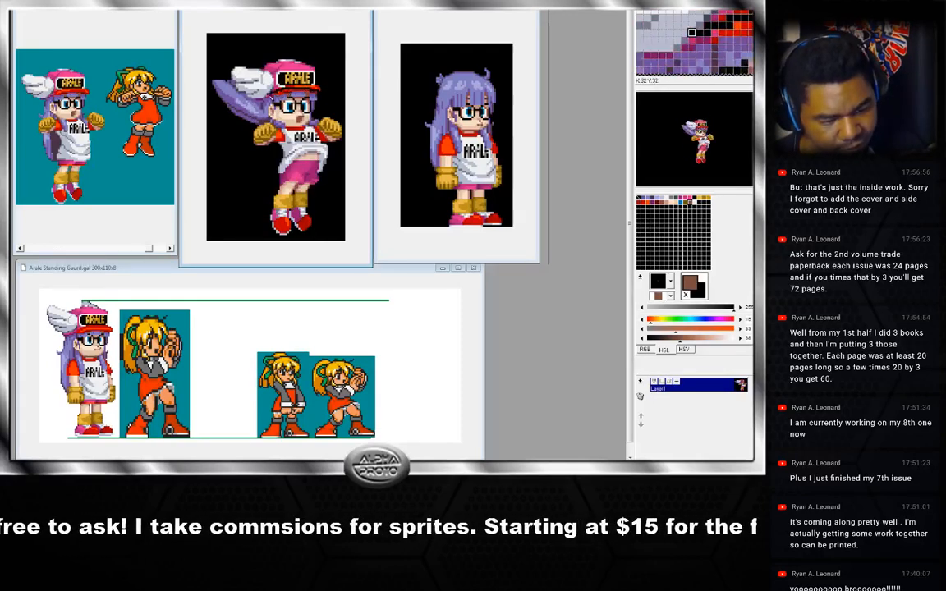
Select and delete the hat and wing region on the jump frame, then paste the copied hat in.
mouse_move(233, 86)
mouse_down()
mouse_move(220, 72)
mouse_move(253, 49)
mouse_move(331, 95)
mouse_up()
key(Delete)
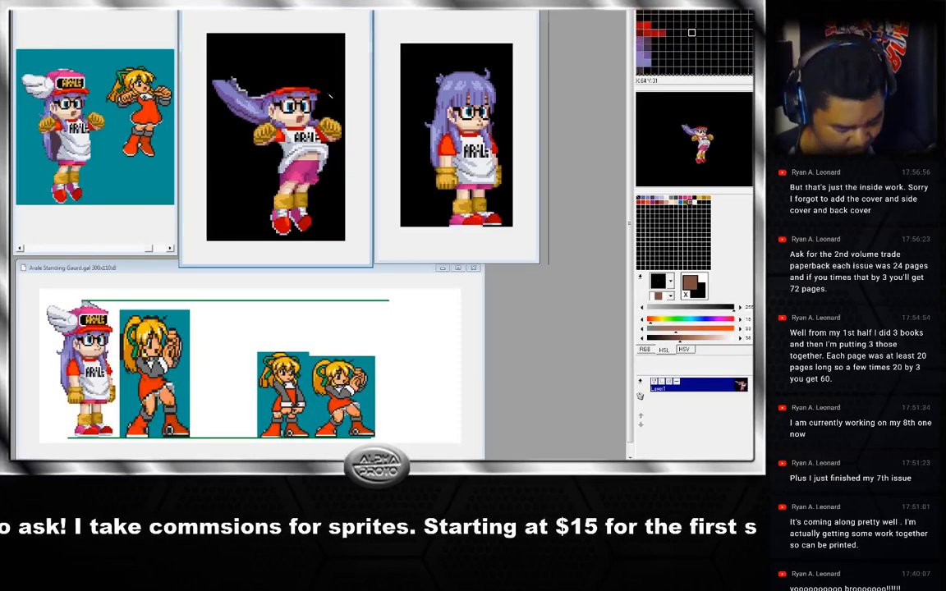
key(ctrl+v)
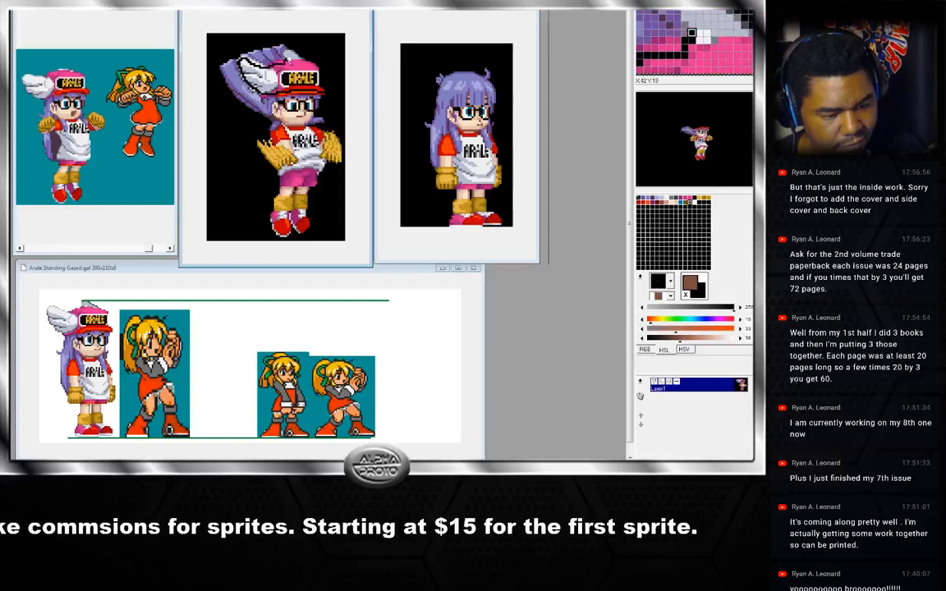
Select and delete the hat and wing region on the current jump frame.
mouse_move(287, 59)
mouse_down()
mouse_move(339, 65)
mouse_move(337, 83)
mouse_up()
key(Delete)
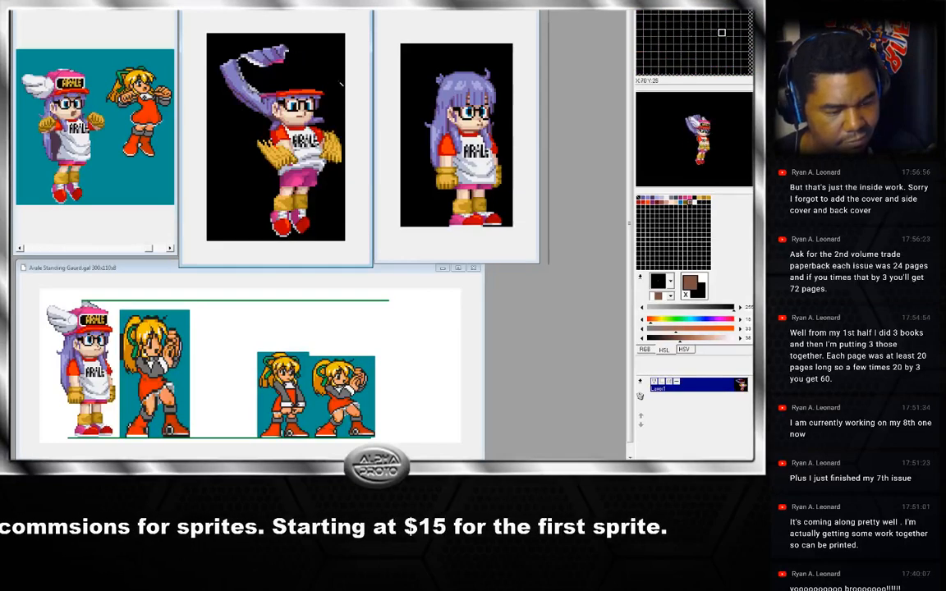
Go to the previous jump frame and delete its hat and wing region, undoing a first misplaced deletion.
key(Left)
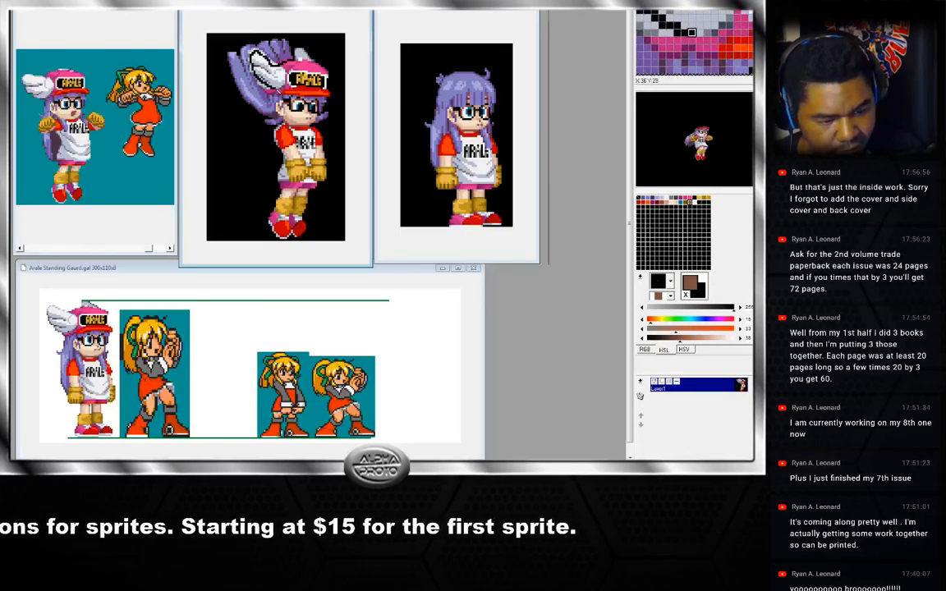
mouse_move(294, 88)
mouse_down()
mouse_move(327, 93)
mouse_move(344, 81)
mouse_up()
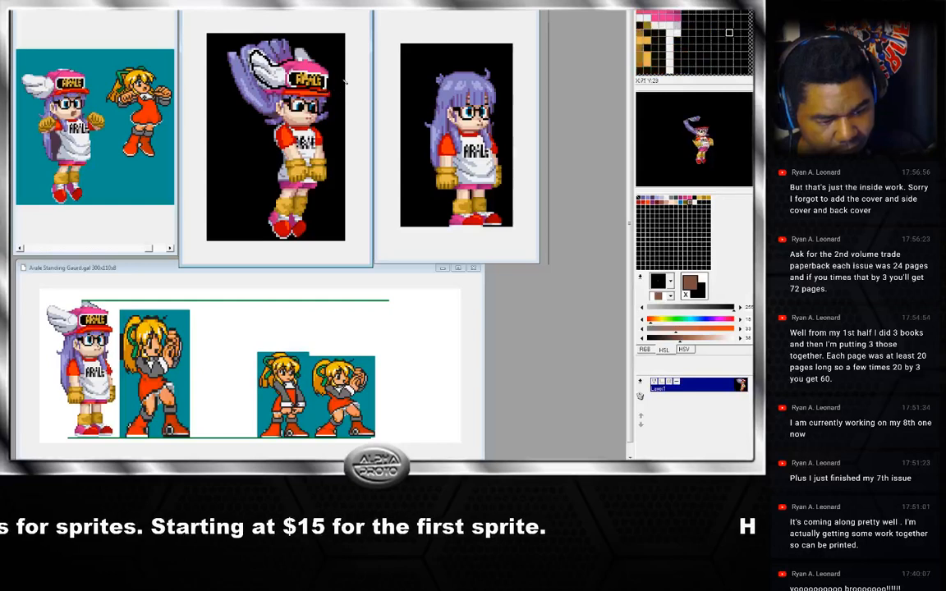
key(Delete)
key(ctrl+z)
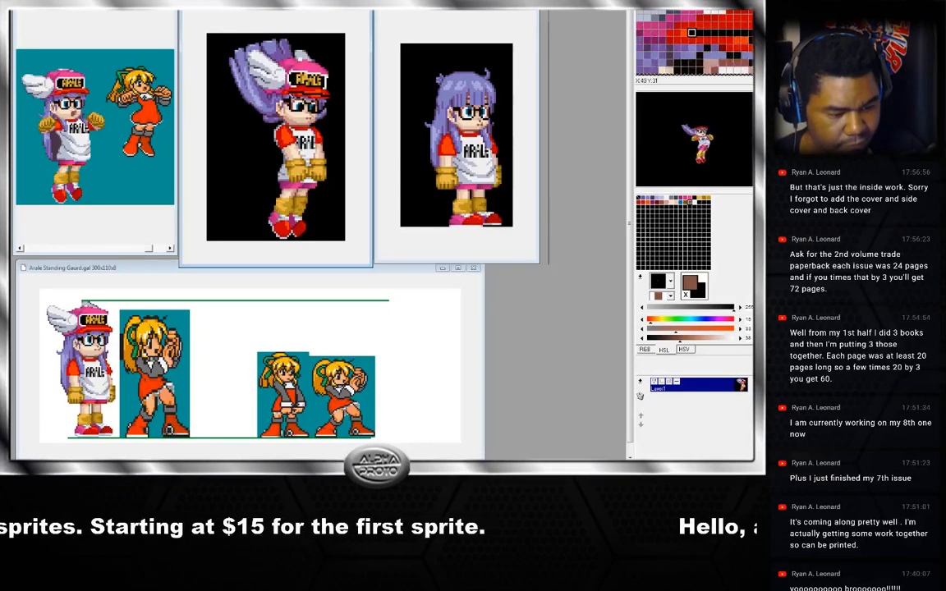
mouse_move(249, 84)
mouse_down()
mouse_move(224, 56)
mouse_move(243, 51)
mouse_move(256, 65)
mouse_move(297, 52)
mouse_move(335, 67)
mouse_move(339, 93)
mouse_up()
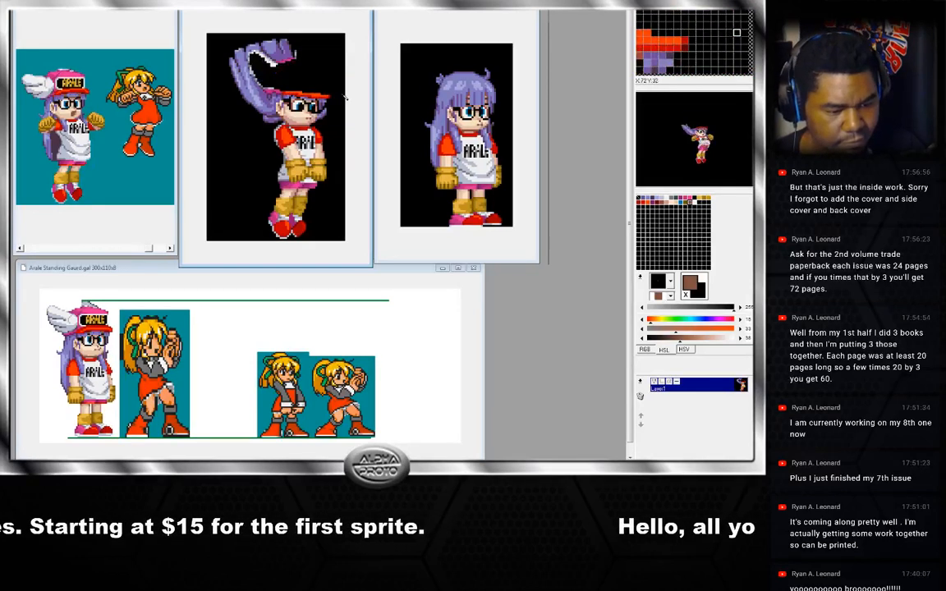
Step back and forth through the earlier jump frames to review the heads, touching up a headband pixel along the way.
key(Left)
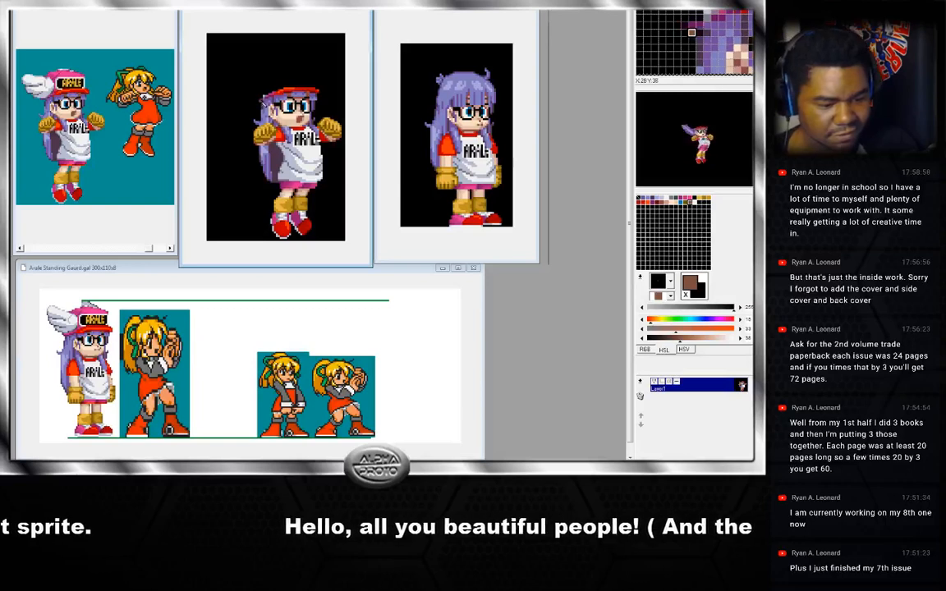
right_click(264, 102)
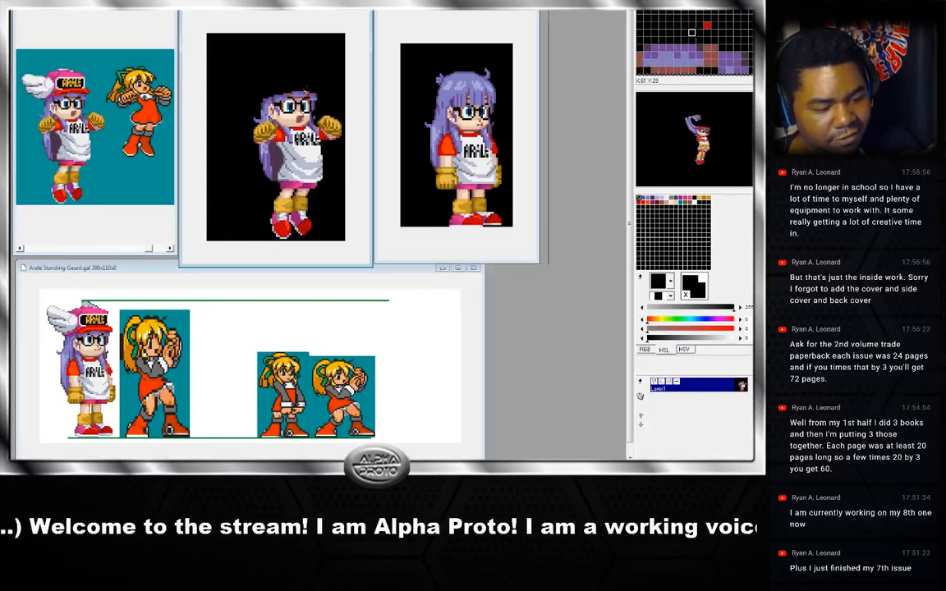
key(Left)
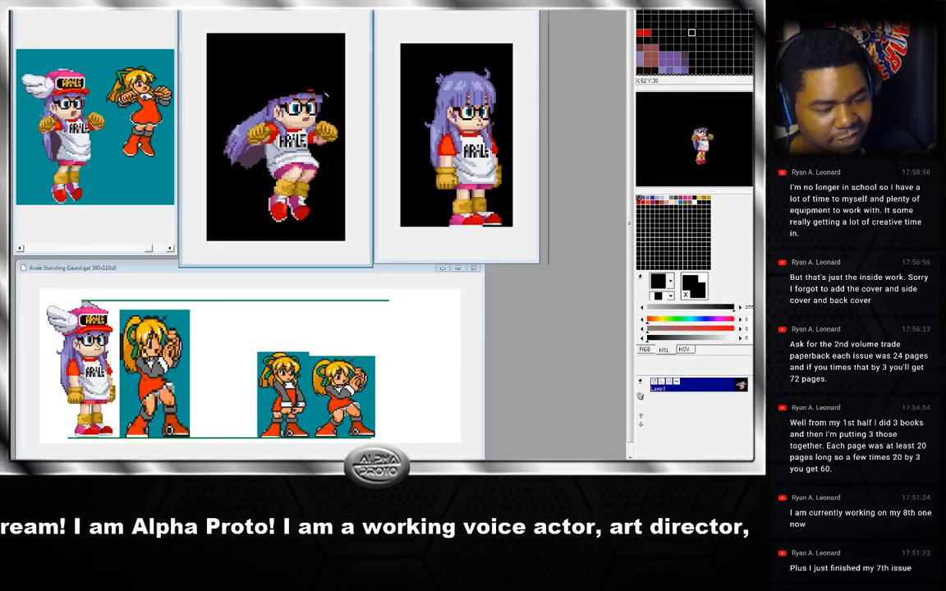
key(Left)
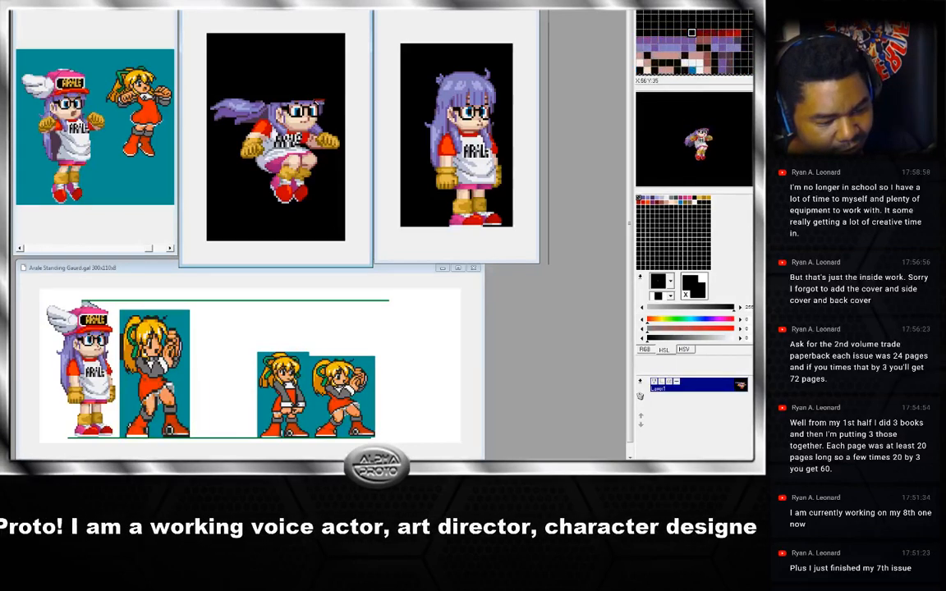
key(Left)
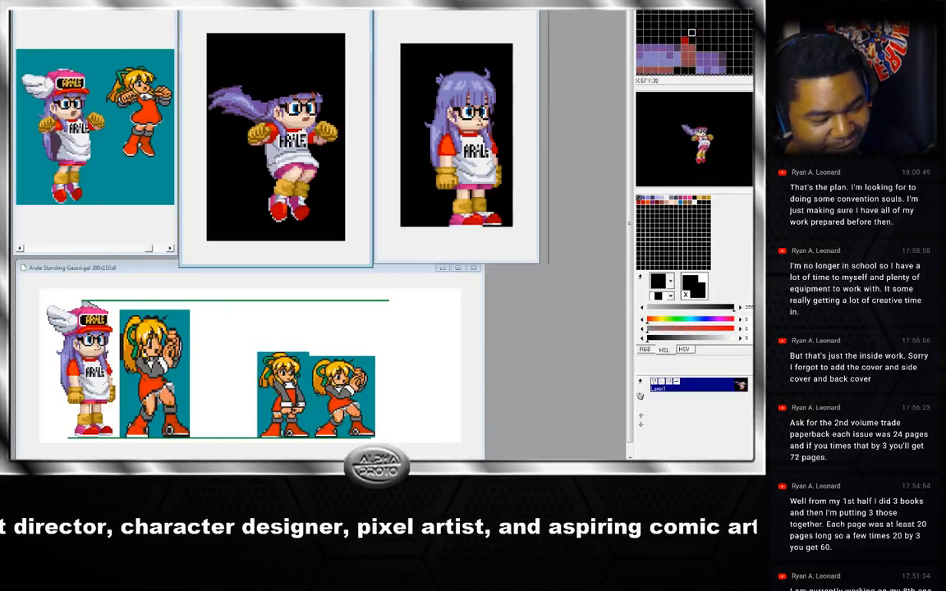
key(Right)
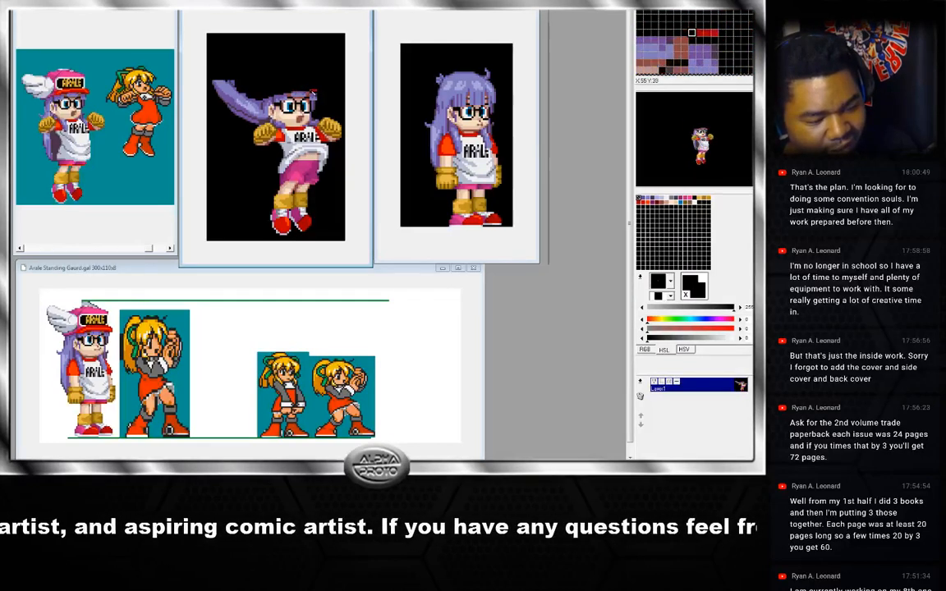
key(Left)
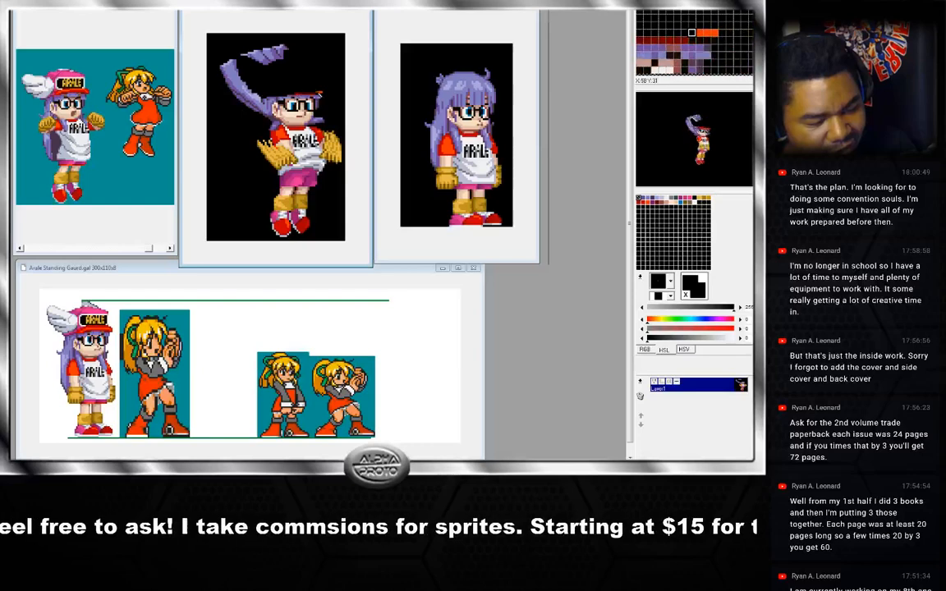
key(Left)
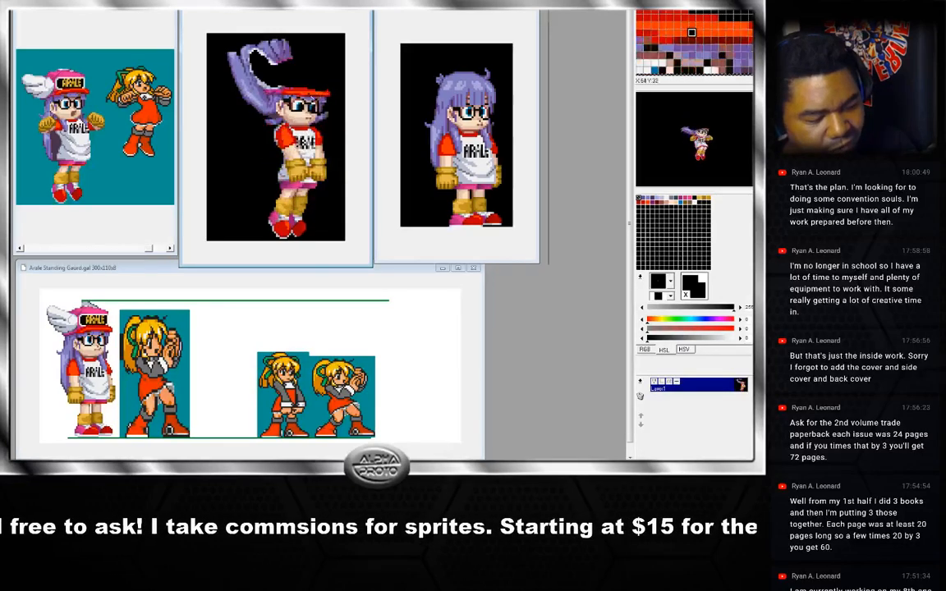
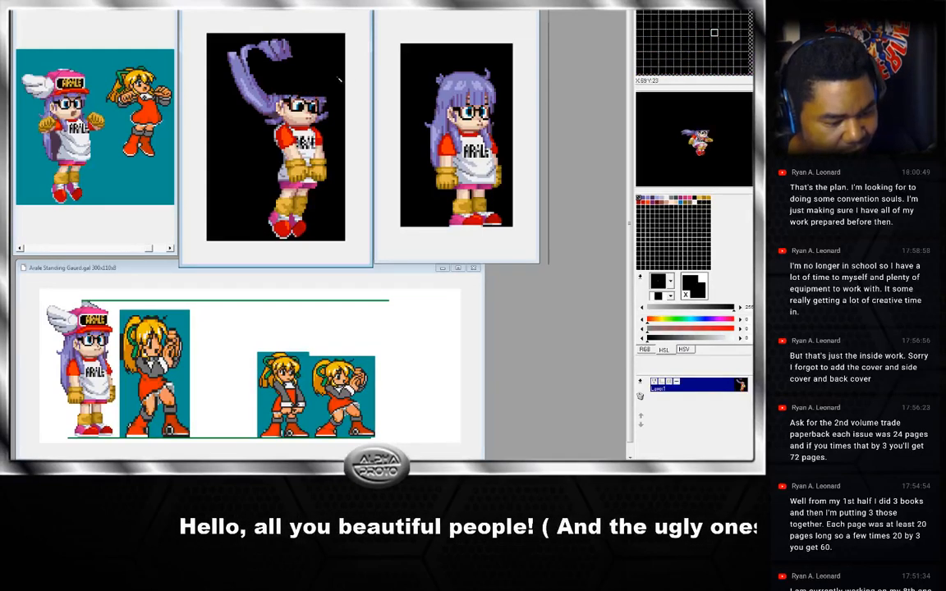
Undo the last edit on the jump frame and step to the previous frame.
key(ctrl+z)
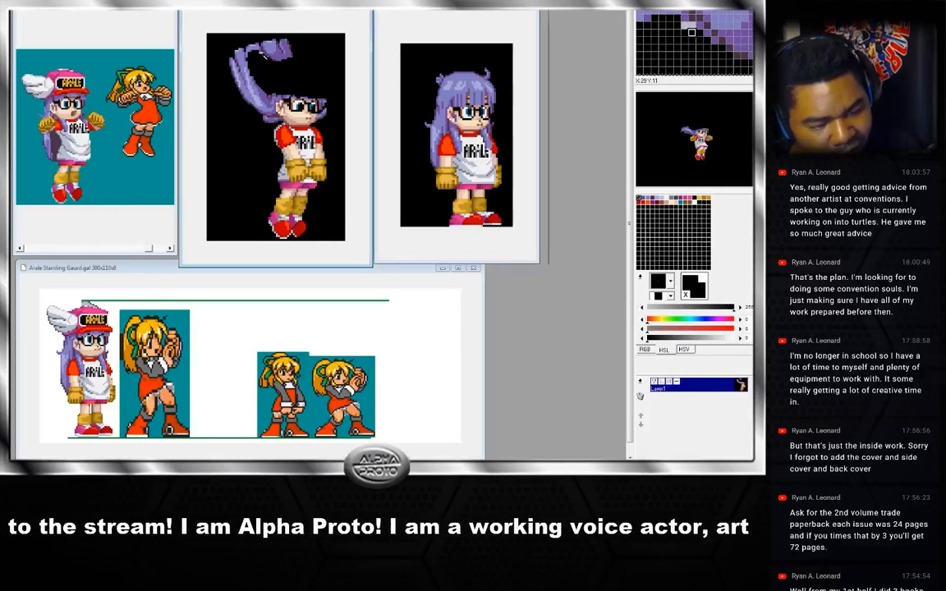
key(Left)
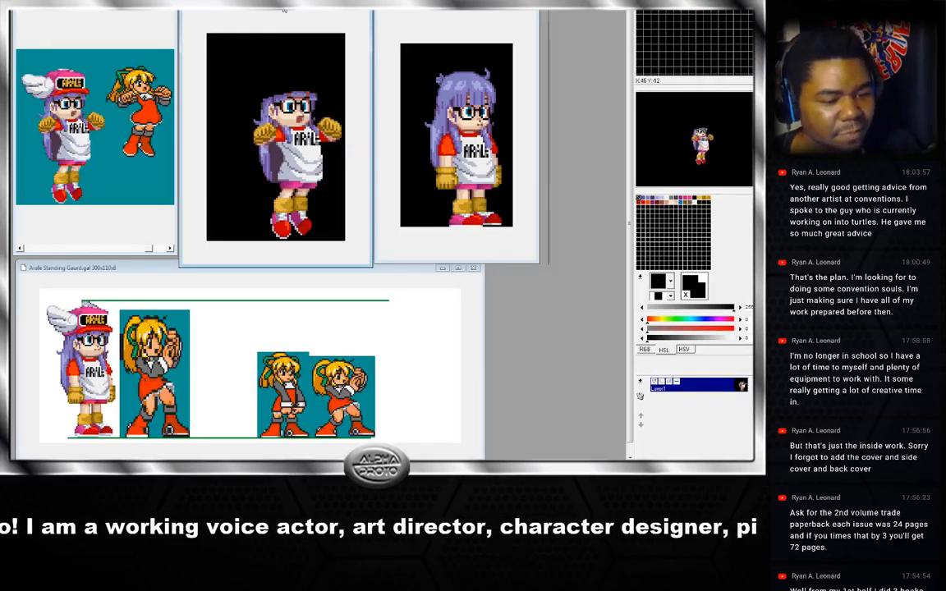
Rearrange and resize the jump frame and crouching frame windows so they sit side by side.
drag(260, 9, 259, 11)
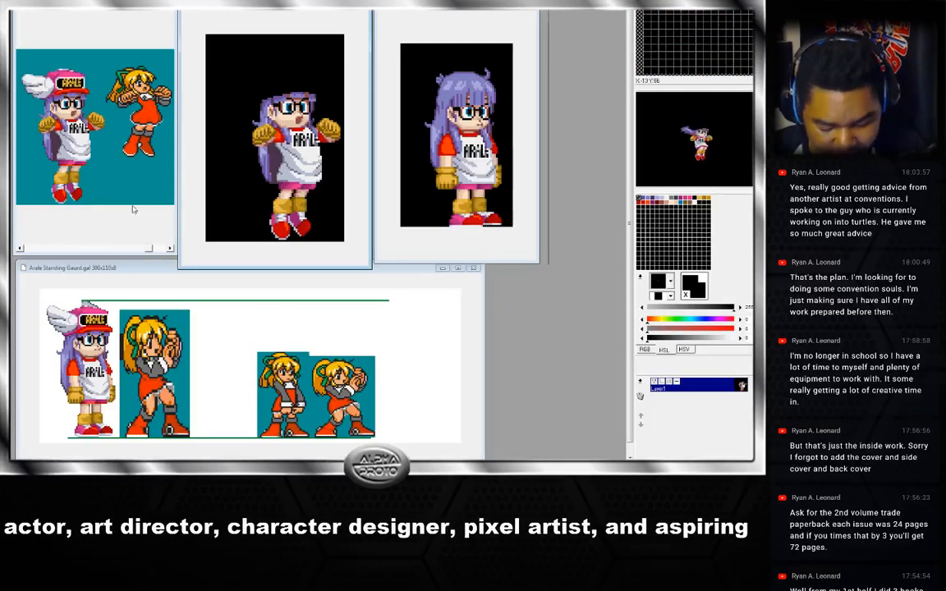
drag(244, 8, 246, 11)
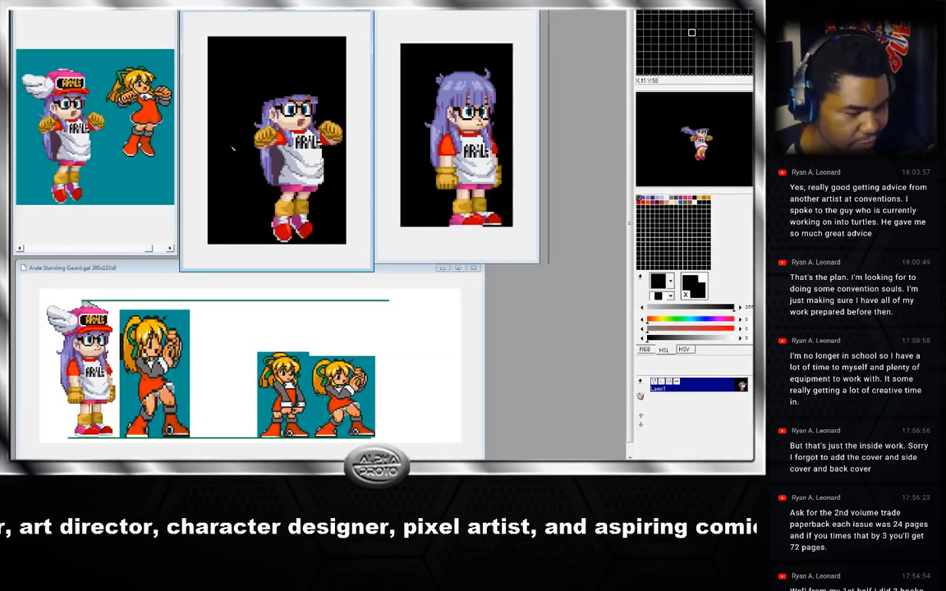
drag(279, 11, 278, 9)
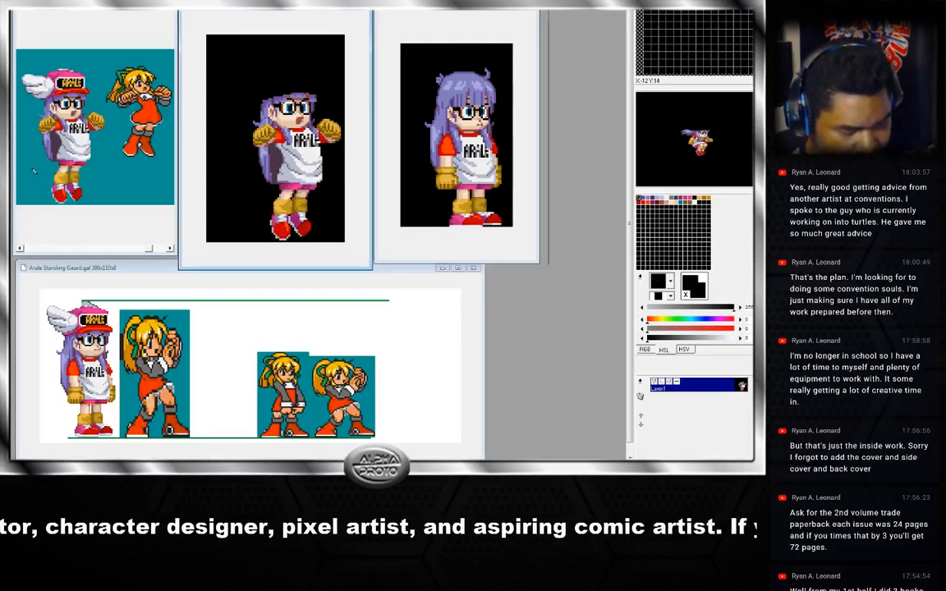
click(415, 18)
drag(414, 14, 396, 30)
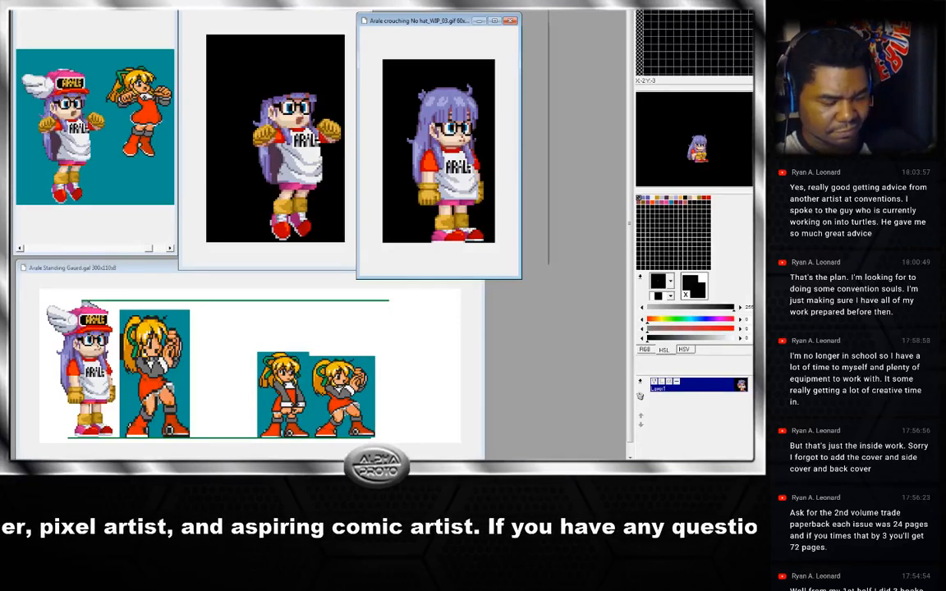
drag(361, 23, 380, 4)
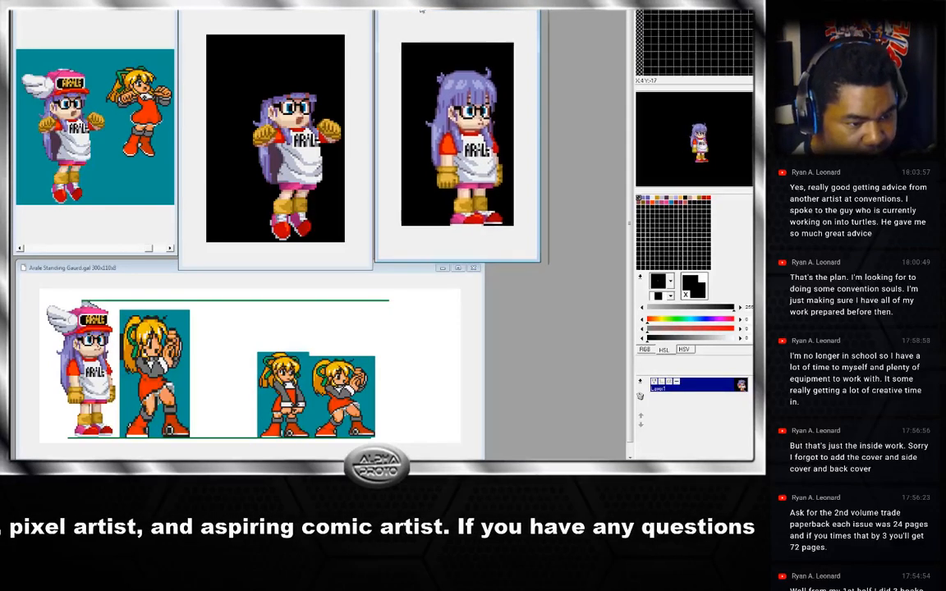
drag(371, 72, 346, 72)
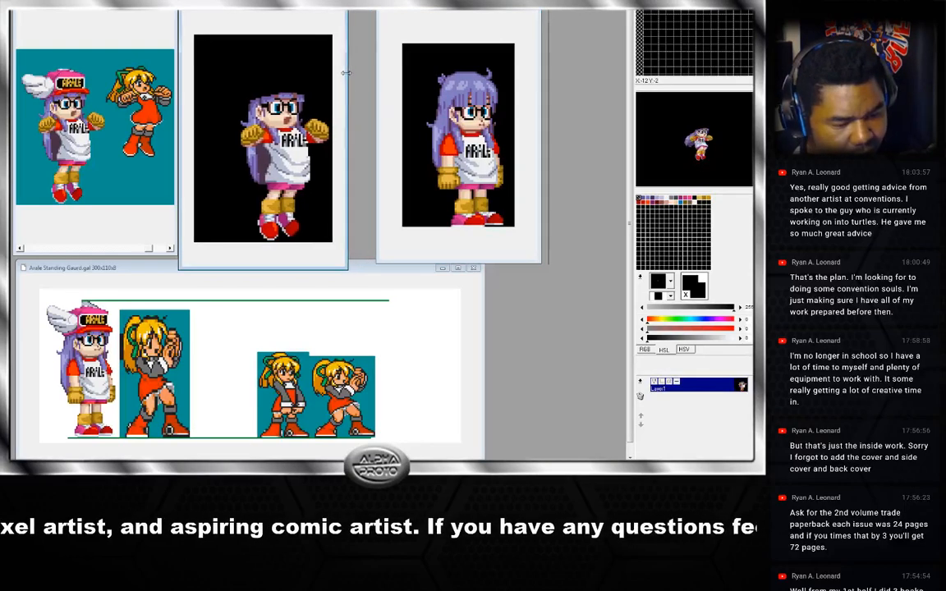
drag(426, 11, 398, 10)
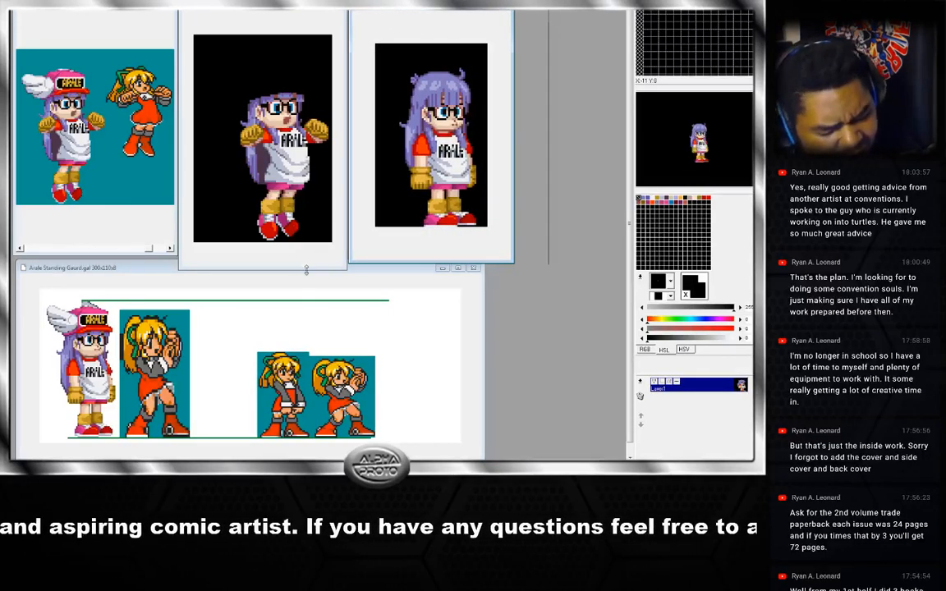
drag(305, 270, 305, 255)
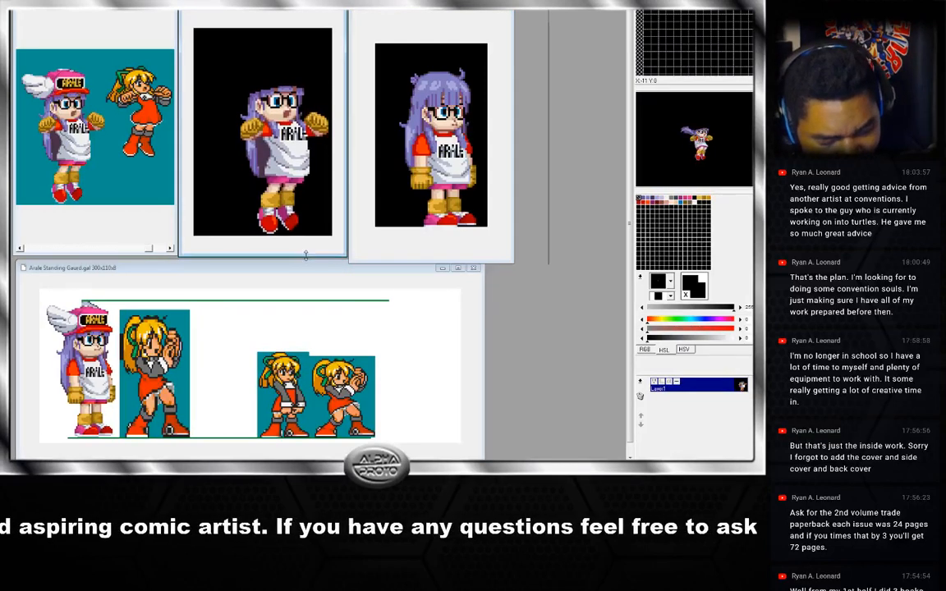
drag(393, 262, 392, 256)
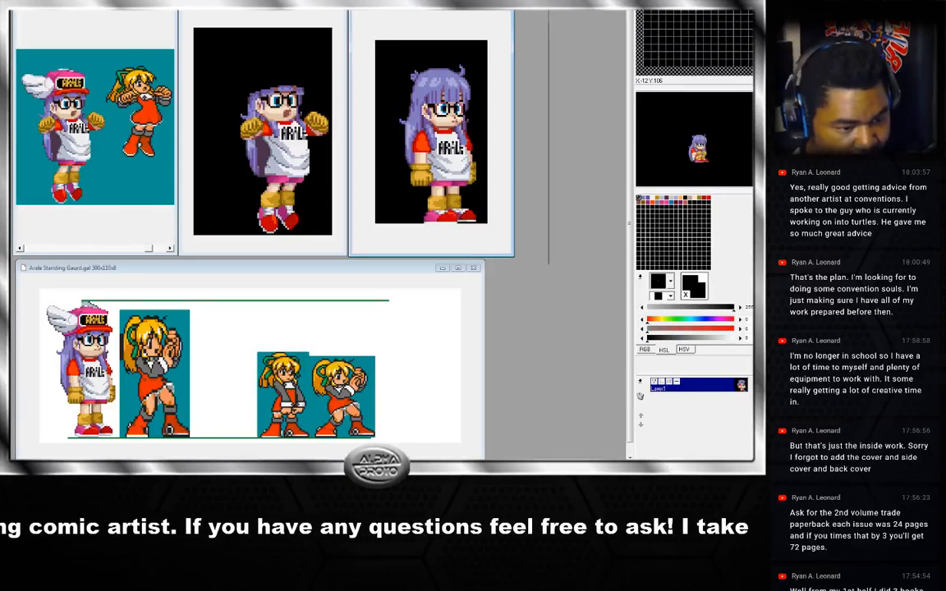
click(262, 13)
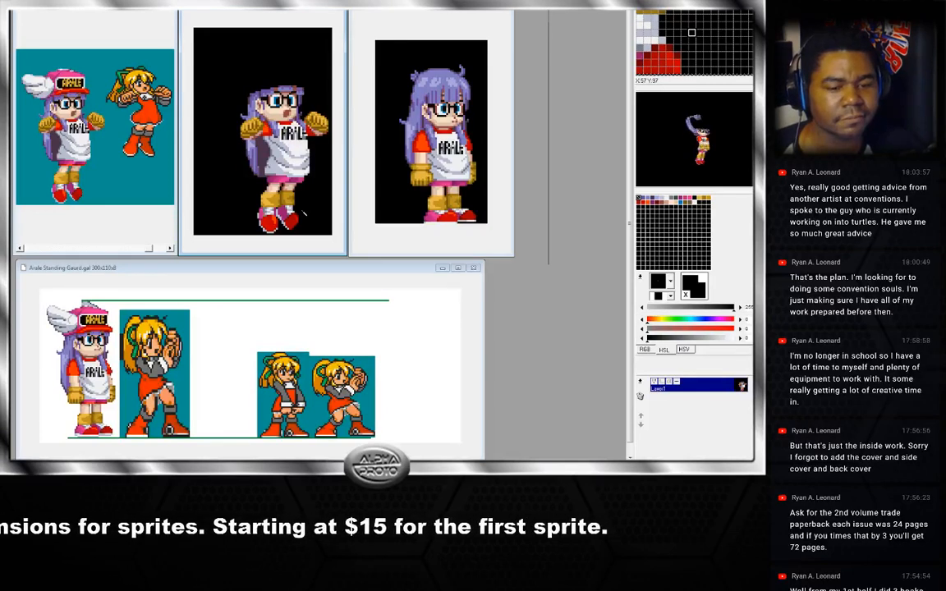
click(251, 268)
drag(251, 269, 250, 267)
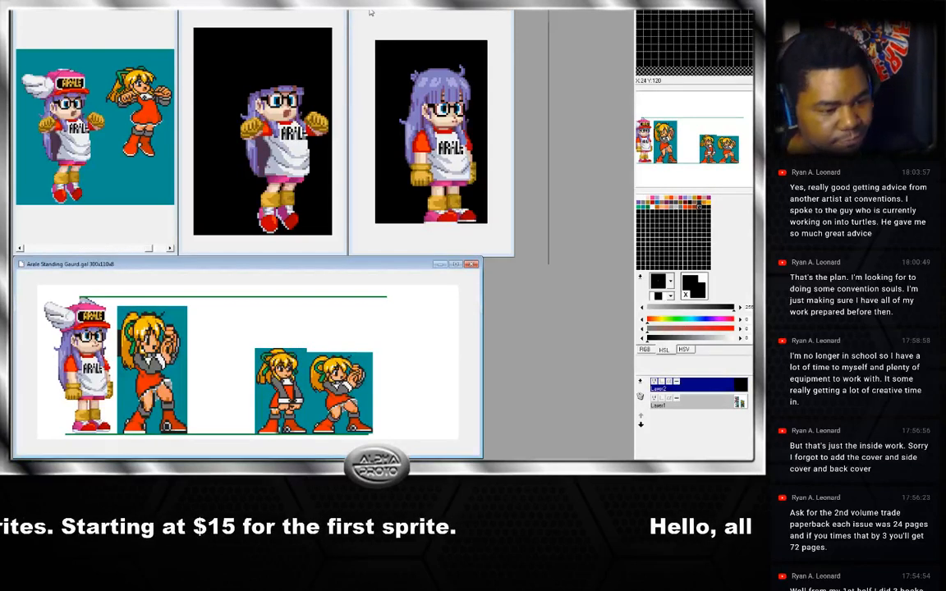
click(256, 11)
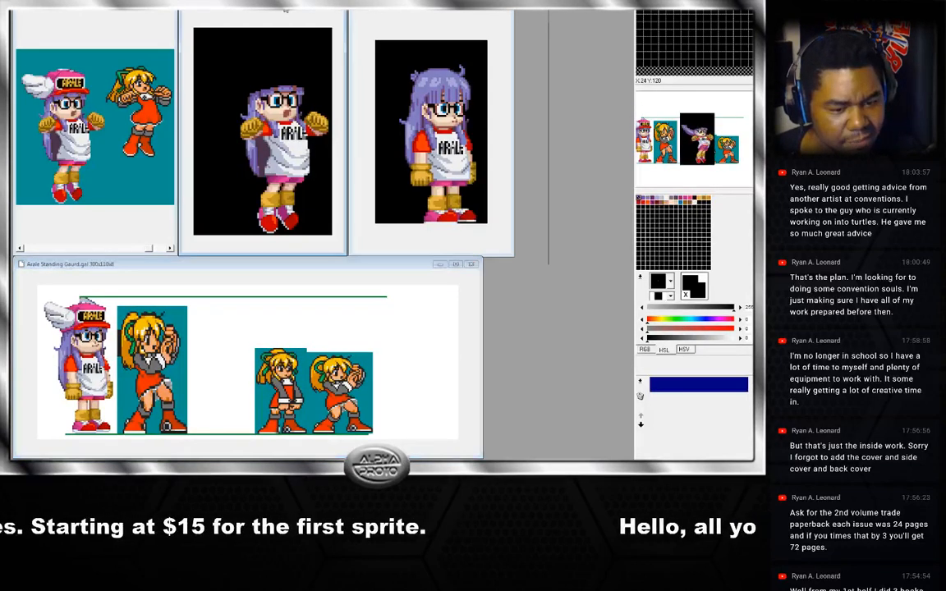
click(376, 10)
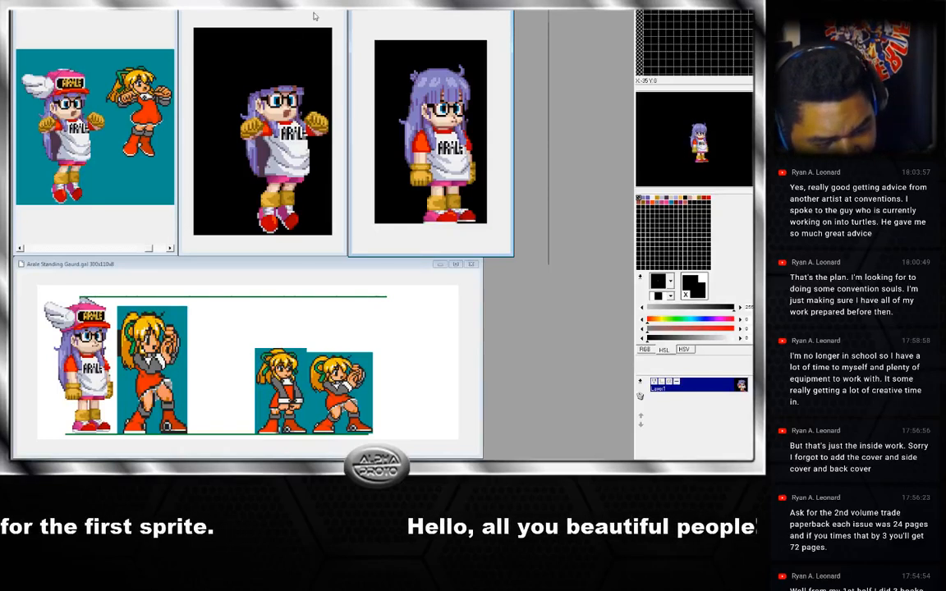
Pick the hair purple from the jump frame and redraw the outline across the top of the head.
click(236, 90)
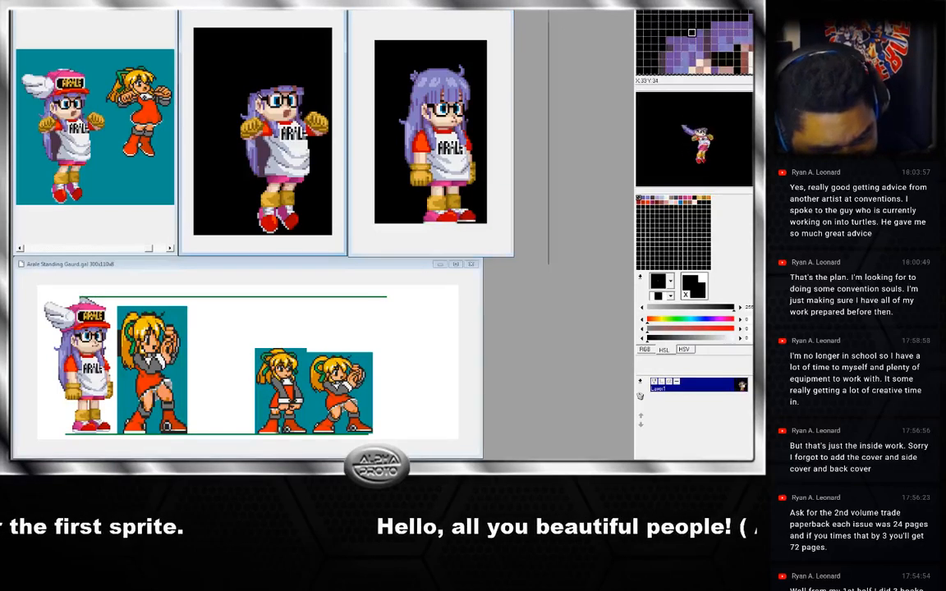
right_click(259, 96)
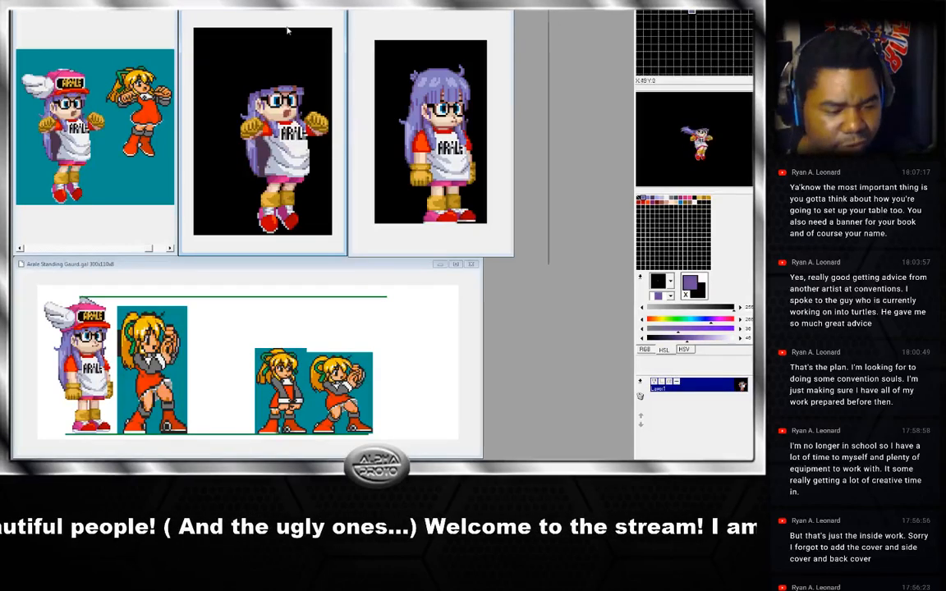
mouse_move(247, 88)
mouse_down()
mouse_move(259, 67)
mouse_move(277, 61)
mouse_move(304, 71)
mouse_move(307, 88)
mouse_up()
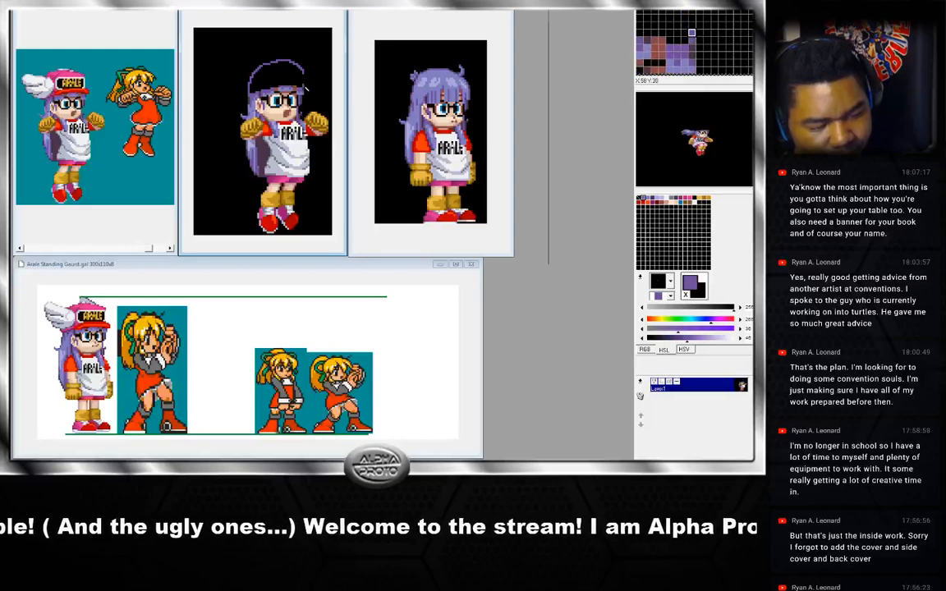
right_click(298, 63)
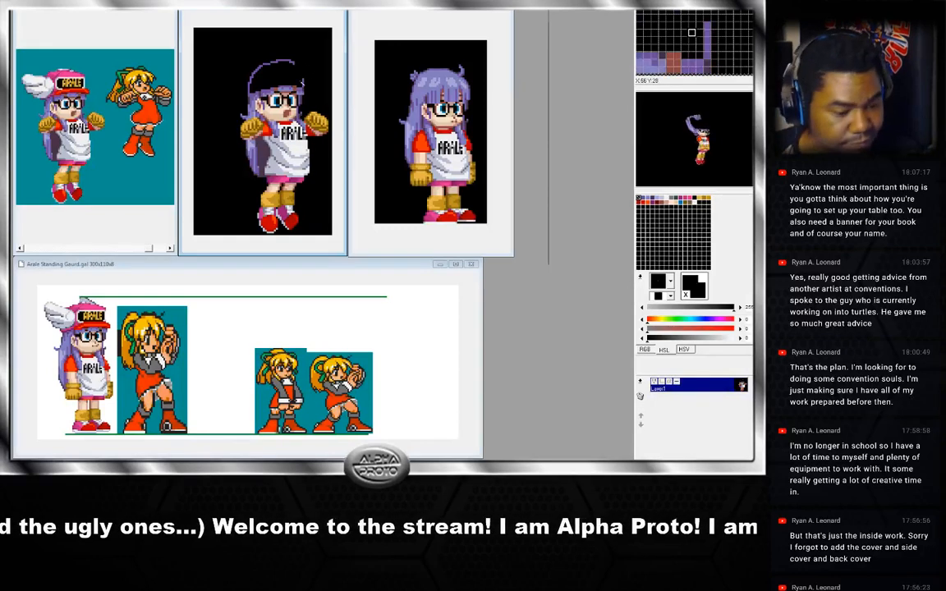
right_click(303, 81)
drag(302, 79, 284, 61)
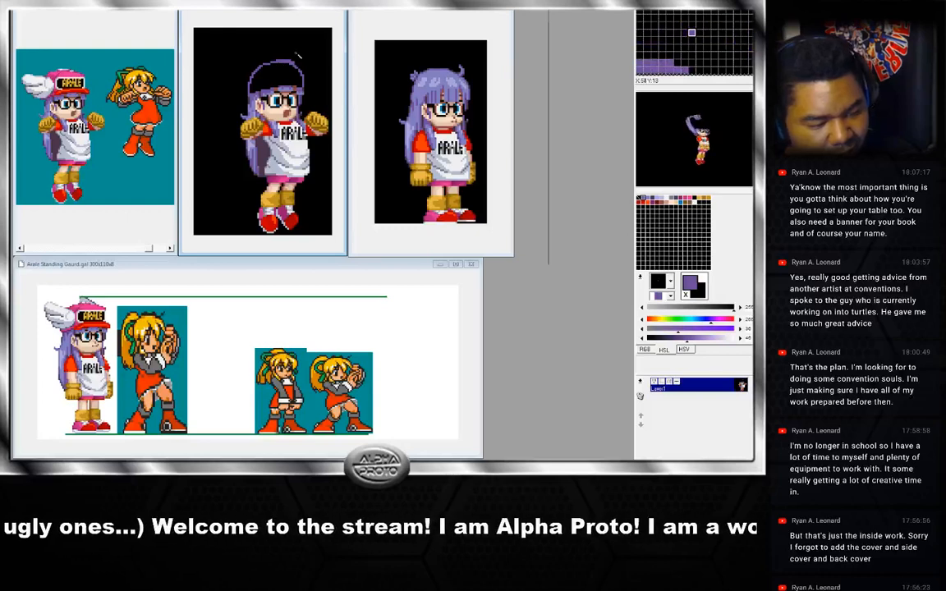
right_click(296, 63)
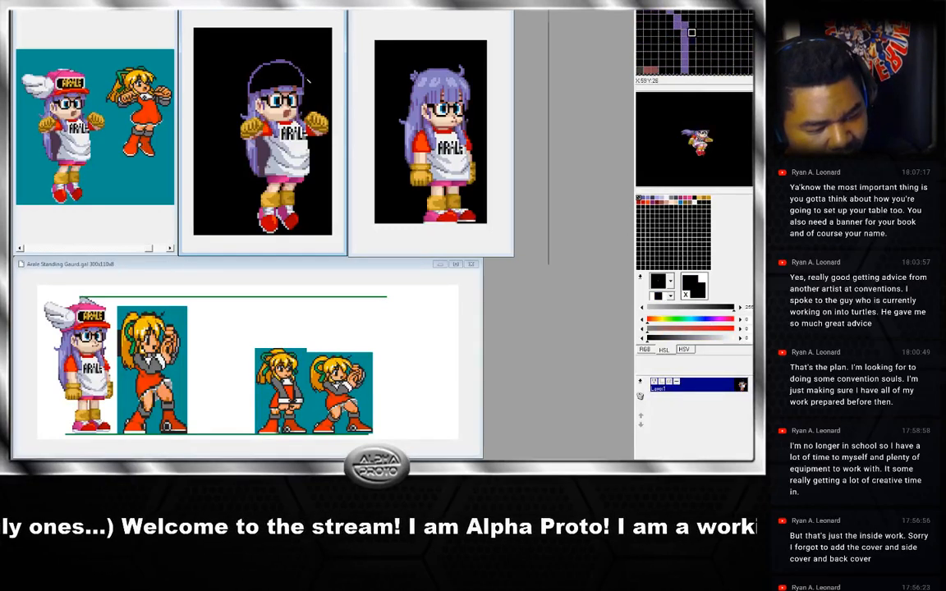
right_click(305, 80)
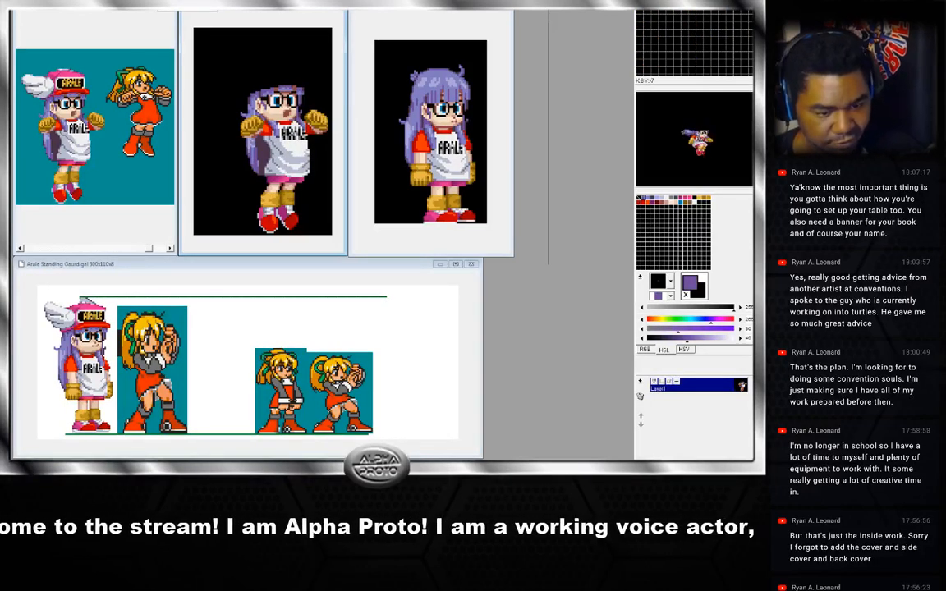
Flip back and forth between neighbouring jump frames to compare the head shapes.
click(196, 7)
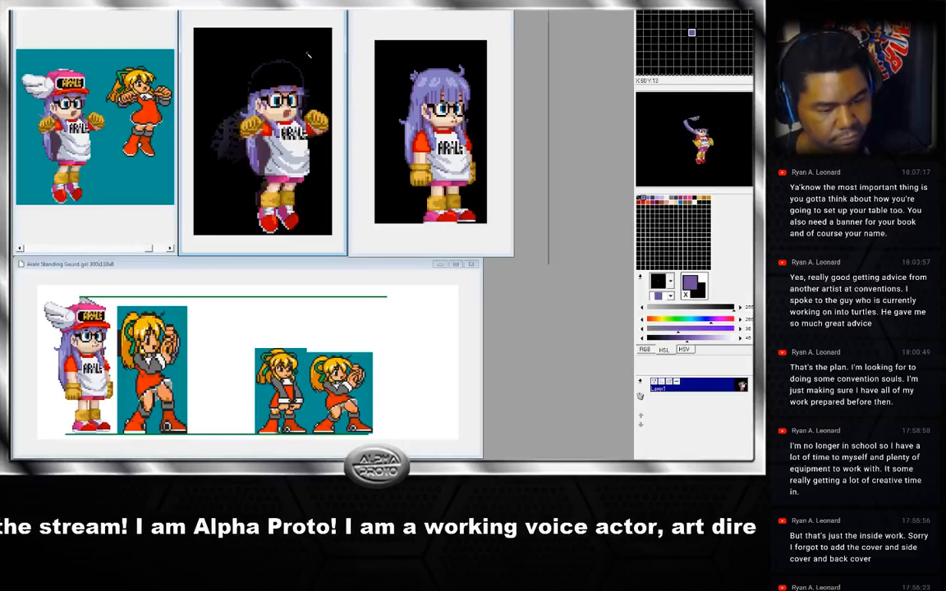
key(Left)
key(Right)
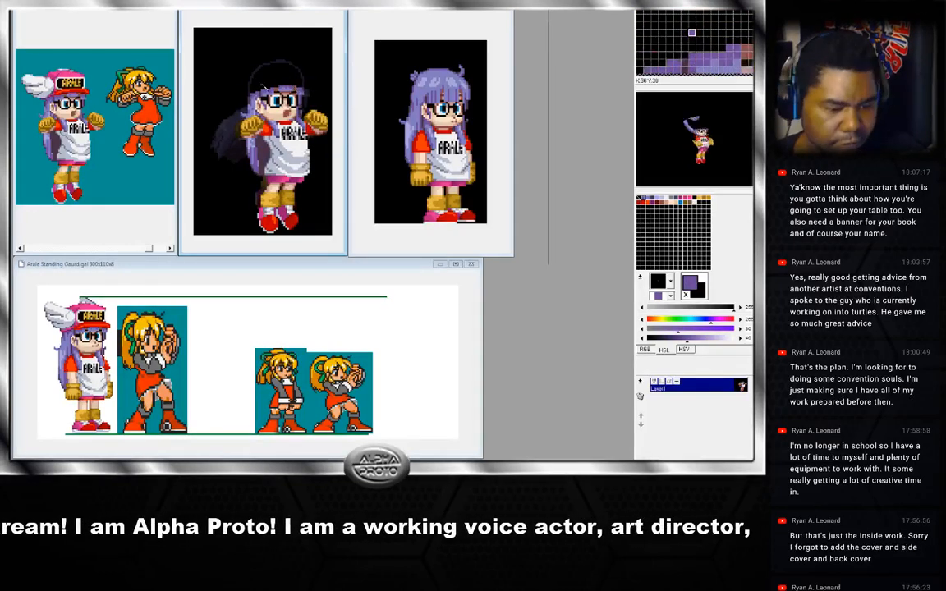
key(Right)
key(Left)
key(Left)
key(Right)
key(Left)
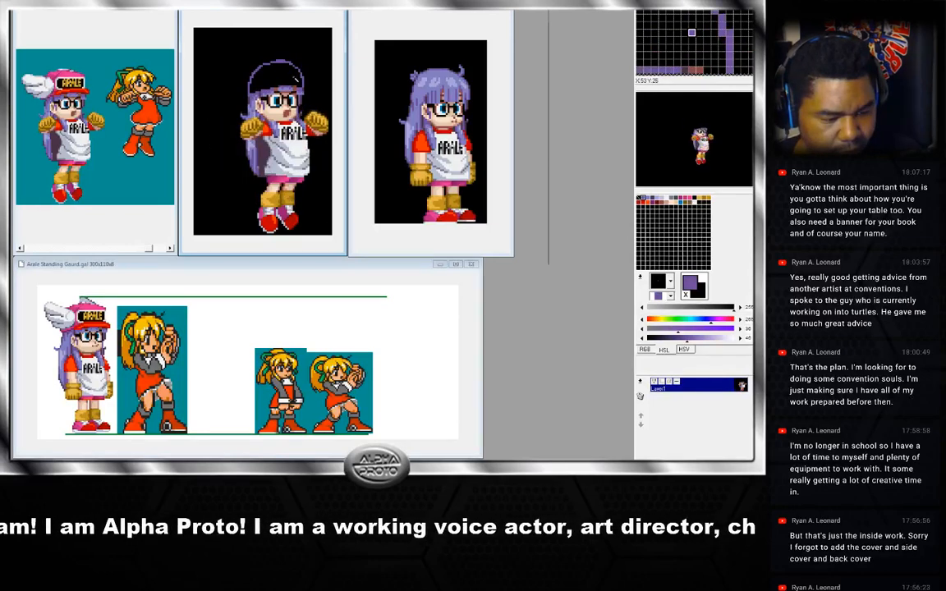
key(Right)
key(Left)
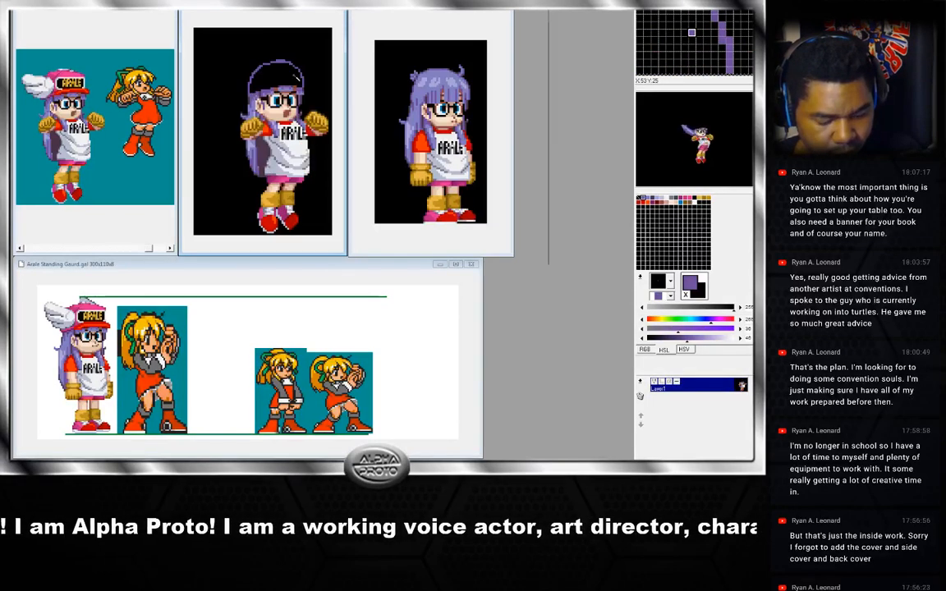
key(Right)
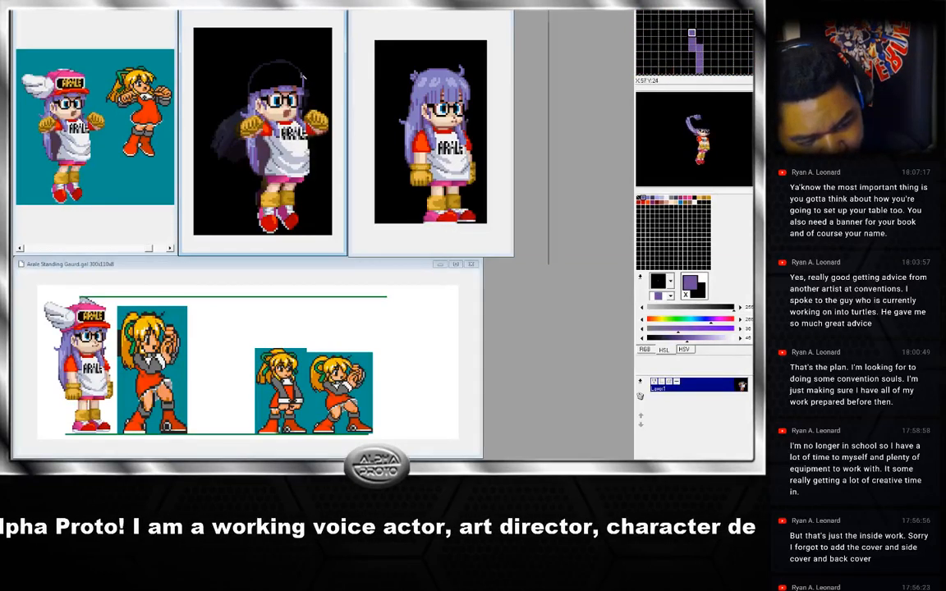
Outline the rounded top of the head and fill it with hair purple on the jump frame.
mouse_move(301, 75)
mouse_down()
mouse_move(291, 64)
mouse_move(270, 67)
mouse_move(253, 97)
mouse_up()
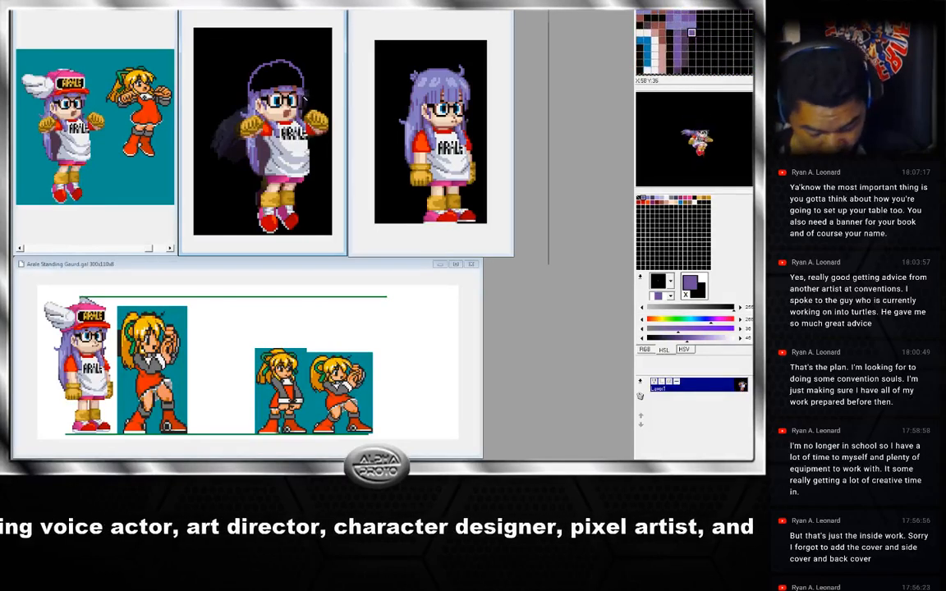
click(296, 80)
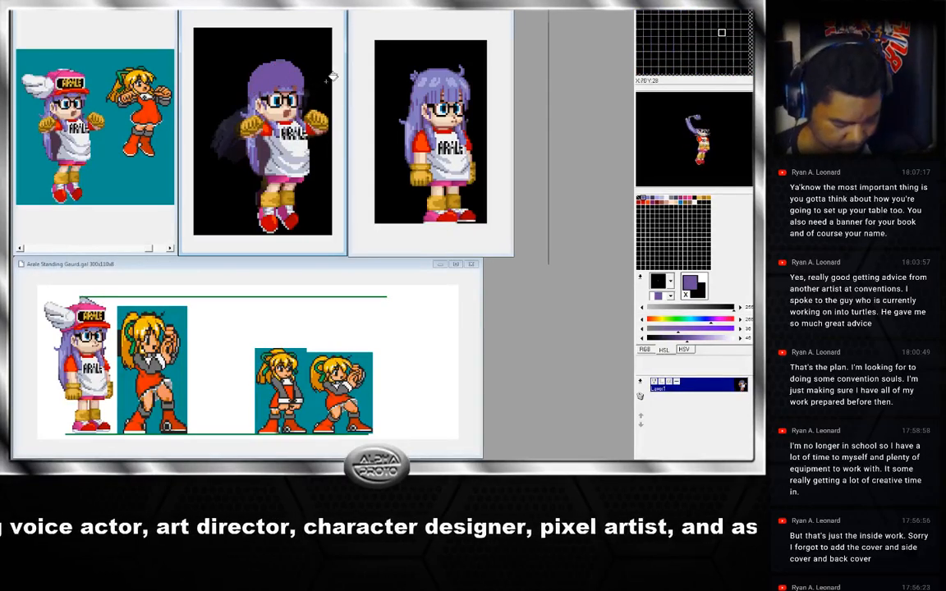
key(Right)
click(295, 80)
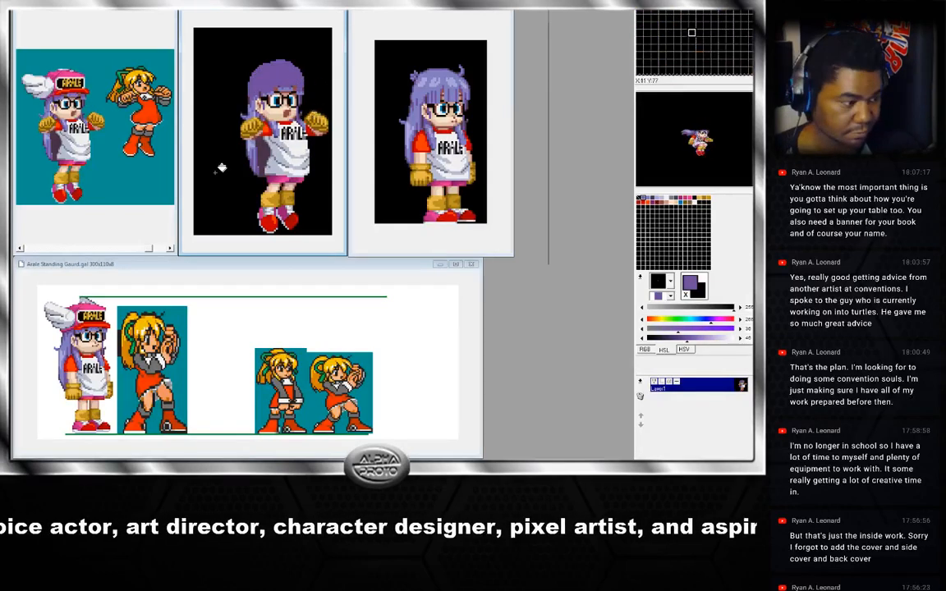
Select and copy the reworked hair-covered head region from the edited jump frame.
key(Right)
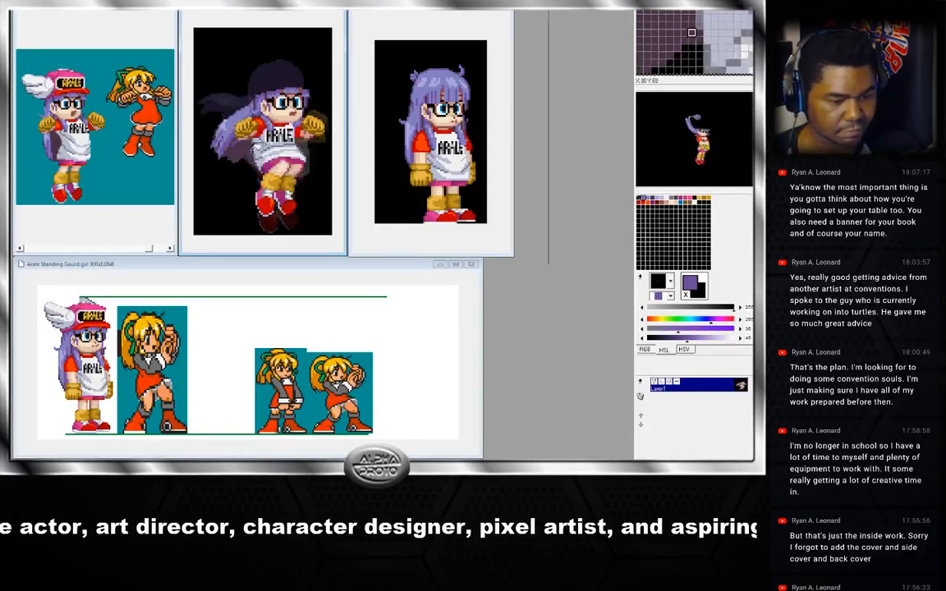
key(Right)
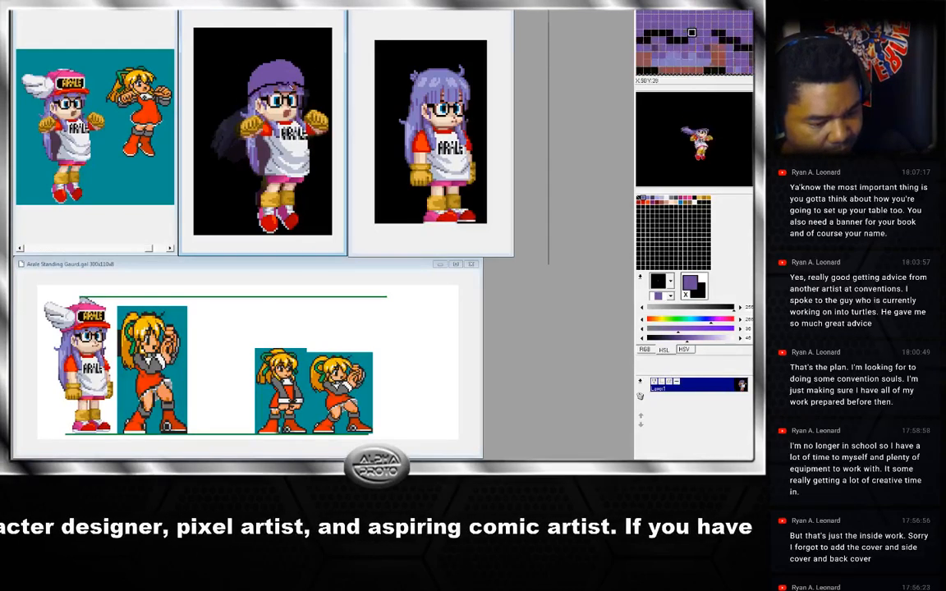
drag(291, 84, 306, 77)
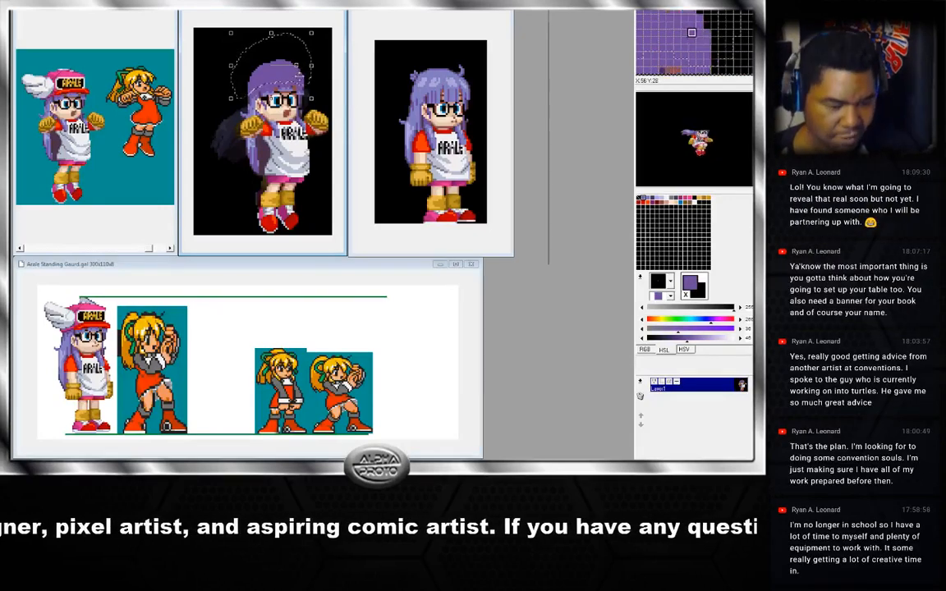
key(ctrl+Right)
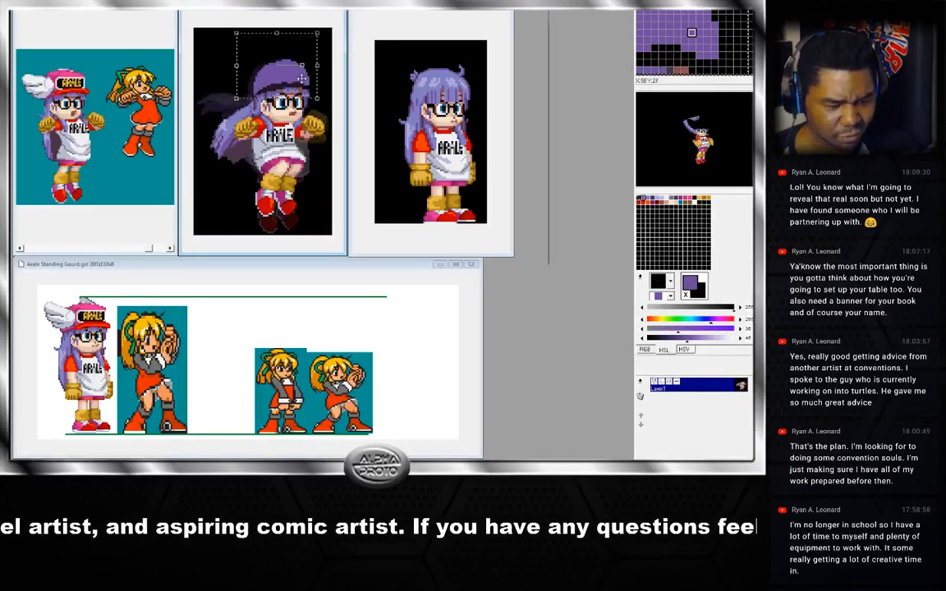
drag(301, 79, 301, 72)
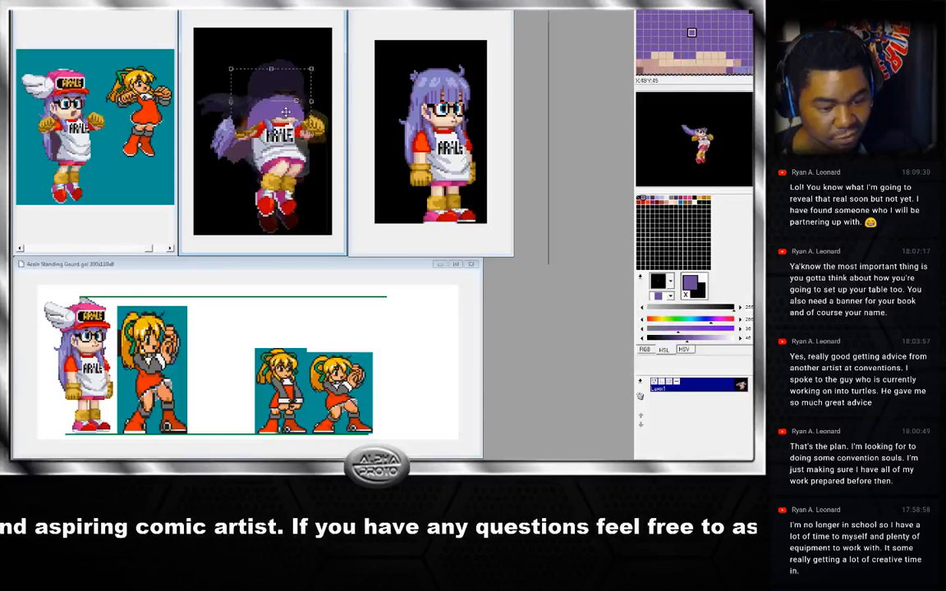
drag(286, 111, 307, 83)
click(230, 5)
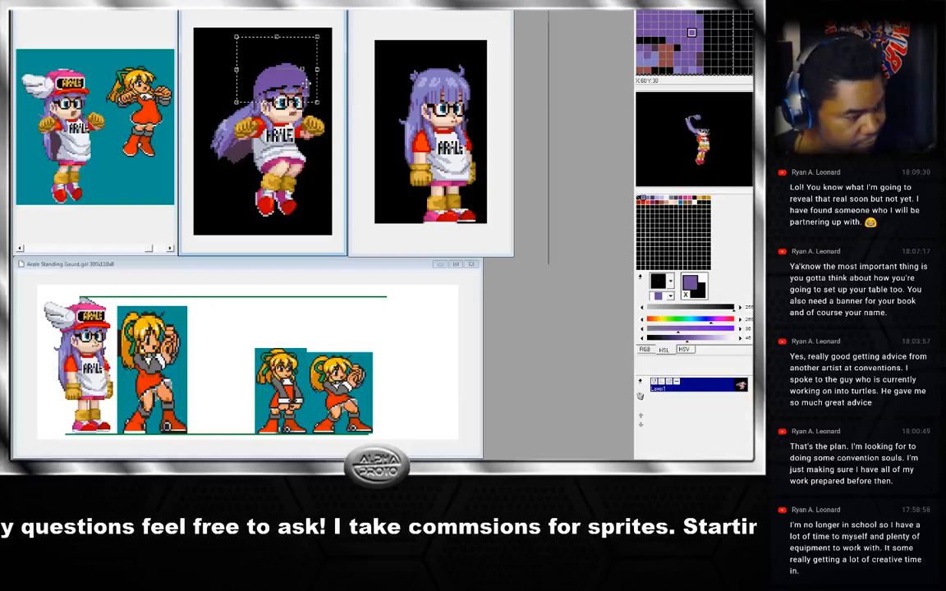
Try pasting the copied head onto the neighbouring hatted jump frame, then remove the pasted copy.
right_click(305, 83)
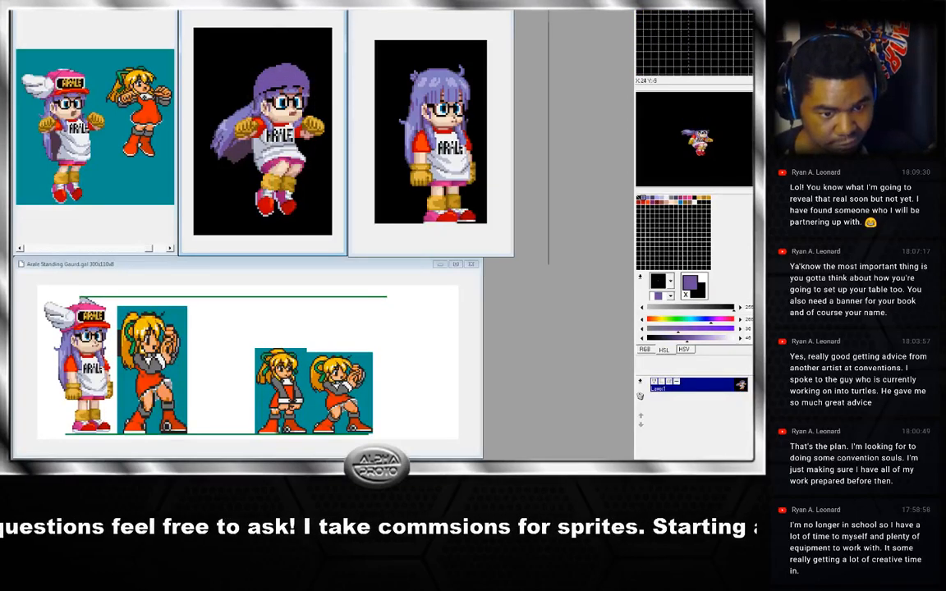
click(275, 5)
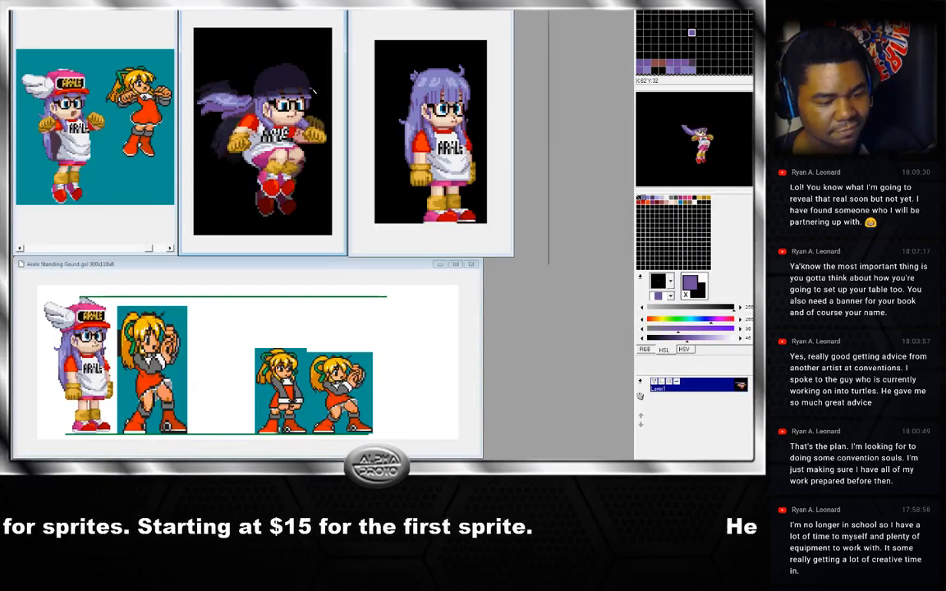
key(ctrl+v)
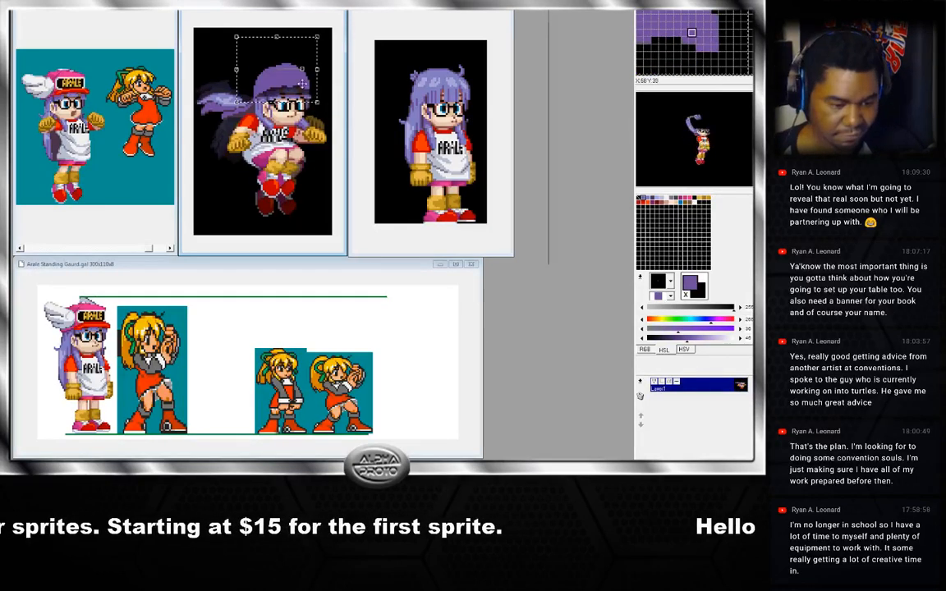
drag(303, 82, 306, 80)
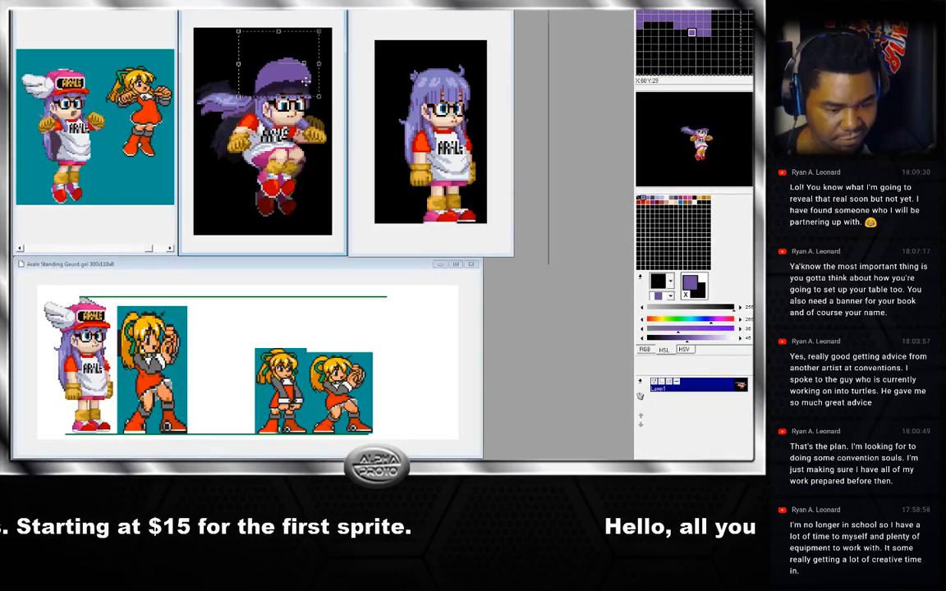
key(Delete)
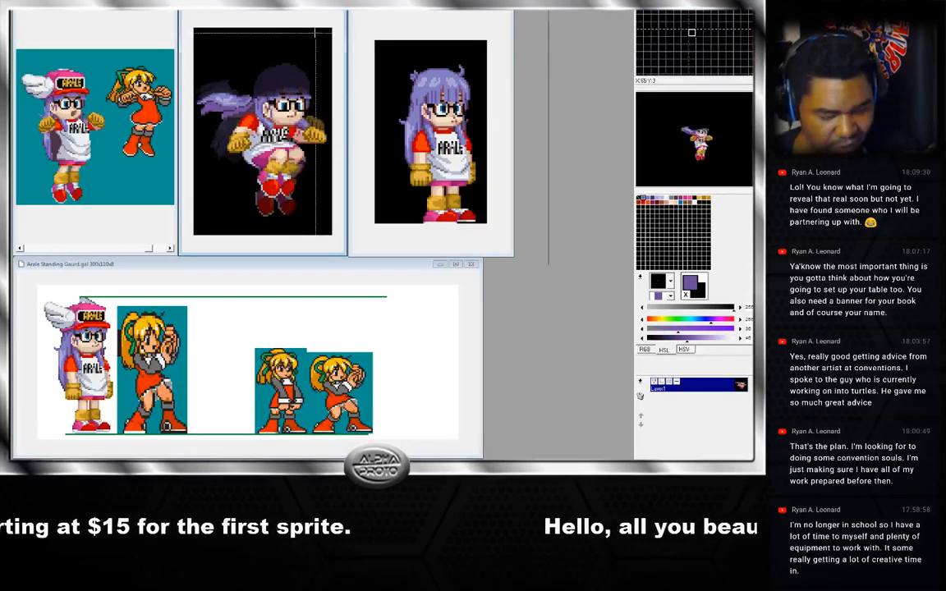
key(ctrl+z)
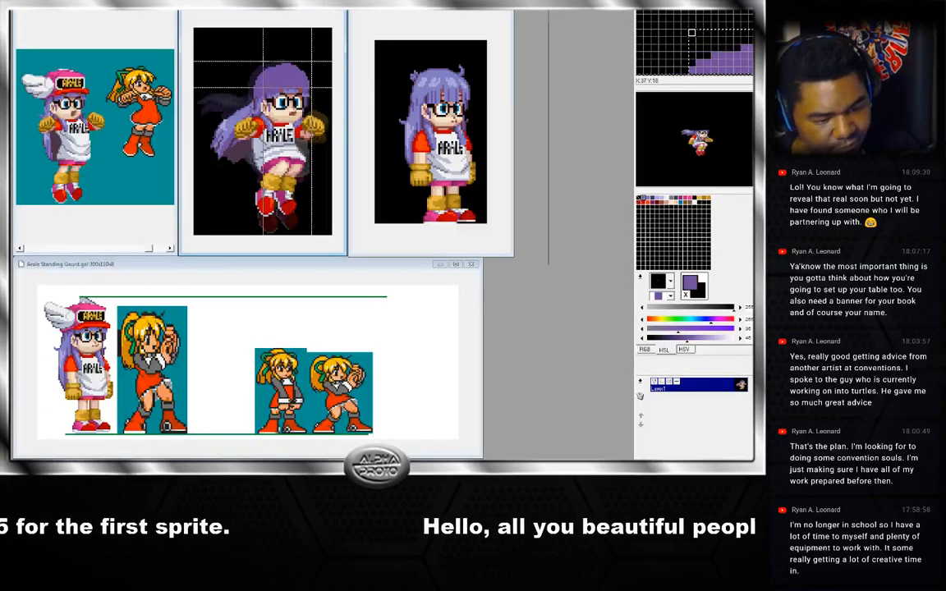
Reselect the reworked head and paste it over the winged hat on the neighbouring jump frame.
drag(249, 63, 254, 64)
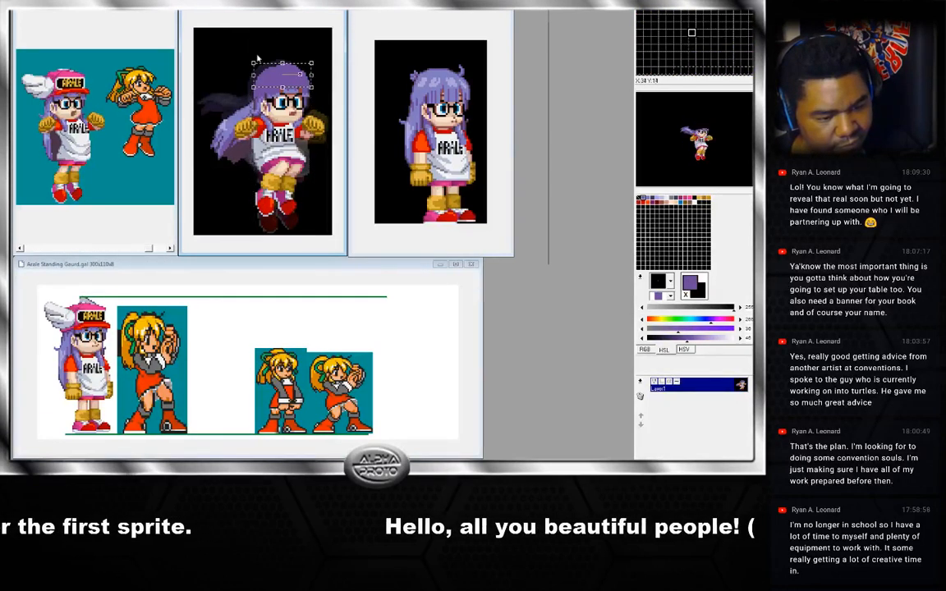
click(318, 91)
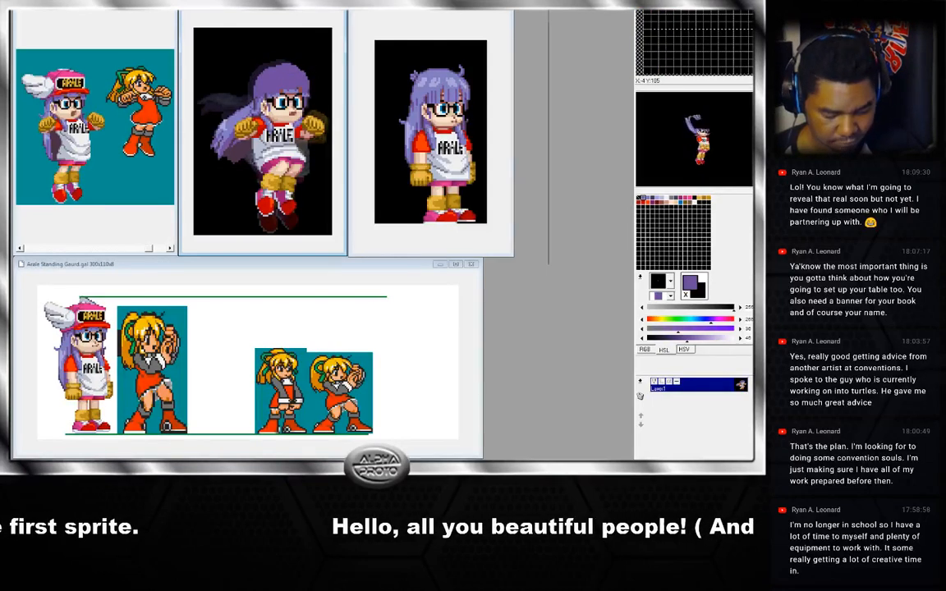
click(139, 469)
key(ctrl+v)
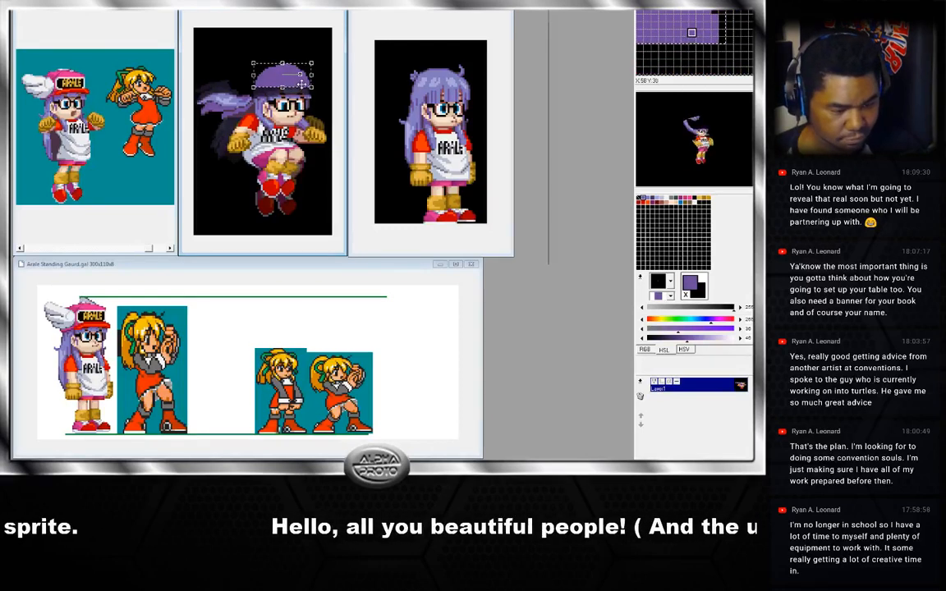
key(ctrl+v)
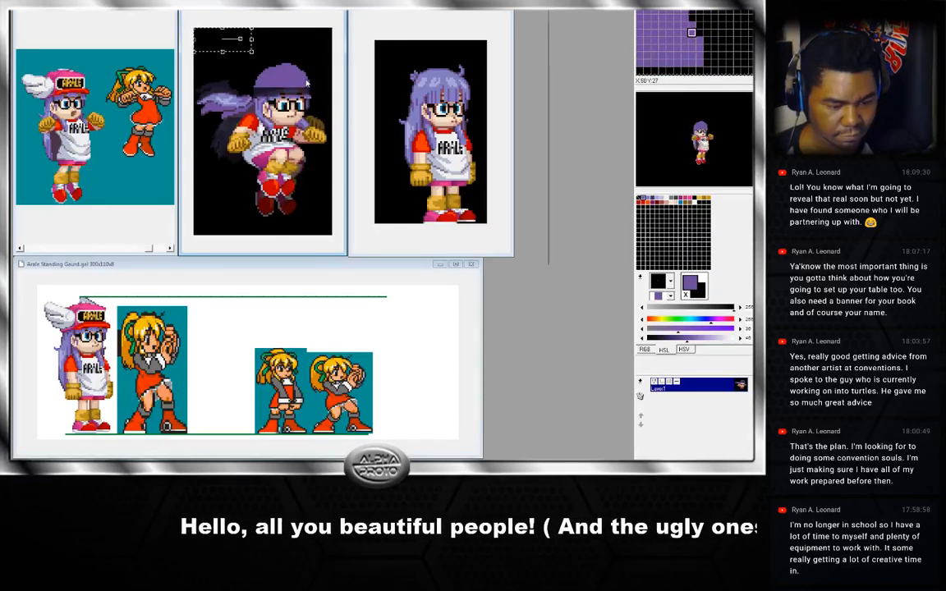
click(309, 85)
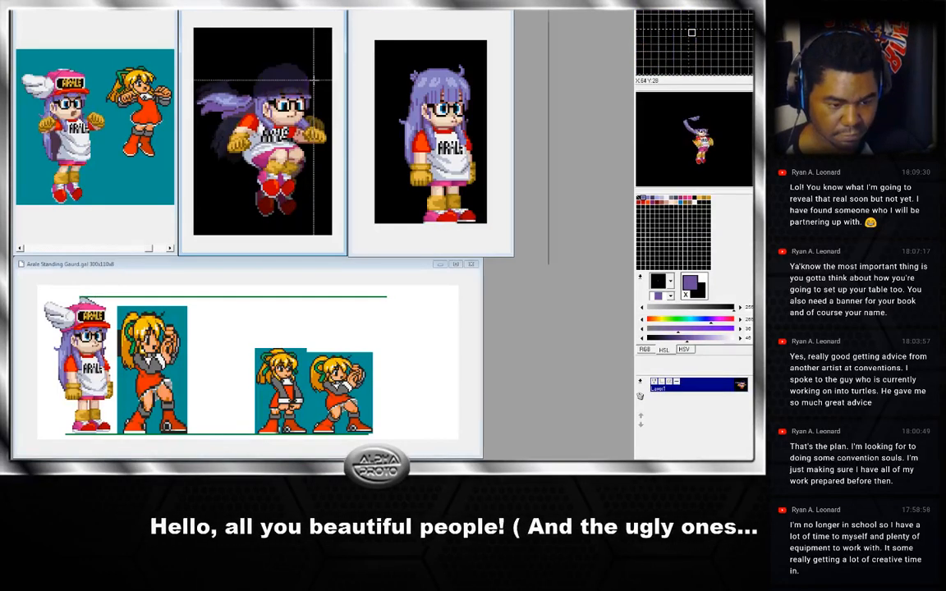
key(ctrl+v)
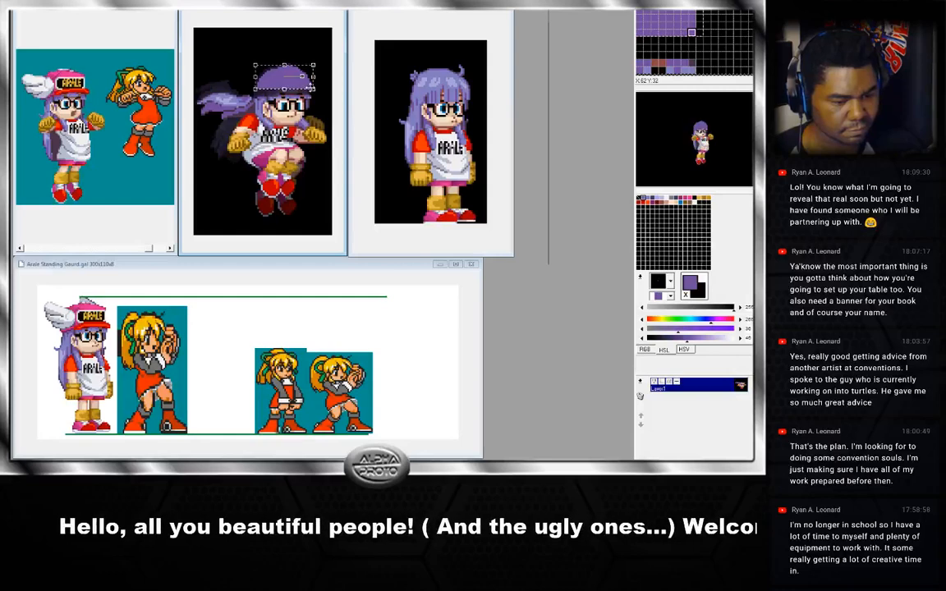
click(309, 89)
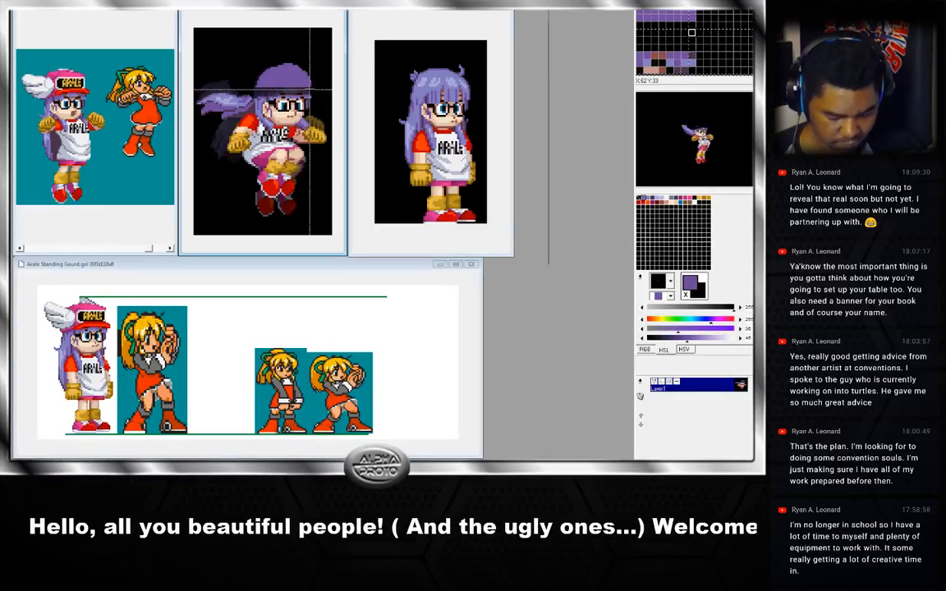
Step back and forth through the jump frames, briefly enlarging the window, to compare the heads across frames.
key(Right)
key(Left)
key(Right)
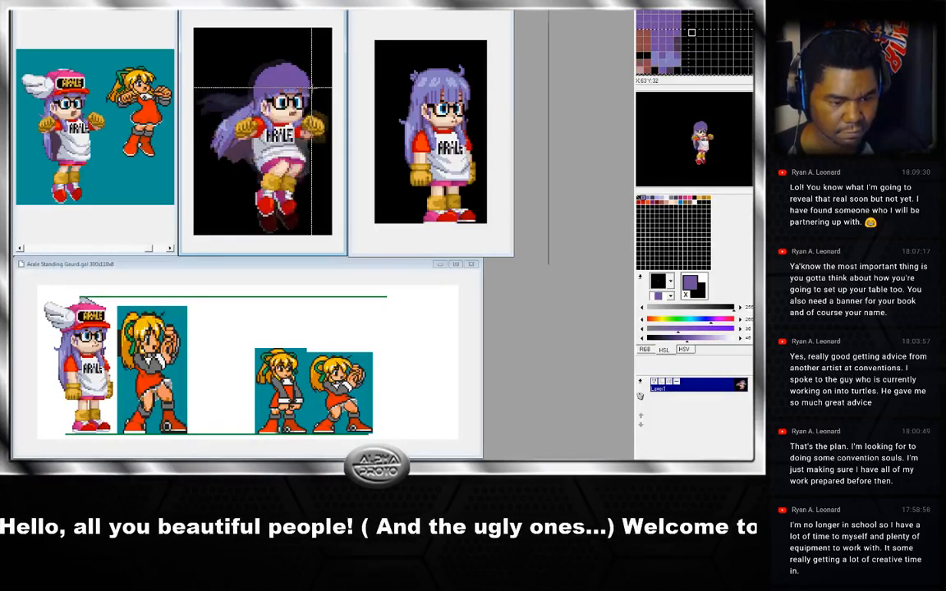
key(Left)
key(Right)
key(Left)
drag(313, 87, 290, 63)
click(313, 88)
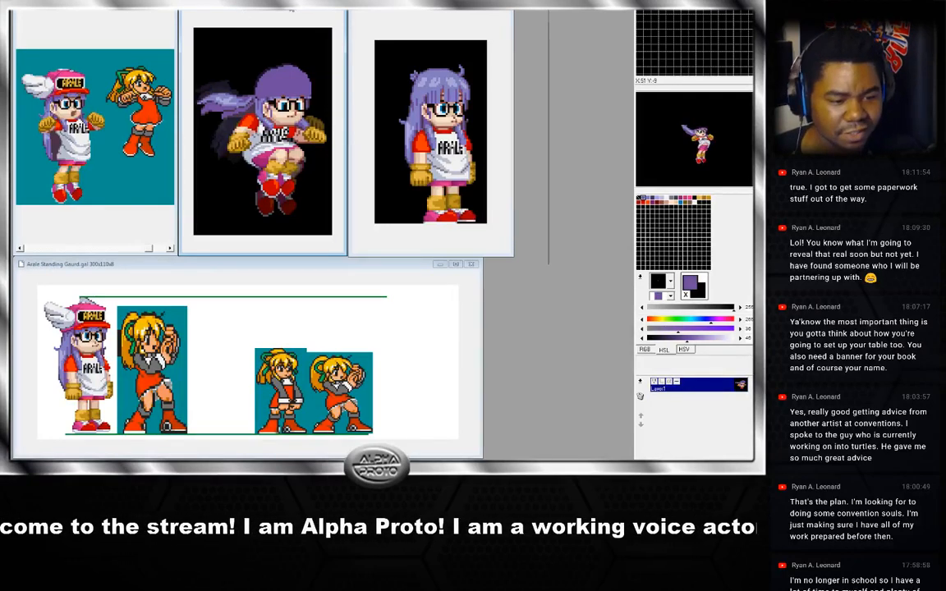
double_click(291, 11)
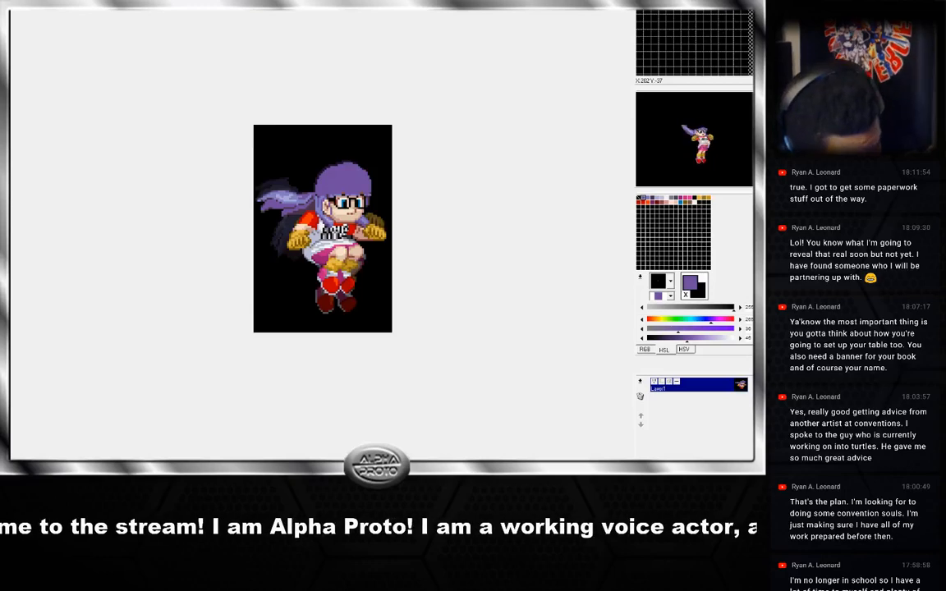
double_click(279, 11)
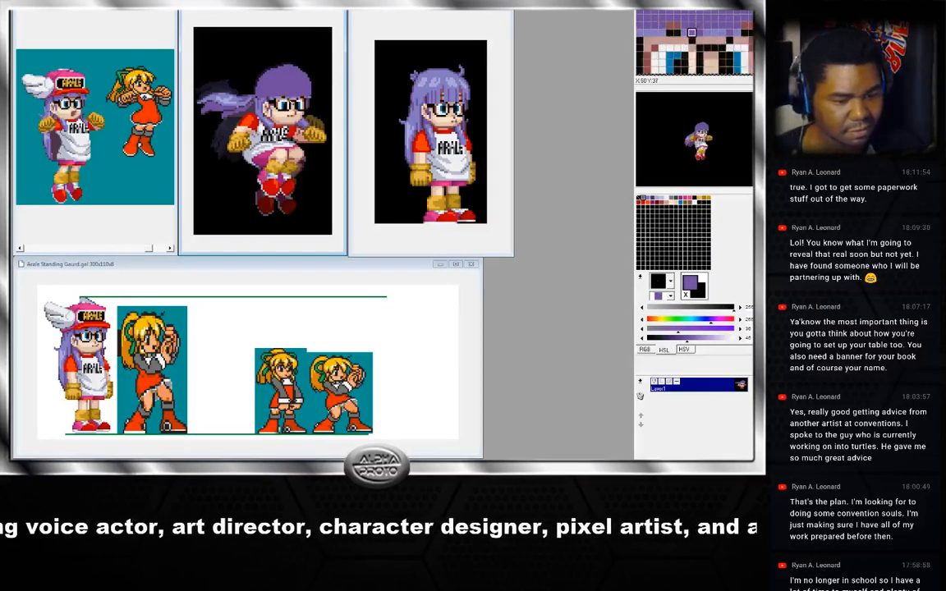
key(Right)
key(Right)
key(Right)
key(Right)
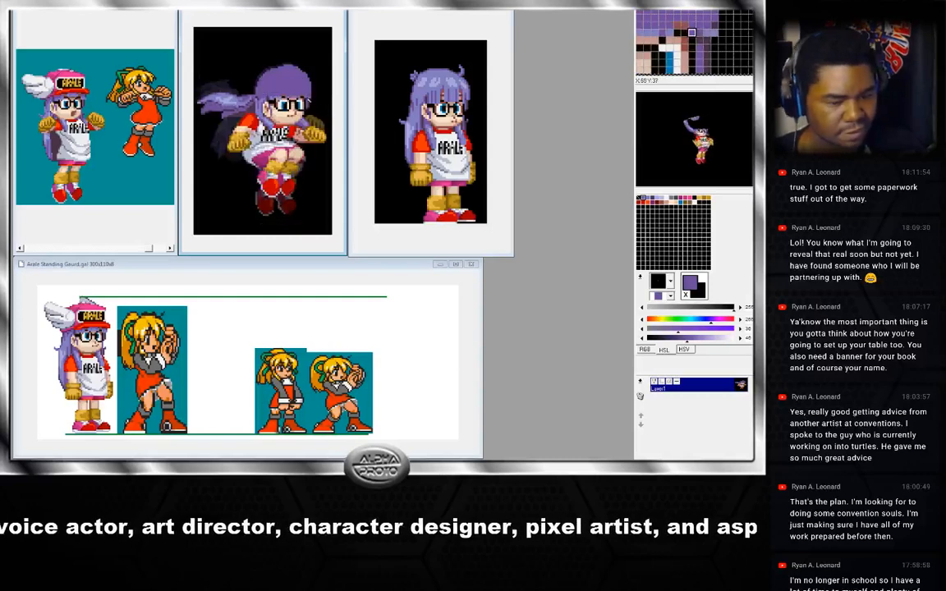
key(Right)
key(Right)
key(Right)
key(Right)
key(Right)
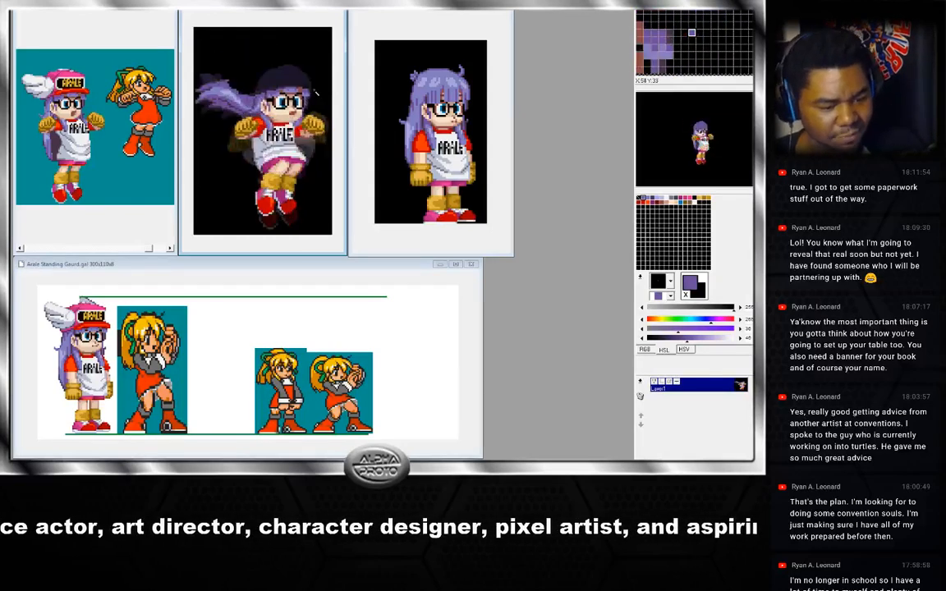
key(Right)
key(Right)
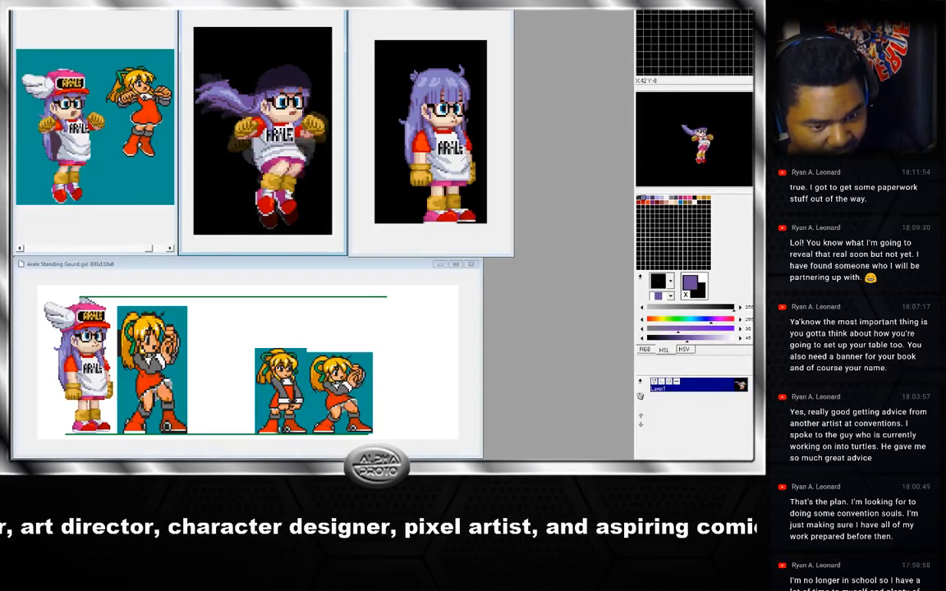
key(Right)
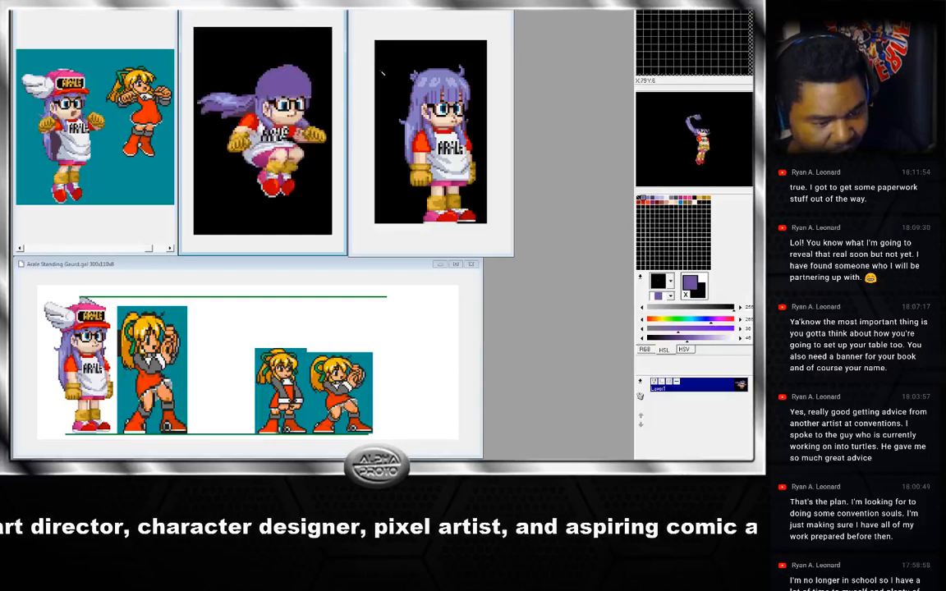
key(Left)
key(Right)
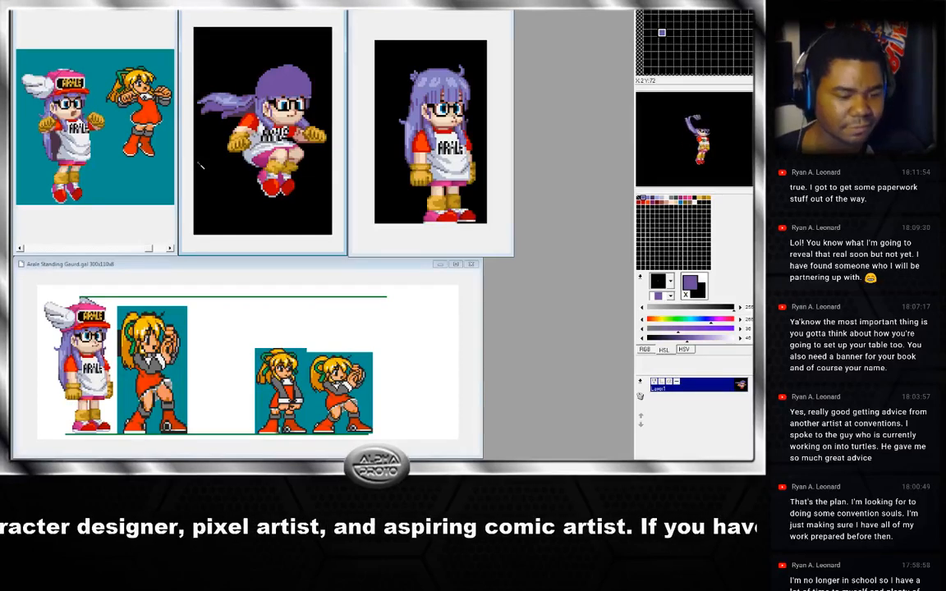
key(Right)
key(Right)
key(Right)
key(Right)
key(Right)
key(Right)
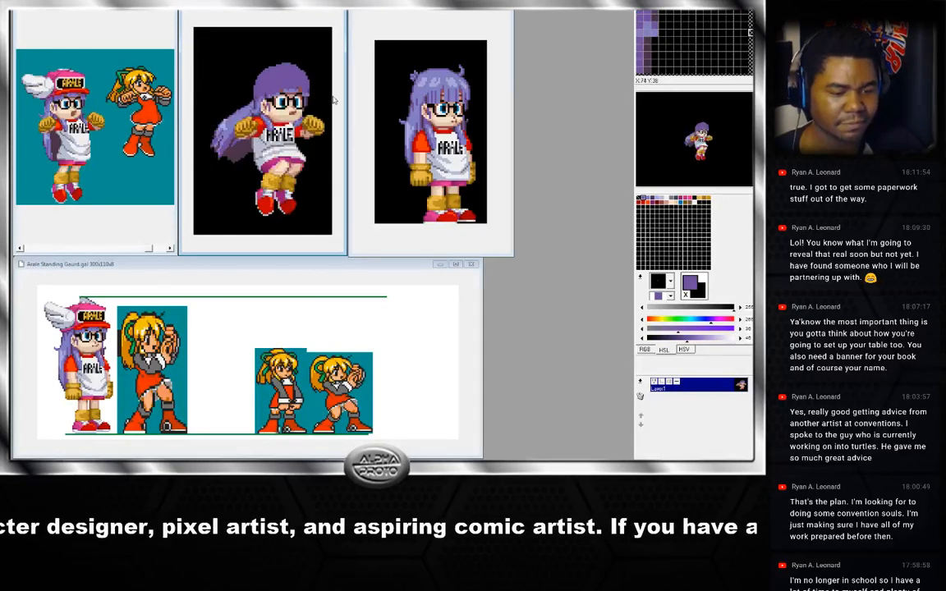
key(Left)
key(Right)
key(Right)
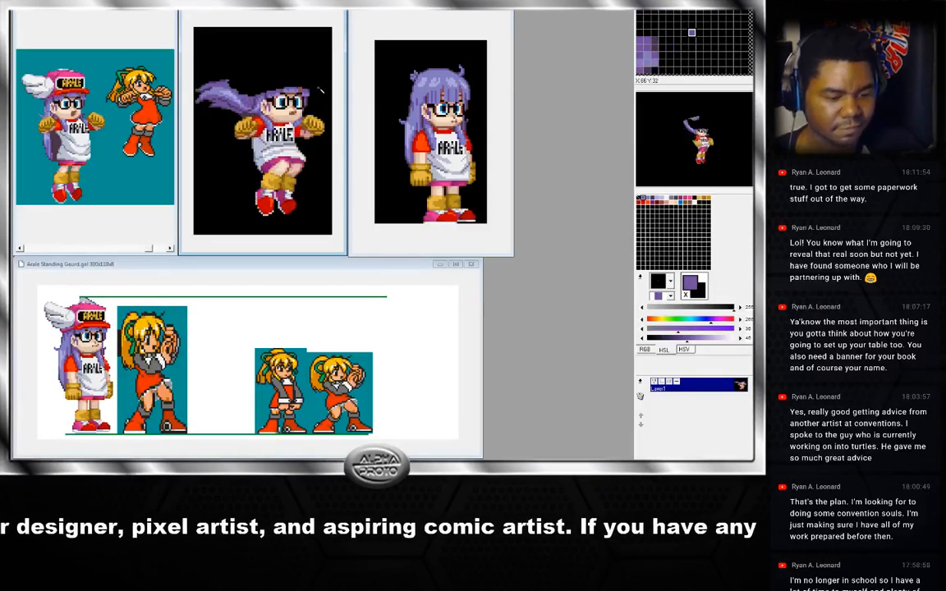
key(Left)
key(Left)
key(Right)
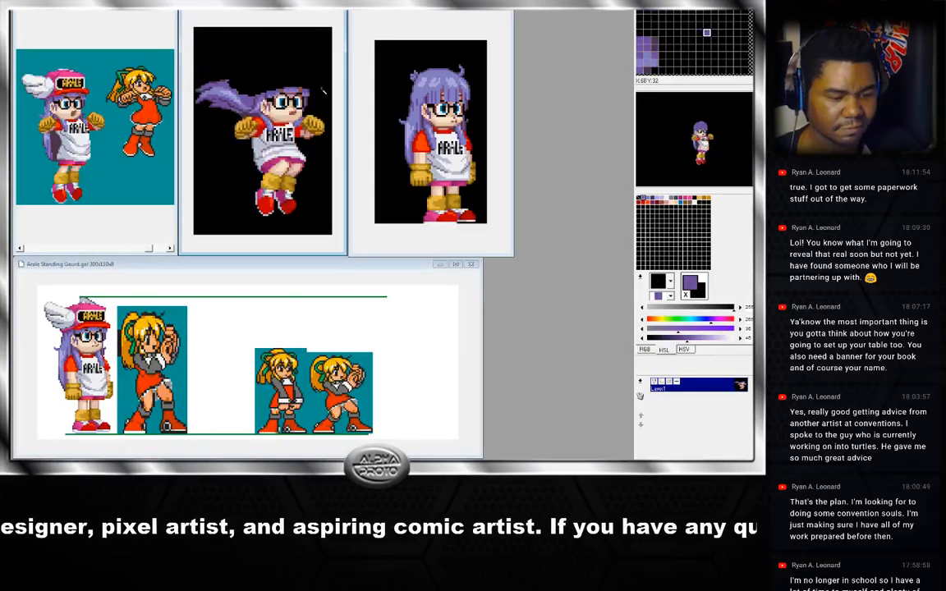
Paste the reworked head over the hat on another jump frame and pick a dark outline colour with the pencil.
key(ctrl+v)
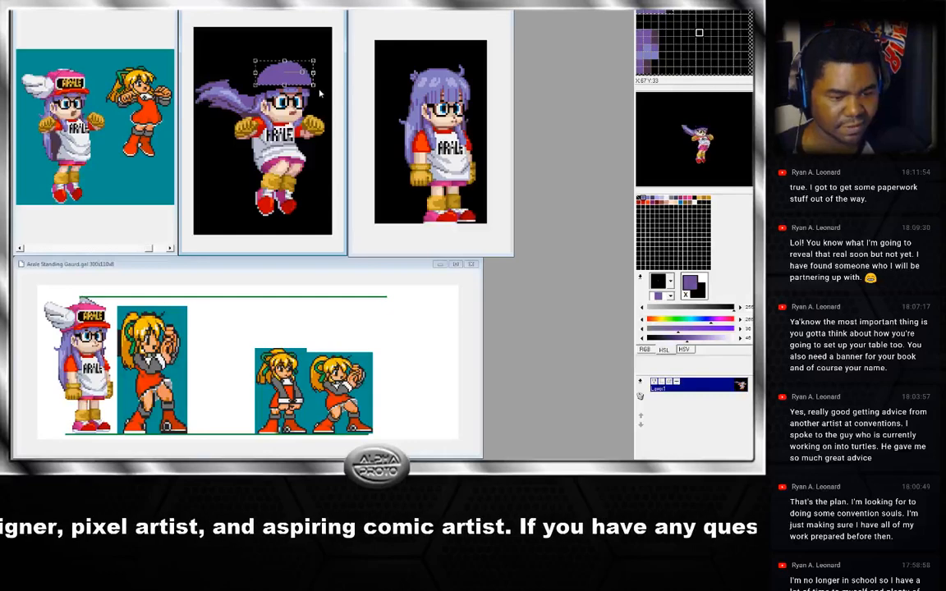
click(318, 93)
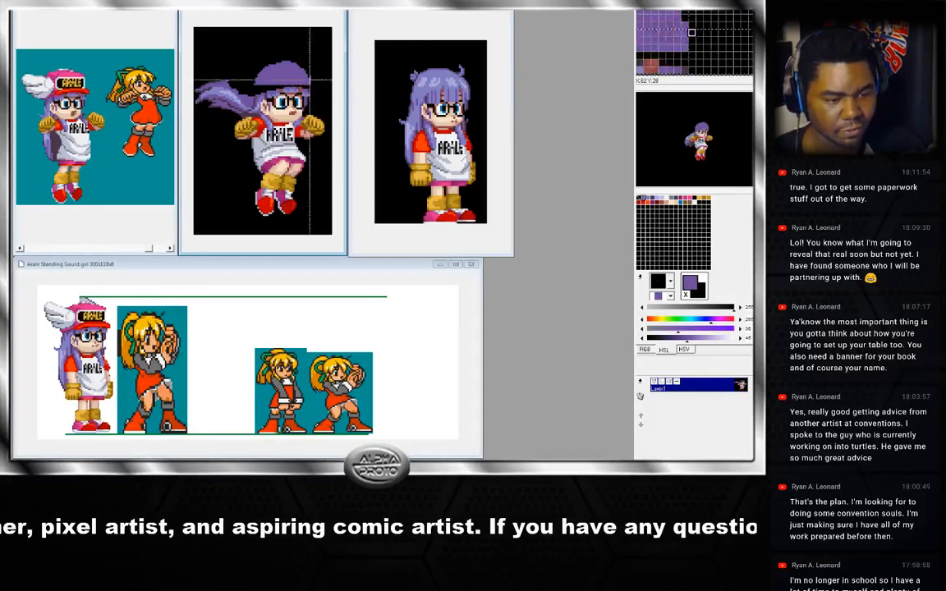
key(p)
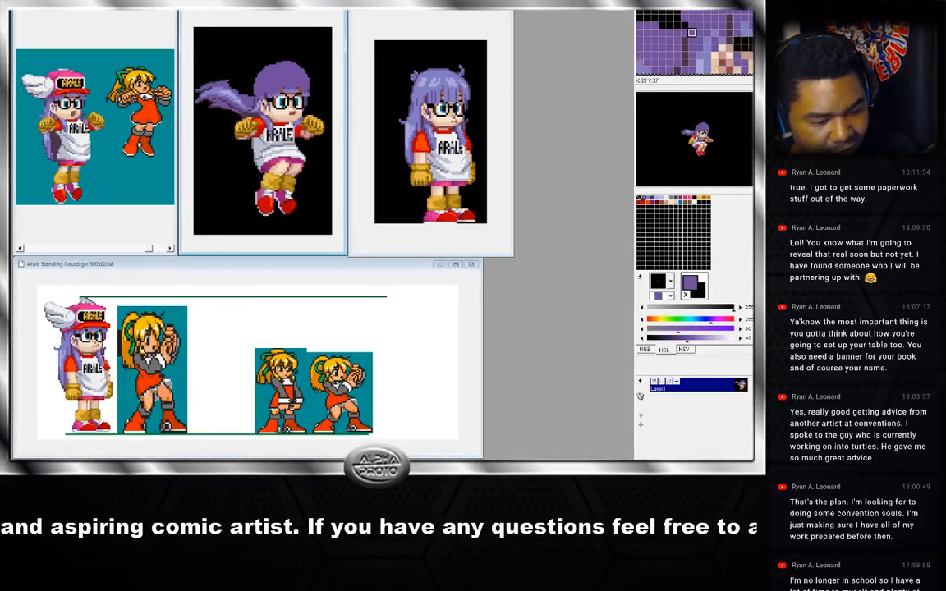
right_click(259, 106)
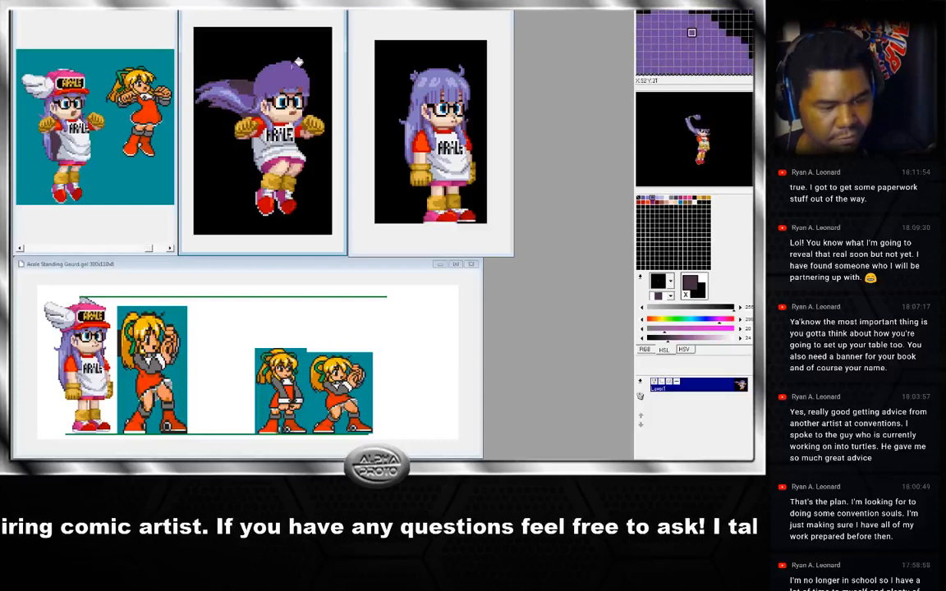
Step through the jump frames and sample colours from the hair on the pasted heads.
key(Right)
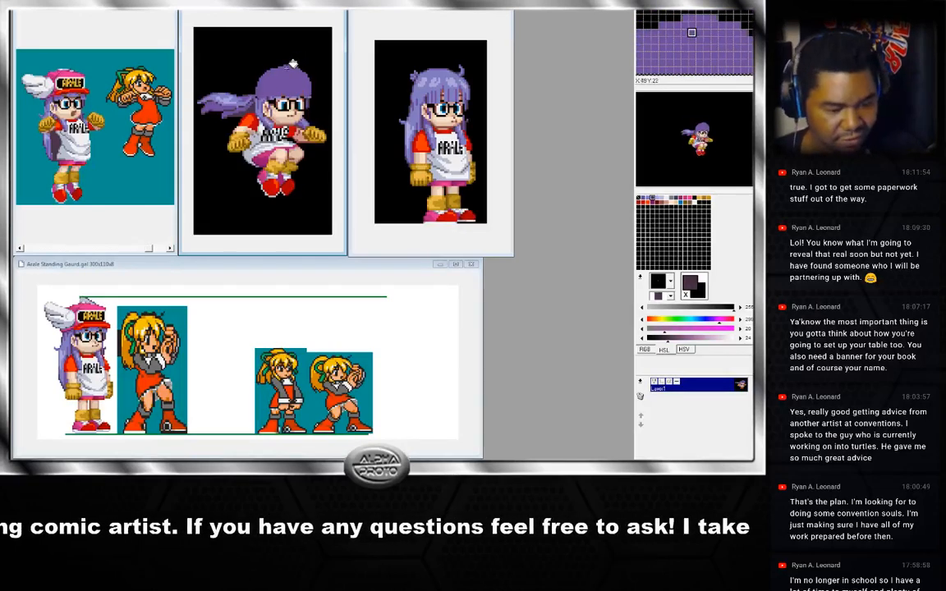
key(Right)
key(Right)
key(Right)
key(Right)
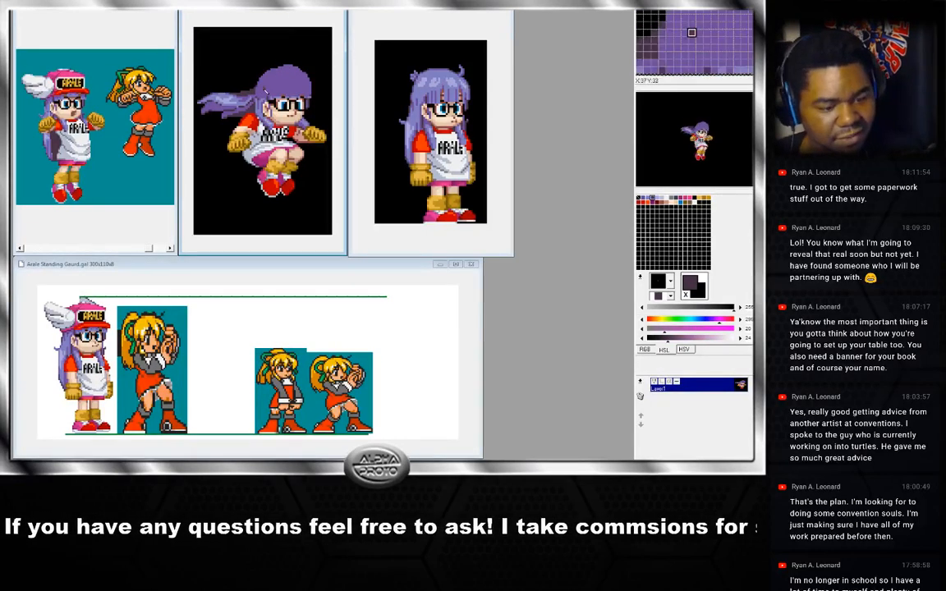
right_click(238, 81)
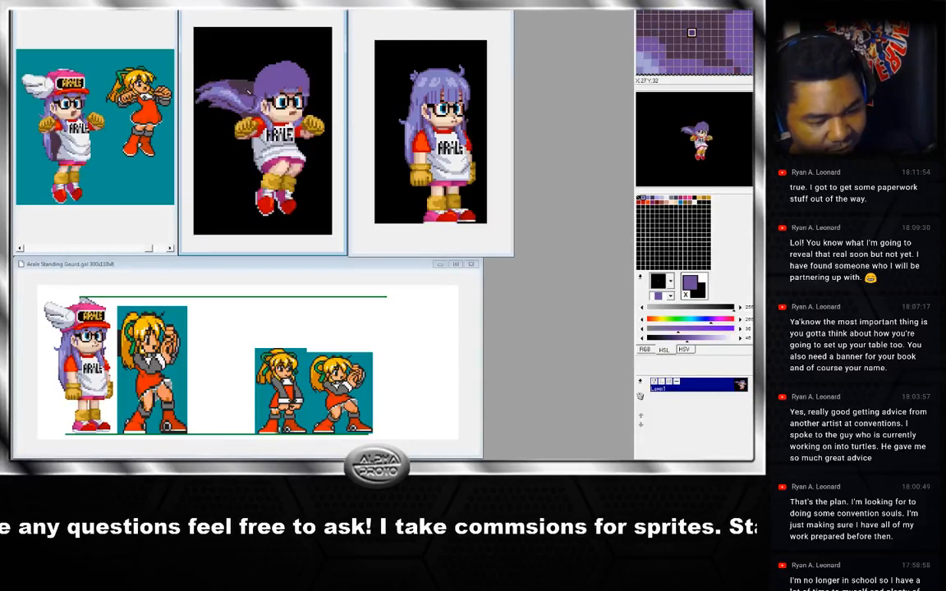
right_click(249, 92)
key(Right)
key(Left)
right_click(279, 85)
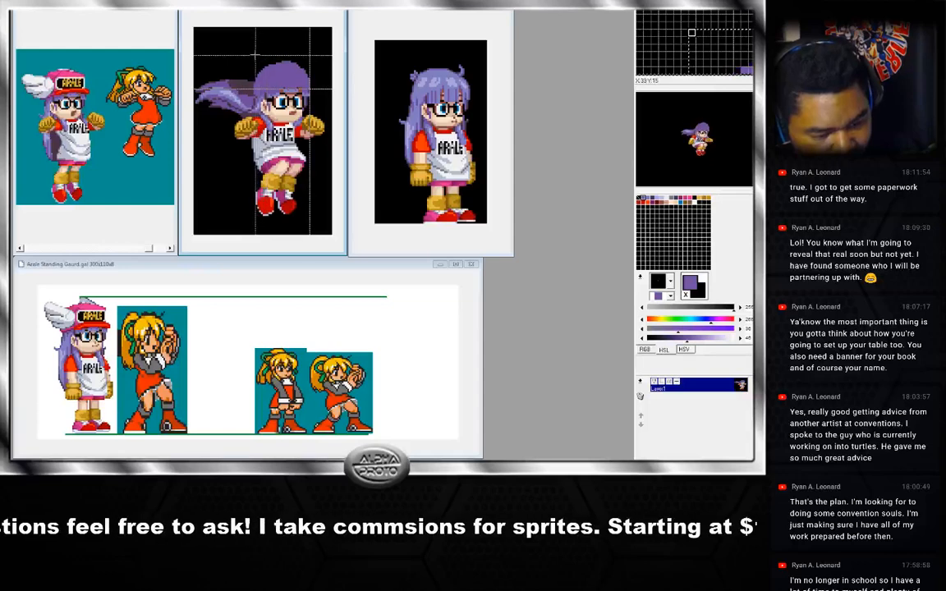
Paste the reworked head over the hat on the next jump frame and position it.
drag(254, 55, 309, 87)
click(306, 93)
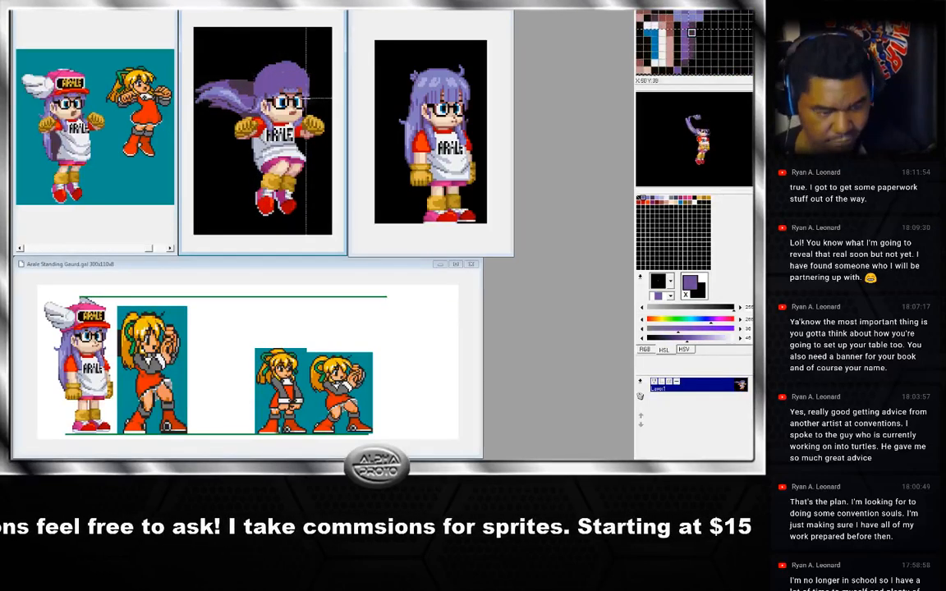
key(Right)
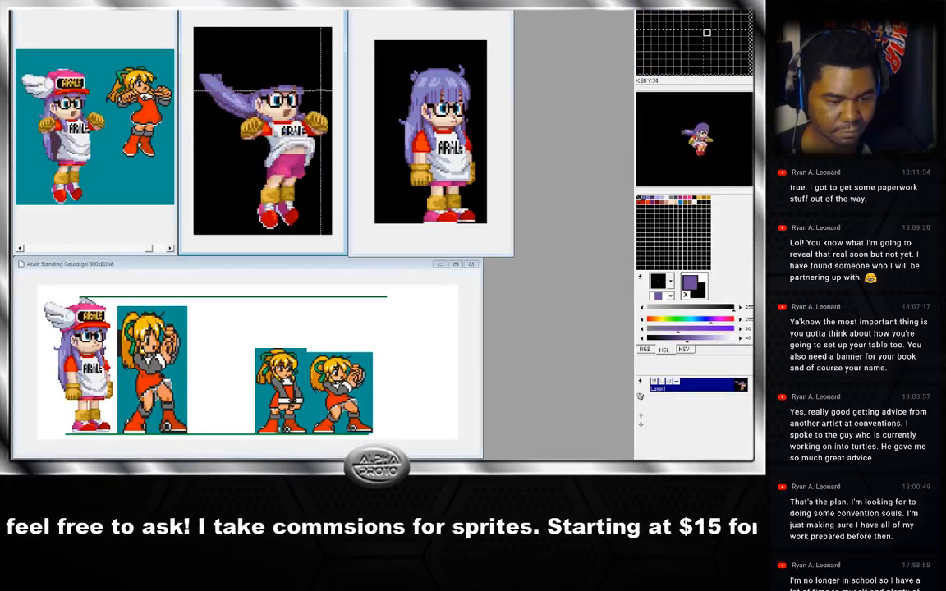
key(ctrl+v)
drag(302, 81, 296, 80)
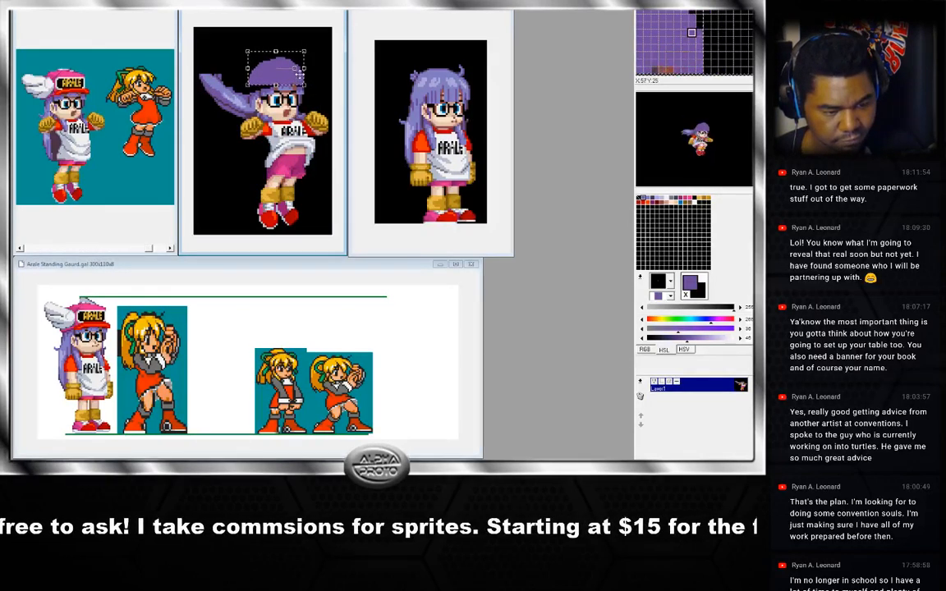
click(312, 31)
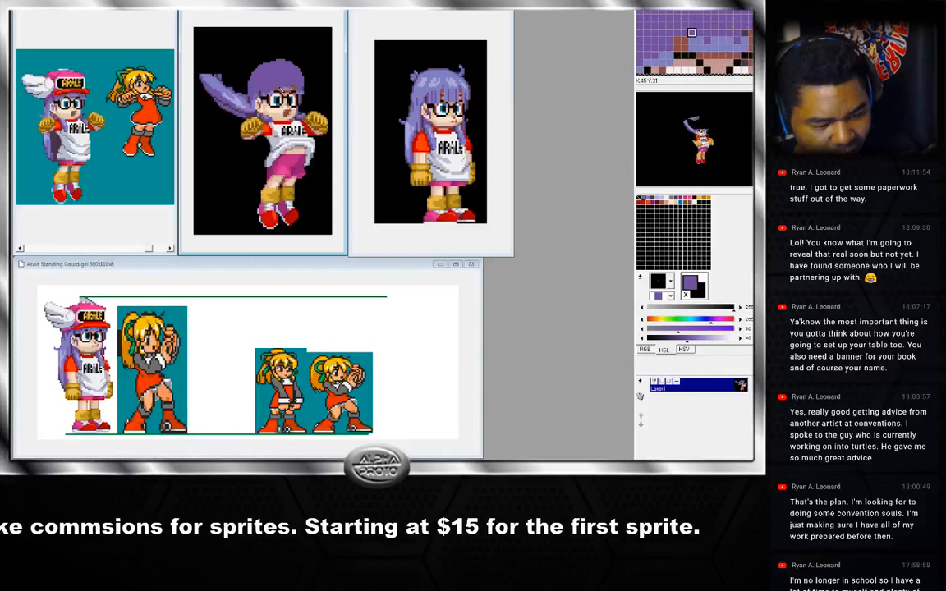
Sample the hair colours, then paste the reworked head over the winged hat on the following jump frame.
right_click(283, 87)
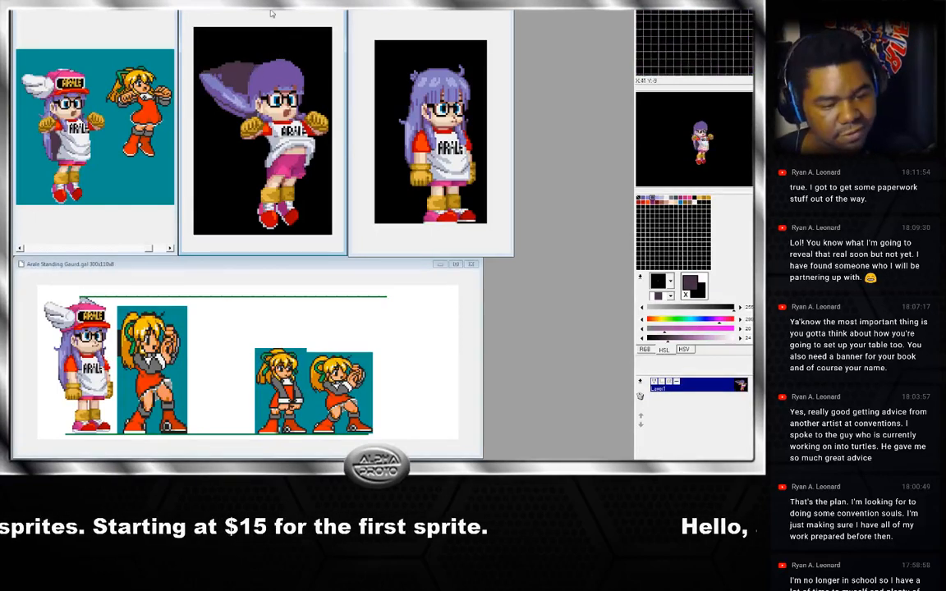
right_click(213, 78)
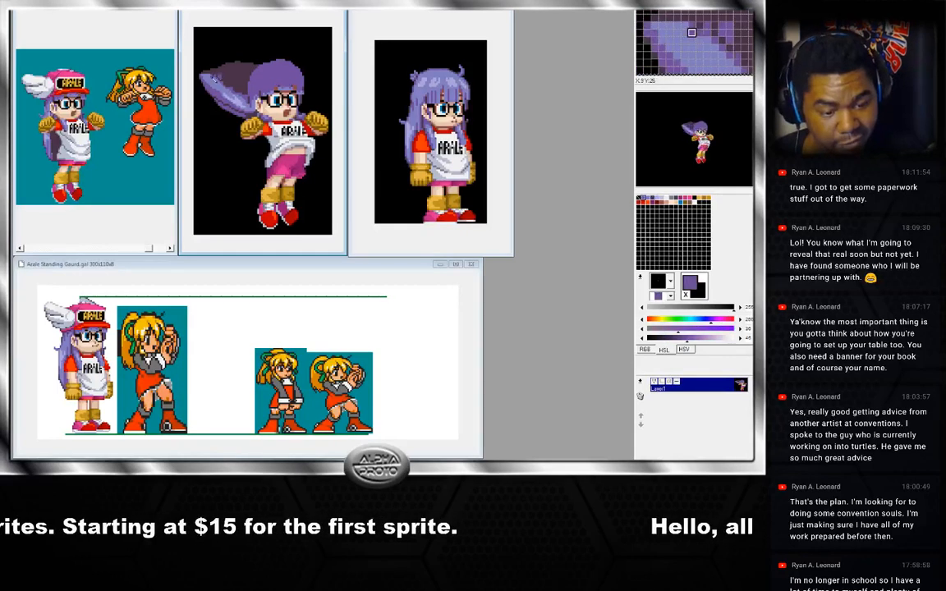
right_click(213, 78)
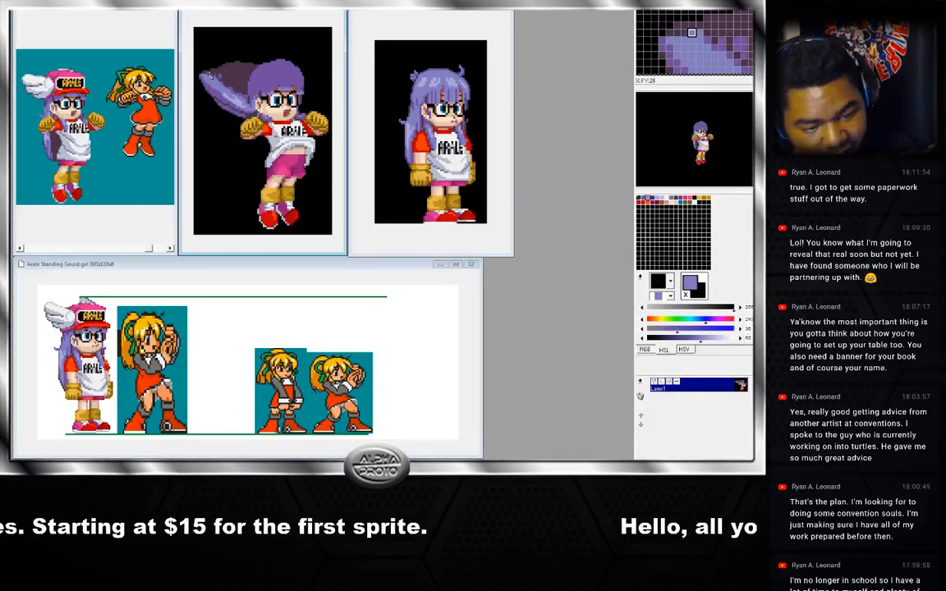
right_click(212, 75)
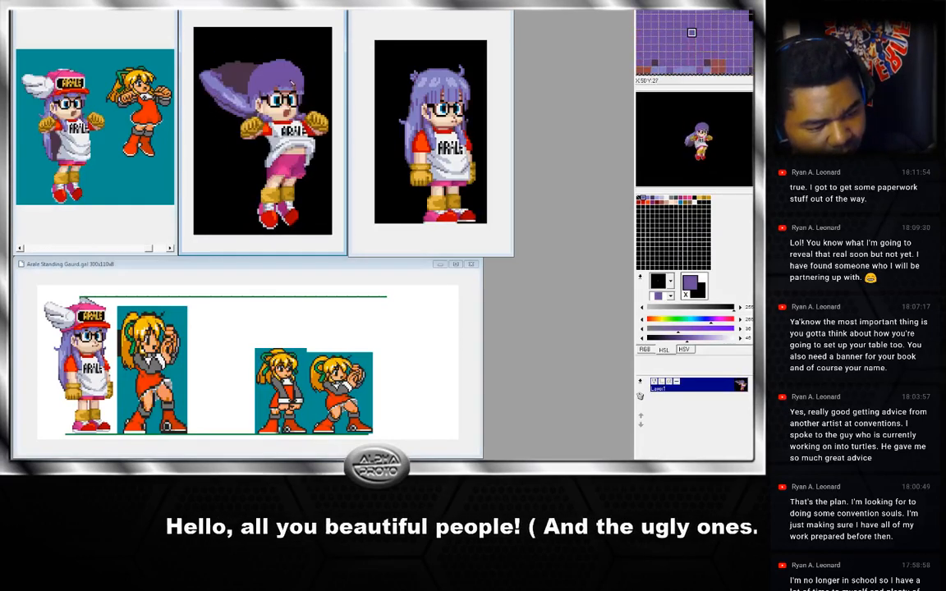
key(Right)
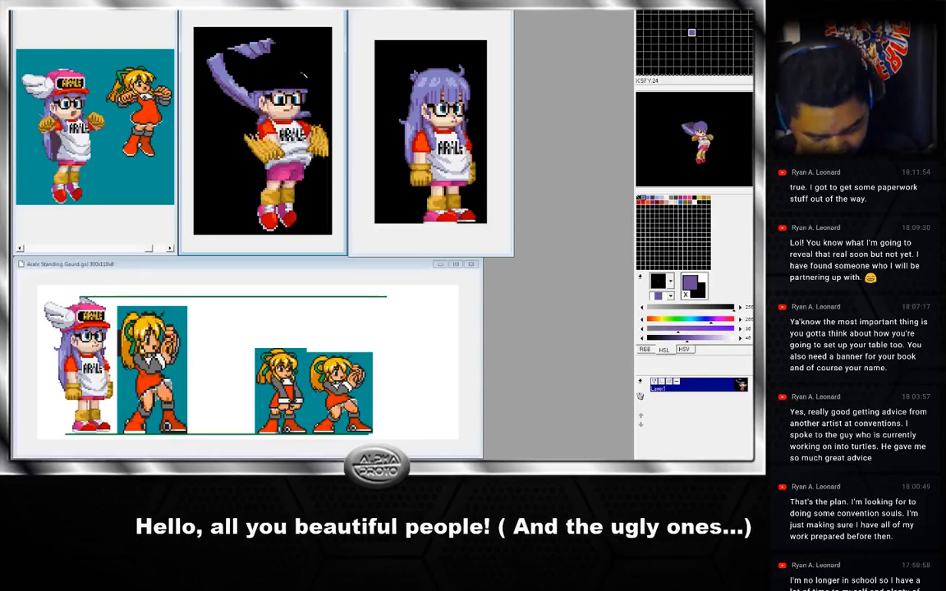
key(ctrl+v)
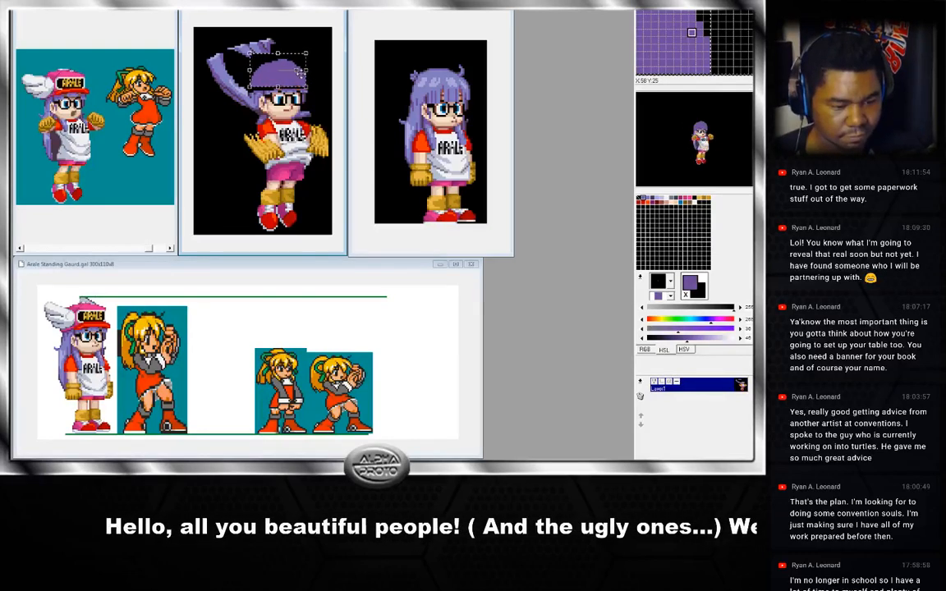
drag(301, 72, 303, 75)
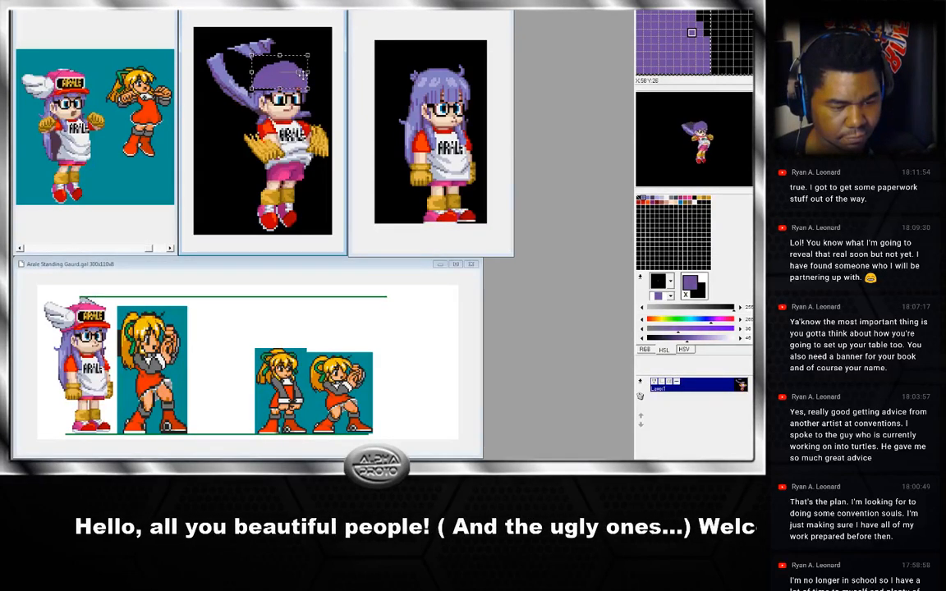
right_click(303, 74)
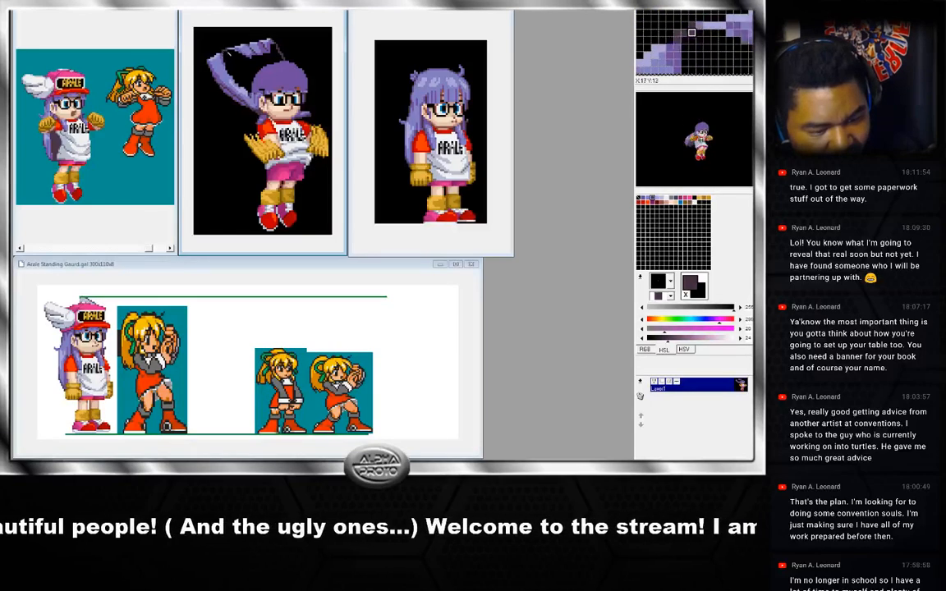
click(245, 49)
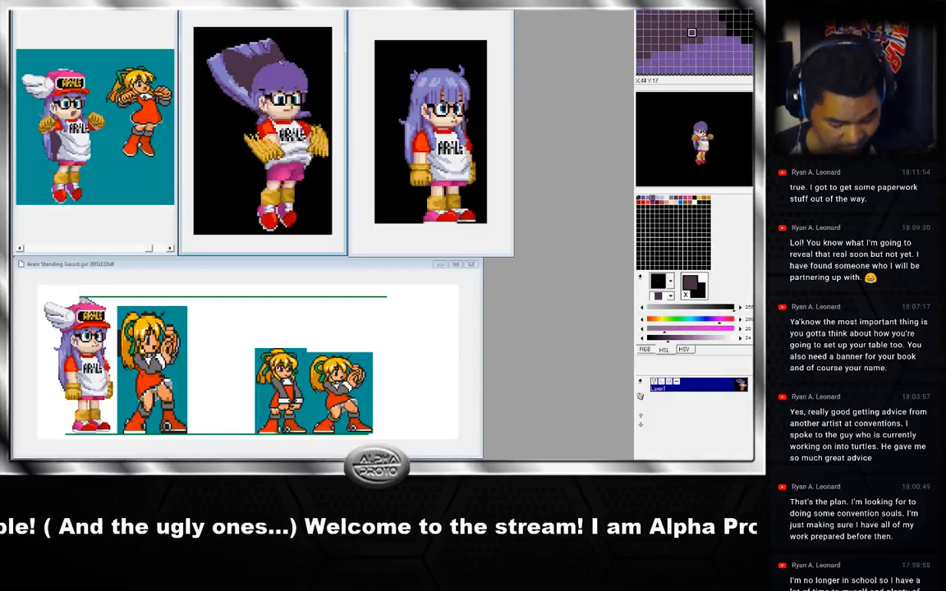
Paste the reworked head over the hat on the next jump frame, undoing and redoing its placement.
key(Right)
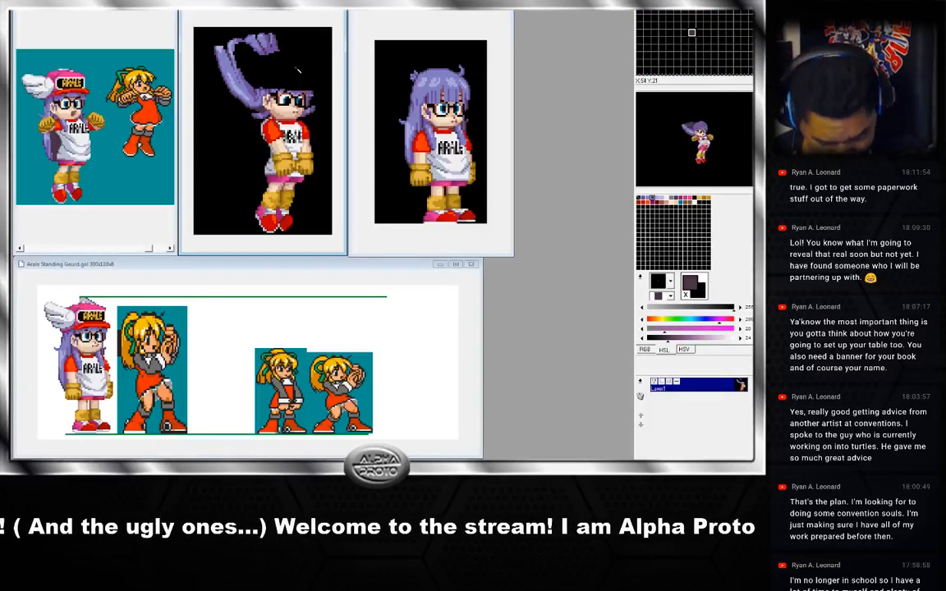
key(ctrl+v)
drag(300, 76, 307, 81)
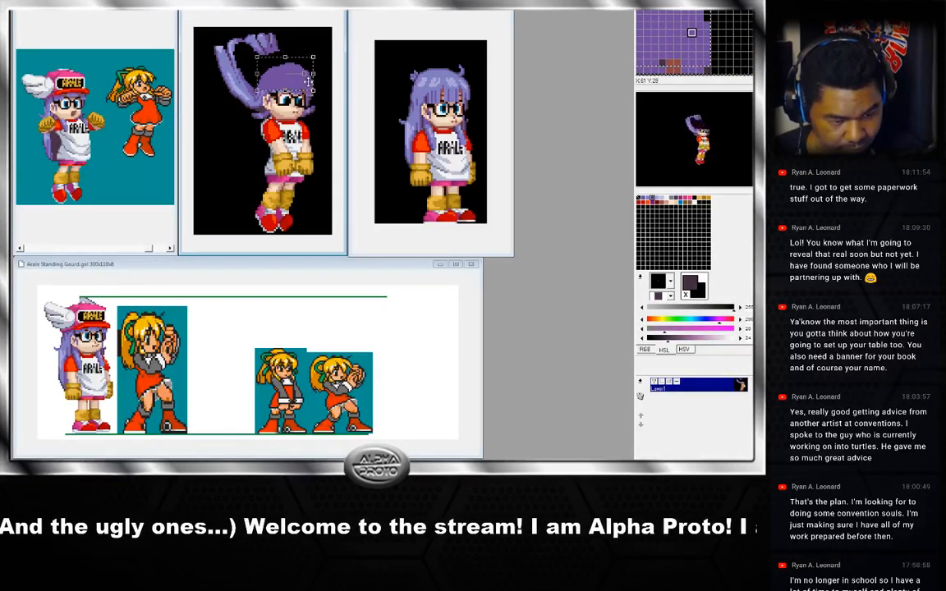
right_click(306, 72)
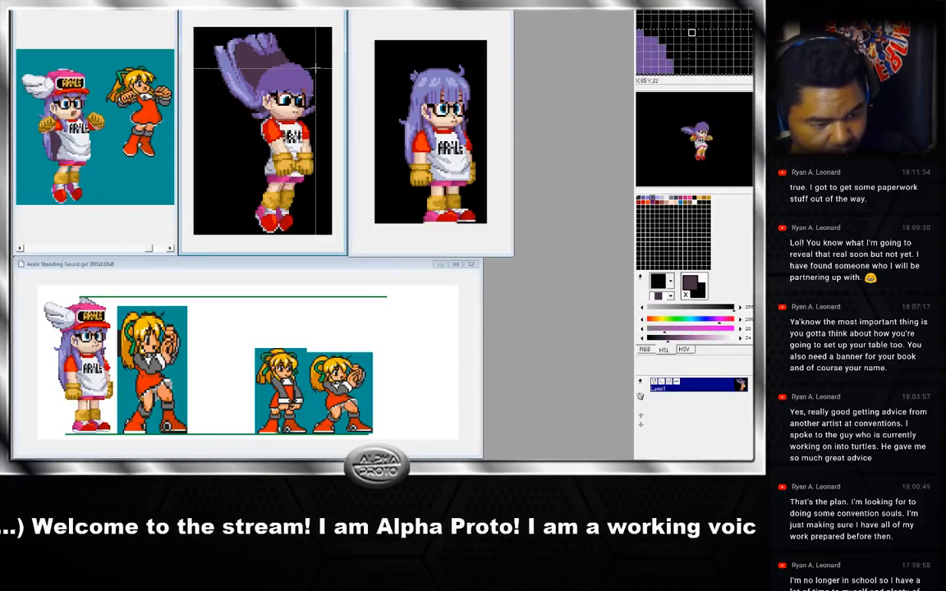
drag(314, 62, 257, 91)
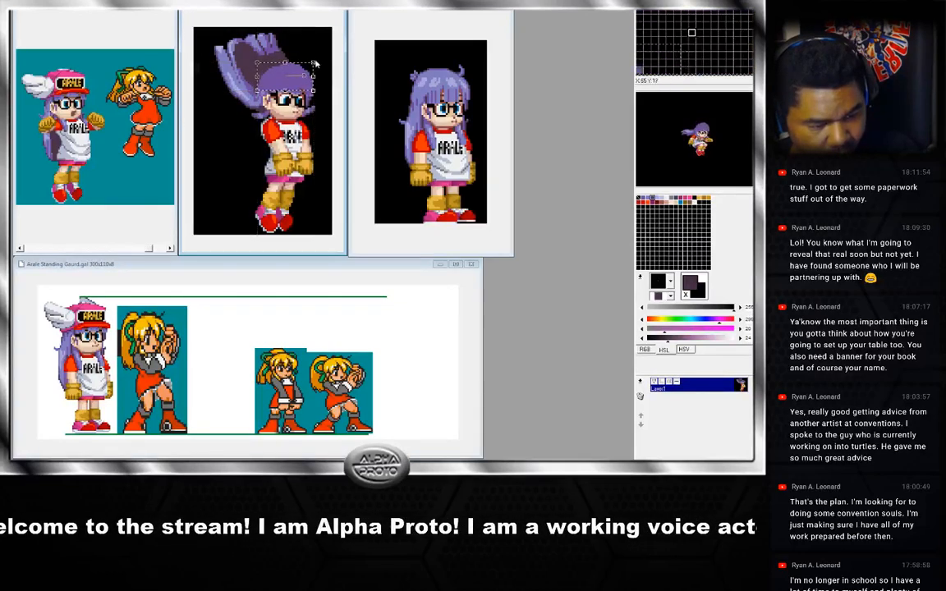
key(ctrl+z)
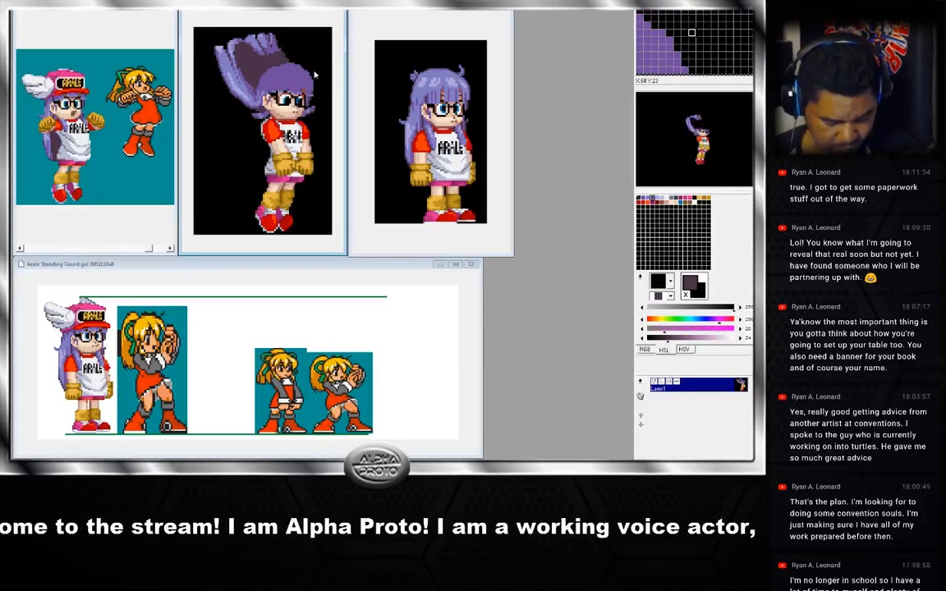
key(ctrl+z)
key(ctrl+y)
key(ctrl+y)
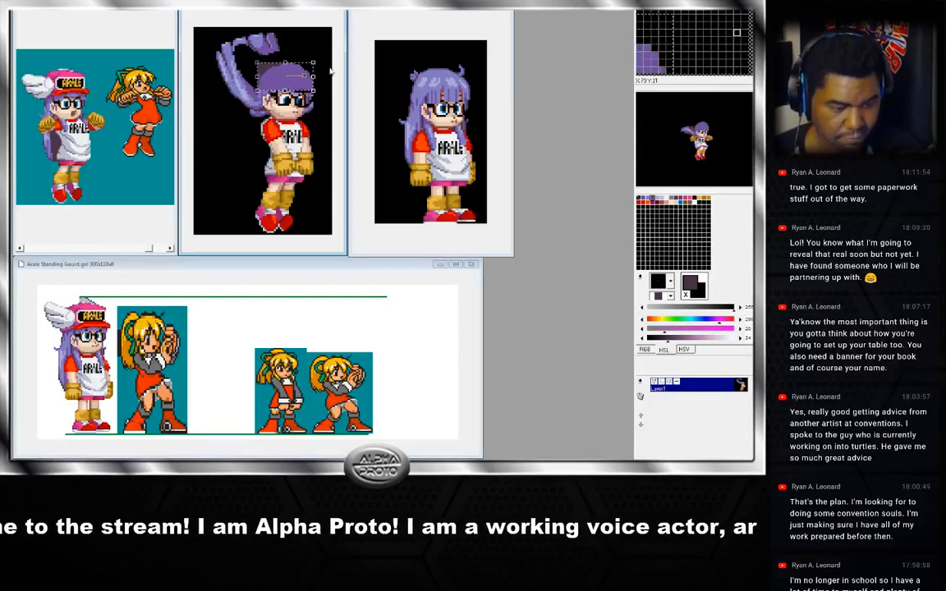
click(321, 74)
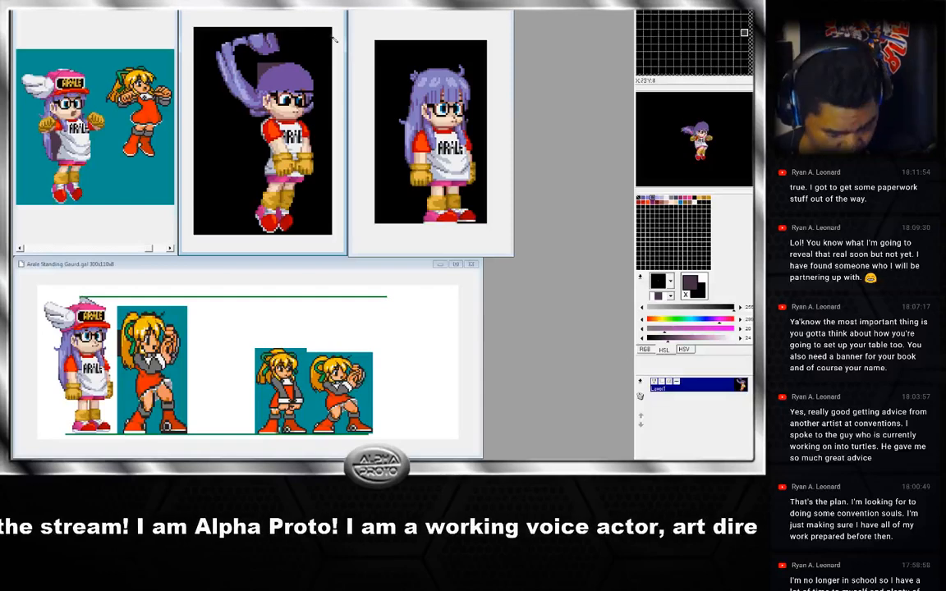
Flip back and forth between neighbouring jump frames, sampling colours, to compare the pasted heads.
key(Left)
key(Right)
key(Left)
key(Right)
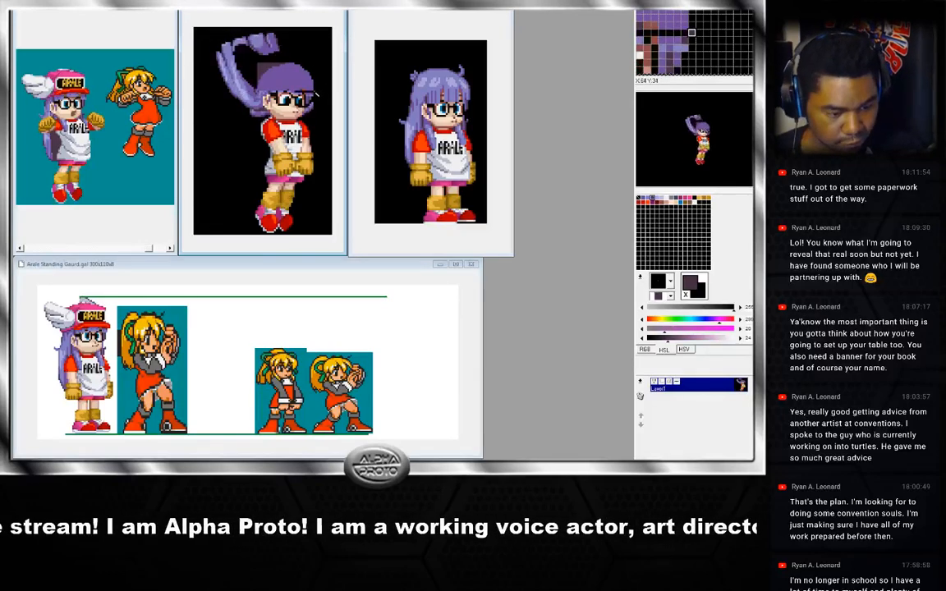
key(Left)
key(Right)
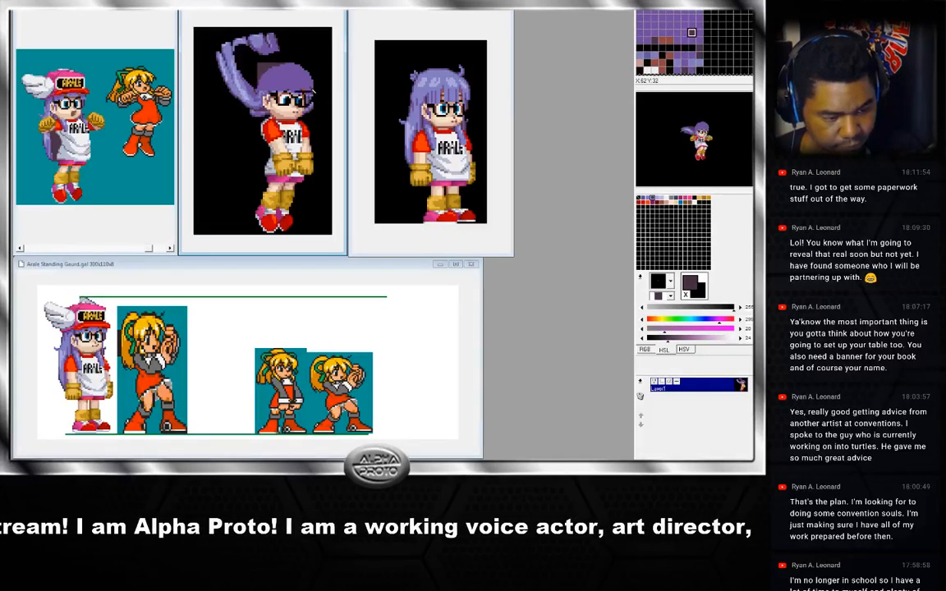
right_click(314, 92)
key(Left)
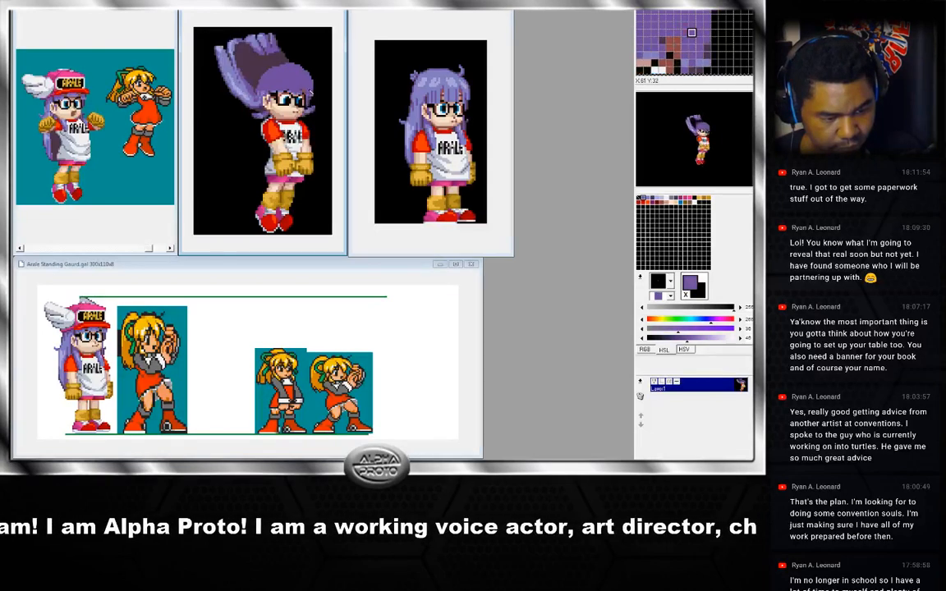
key(Right)
right_click(306, 96)
key(Left)
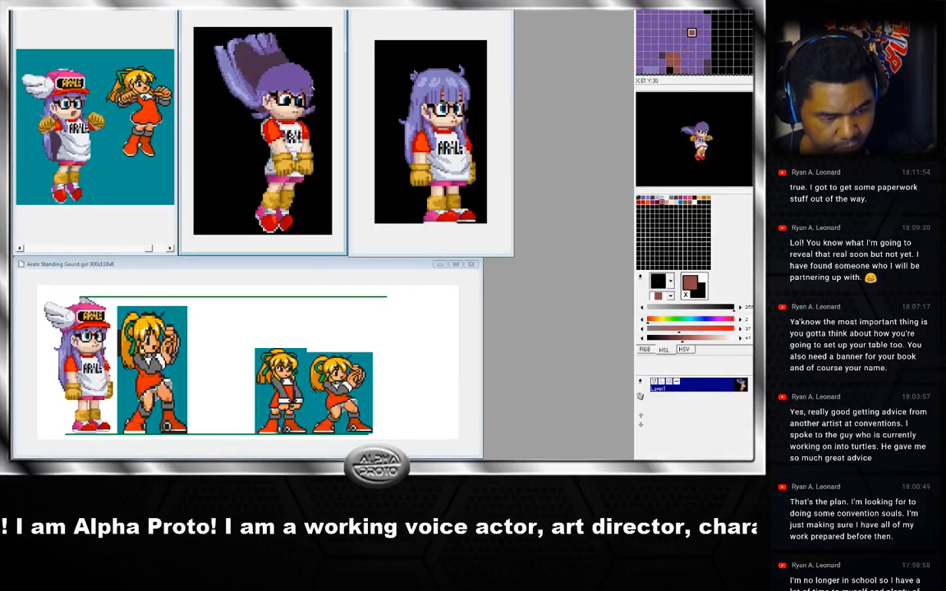
key(Right)
right_click(302, 91)
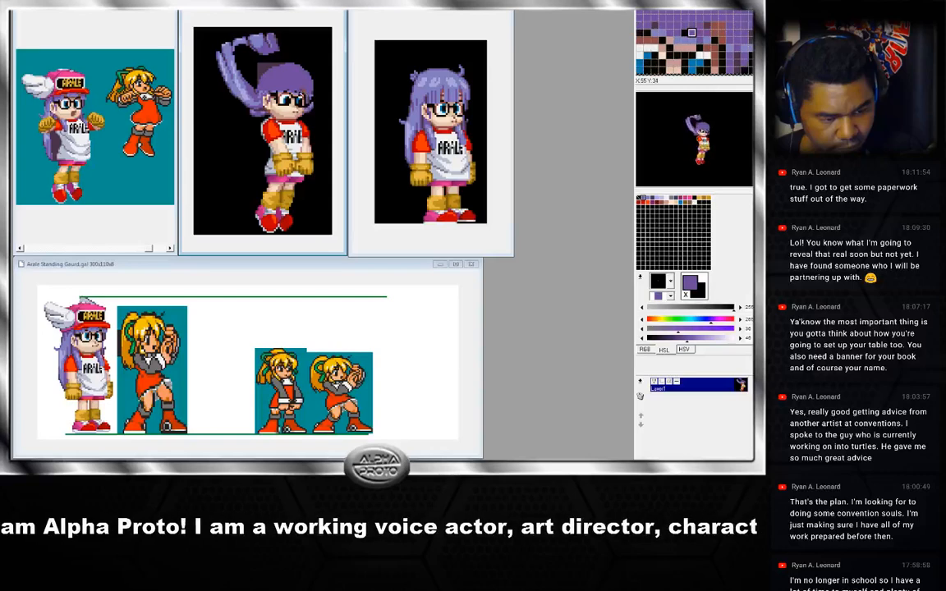
key(Left)
key(Right)
key(Left)
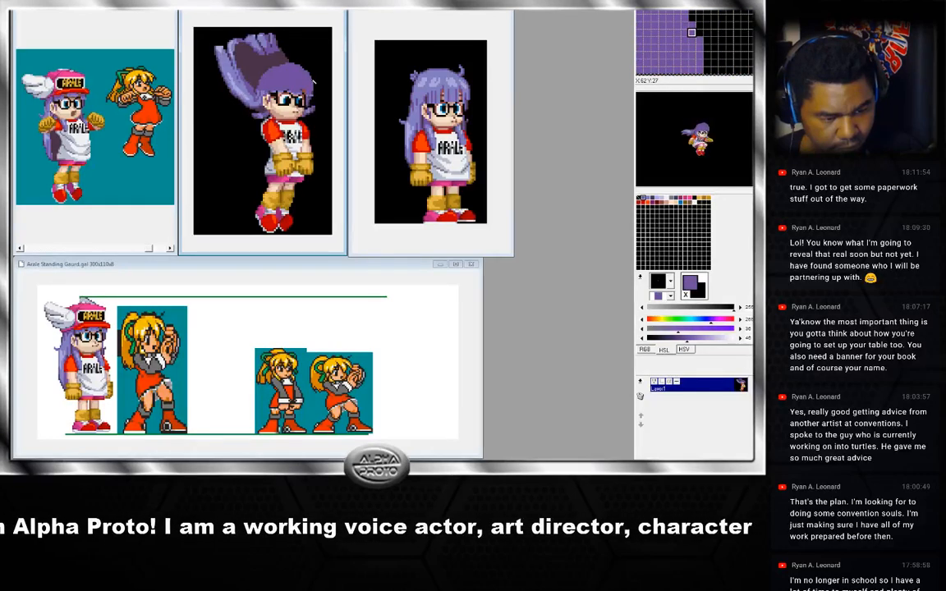
key(Left)
key(Right)
key(Left)
key(Right)
right_click(281, 63)
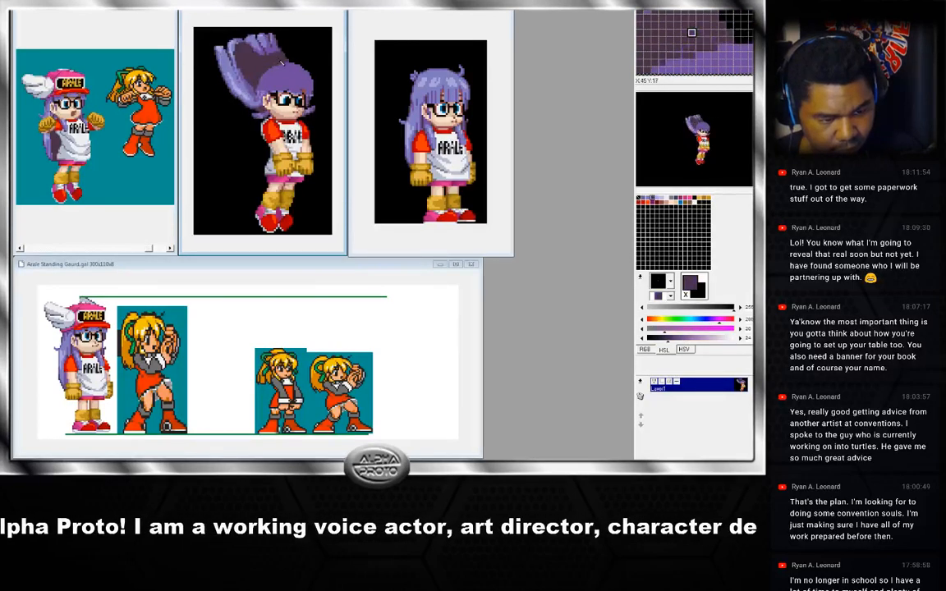
key(Left)
key(Right)
key(Left)
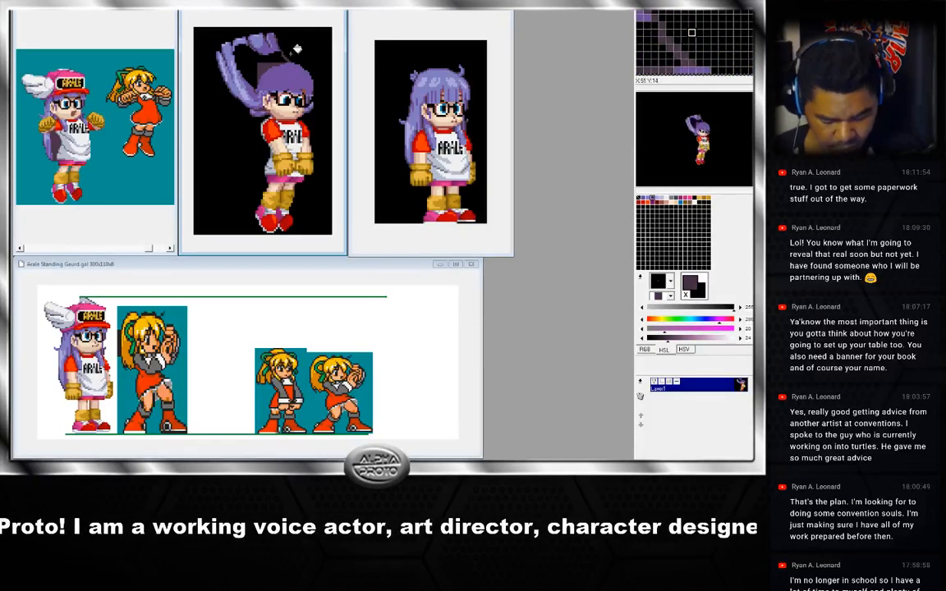
key(Right)
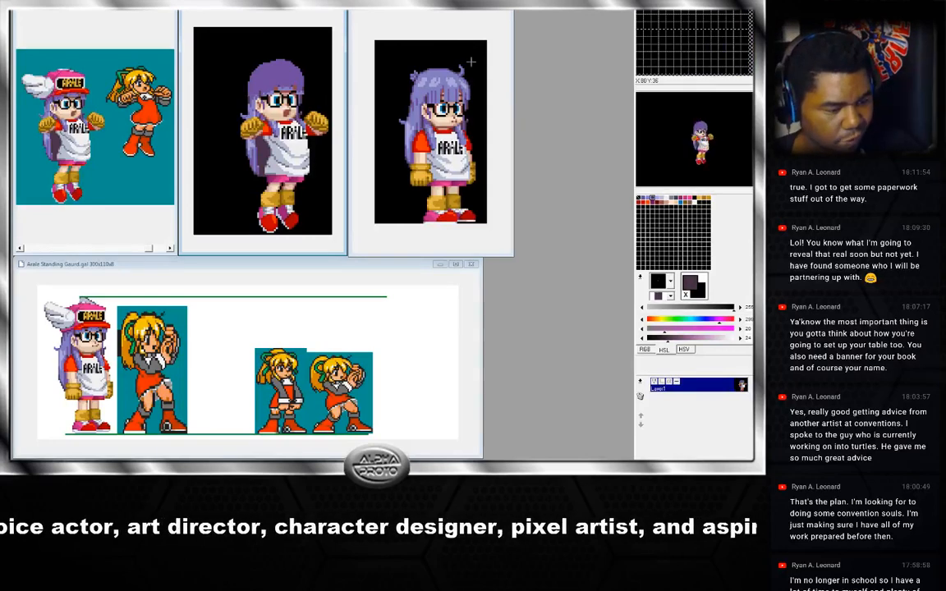
Copy the reworked head from the standing sprite and paste it over the hat on the middle jump frame, positioning it.
click(423, 54)
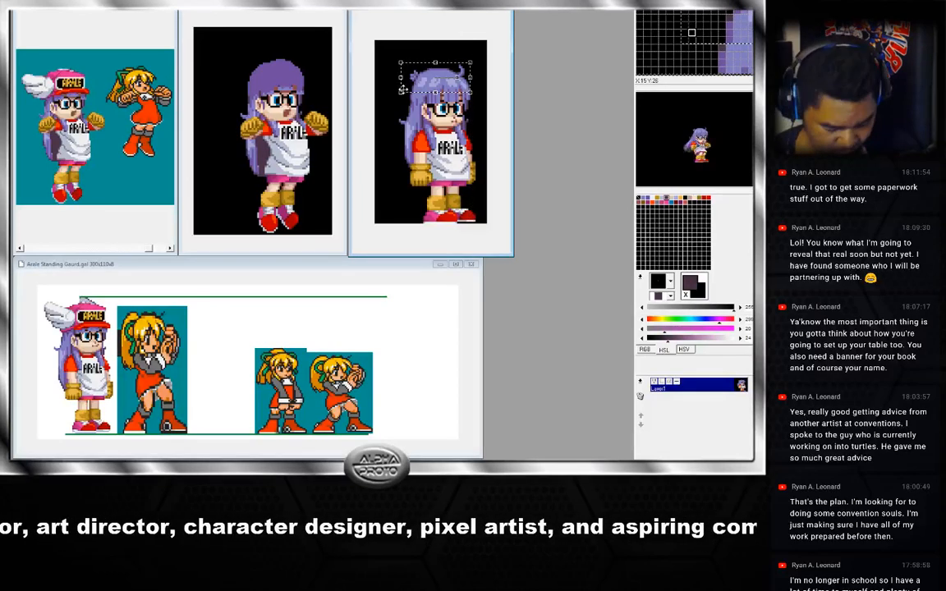
click(292, 13)
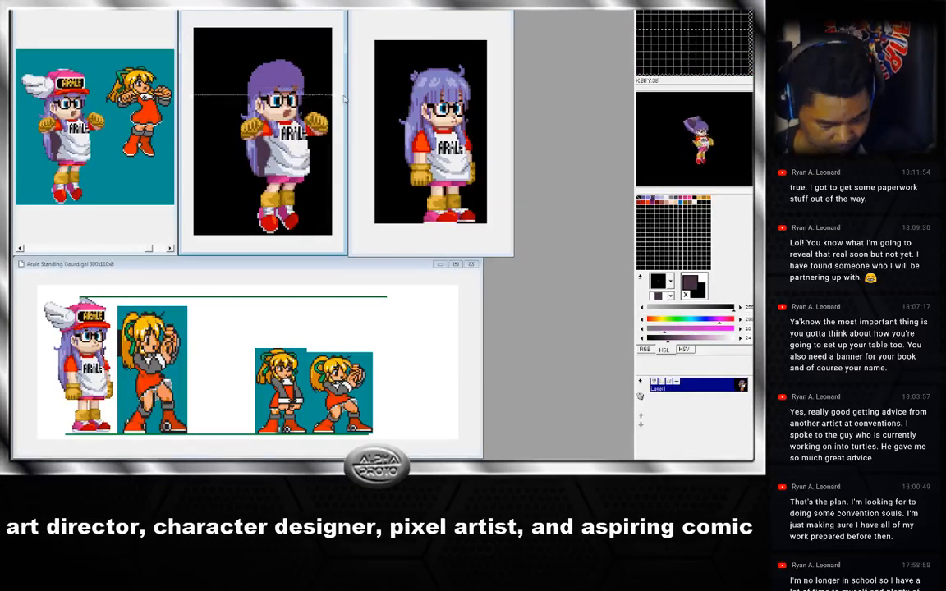
key(ctrl+v)
drag(314, 78, 293, 75)
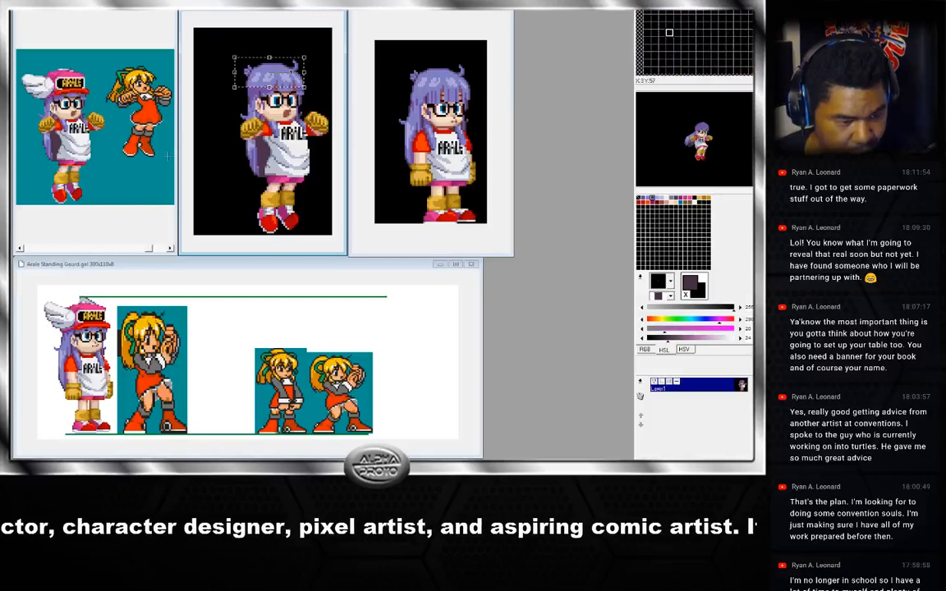
Sample the hair colours at several spots on the pasted head of the middle jump frame.
right_click(290, 83)
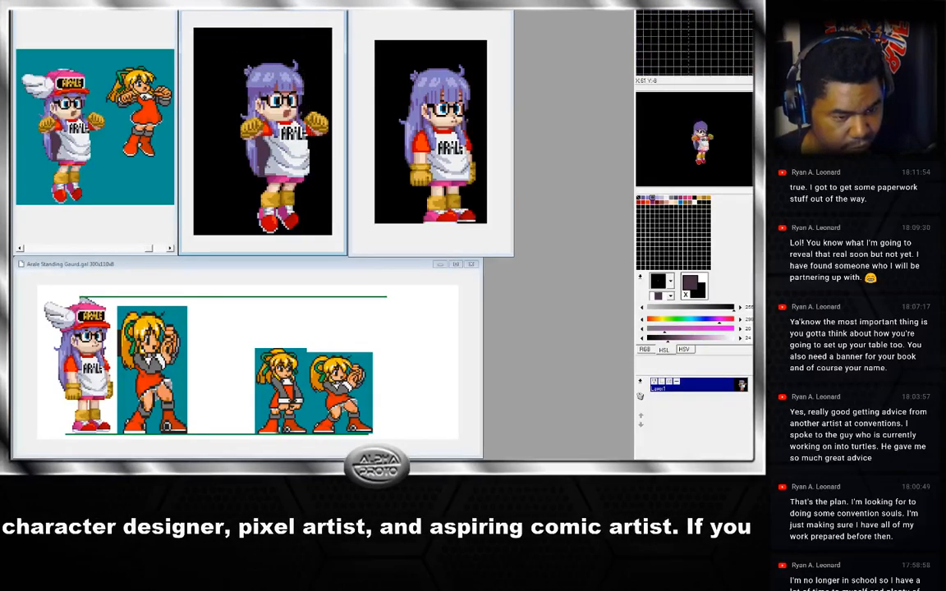
right_click(252, 90)
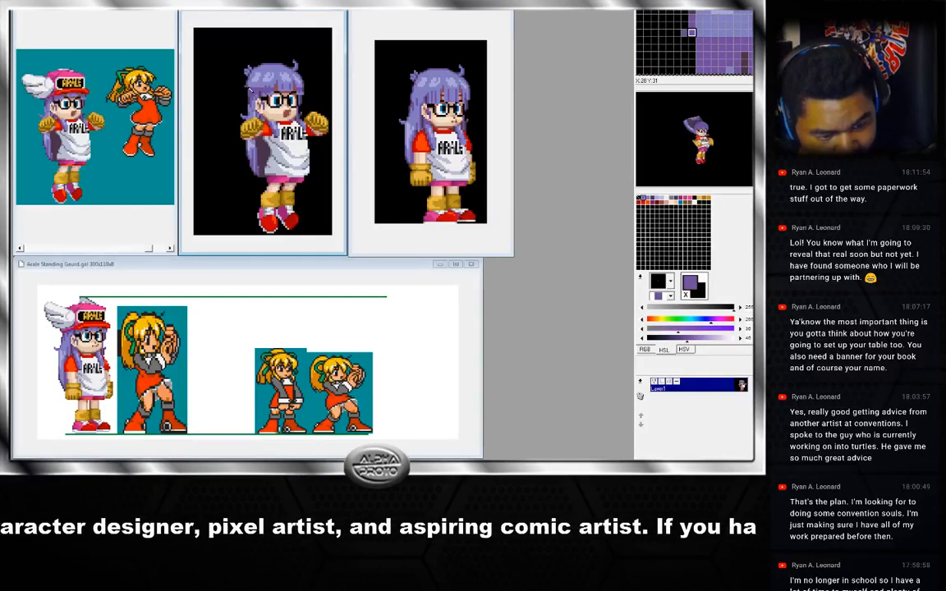
right_click(243, 72)
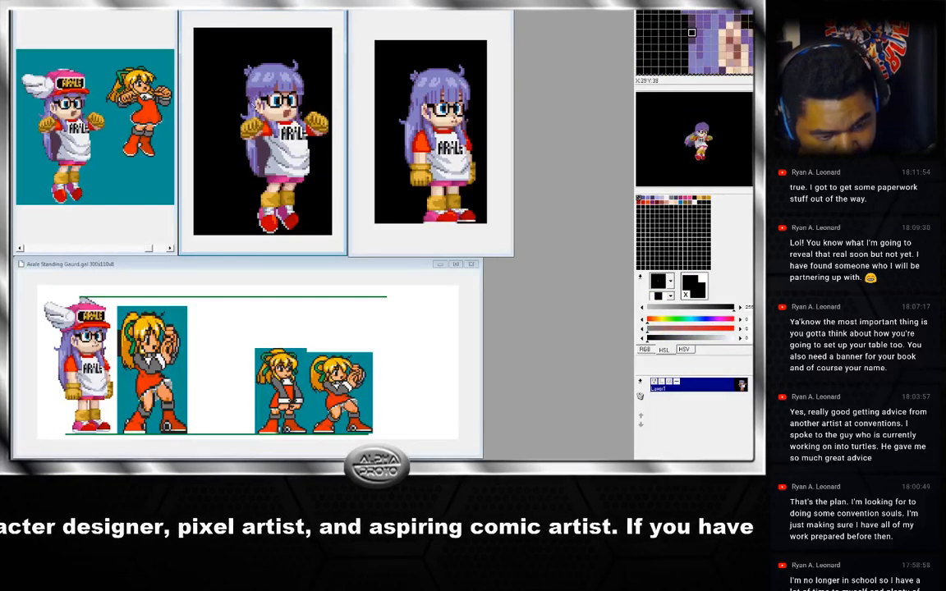
right_click(243, 69)
right_click(259, 85)
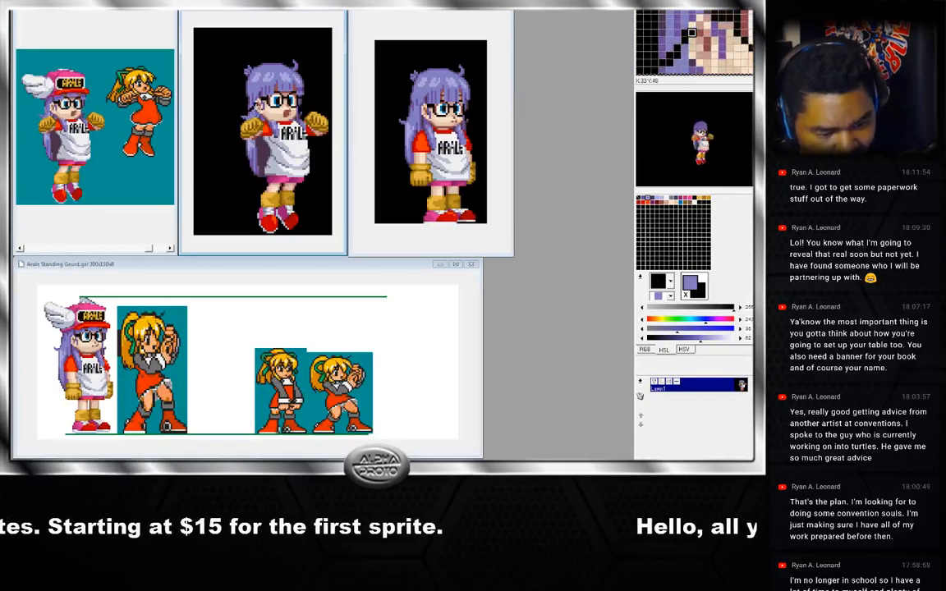
Adjust the pasted head's placement on the middle jump frame, undoing and redoing the moves.
drag(258, 106, 304, 94)
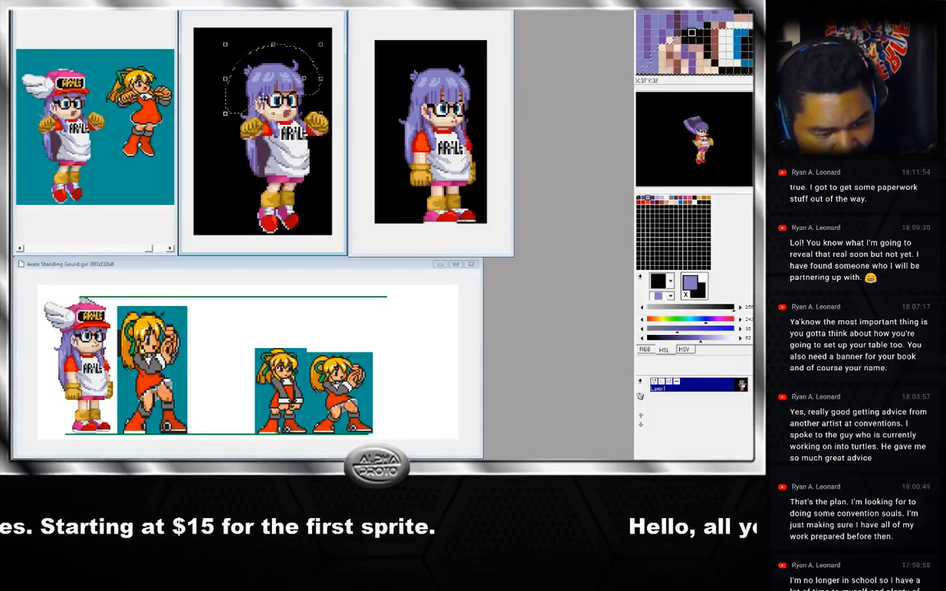
click(324, 100)
key(ctrl+z)
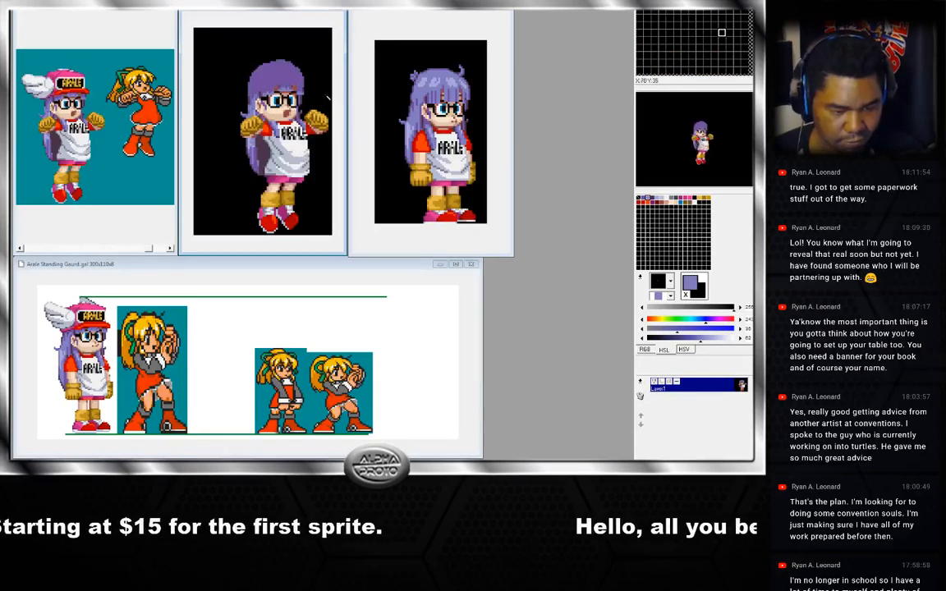
key(ctrl+z)
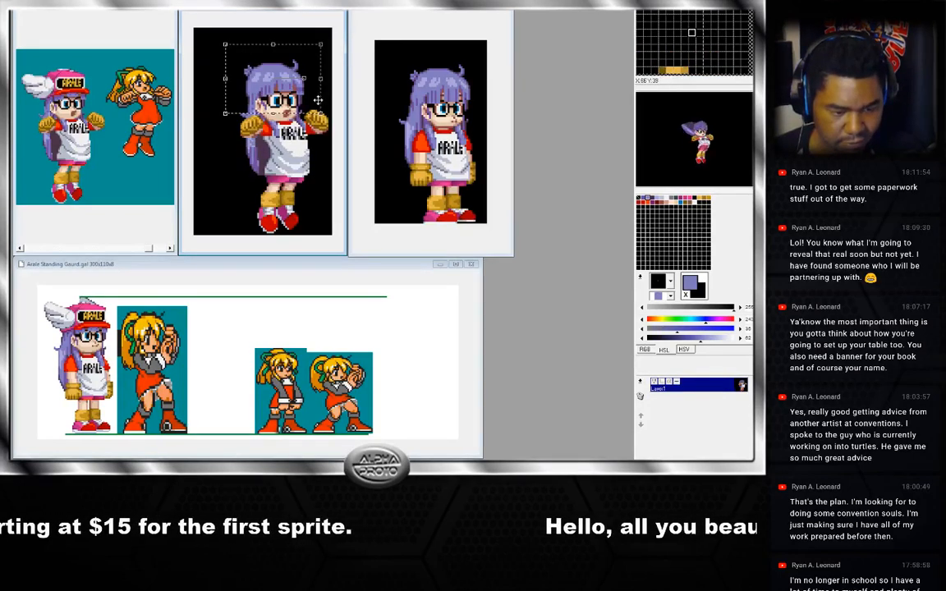
click(319, 101)
key(ctrl+z)
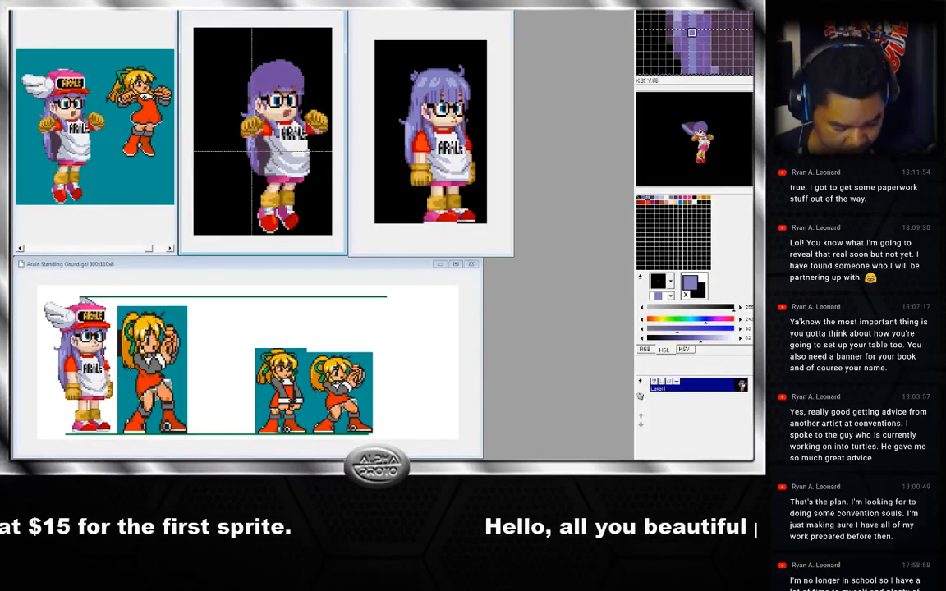
key(ctrl+y)
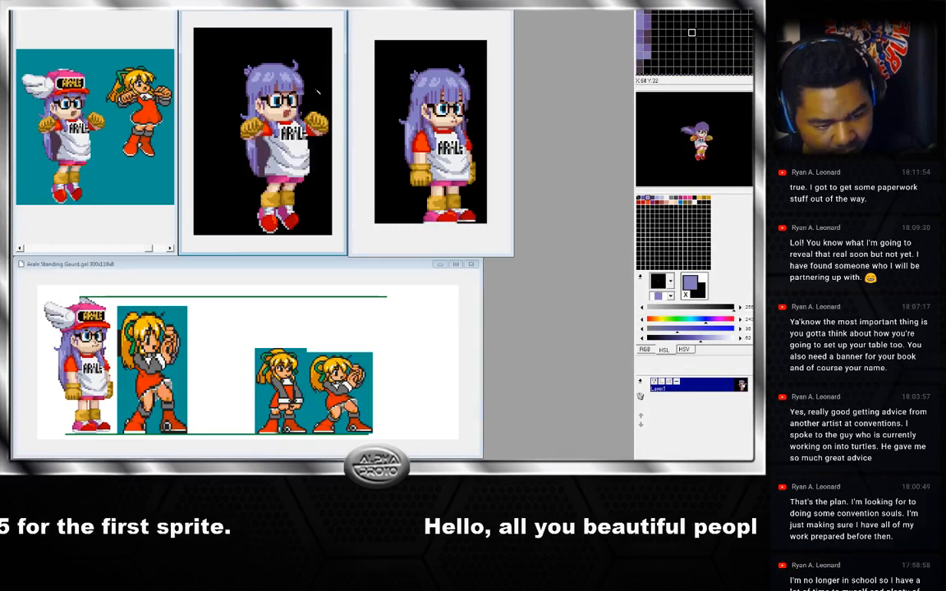
mouse_move(318, 91)
mouse_down()
mouse_move(238, 62)
mouse_move(318, 92)
mouse_up()
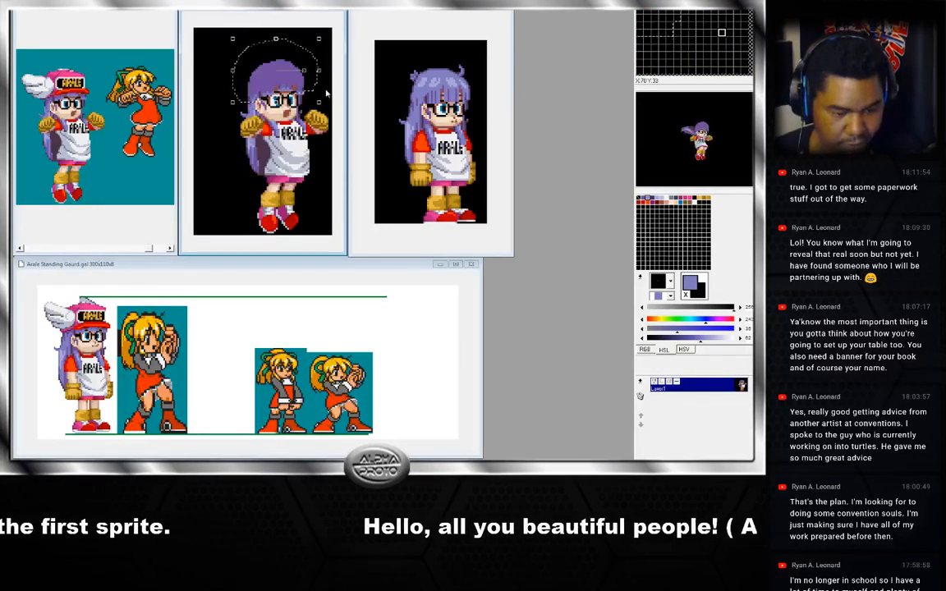
click(324, 97)
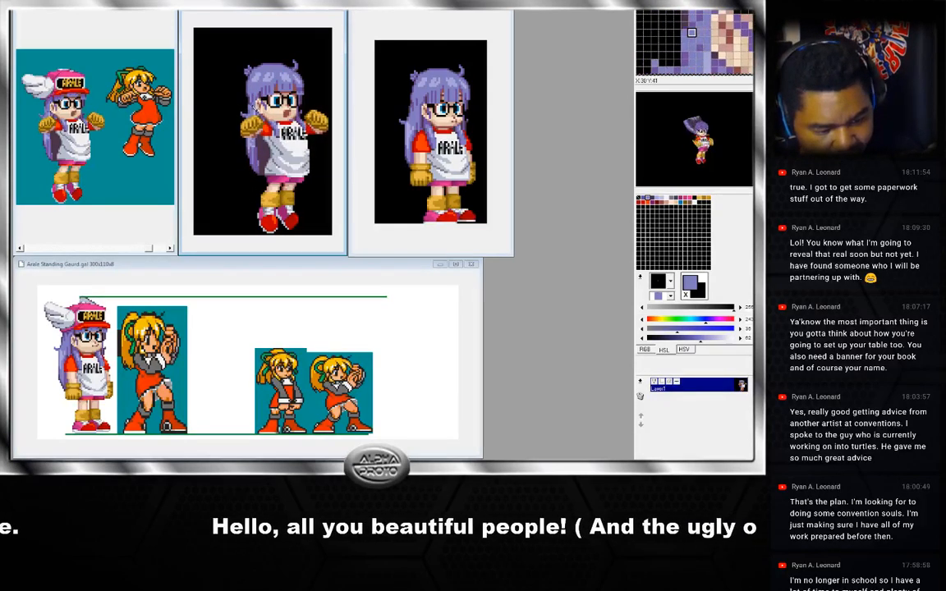
Sample a hair colour, then flip between neighbouring jump frames to compare the heads.
right_click(247, 106)
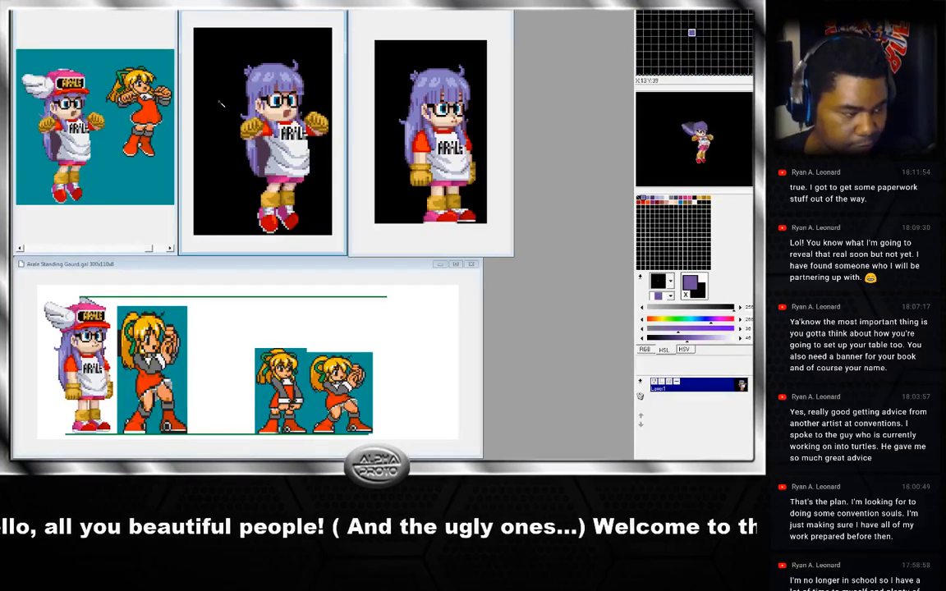
key(Right)
key(Right)
key(Right)
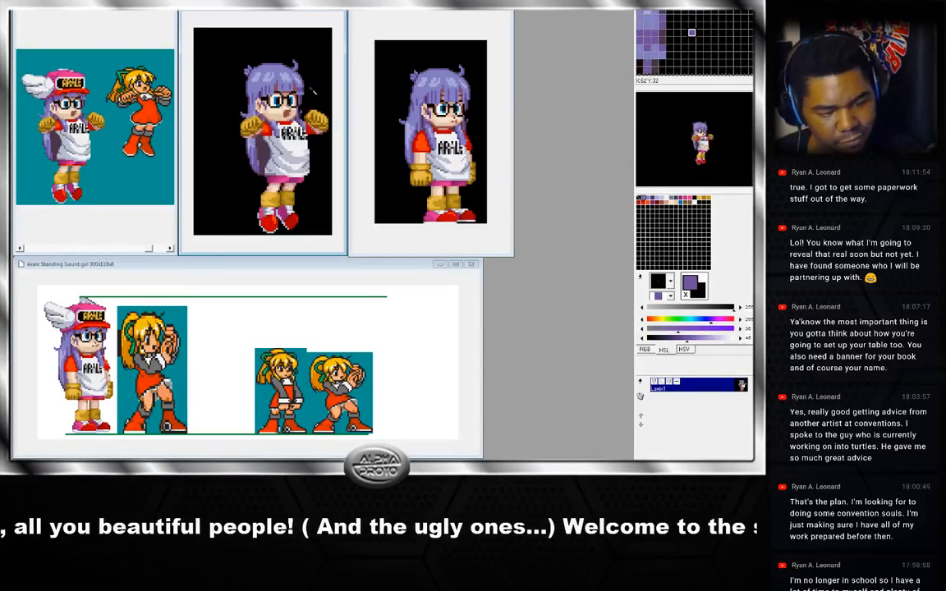
key(Left)
key(Right)
key(Right)
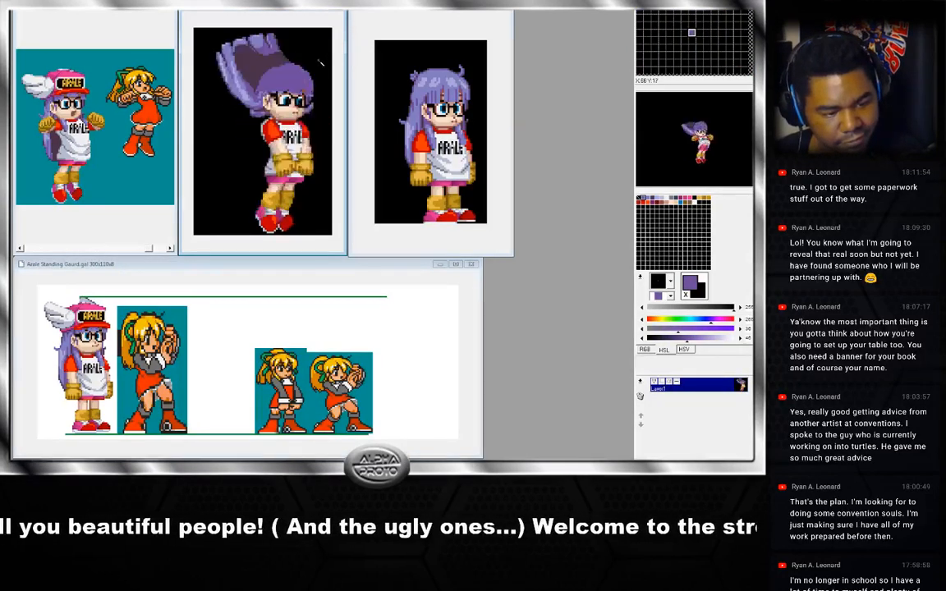
key(Left)
key(Left)
key(Left)
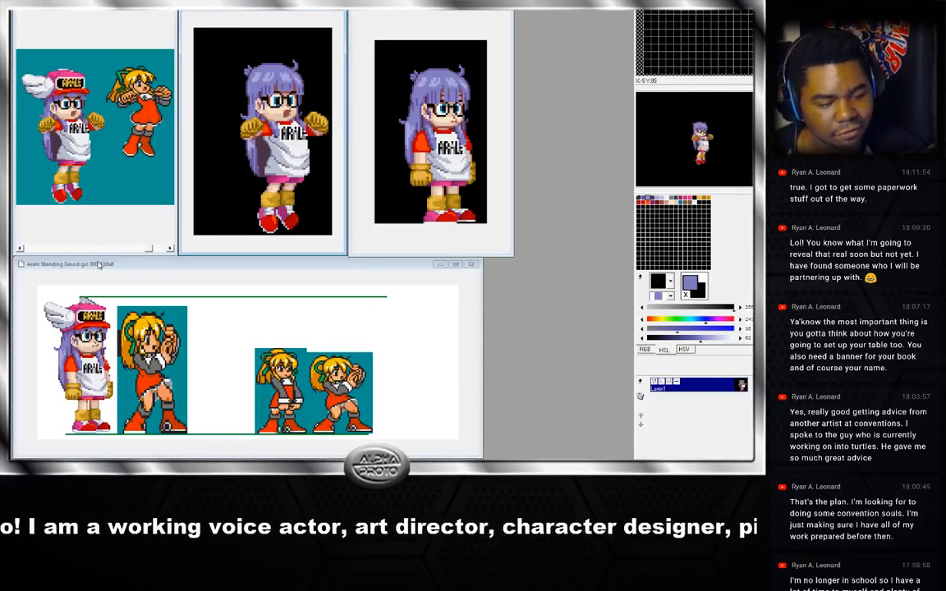
Maximize the jump frame window and step back and forth through the frames.
double_click(290, 14)
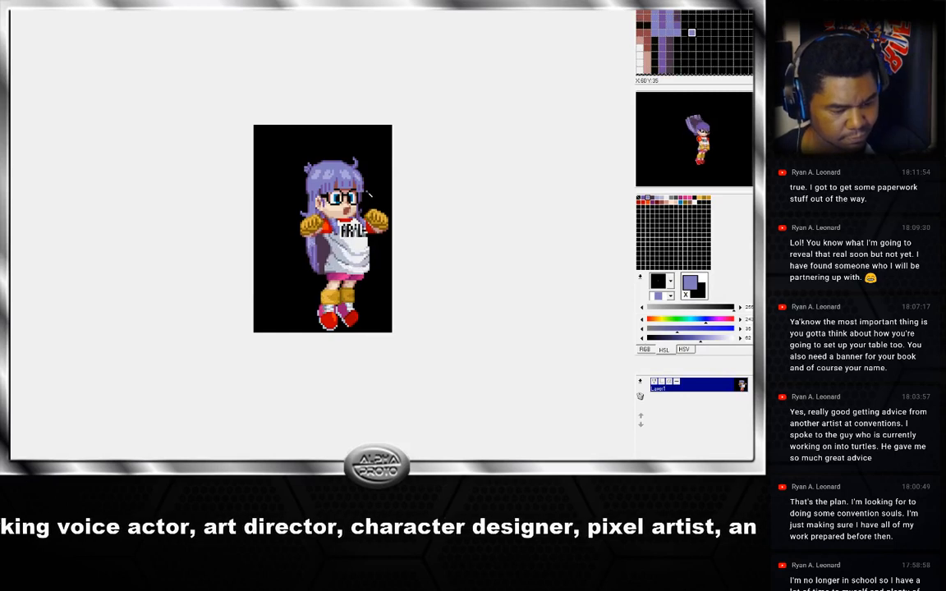
key(Right)
key(Left)
key(Right)
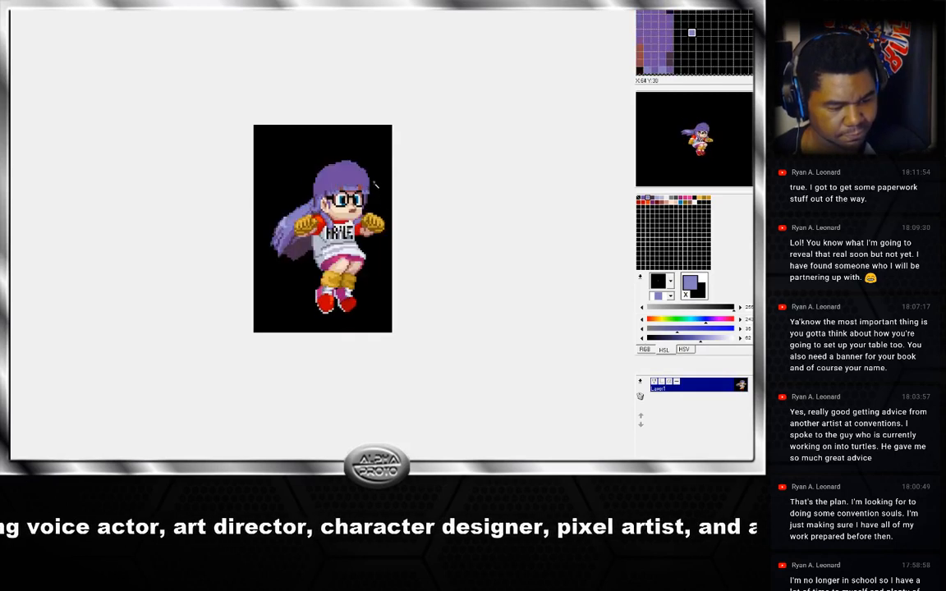
key(Right)
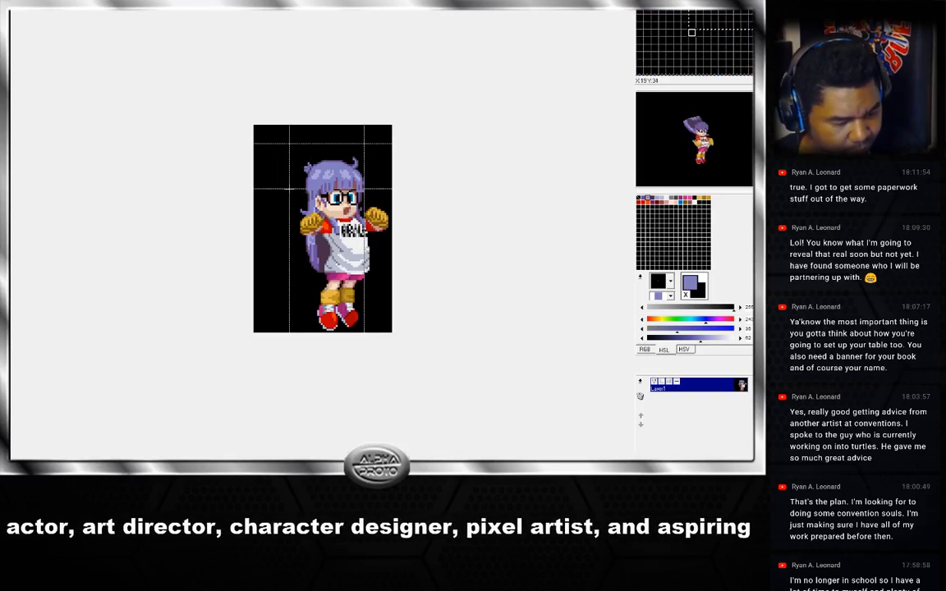
Select the reworked head, then paste it over the next jump frame and position it.
drag(363, 144, 289, 189)
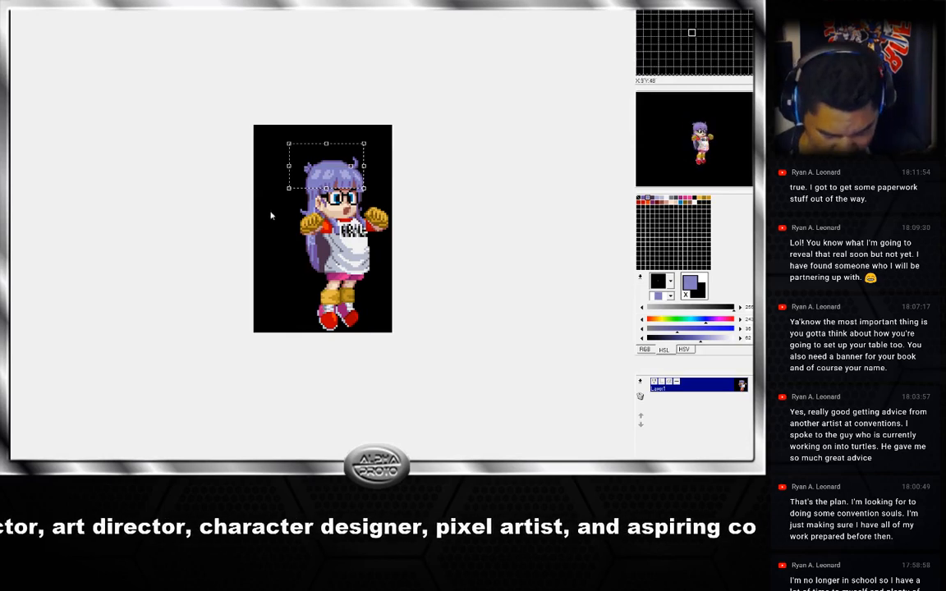
click(271, 213)
key(Right)
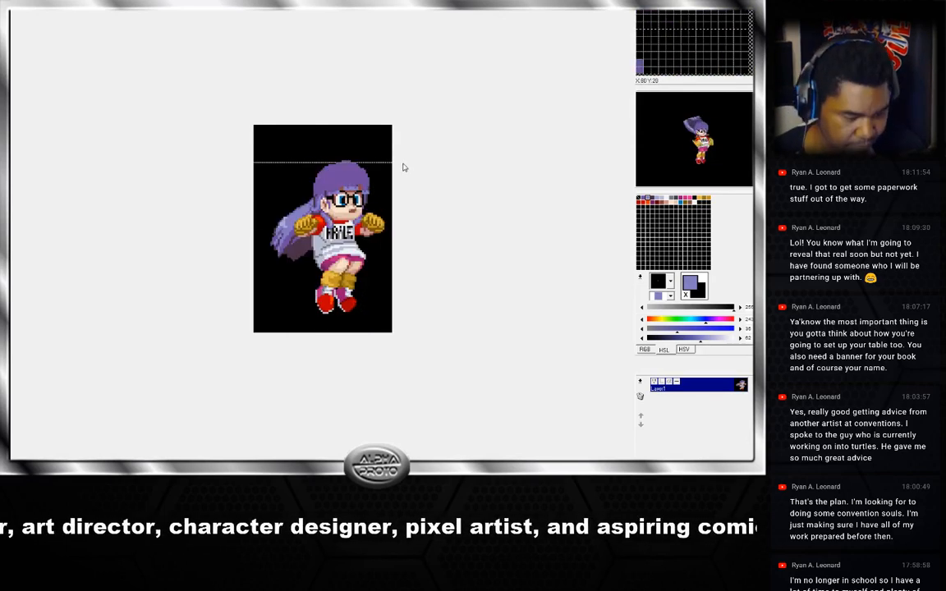
key(ctrl+v)
drag(351, 176, 358, 178)
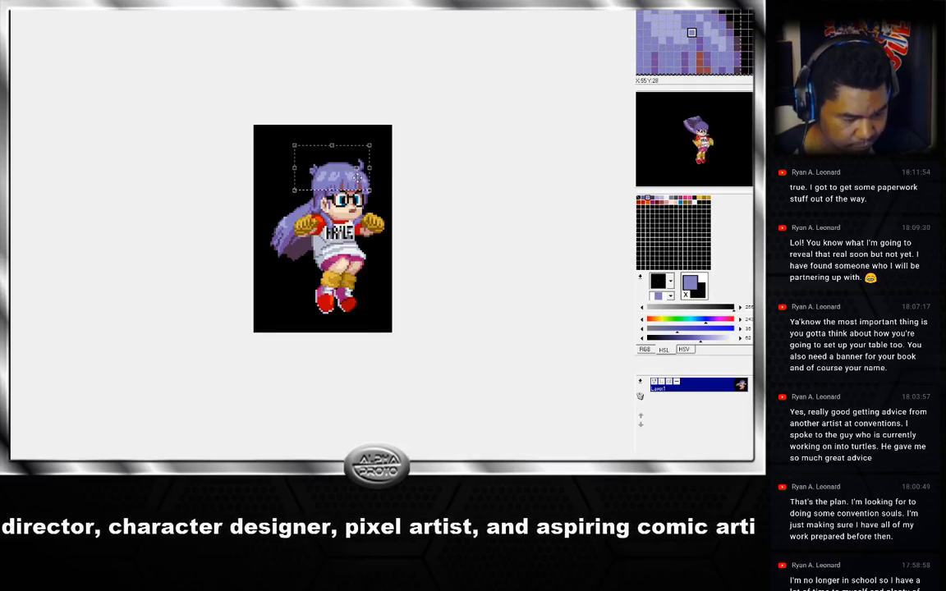
click(379, 160)
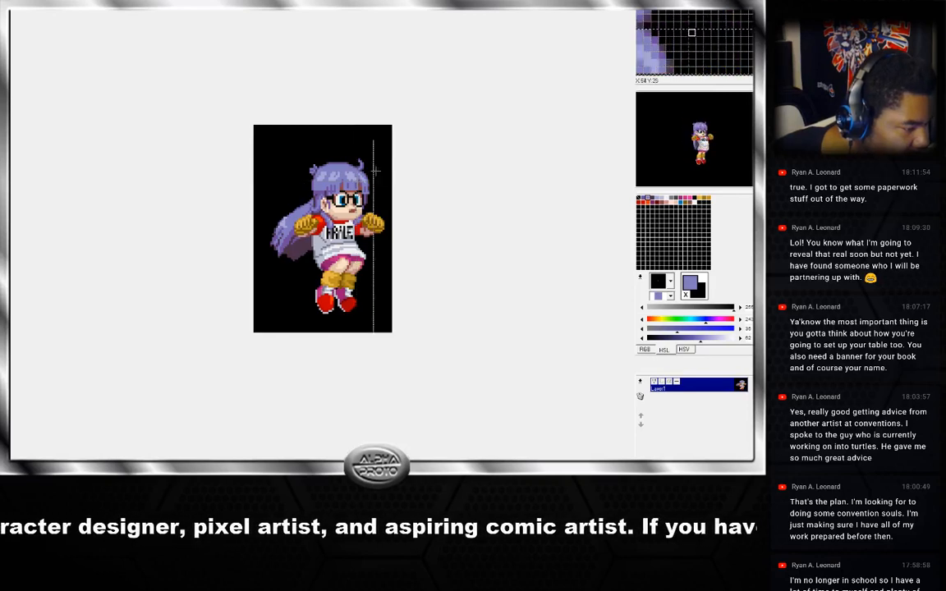
Paste the reworked head onto the following jump frame with the trailing hair and nudge it into place.
key(Right)
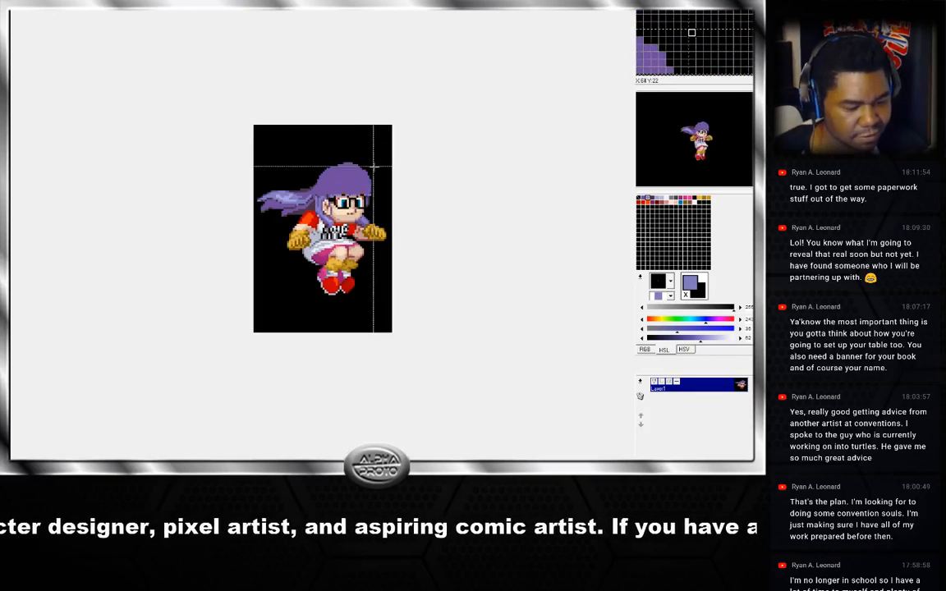
key(ctrl+v)
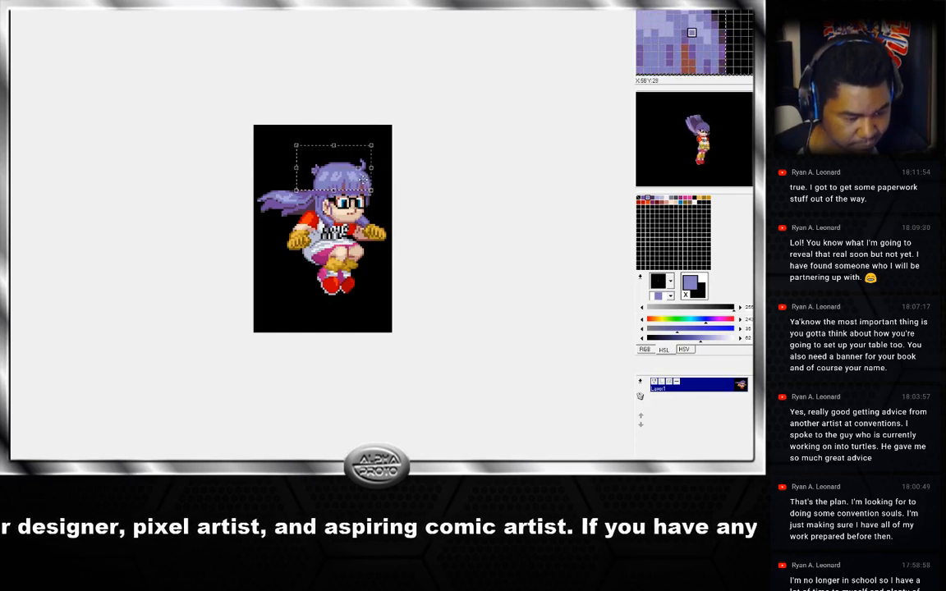
drag(361, 179, 363, 181)
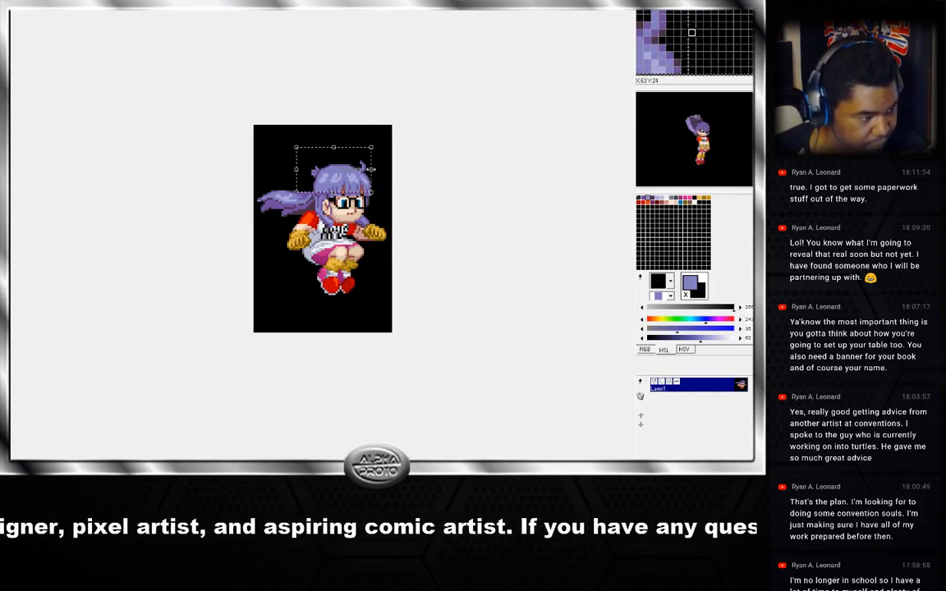
right_click(367, 170)
Return to the previous jump frame and paste the reworked head again, nudging its position.
key(Left)
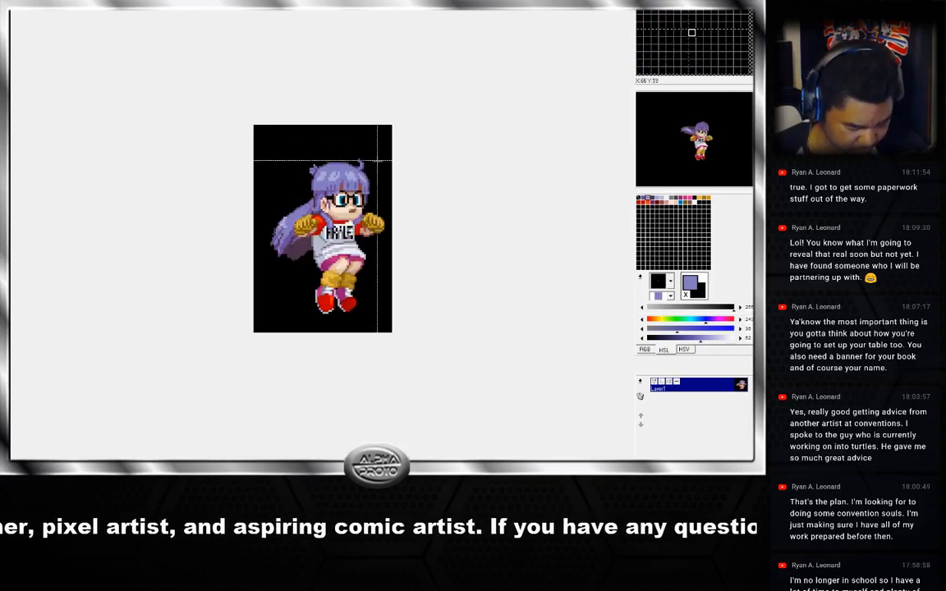
key(Right)
key(Left)
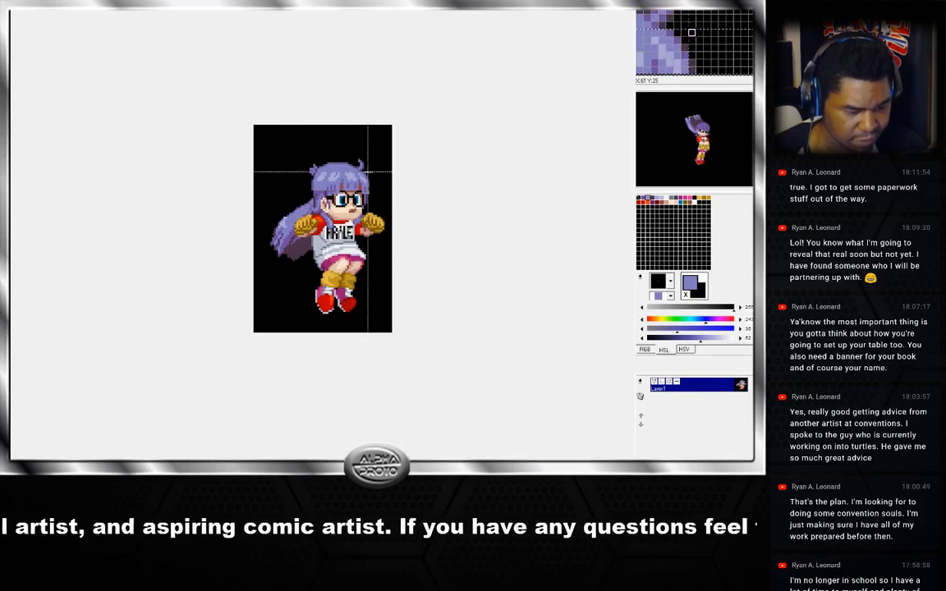
key(ctrl+v)
drag(359, 183, 357, 179)
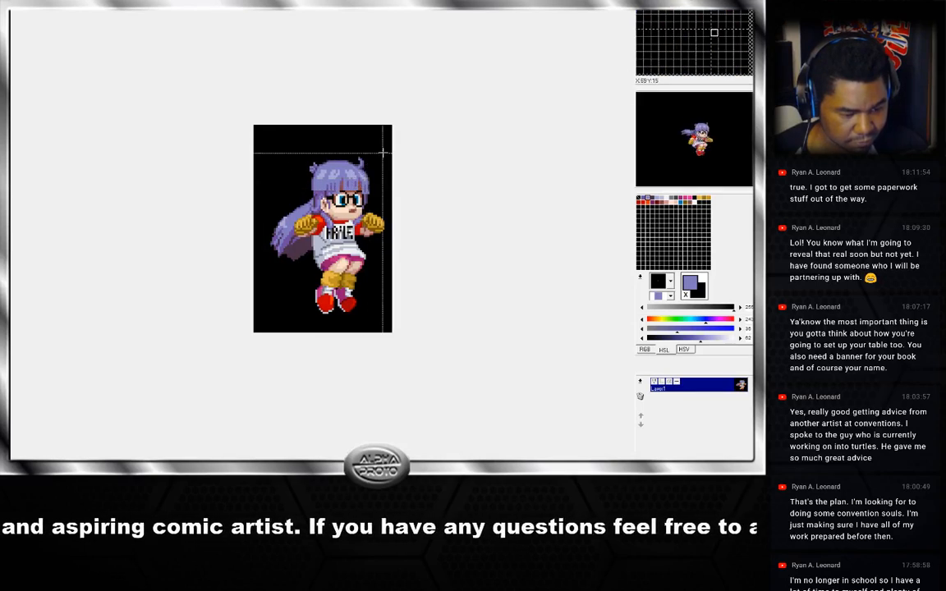
Flip back and forth through the jump frames to check the pasted heads in sequence.
key(Right)
key(Right)
key(Right)
key(Right)
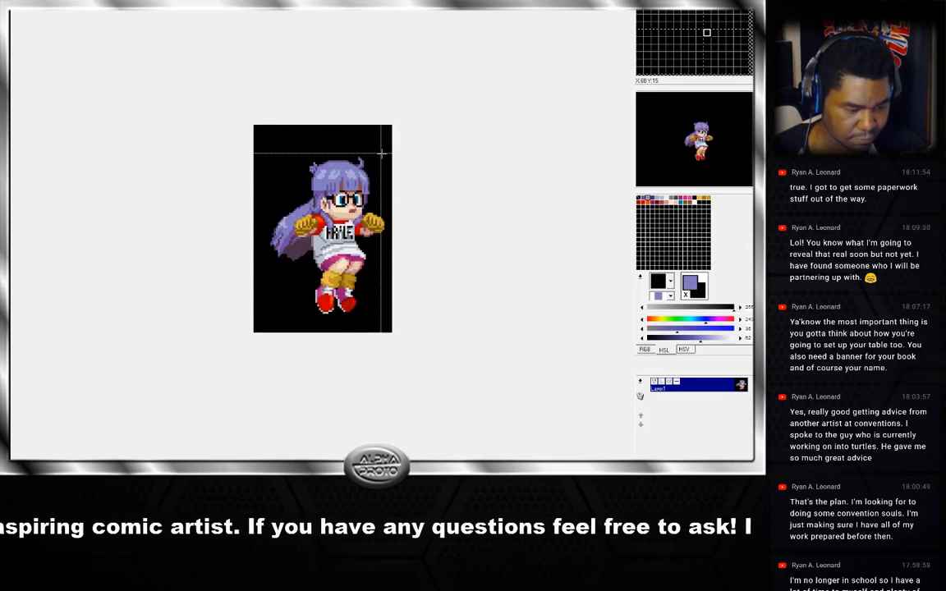
key(Right)
key(Right)
key(Right)
key(Right)
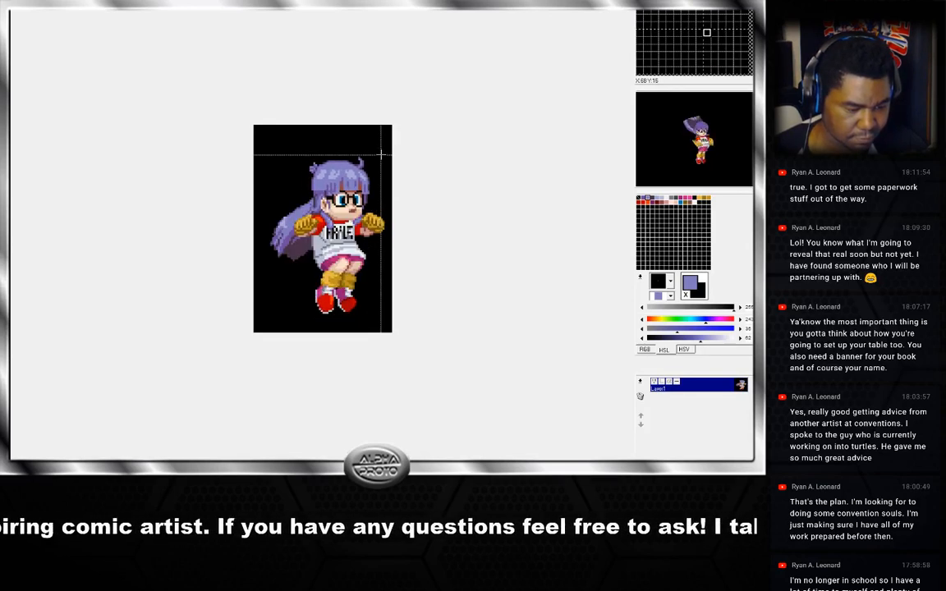
key(Left)
key(Right)
key(Left)
key(Right)
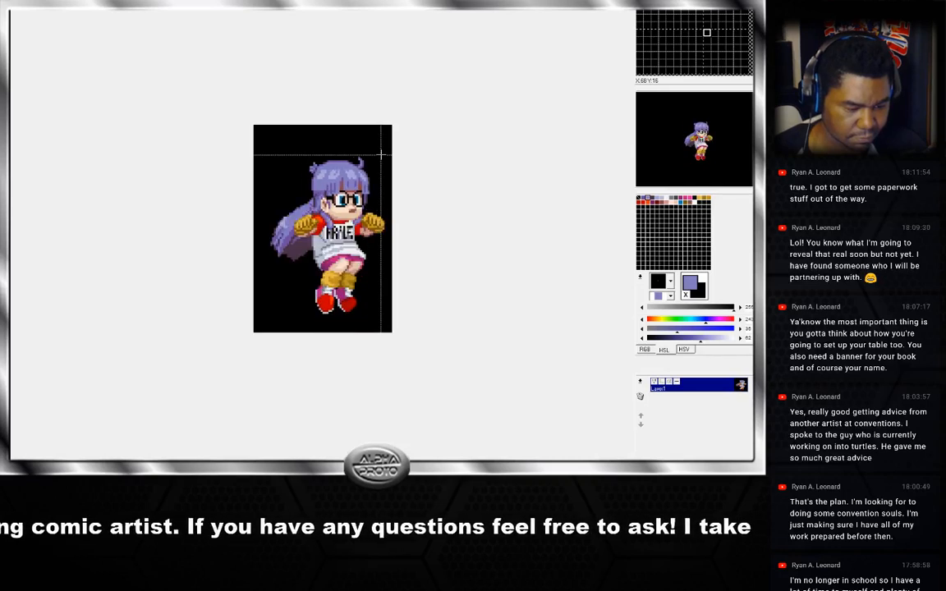
key(Right)
key(Right)
key(Left)
Flip back and forth through all the jump frames to compare the reworked heads across the animation.
key(Left)
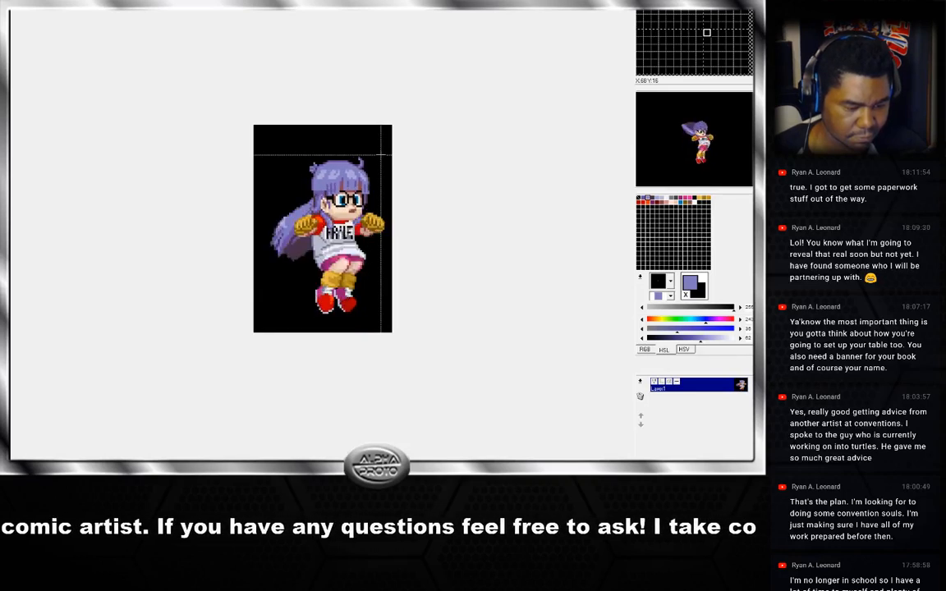
key(Left)
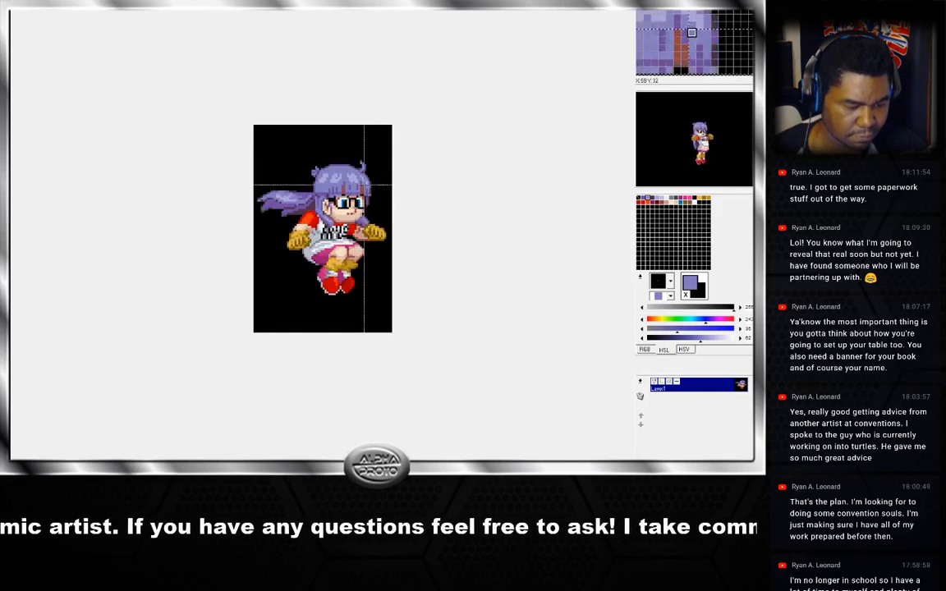
key(Right)
key(Right)
key(Right)
key(Left)
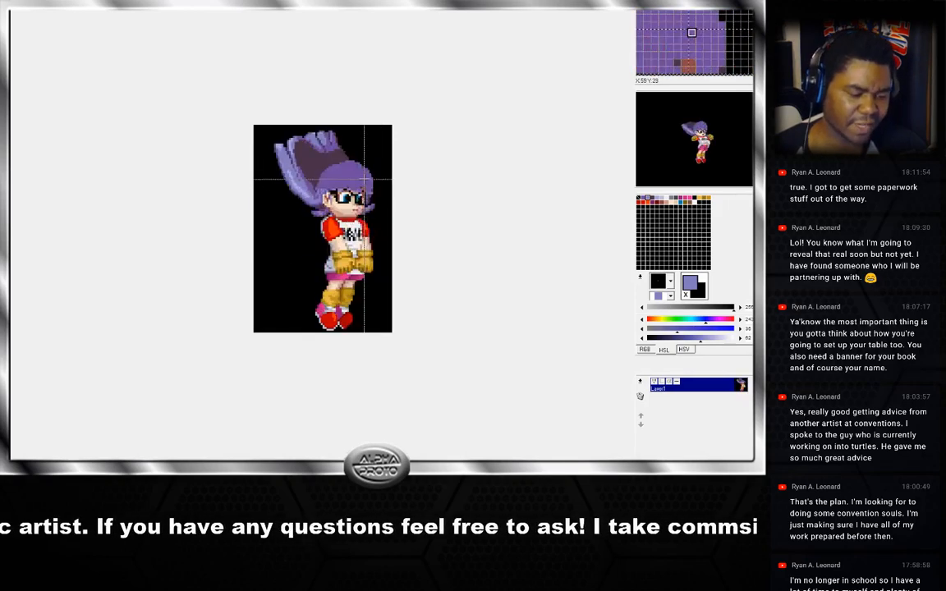
key(Right)
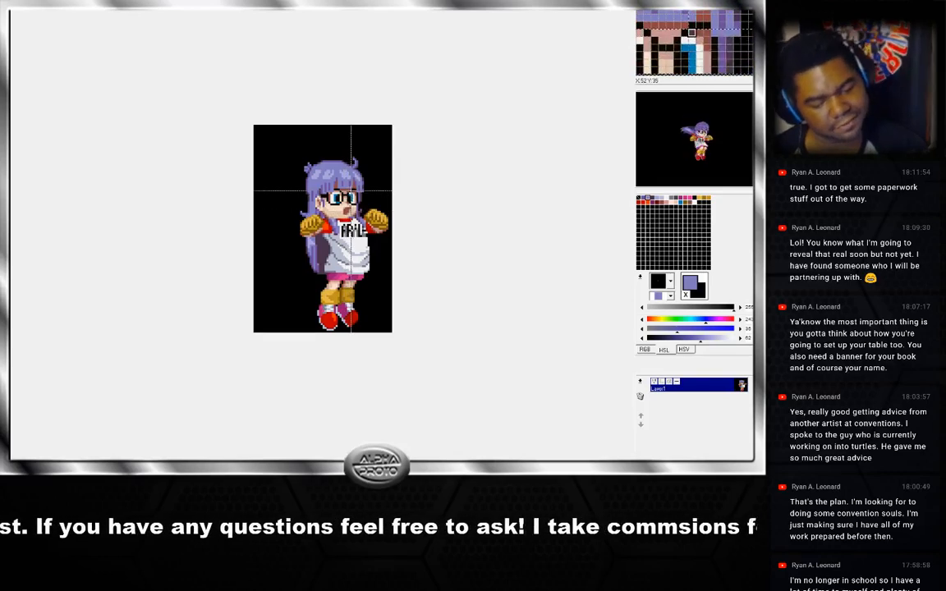
key(Right)
key(Right)
key(Right)
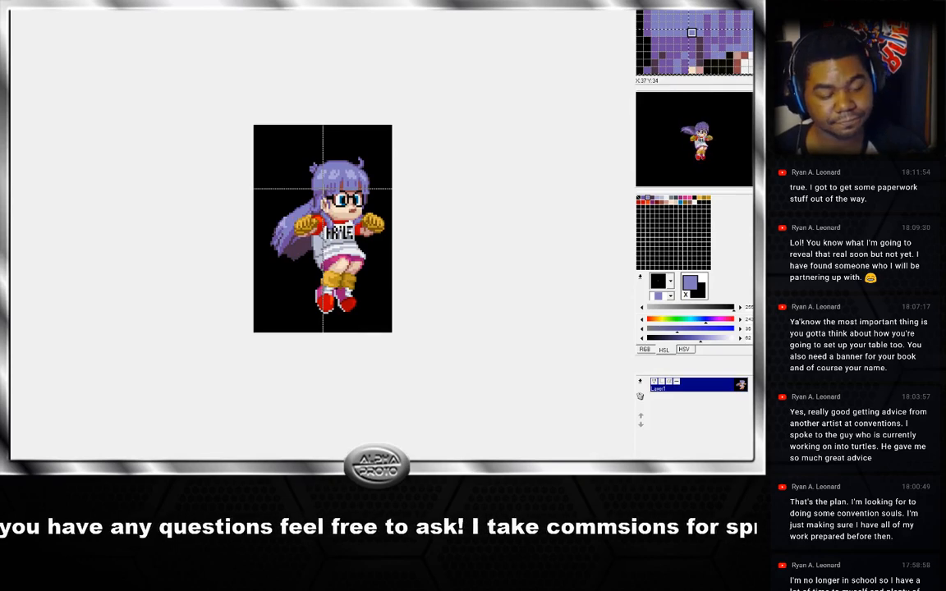
key(Left)
key(Right)
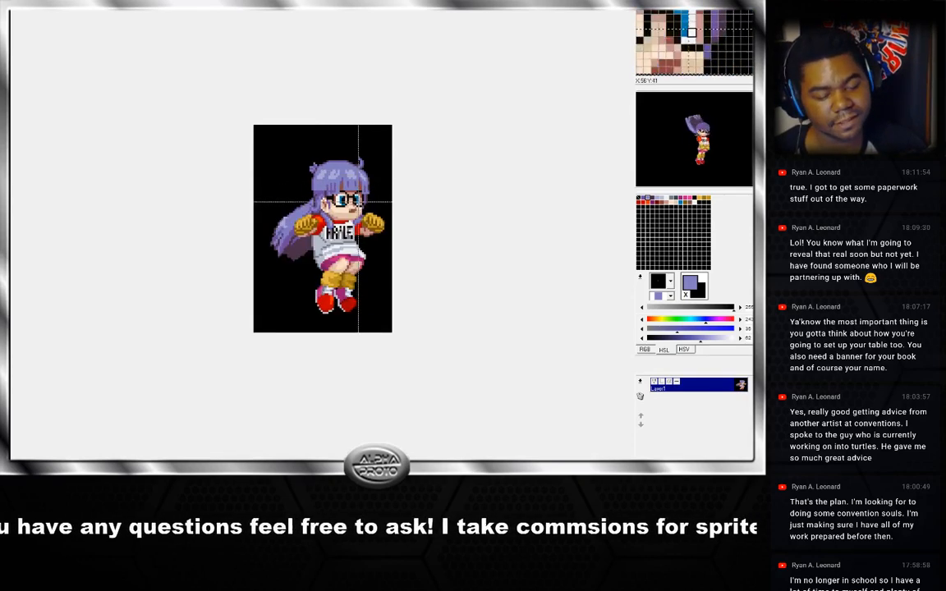
key(Right)
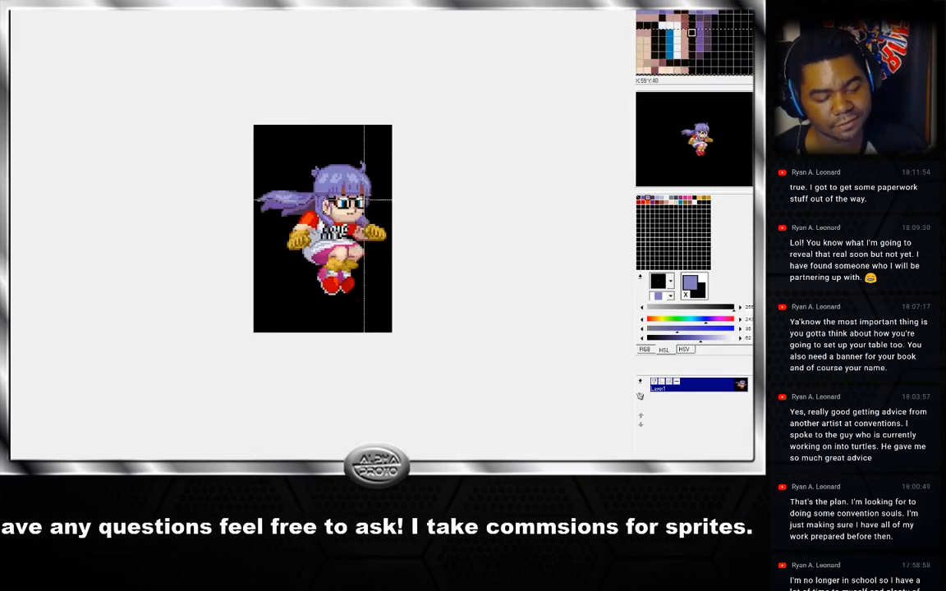
key(Right)
key(Left)
key(Right)
key(Right)
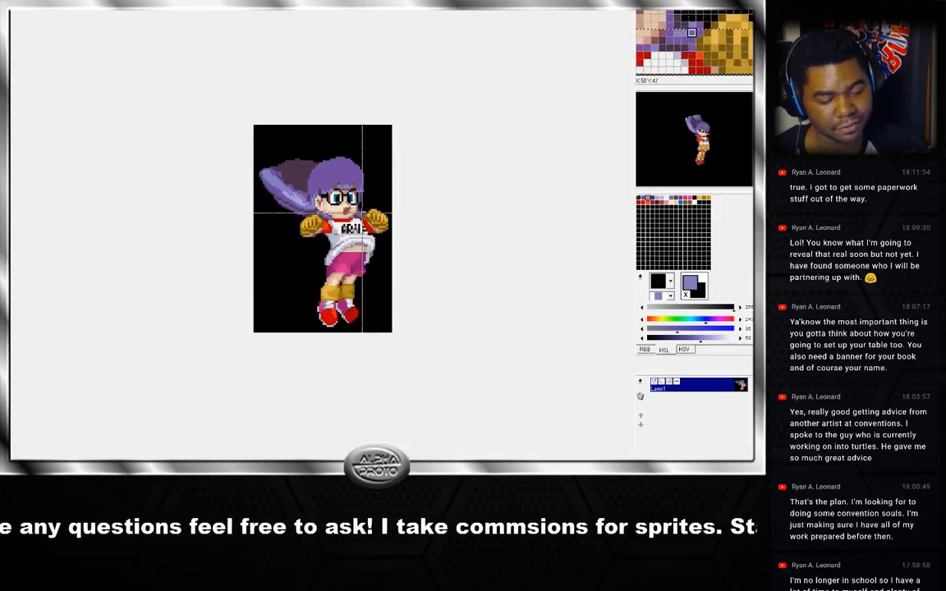
key(Right)
key(Right)
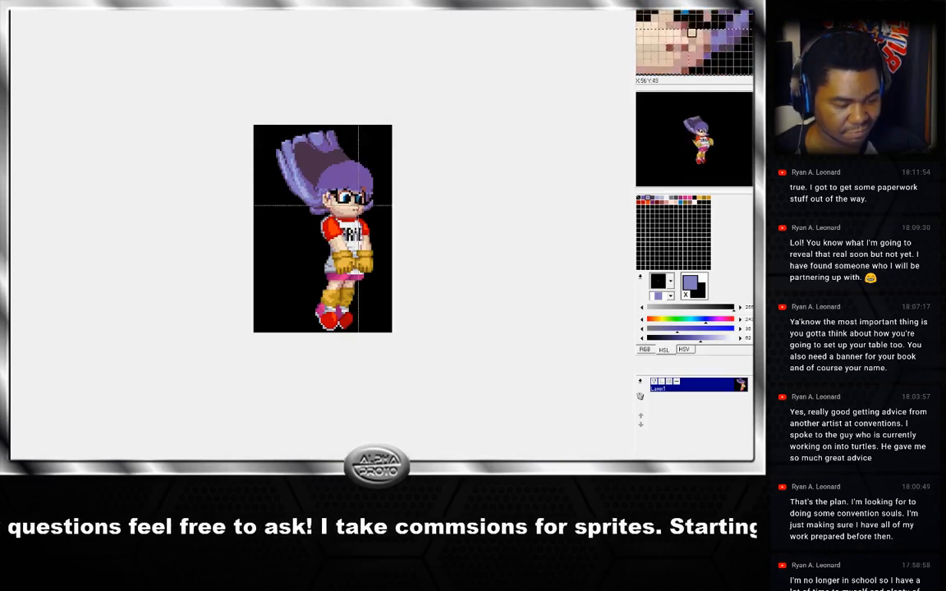
key(Right)
key(Right)
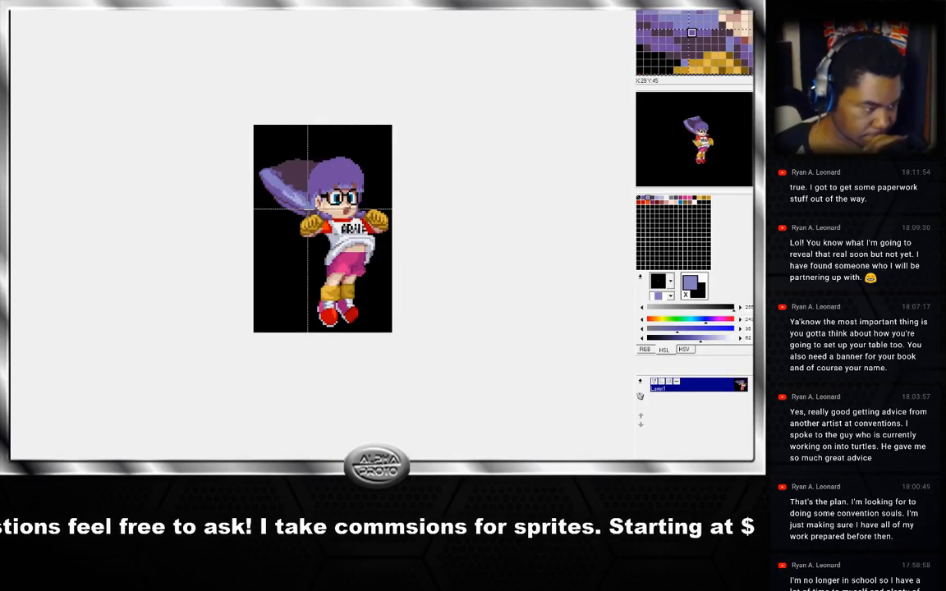
key(Right)
key(Left)
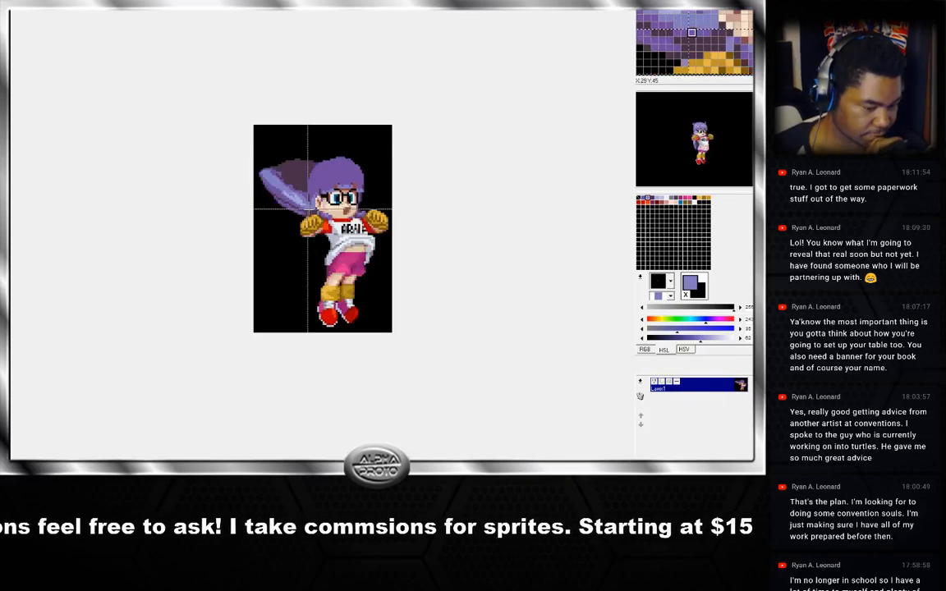
key(Left)
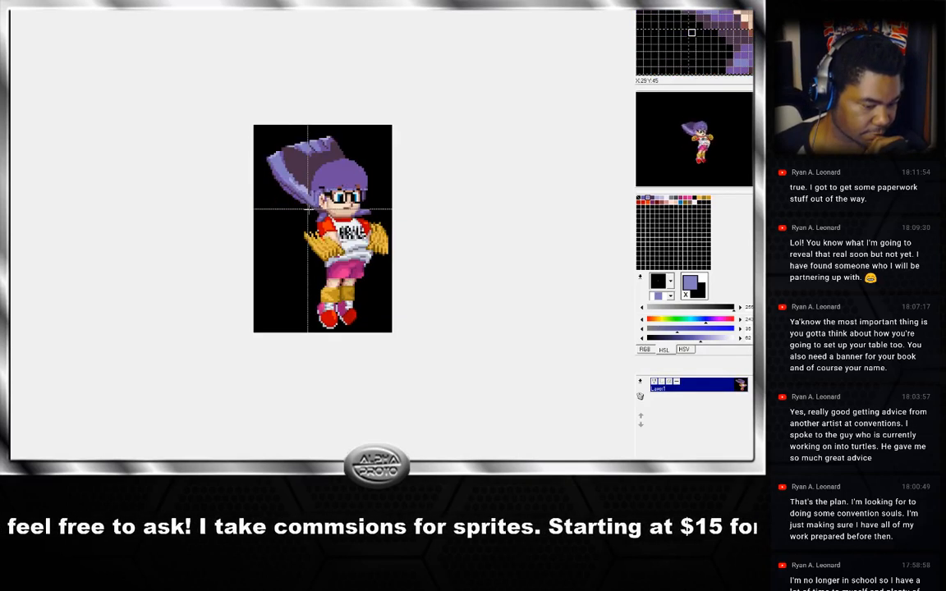
key(Left)
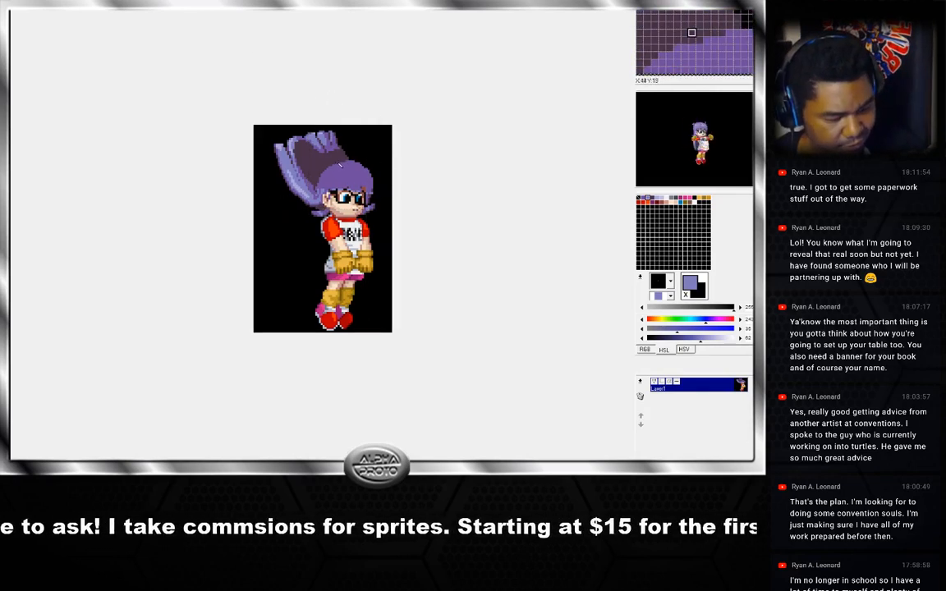
key(Right)
key(Right)
key(Right)
key(Right)
key(Right)
key(Right)
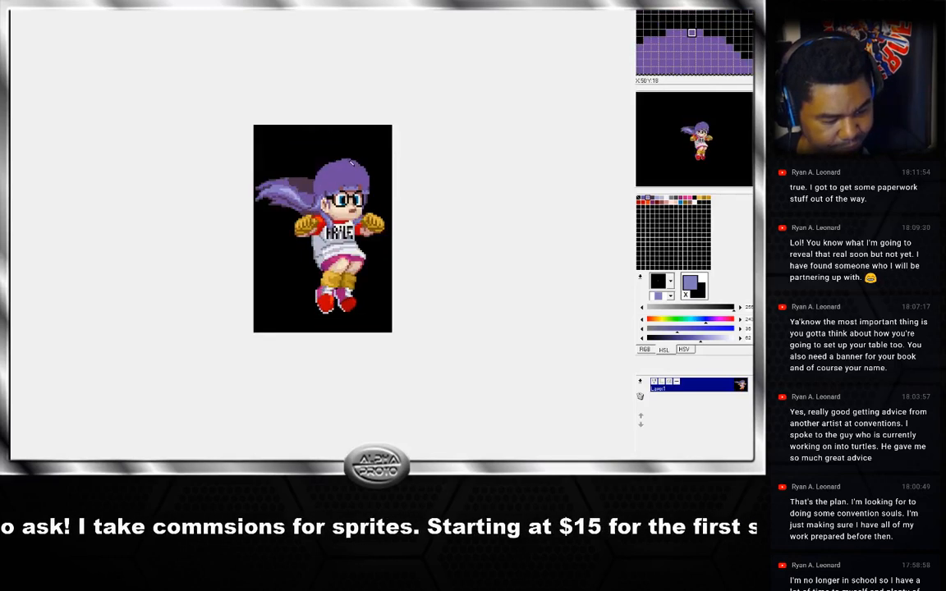
key(Right)
key(Right)
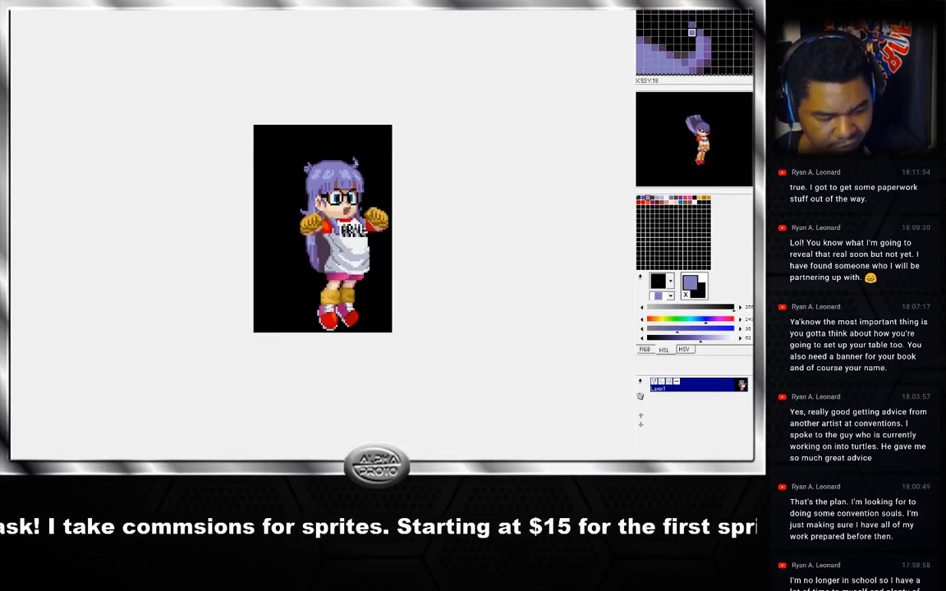
key(Right)
key(Right)
key(Right)
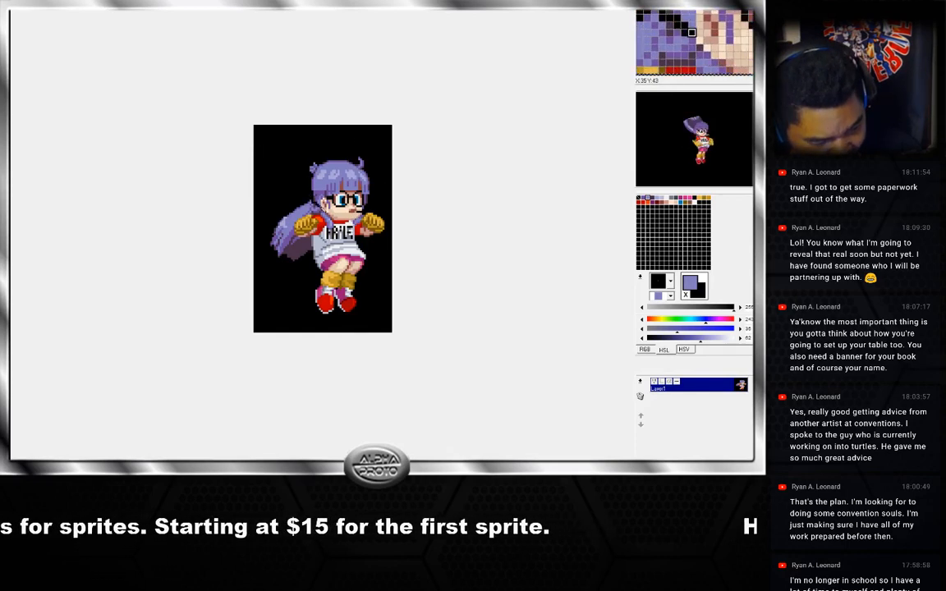
Try to select and nudge the reworked head on the current jump frame, undoing the moves.
drag(321, 210, 340, 211)
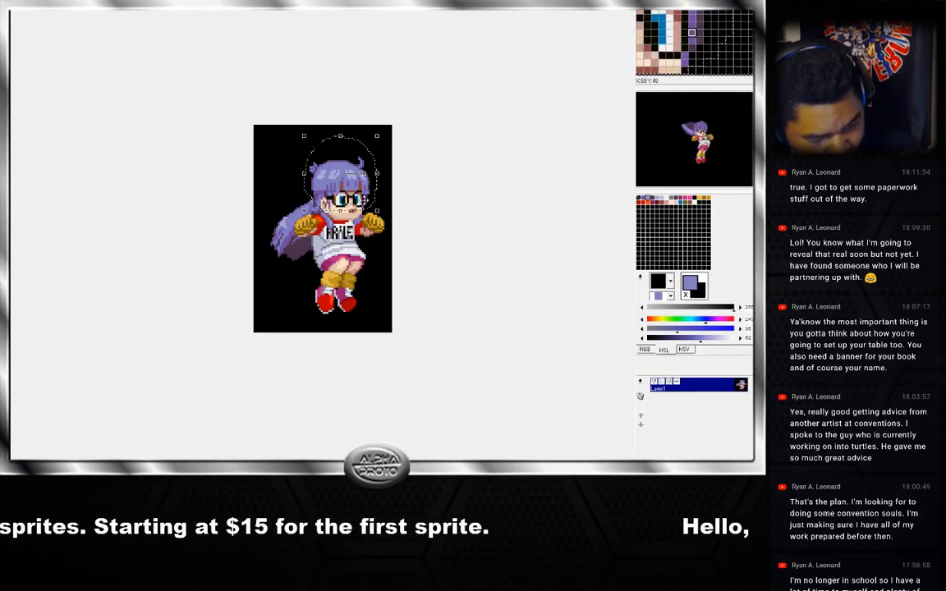
click(366, 207)
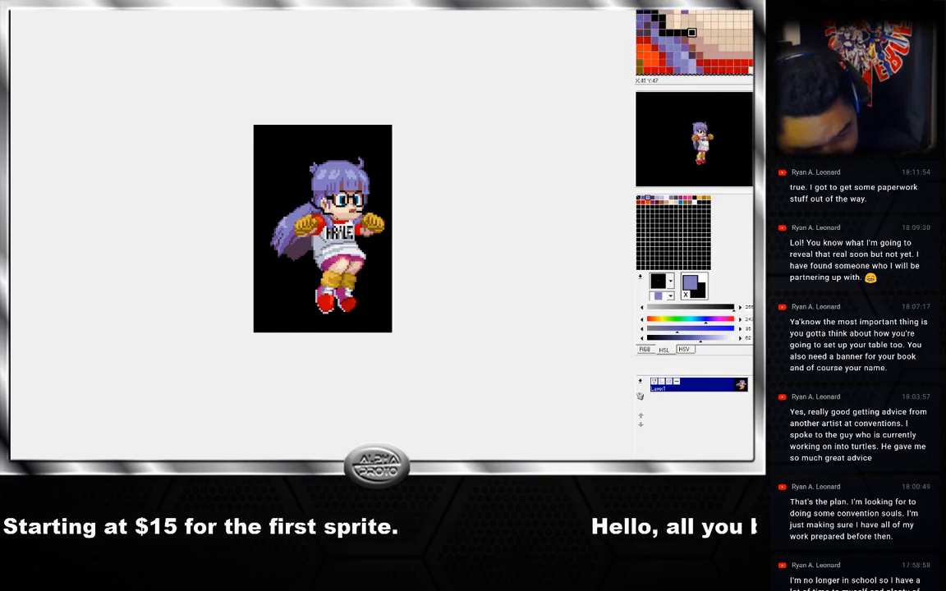
drag(333, 210, 367, 181)
key(ctrl+d)
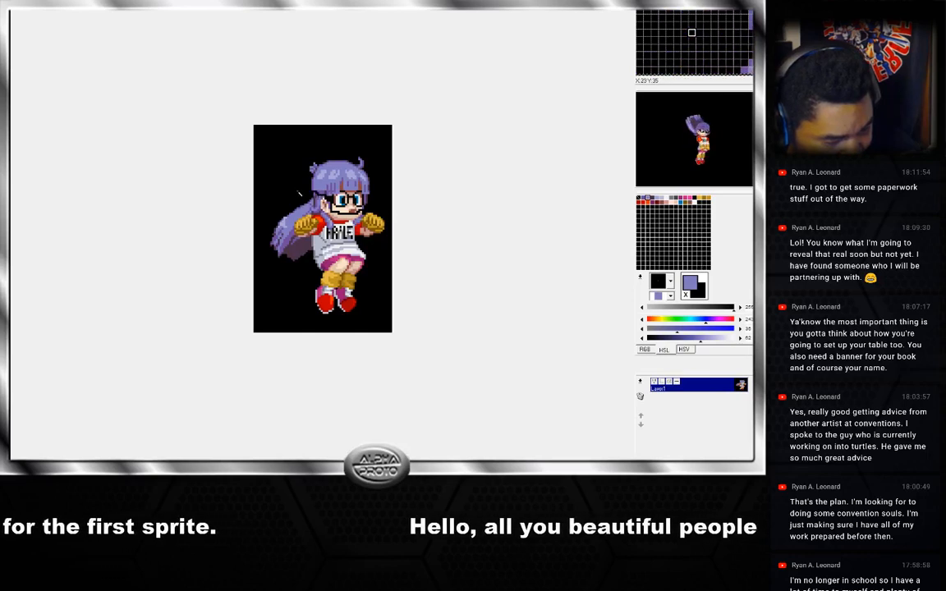
key(ctrl+z)
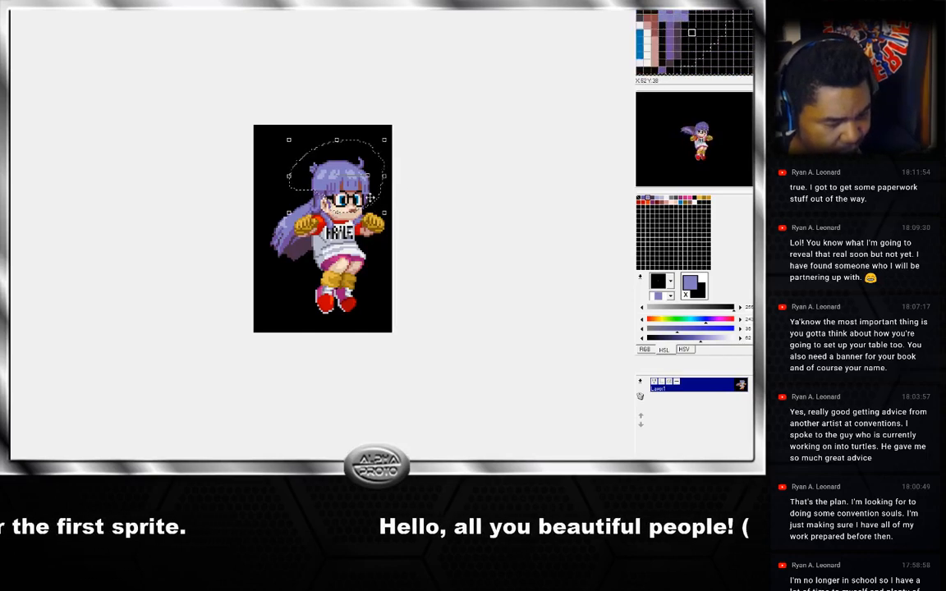
drag(370, 199, 371, 200)
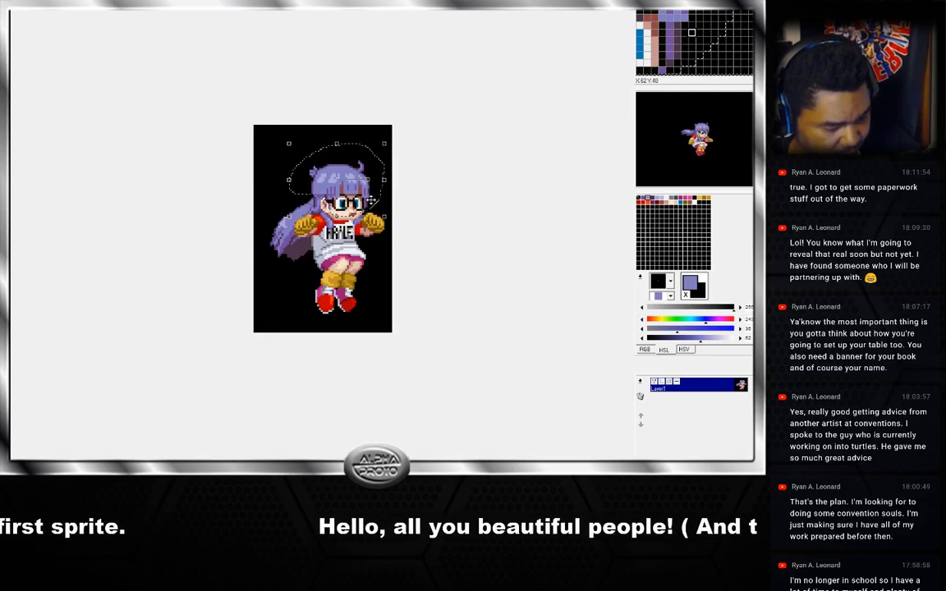
key(ctrl+z)
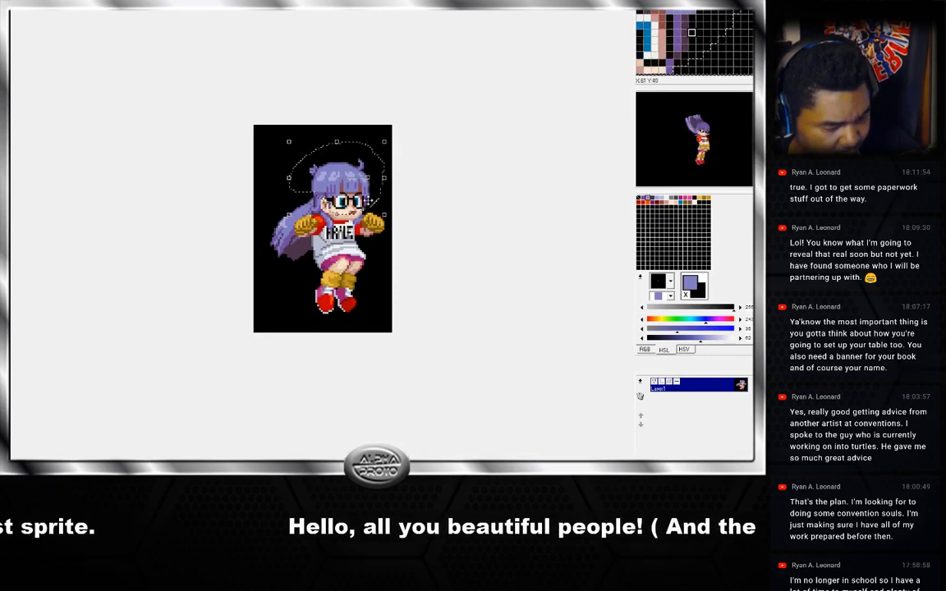
click(390, 193)
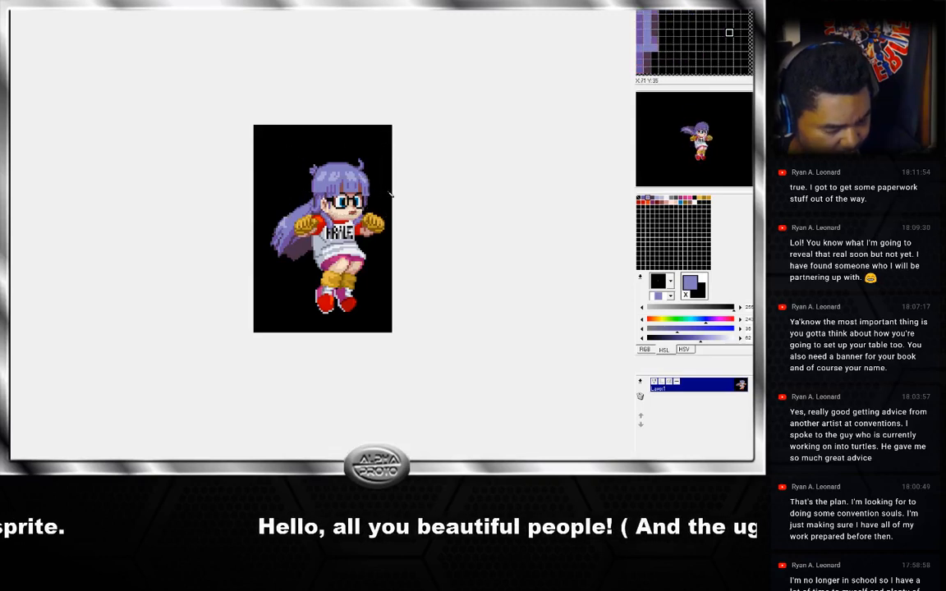
Toggle between neighbouring jump frames, sampling the hair colours on the head to check the transitions.
key(Left)
key(Right)
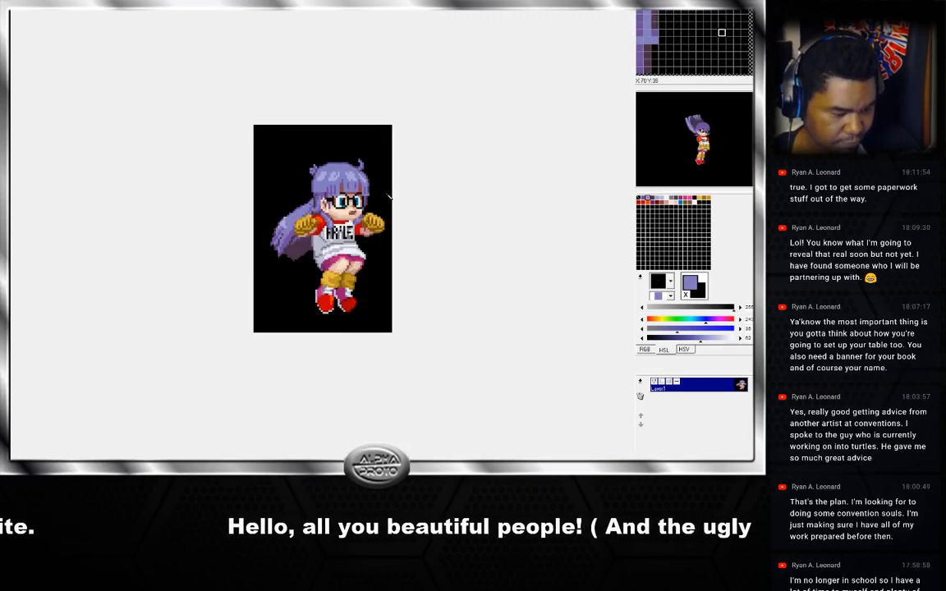
key(Left)
key(Right)
key(Left)
key(Right)
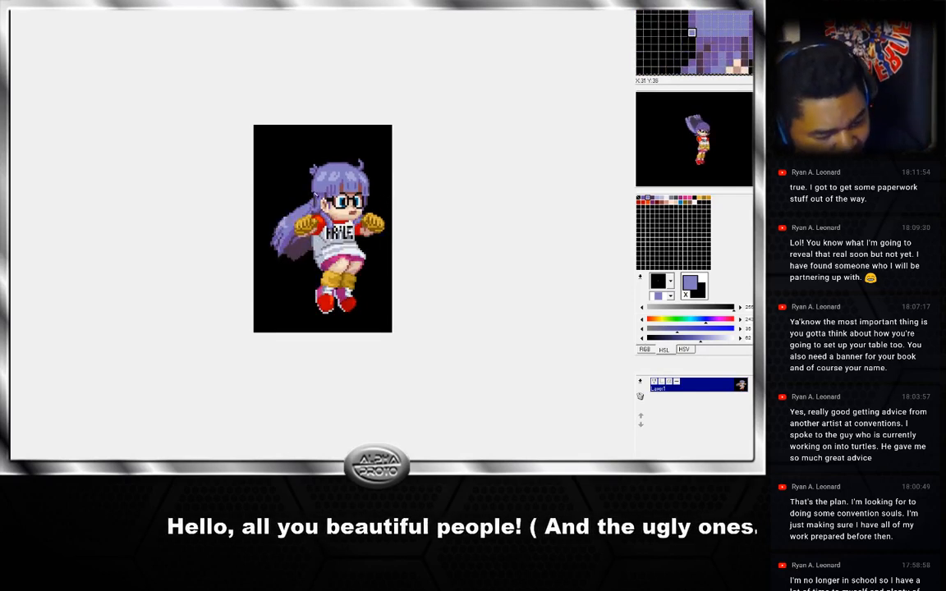
right_click(319, 202)
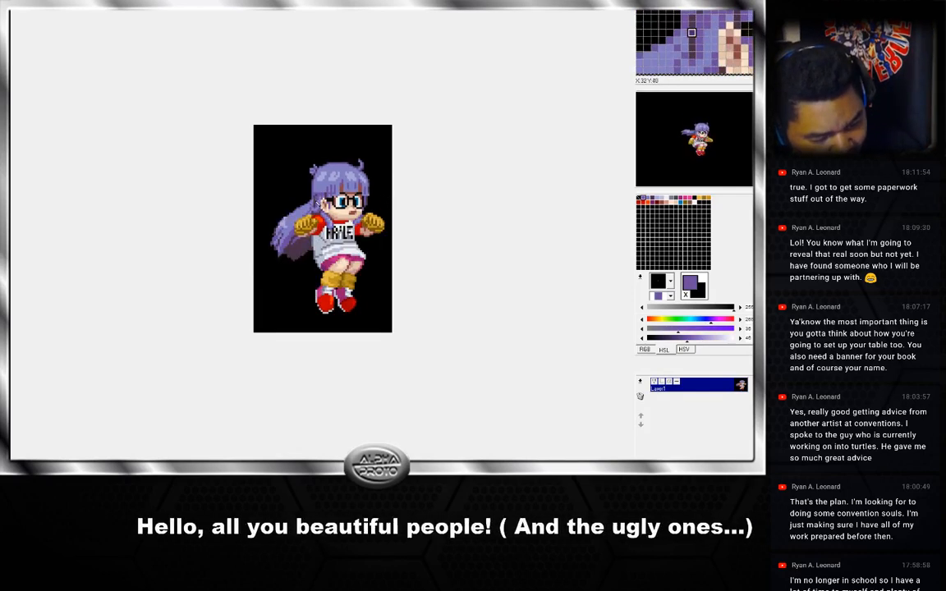
right_click(319, 204)
key(Left)
key(Right)
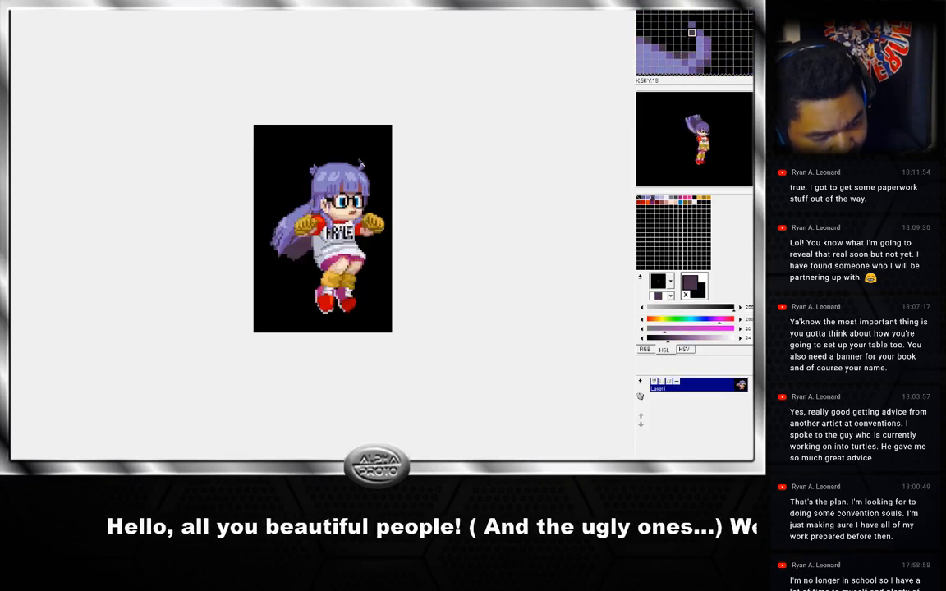
key(Left)
key(Right)
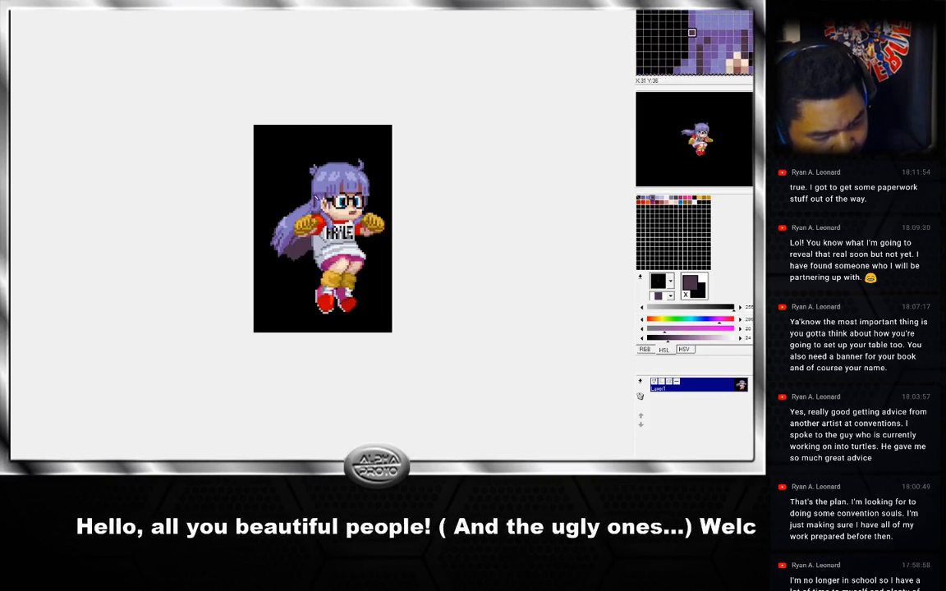
right_click(312, 204)
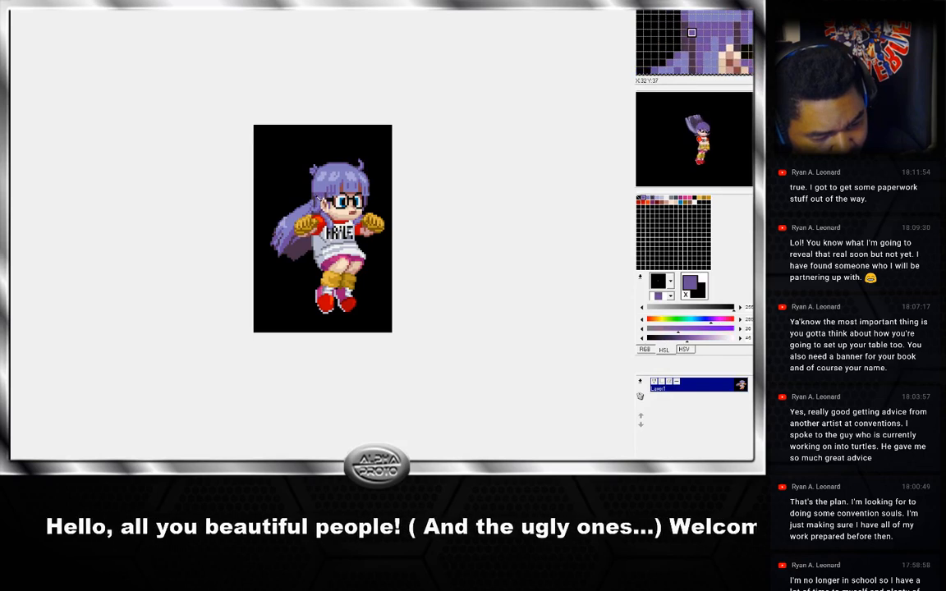
key(Left)
key(Right)
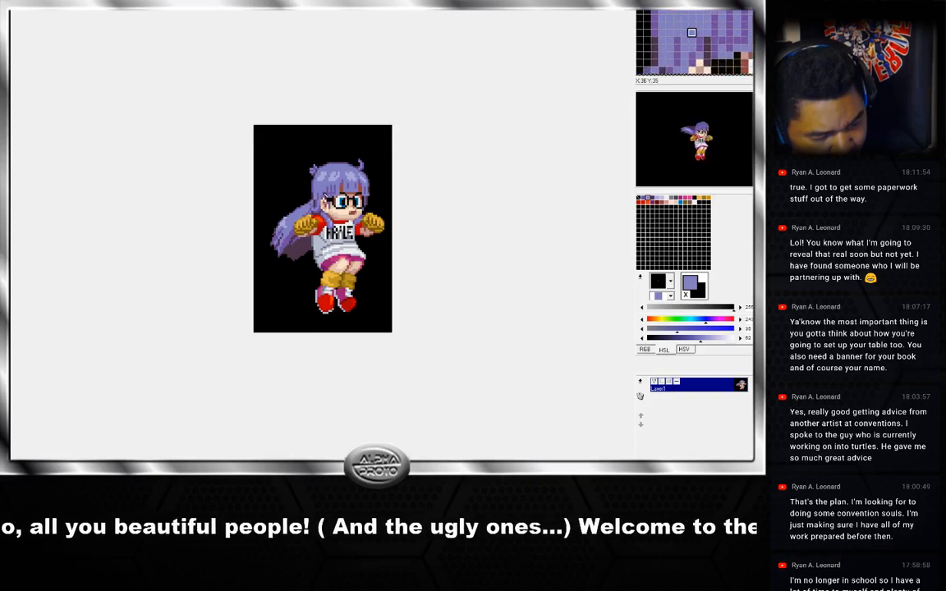
key(Left)
key(Right)
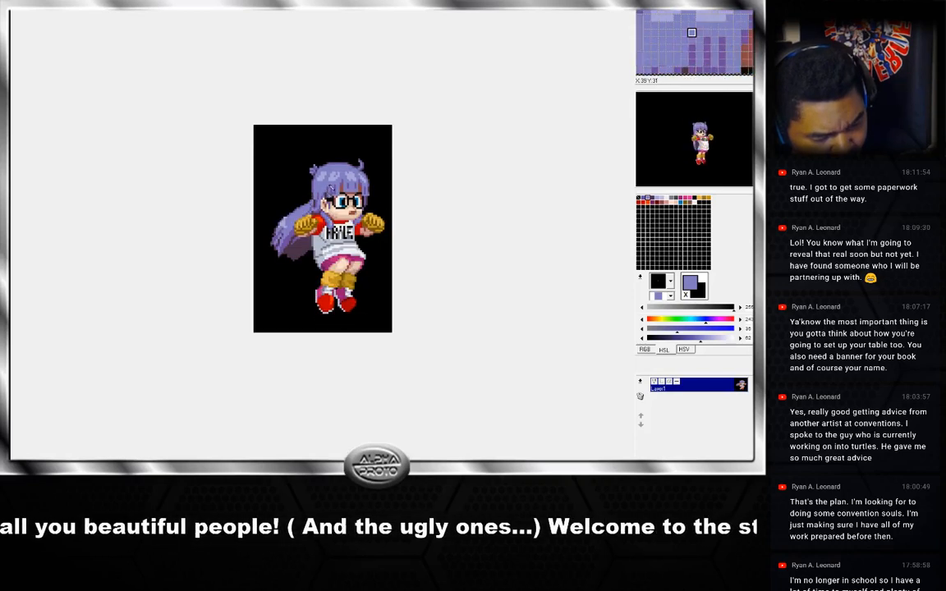
key(Left)
key(Right)
key(Right)
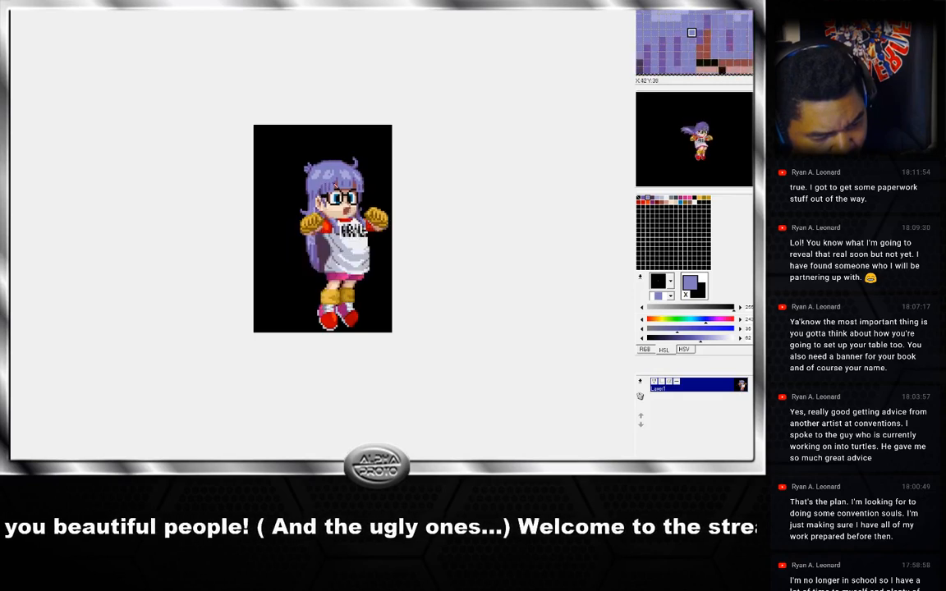
key(Right)
key(Left)
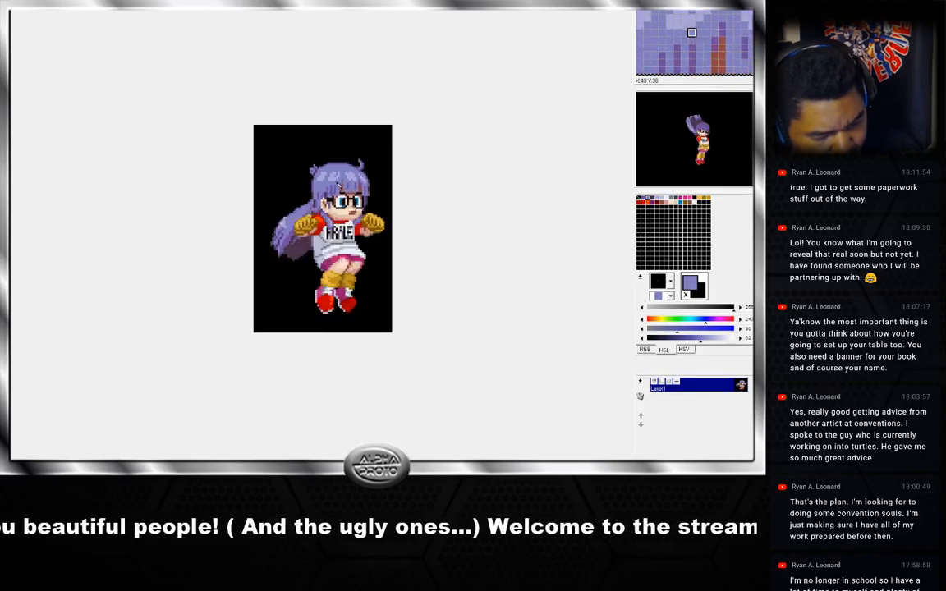
key(Right)
key(Right)
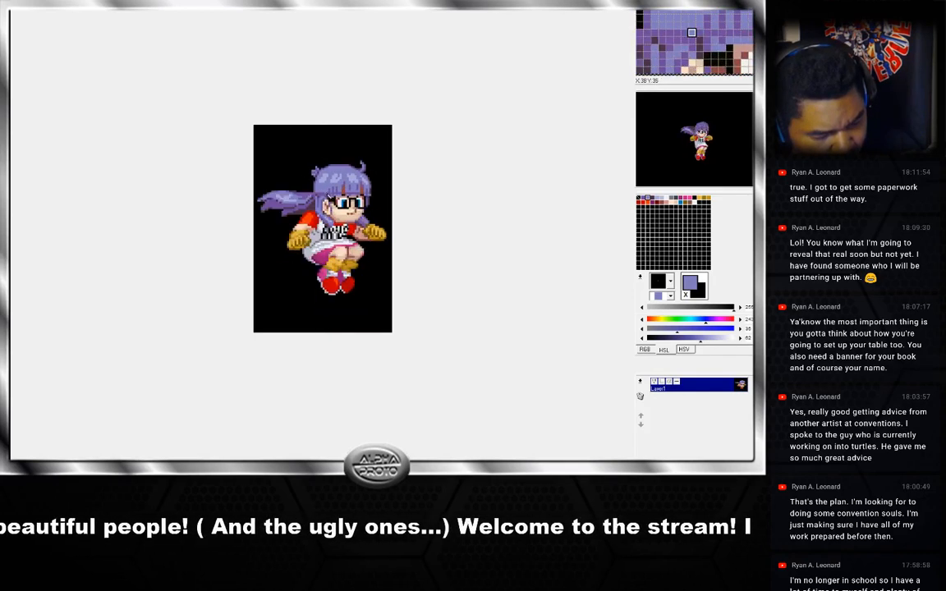
key(Left)
key(Right)
key(Left)
key(Right)
key(Left)
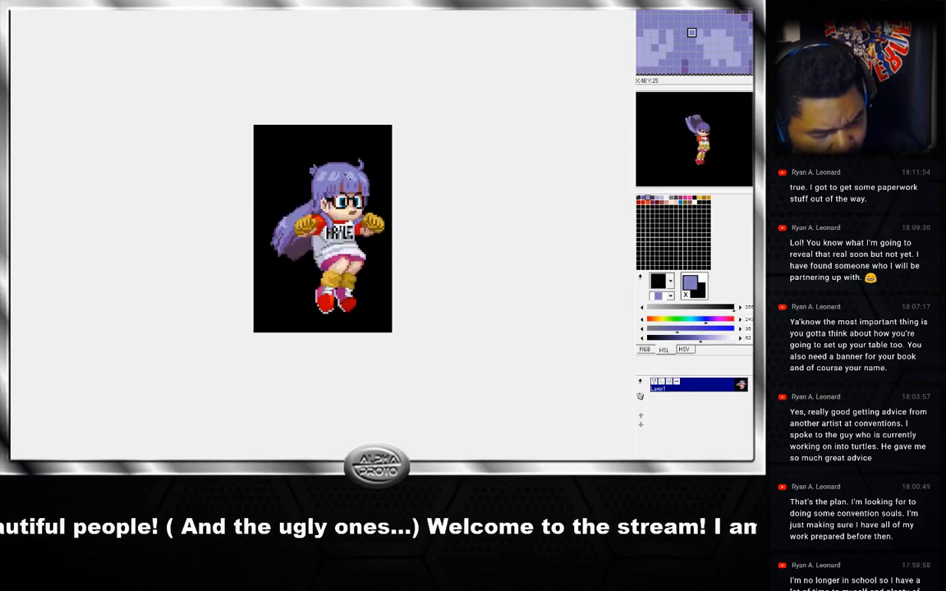
key(Right)
key(Left)
key(Right)
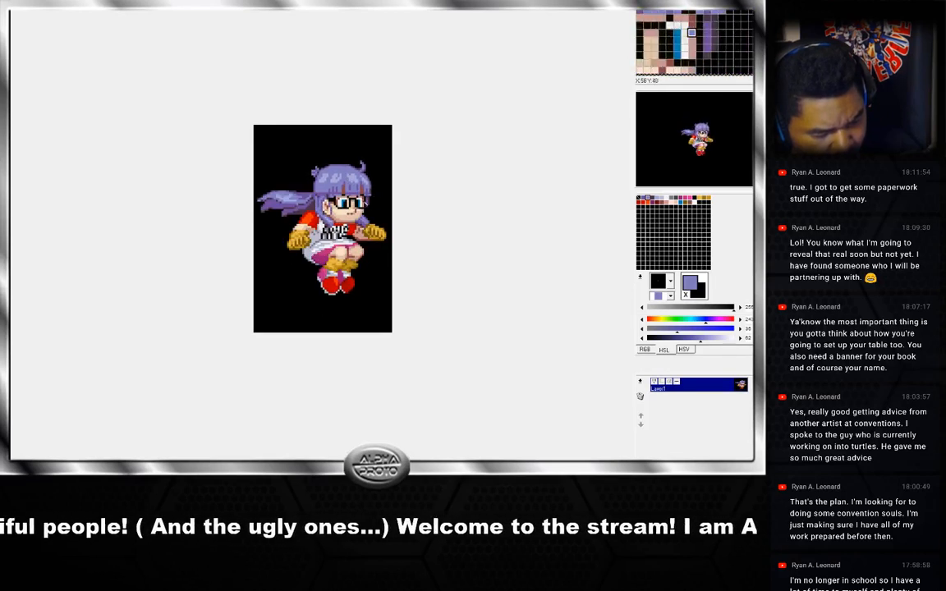
Flip between the neighbouring jump frames to compare the head placement.
key(Left)
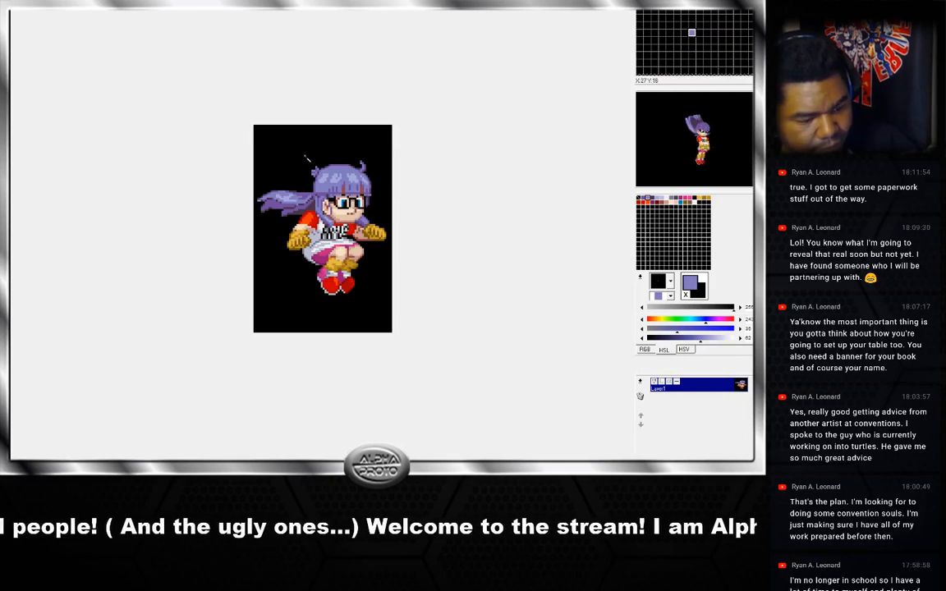
key(Right)
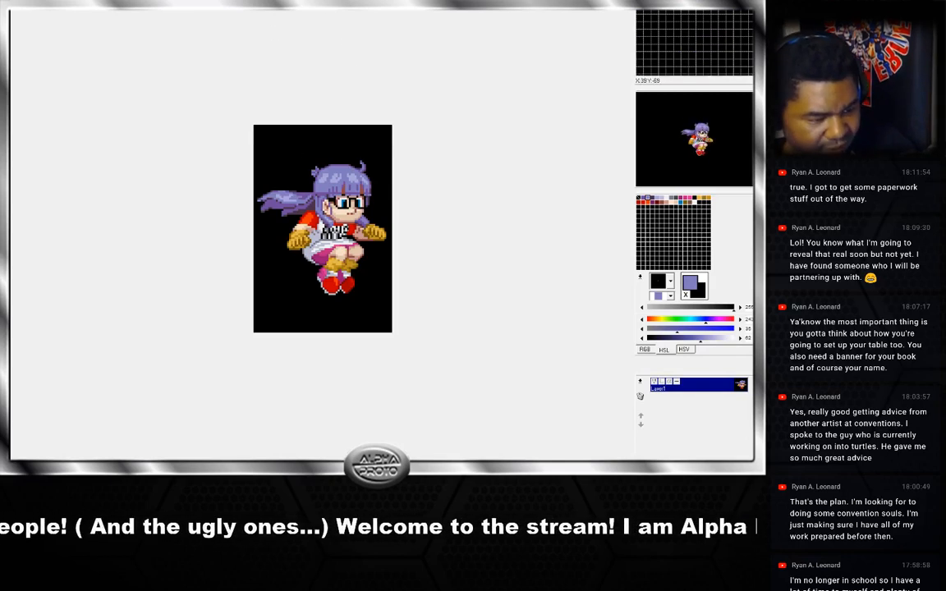
key(Left)
key(Left)
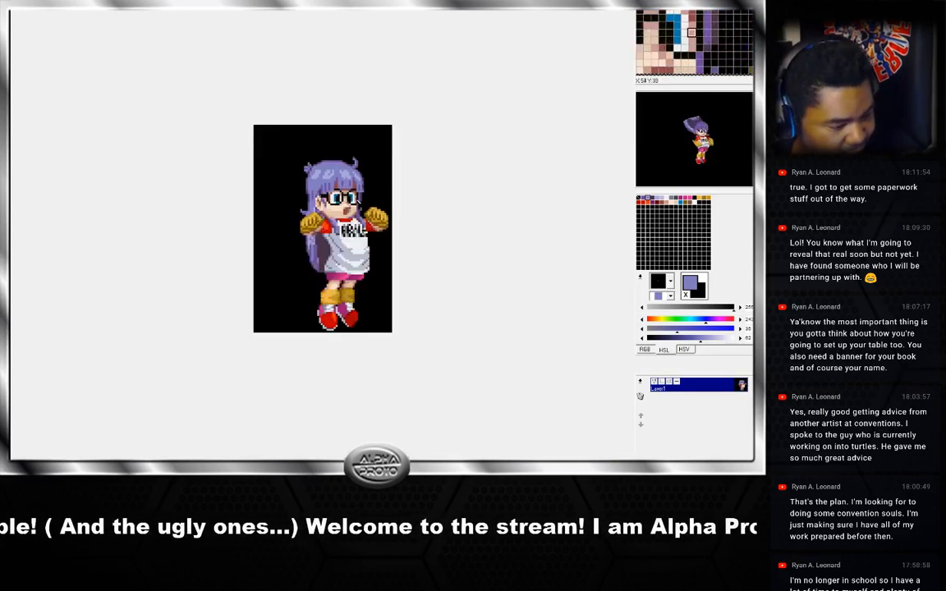
key(Right)
key(Right)
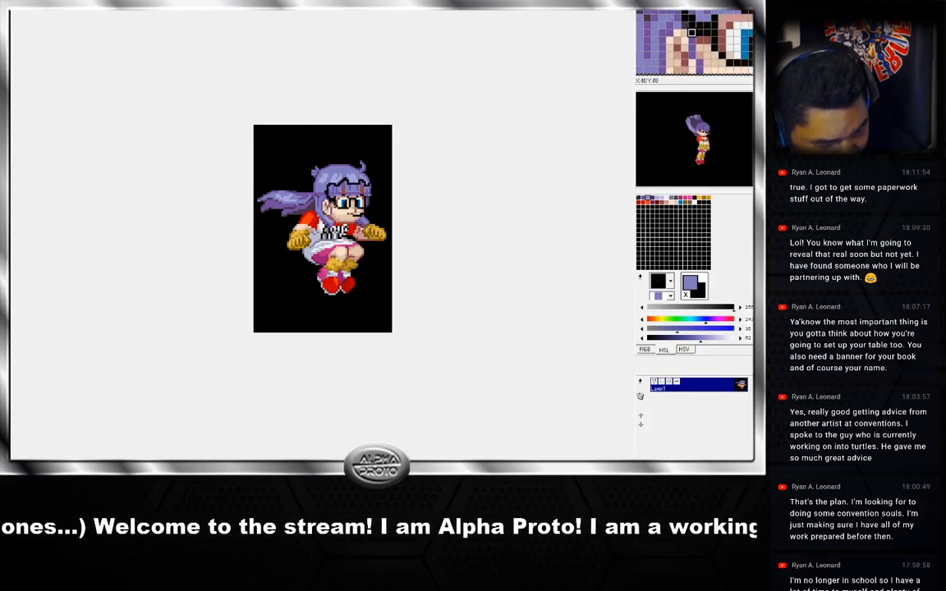
Sample several purple hair shades from the reworked head on the current jump frame.
mouse_move(332, 204)
mouse_down()
mouse_move(344, 215)
mouse_move(368, 214)
mouse_up()
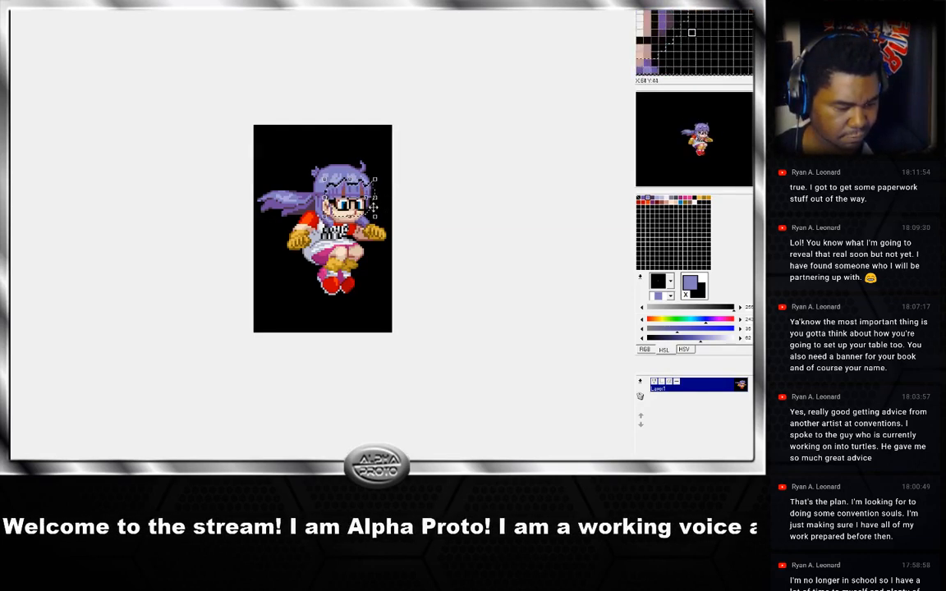
click(394, 189)
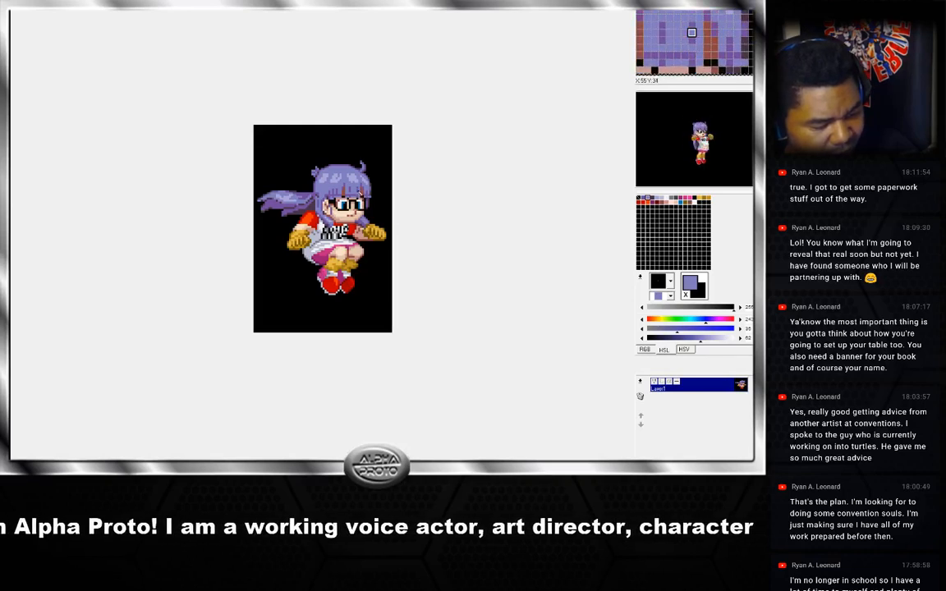
right_click(361, 194)
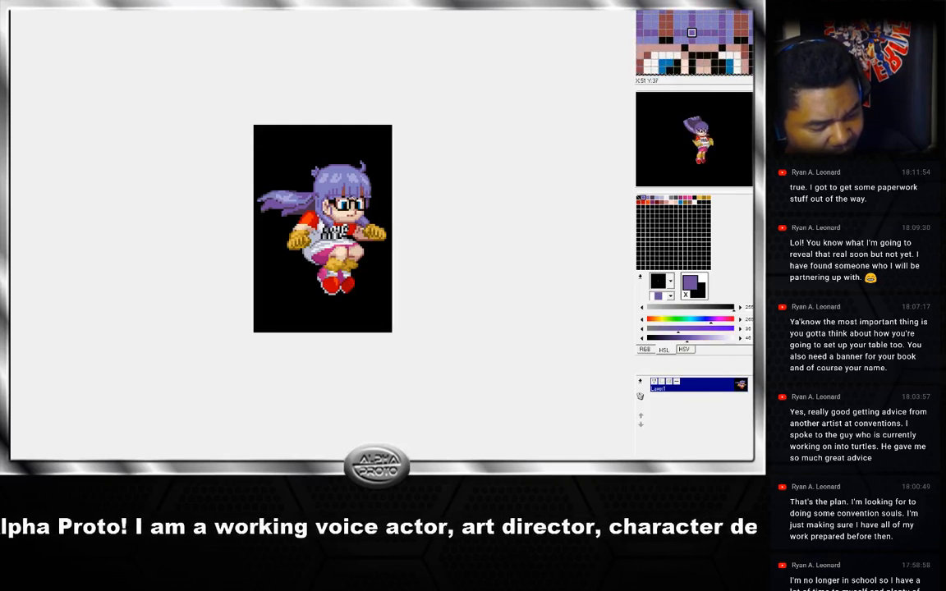
right_click(361, 197)
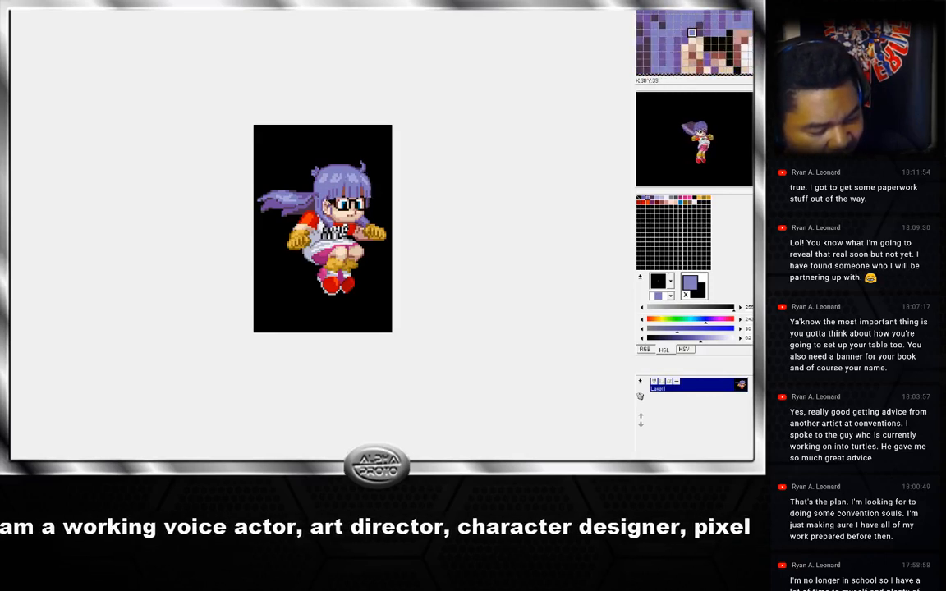
right_click(327, 200)
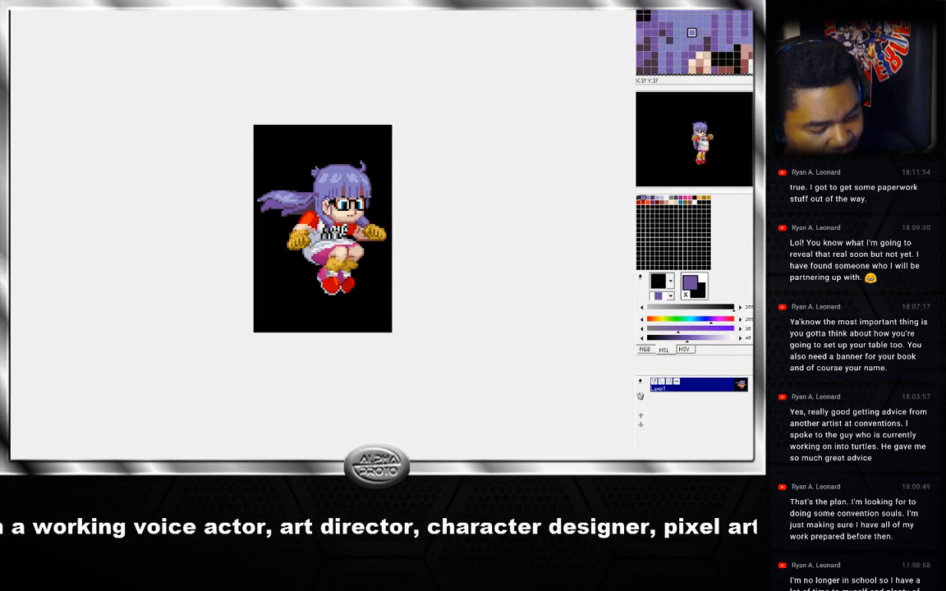
right_click(326, 197)
drag(326, 198, 323, 196)
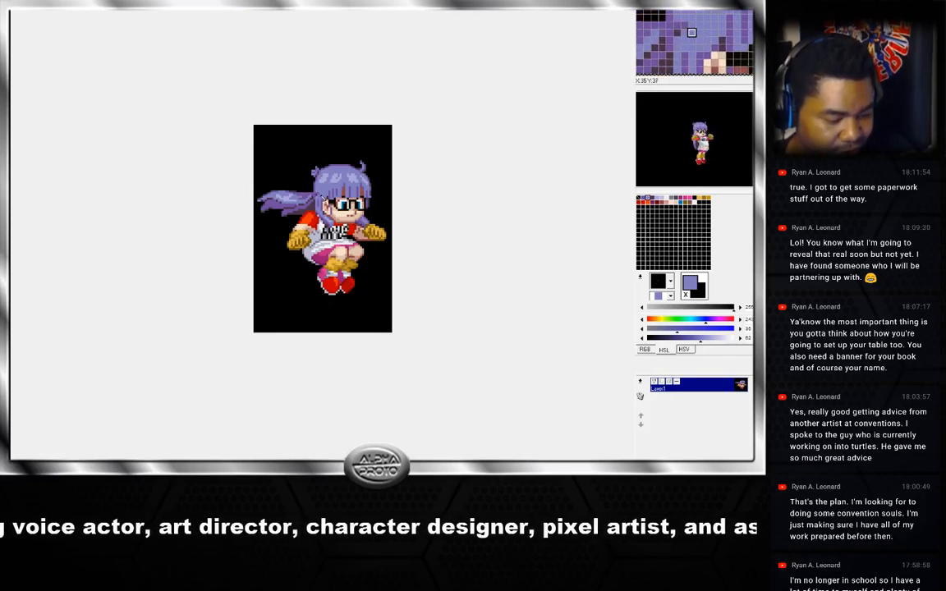
right_click(319, 197)
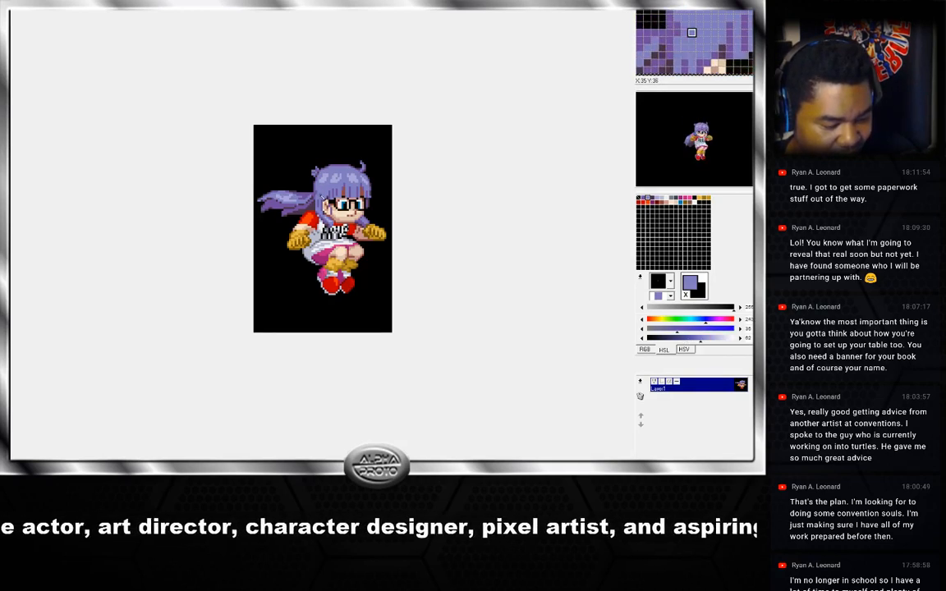
right_click(300, 216)
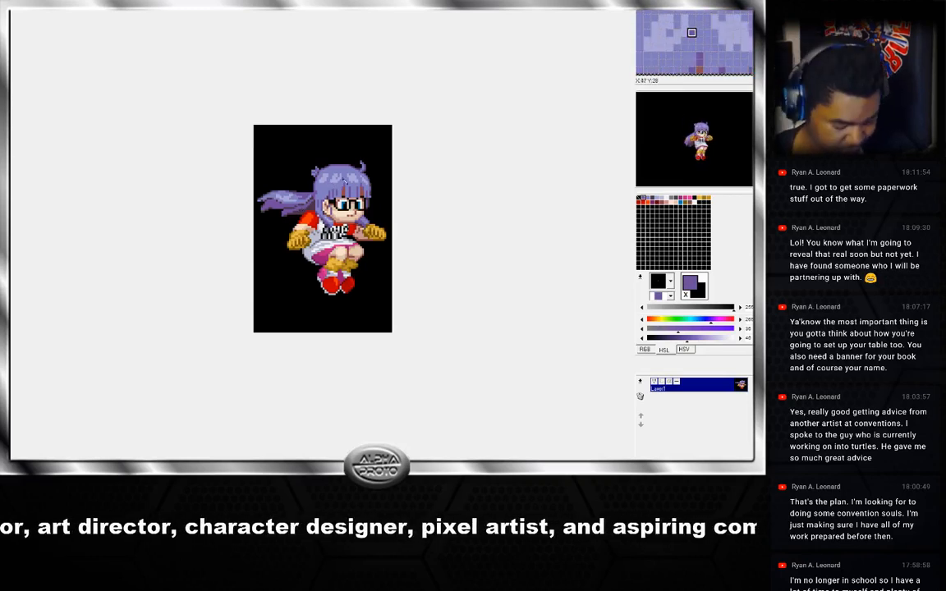
Flip back and forth through all the jump frames to review the reworked heads in motion.
key(Left)
key(Right)
key(Left)
key(Left)
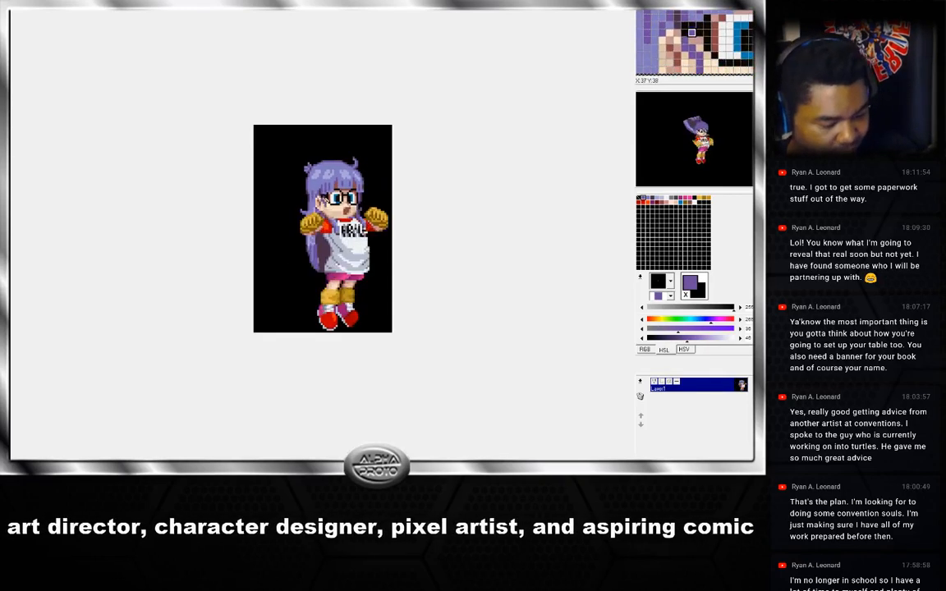
key(Left)
key(Right)
key(Left)
key(Left)
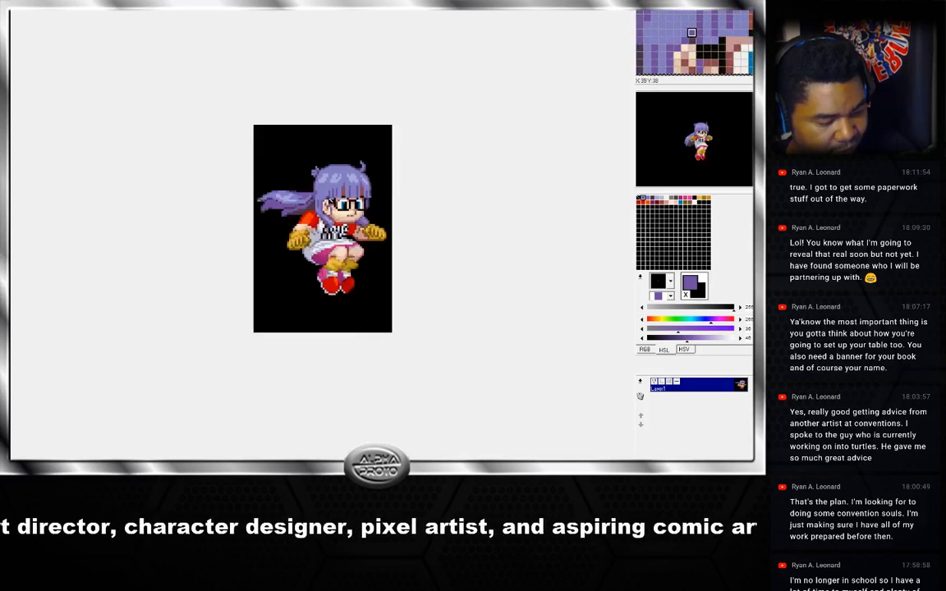
key(Right)
key(Right)
key(Left)
key(Left)
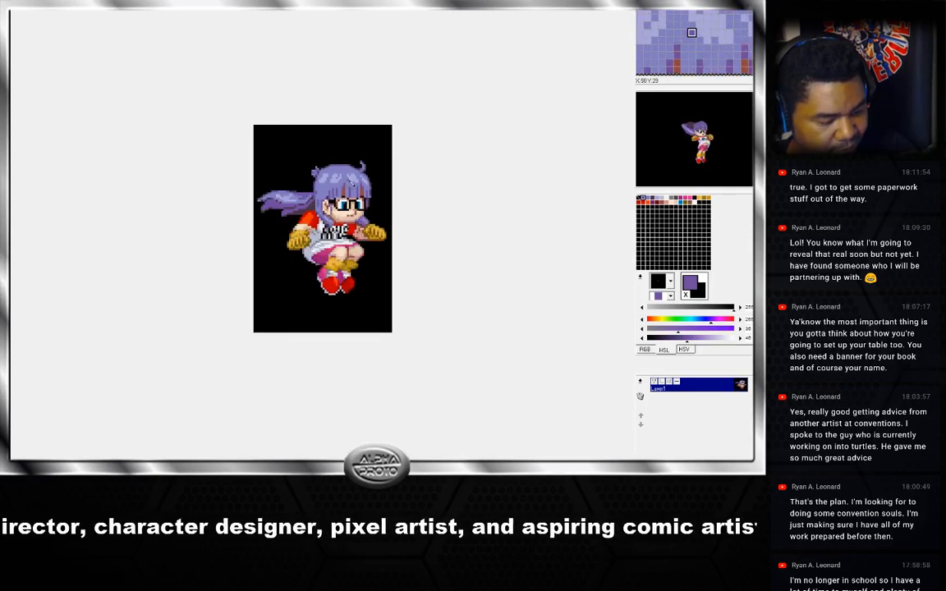
key(Right)
key(Left)
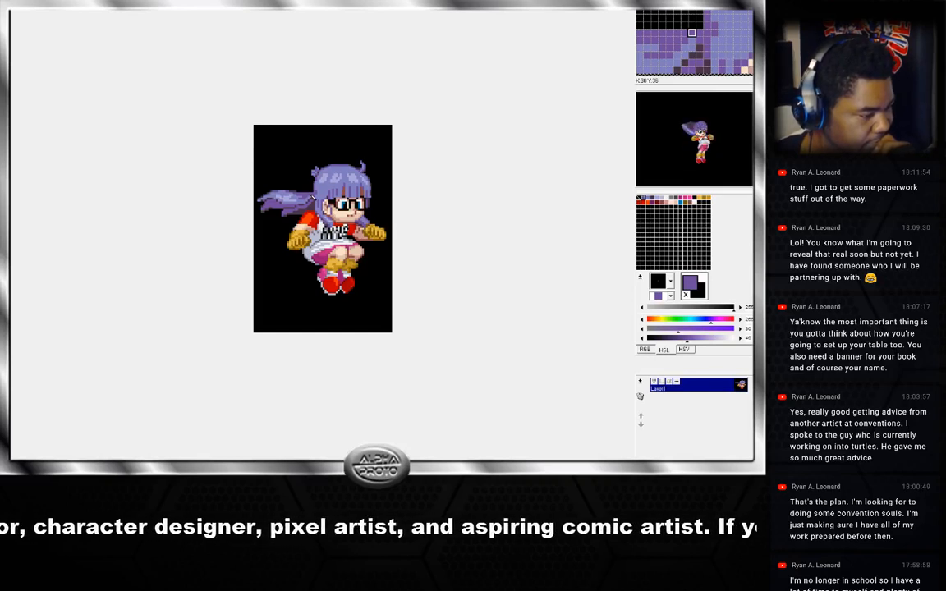
key(Left)
key(Left)
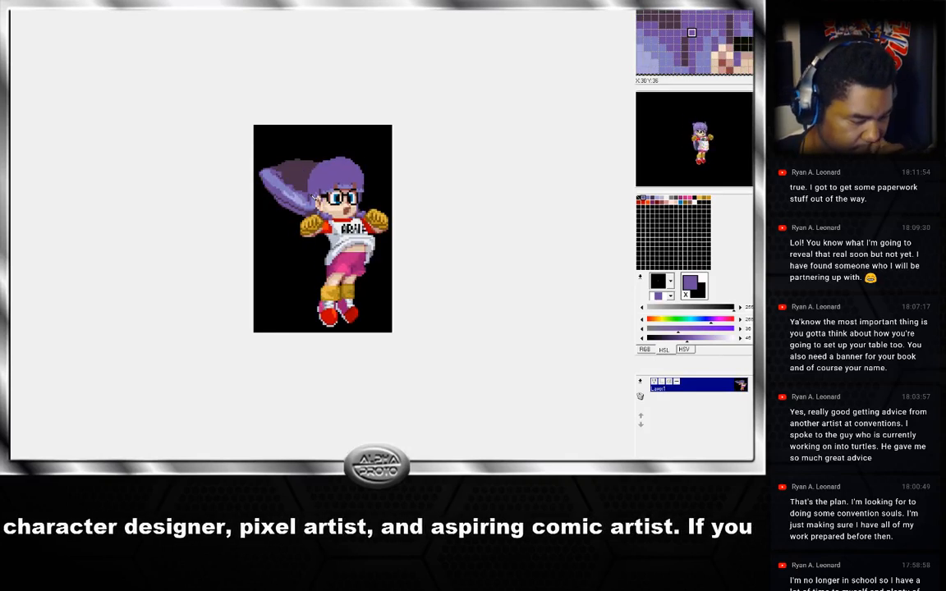
key(Right)
key(Right)
key(Right)
key(Right)
key(Right)
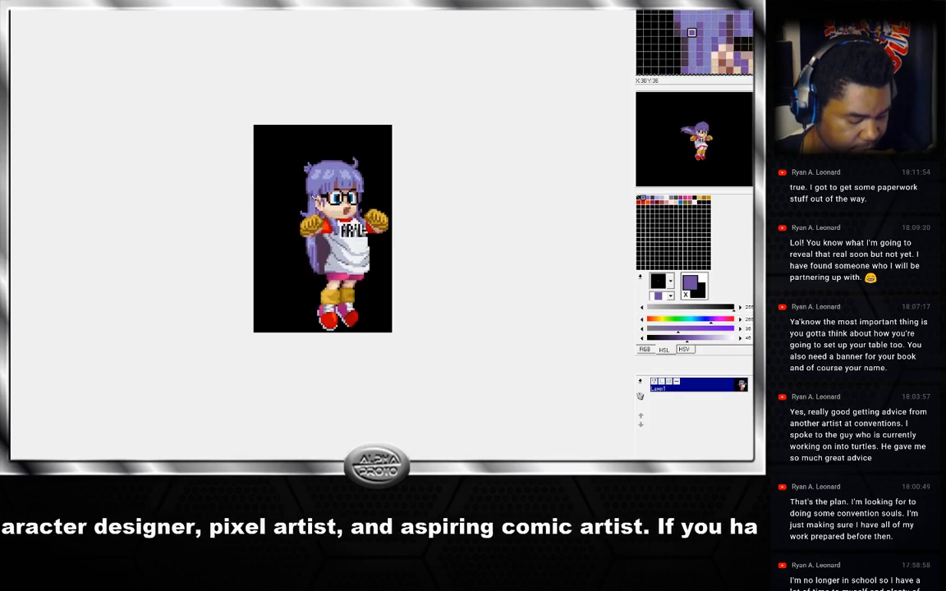
key(Left)
key(Left)
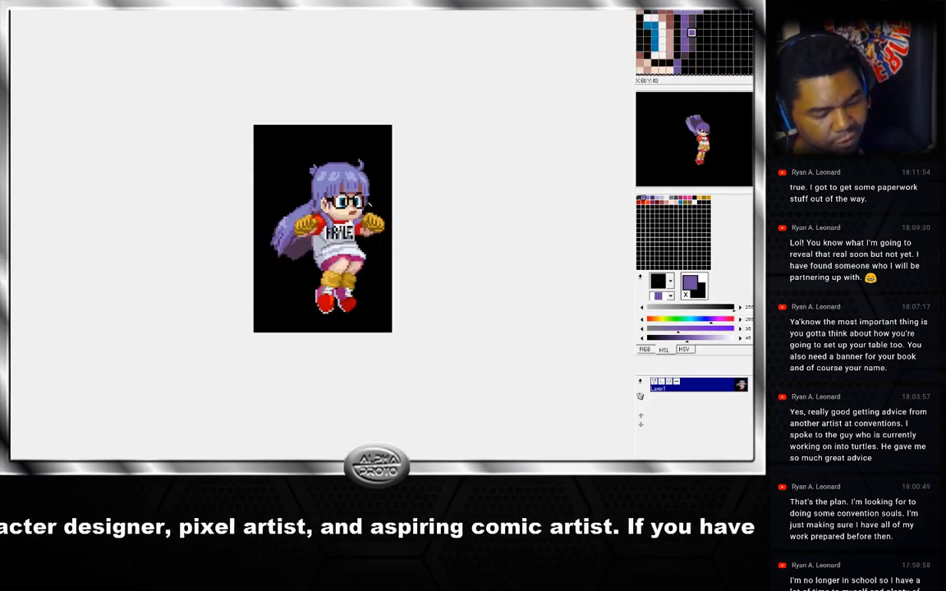
key(Right)
key(Right)
key(Left)
key(Right)
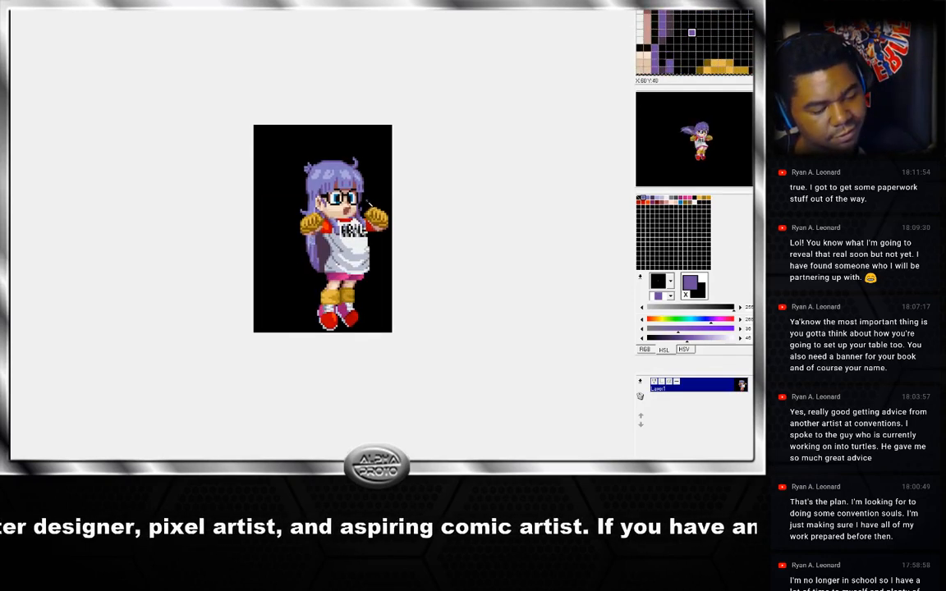
key(Left)
key(Left)
key(Left)
key(Right)
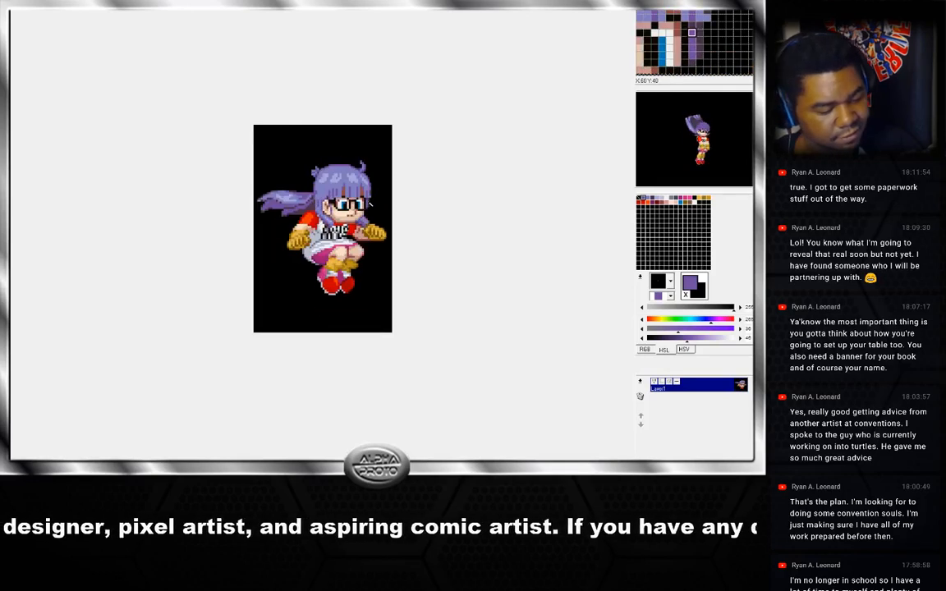
key(Left)
key(Right)
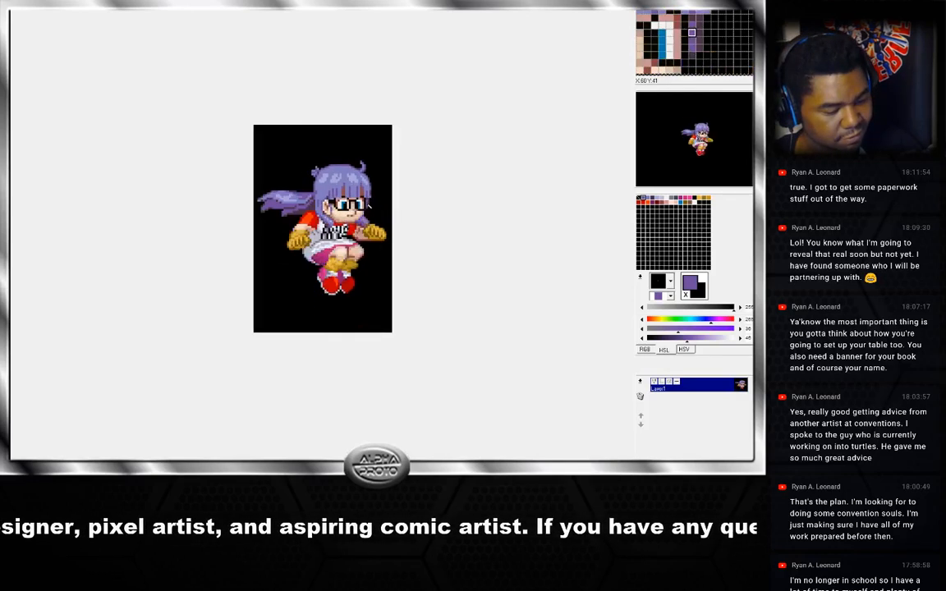
key(Right)
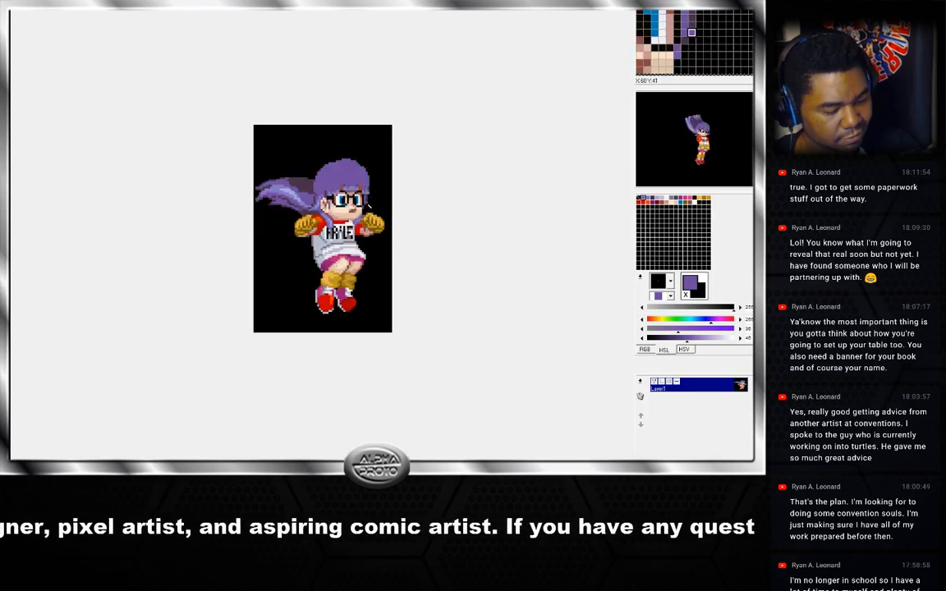
key(Right)
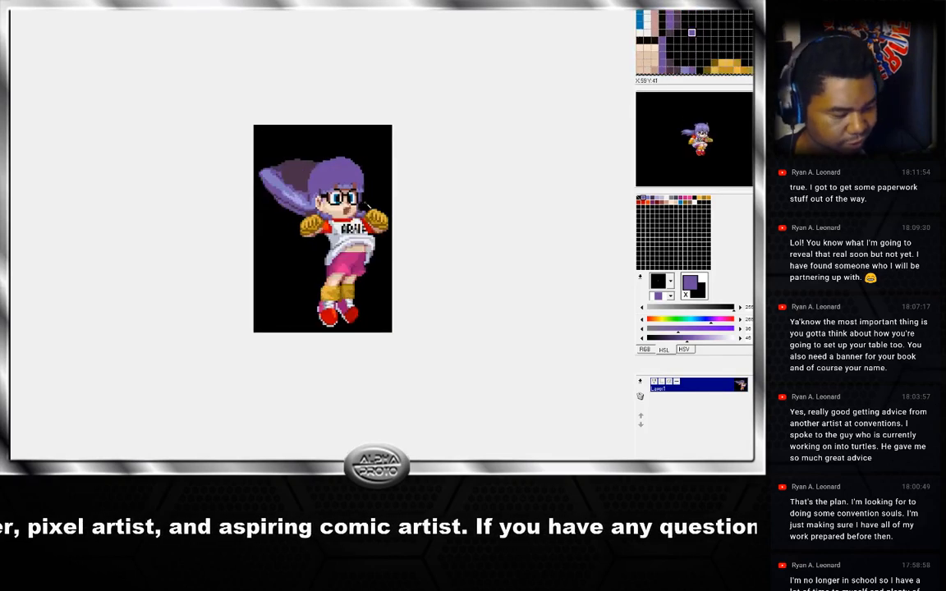
key(Right)
key(Left)
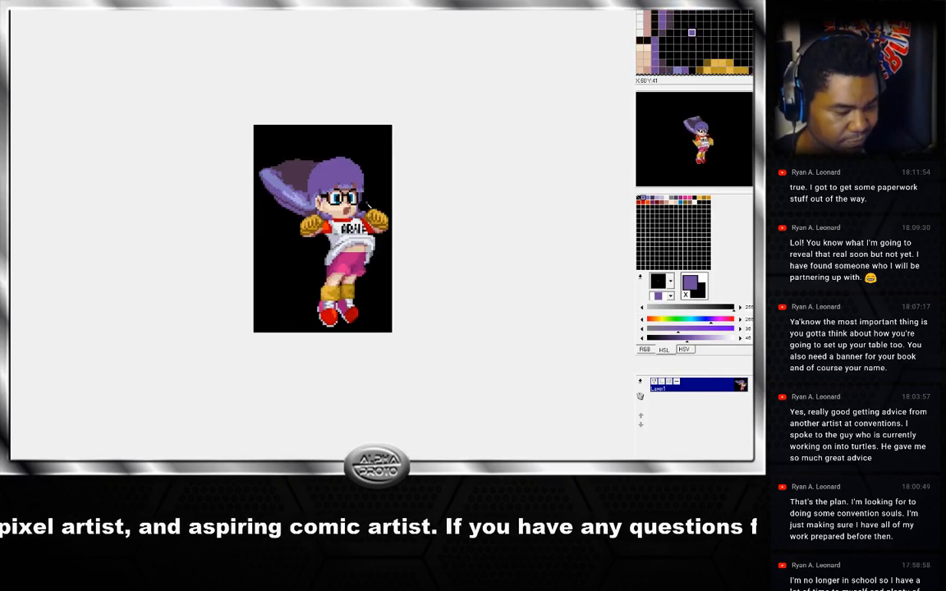
key(Right)
key(Right)
key(Right)
key(Left)
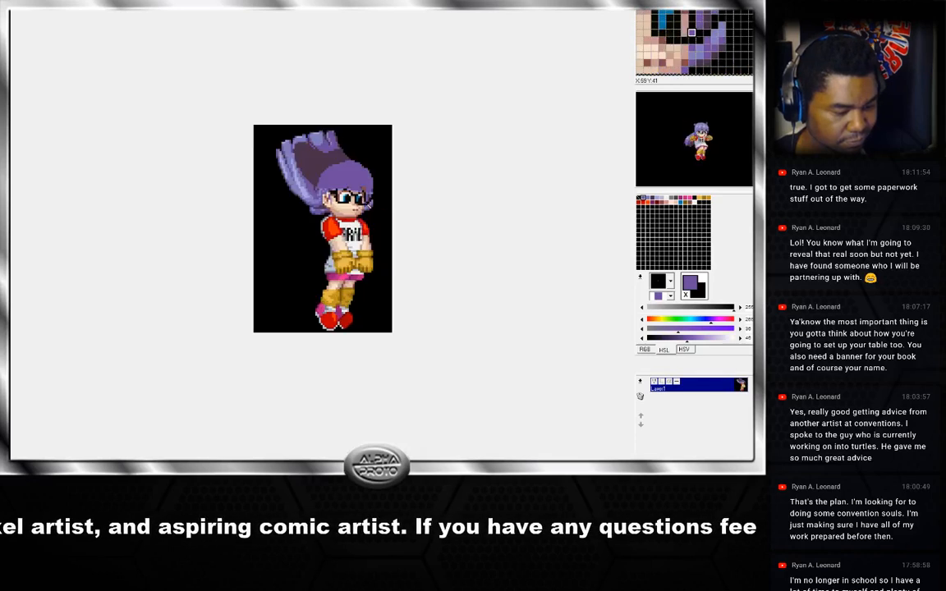
key(Left)
key(Left)
key(Left)
key(Right)
key(Right)
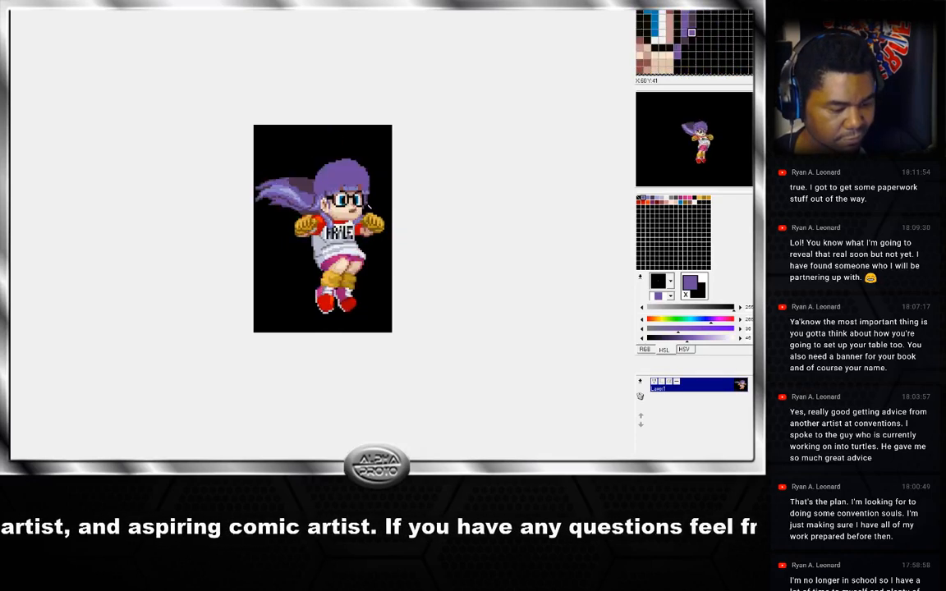
key(Left)
key(Left)
key(Right)
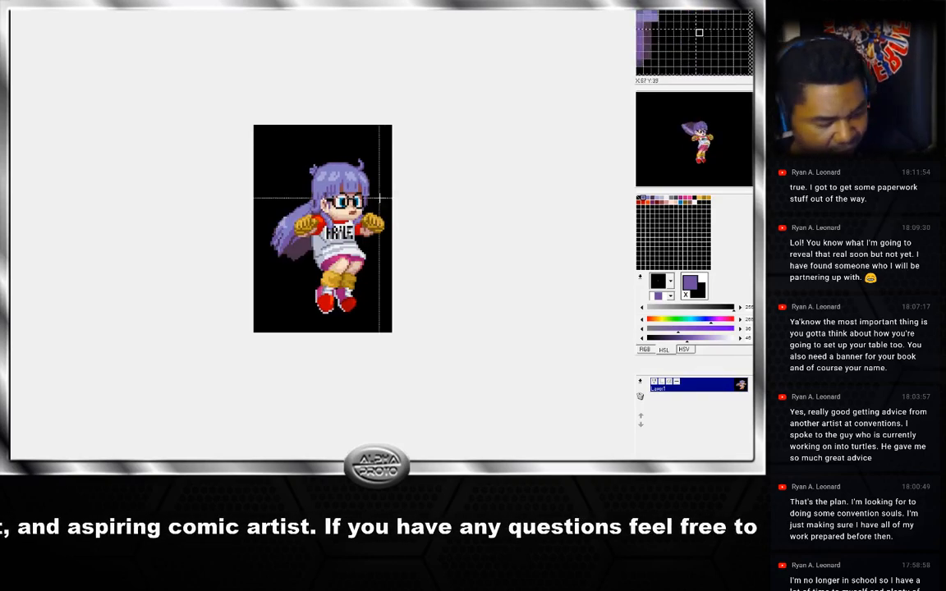
key(Right)
key(Right)
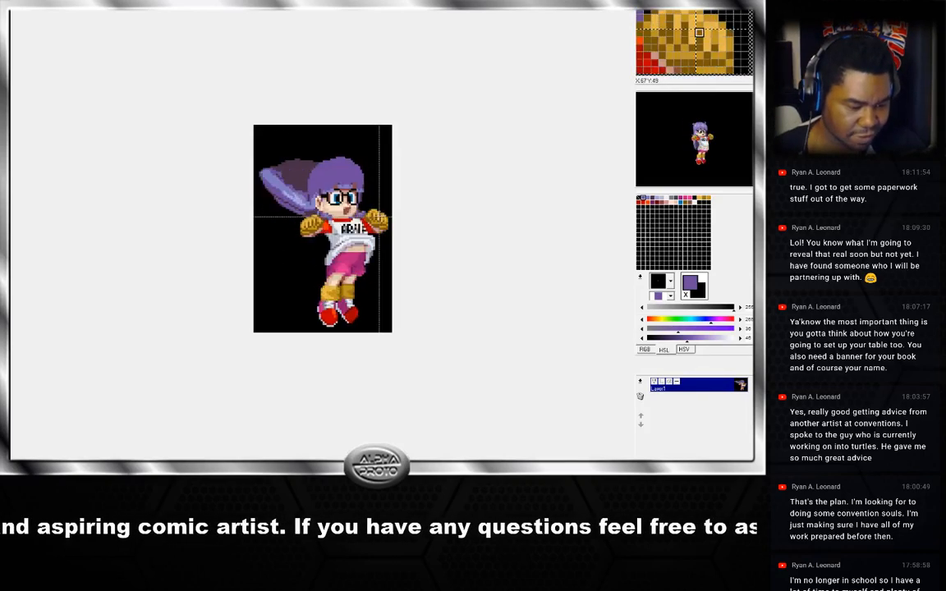
key(Left)
key(Left)
key(Right)
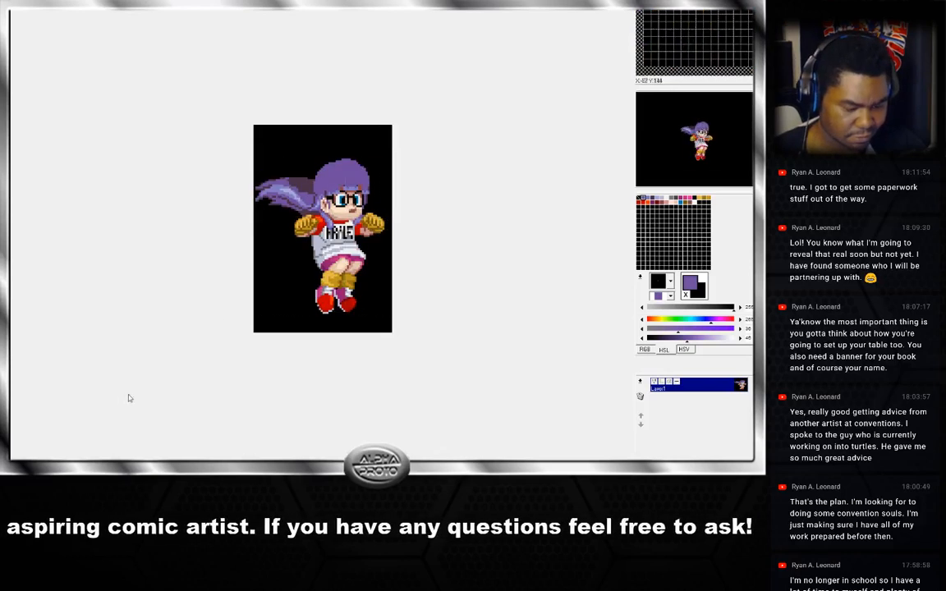
Step back and forth between the neighbouring jump frames to compare the reworked heads.
key(Left)
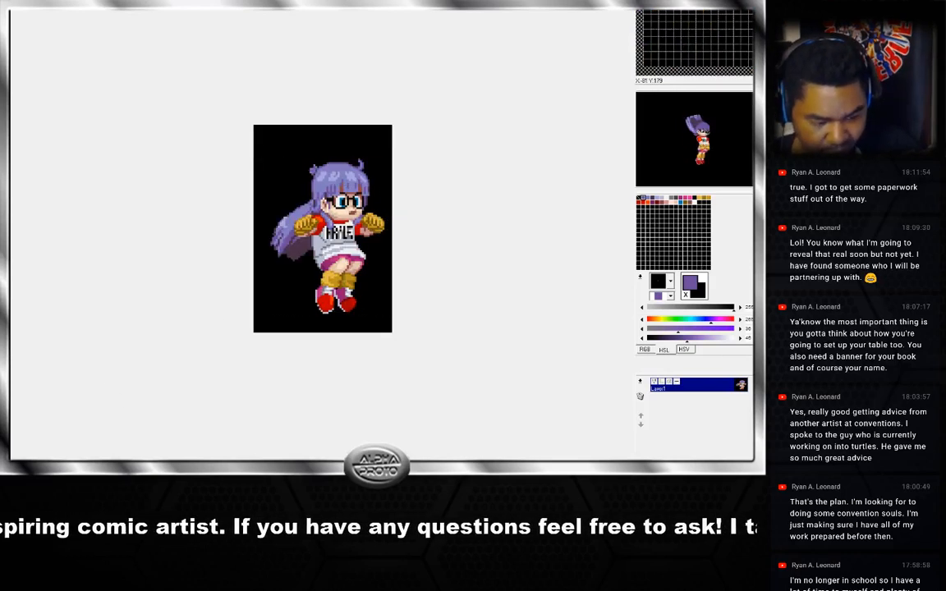
key(Right)
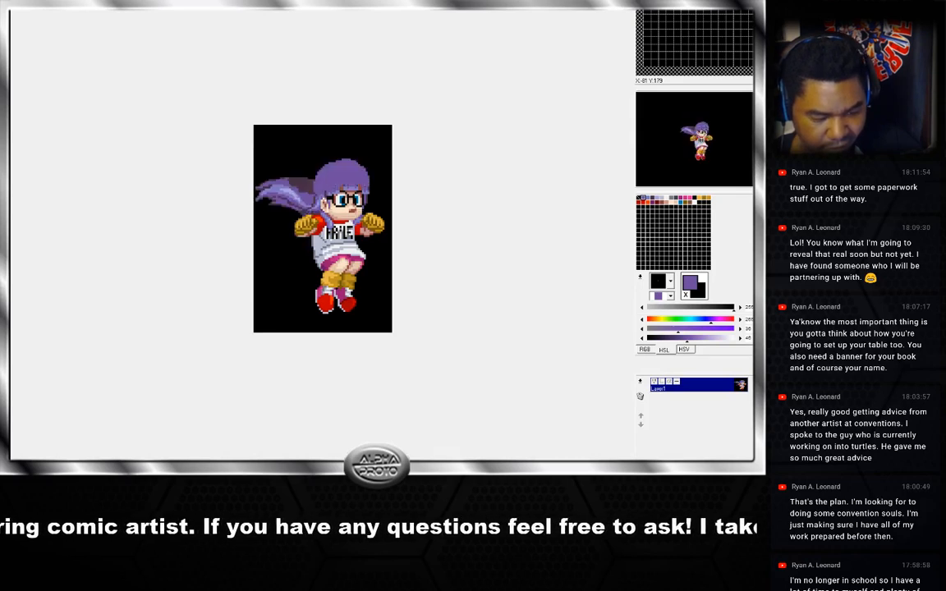
key(Left)
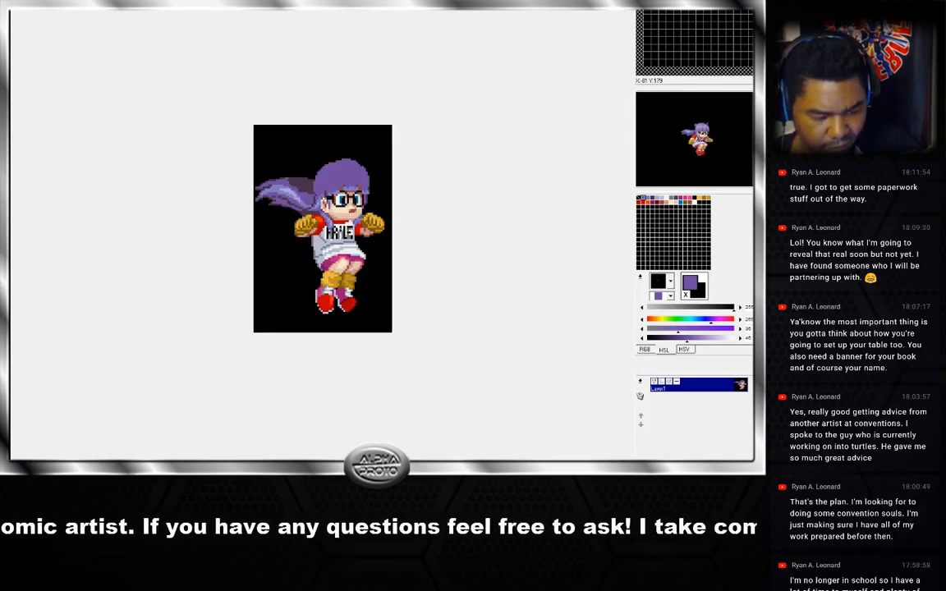
key(Left)
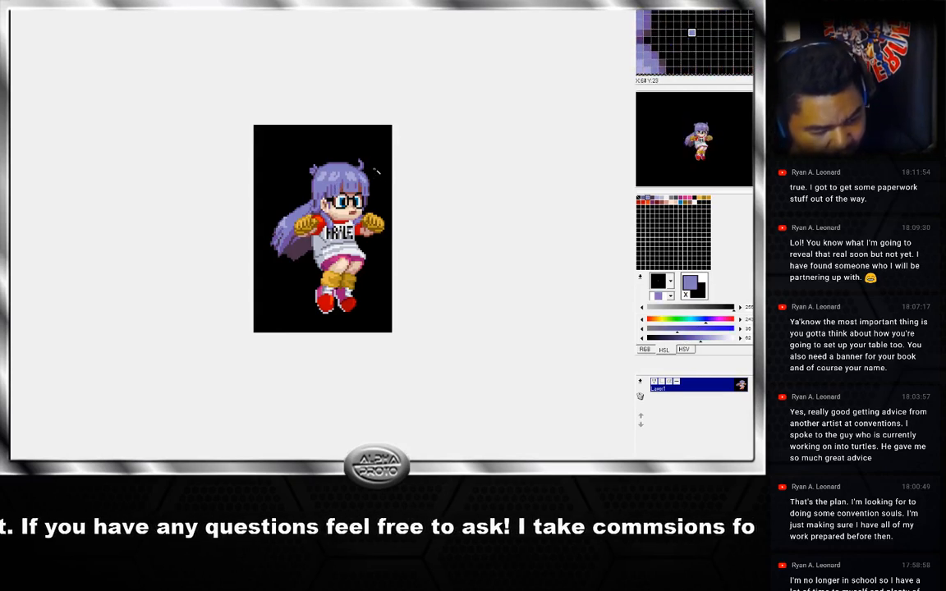
Select the whole current jump frame, copy it and paste it onto the canvas.
key(ctrl+a)
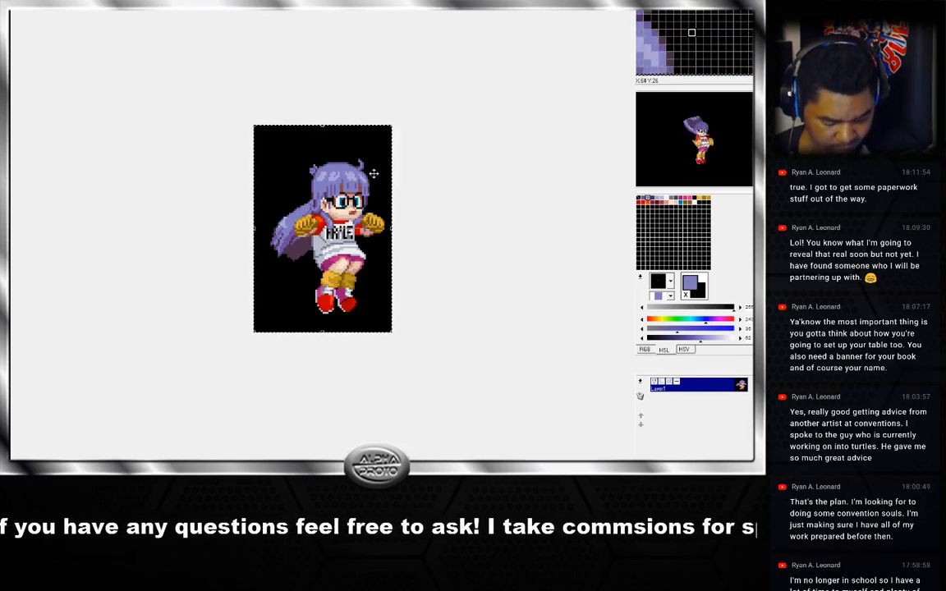
key(ctrl+c)
click(141, 484)
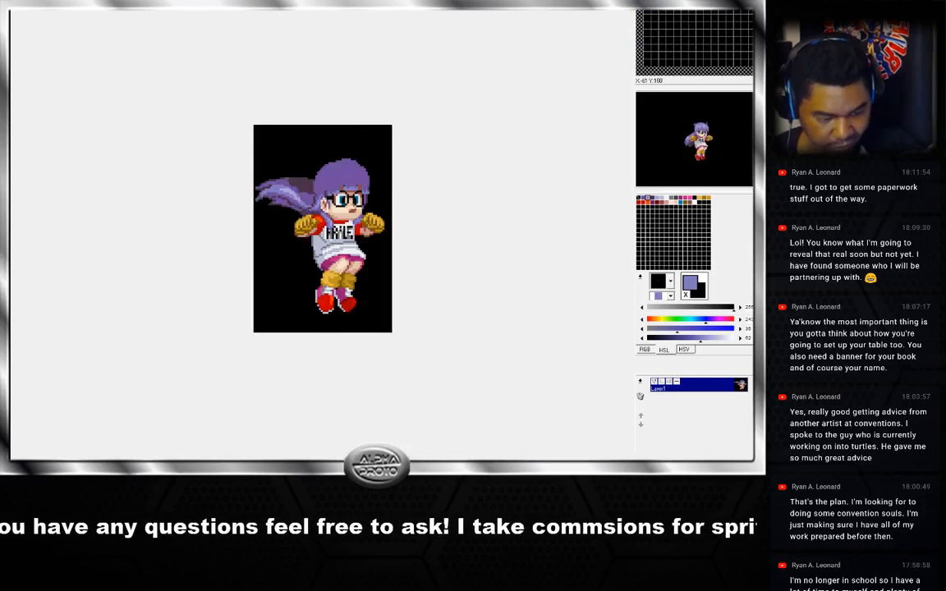
key(ctrl+v)
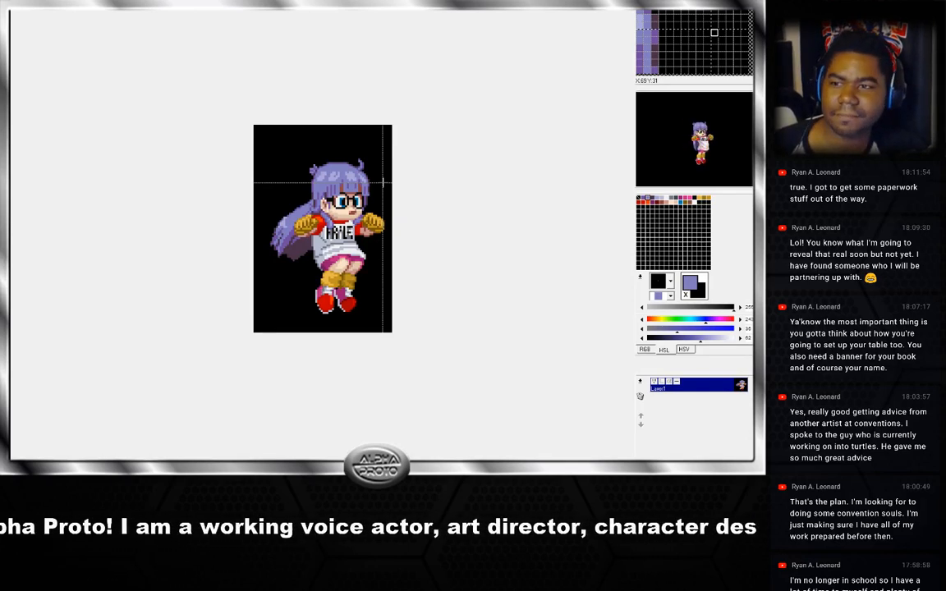
Cycle through the jump frames again to check the pasted frame against its neighbours.
key(Right)
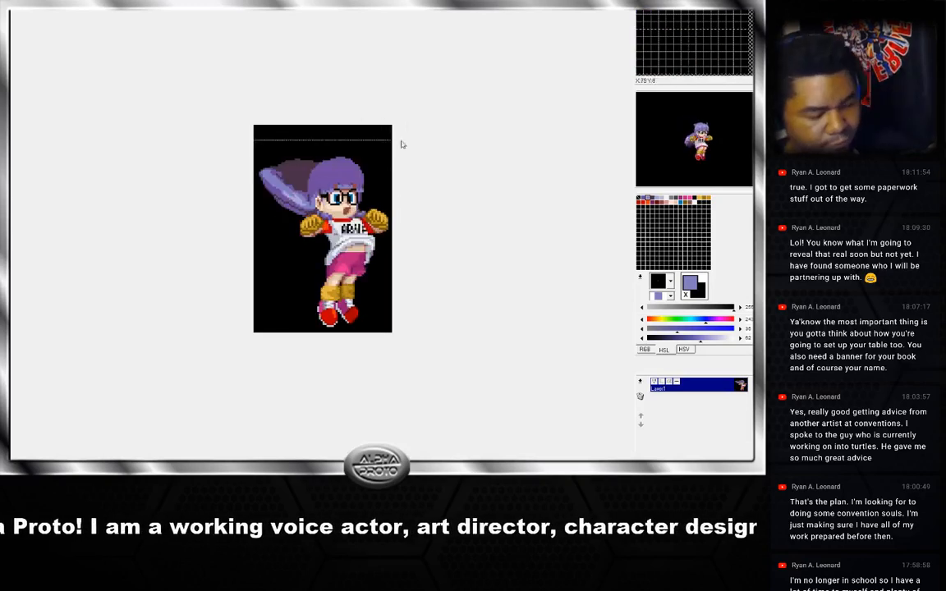
key(Left)
key(Right)
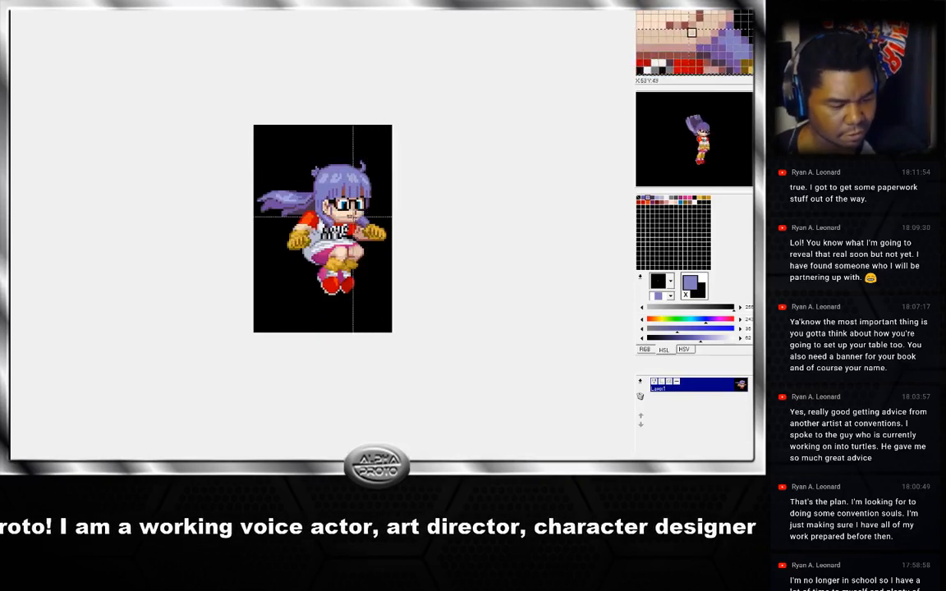
key(Left)
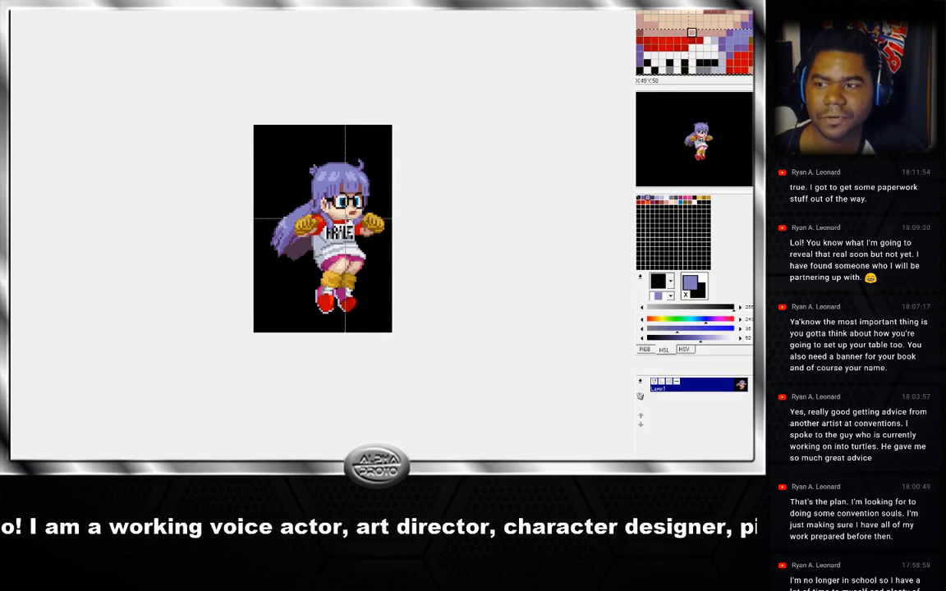
key(Left)
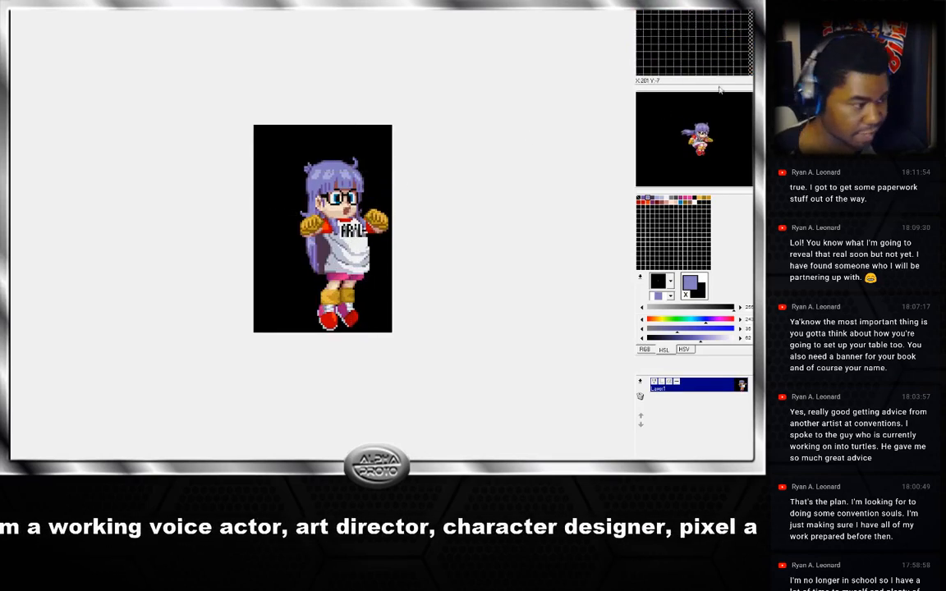
Shrink the animation window and switch between the open Arale standing and guard sprite images.
click(727, 5)
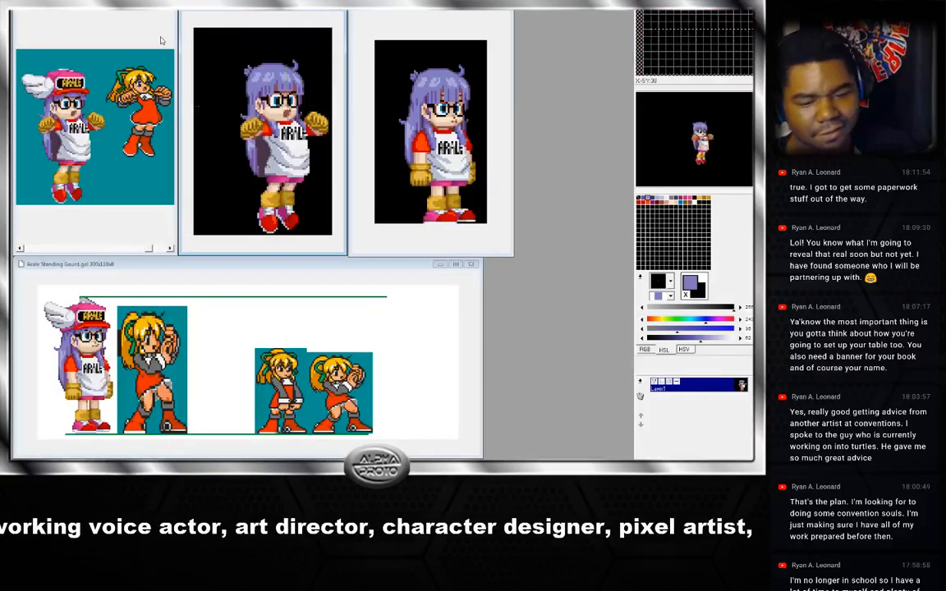
click(107, 25)
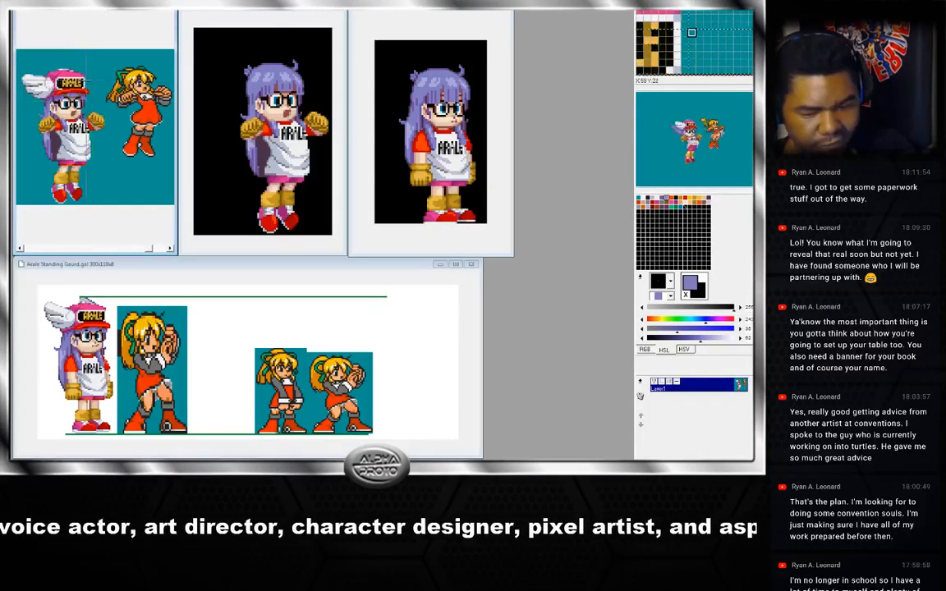
click(236, 29)
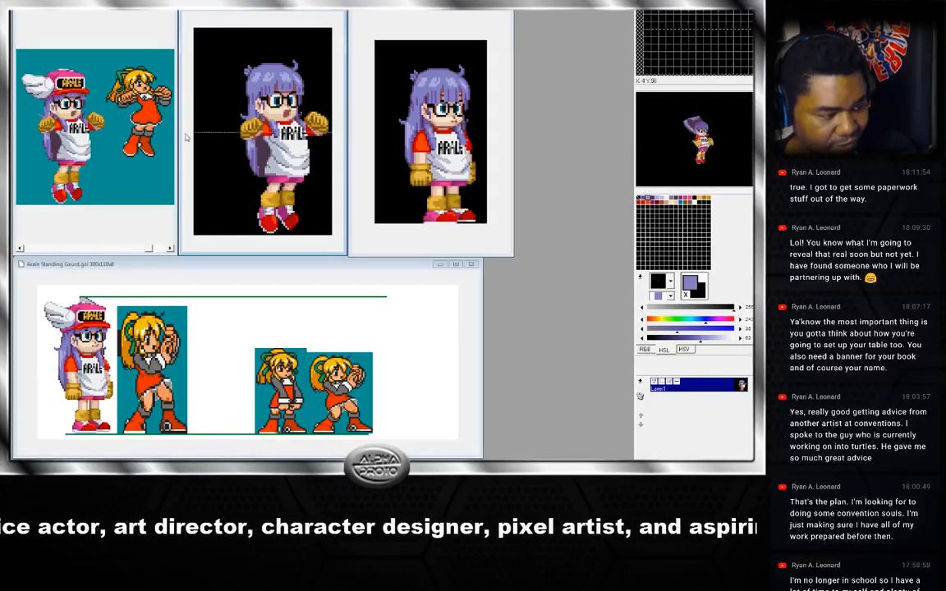
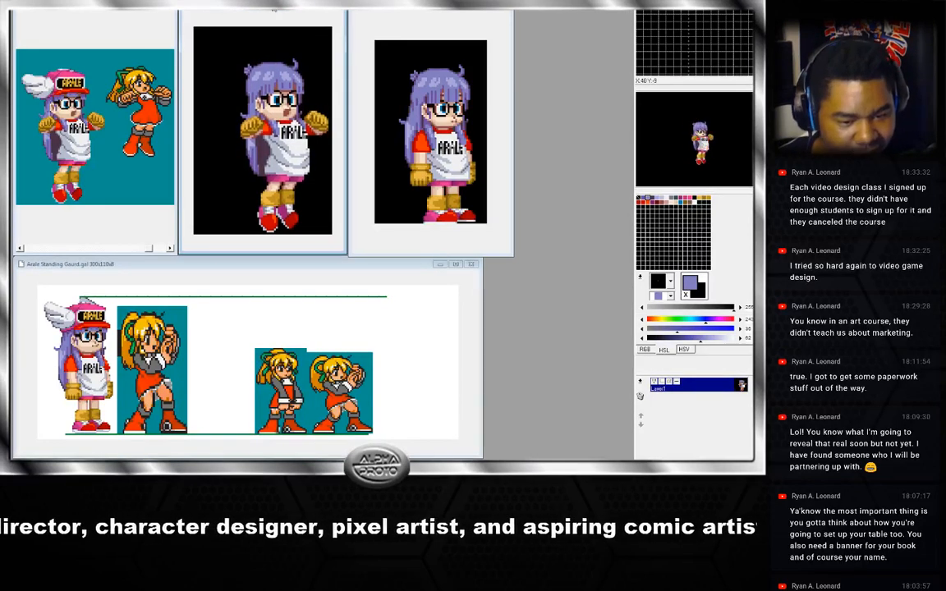
drag(274, 10, 270, 9)
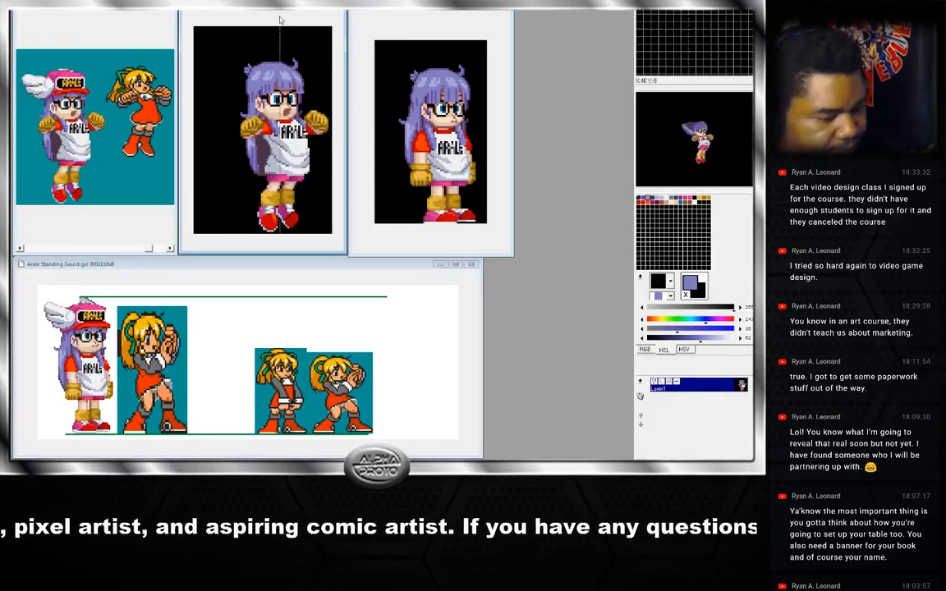
drag(279, 8, 280, 10)
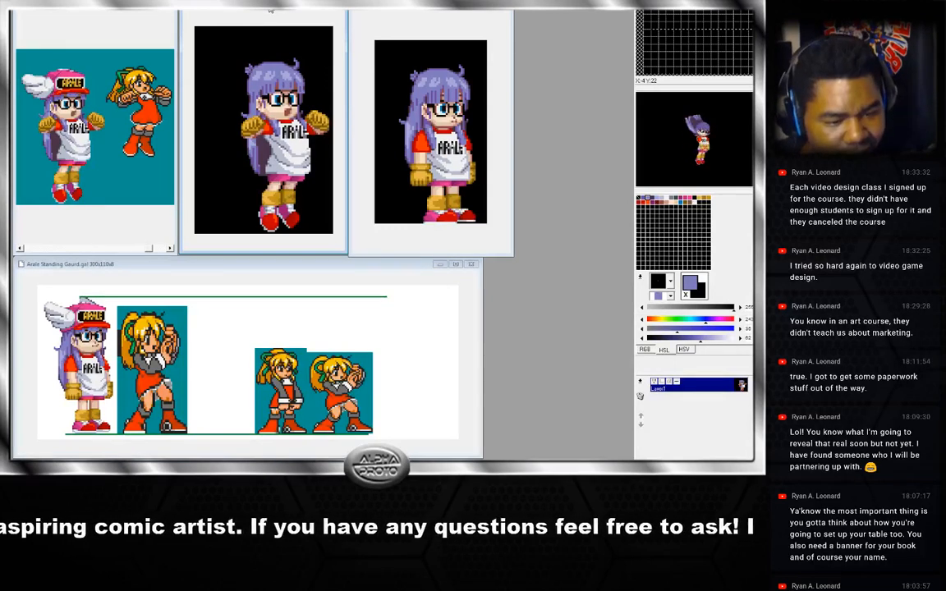
drag(274, 10, 273, 12)
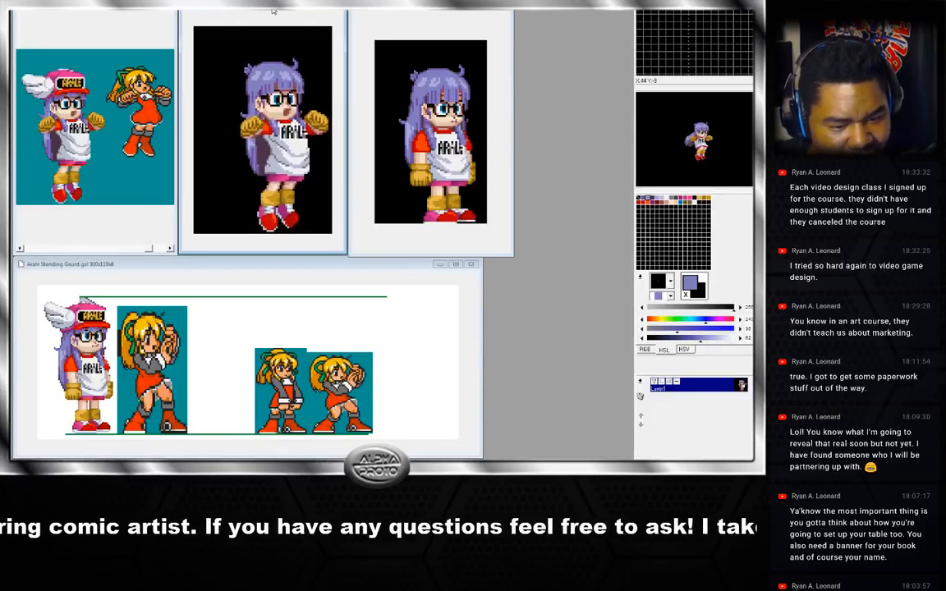
click(357, 18)
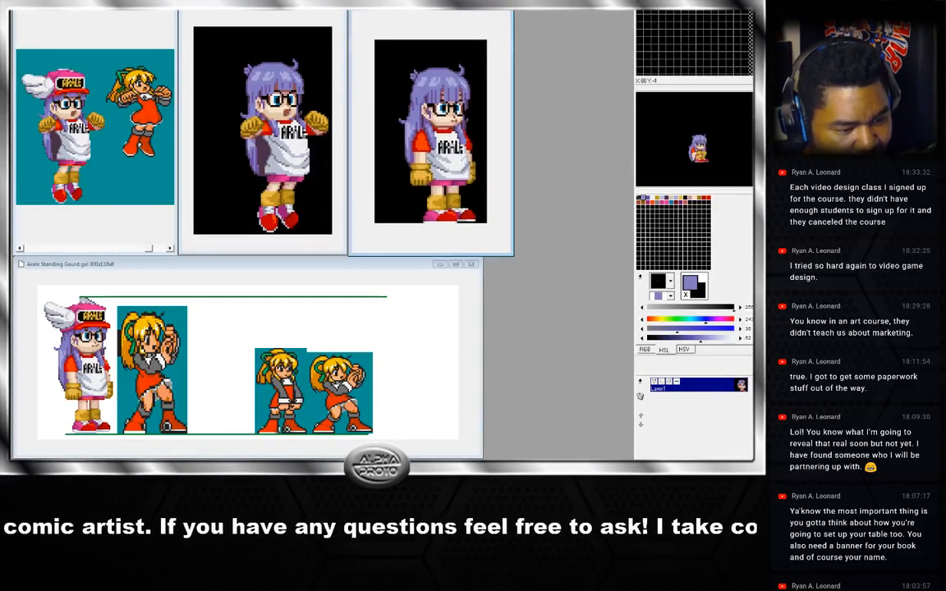
drag(358, 13, 357, 13)
drag(285, 11, 283, 10)
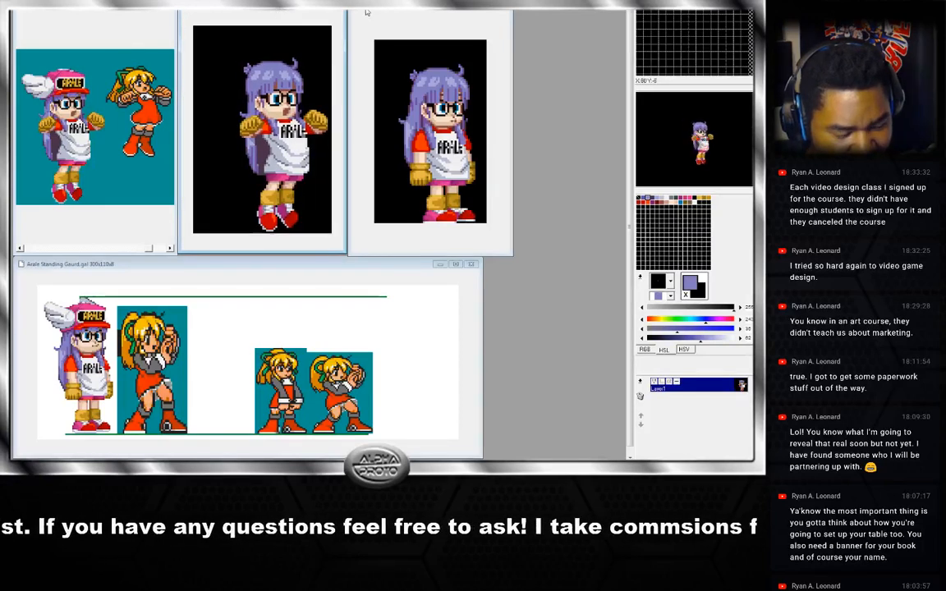
drag(371, 11, 370, 10)
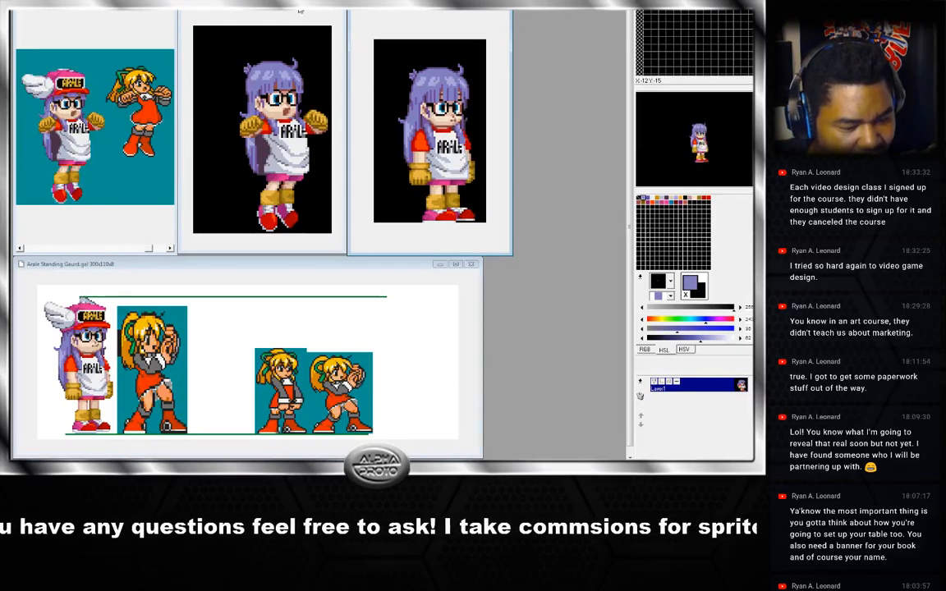
Enlarge the jump-frame window and the standing-sprite window so both frames sit side by side across the workspace.
click(254, 72)
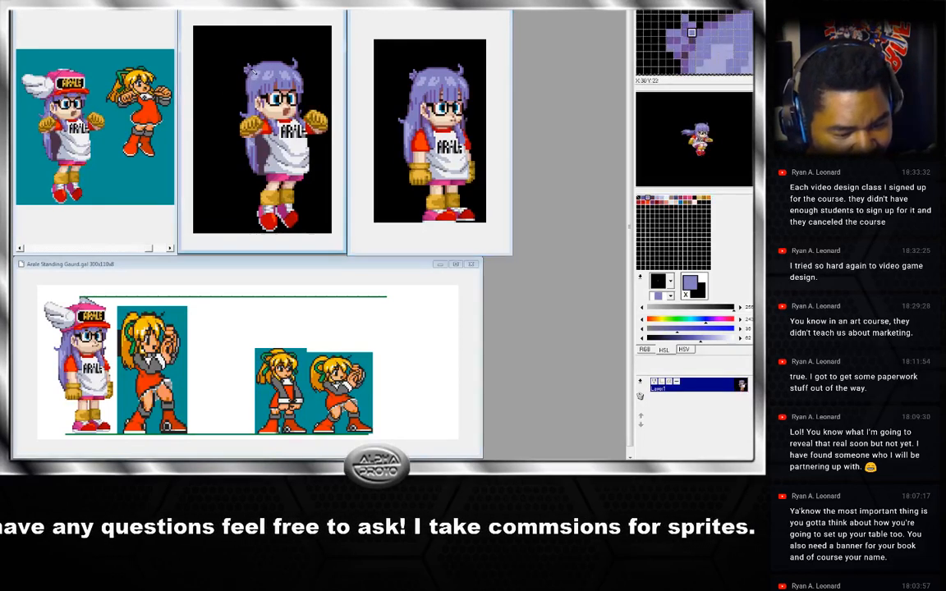
right_click(255, 73)
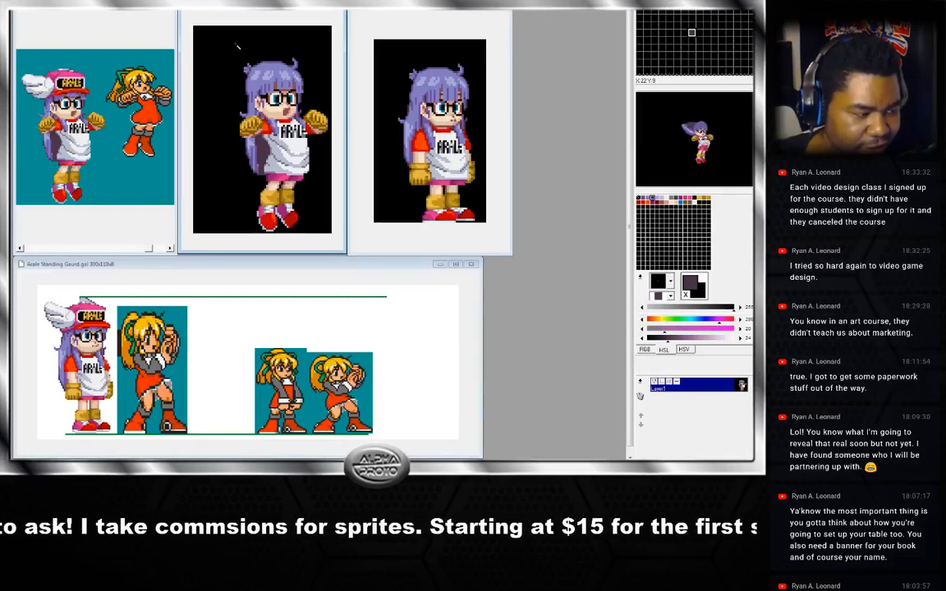
drag(391, 9, 478, 10)
drag(346, 40, 429, 39)
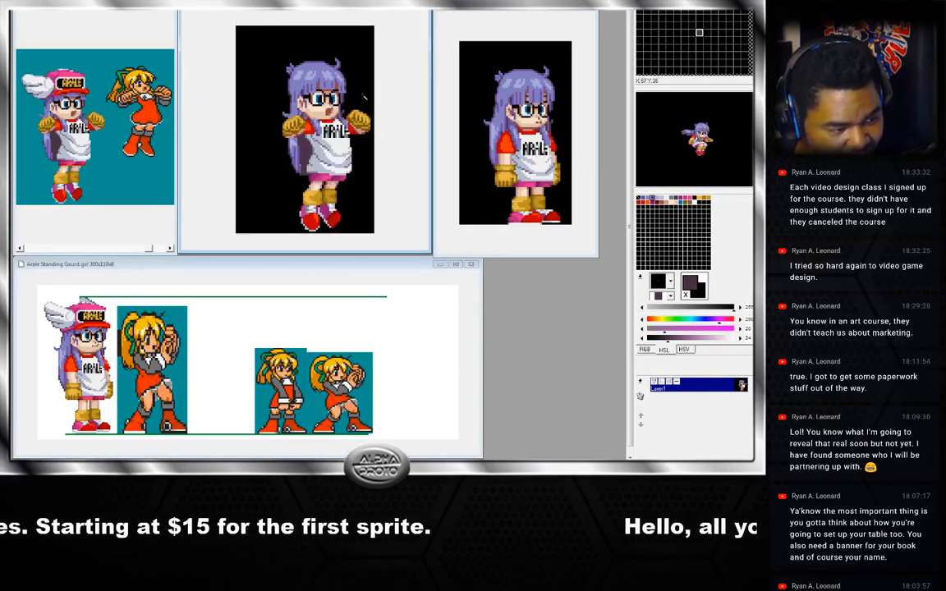
drag(605, 138, 624, 139)
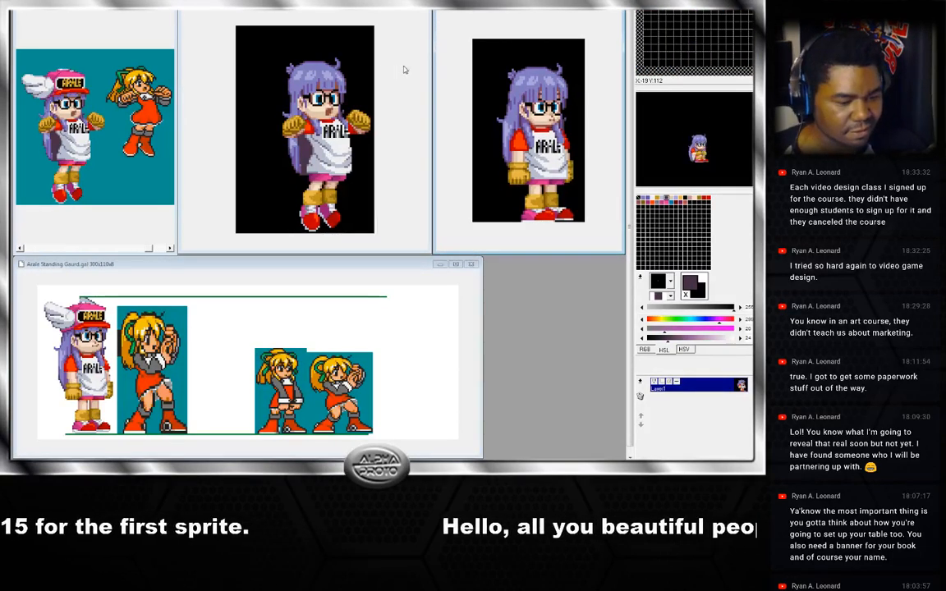
Select the reworked head on a jump frame and paste it onto the next frame, aligning it over the head.
click(365, 64)
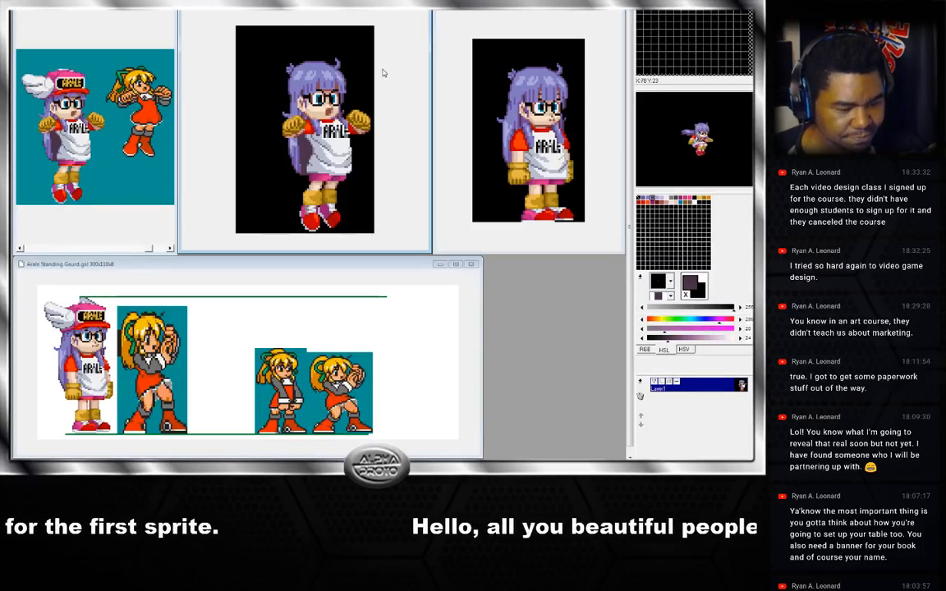
key(Right)
key(Right)
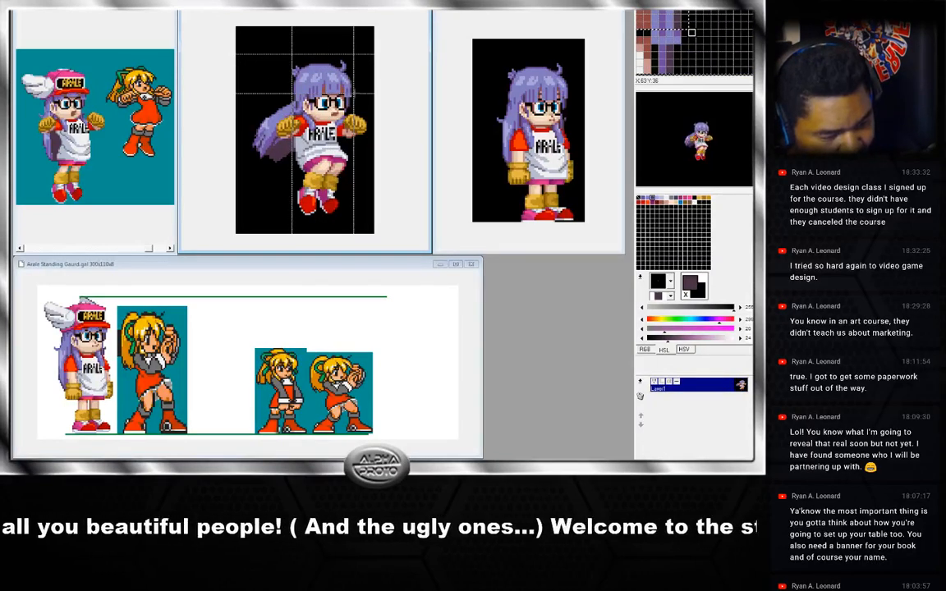
drag(355, 94, 354, 94)
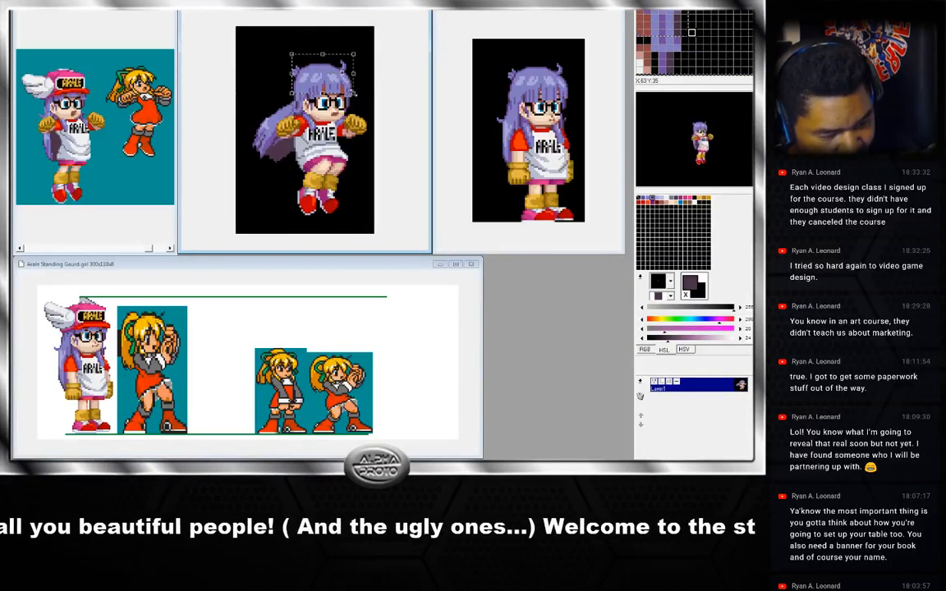
click(361, 89)
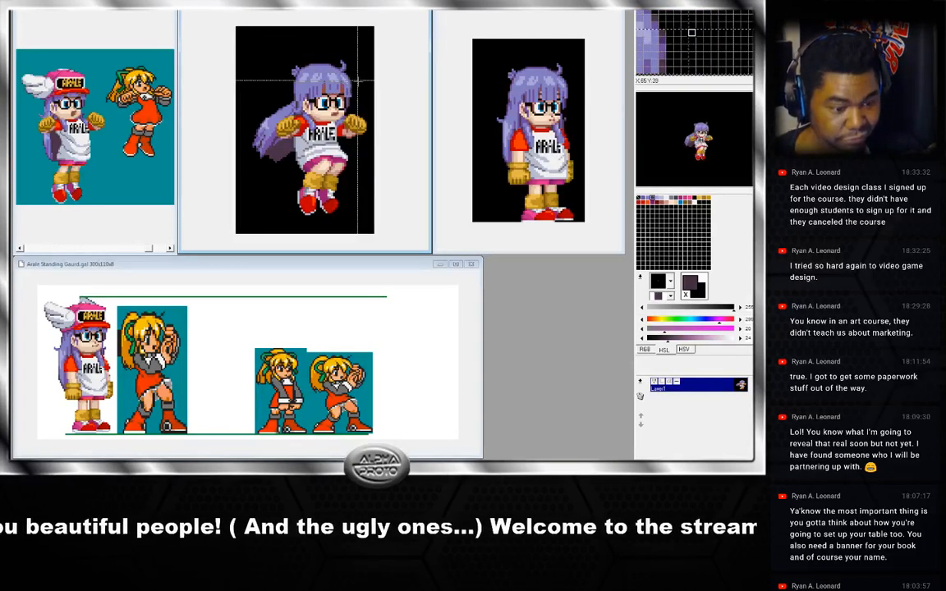
key(Right)
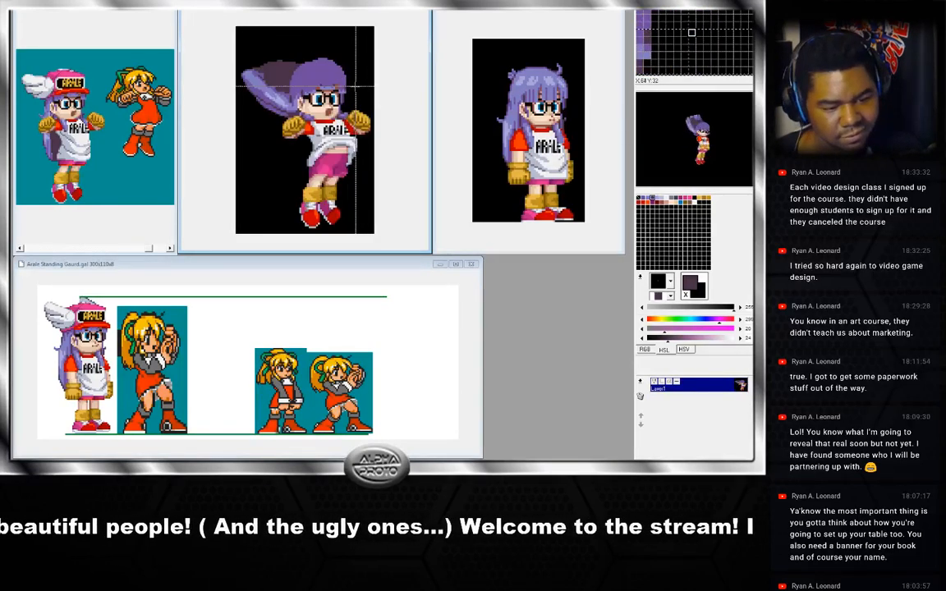
key(ctrl+v)
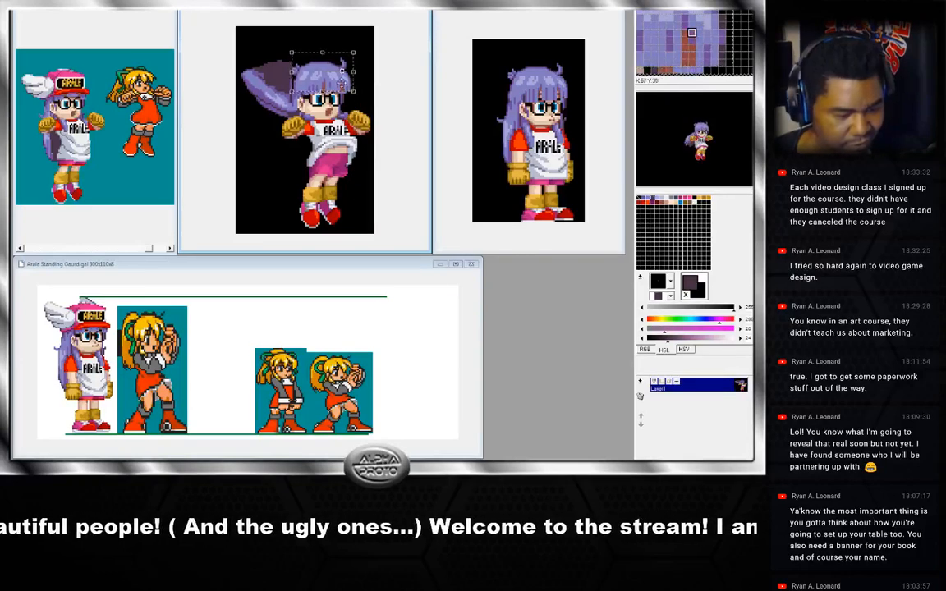
drag(341, 87, 336, 81)
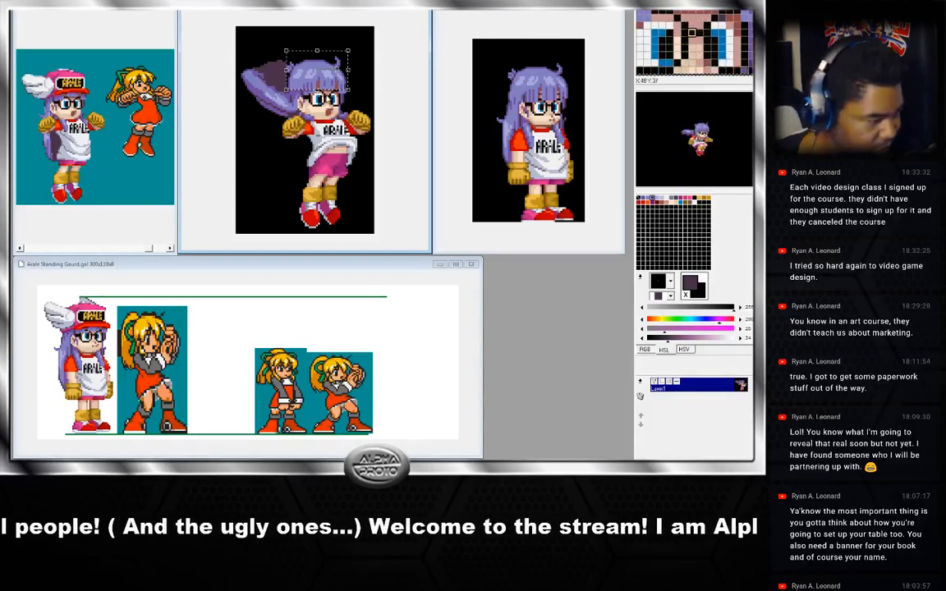
right_click(340, 78)
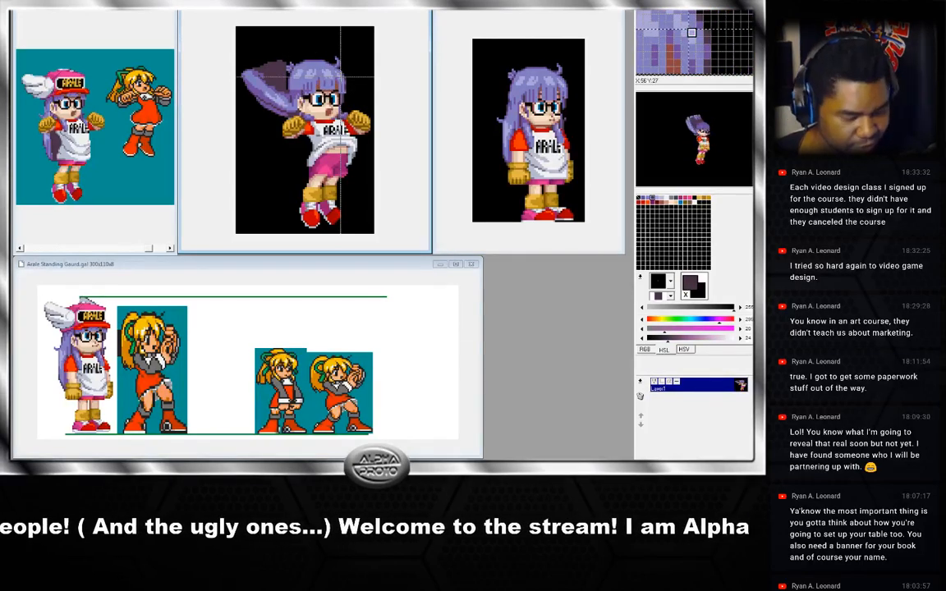
Flip back and forth across the adjacent jump frames to check the newly pasted head.
key(Left)
key(Right)
key(Right)
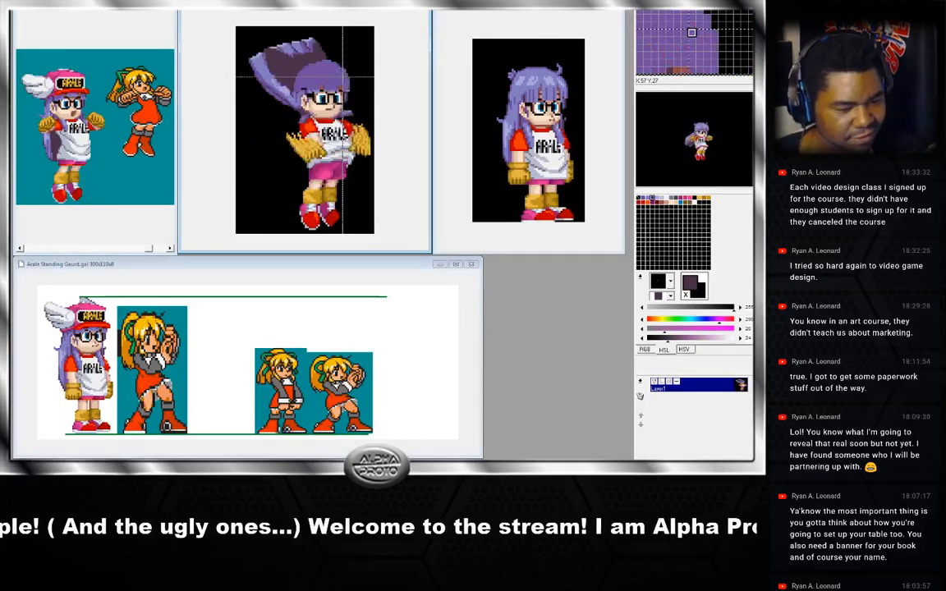
key(Left)
key(Left)
key(Right)
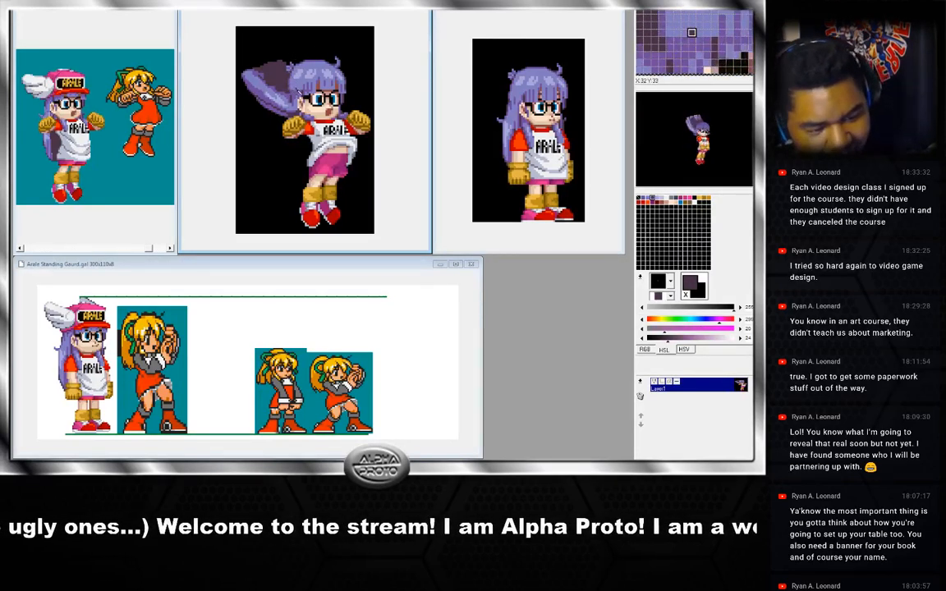
right_click(299, 99)
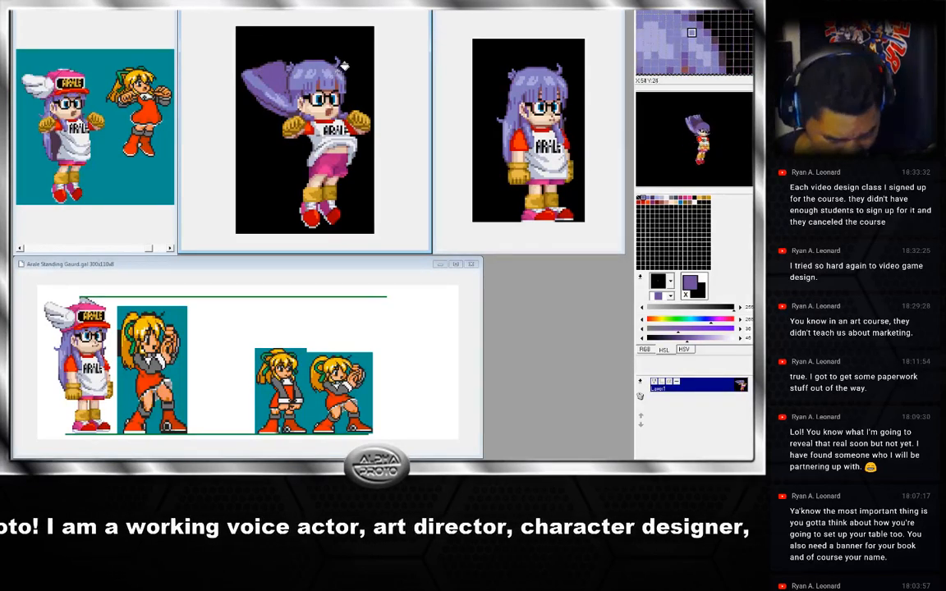
Paste the reworked head onto the following jump frame and nudge it into place over the hair.
key(Right)
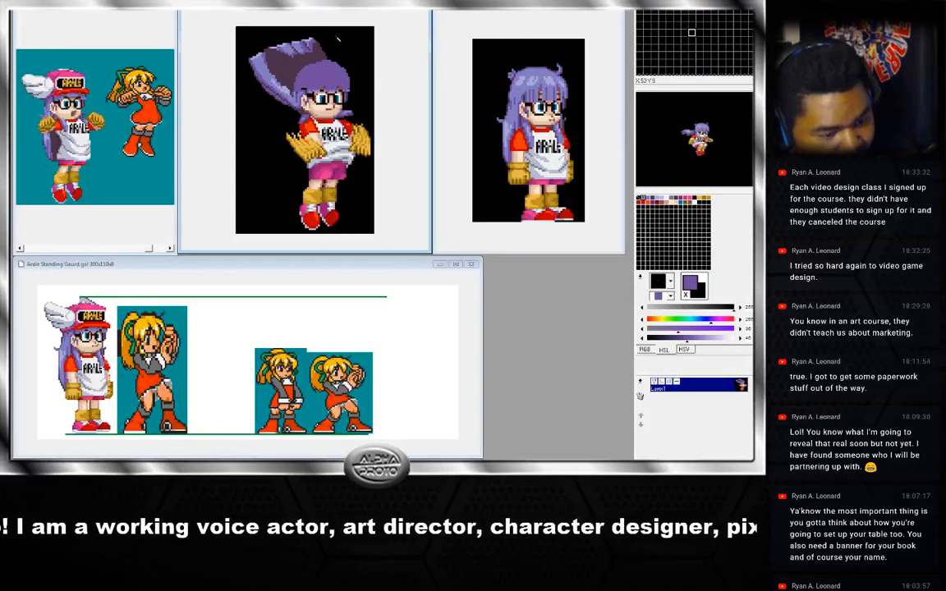
key(Left)
key(Right)
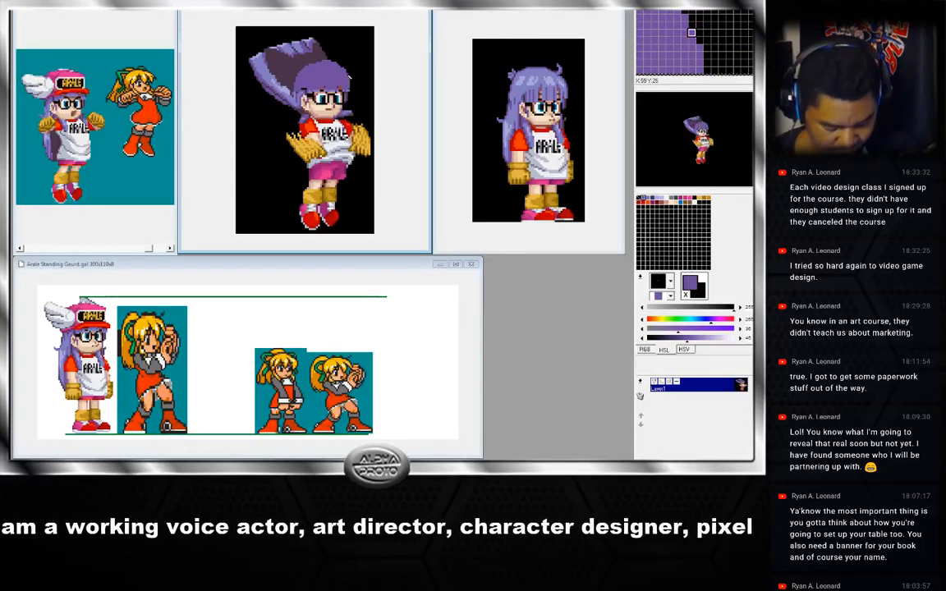
key(ctrl+v)
key(Right)
key(Right)
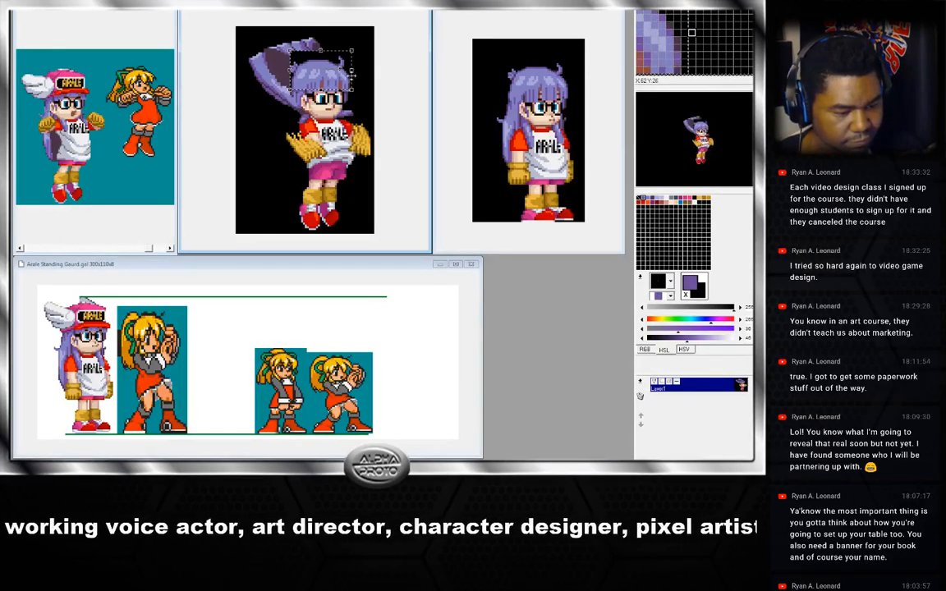
click(315, 48)
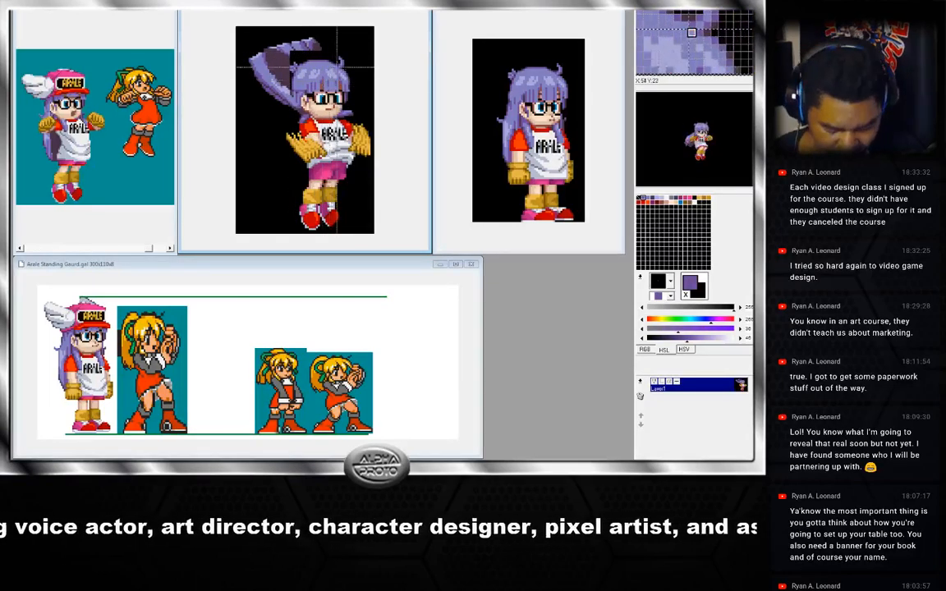
click(336, 8)
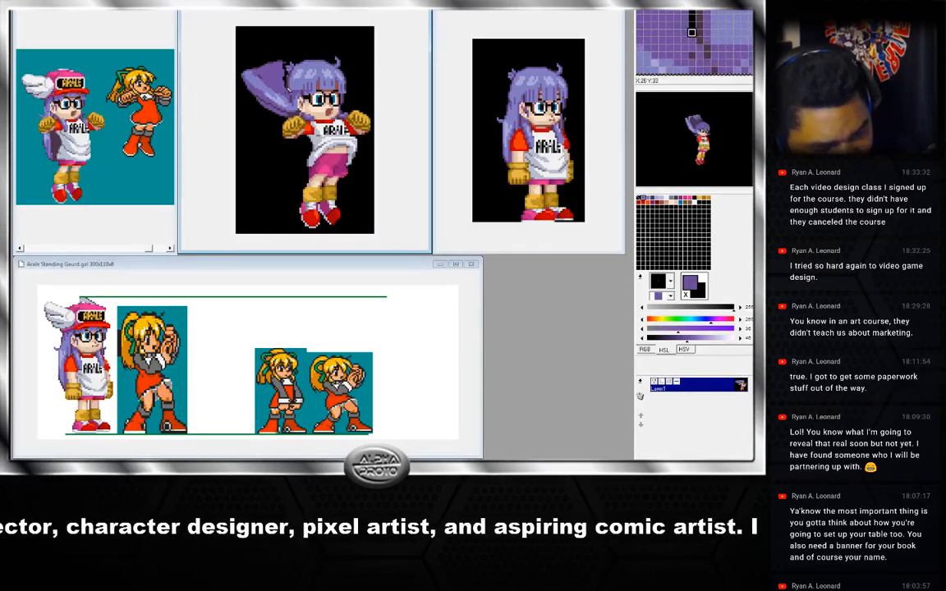
drag(288, 92, 315, 89)
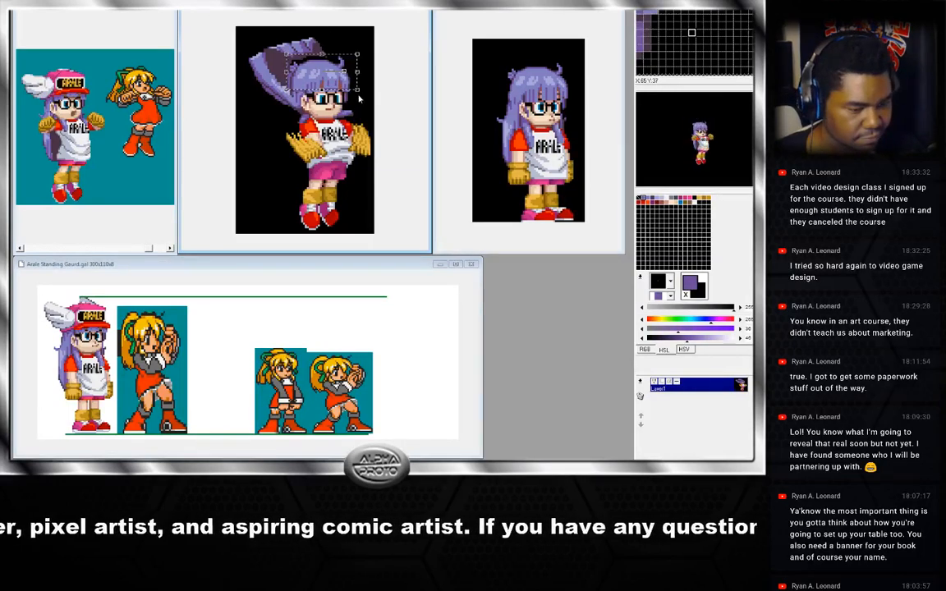
click(361, 97)
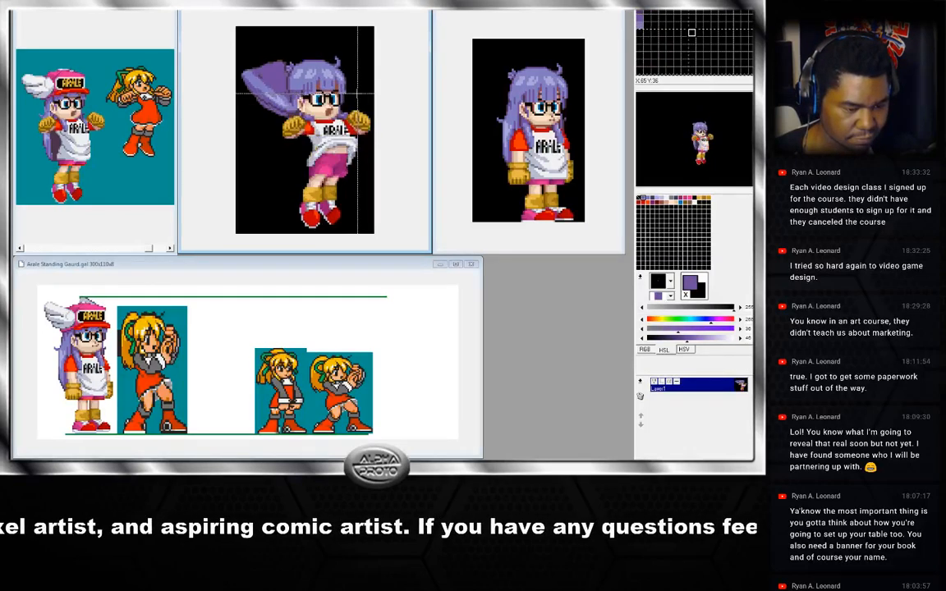
Alternate between the two latest jump frames to compare how the pasted heads line up.
key(Right)
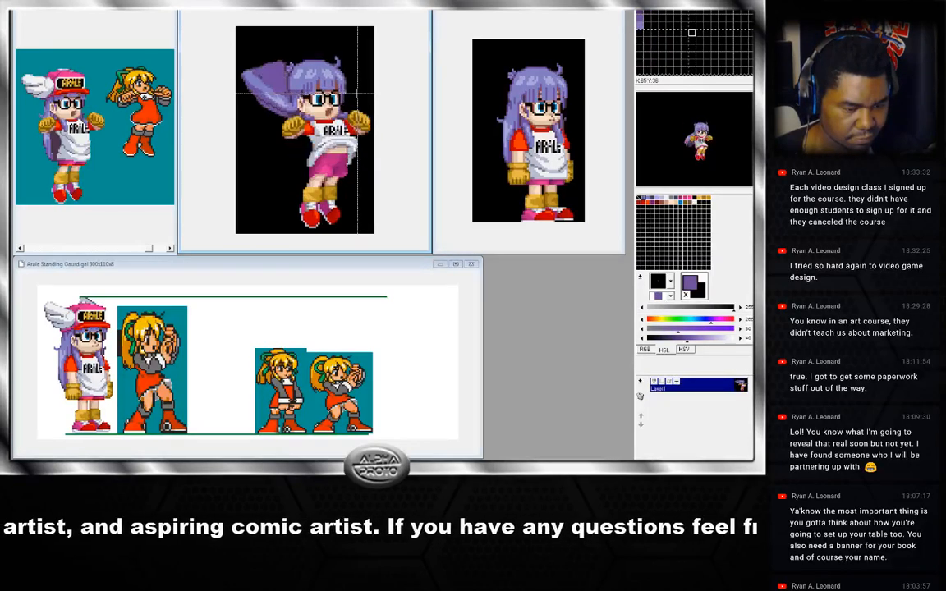
key(Left)
key(Right)
key(Left)
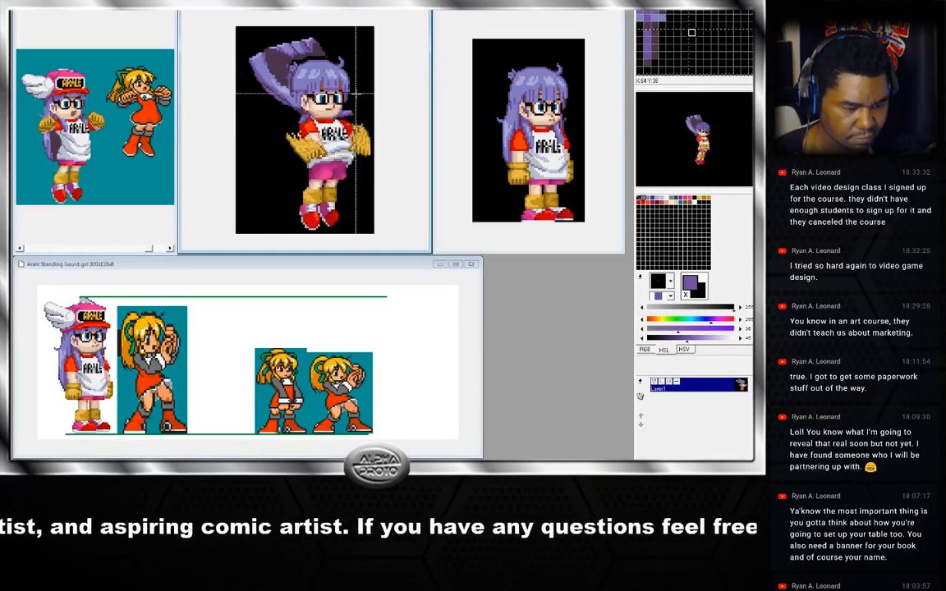
key(Right)
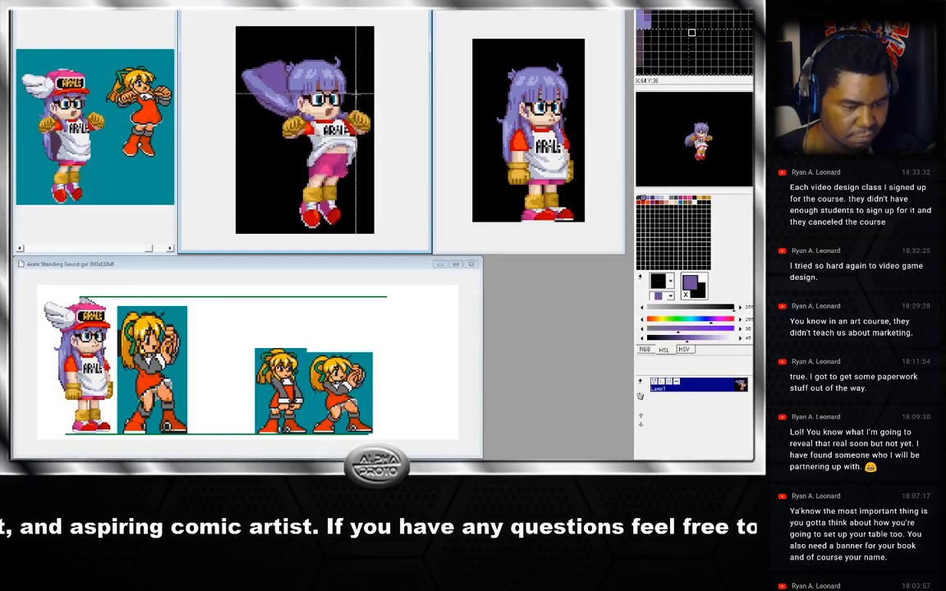
key(Left)
key(Right)
key(Left)
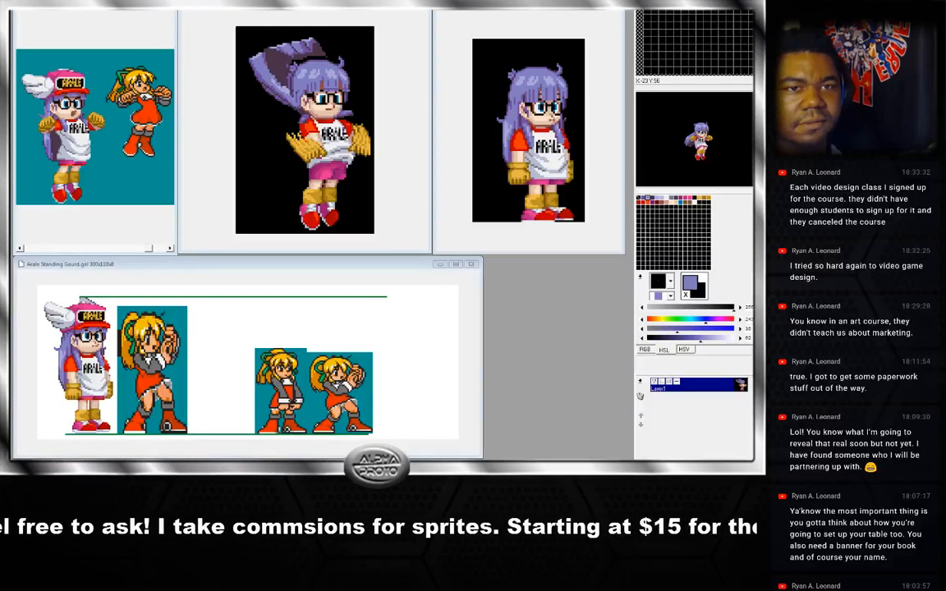
key(alt+Tab)
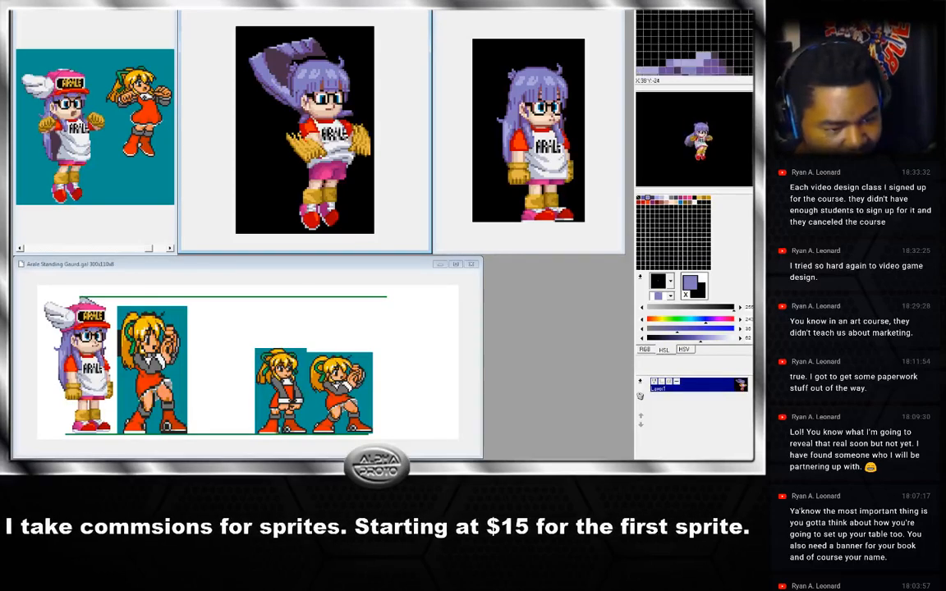
Touch up pixels at the top of the hair on the current jump frame.
right_click(304, 50)
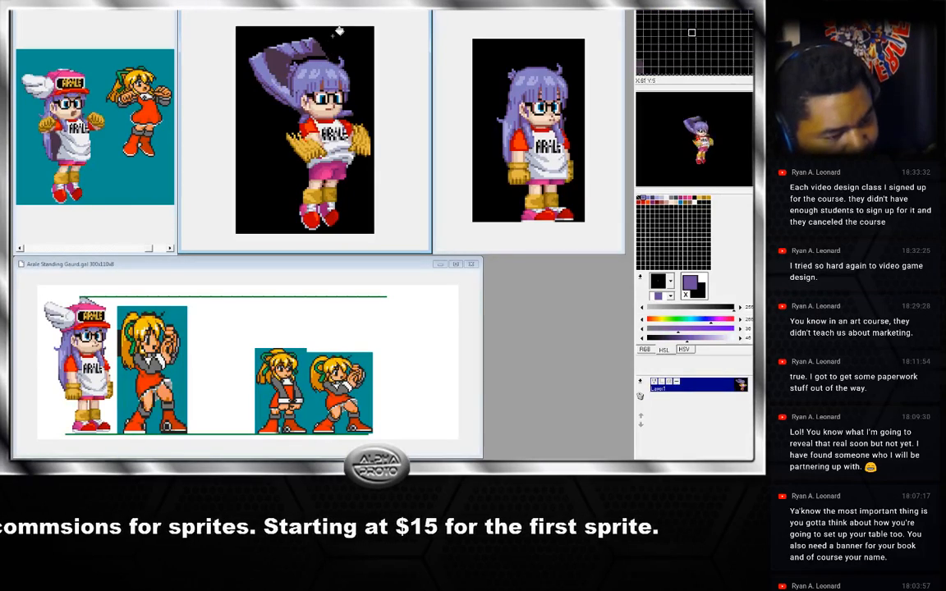
right_click(327, 51)
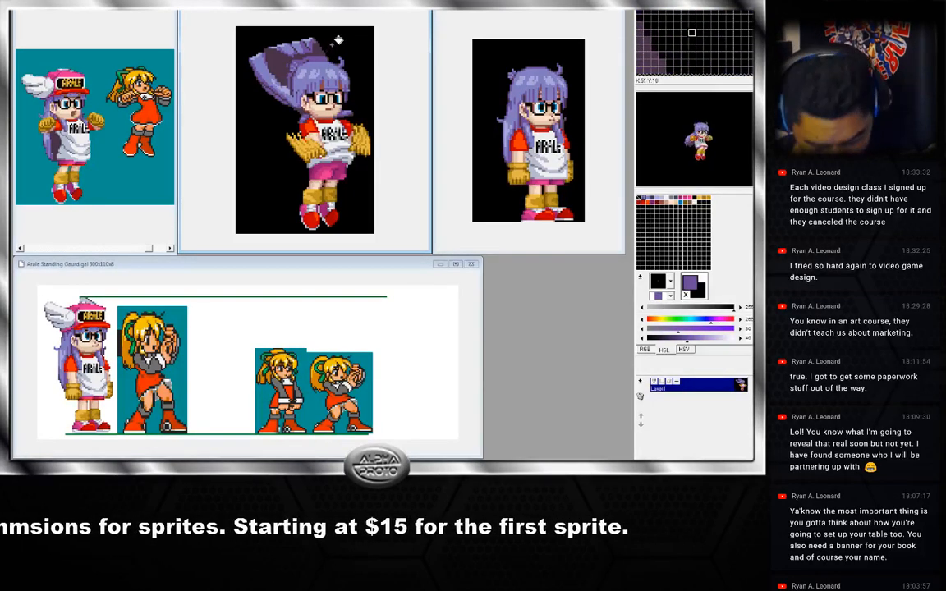
Pick hair colours and reshape the pixels along the top and back of the pasted hair.
right_click(322, 55)
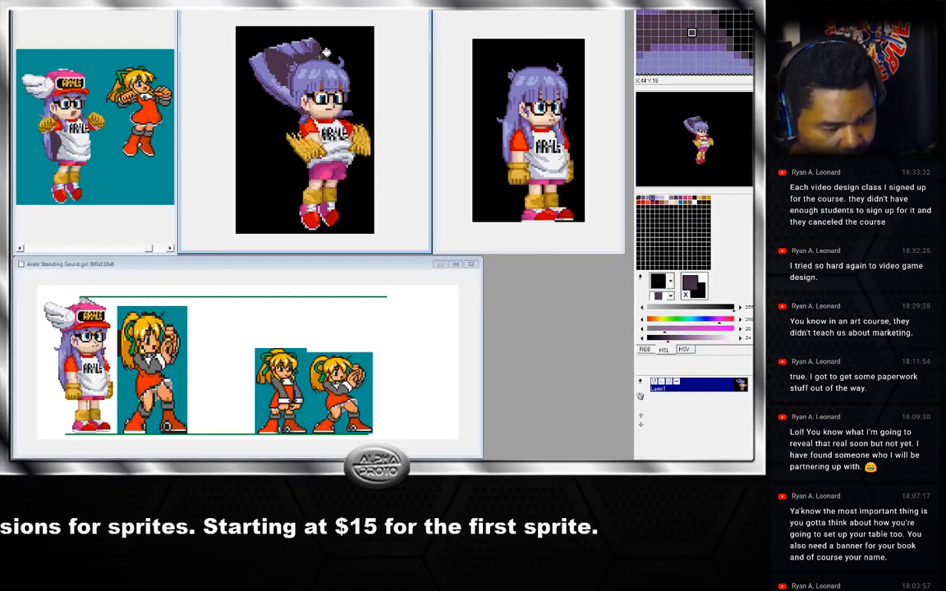
right_click(297, 64)
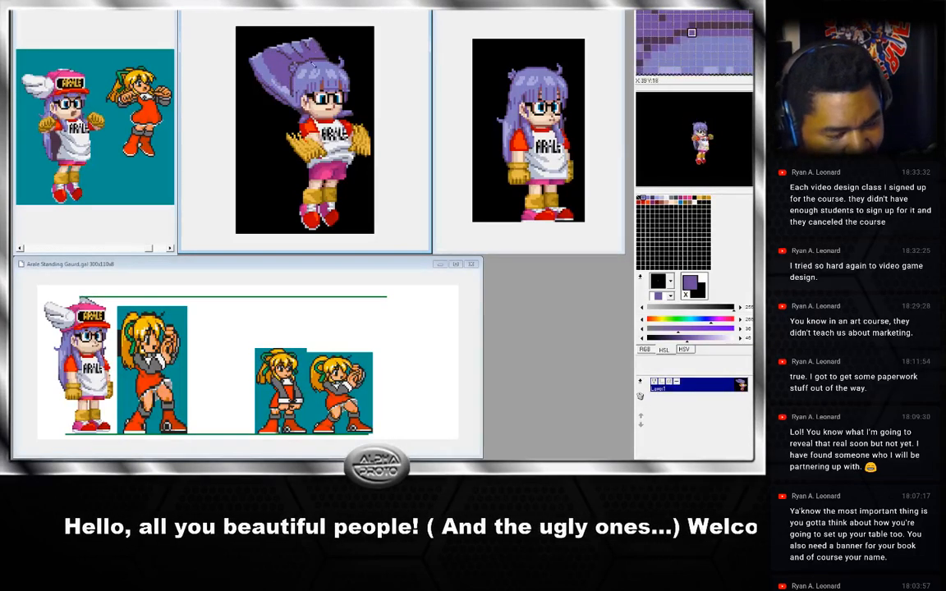
drag(309, 61, 316, 62)
right_click(314, 60)
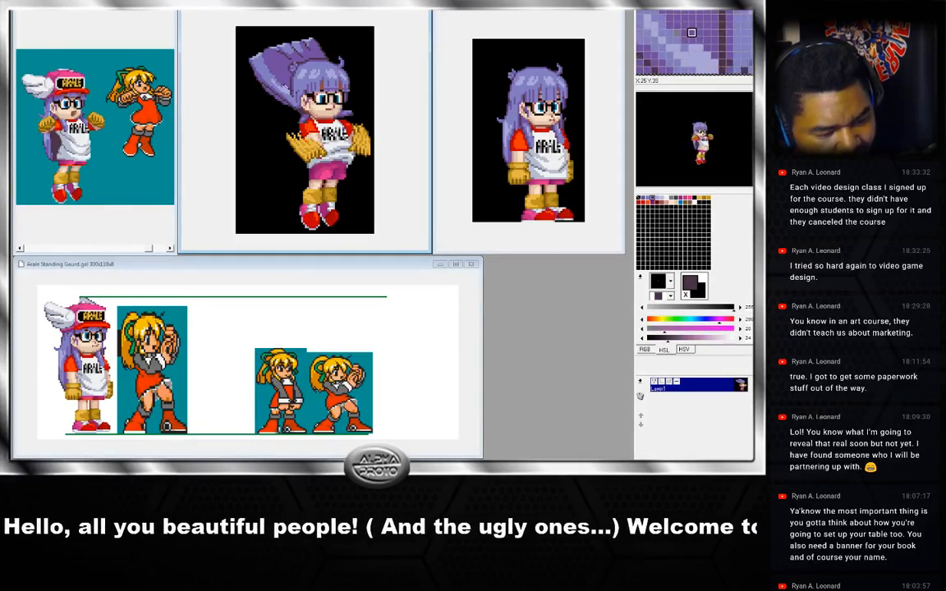
right_click(256, 77)
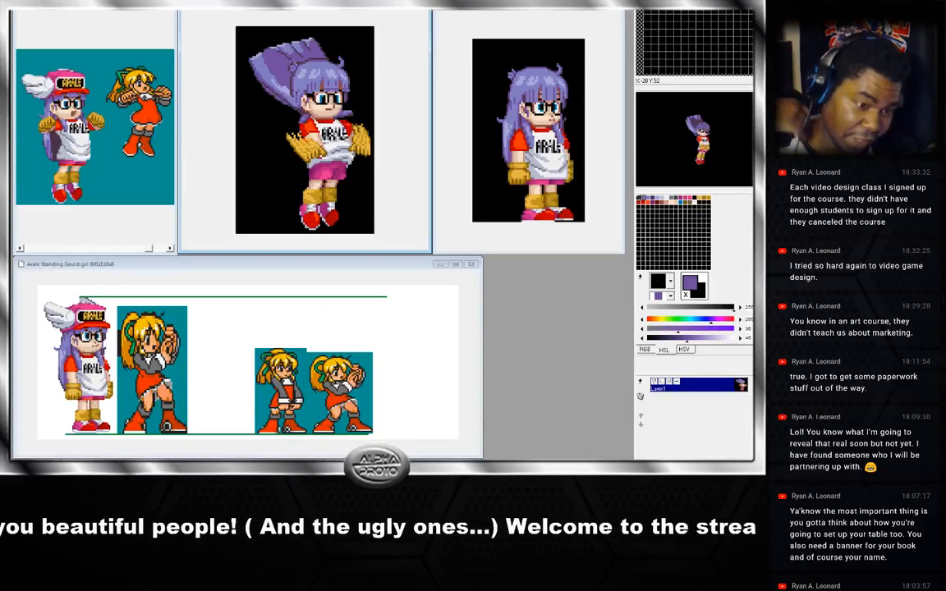
right_click(268, 89)
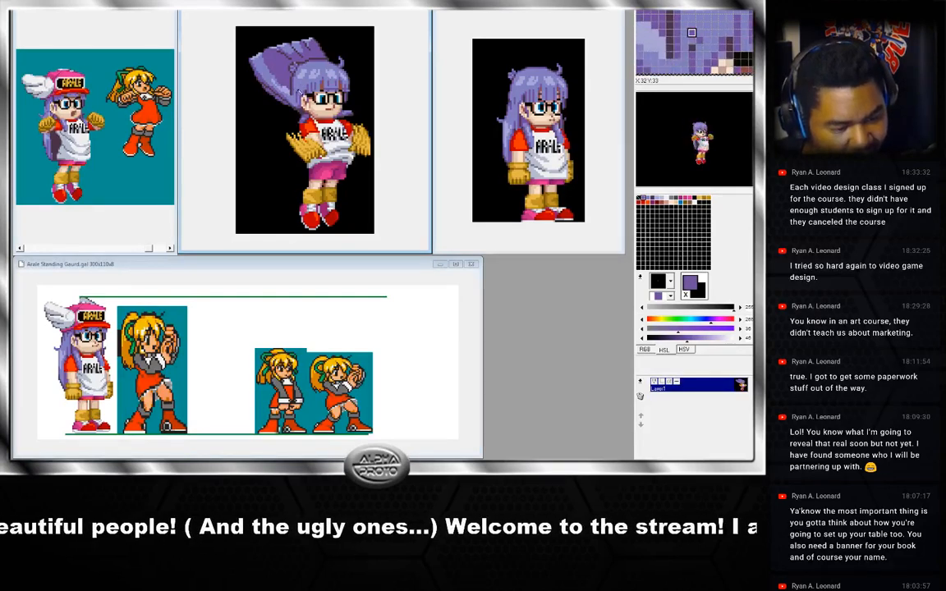
right_click(290, 89)
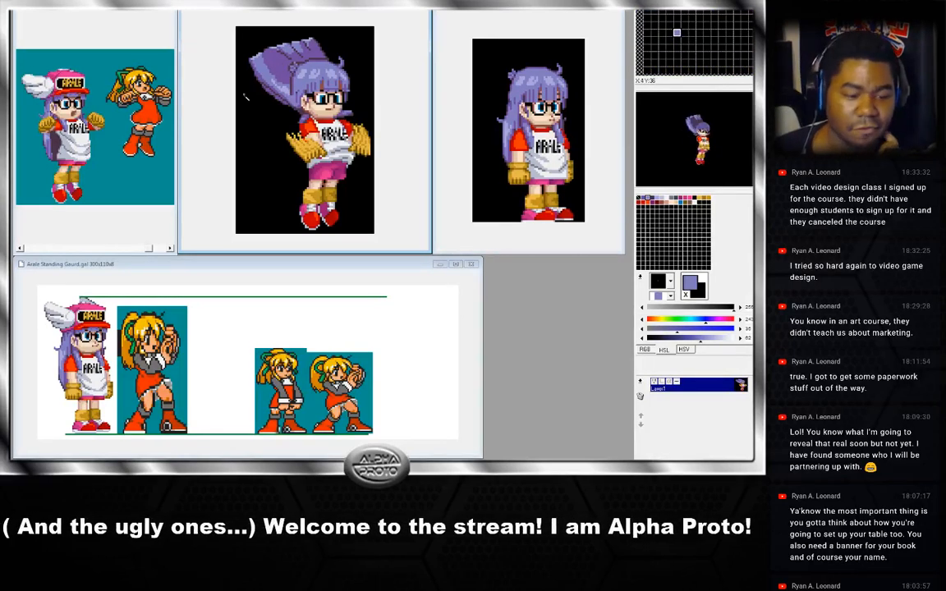
Step repeatedly between the jump frames to judge how the reworked hair reads in motion.
key(Right)
key(Left)
key(Left)
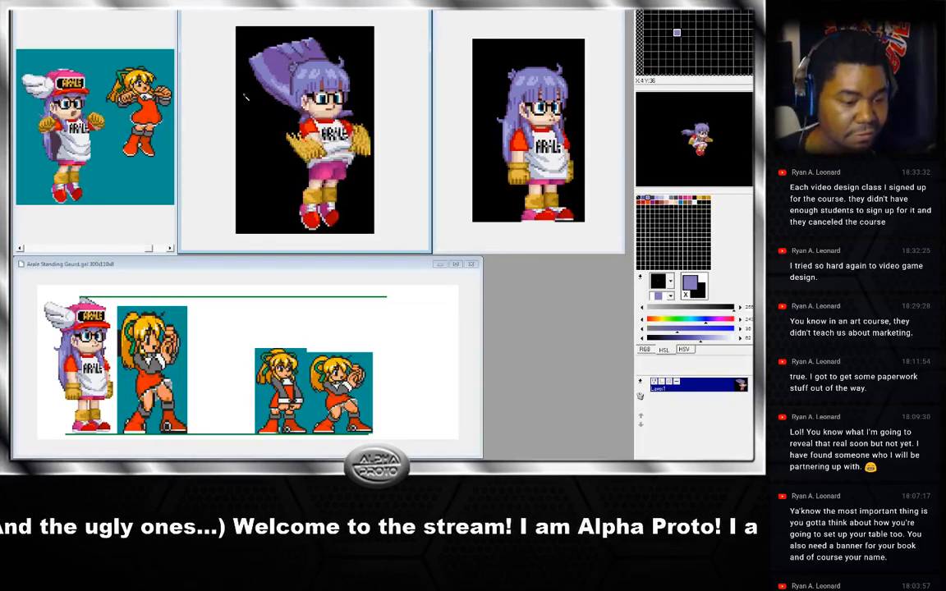
key(Right)
key(Right)
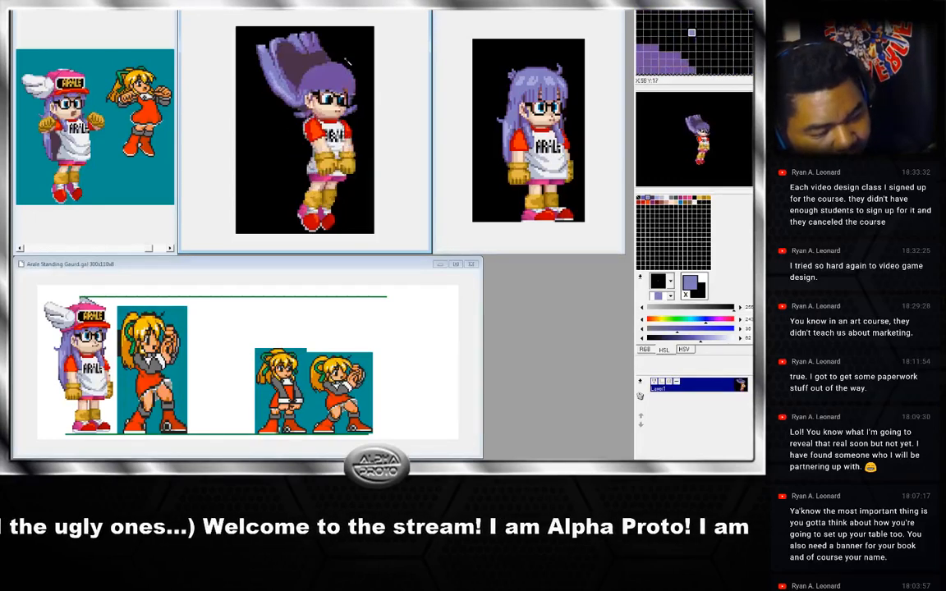
key(Left)
key(Right)
key(Left)
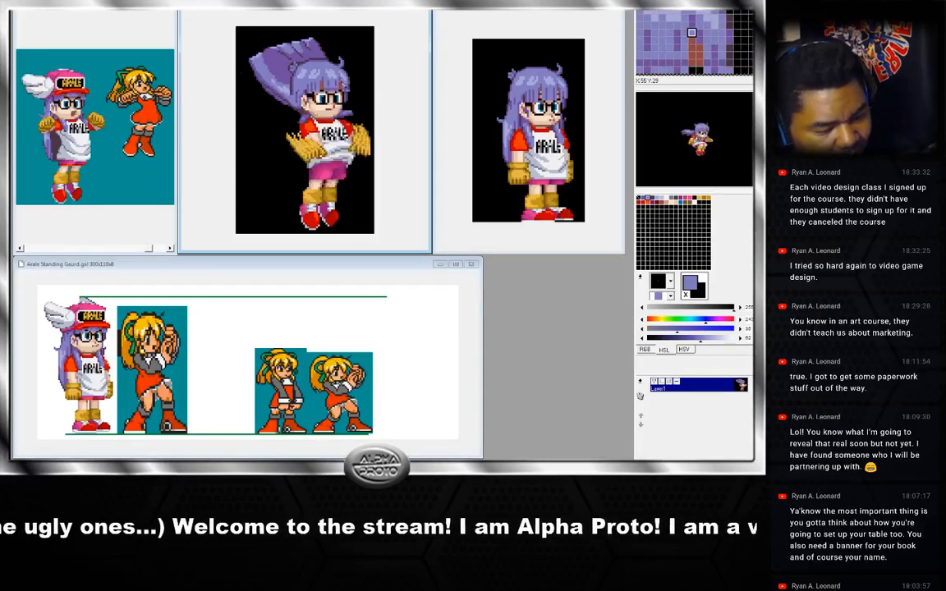
key(Right)
key(Left)
key(Right)
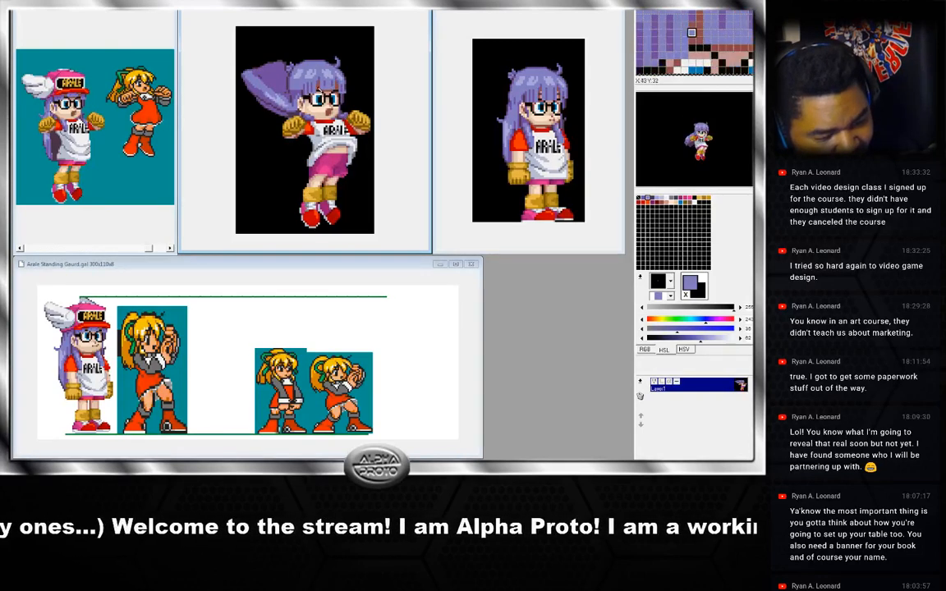
key(Left)
key(Right)
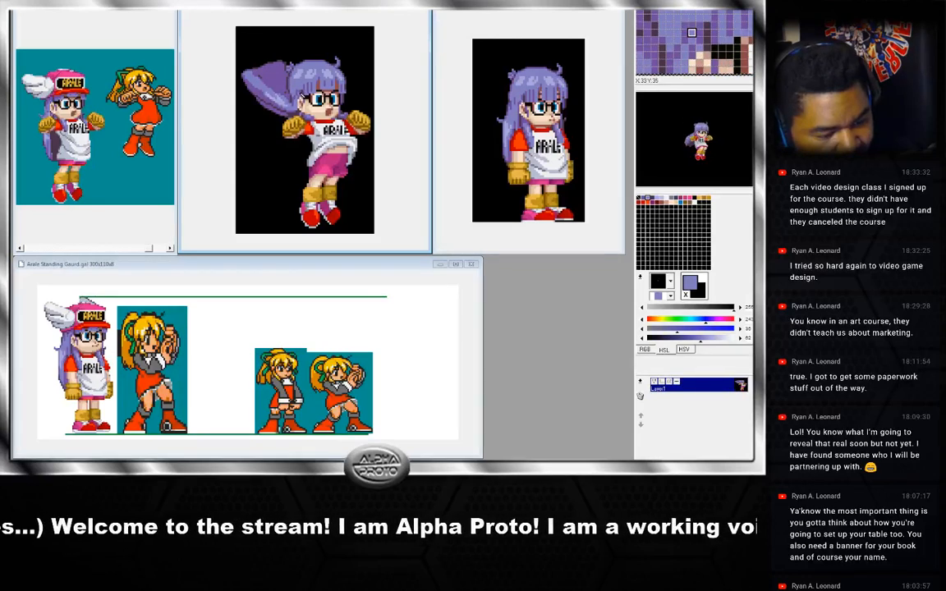
key(Left)
key(Right)
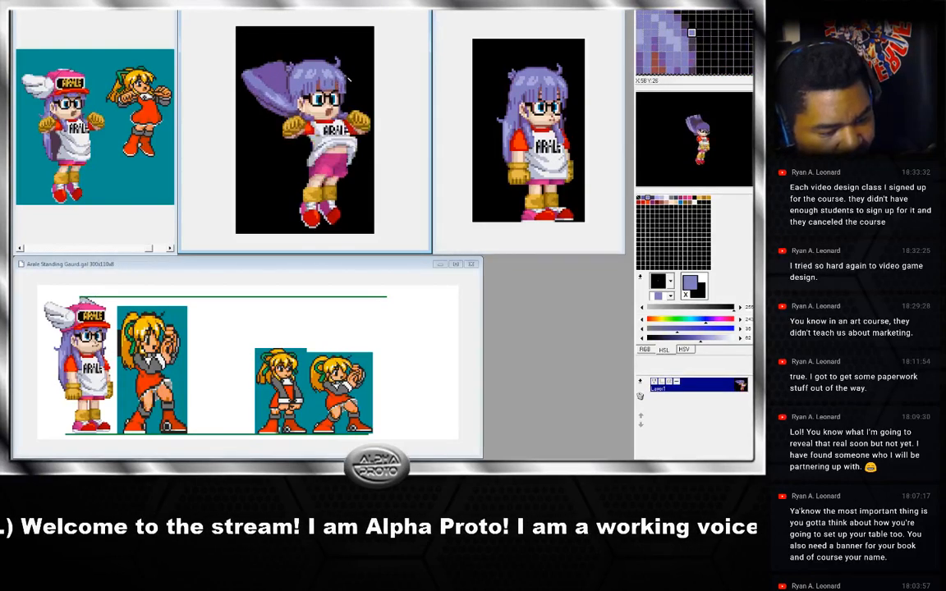
key(Left)
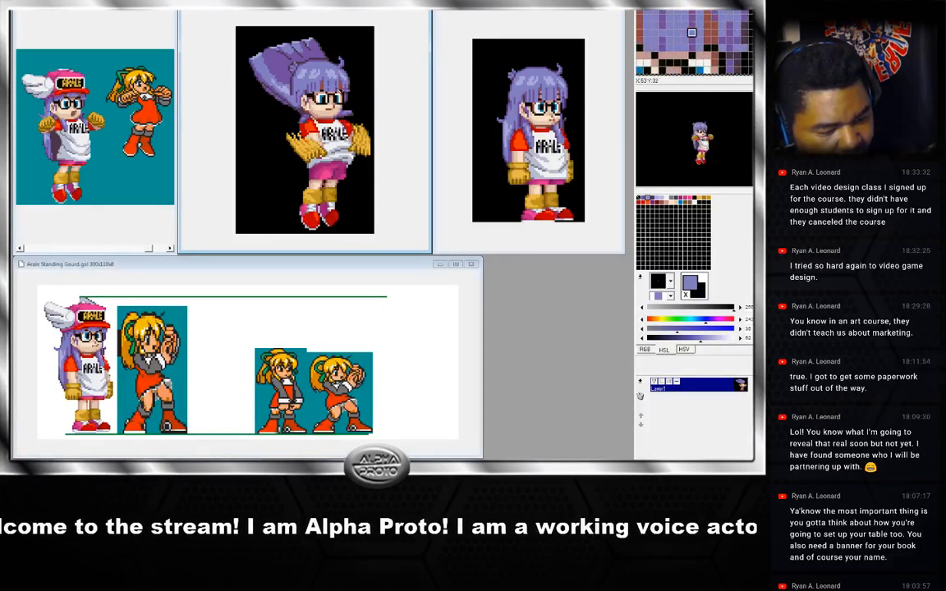
right_click(340, 92)
key(Right)
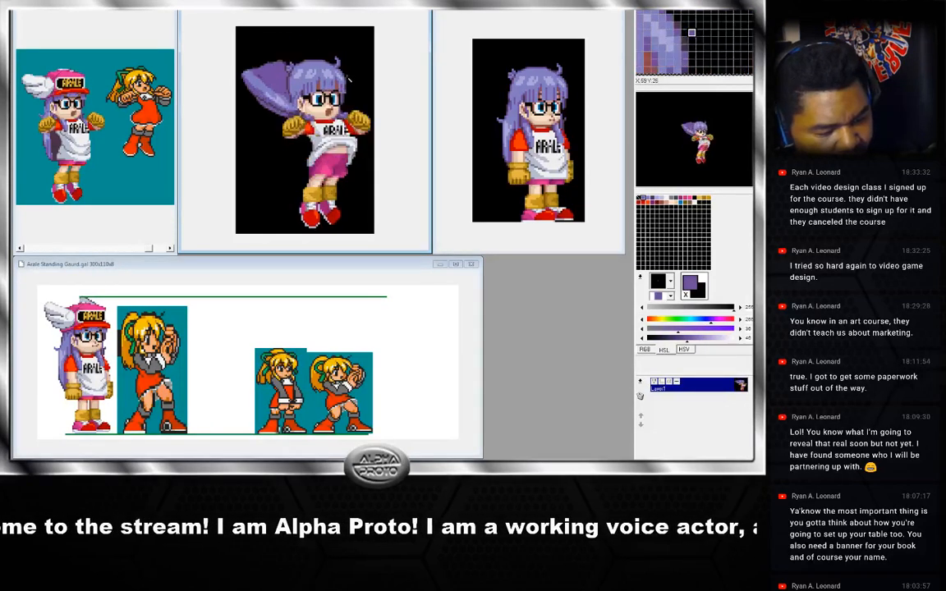
key(Left)
key(Right)
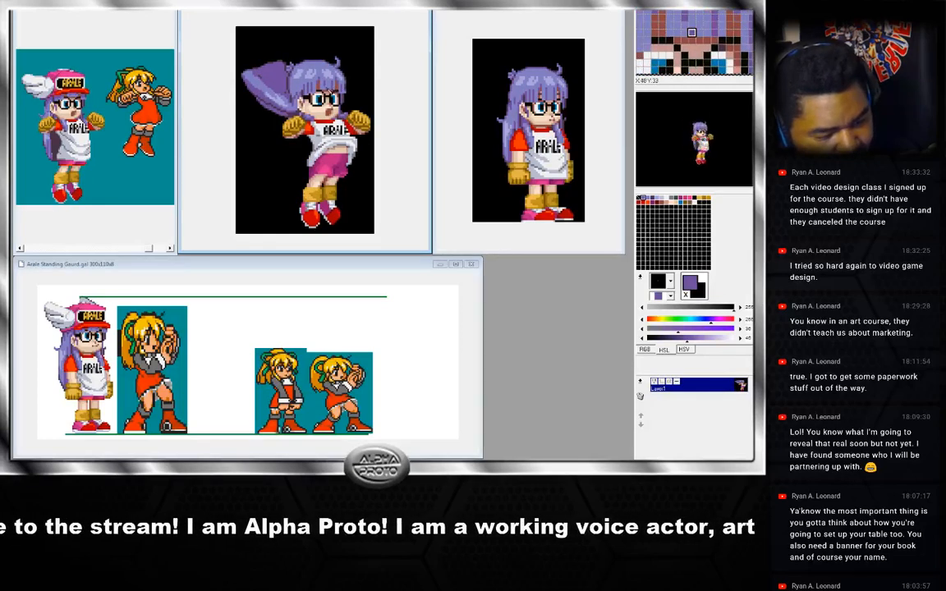
key(Right)
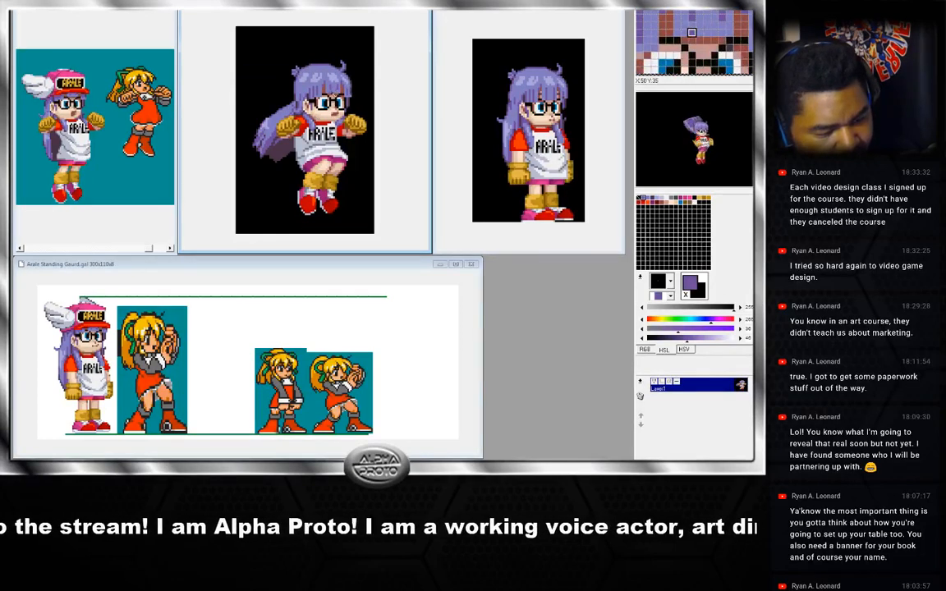
key(Right)
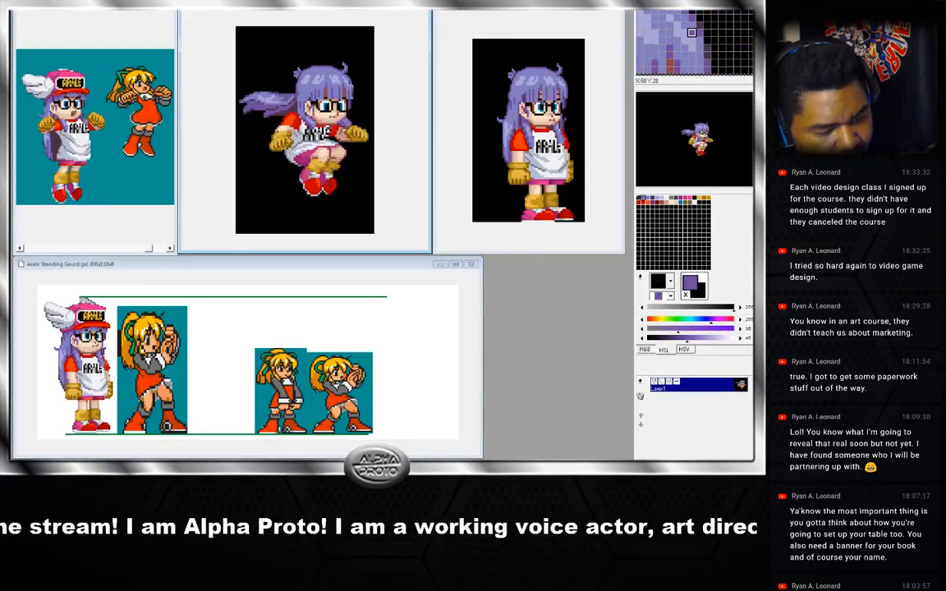
key(Left)
key(Right)
key(Left)
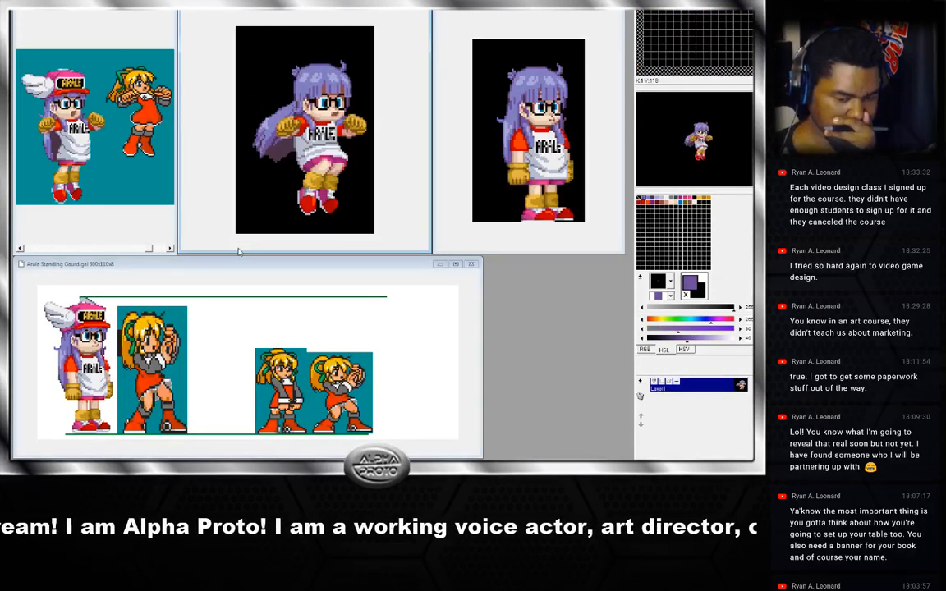
key(Right)
key(Right)
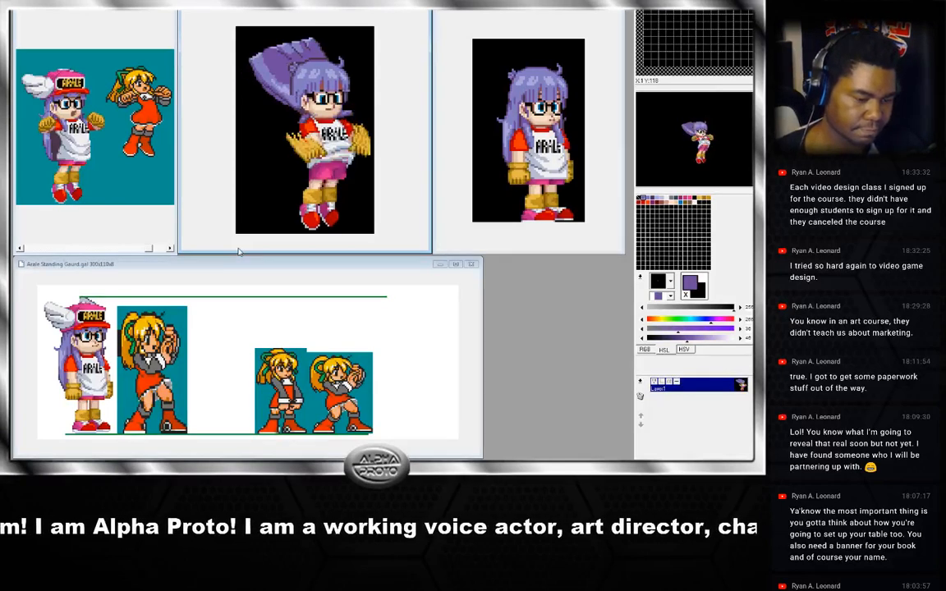
key(Right)
key(Left)
key(Left)
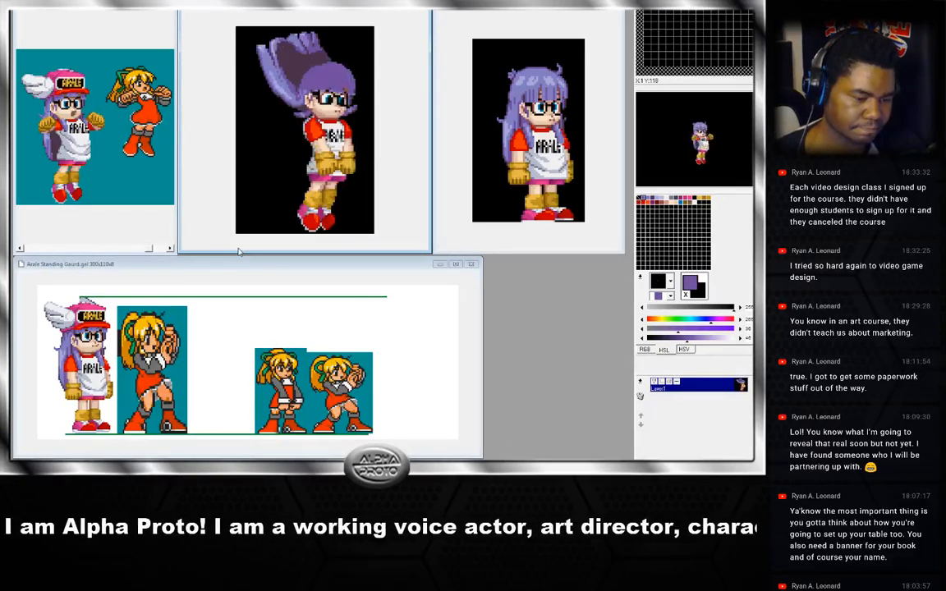
key(Right)
key(Left)
key(Right)
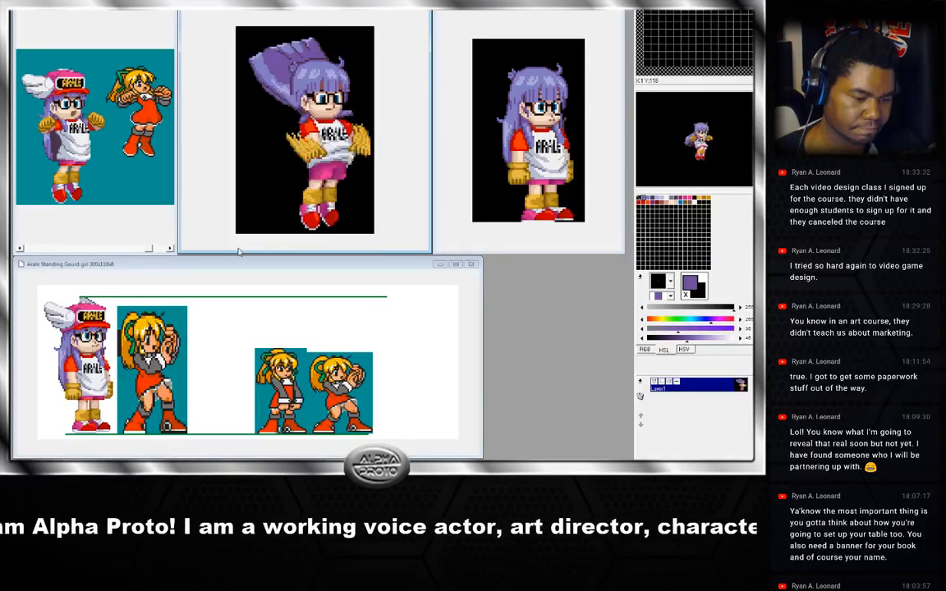
key(Right)
key(Left)
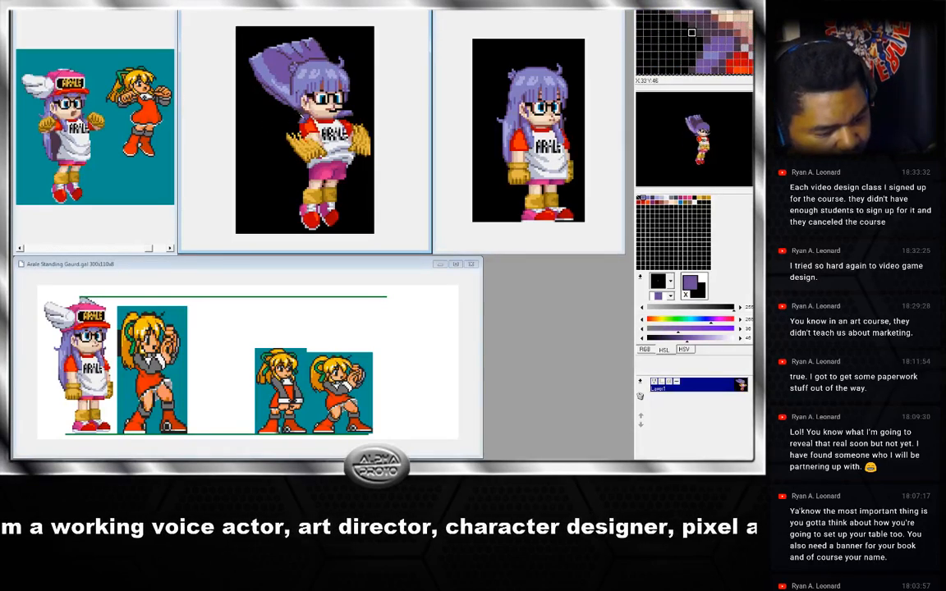
Sample the skin tones of the face and compare the face against the neighbouring jump frames.
drag(317, 114, 348, 107)
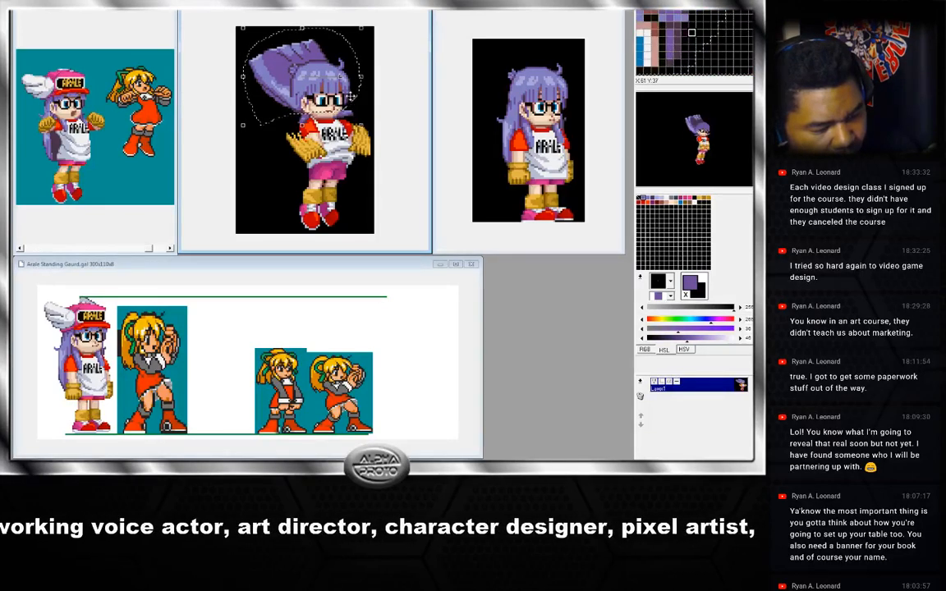
key(Escape)
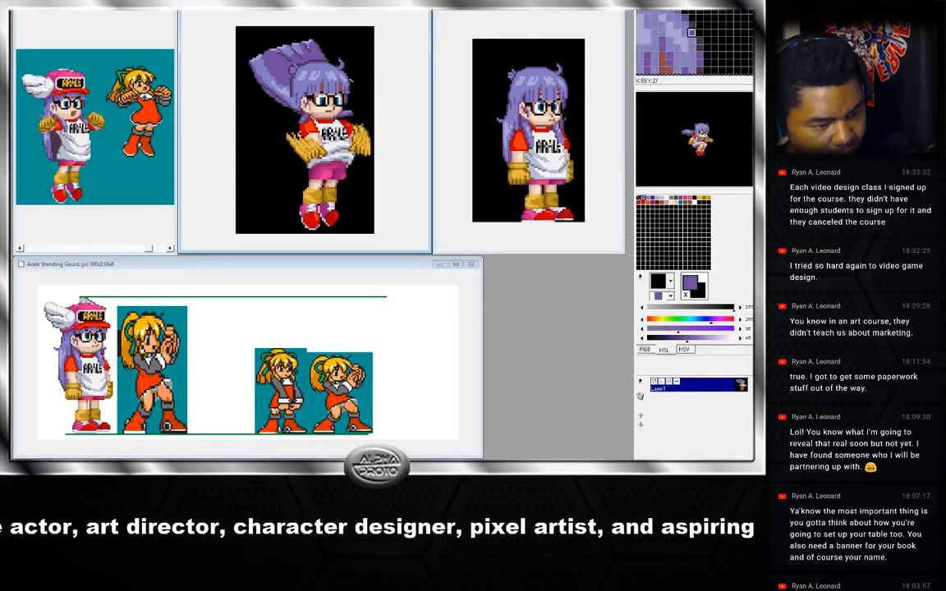
right_click(335, 117)
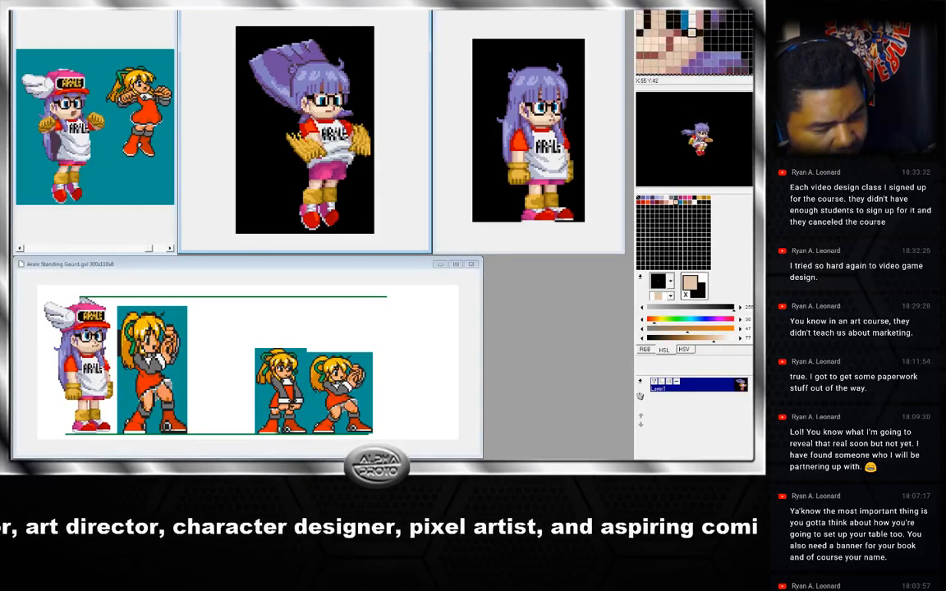
right_click(335, 122)
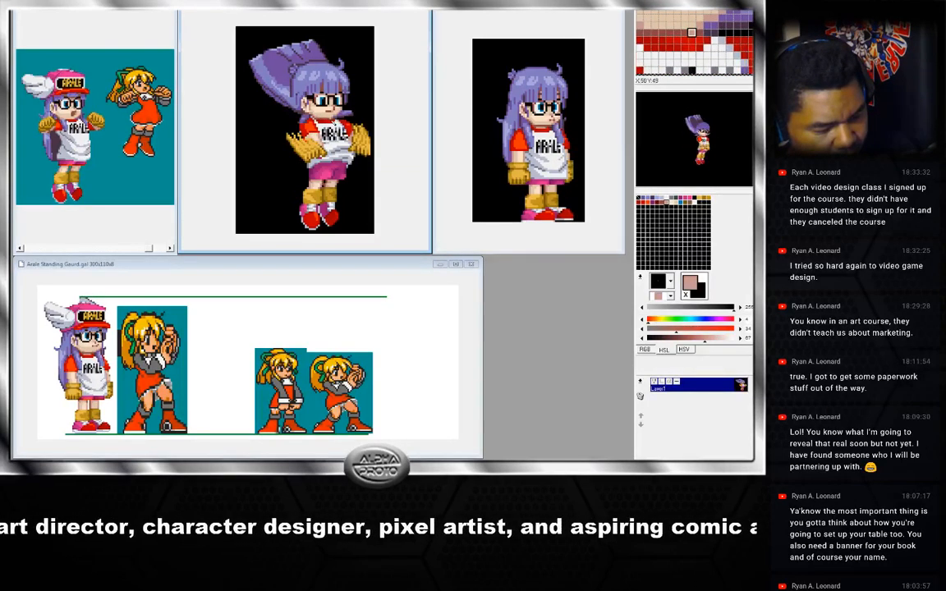
key(ctrl+Right)
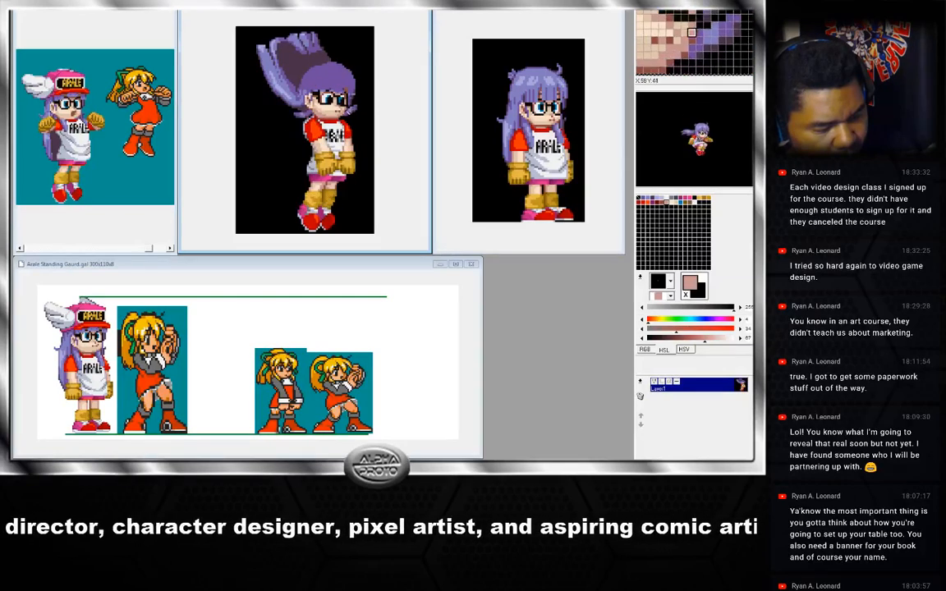
key(ctrl+Left)
key(ctrl+Right)
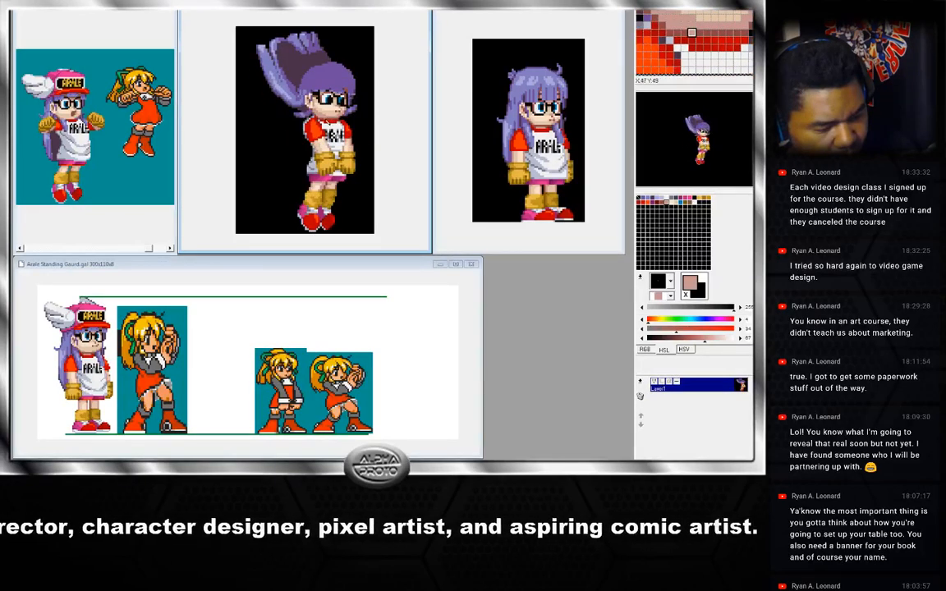
right_click(347, 116)
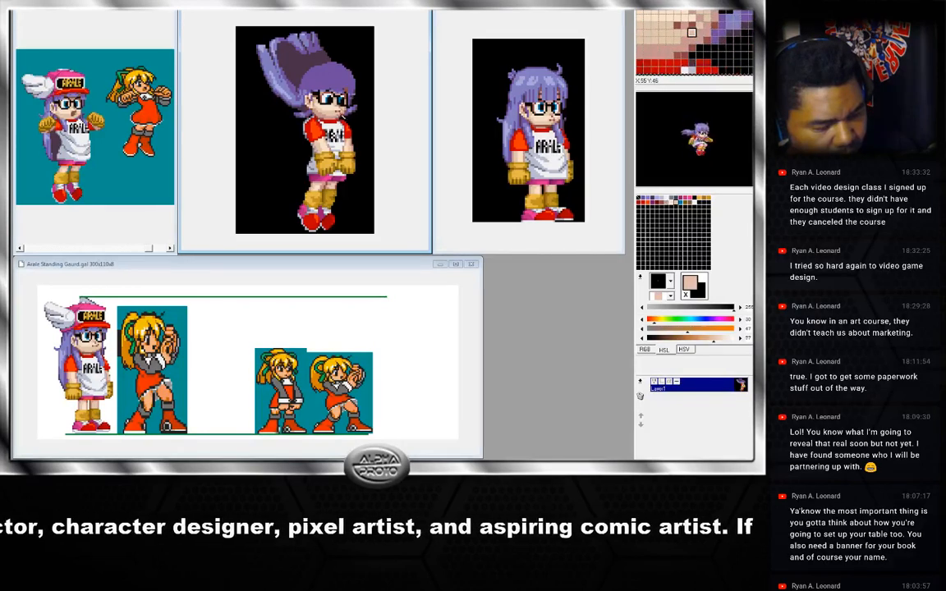
key(ctrl+Right)
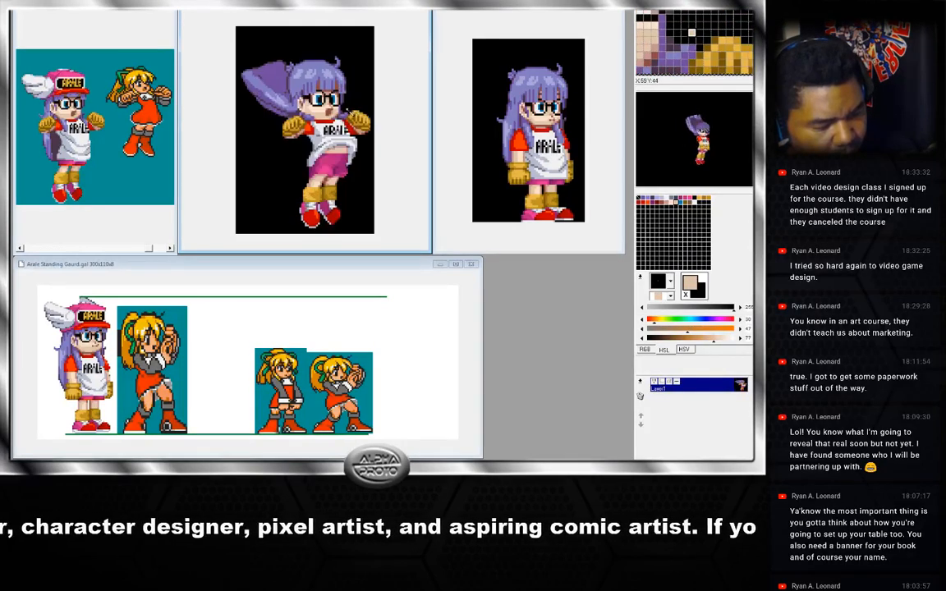
key(ctrl+Right)
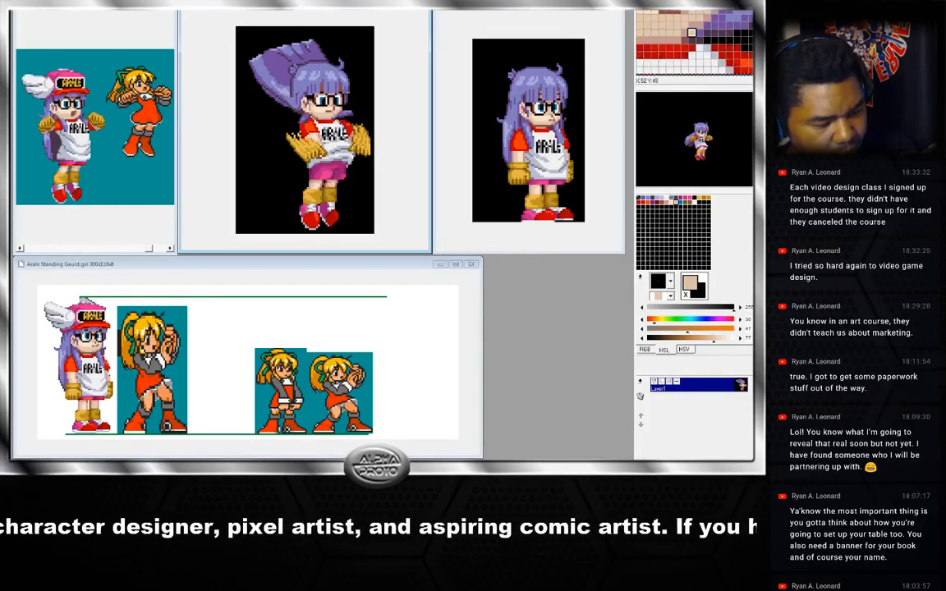
right_click(341, 120)
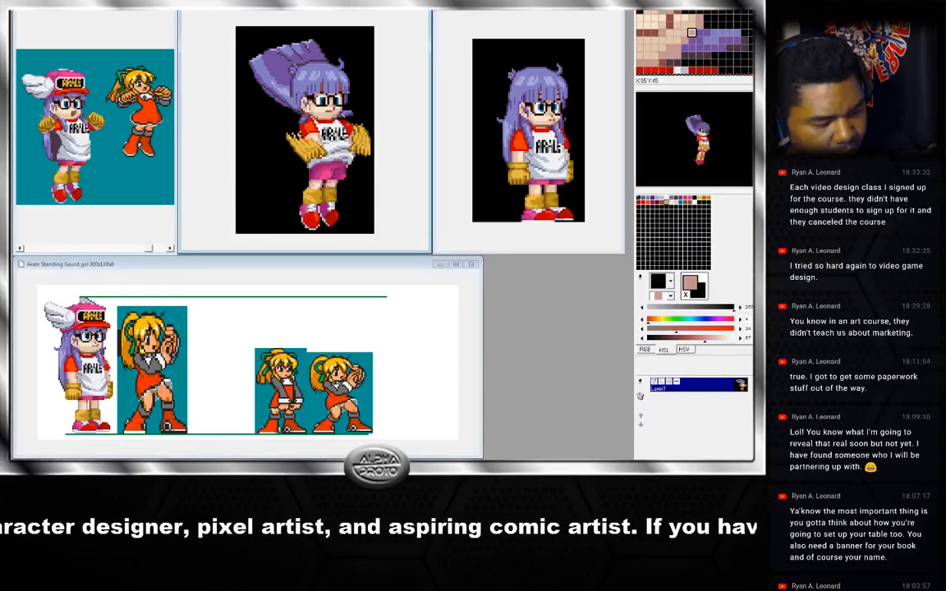
right_click(338, 121)
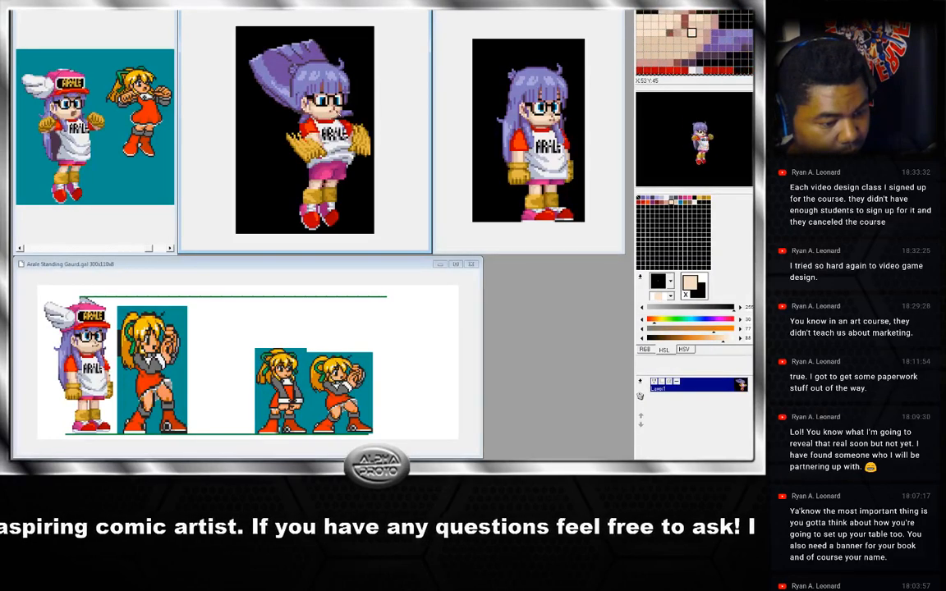
right_click(339, 116)
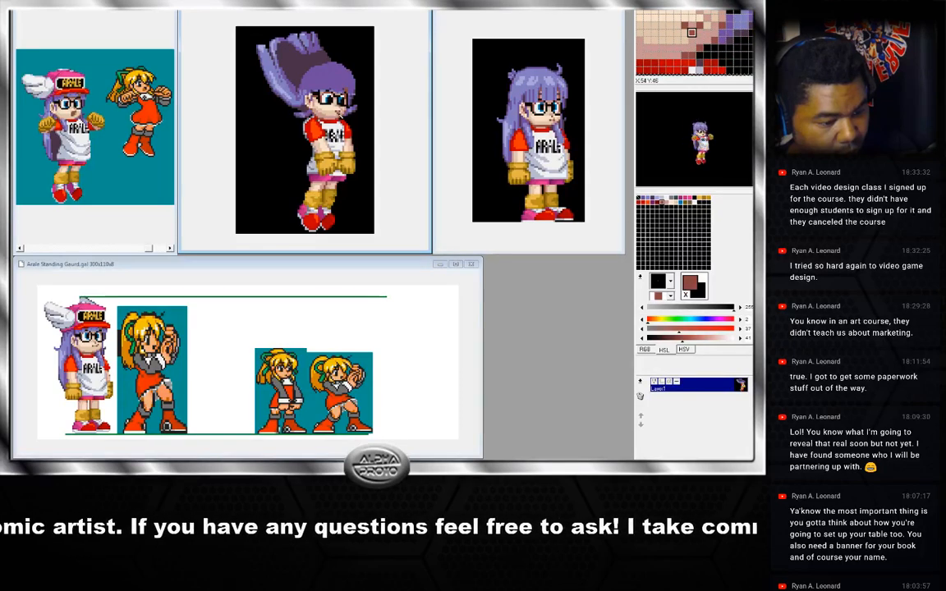
right_click(340, 114)
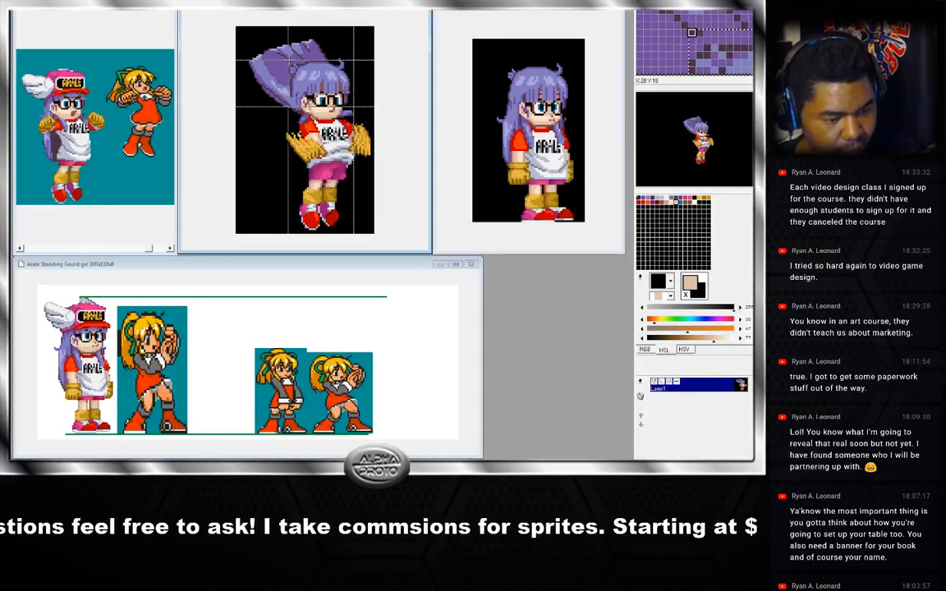
drag(288, 58, 288, 59)
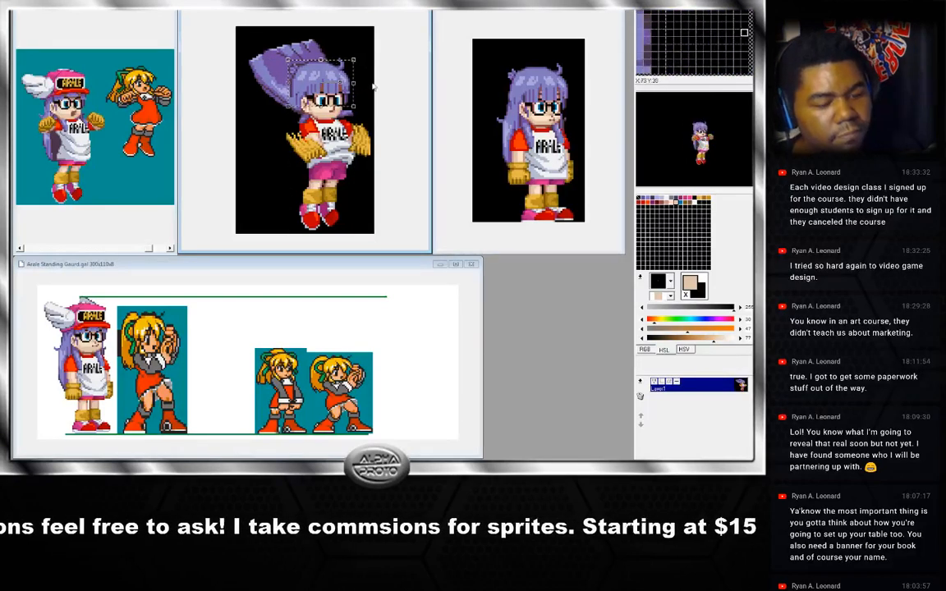
click(357, 91)
key(p)
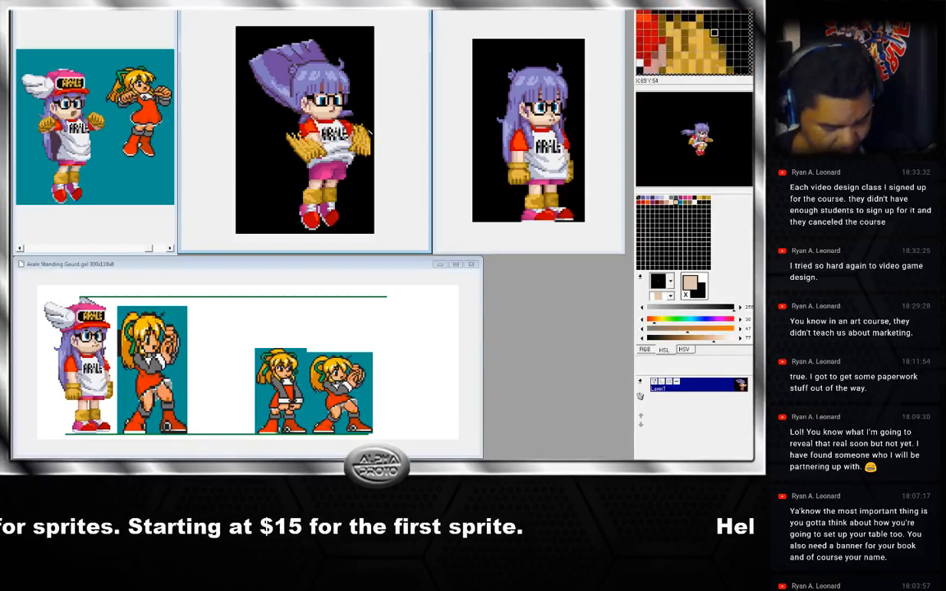
Step back and forth through the jump frames to compare the reworked hair between poses.
key(Right)
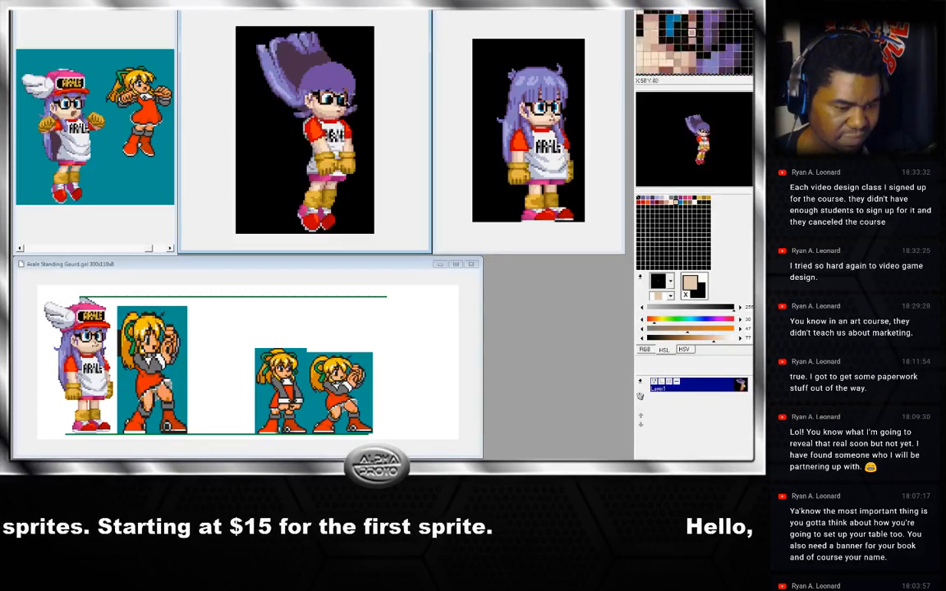
key(Right)
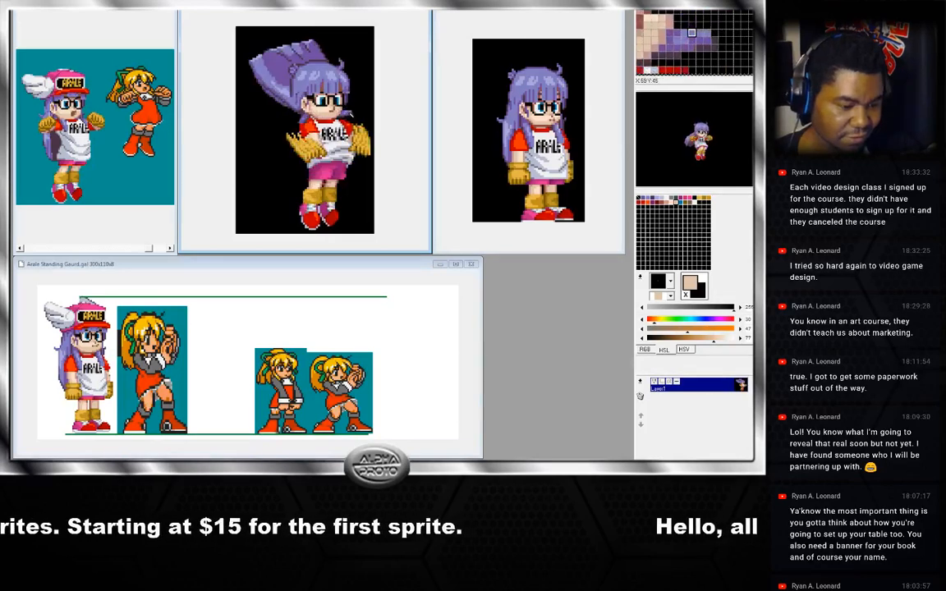
key(Right)
key(Right)
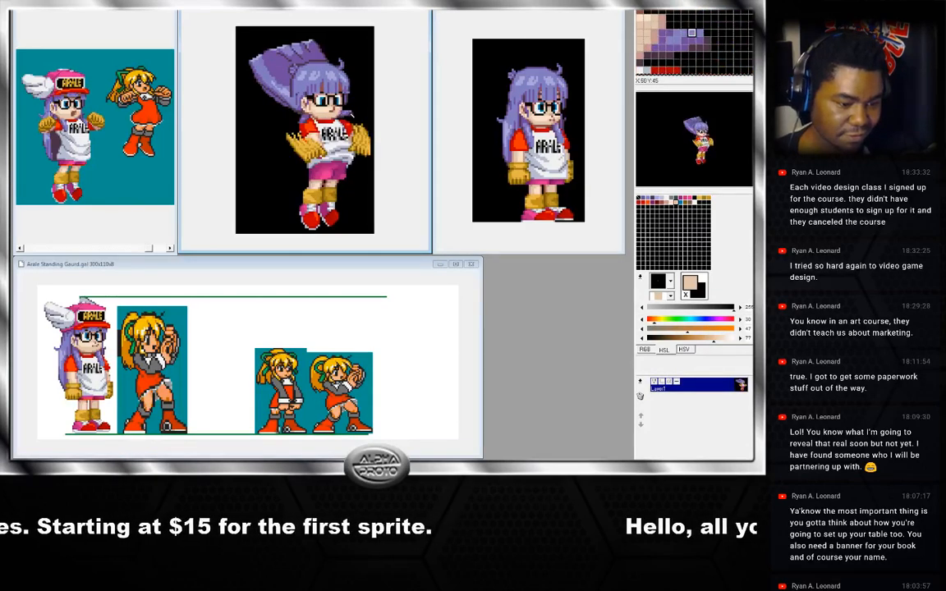
key(Right)
key(Right)
key(Right)
key(Right)
key(Right)
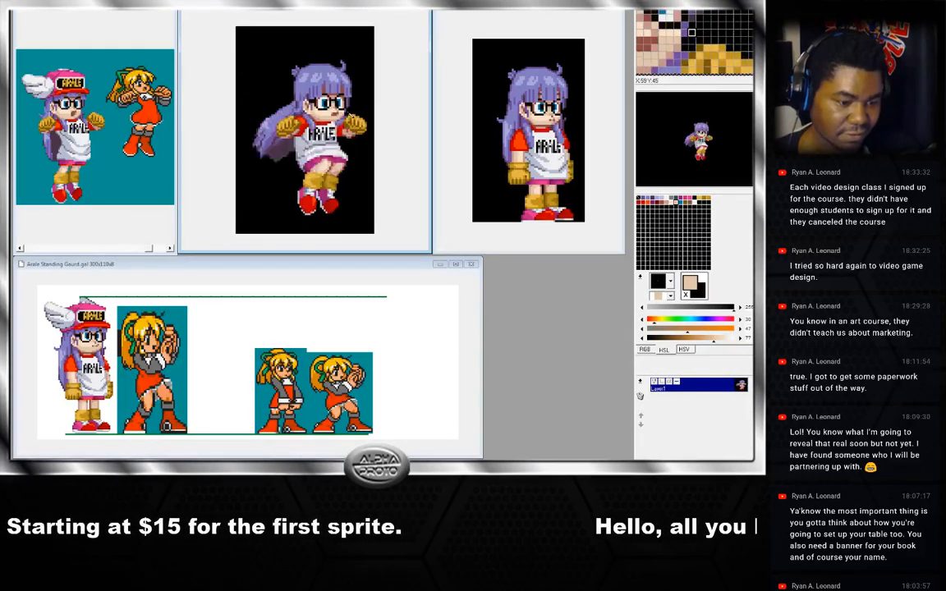
key(Right)
key(Right)
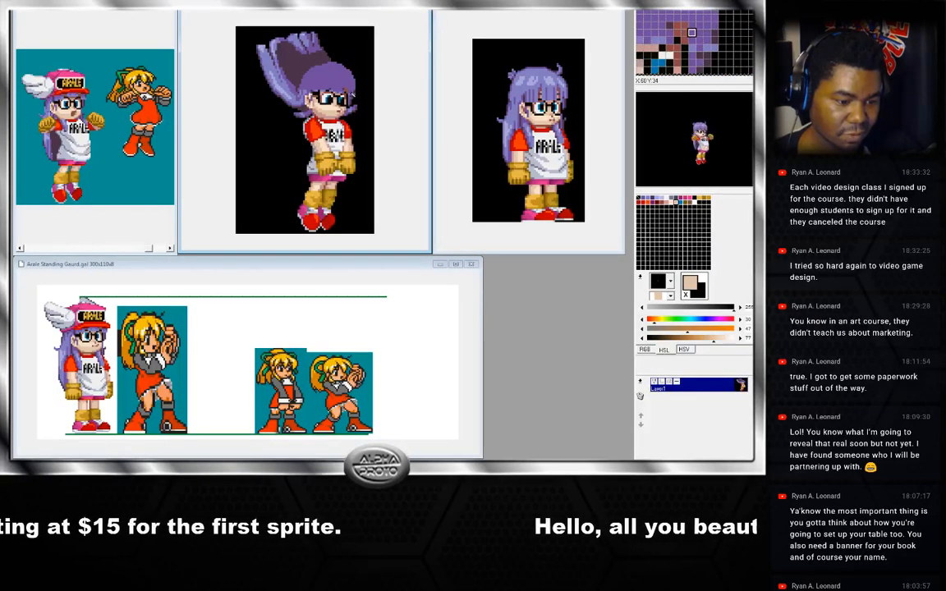
key(Left)
key(Right)
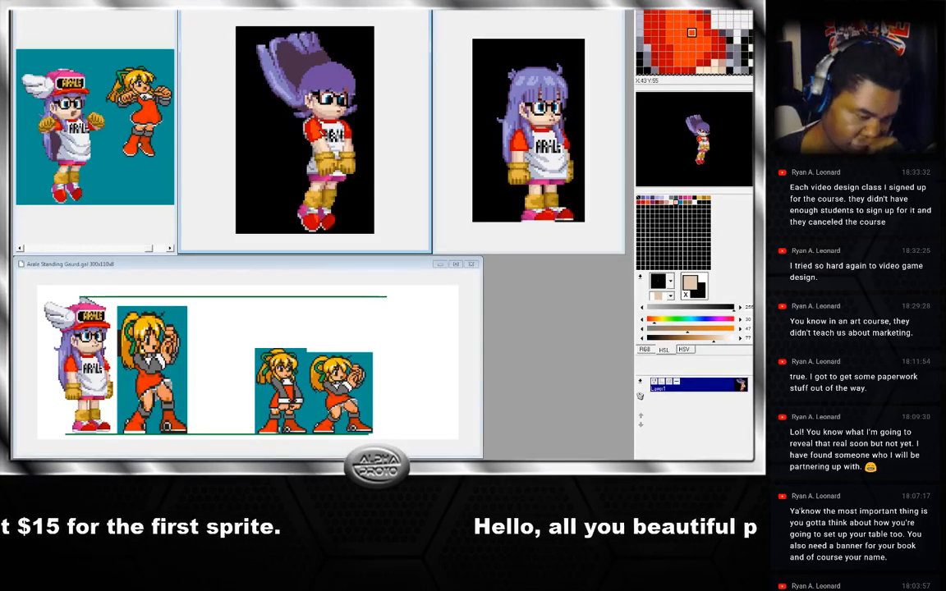
Step through the frames of the original reference sprite to study its head and hat in each pose.
click(122, 35)
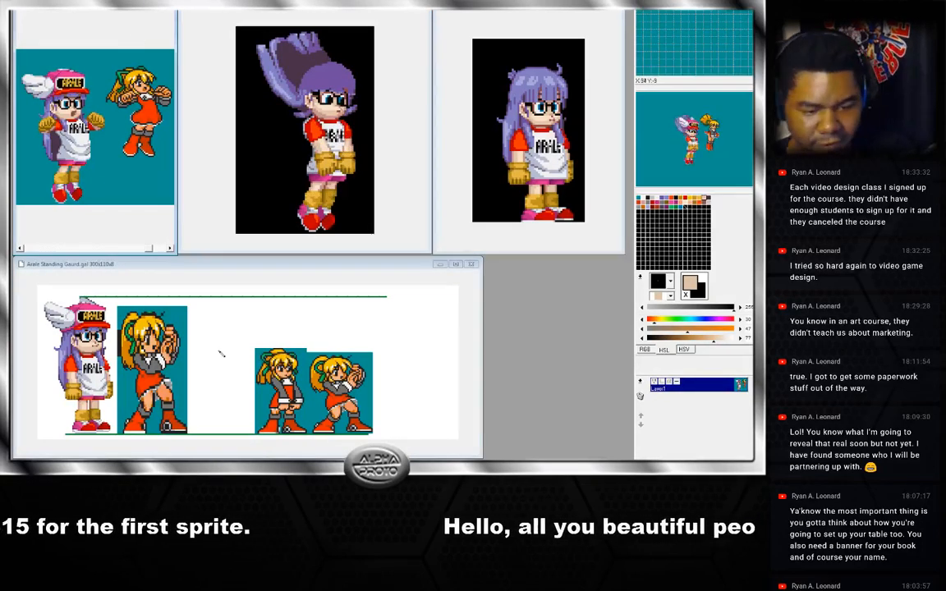
key(Right)
key(Right)
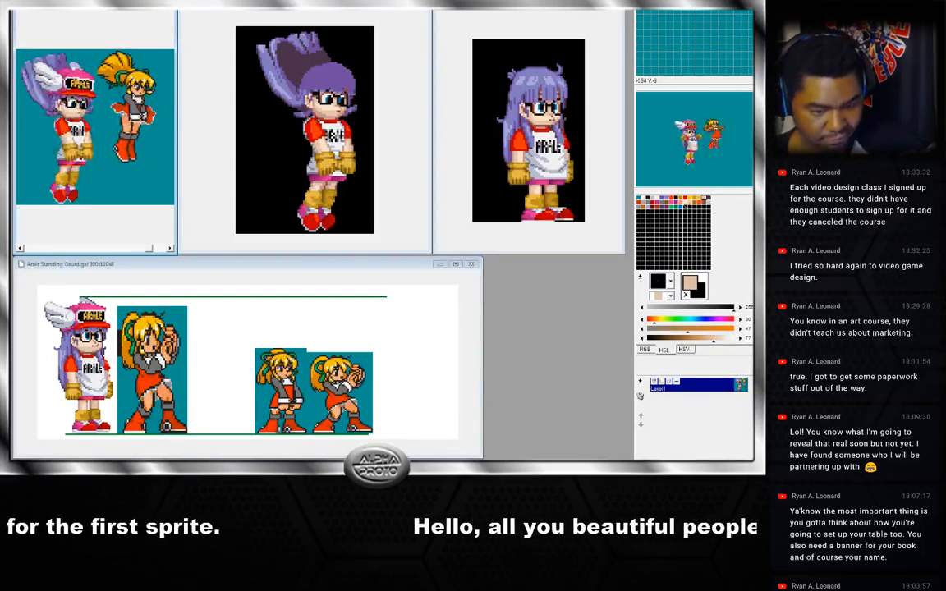
key(Right)
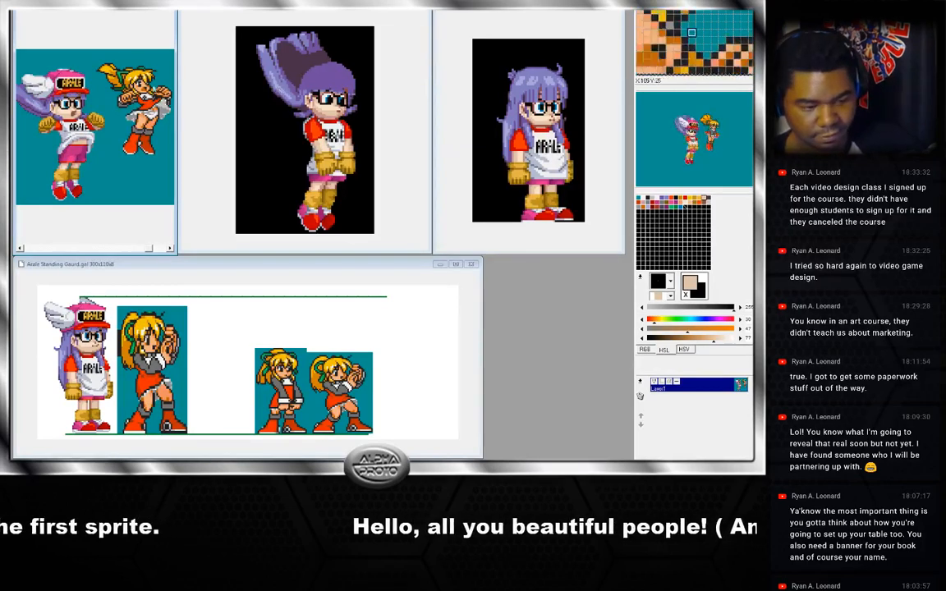
key(Right)
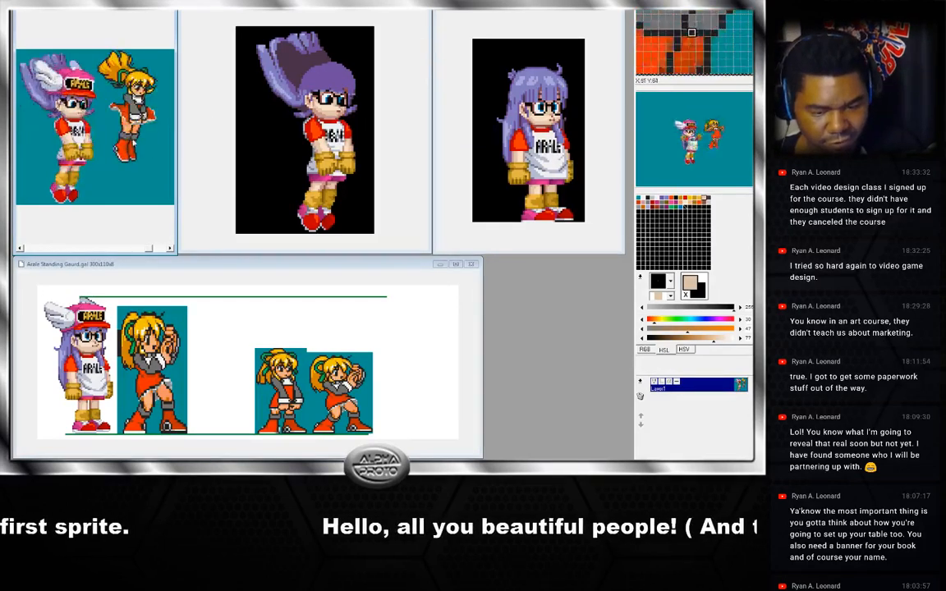
key(Left)
key(Right)
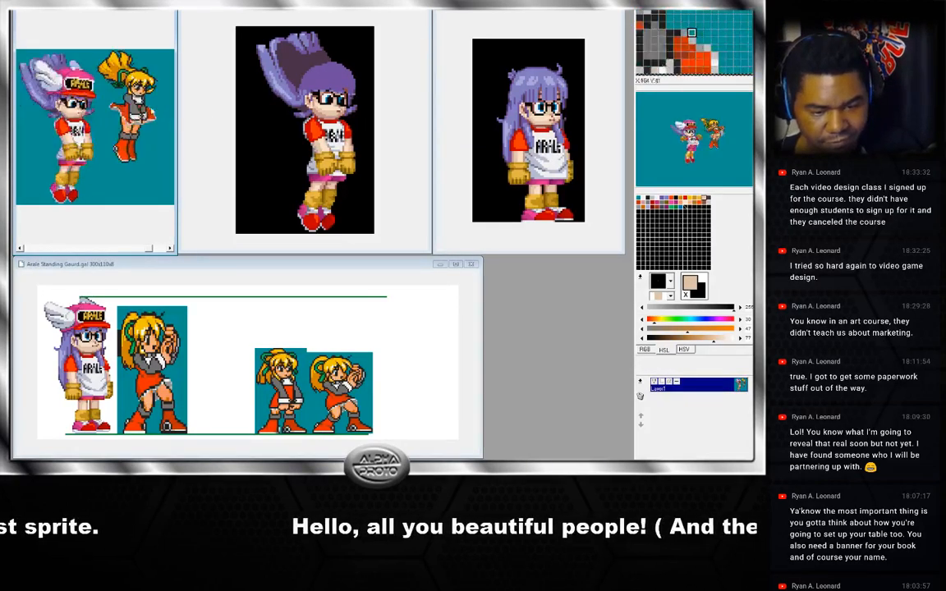
key(Left)
key(Right)
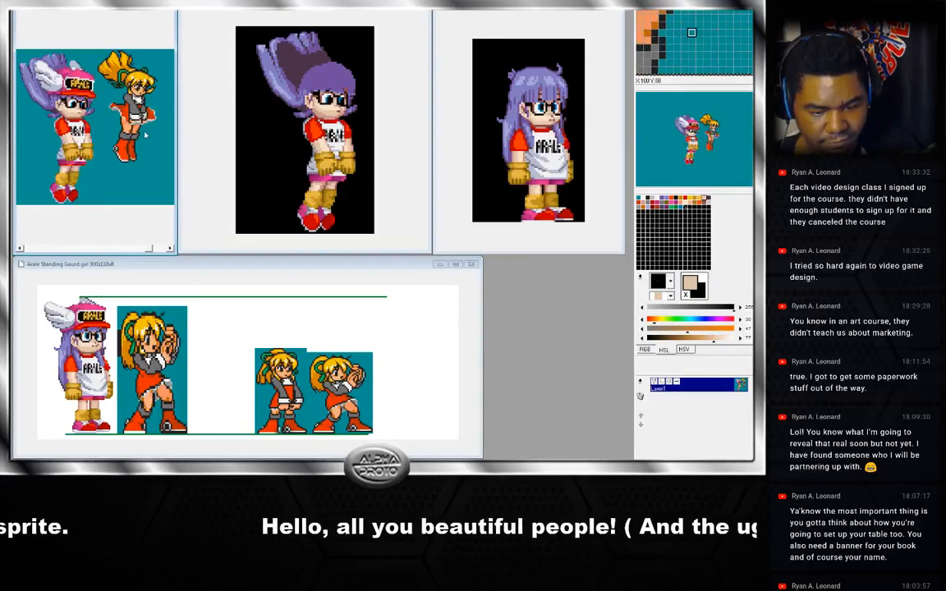
key(Left)
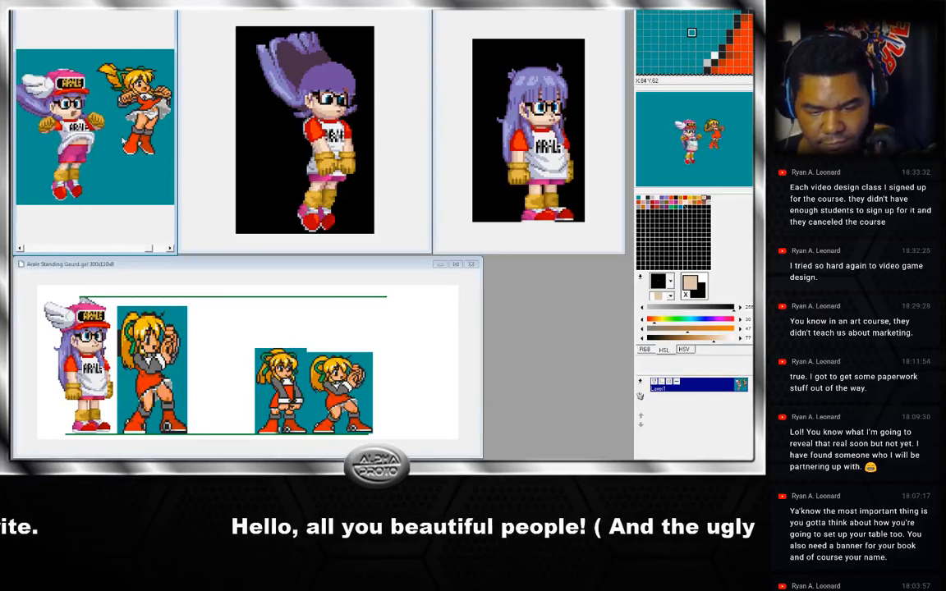
key(Right)
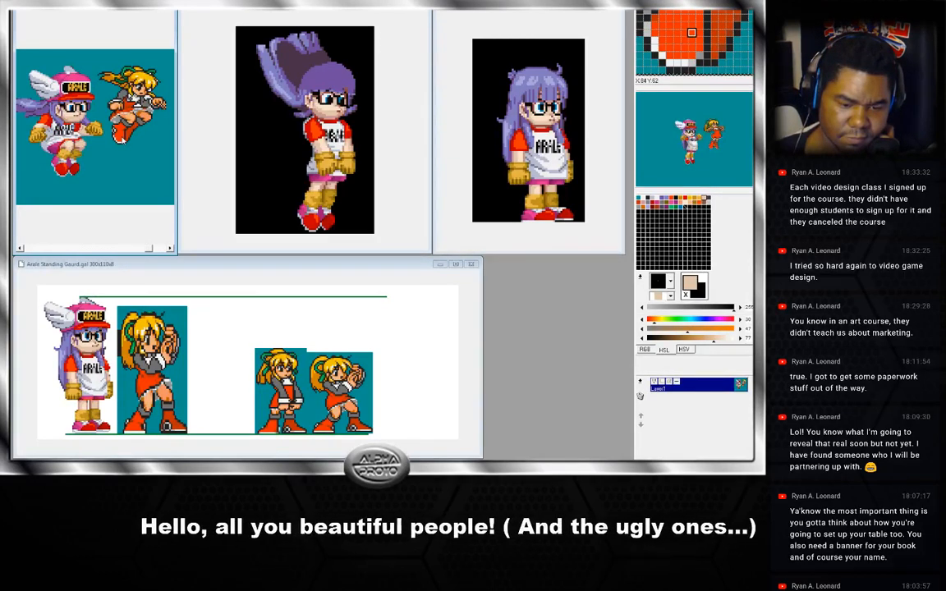
key(Right)
key(Right)
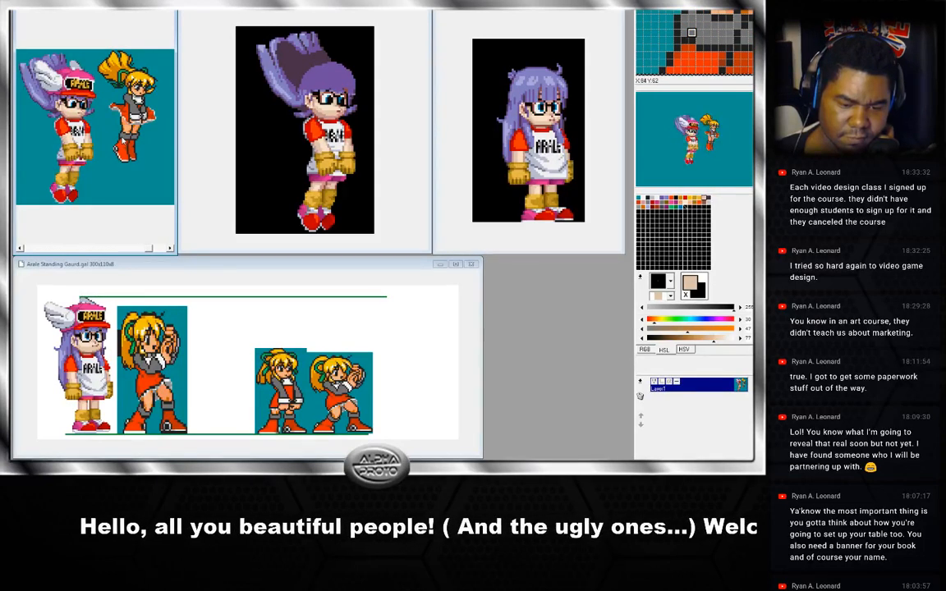
key(Left)
key(Right)
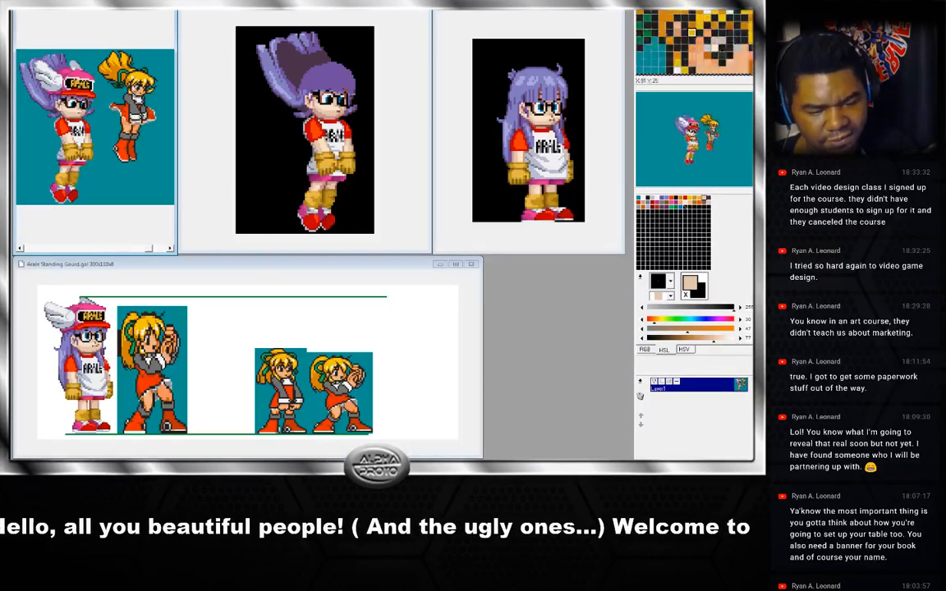
key(Left)
key(Left)
key(Right)
key(Right)
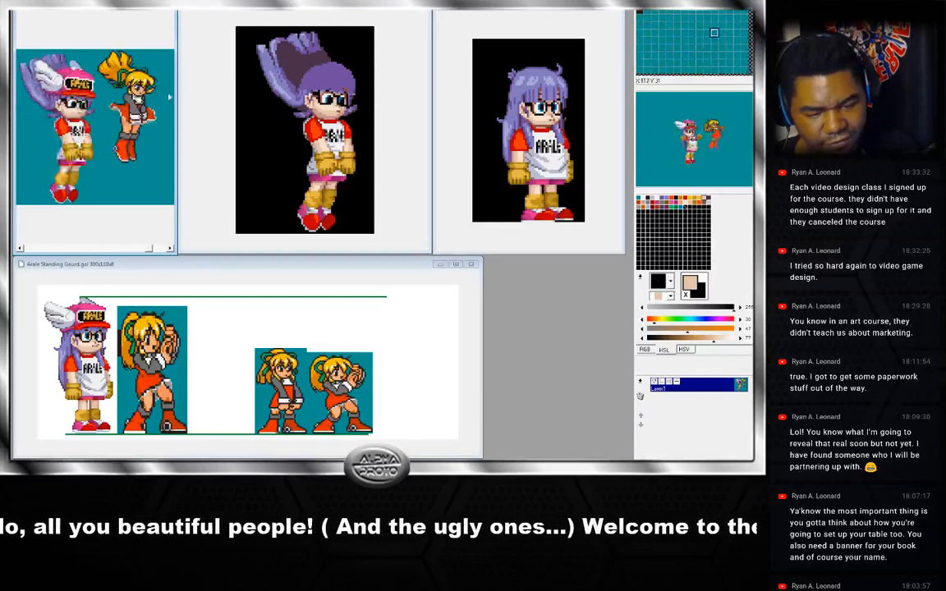
key(Left)
key(Left)
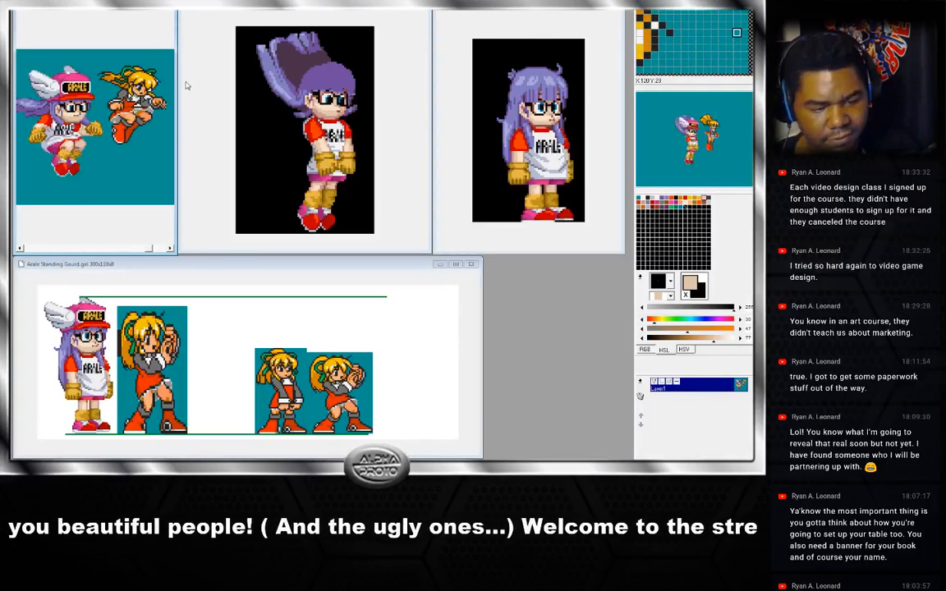
key(Right)
Return to the jump animation and flip between its frames to compare the heads again.
click(400, 123)
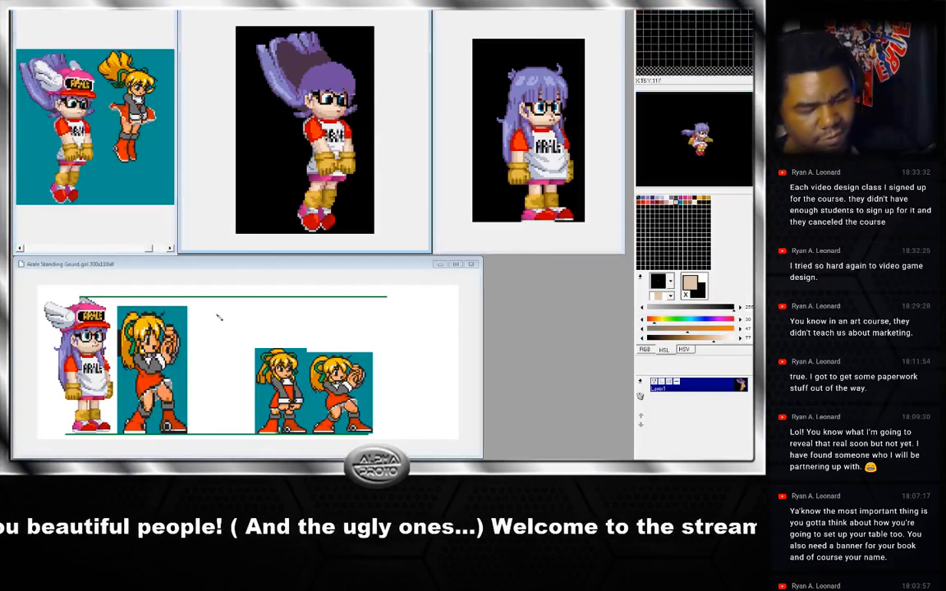
key(Left)
key(Left)
key(Left)
key(Left)
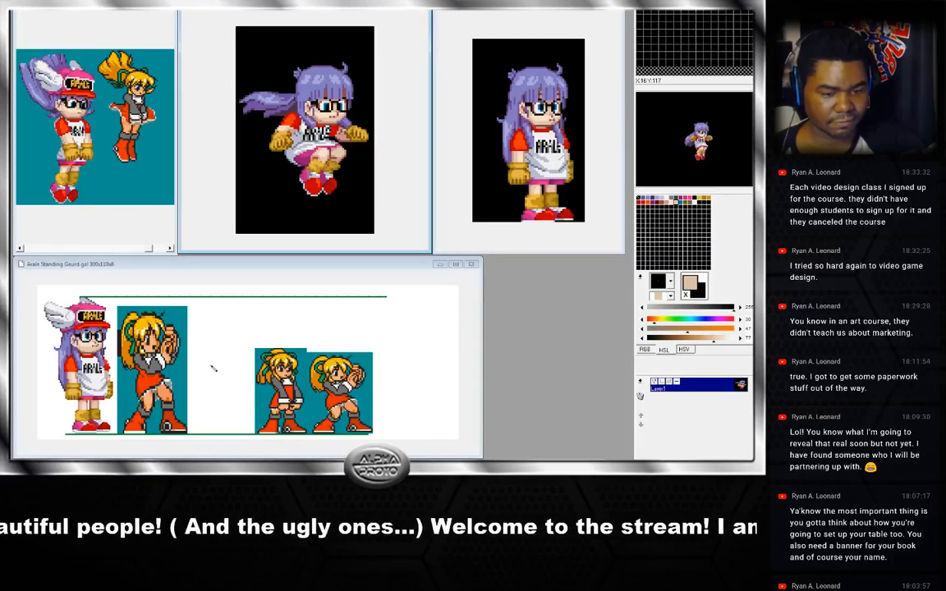
key(Left)
key(Left)
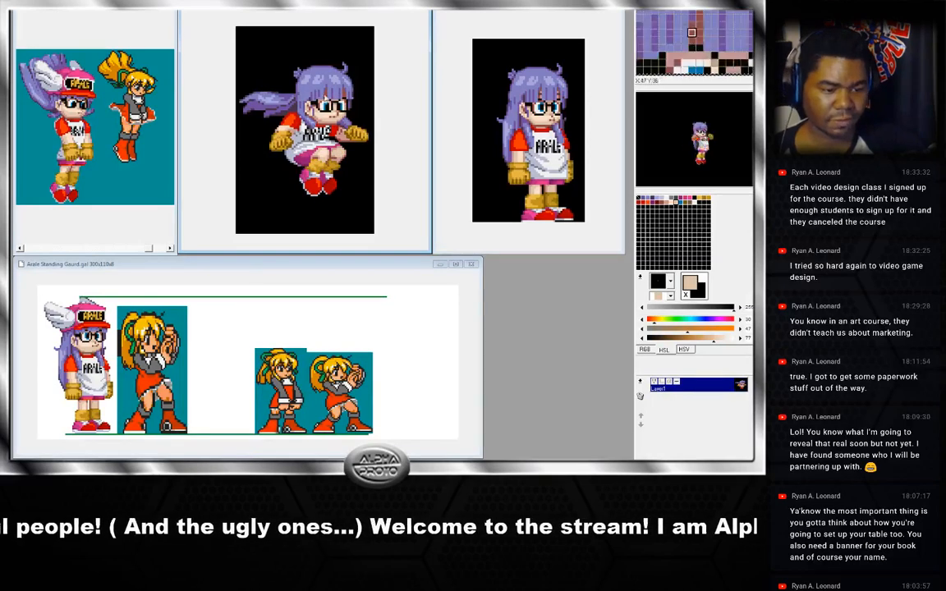
key(Right)
key(Right)
key(Right)
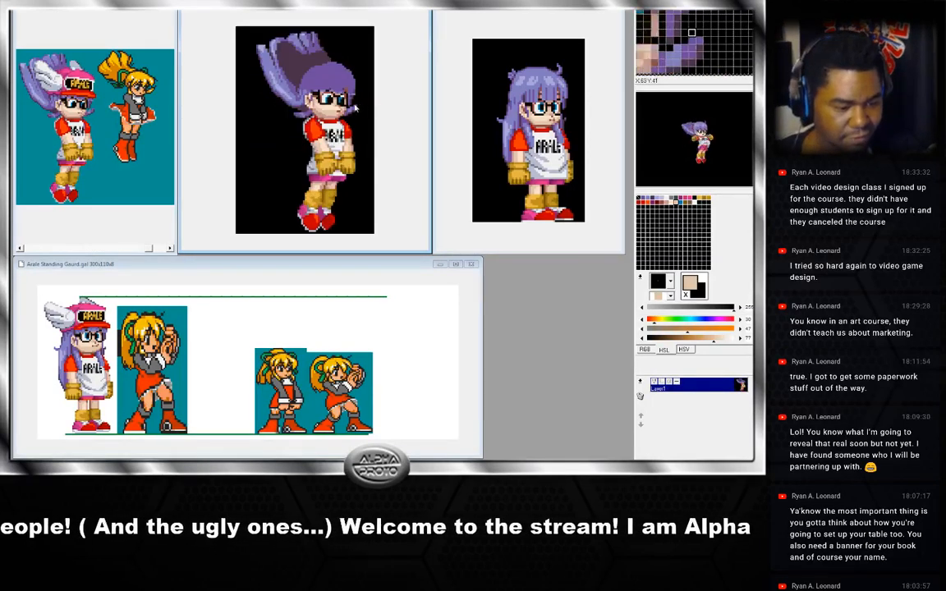
key(Left)
key(Right)
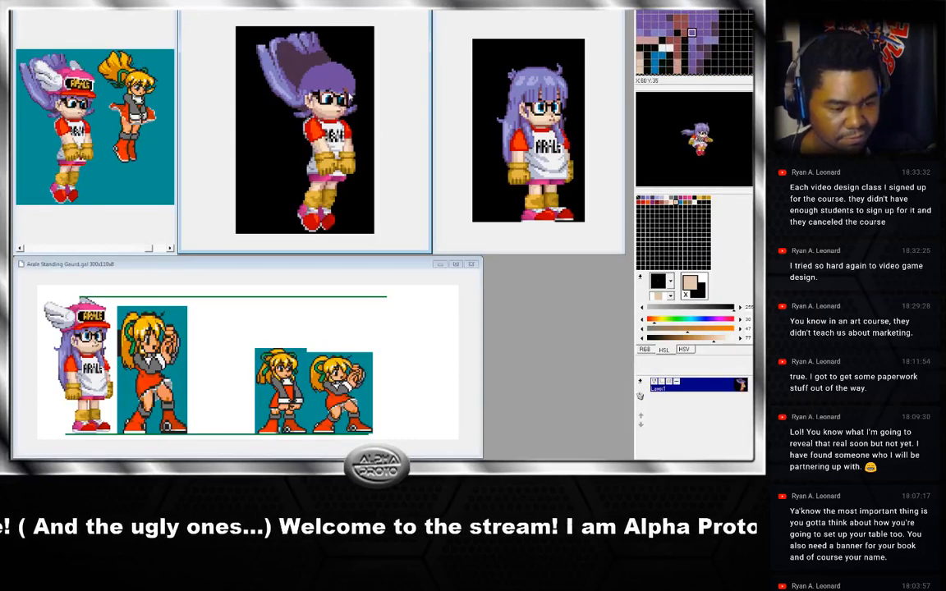
key(Right)
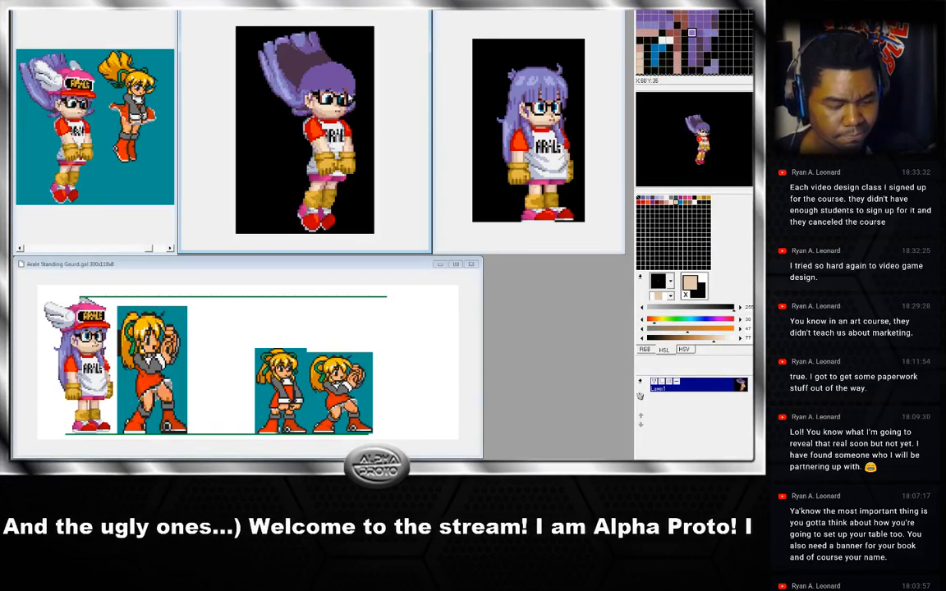
key(Left)
key(Left)
key(Left)
key(Left)
key(Left)
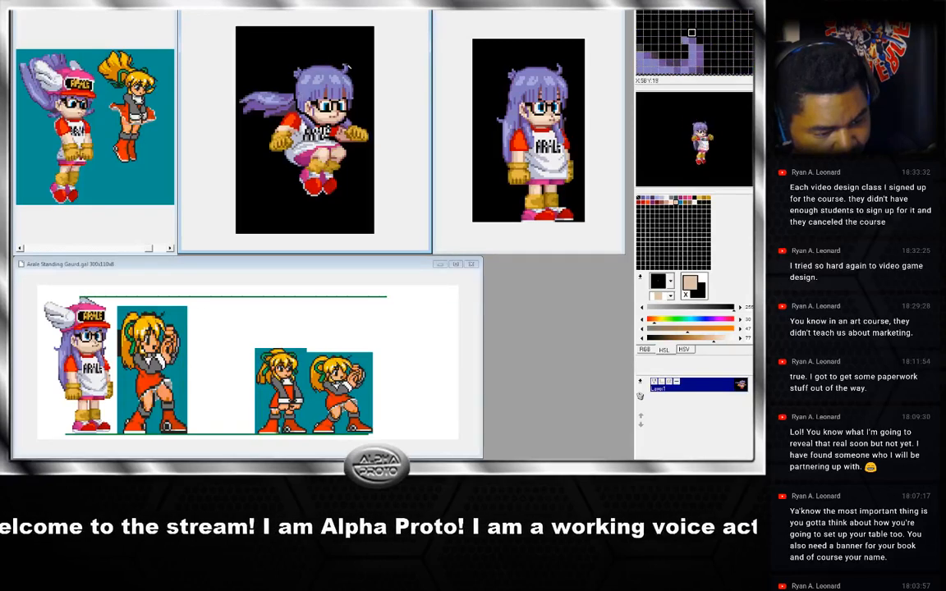
Copy the reworked head from the current jump frame and paste it onto the next frame, aligning it over the old head.
drag(360, 100, 349, 123)
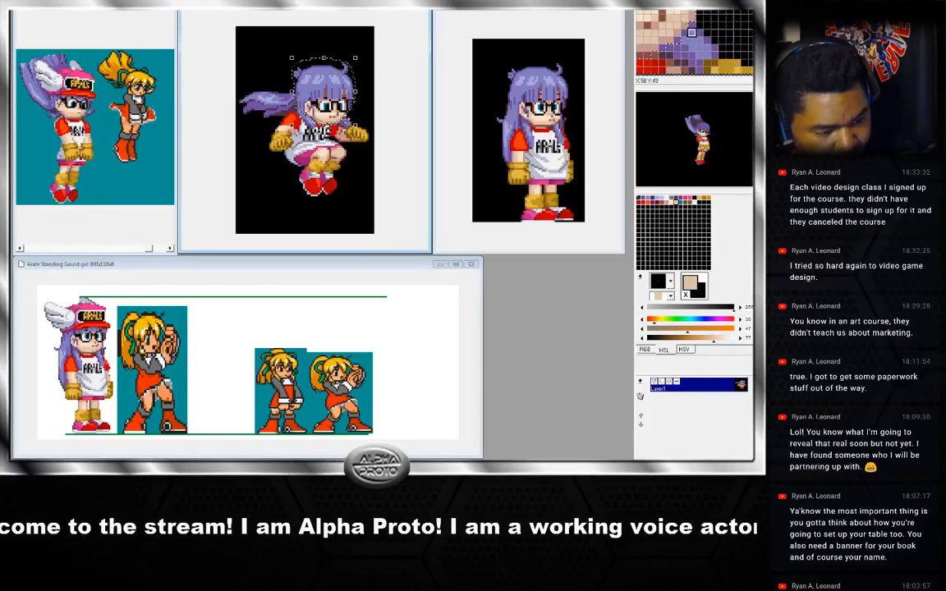
click(286, 121)
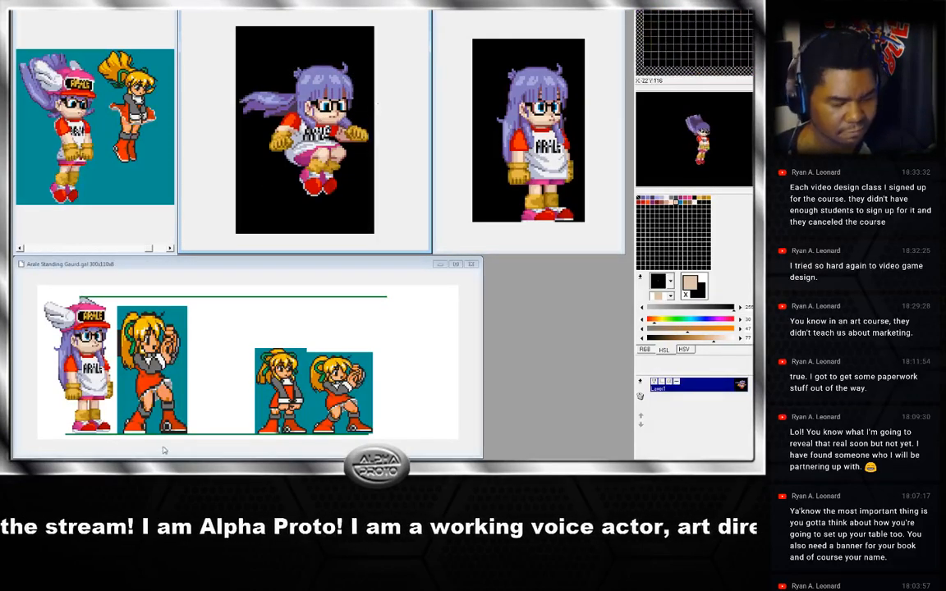
key(ctrl+Right)
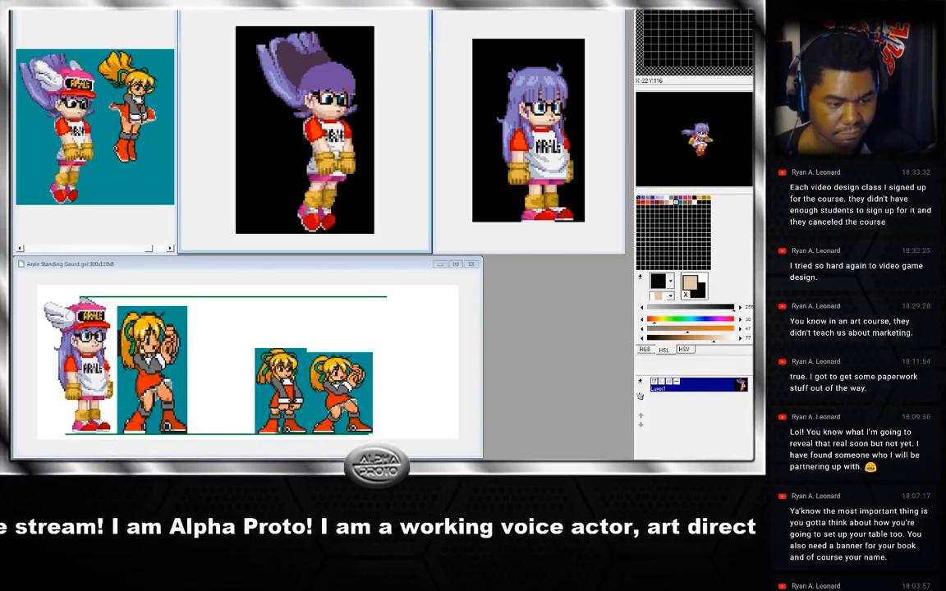
key(ctrl+Left)
key(ctrl+Right)
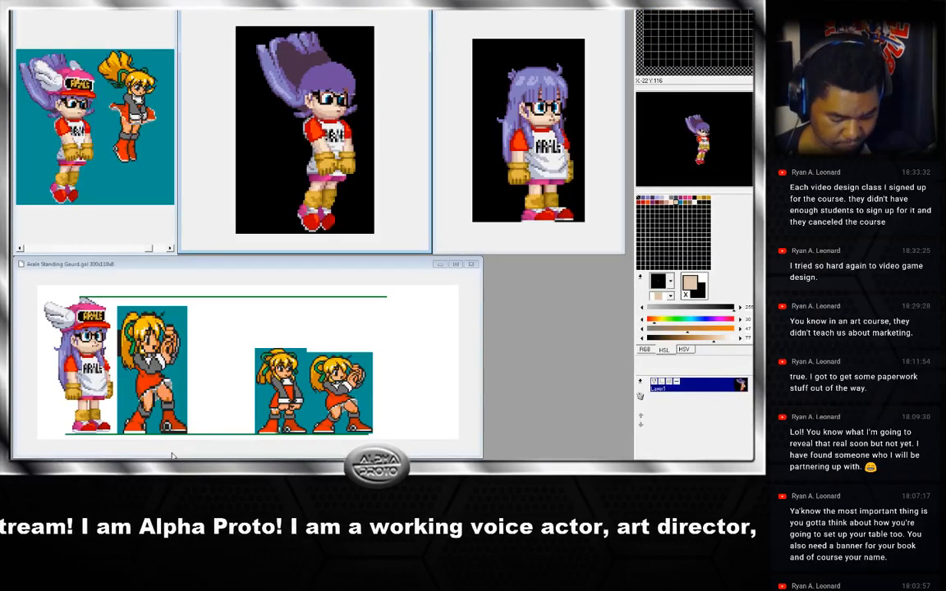
key(ctrl+v)
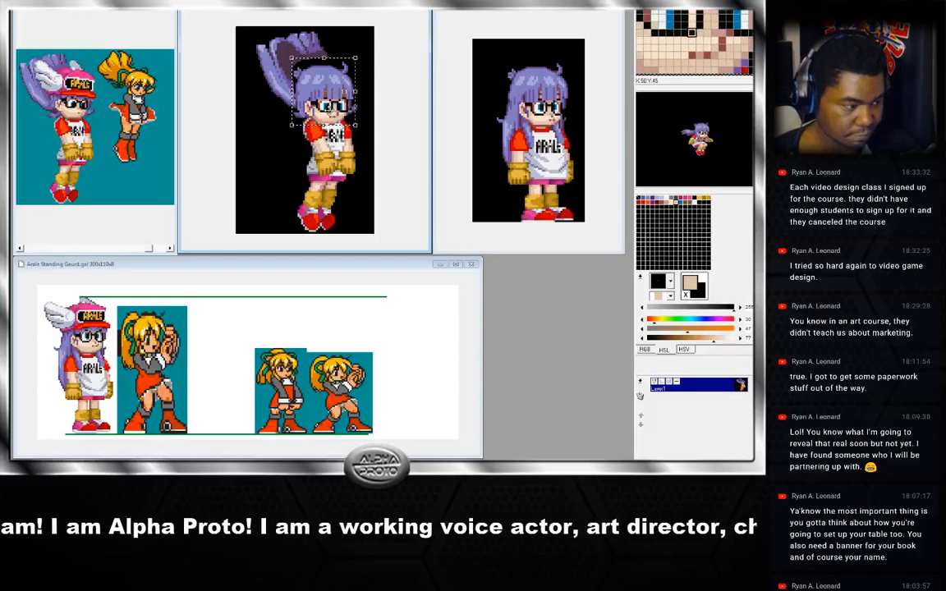
mouse_move(342, 101)
mouse_down()
mouse_move(360, 72)
mouse_move(346, 91)
mouse_up()
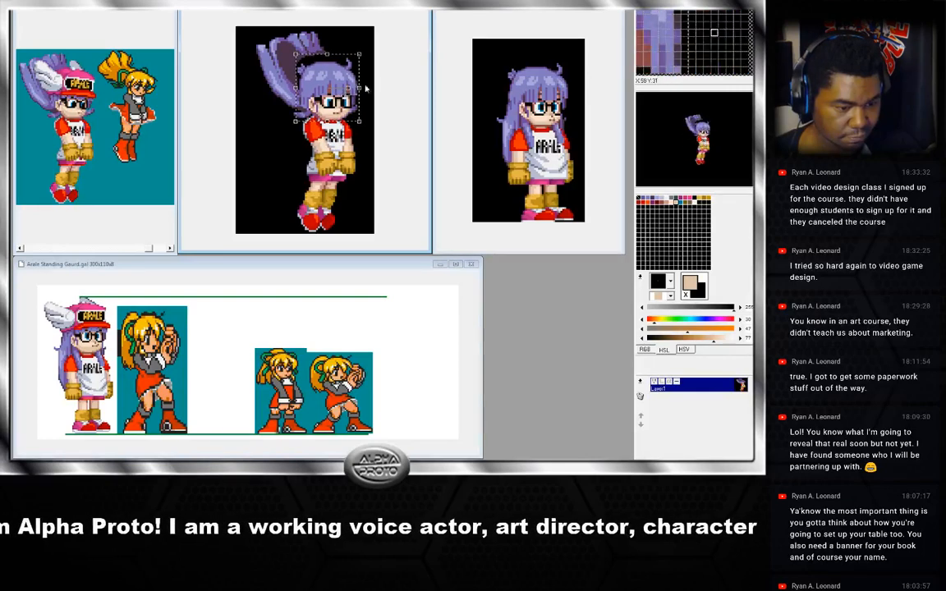
drag(347, 104, 327, 112)
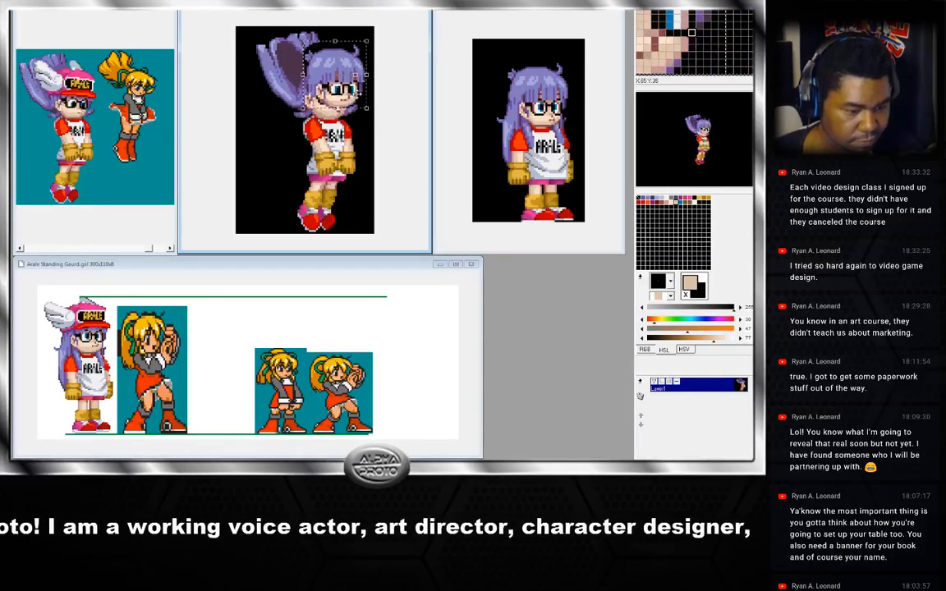
drag(357, 101, 344, 78)
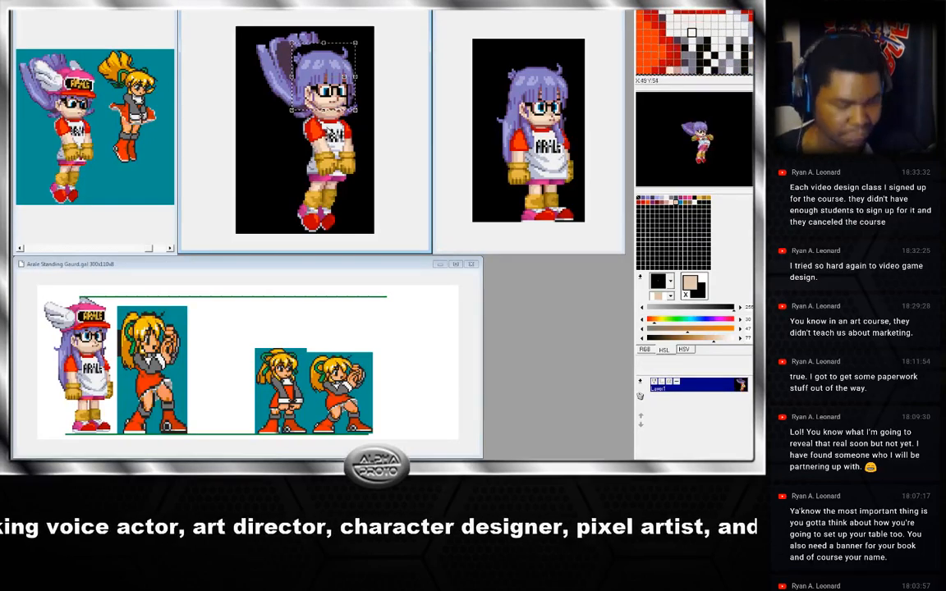
drag(363, 103, 363, 113)
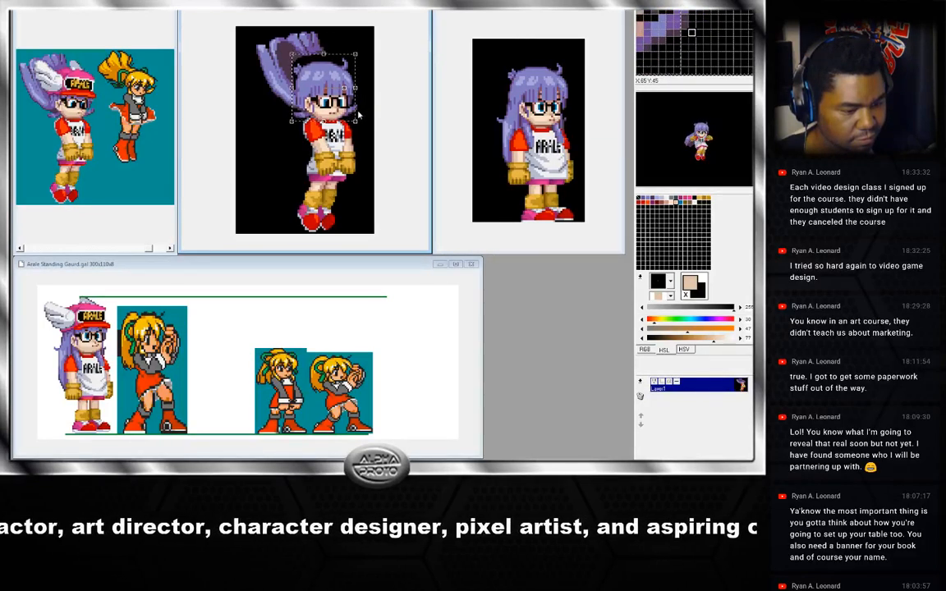
click(358, 117)
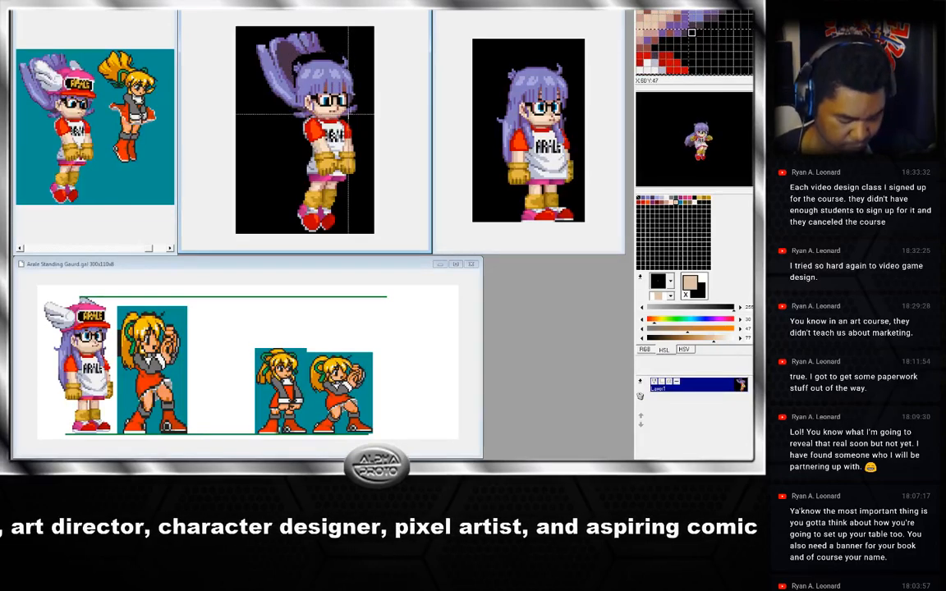
Toggle undo and redo repeatedly to compare the frame with and without the pasted head.
key(ctrl+z)
key(ctrl+y)
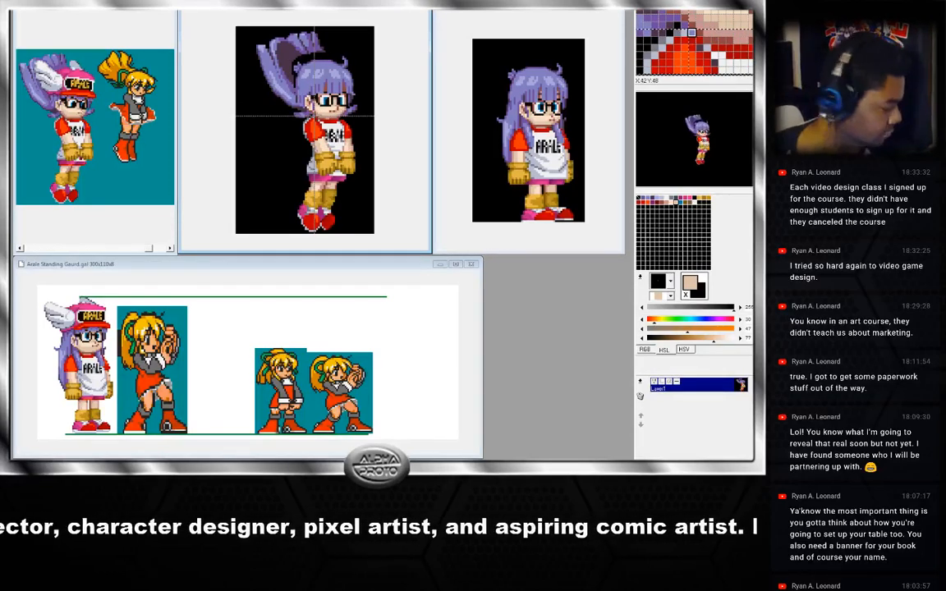
key(ctrl+z)
key(ctrl+y)
key(ctrl+z)
key(ctrl+y)
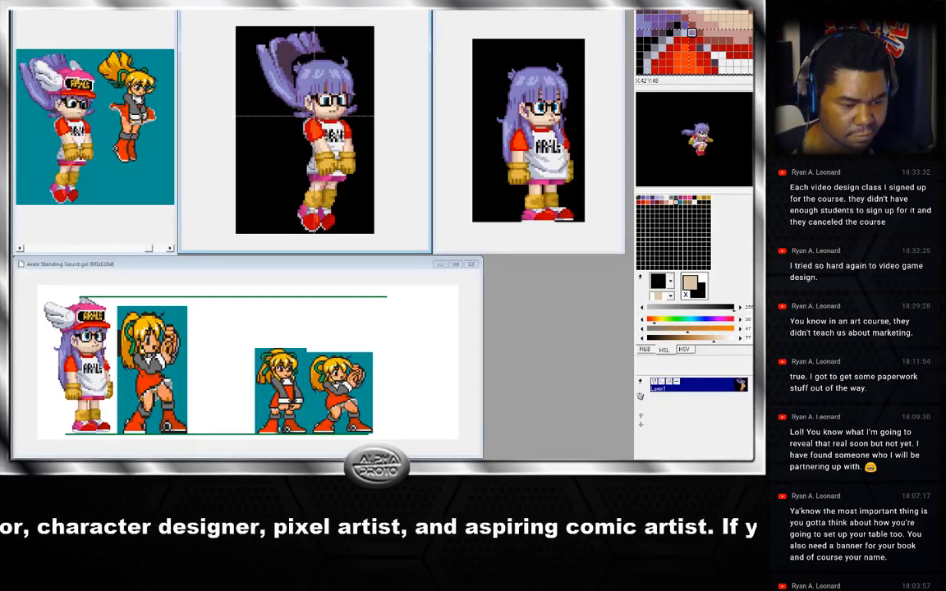
key(ctrl+z)
key(ctrl+y)
key(ctrl+z)
key(ctrl+y)
key(ctrl+z)
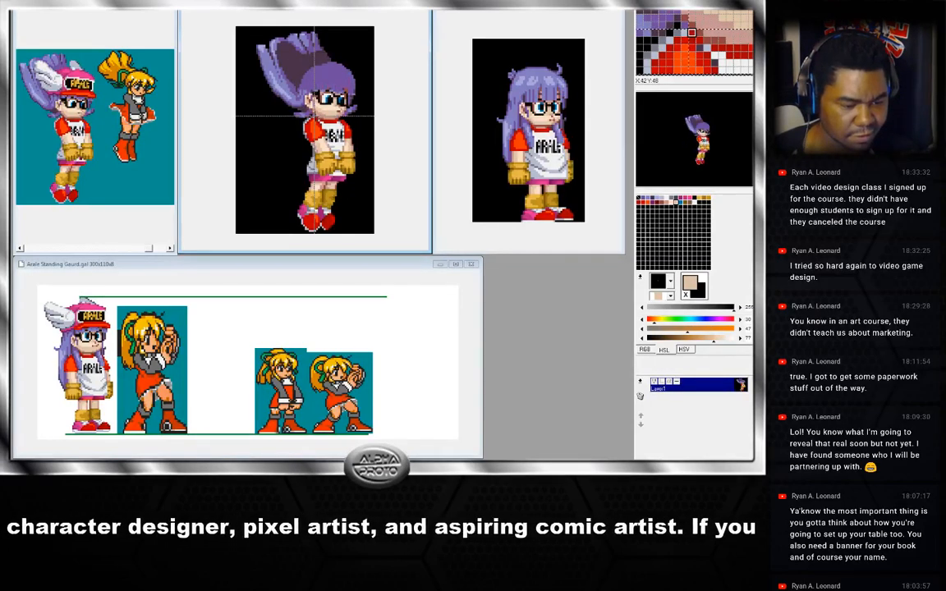
key(ctrl+y)
key(ctrl+z)
key(ctrl+y)
key(ctrl+z)
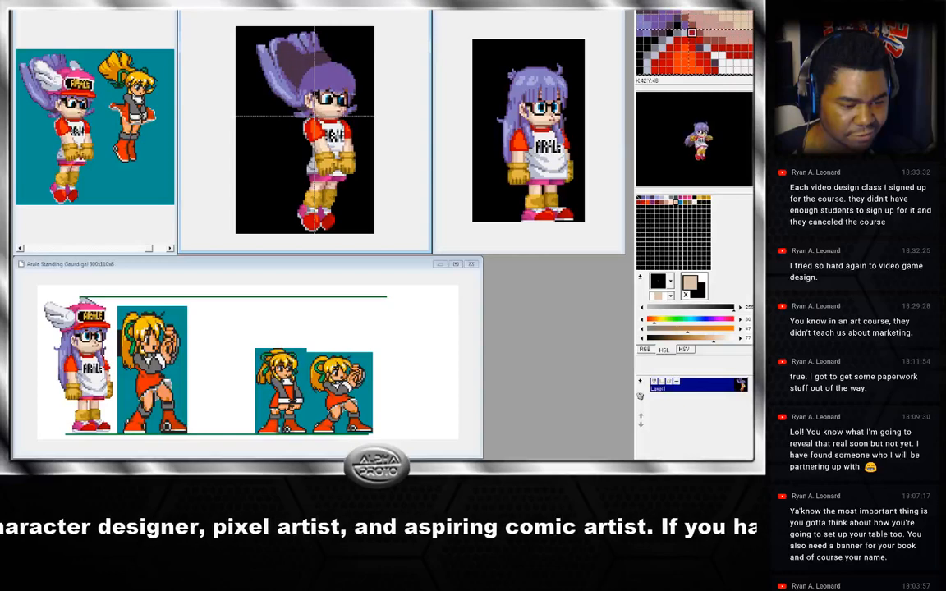
key(ctrl+y)
key(ctrl+z)
key(ctrl+y)
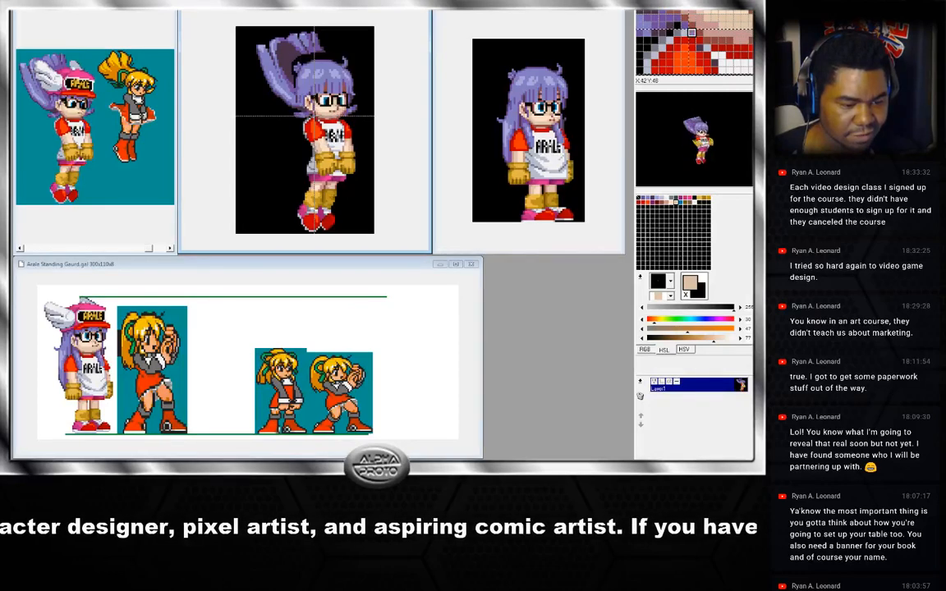
key(ctrl+z)
key(ctrl+y)
key(ctrl+z)
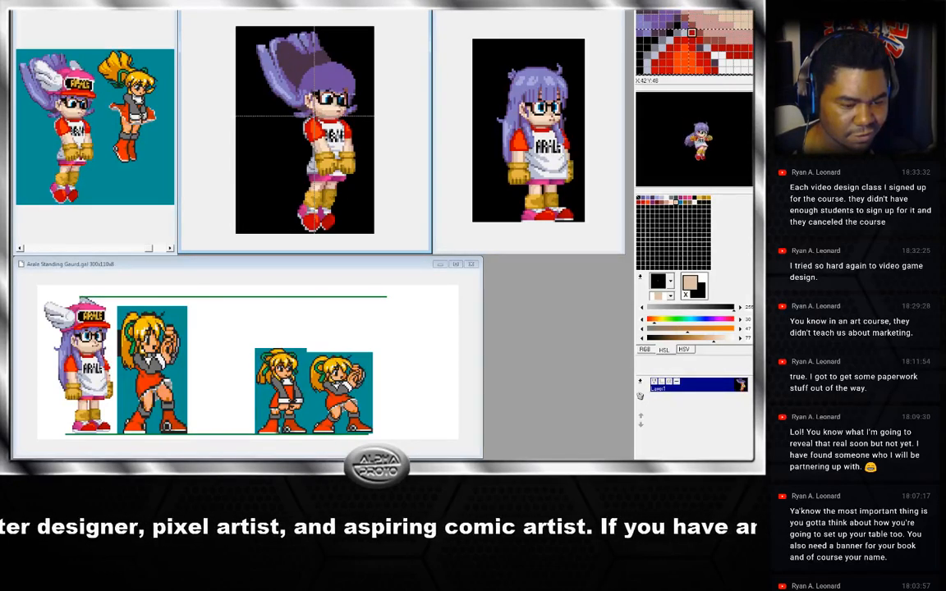
key(ctrl+y)
key(ctrl+z)
key(ctrl+y)
key(ctrl+z)
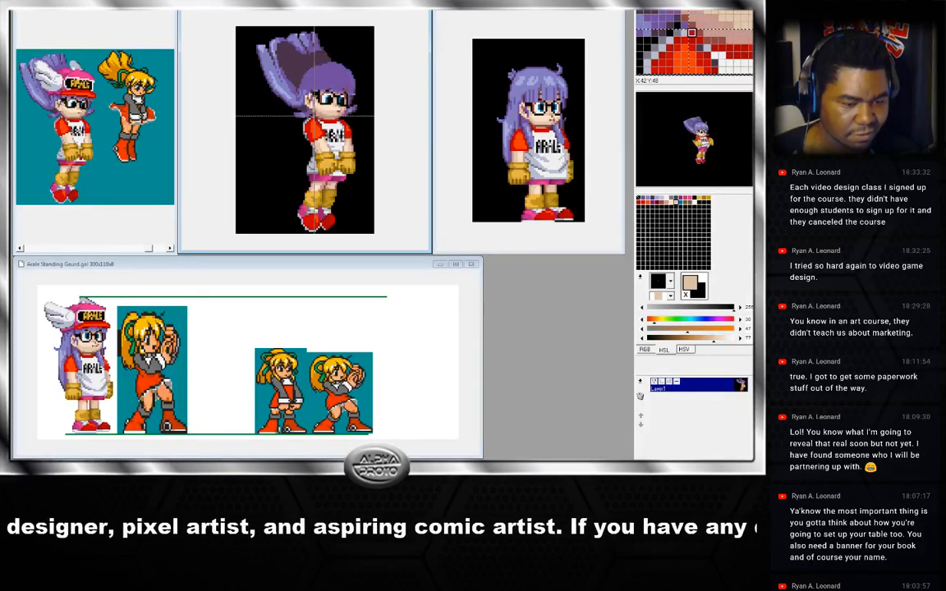
key(ctrl+y)
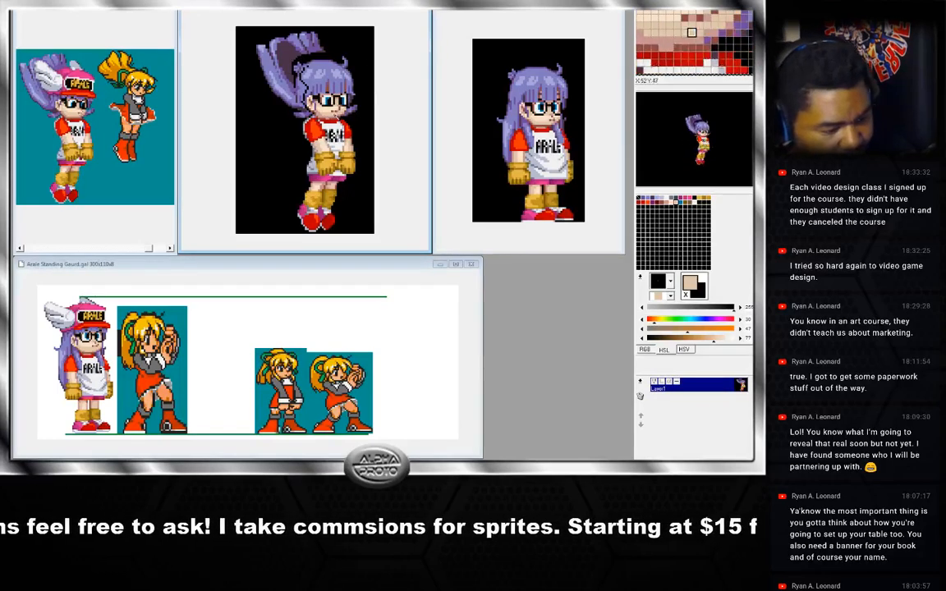
Sample the skin and hair colours around the face of the pasted head.
right_click(340, 115)
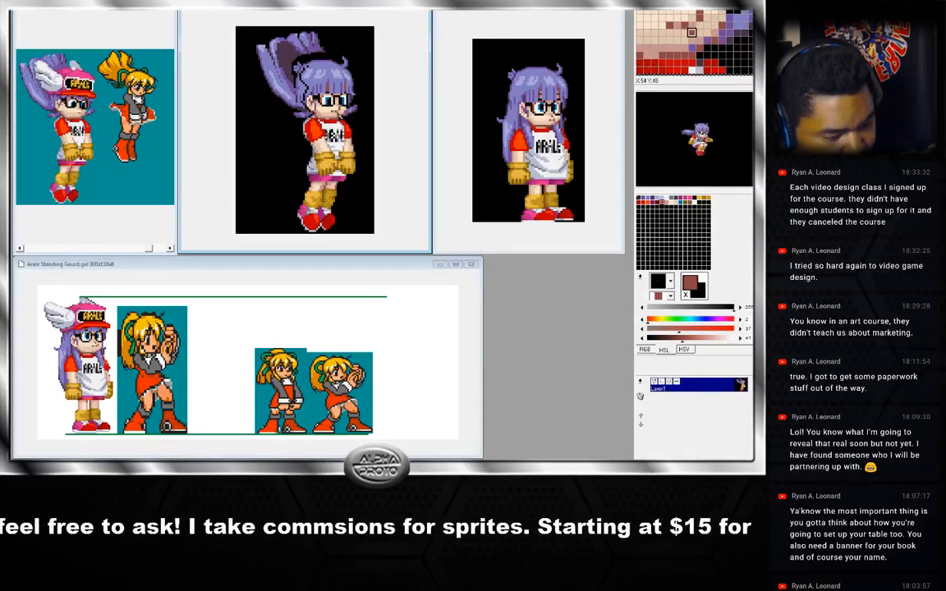
right_click(344, 115)
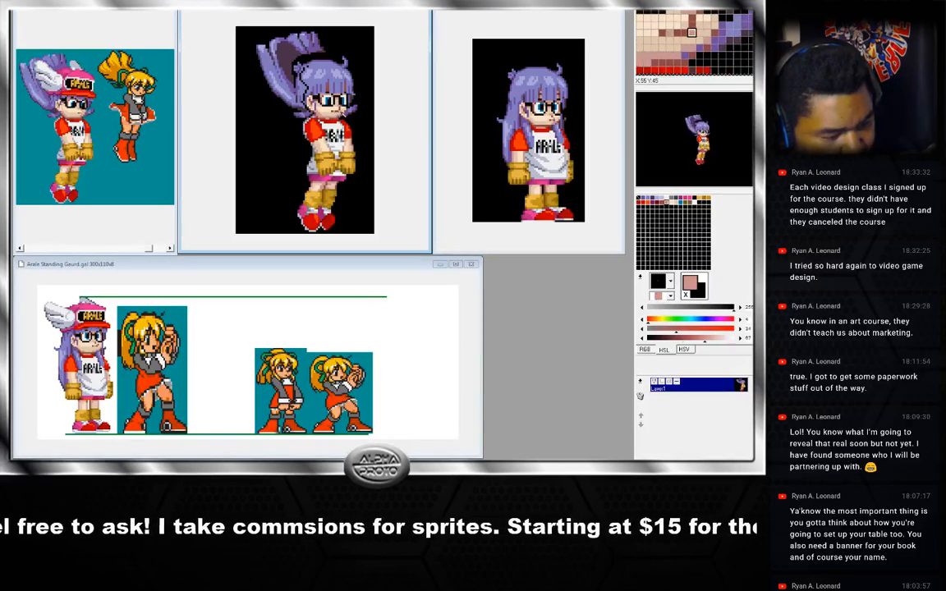
right_click(336, 116)
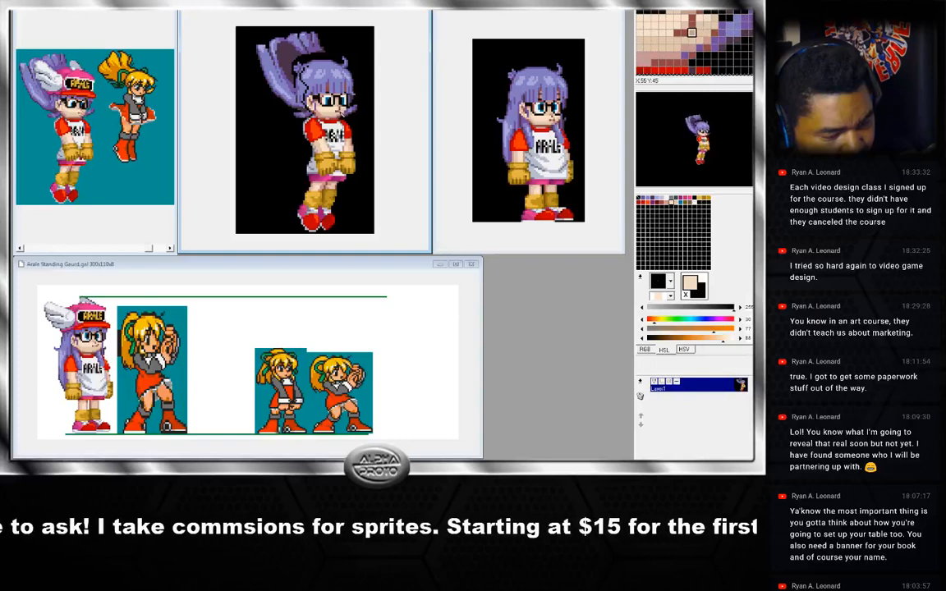
right_click(341, 117)
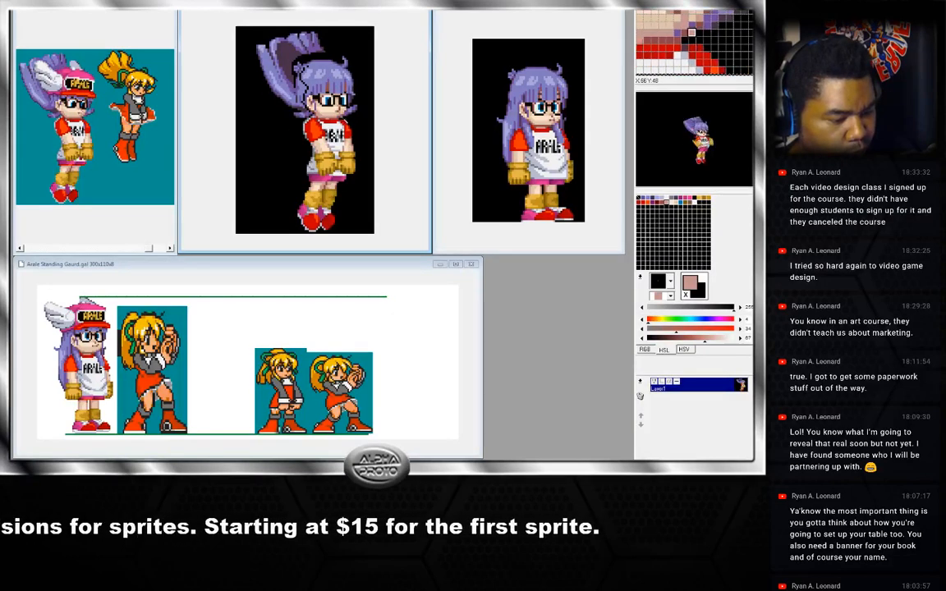
right_click(337, 122)
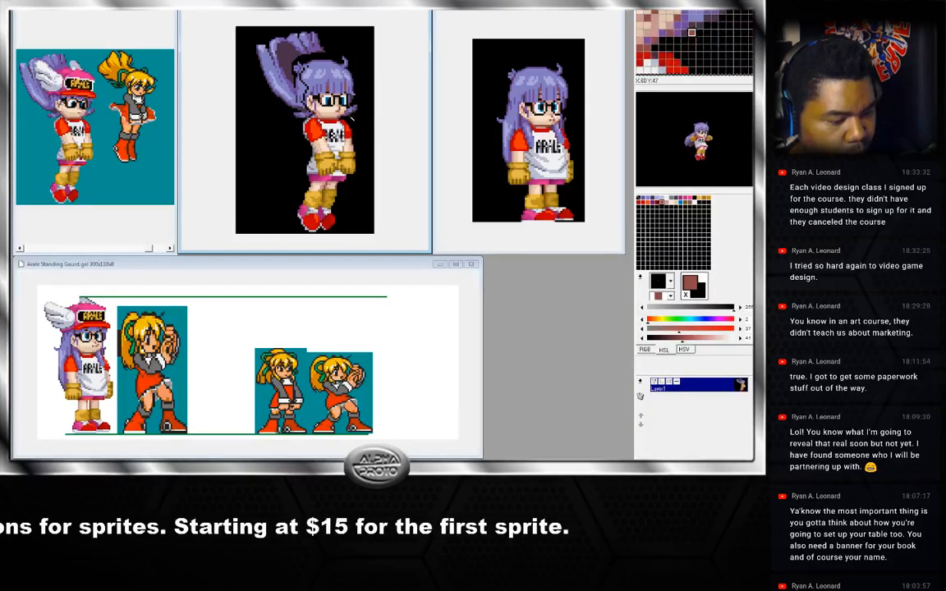
right_click(348, 118)
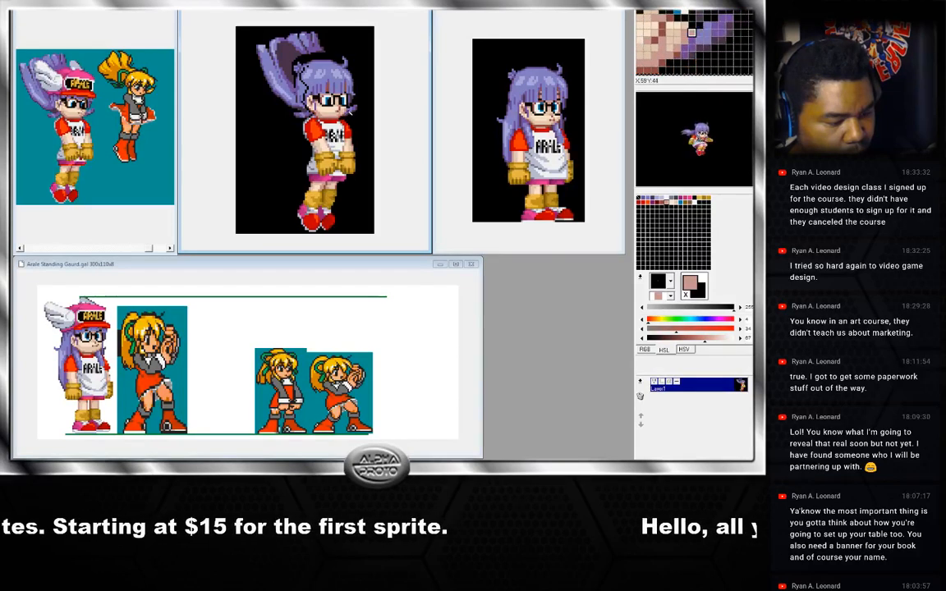
right_click(349, 117)
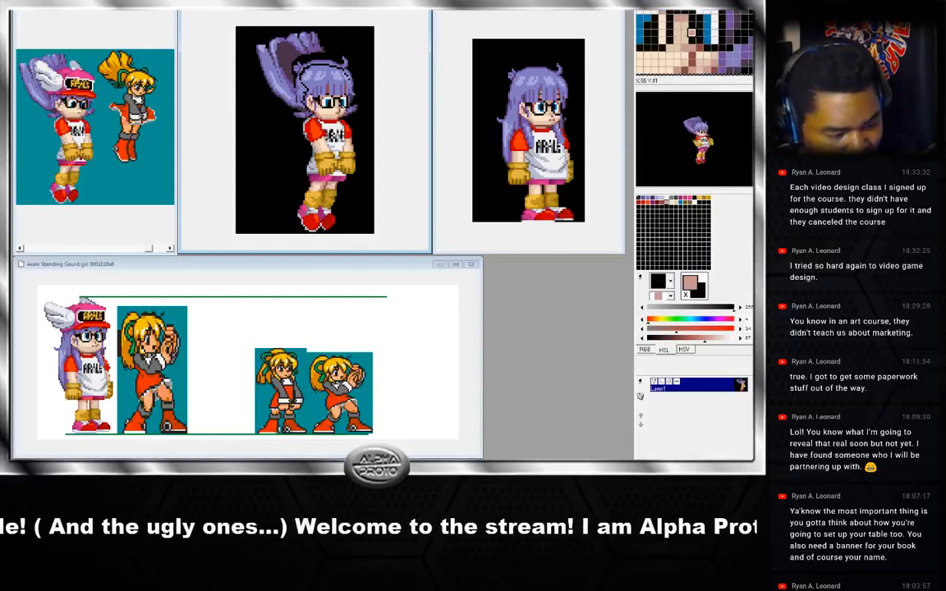
Retouch pixels around the eye and face of the pasted head.
right_click(348, 104)
click(346, 104)
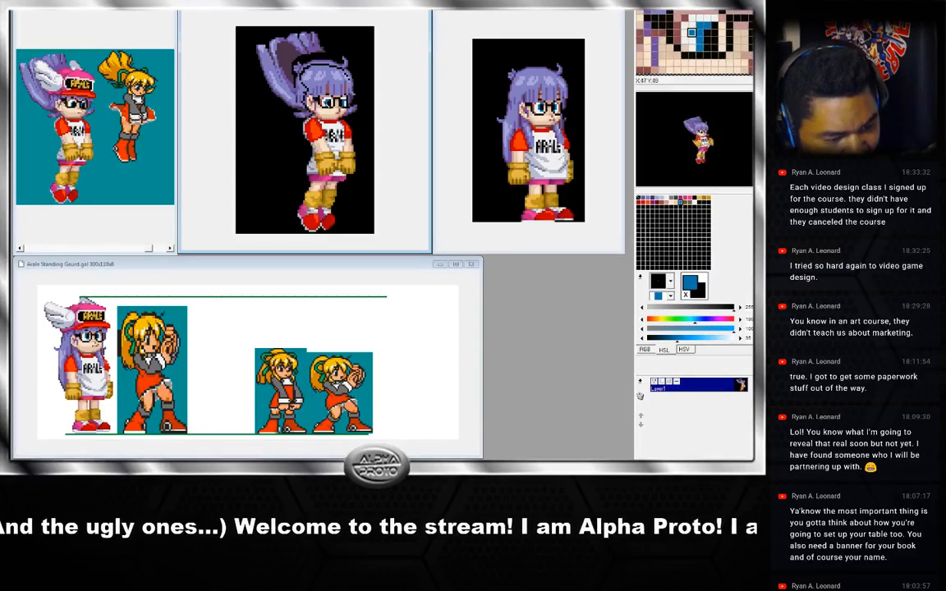
right_click(326, 104)
right_click(343, 99)
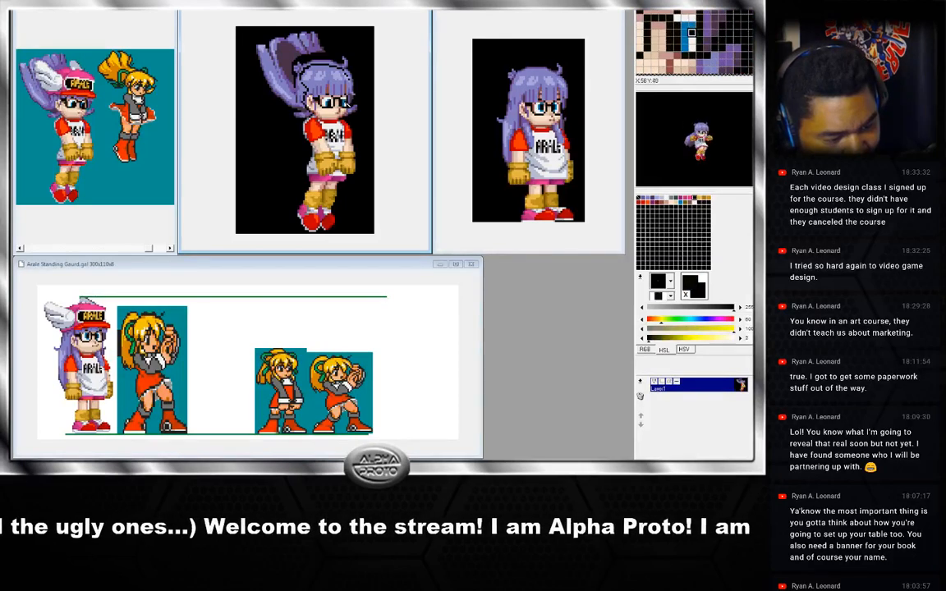
right_click(343, 102)
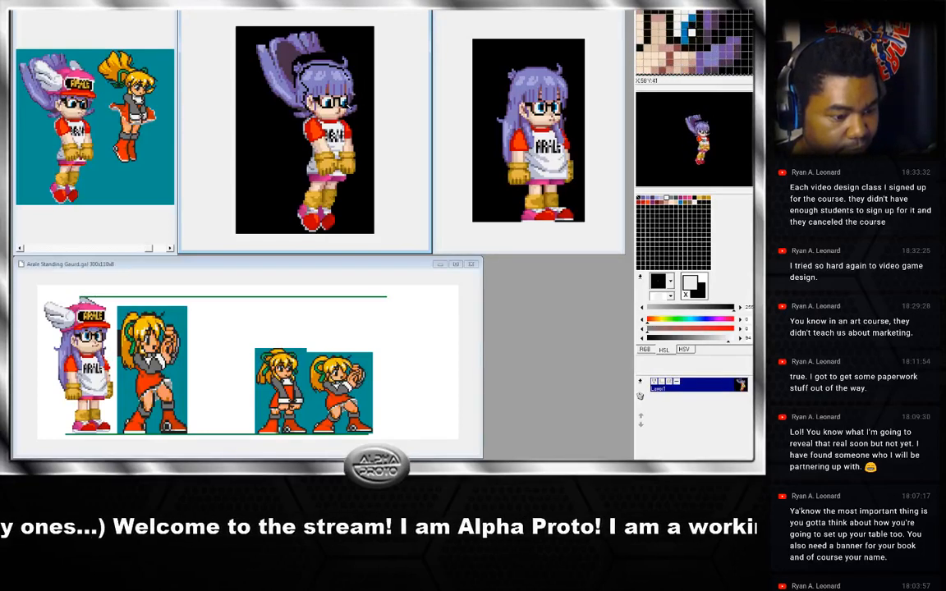
right_click(348, 107)
right_click(348, 103)
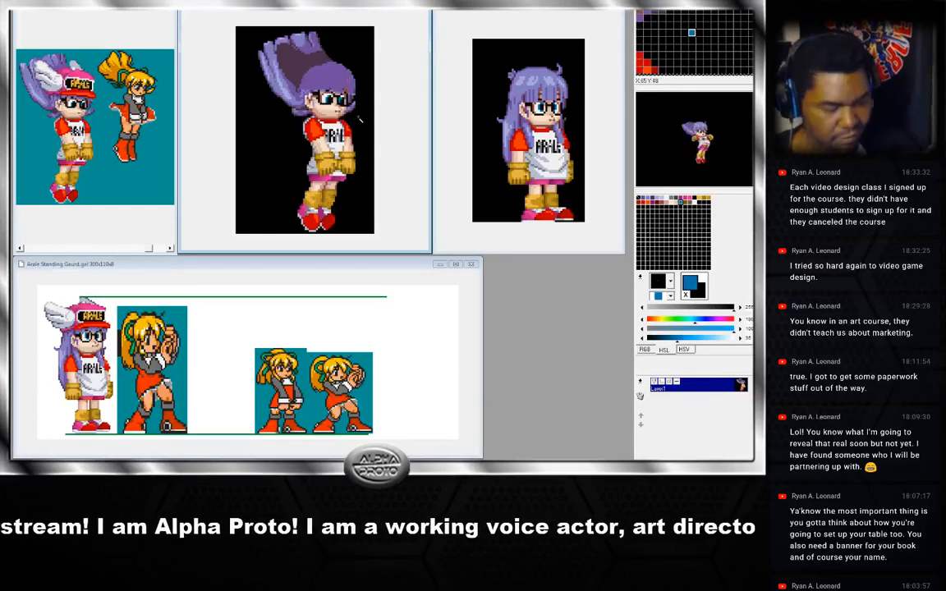
Flip between the two jump frames to compare the pasted head, and sample the hair's shading colours.
key(Right)
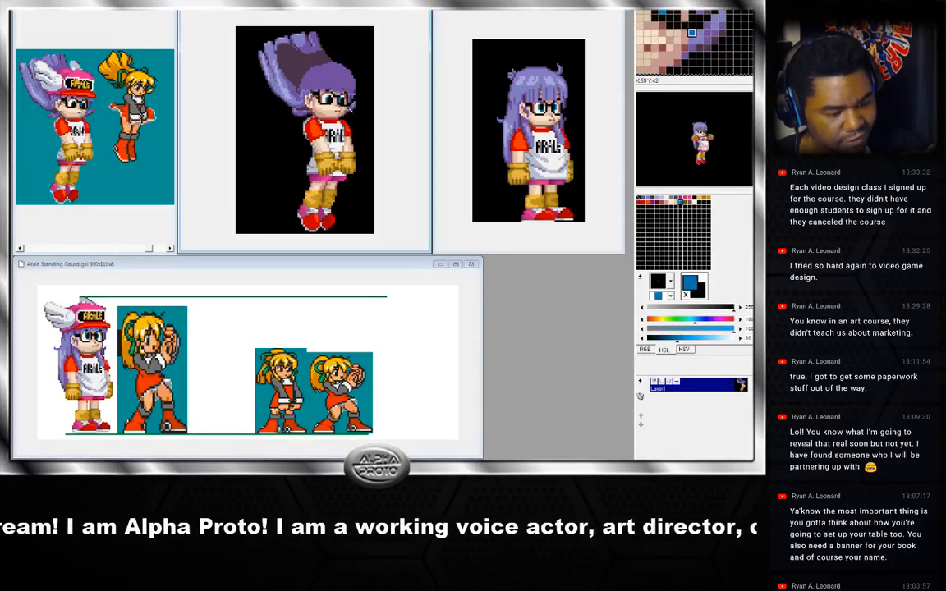
key(Left)
key(Right)
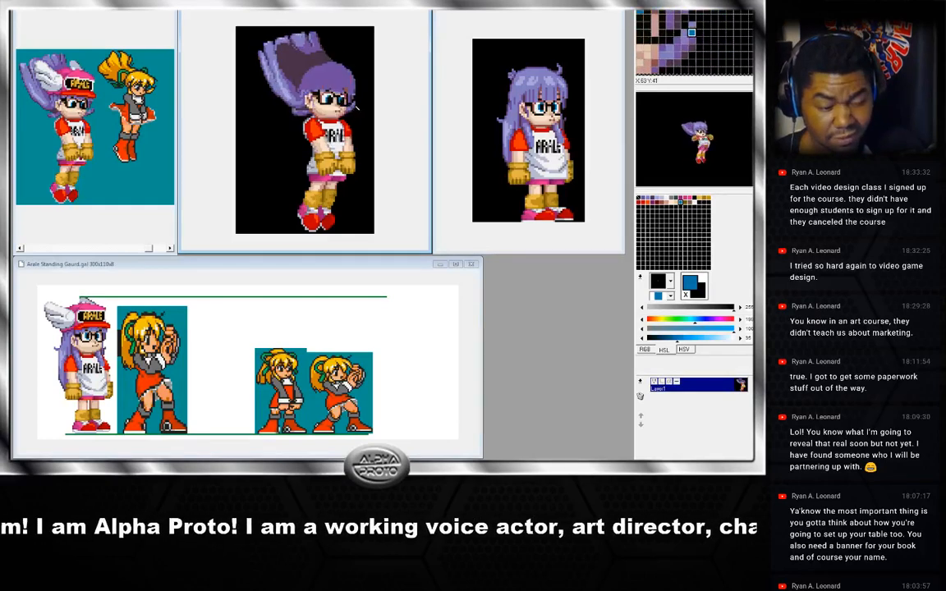
key(Left)
key(Right)
key(Left)
key(Right)
key(Left)
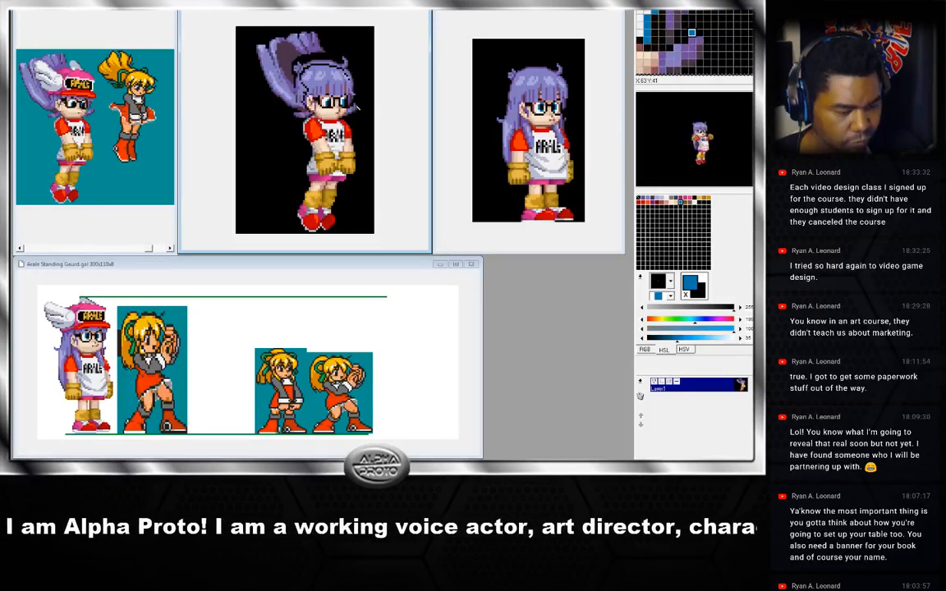
key(Right)
key(Left)
key(Right)
key(Left)
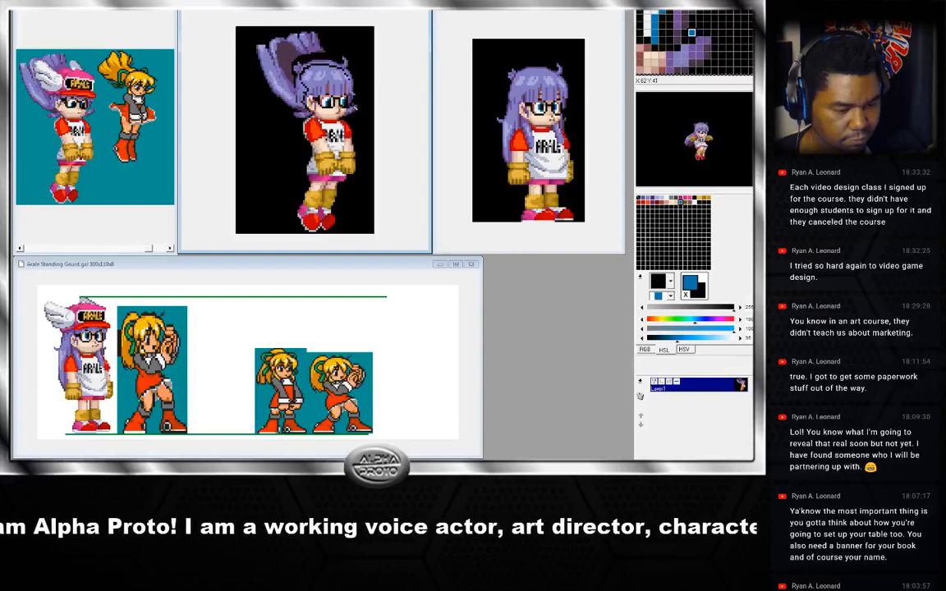
right_click(316, 87)
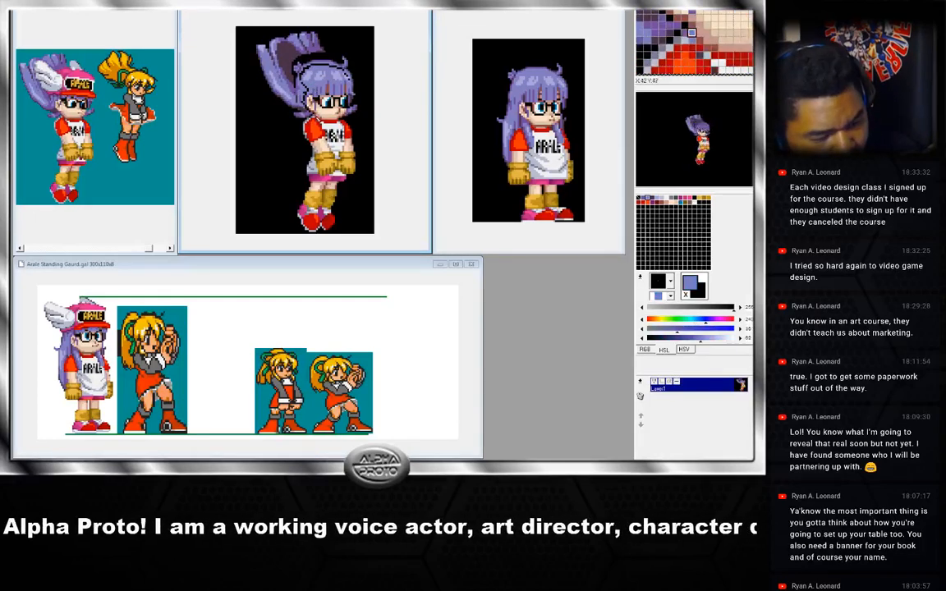
right_click(310, 117)
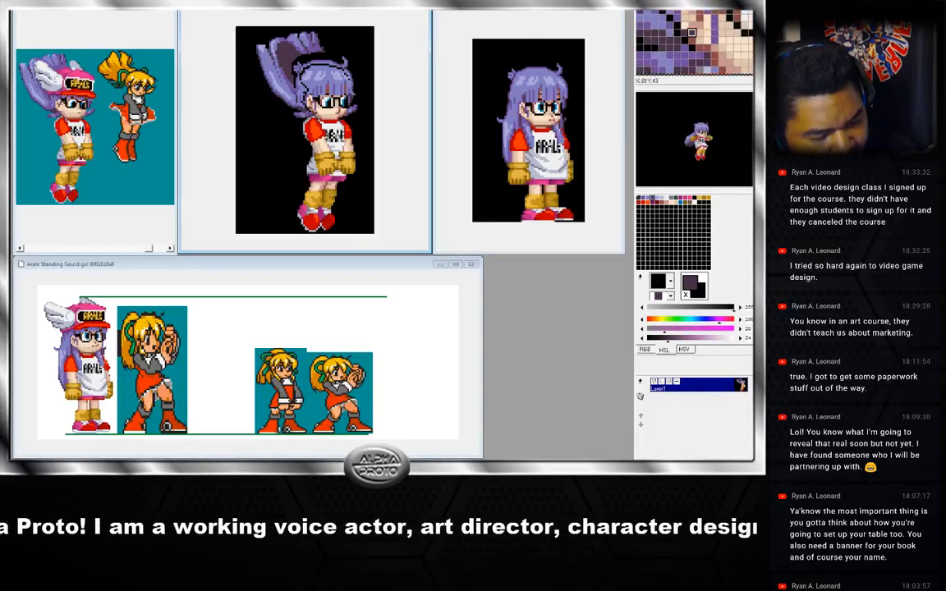
Sample several hair colours from the top of the pasted head on the jump frame.
right_click(283, 102)
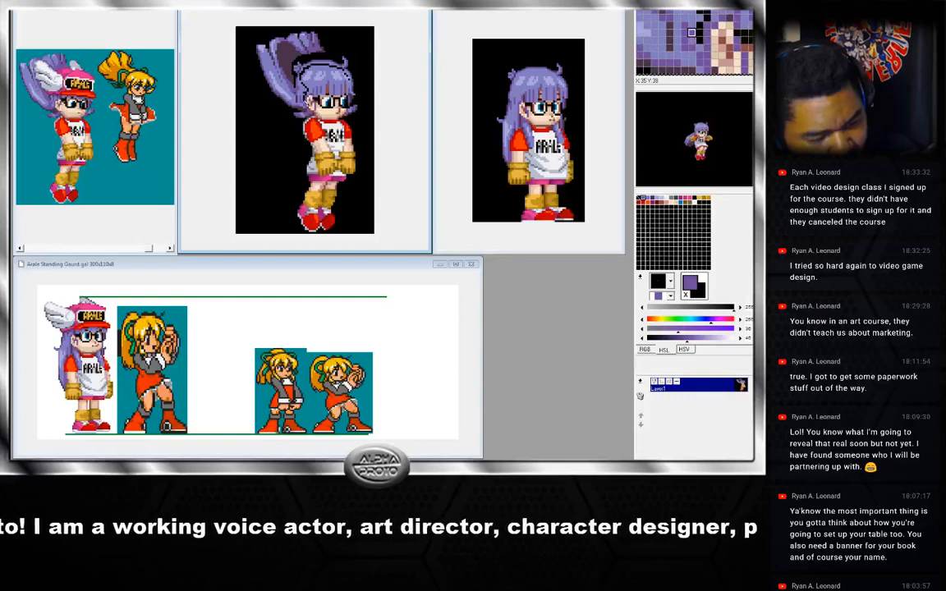
right_click(276, 92)
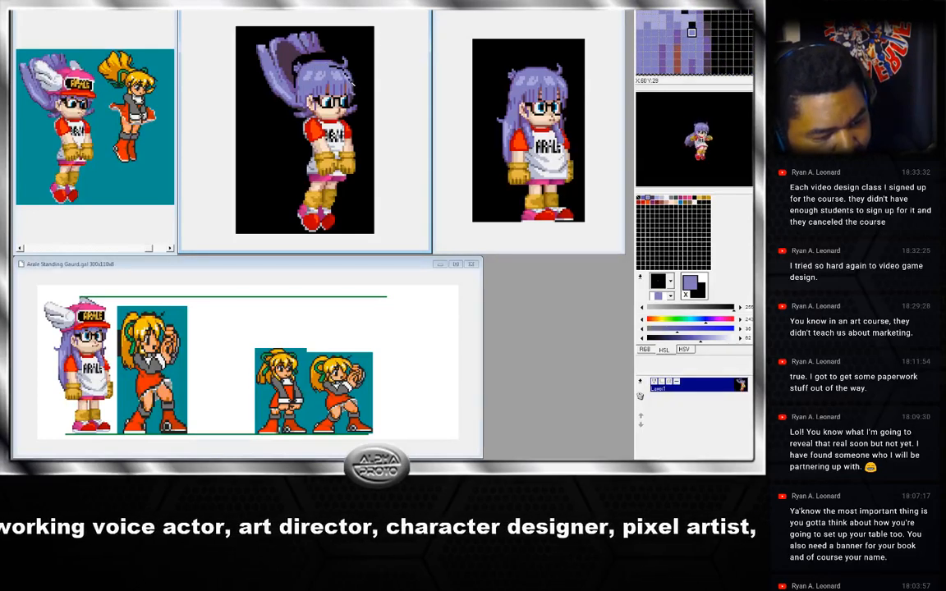
right_click(352, 80)
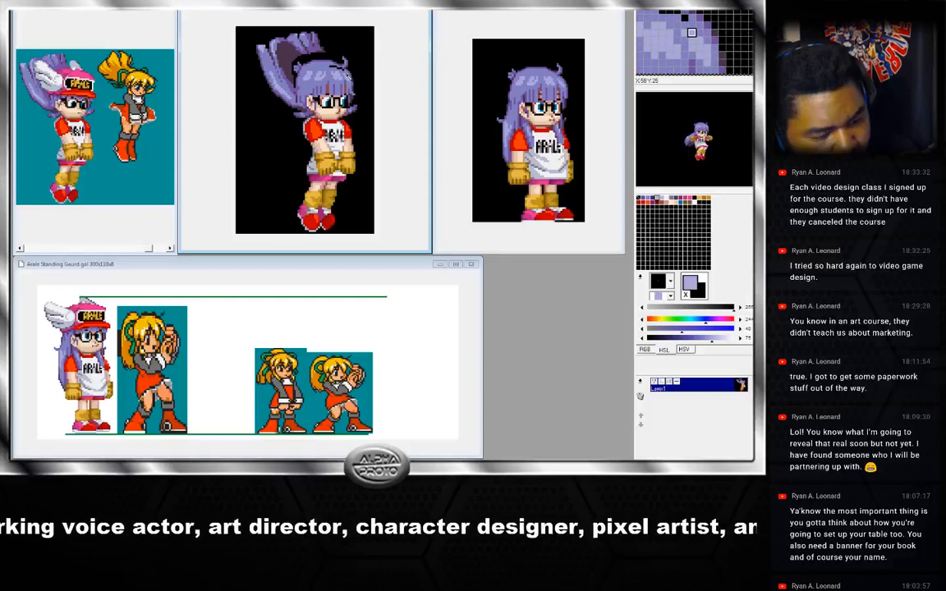
right_click(312, 68)
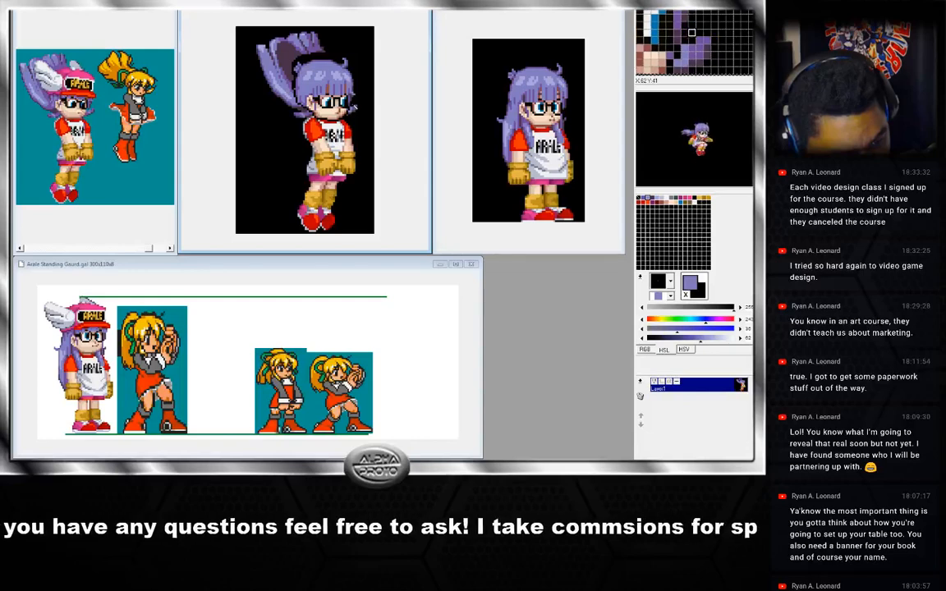
Select the pasted head and nudge it upward, toggling undo and redo to compare before deselecting.
drag(354, 107, 355, 88)
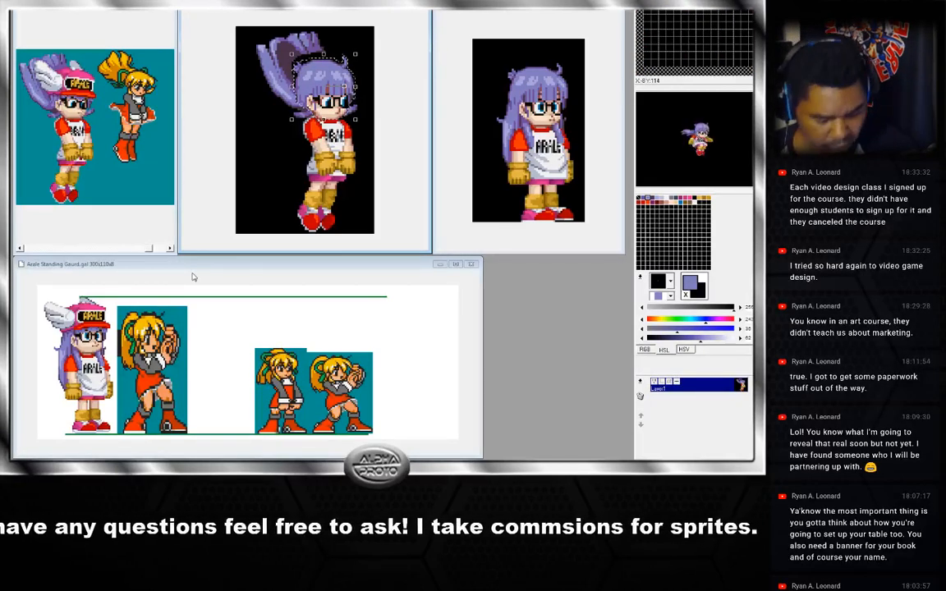
click(297, 165)
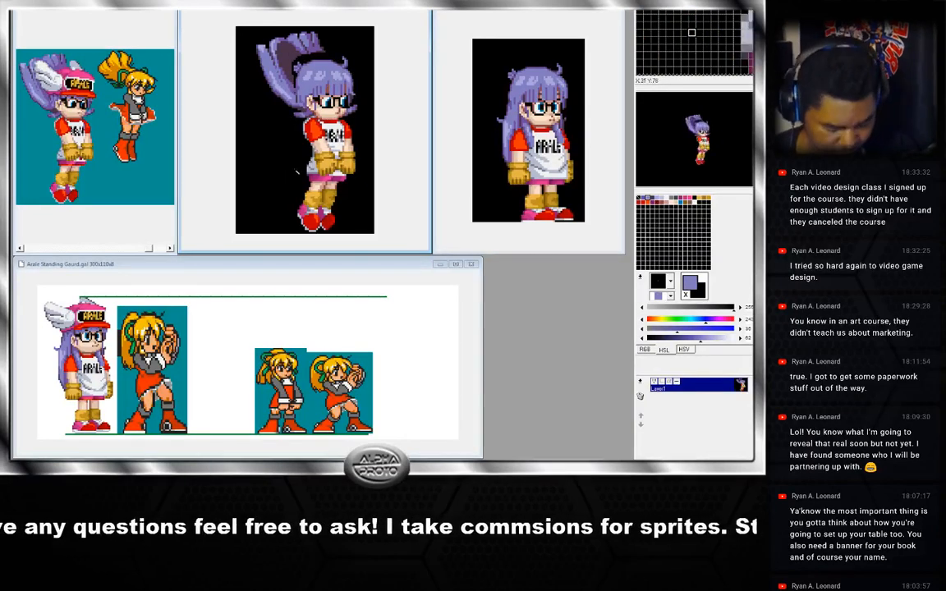
key(ctrl+z)
key(ctrl+y)
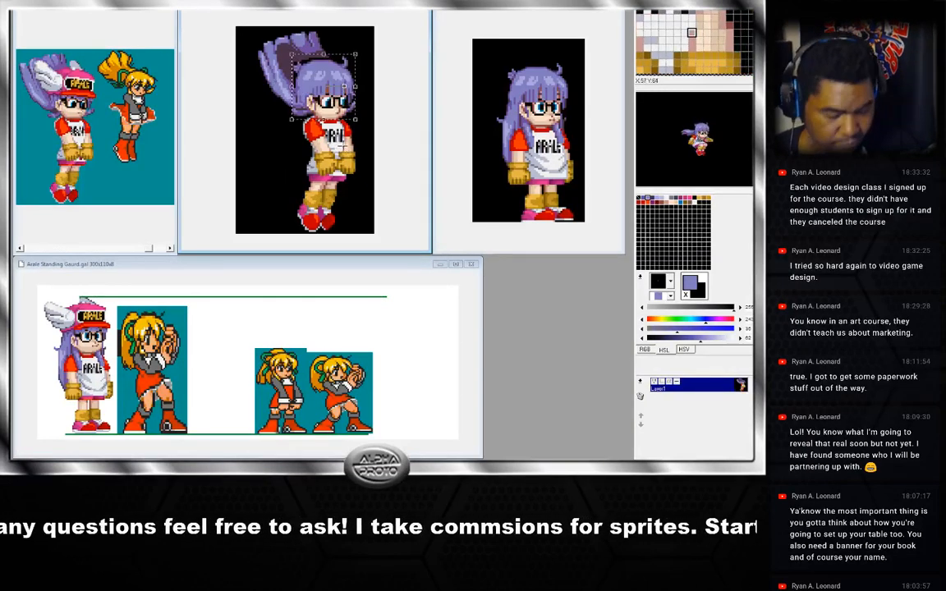
click(333, 145)
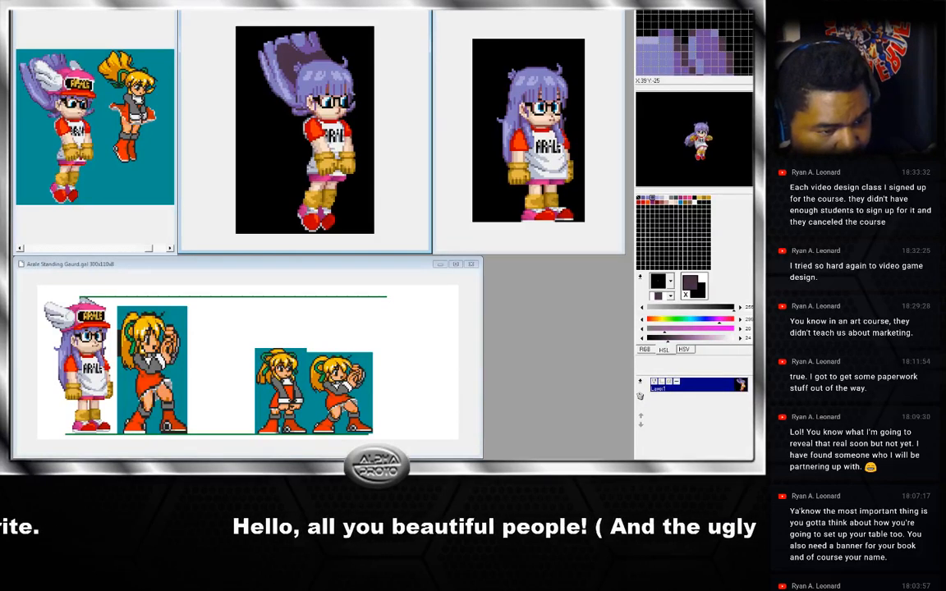
Undo the last hair edit on the pasted head and flip between the two jump frames to compare.
right_click(343, 51)
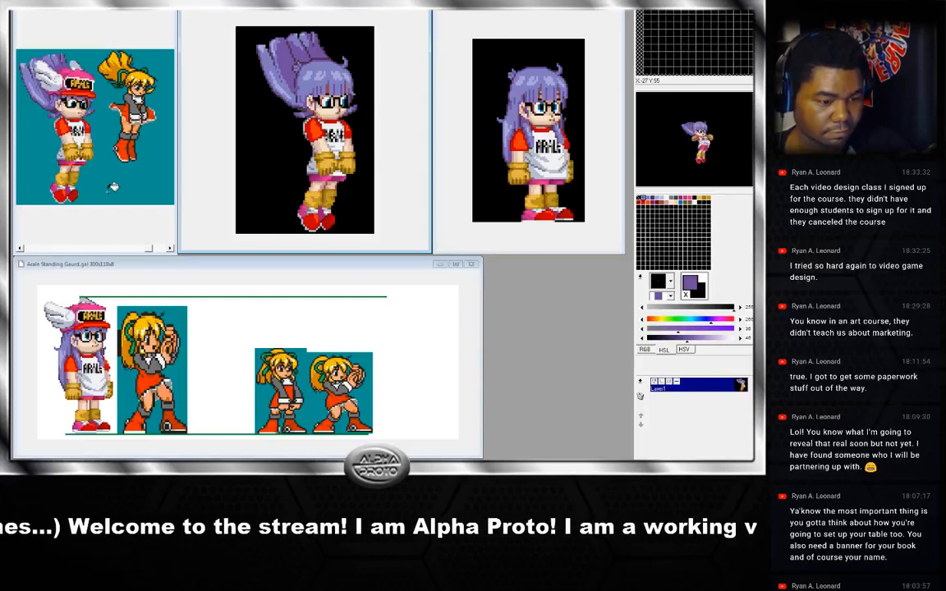
key(ctrl+z)
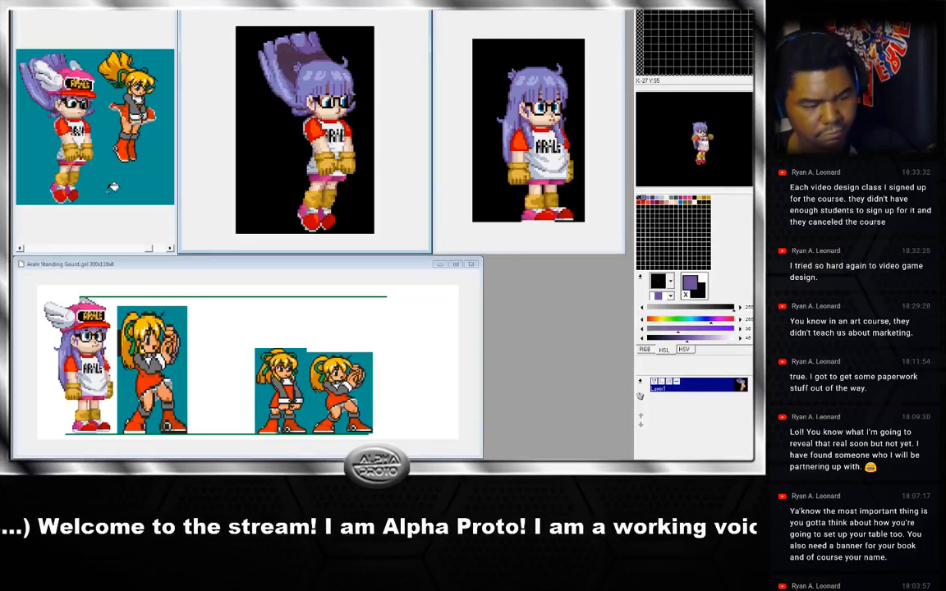
key(Left)
key(Right)
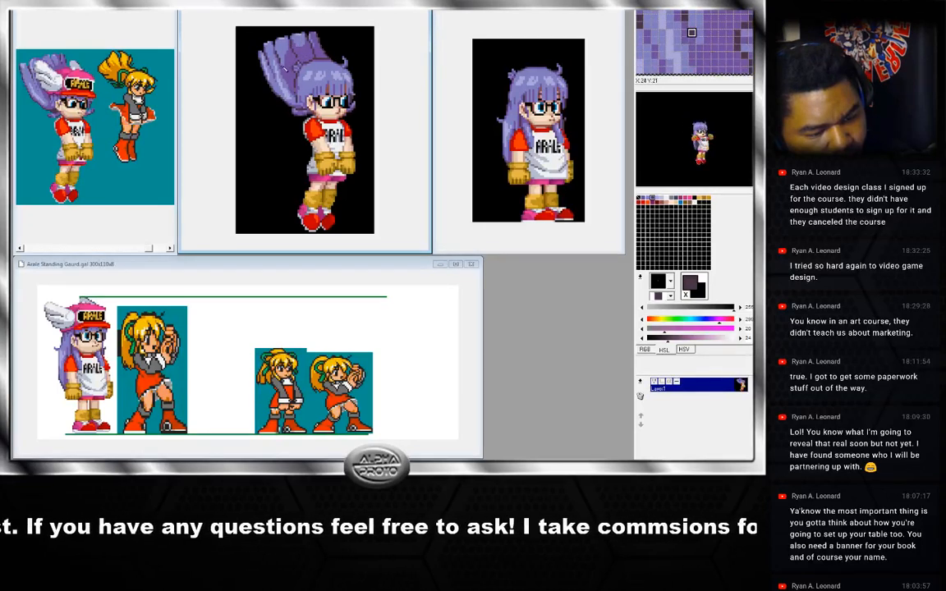
Sample the hair's shading colours around the top of the head.
right_click(284, 57)
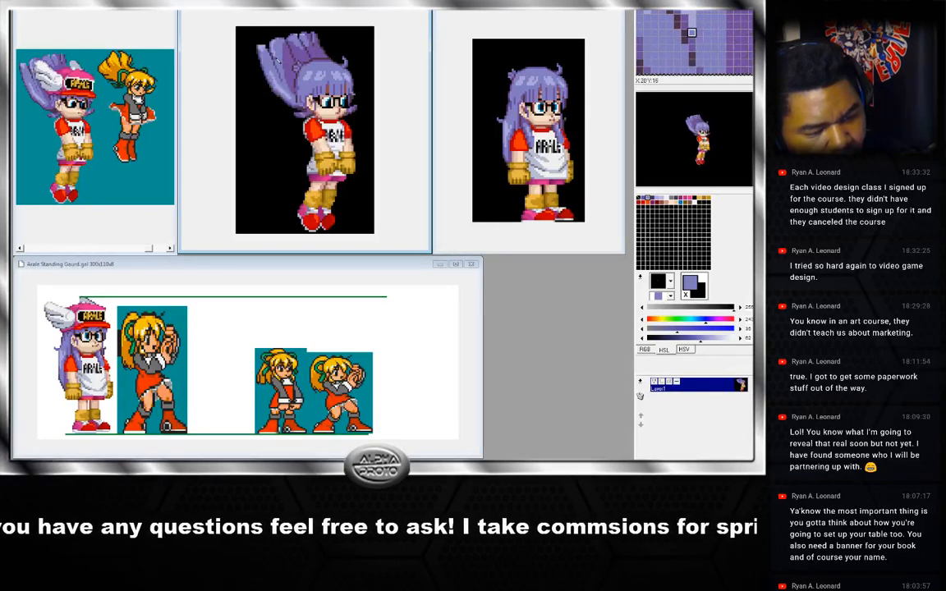
right_click(275, 56)
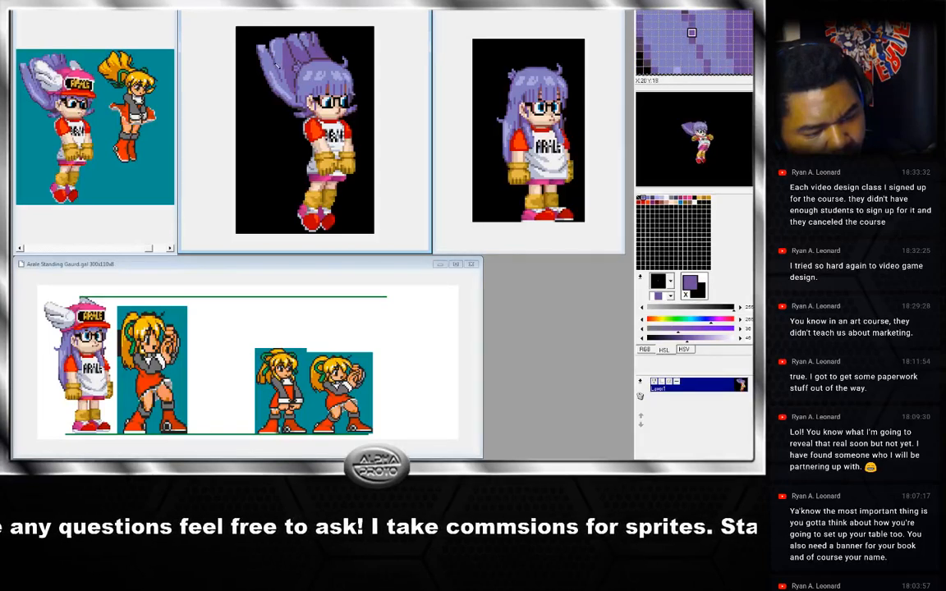
right_click(277, 62)
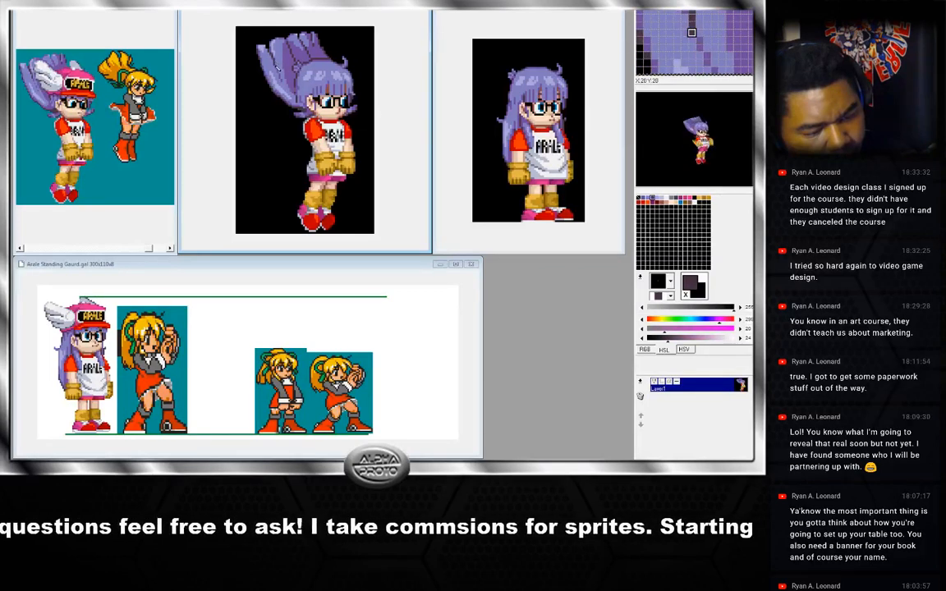
right_click(277, 65)
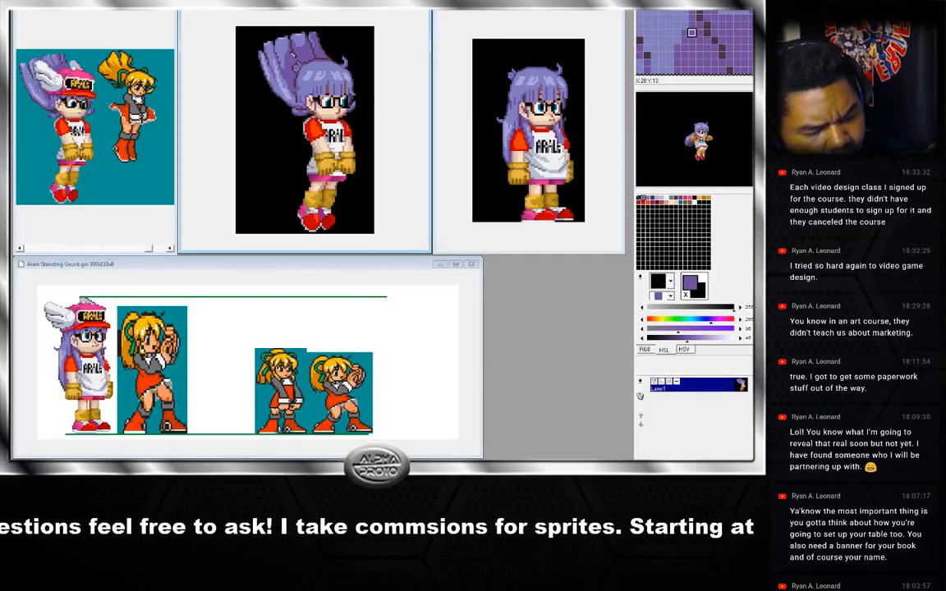
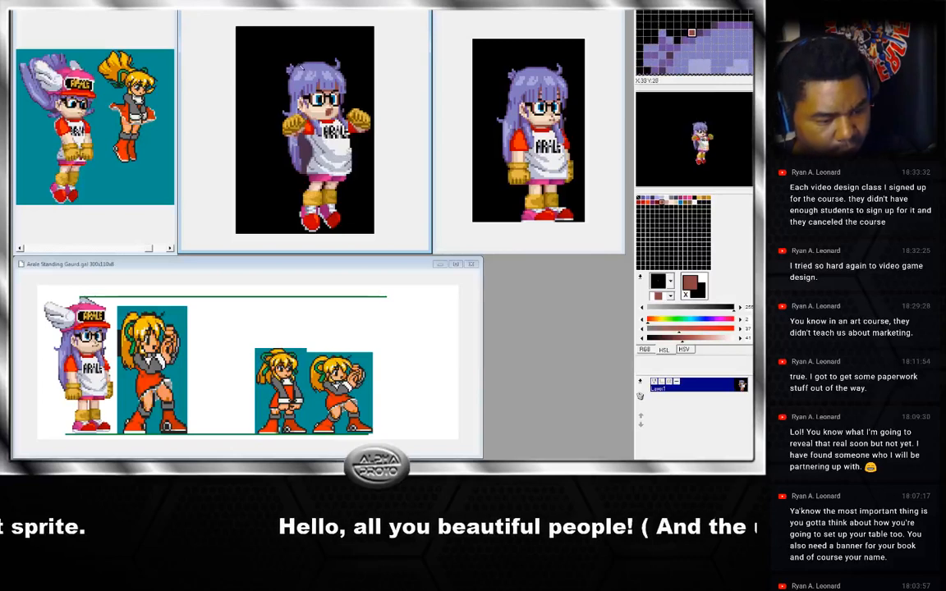
Sample colours from the face and glasses area of the jump frames.
right_click(298, 69)
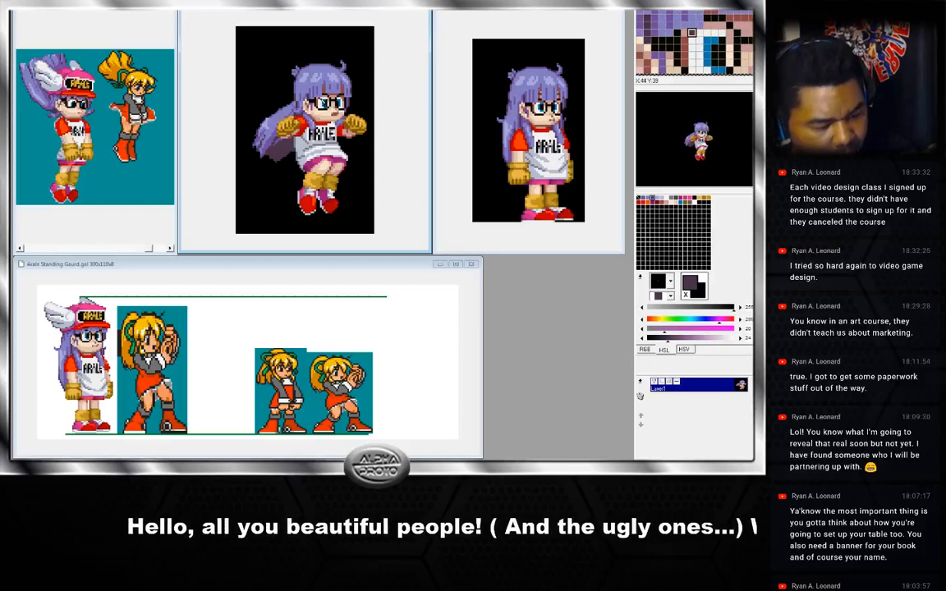
right_click(347, 92)
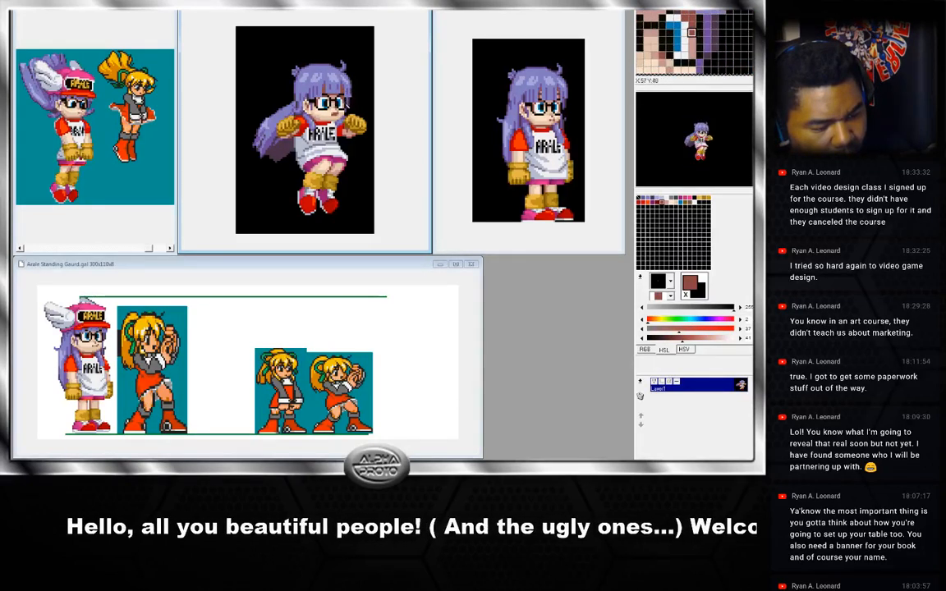
right_click(346, 102)
right_click(346, 102)
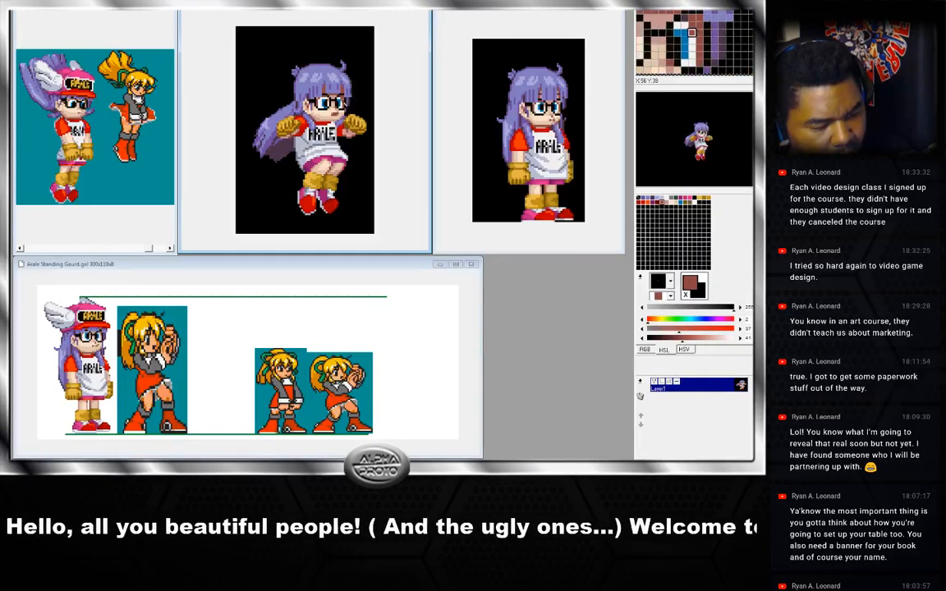
right_click(342, 103)
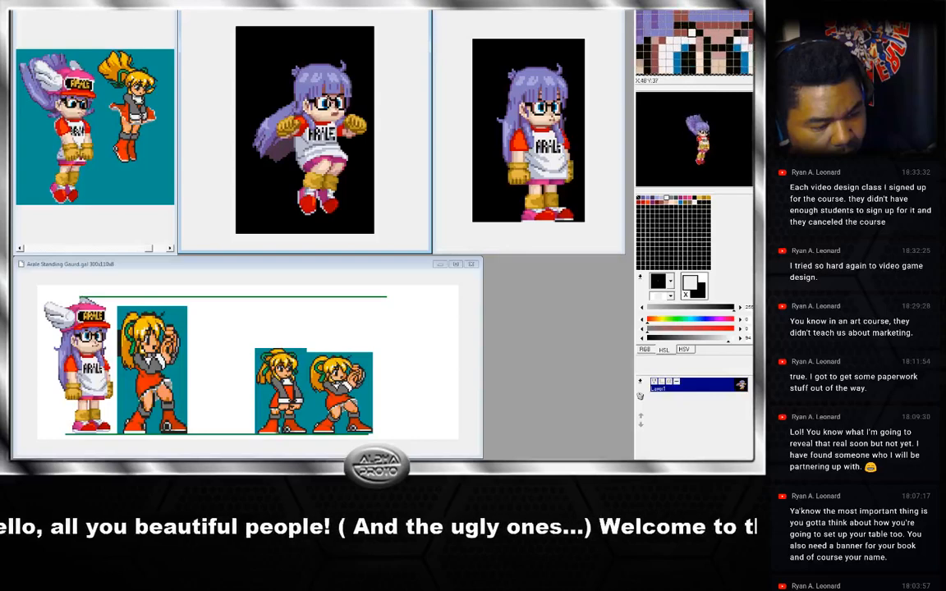
right_click(296, 90)
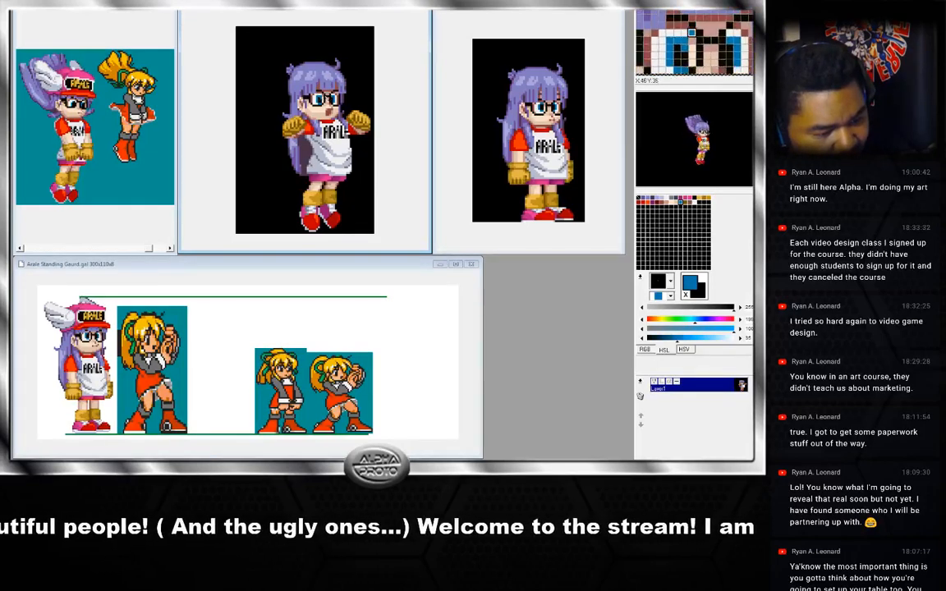
right_click(319, 98)
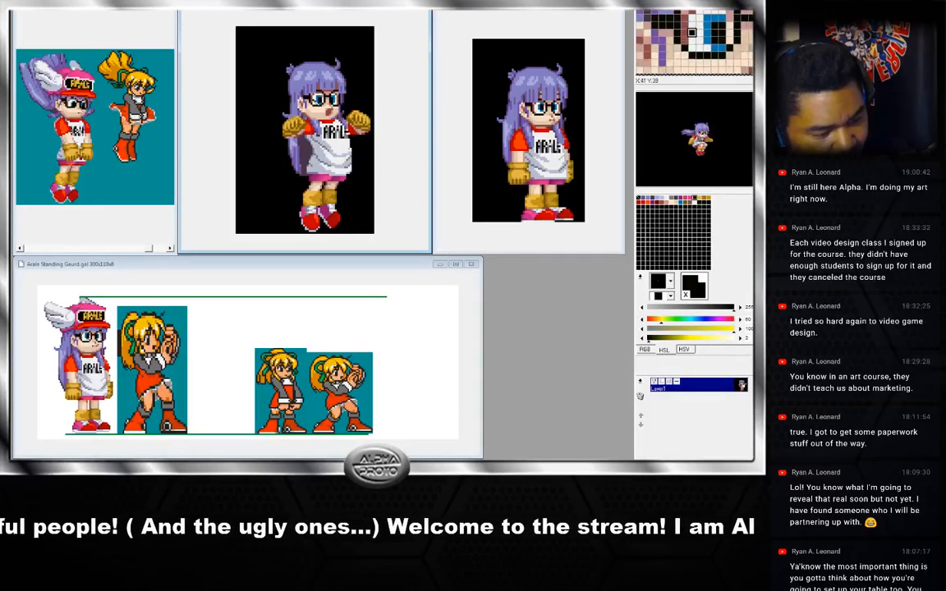
right_click(317, 96)
right_click(286, 89)
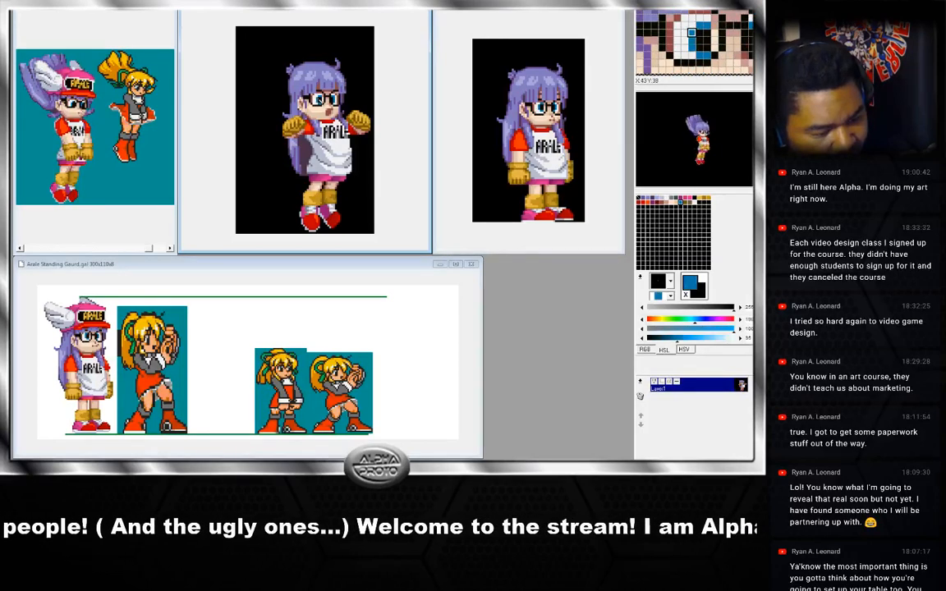
right_click(335, 98)
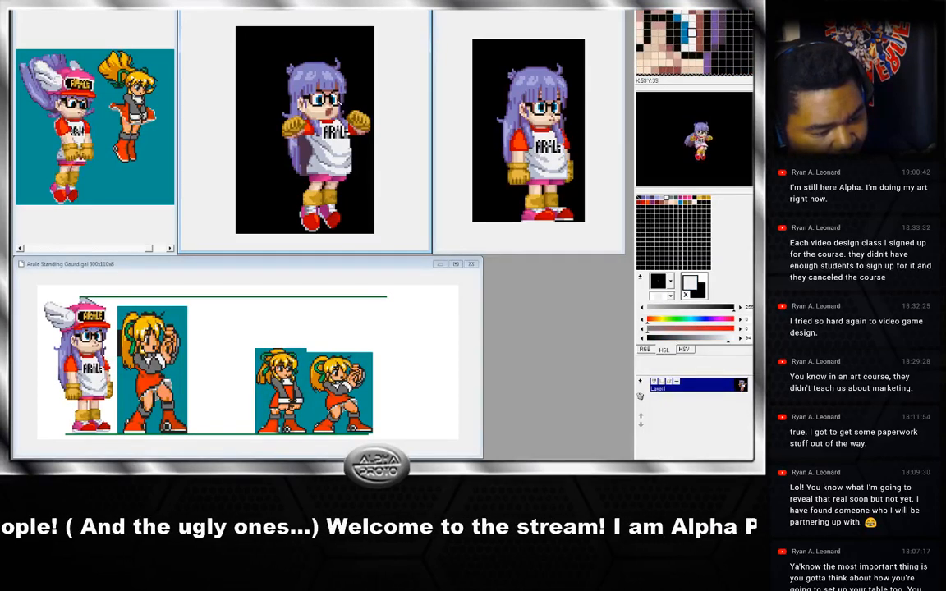
right_click(335, 100)
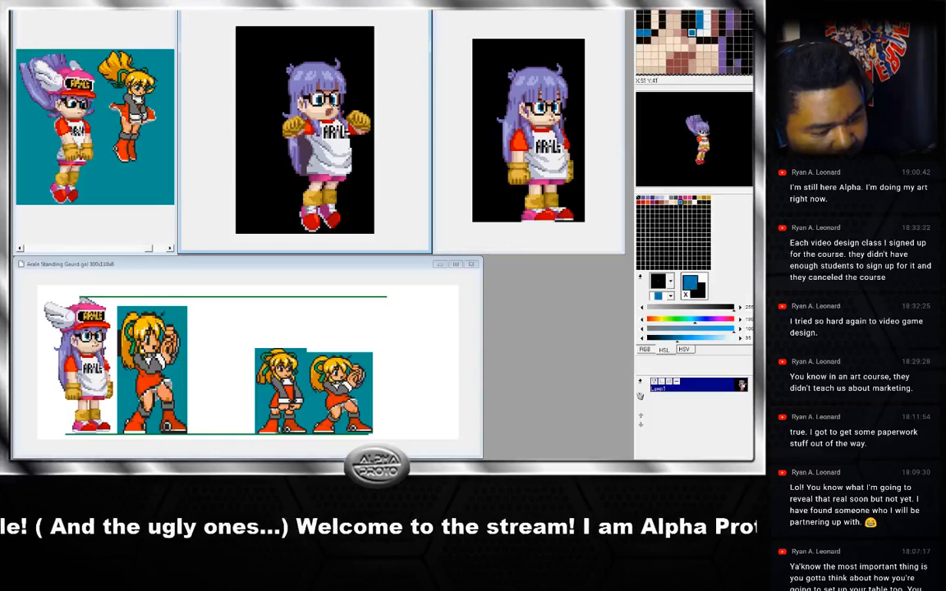
right_click(334, 105)
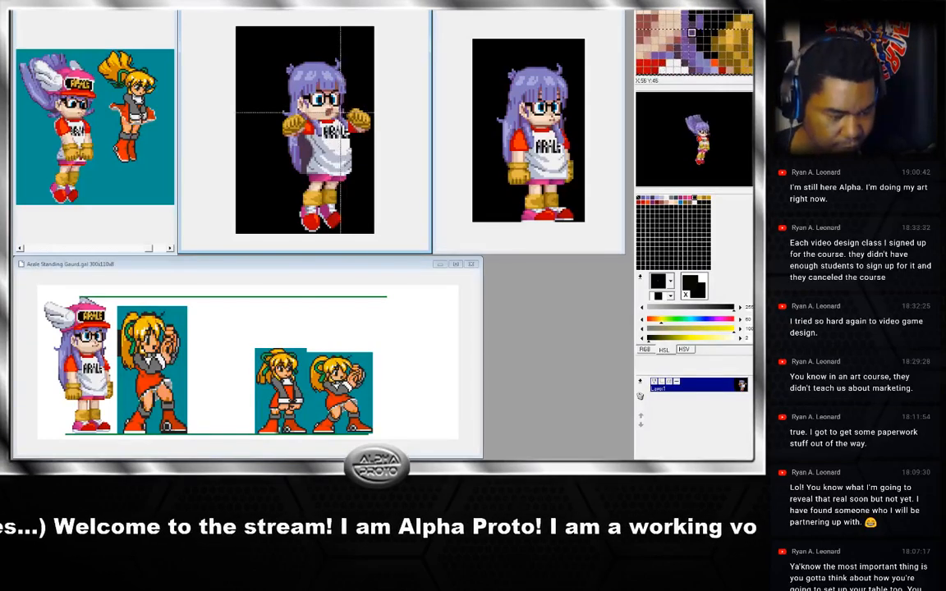
Advance frame by frame, sampling the eye and face colours on each jump frame.
key(Right)
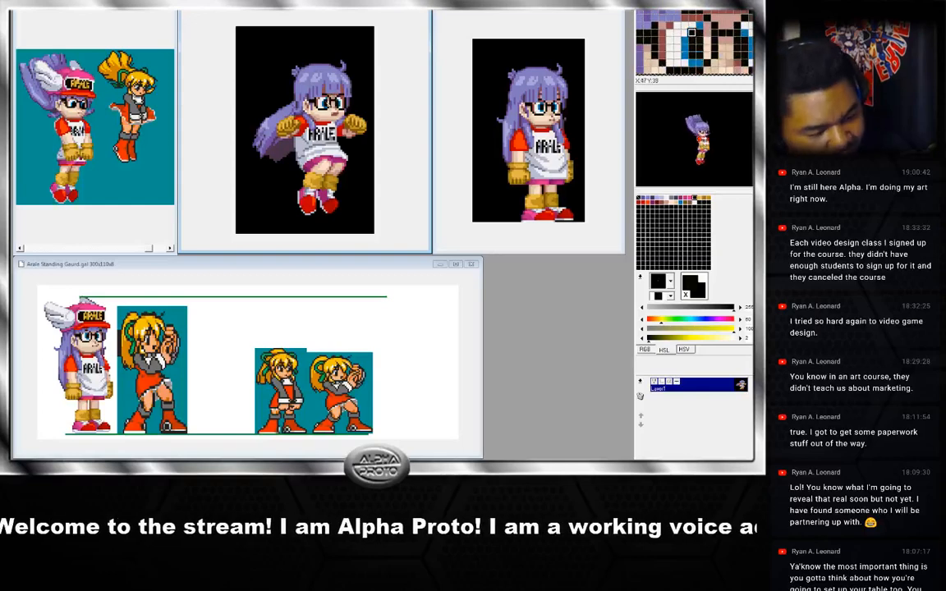
right_click(331, 104)
right_click(329, 105)
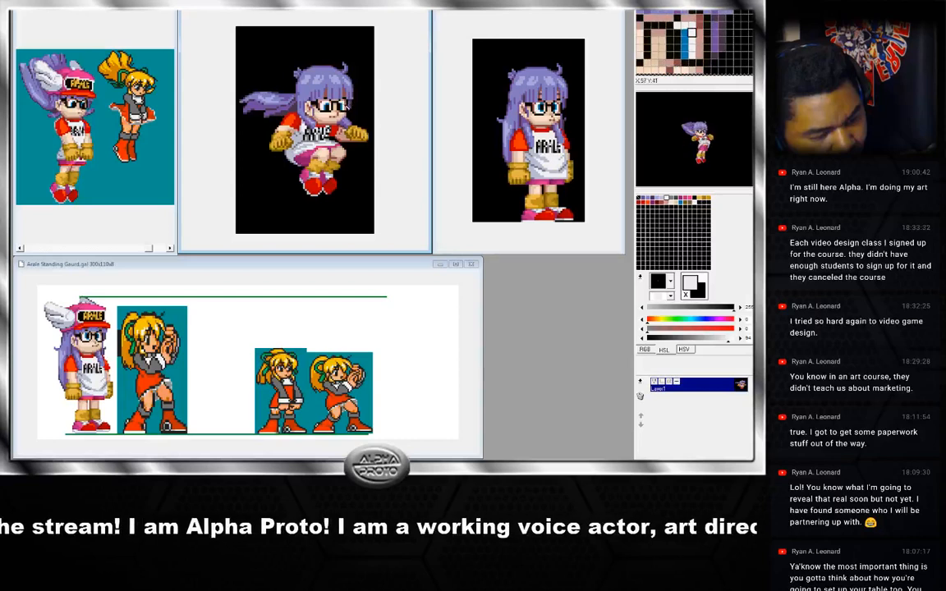
right_click(337, 106)
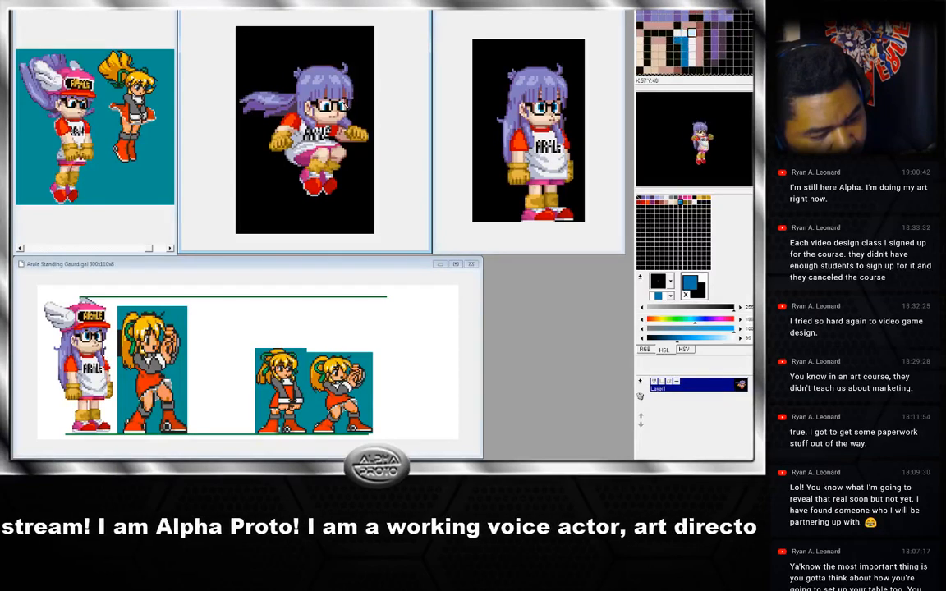
right_click(342, 105)
key(Right)
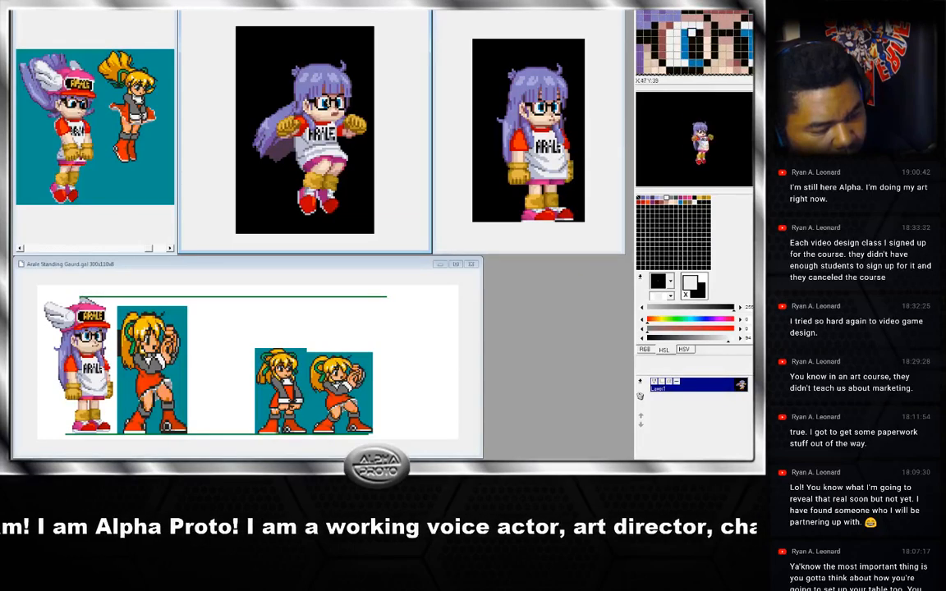
right_click(326, 104)
right_click(324, 106)
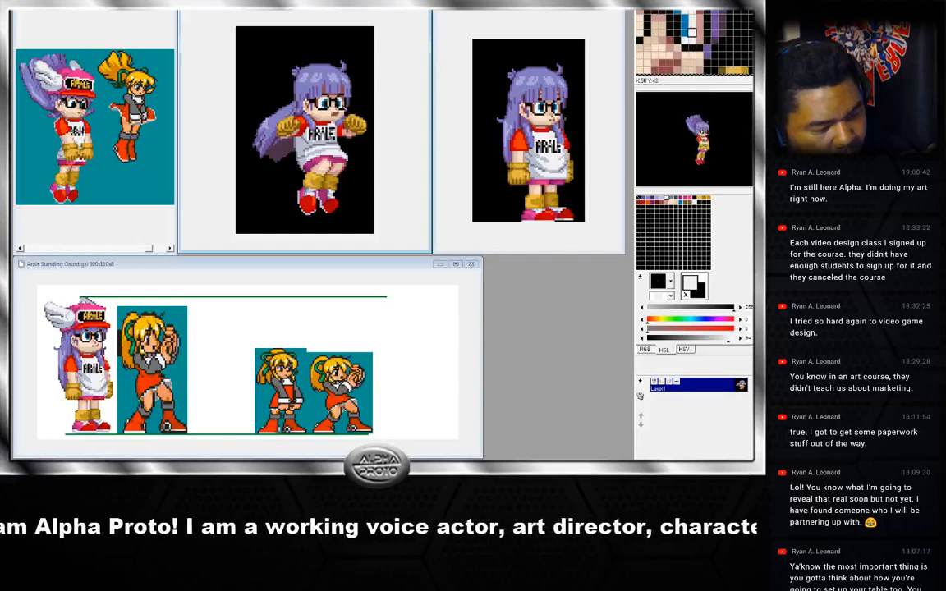
key(Right)
right_click(321, 102)
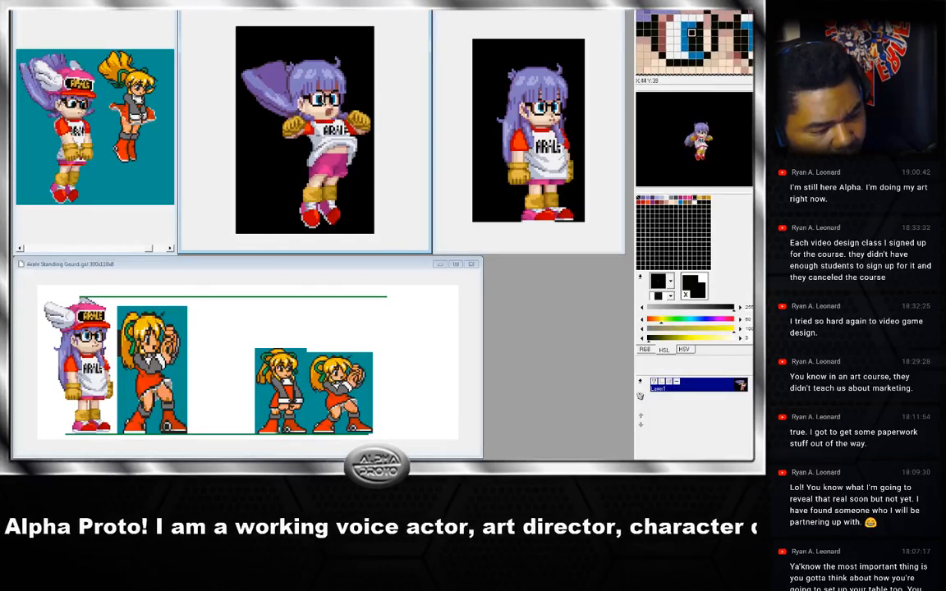
right_click(319, 101)
right_click(316, 98)
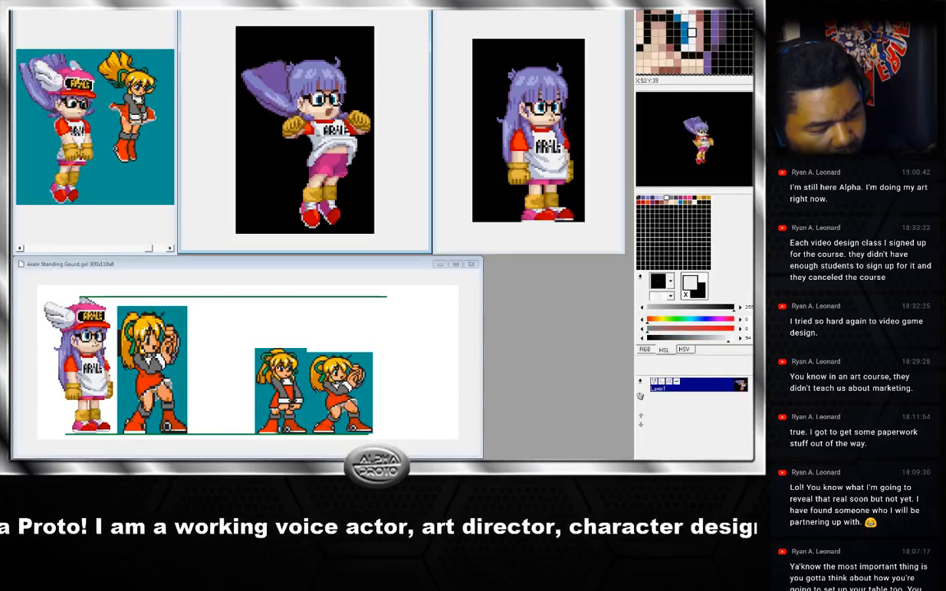
Move on to the following frames and sample colours around the glasses and hair.
key(Right)
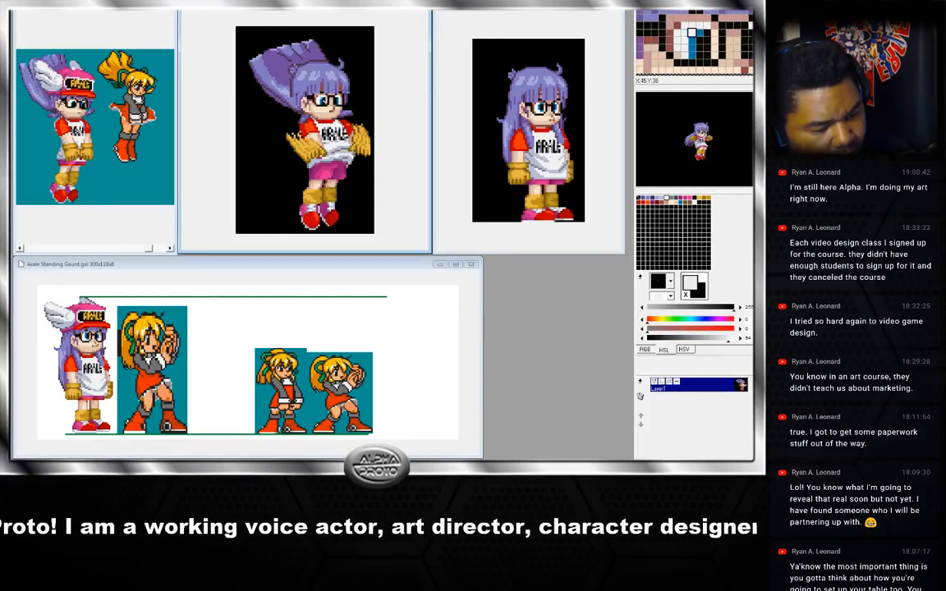
right_click(310, 97)
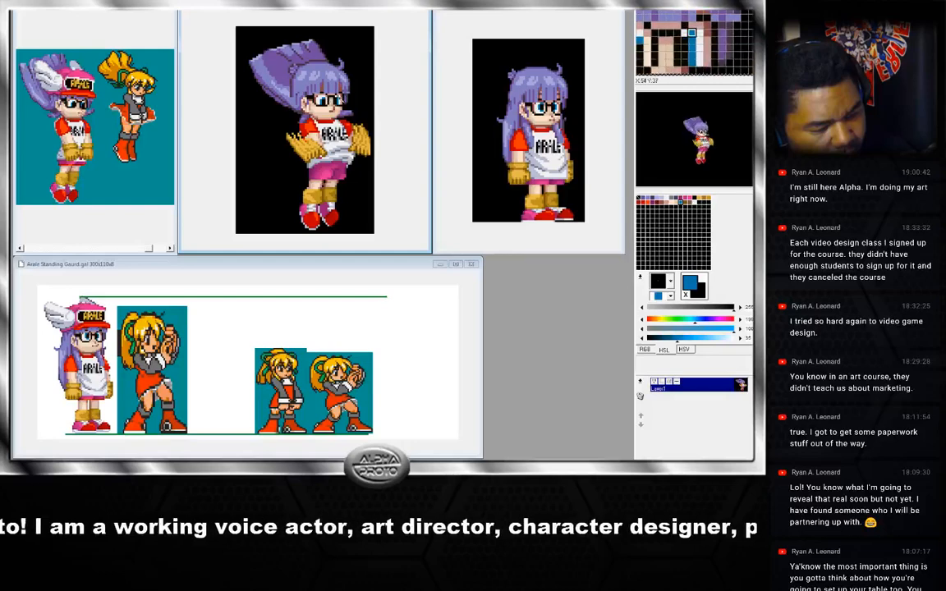
right_click(310, 99)
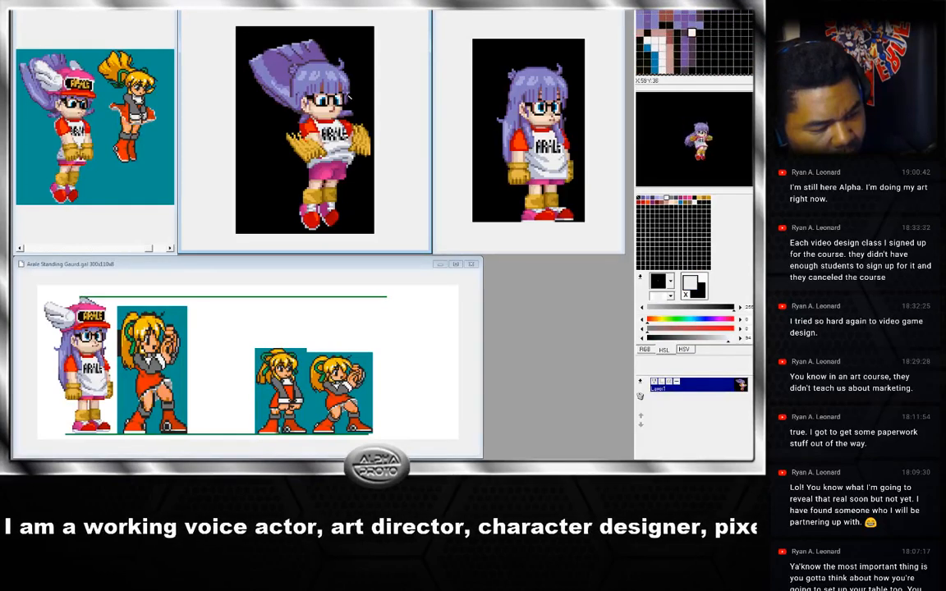
key(Right)
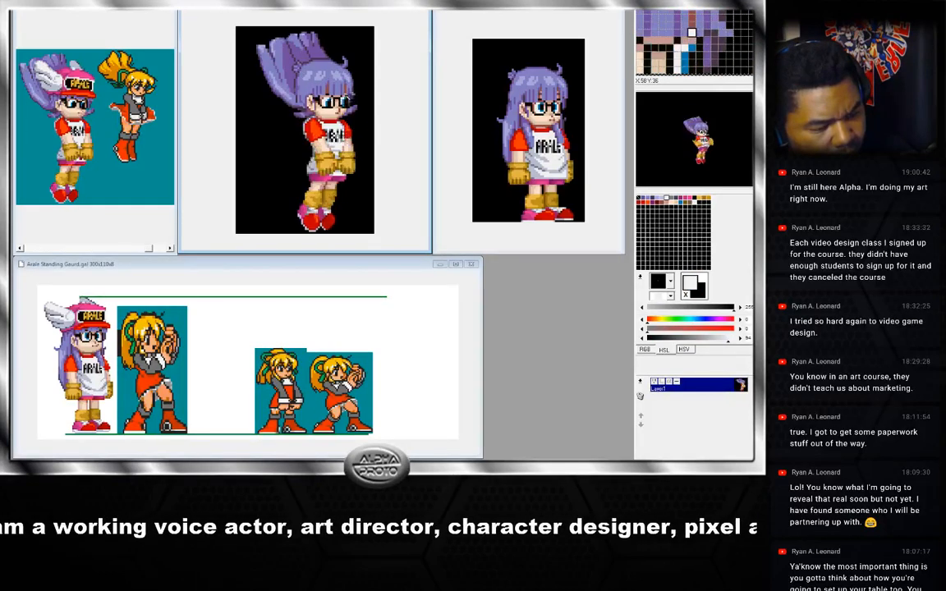
right_click(309, 96)
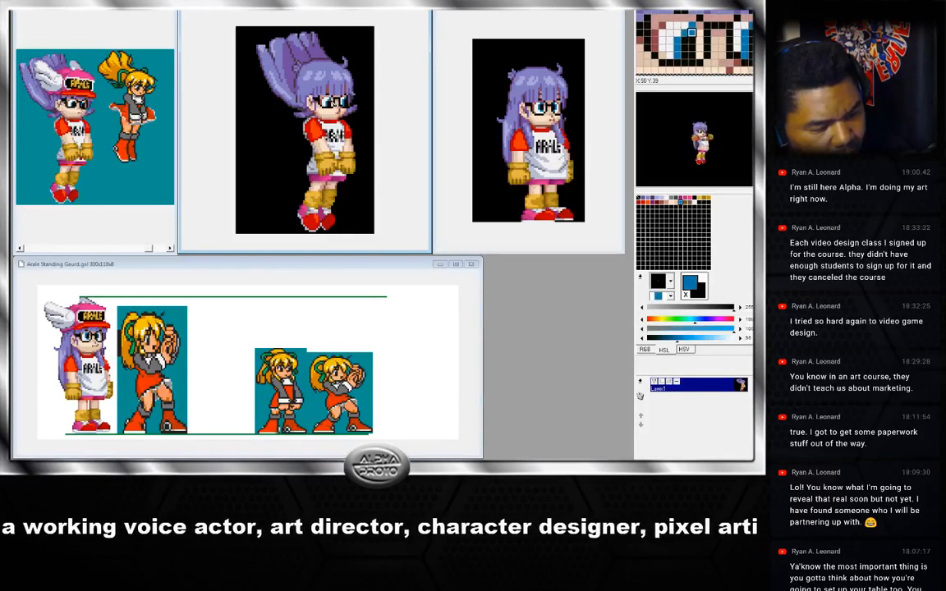
right_click(310, 97)
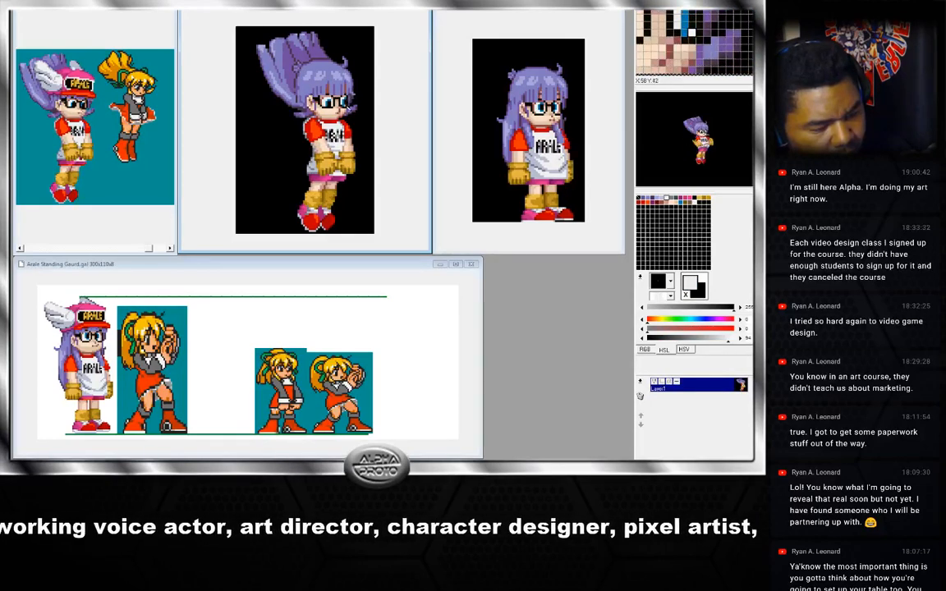
right_click(309, 97)
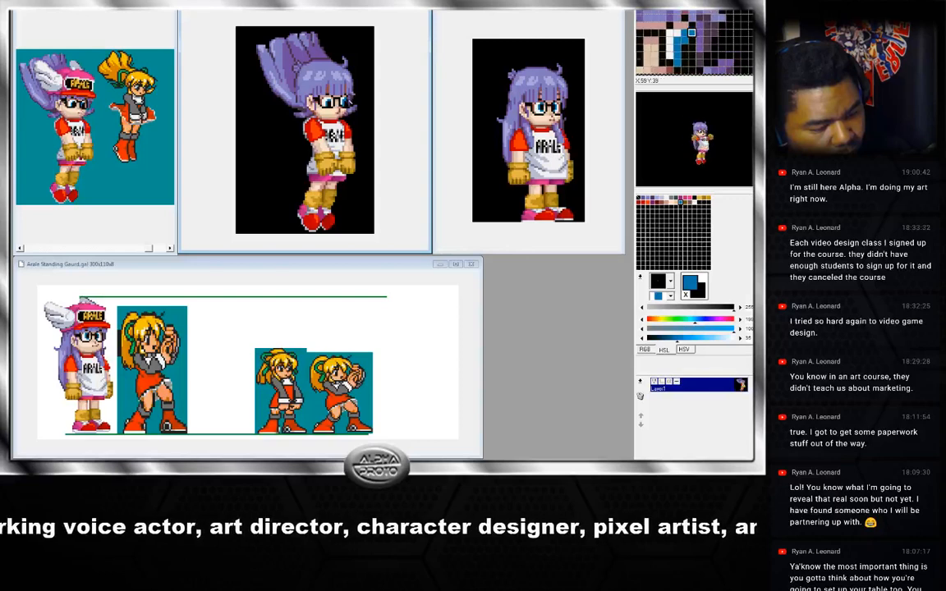
right_click(309, 97)
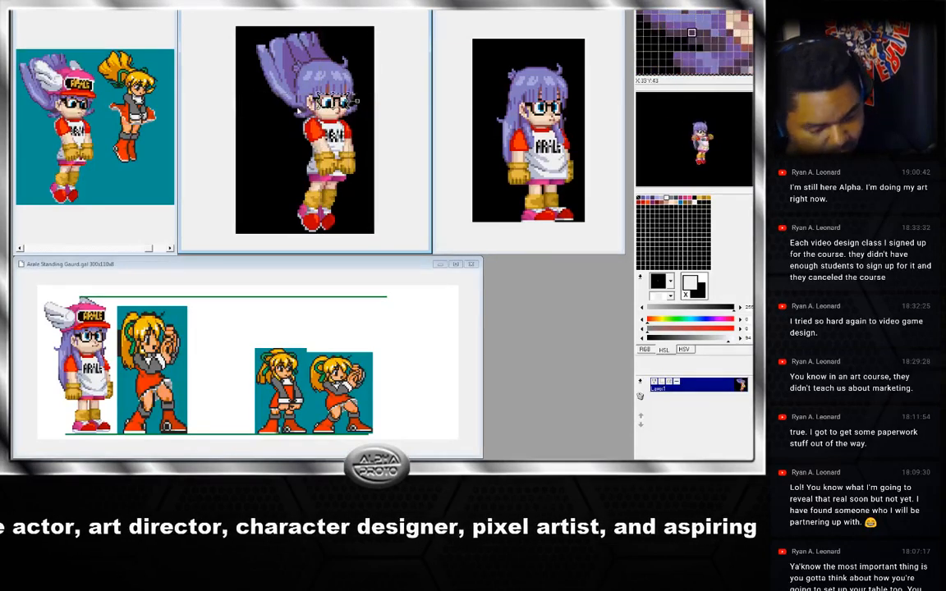
Flip through every animation frame in sequence to review the jump motion.
click(297, 108)
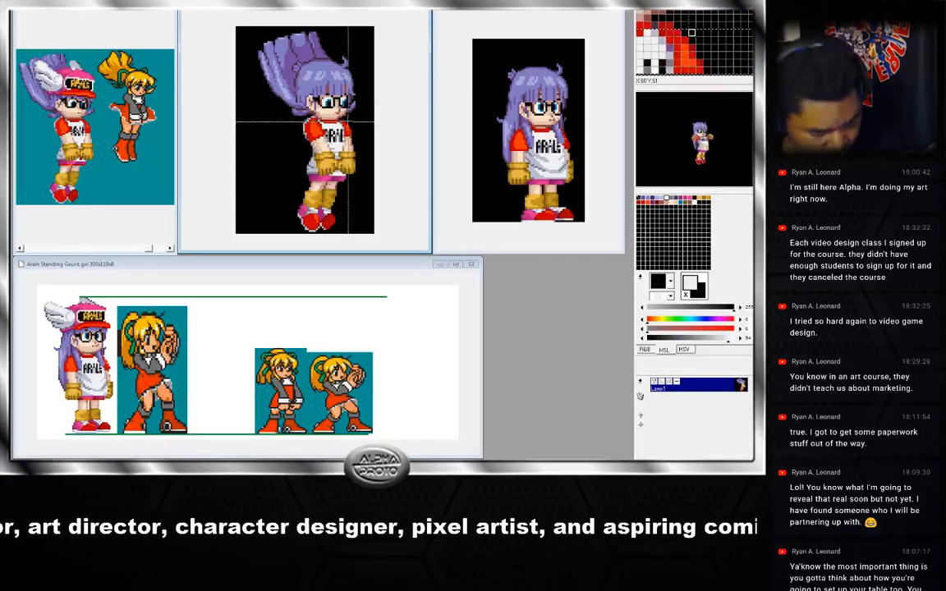
key(Right)
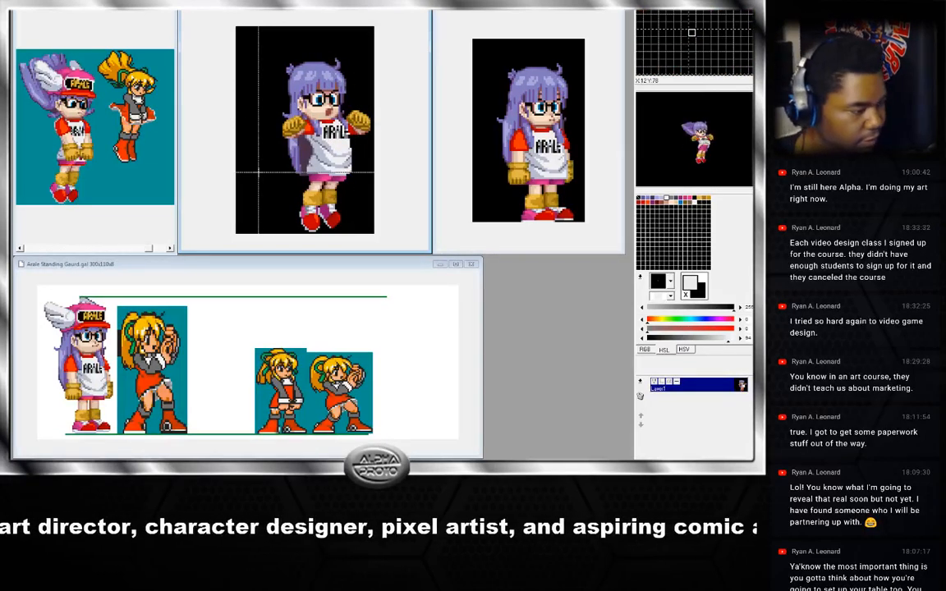
key(Right)
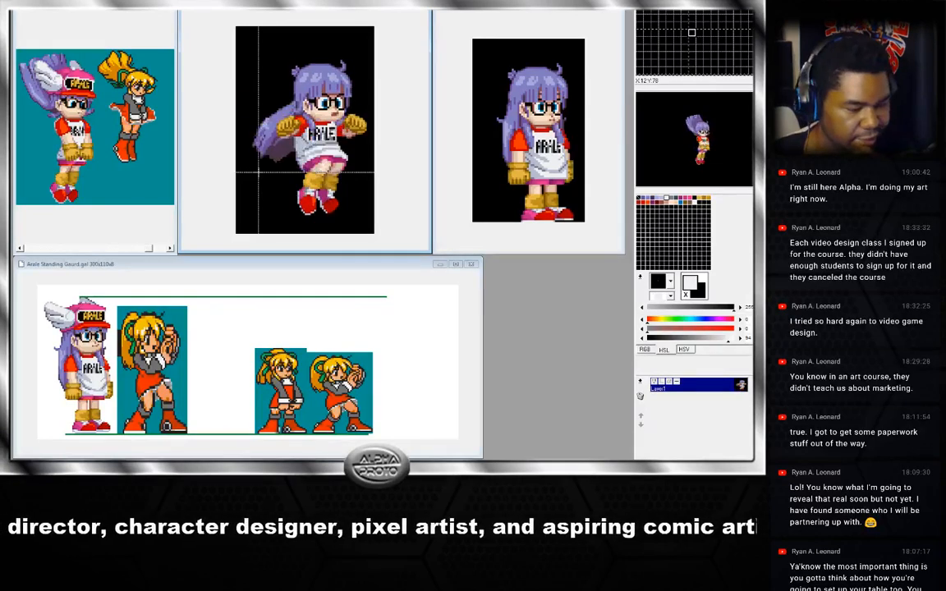
key(Right)
key(Right)
key(Right)
key(Right)
key(Right)
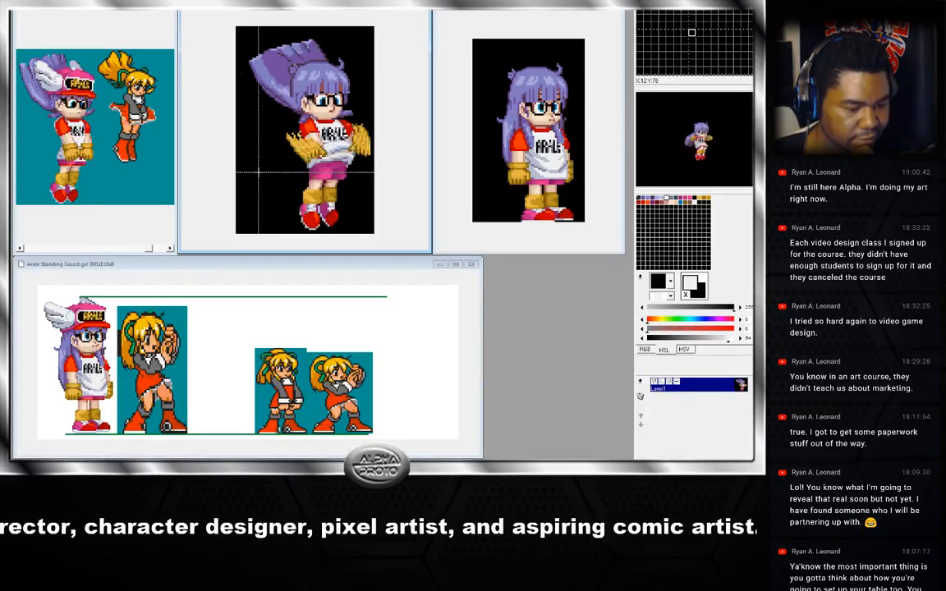
key(Right)
key(Right)
key(Right)
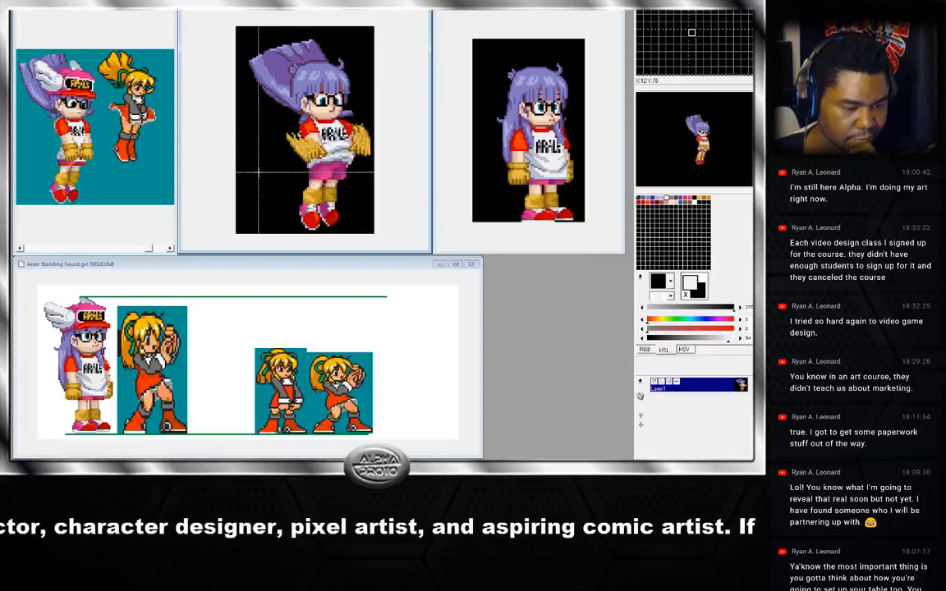
key(Right)
key(Right)
key(Right)
key(Right)
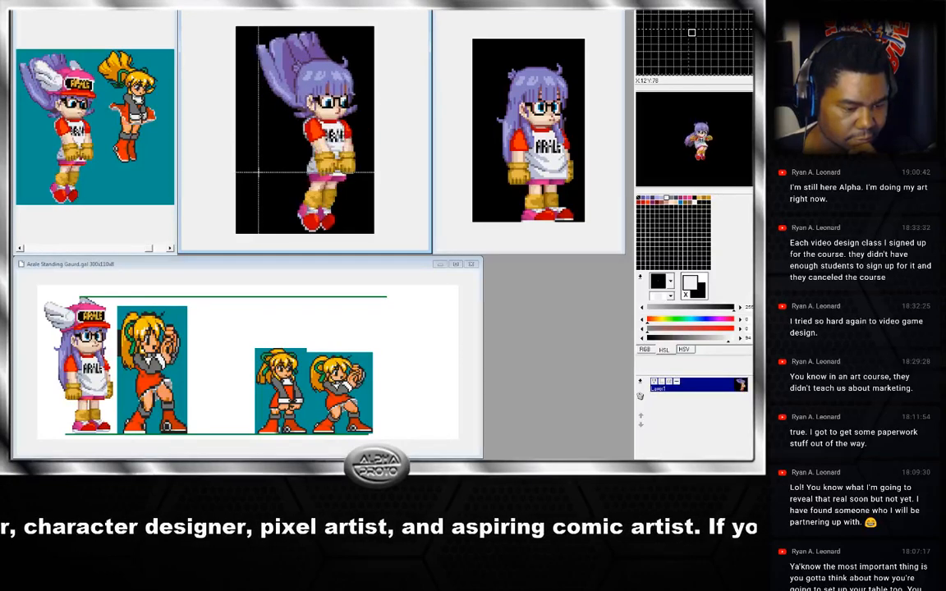
key(Right)
key(Right)
key(Right)
key(Right)
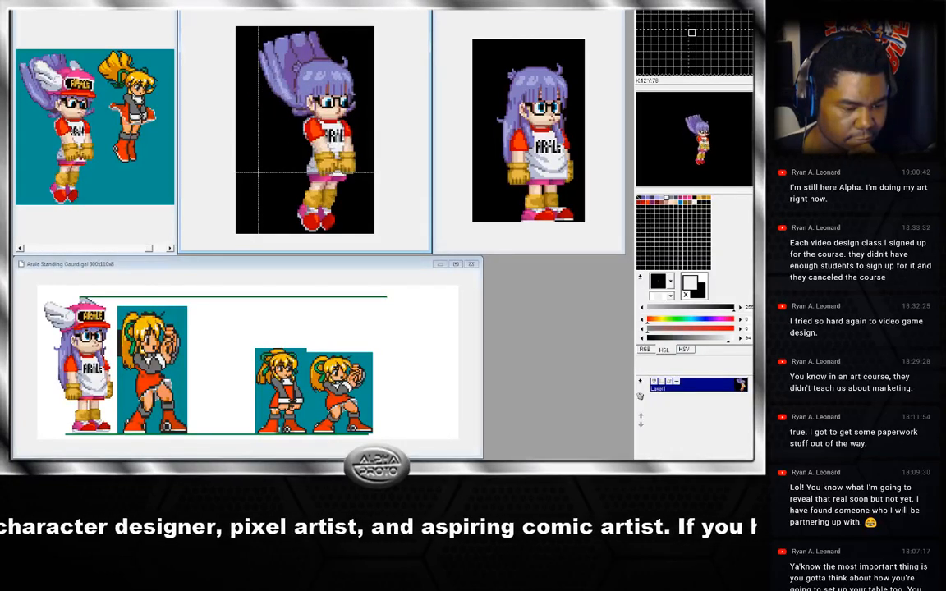
key(Right)
key(Right)
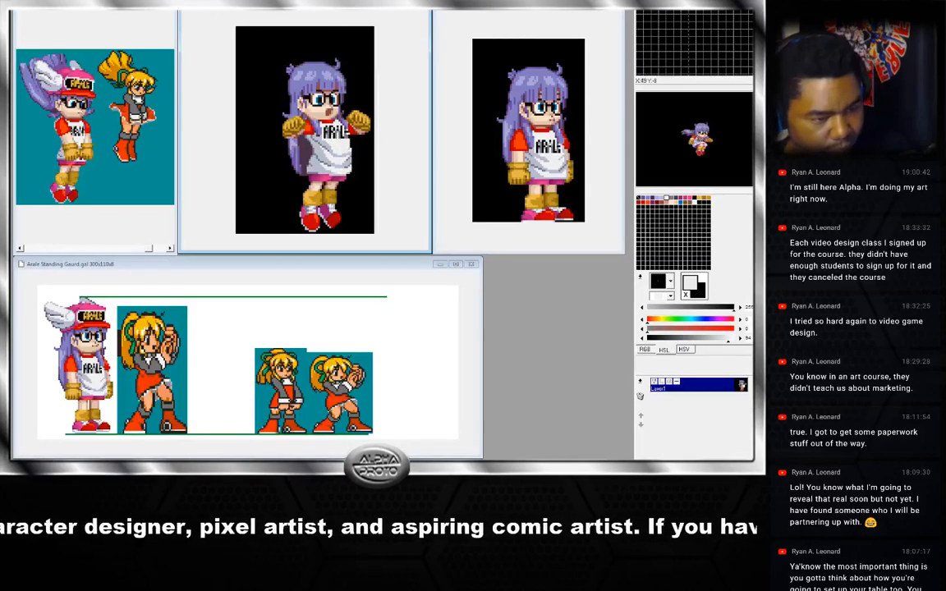
key(Right)
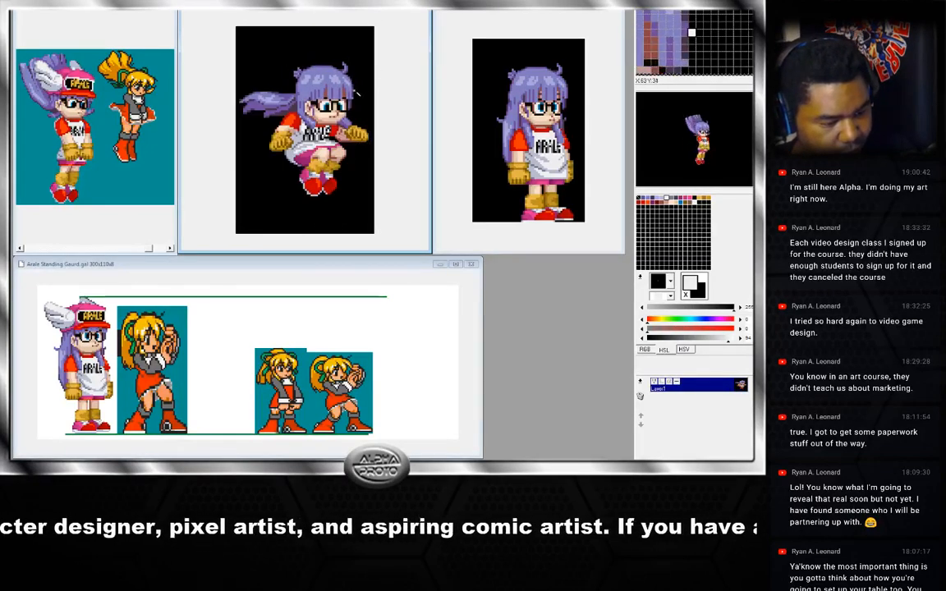
right_click(330, 102)
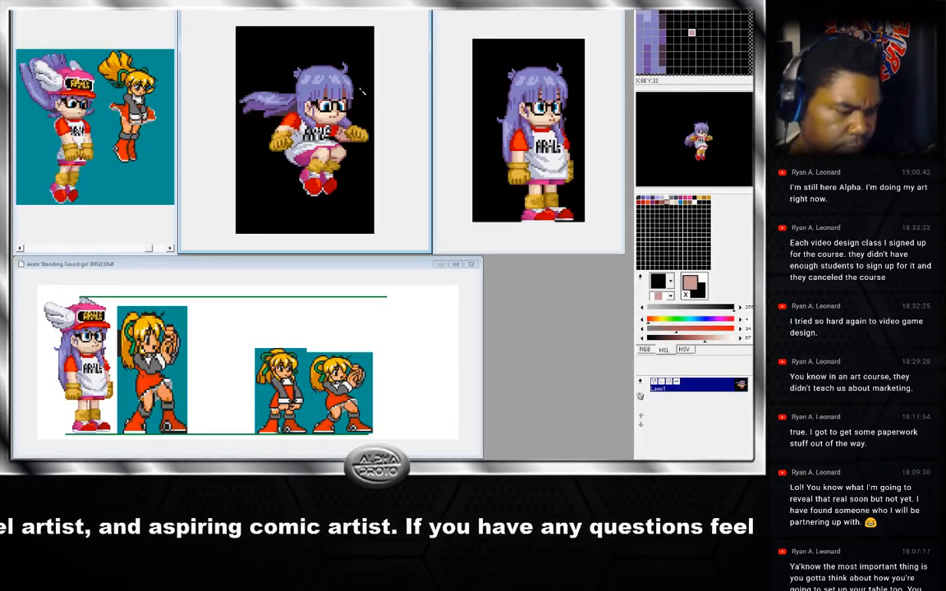
Select the whole current jump frame and paste the copied image over it, then pick a colour from the hair.
key(ctrl+a)
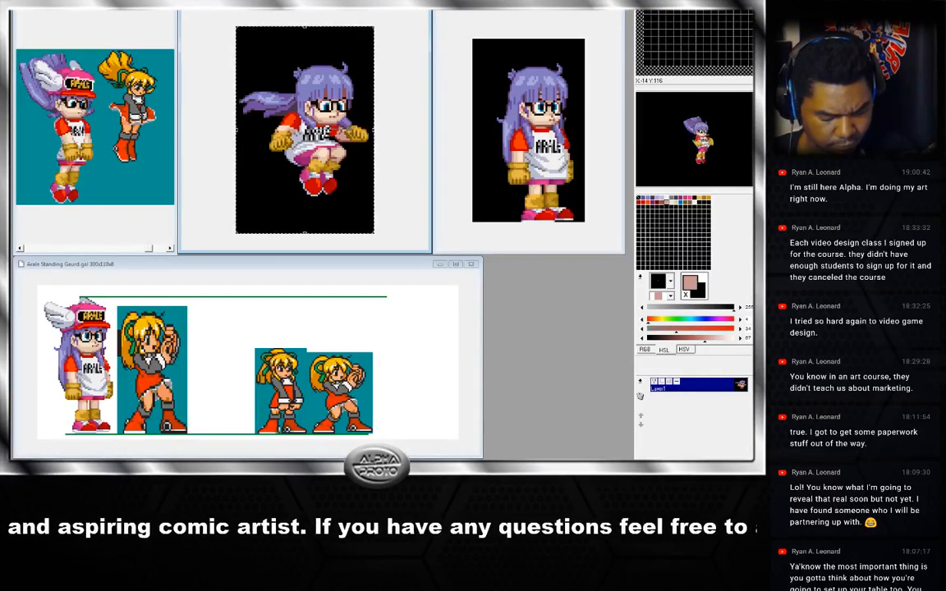
key(ctrl+v)
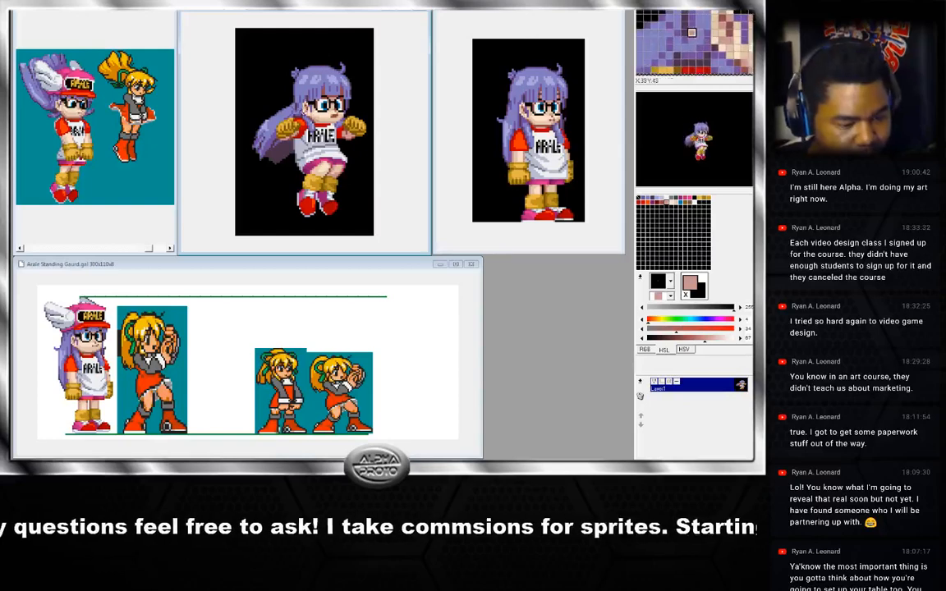
right_click(305, 123)
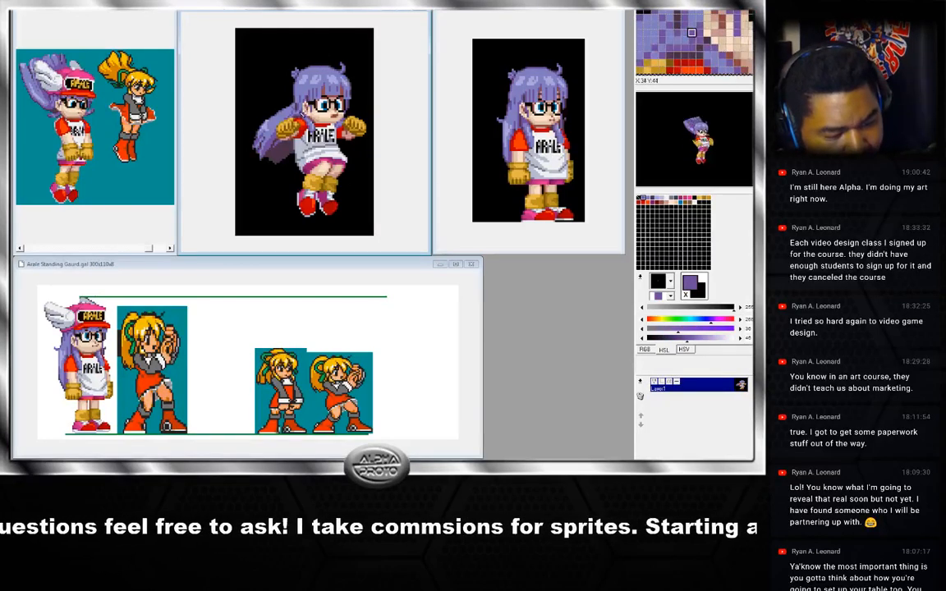
Step back and forth through the neighbouring jump frames to compare the pasted frame with them.
key(Left)
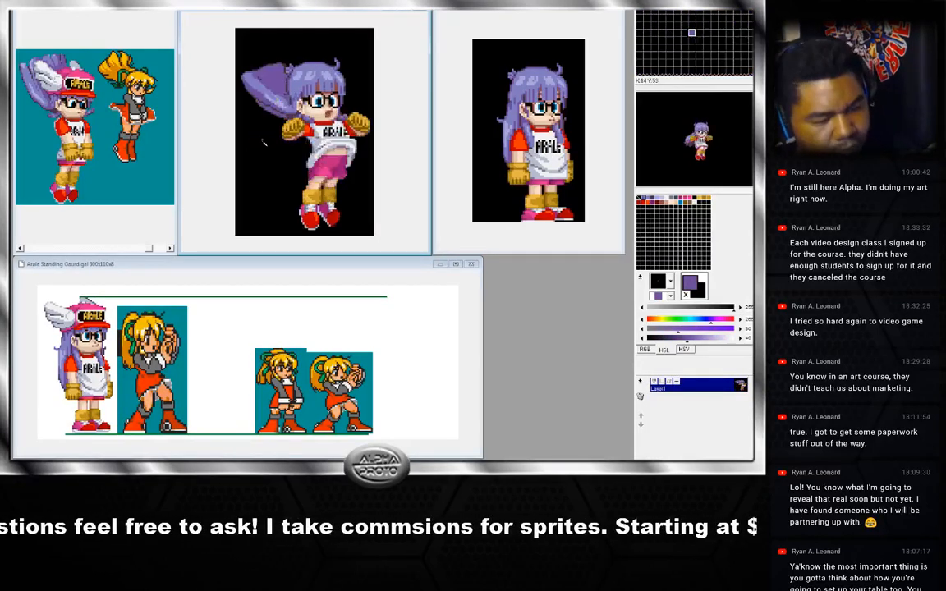
key(Right)
key(Left)
key(Right)
key(Right)
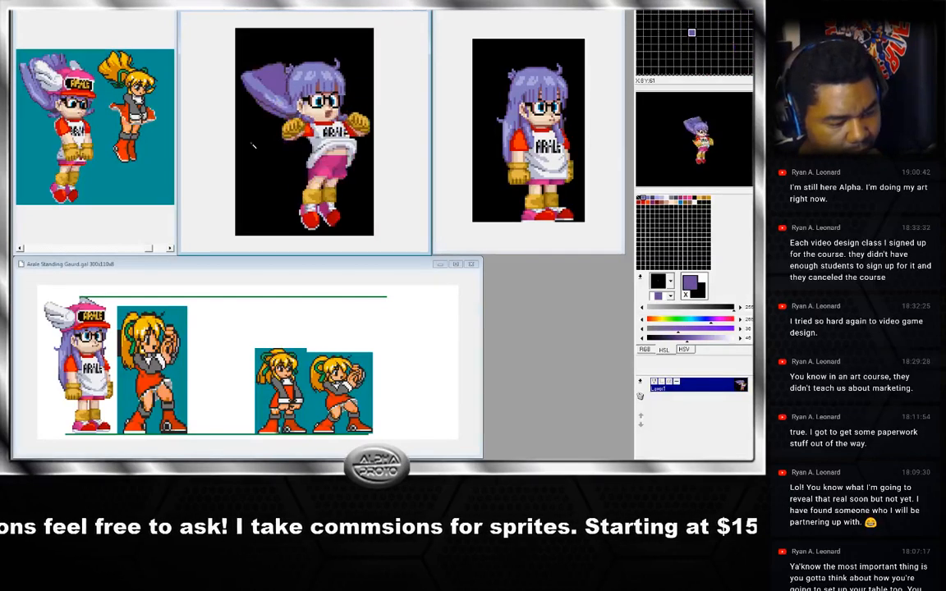
key(Right)
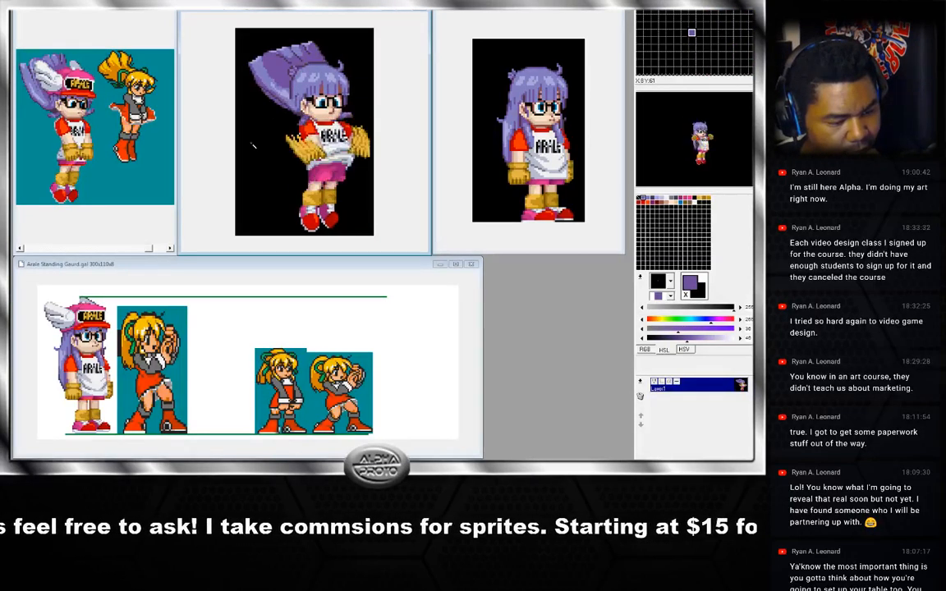
key(Right)
key(Left)
key(Right)
key(Left)
key(Left)
key(Left)
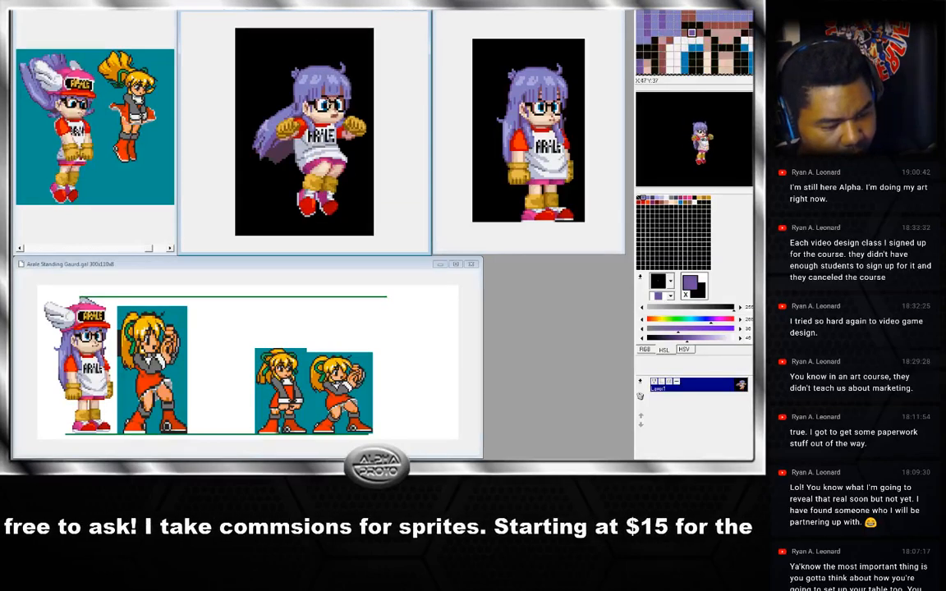
Sample the face and glasses colours on the current and adjacent jump frames.
right_click(324, 99)
key(Right)
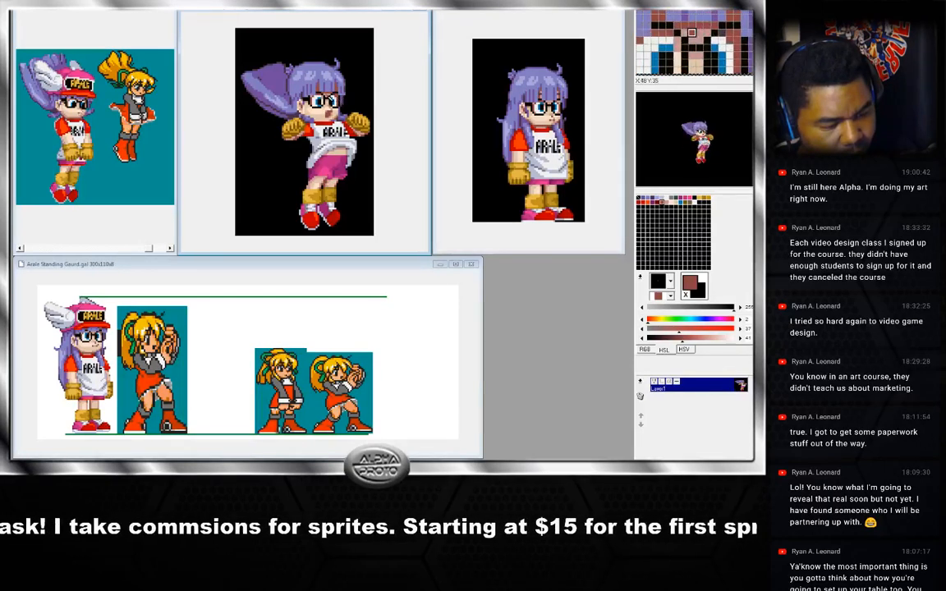
key(Left)
right_click(338, 97)
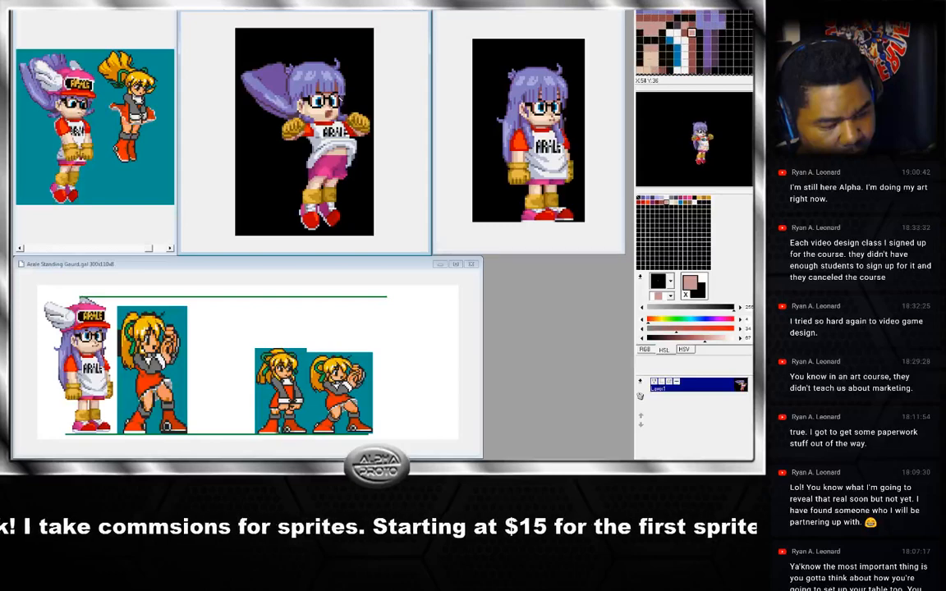
key(Right)
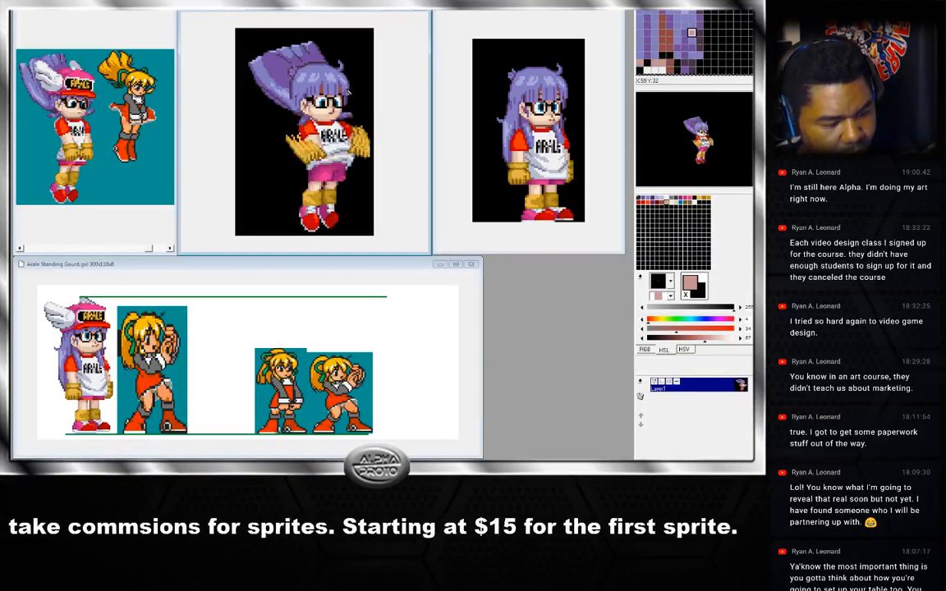
right_click(344, 100)
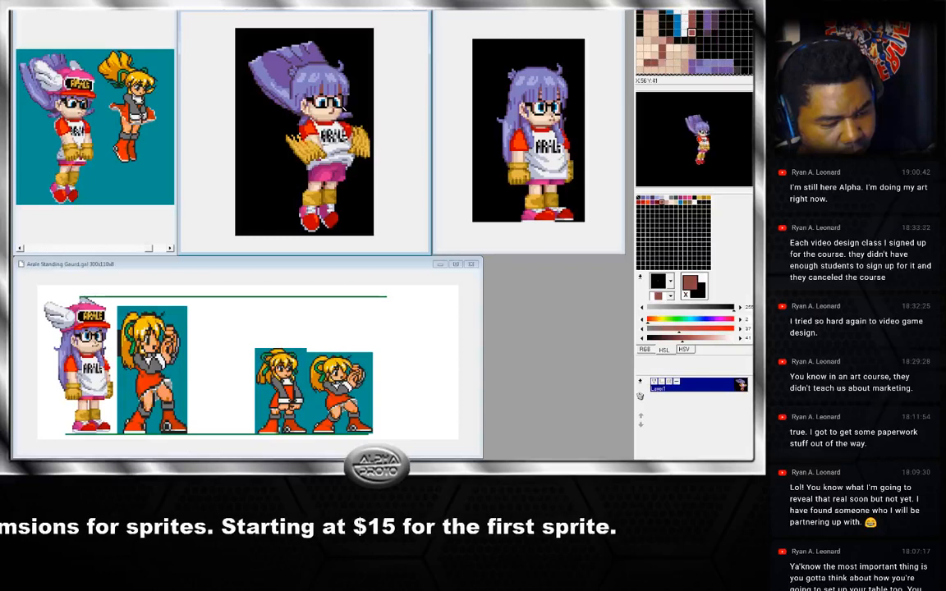
right_click(345, 99)
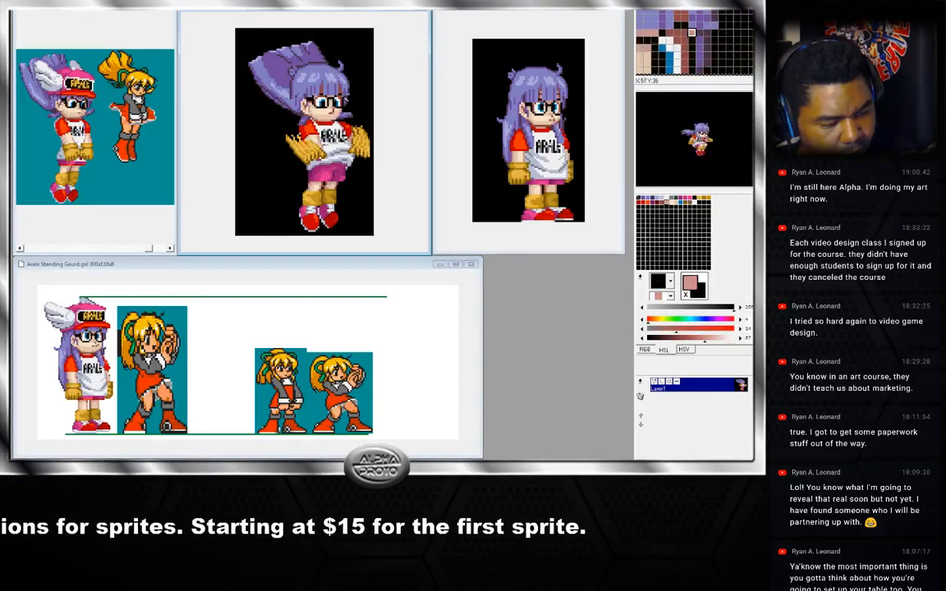
Move between the following jump frames, sampling colours around the glasses and hair on each.
key(Right)
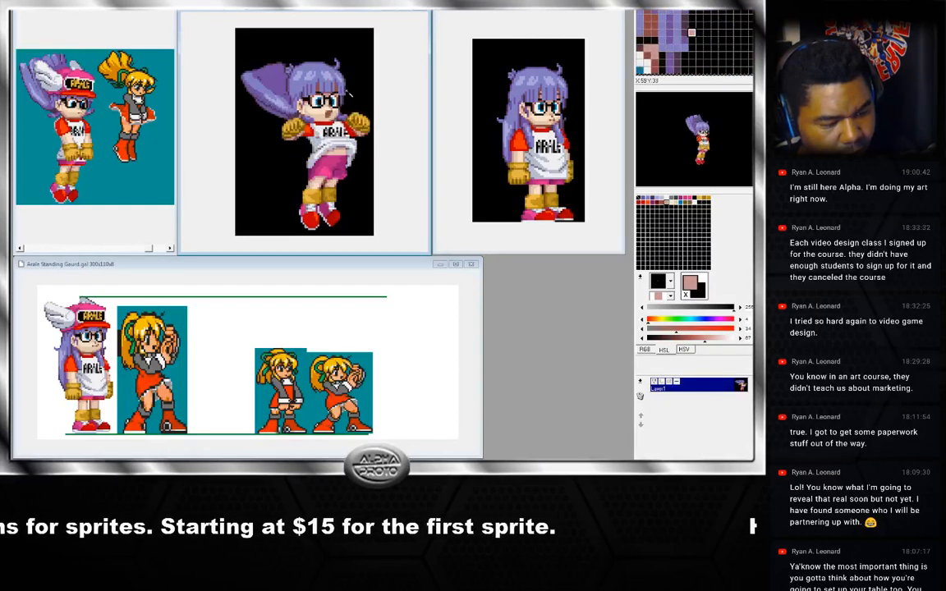
right_click(339, 93)
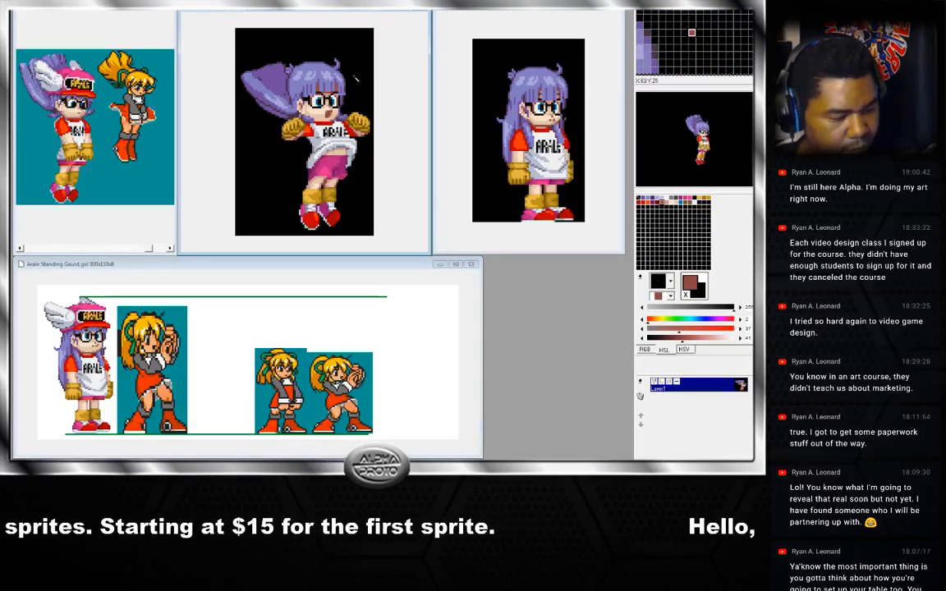
key(Right)
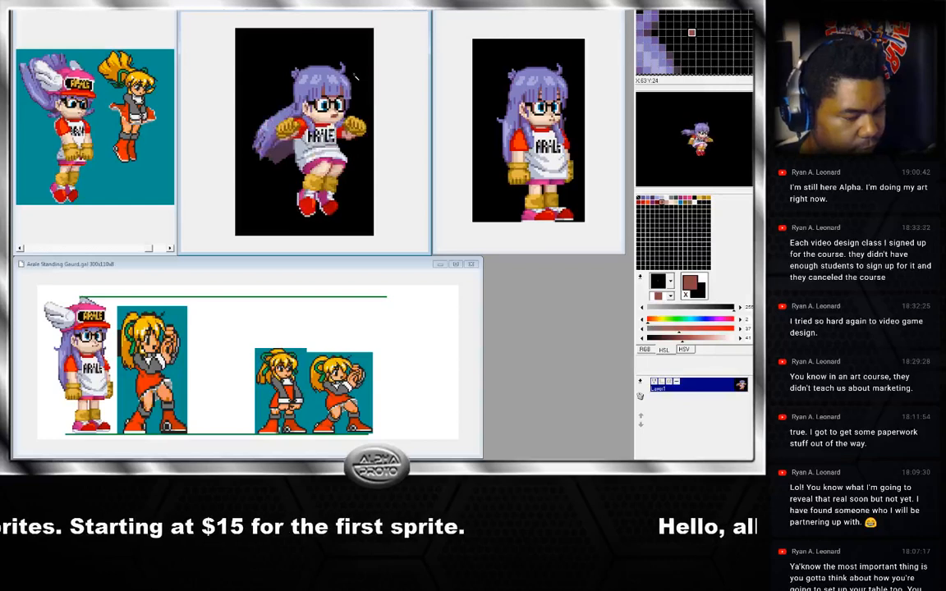
key(Left)
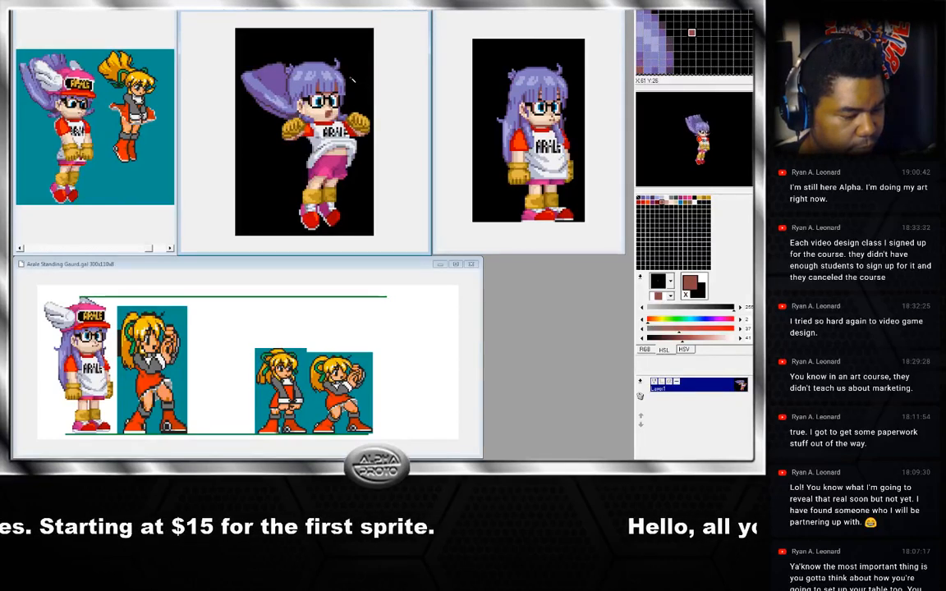
key(Right)
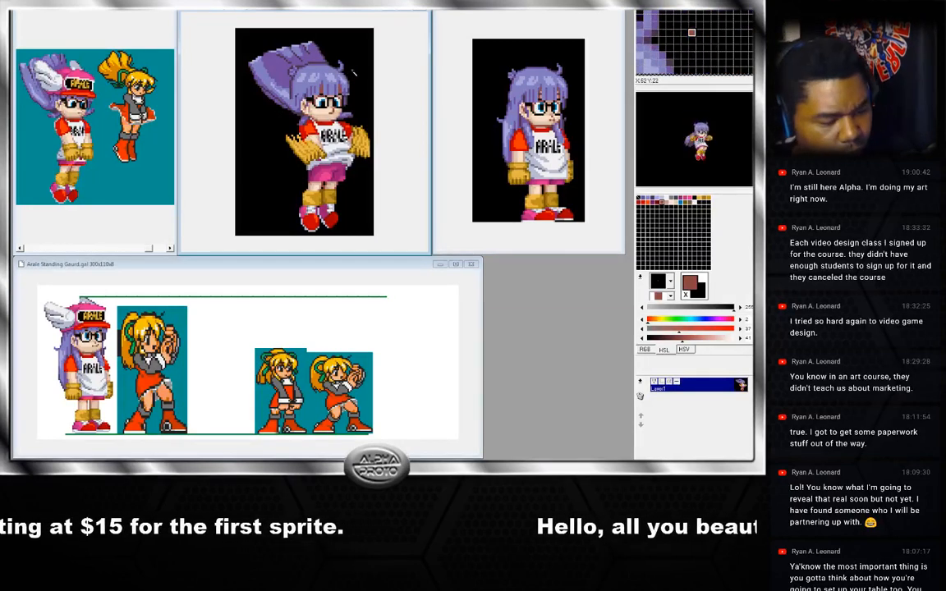
key(Left)
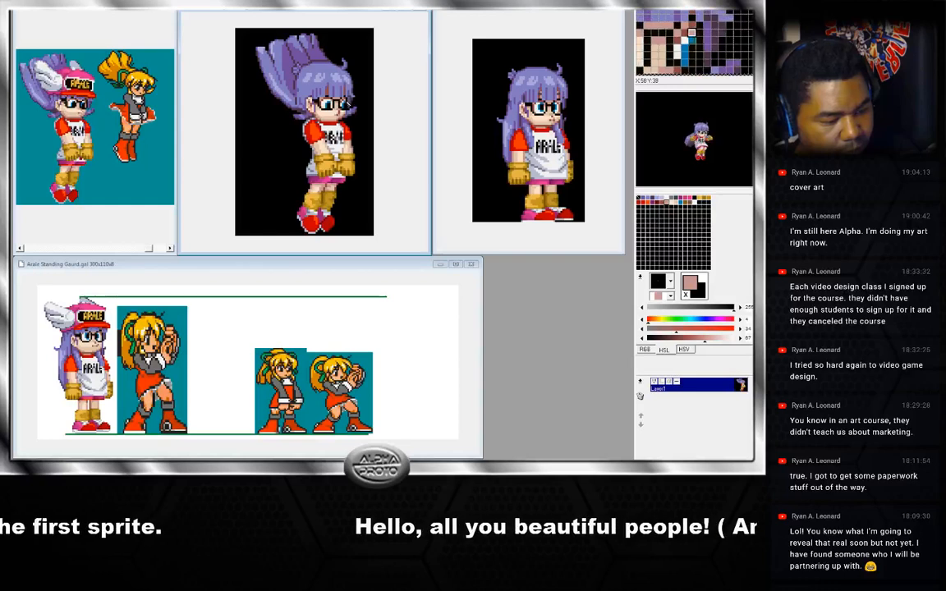
right_click(345, 104)
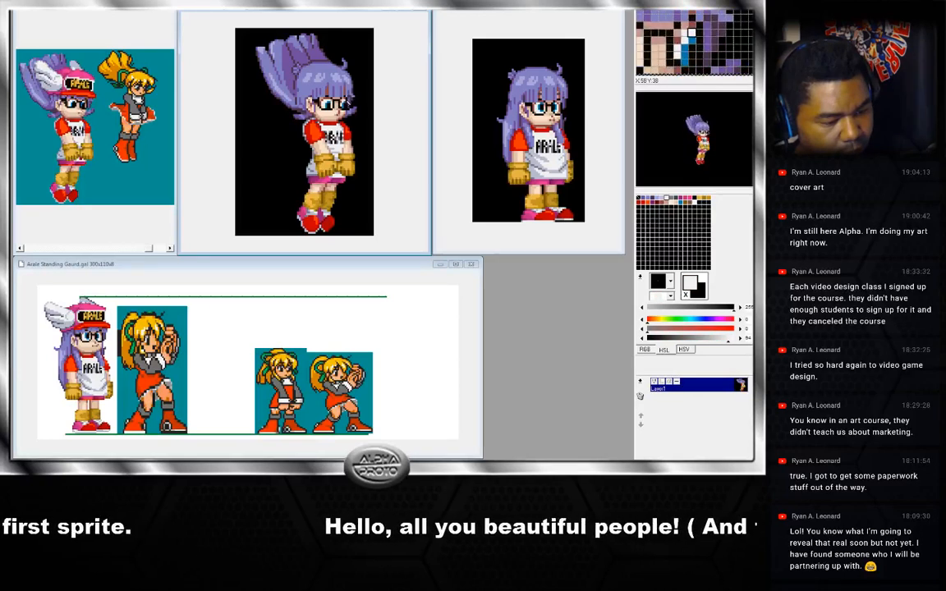
right_click(345, 102)
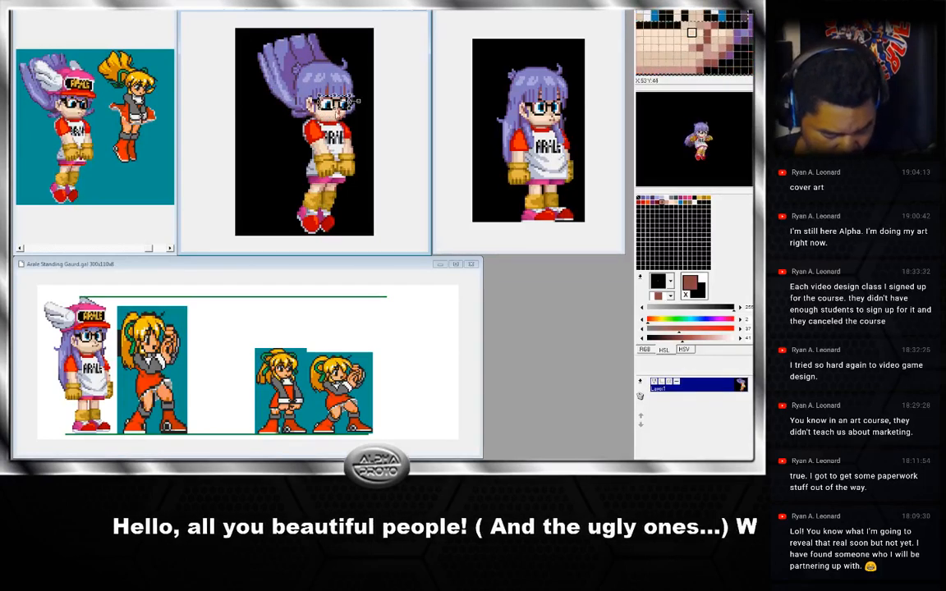
Flip forward through the jump frames to check the animation sequence.
key(Left)
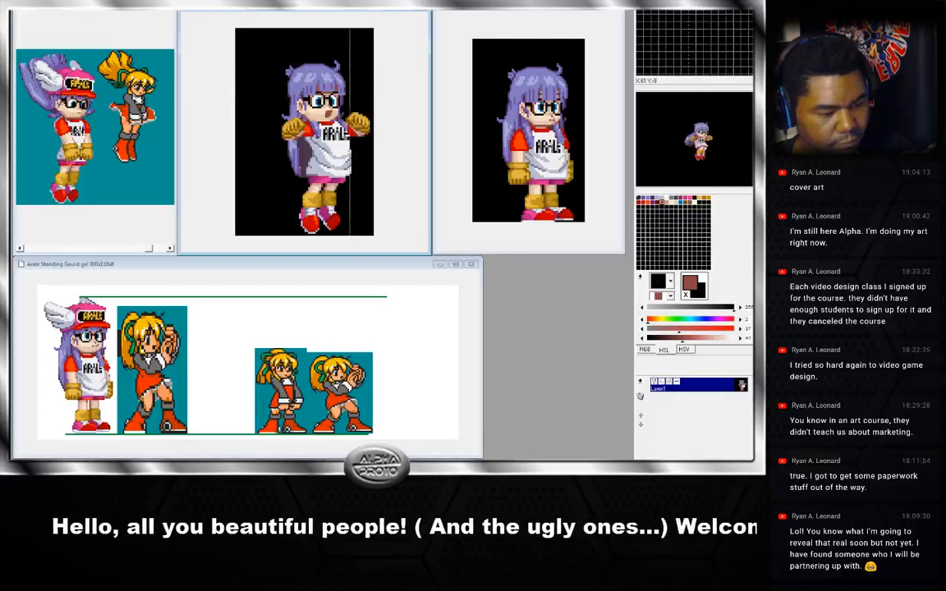
key(Right)
key(Right)
key(Right)
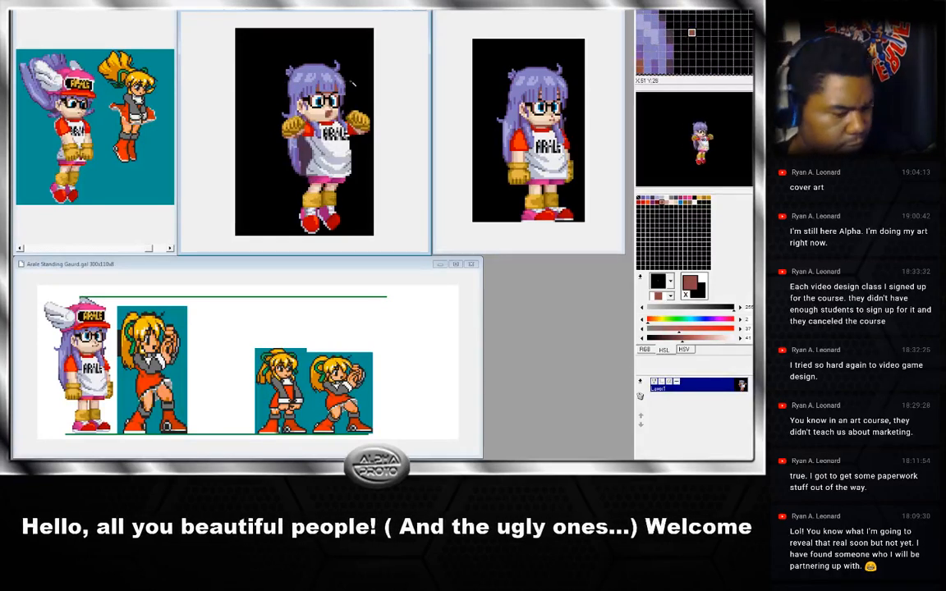
key(Right)
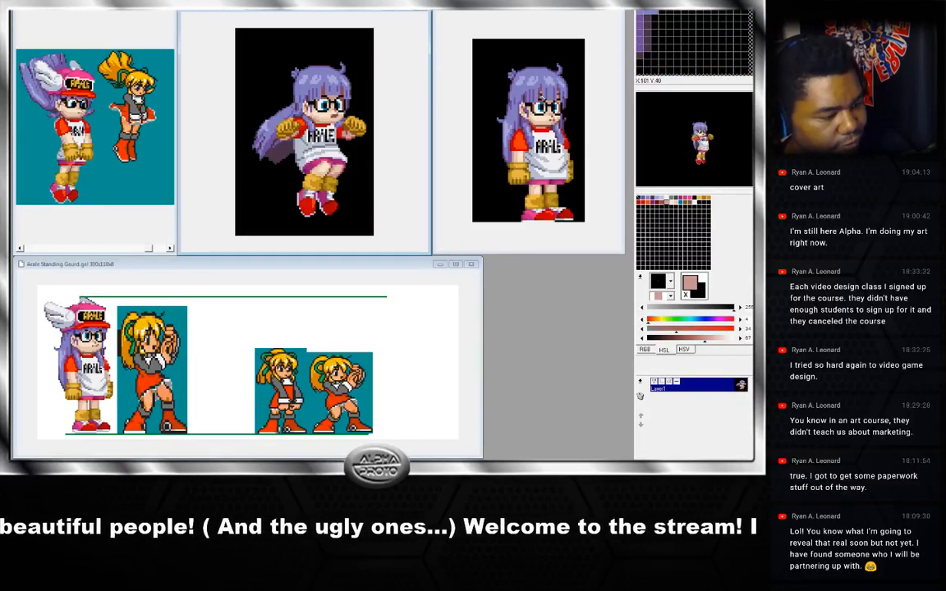
Sample a colour from the standing sprite's face and return to the jump frame window.
click(319, 92)
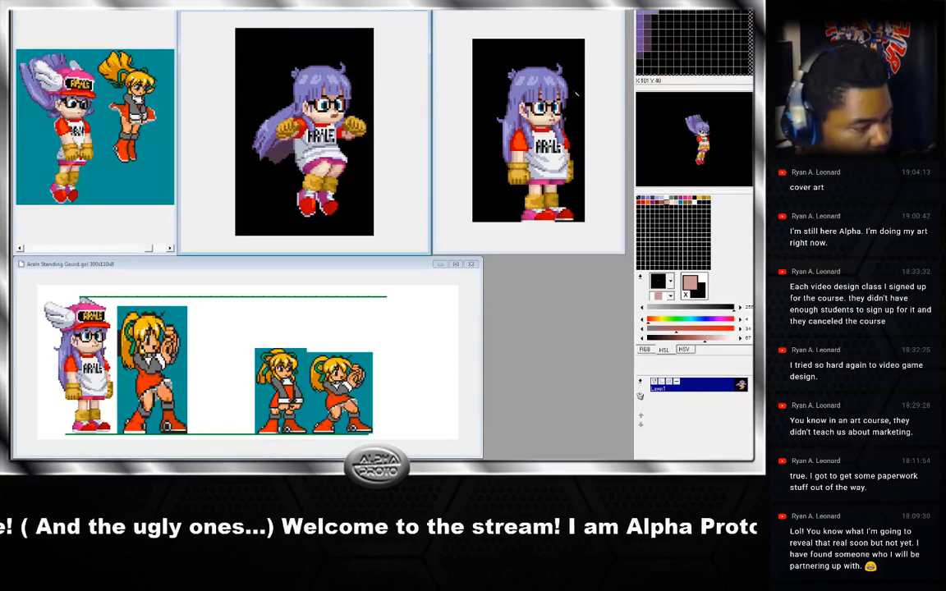
click(480, 89)
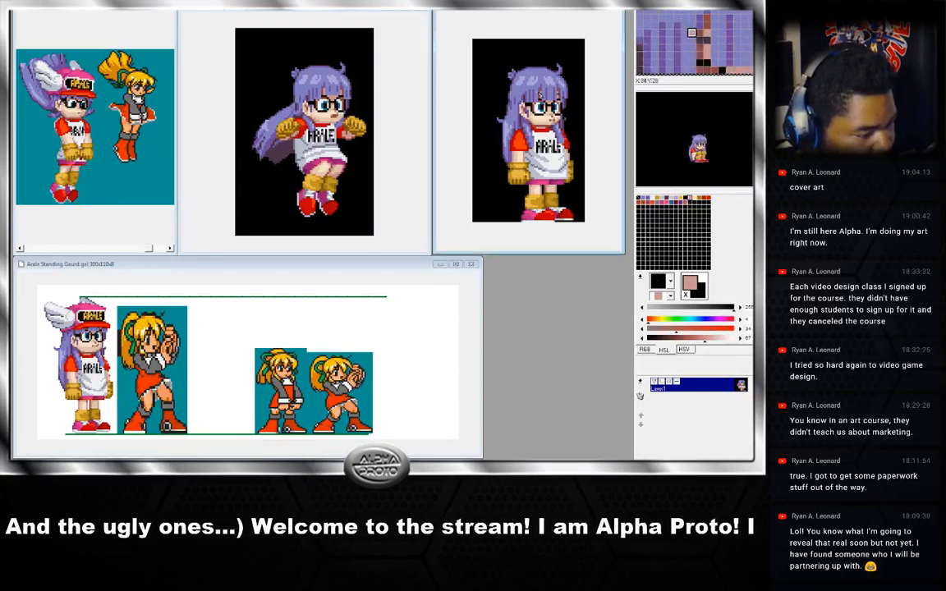
right_click(510, 92)
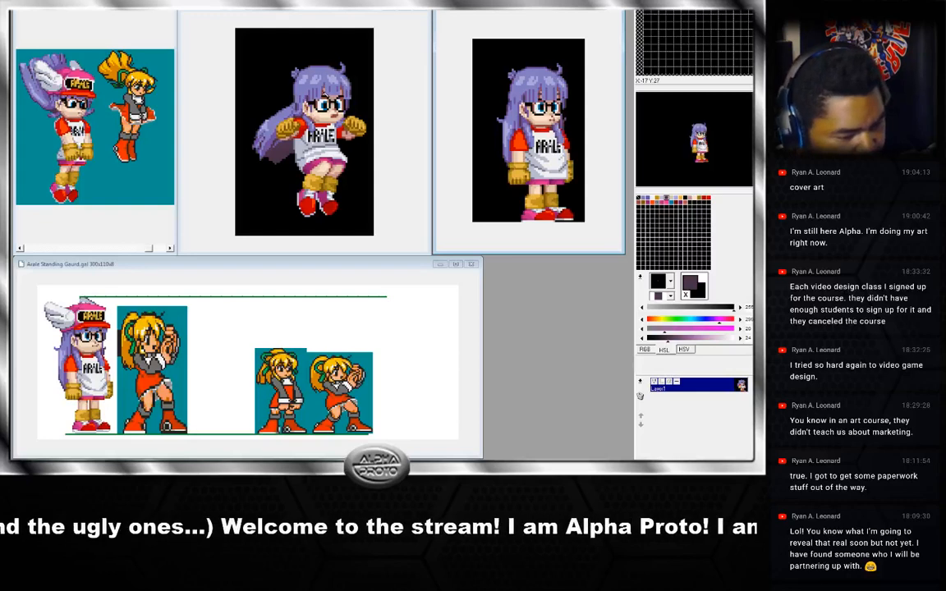
click(293, 85)
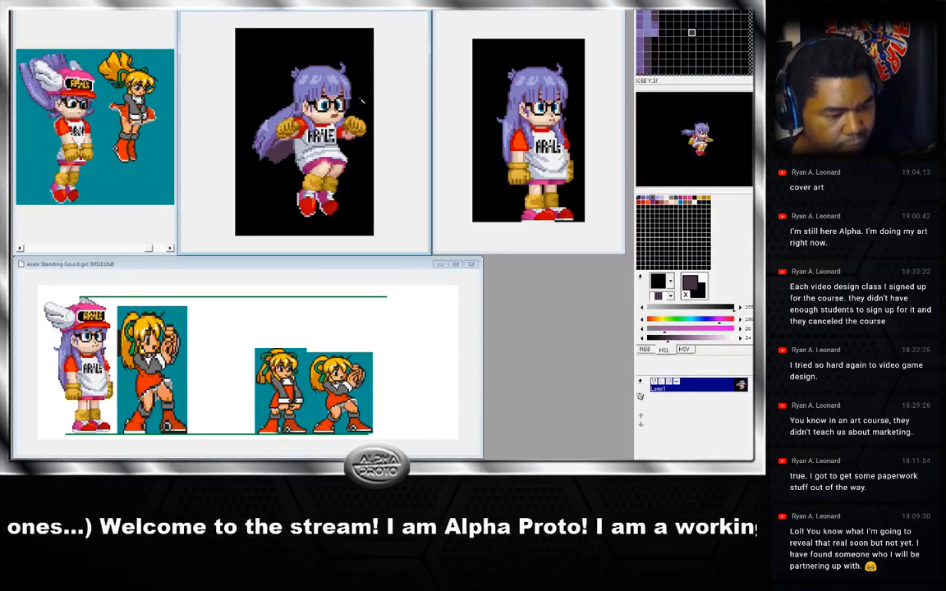
Toggle between adjacent jump frames and sample the glasses and face colours on each.
key(Right)
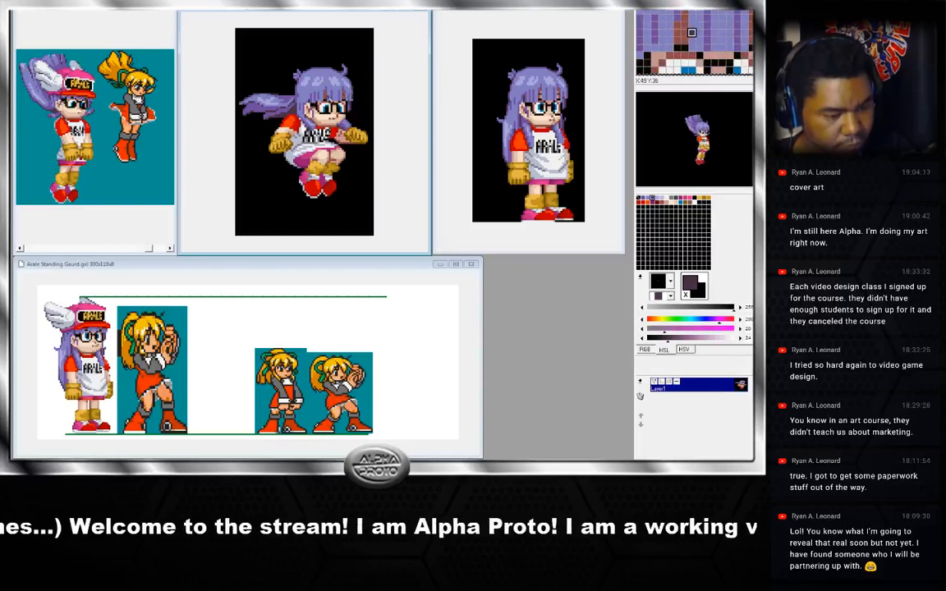
key(Left)
key(Right)
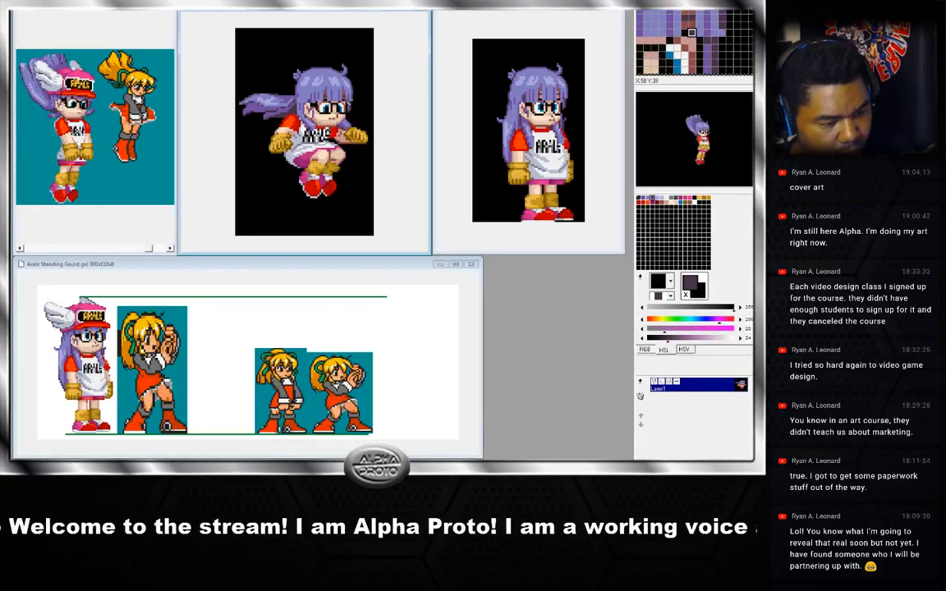
right_click(343, 98)
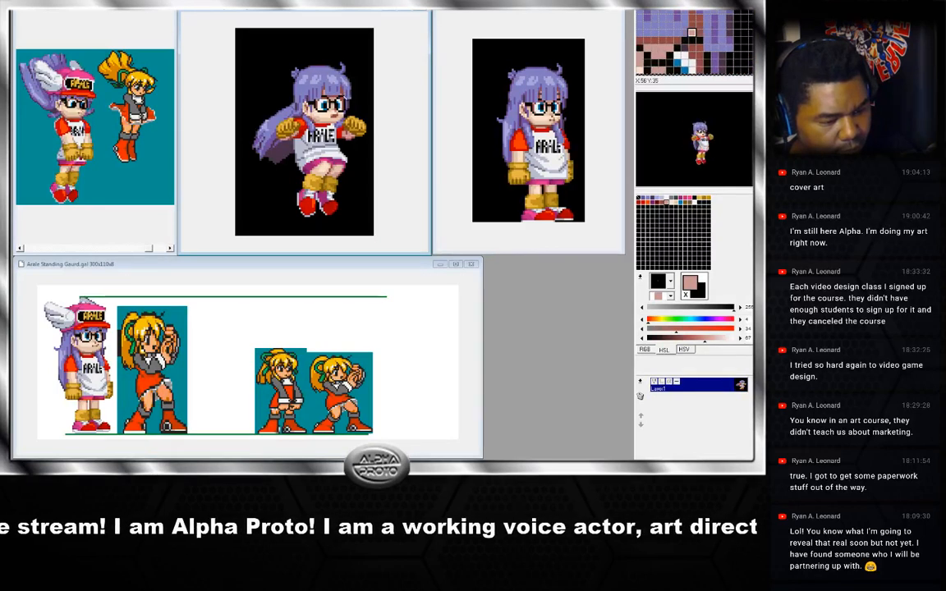
key(Left)
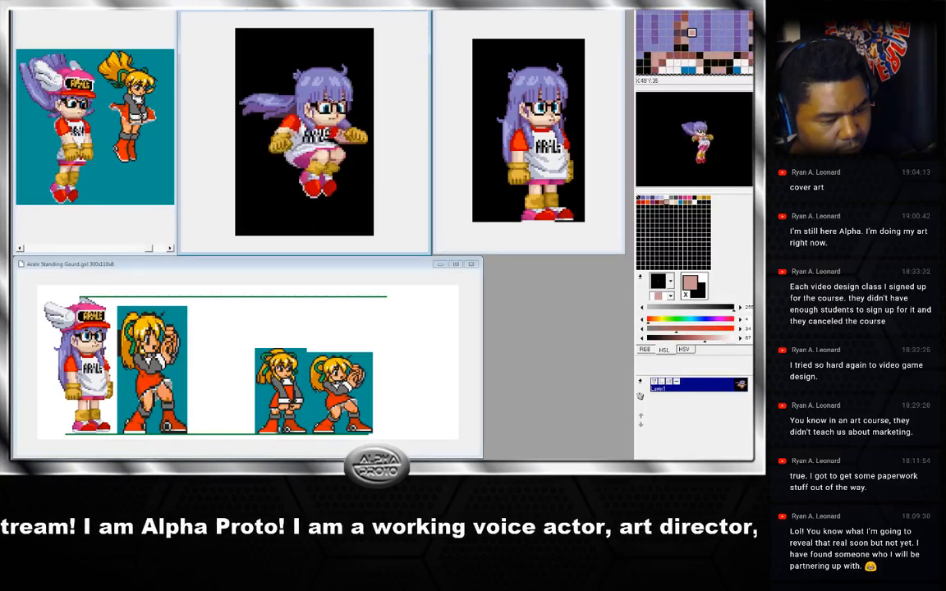
key(Right)
right_click(326, 95)
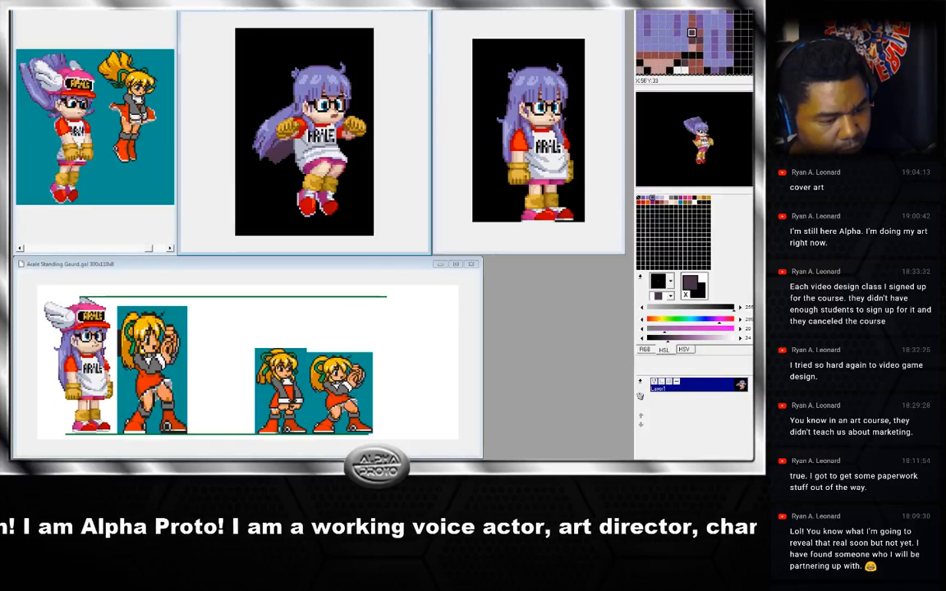
Sample the face colour on the next frame and advance through the remaining jump frames.
key(Right)
right_click(342, 98)
key(Right)
key(Right)
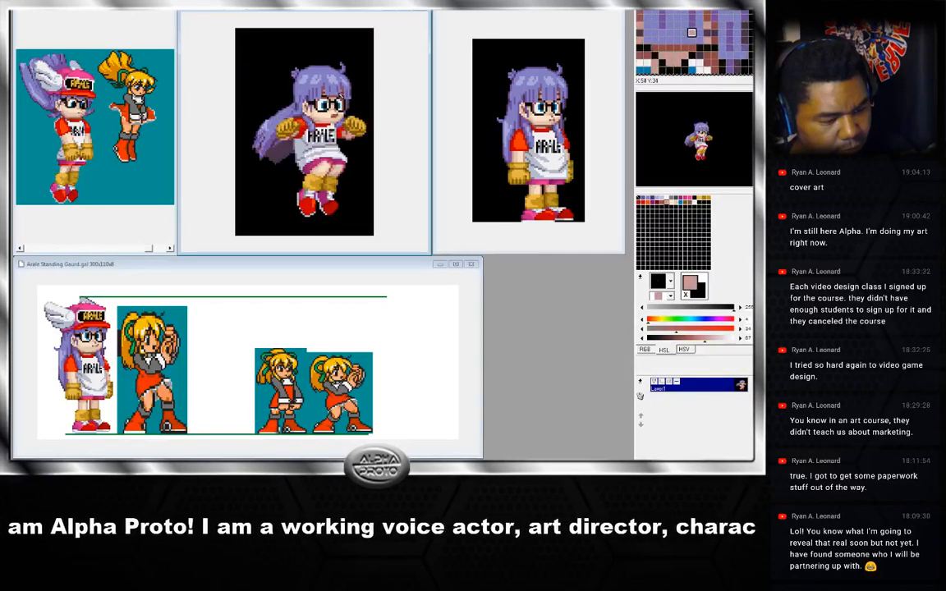
key(Right)
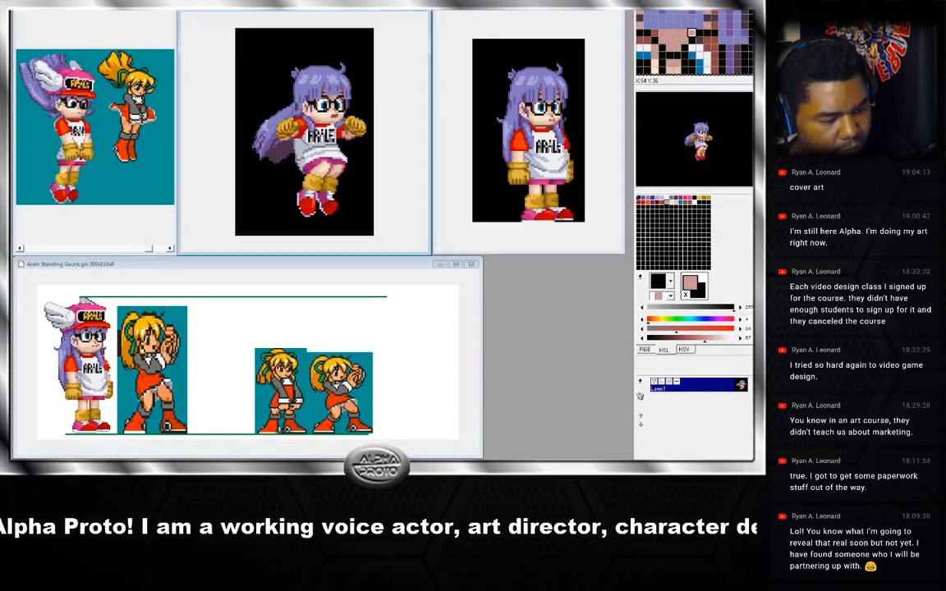
key(Right)
key(Right)
key(Right)
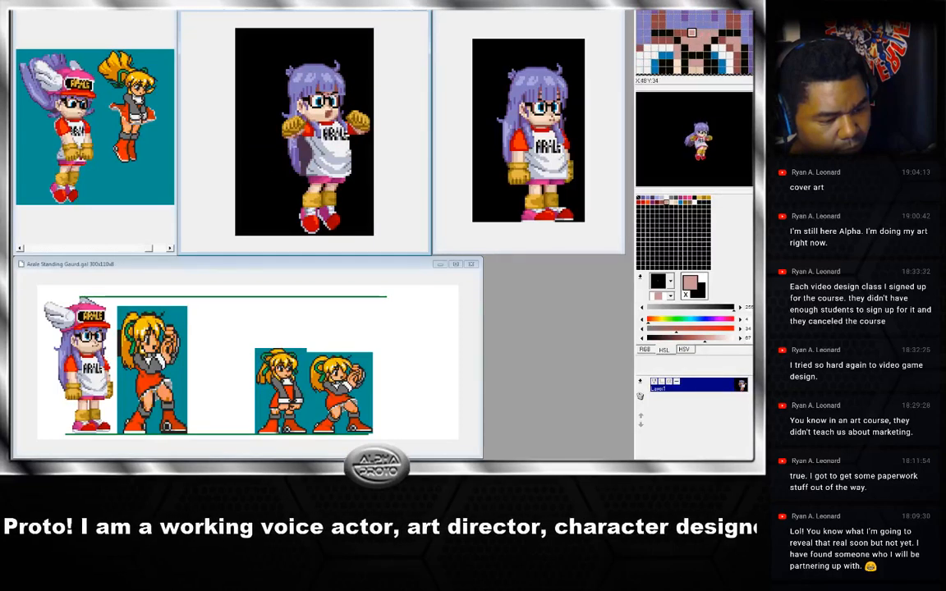
Advance to the next jump frames and sample the hair colours on the frame with the raised hair.
key(Right)
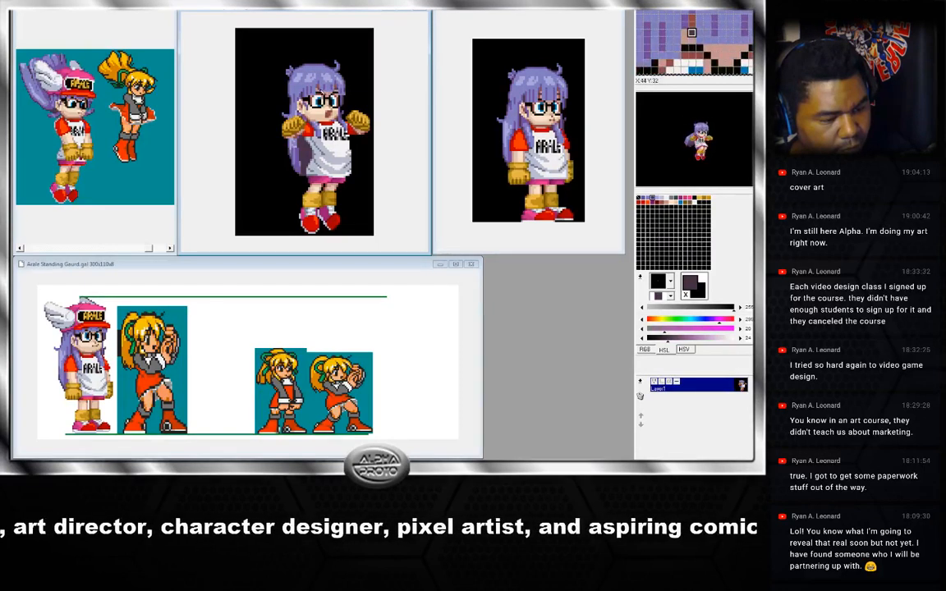
key(Page_Down)
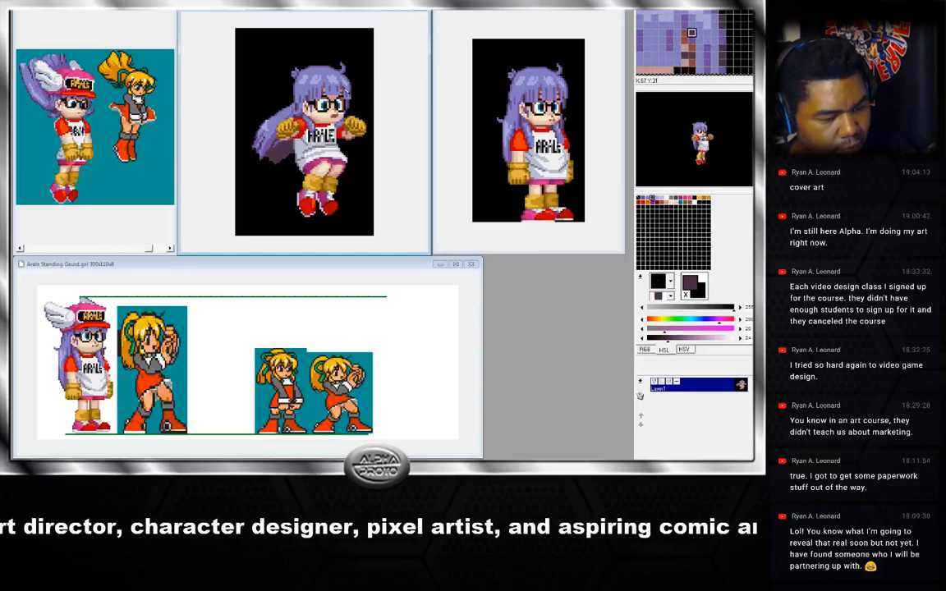
key(Page_Down)
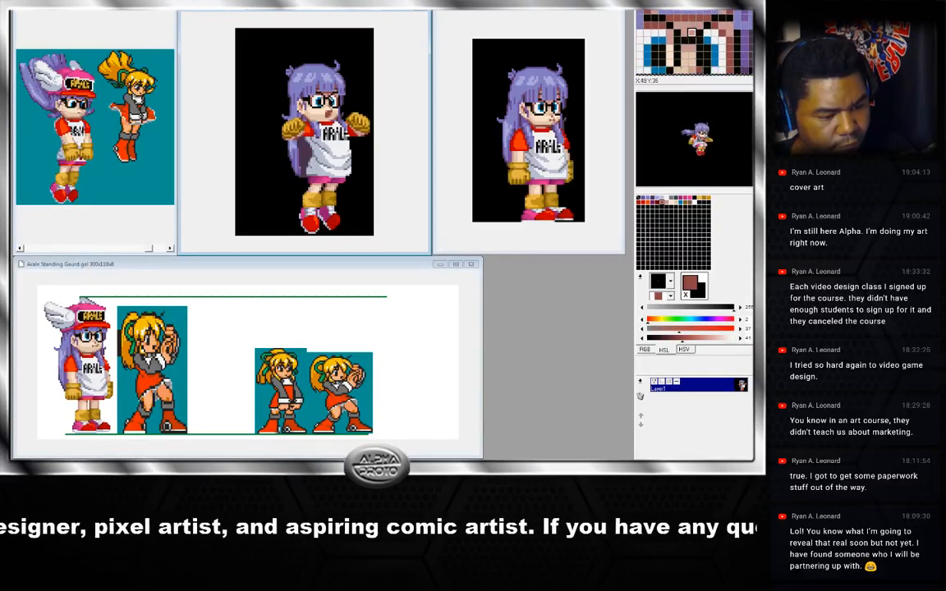
right_click(327, 94)
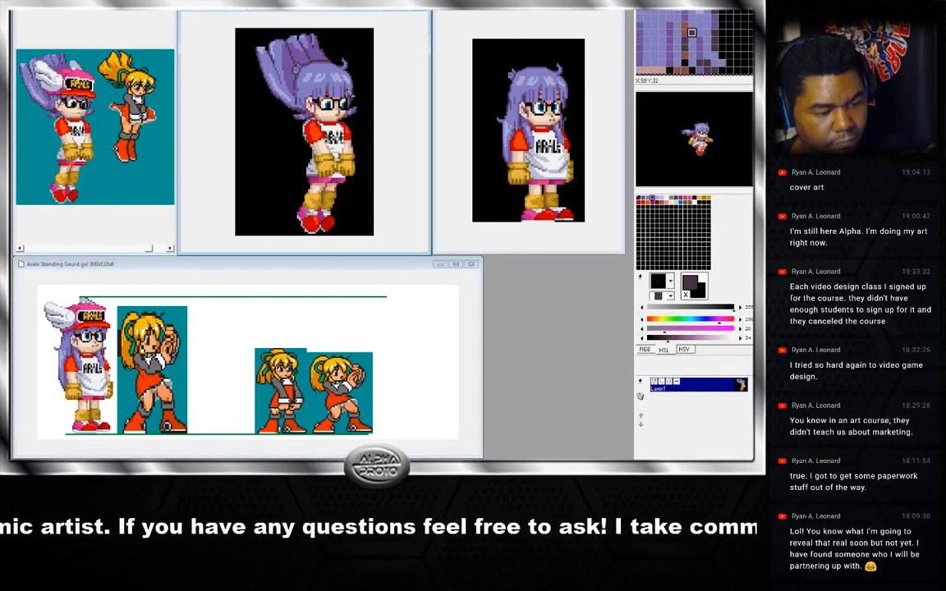
right_click(349, 94)
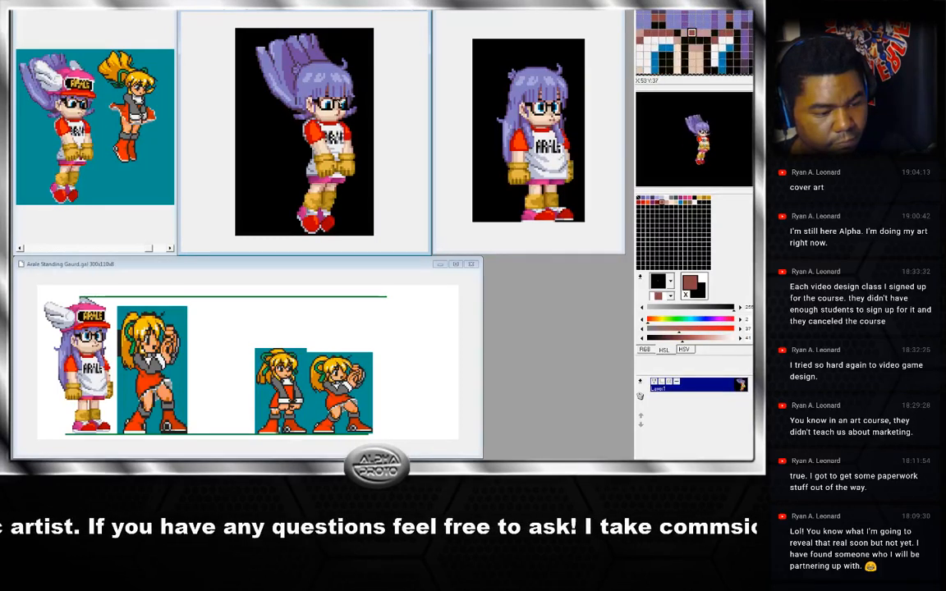
right_click(338, 97)
Step back through the jump frames, sampling a hair colour on the frame with the upswept hair along the way.
key(Left)
key(Left)
key(Left)
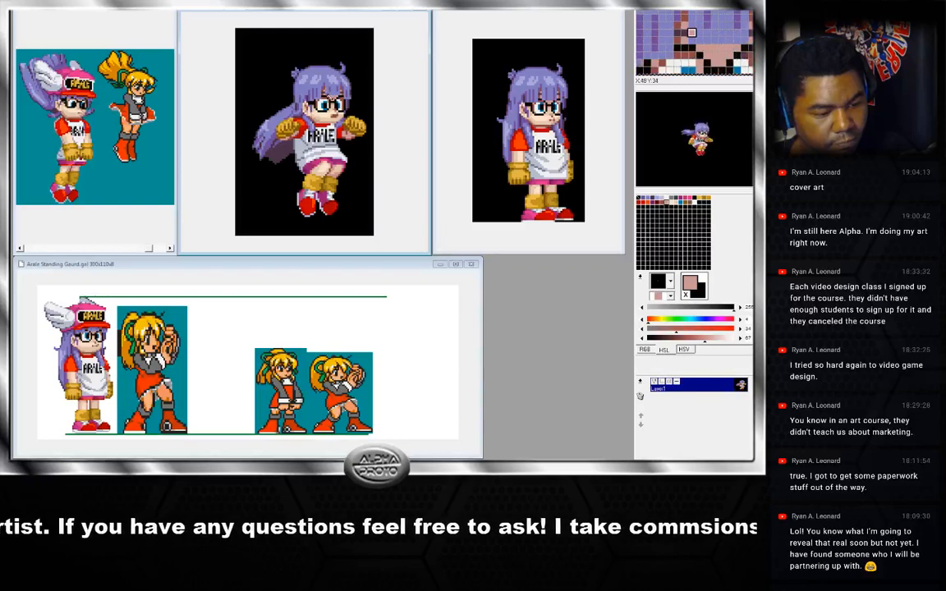
key(Left)
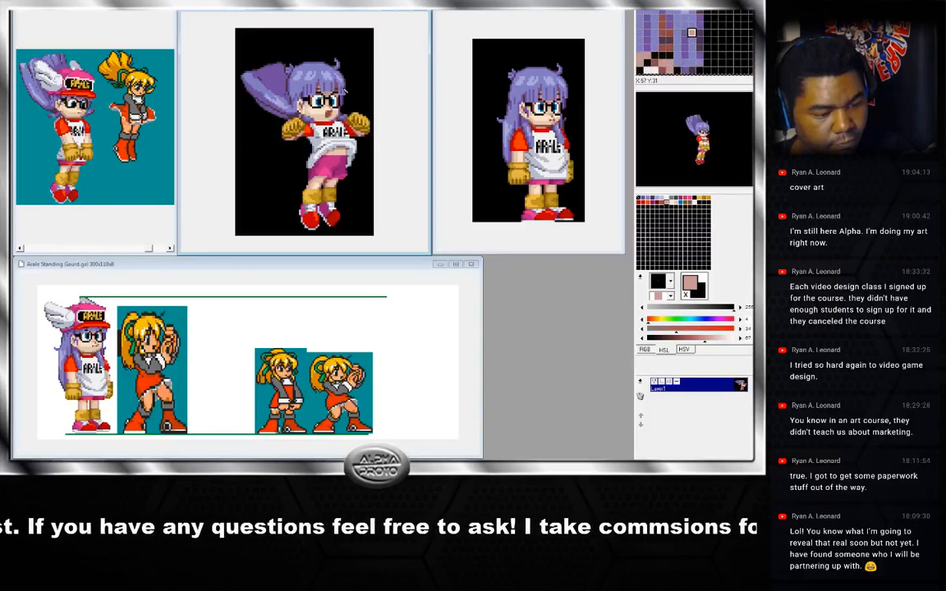
key(Left)
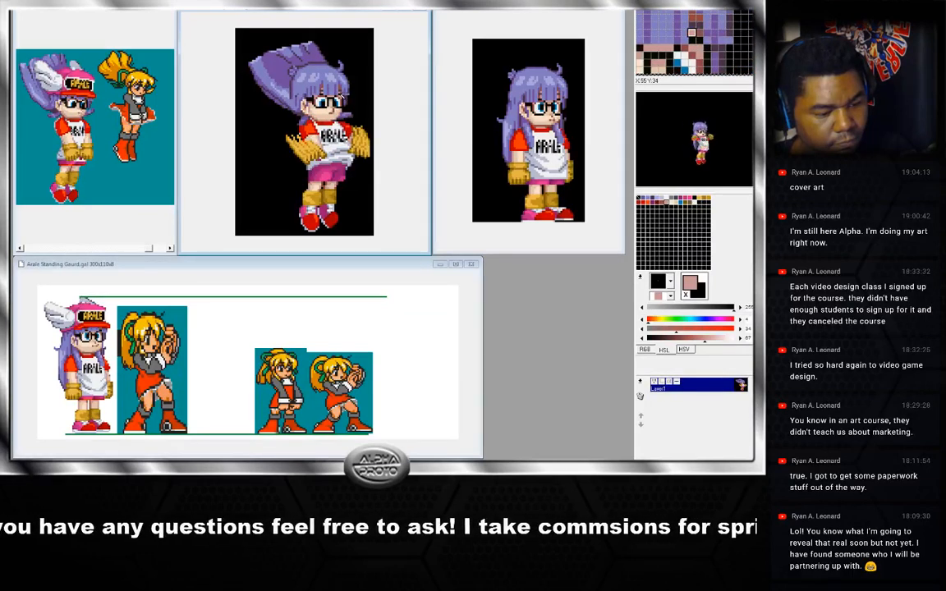
key(Left)
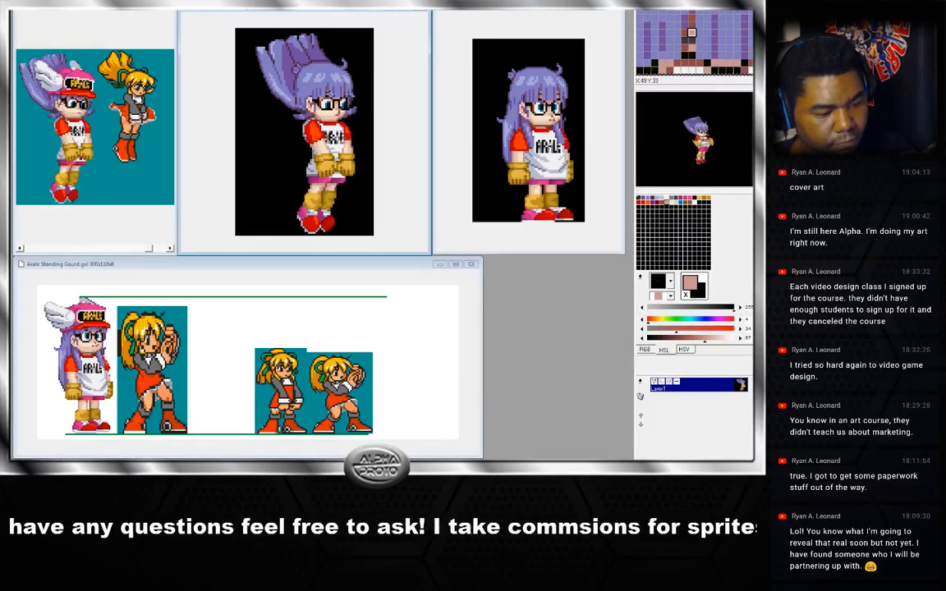
key(Left)
key(Left)
key(Left)
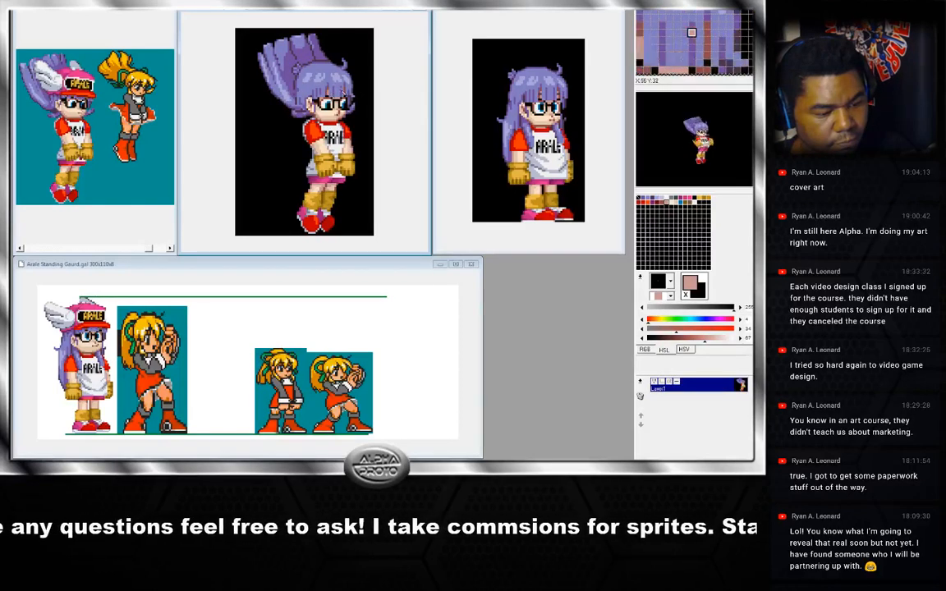
right_click(328, 94)
key(Left)
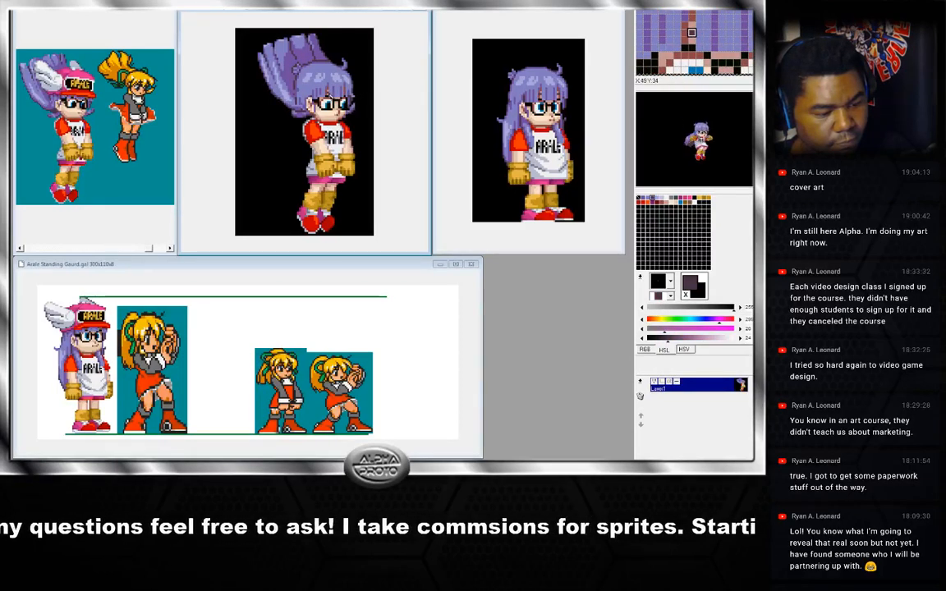
key(Left)
key(Left)
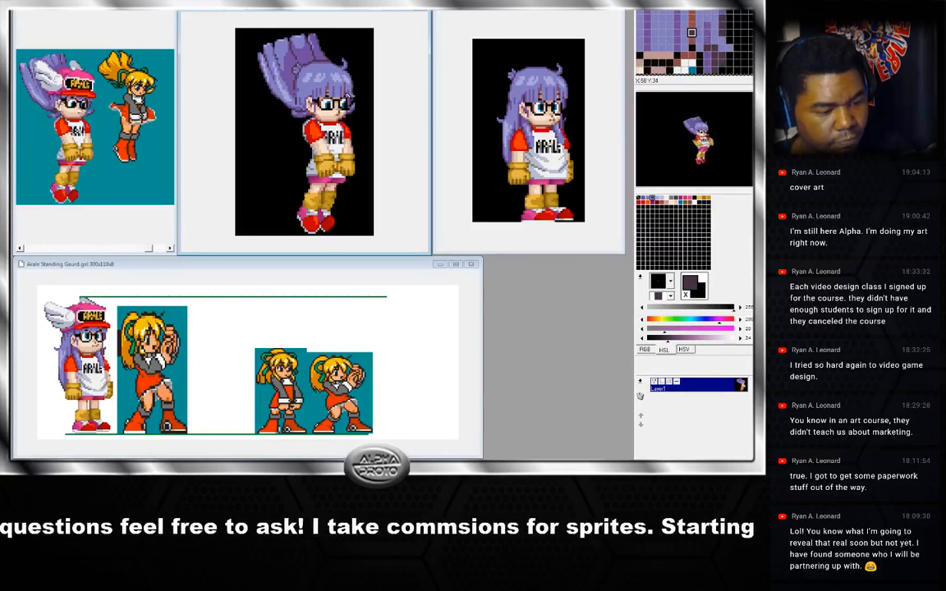
key(Left)
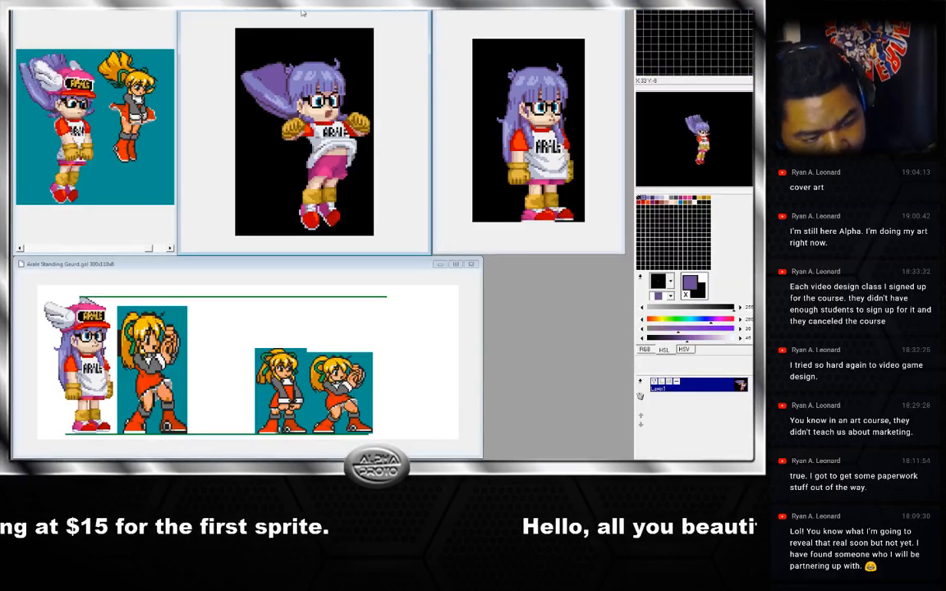
Sample several shades from the trailing hair on the frame where the hair streams backwards.
right_click(260, 79)
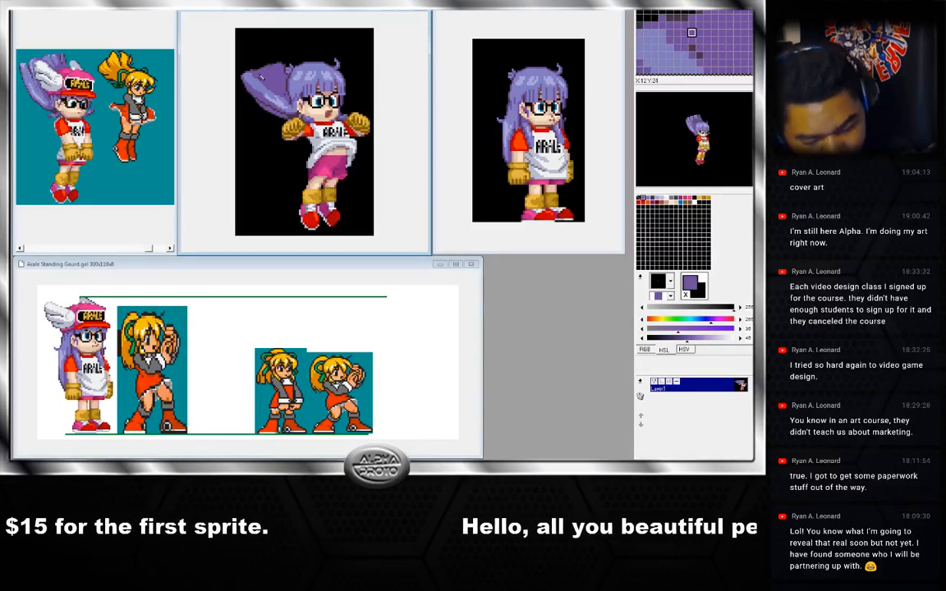
right_click(261, 80)
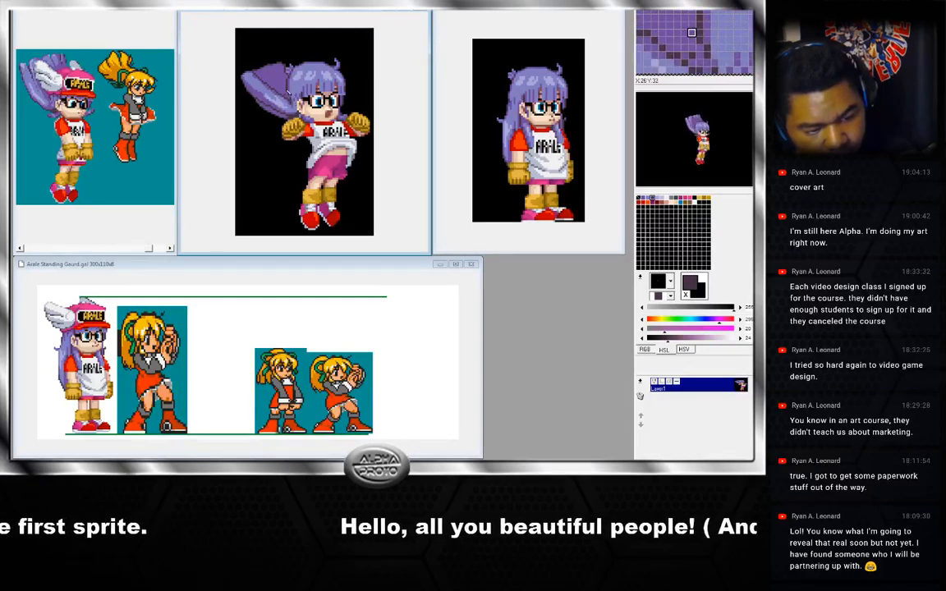
right_click(260, 88)
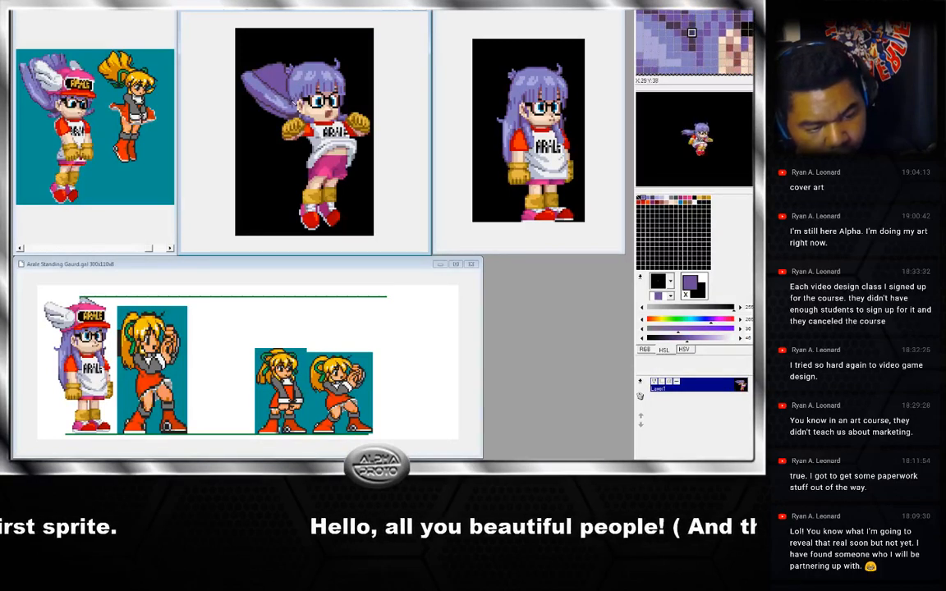
right_click(263, 90)
right_click(265, 88)
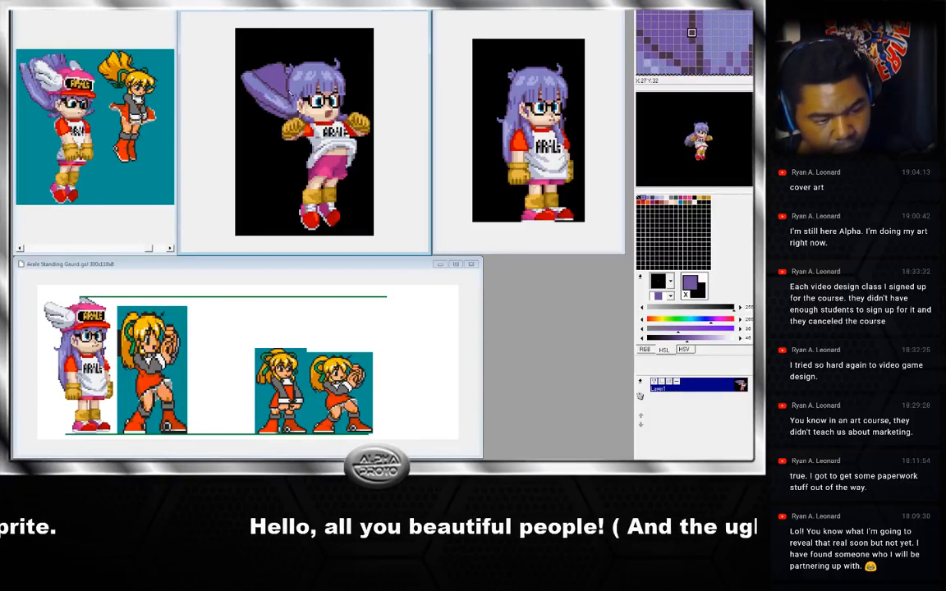
right_click(260, 80)
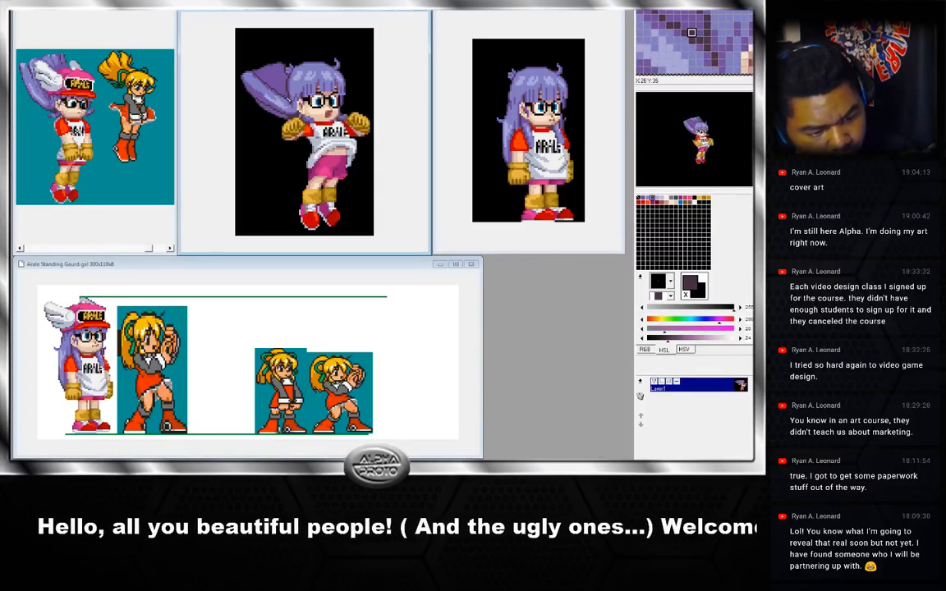
right_click(289, 98)
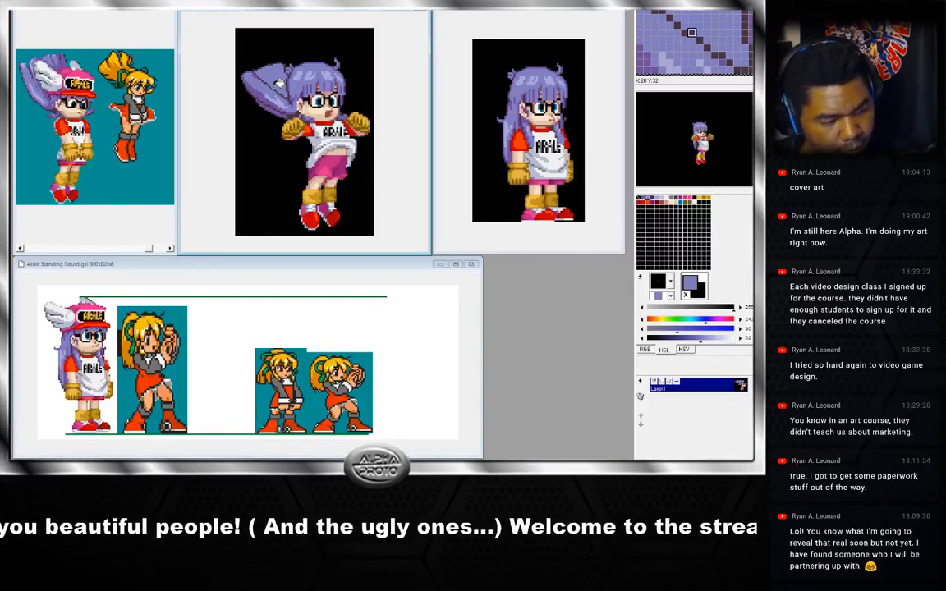
right_click(278, 84)
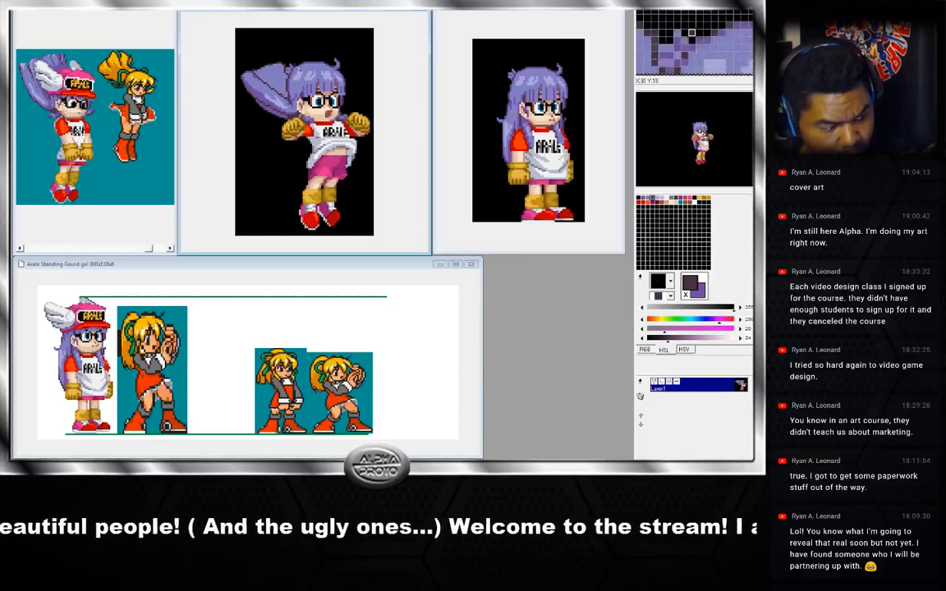
click(257, 89)
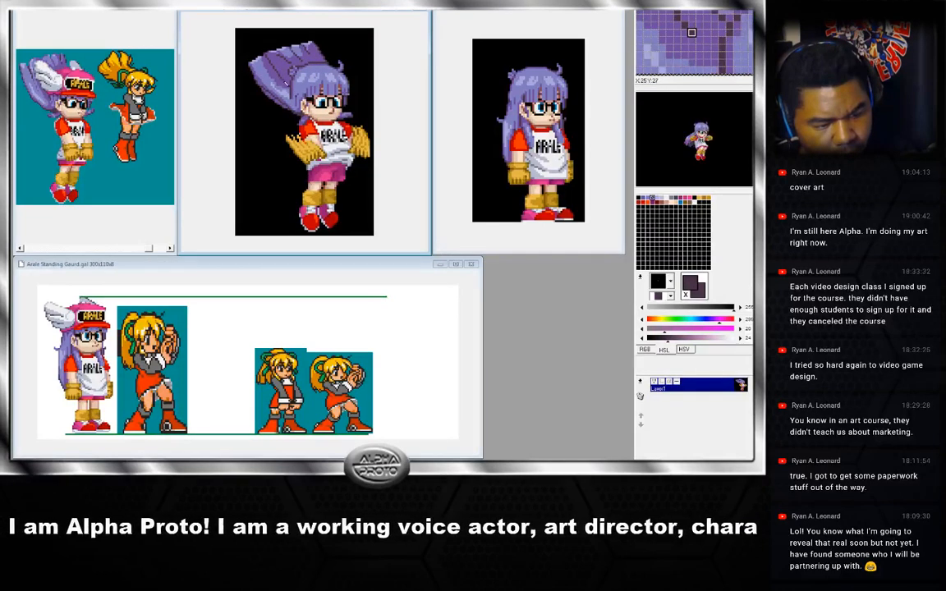
Sample the shades of the upswept hair on the frame with the arms lowered.
right_click(290, 55)
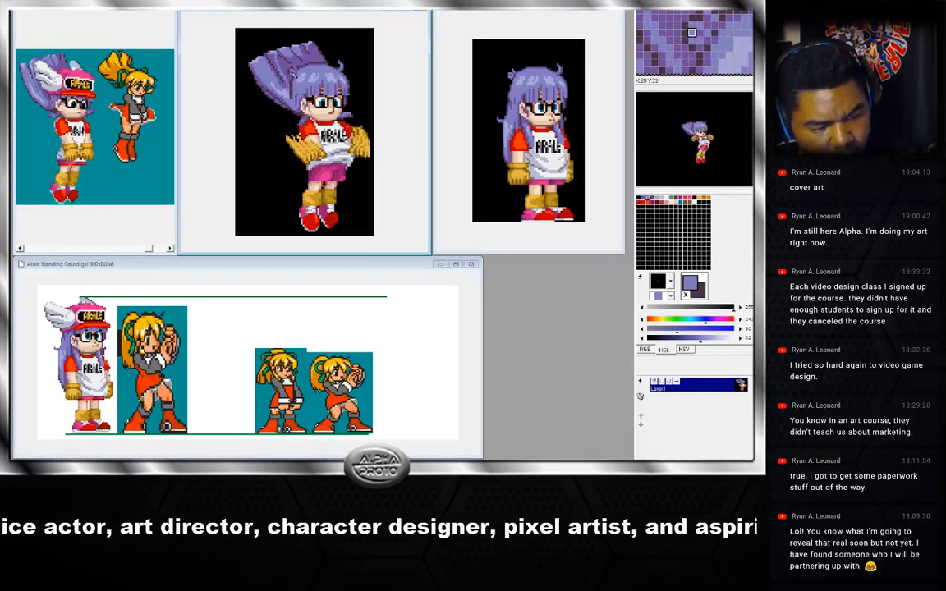
right_click(255, 75)
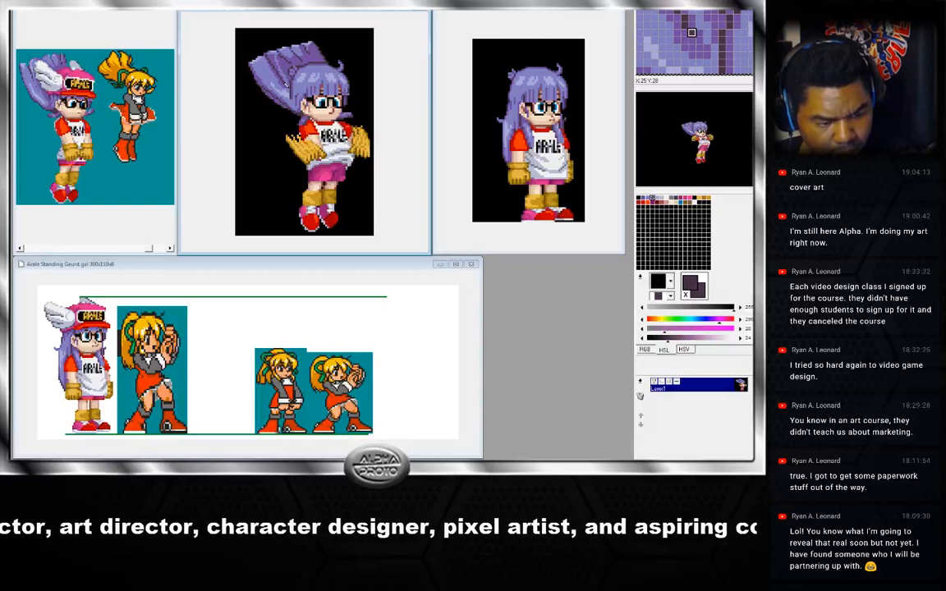
right_click(248, 76)
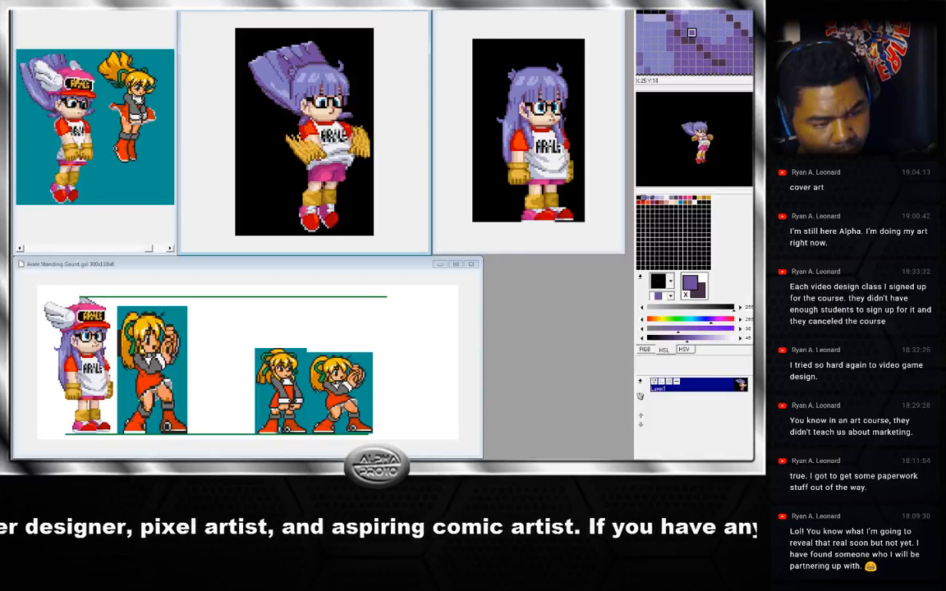
right_click(286, 58)
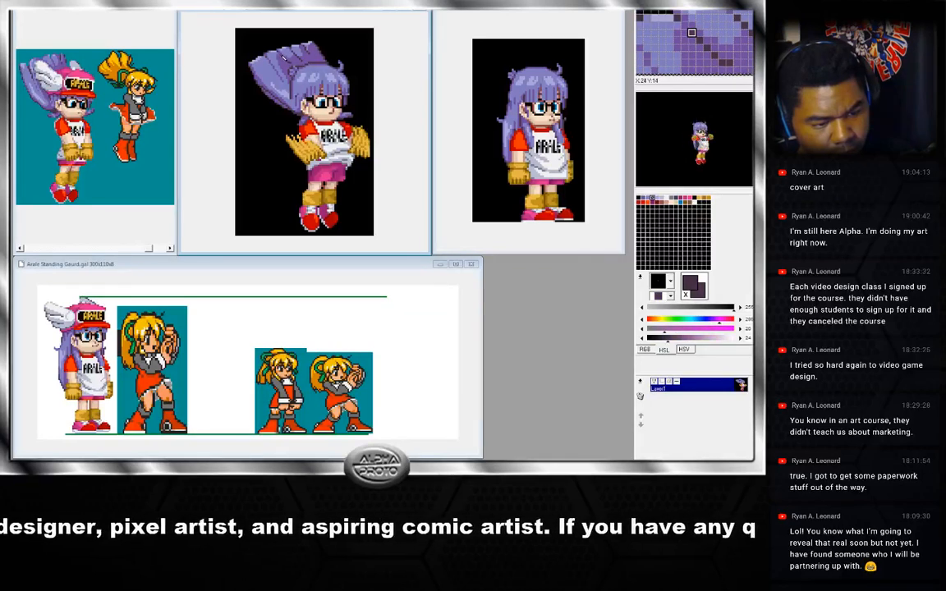
right_click(293, 64)
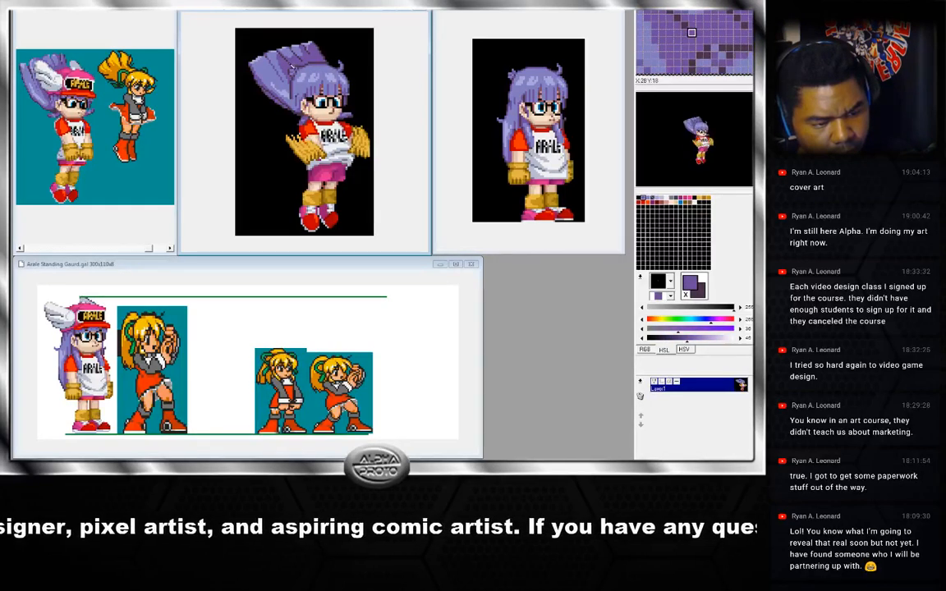
right_click(293, 68)
right_click(252, 57)
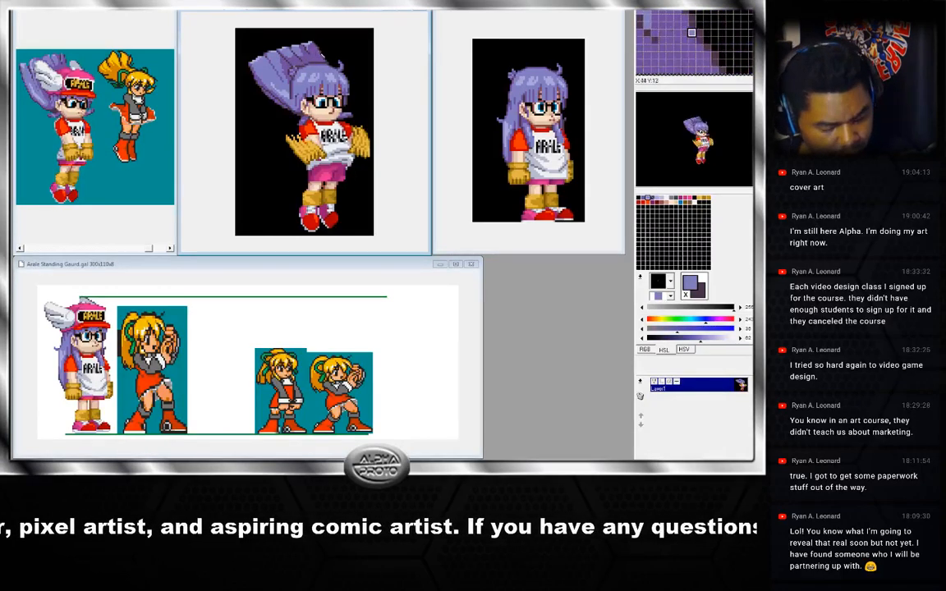
Toggle between adjacent jump frames to compare the hair, sampling one hair shade in between.
key(Right)
key(Left)
key(Right)
key(Left)
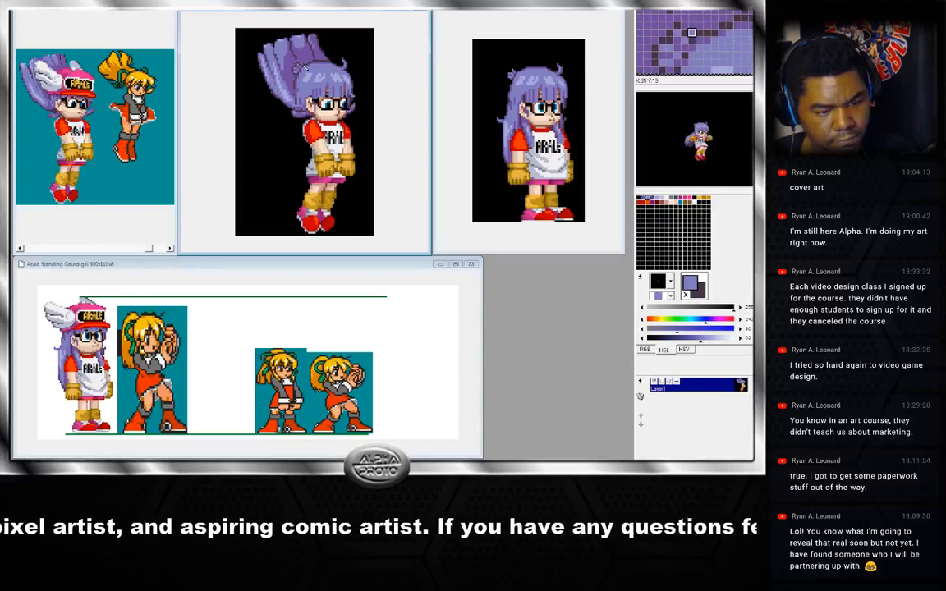
key(Right)
key(Left)
key(Right)
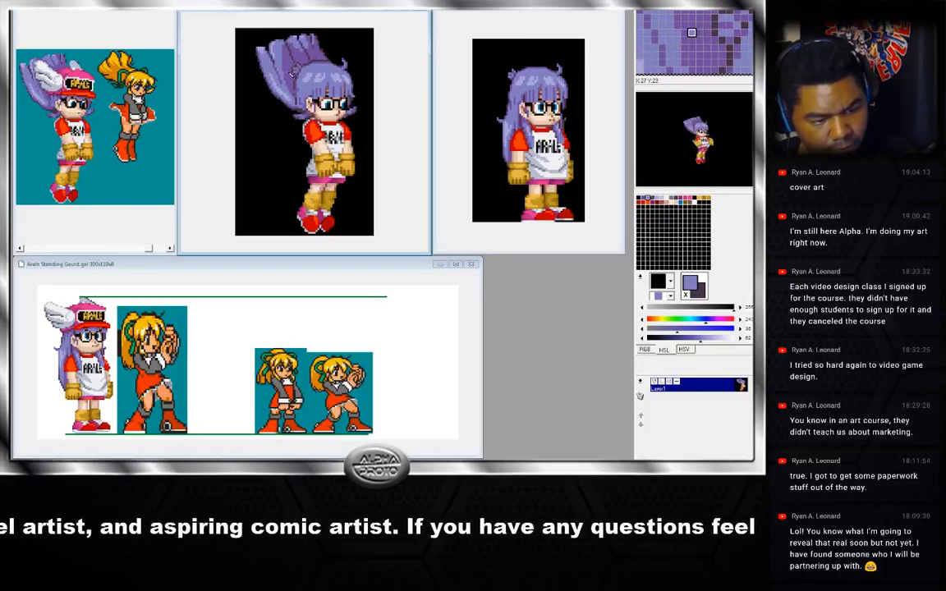
right_click(285, 82)
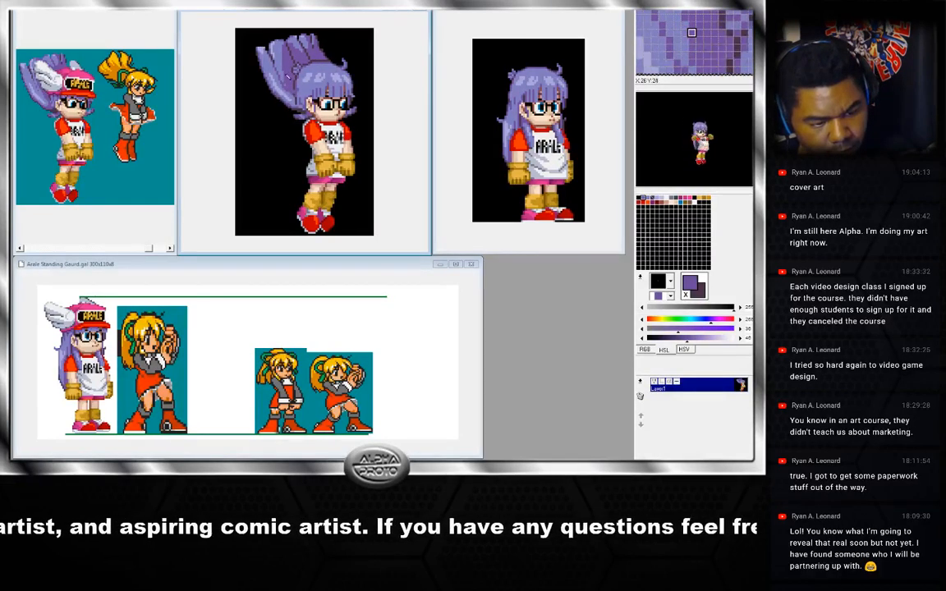
key(Left)
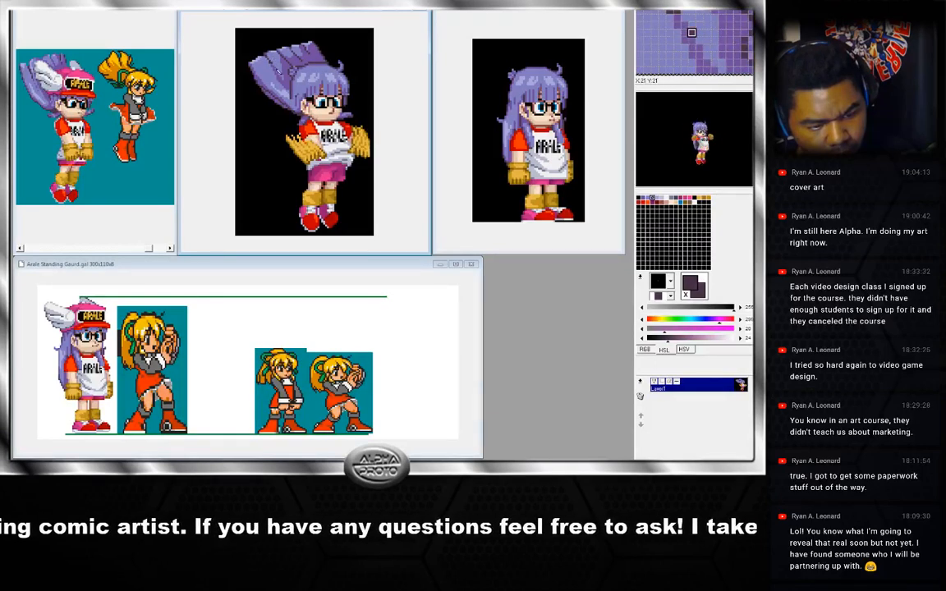
Sample more upswept hair shades, step back a frame, and sample the colours at the top of the hair.
right_click(273, 65)
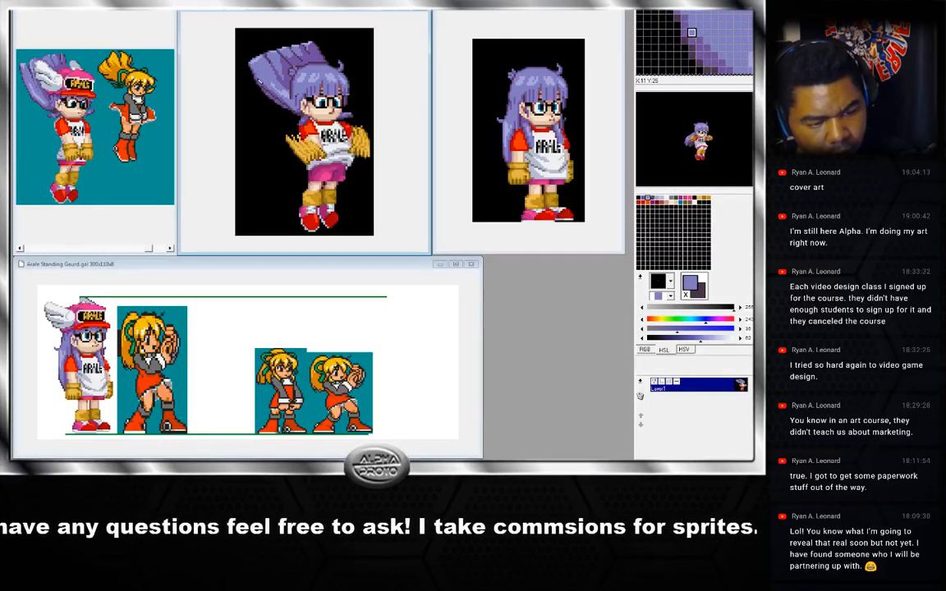
right_click(254, 63)
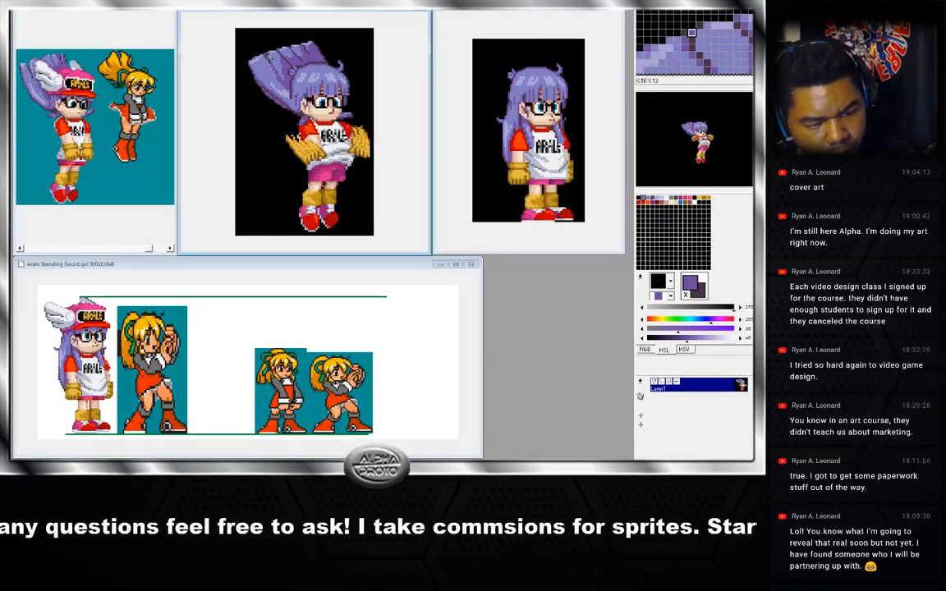
key(Left)
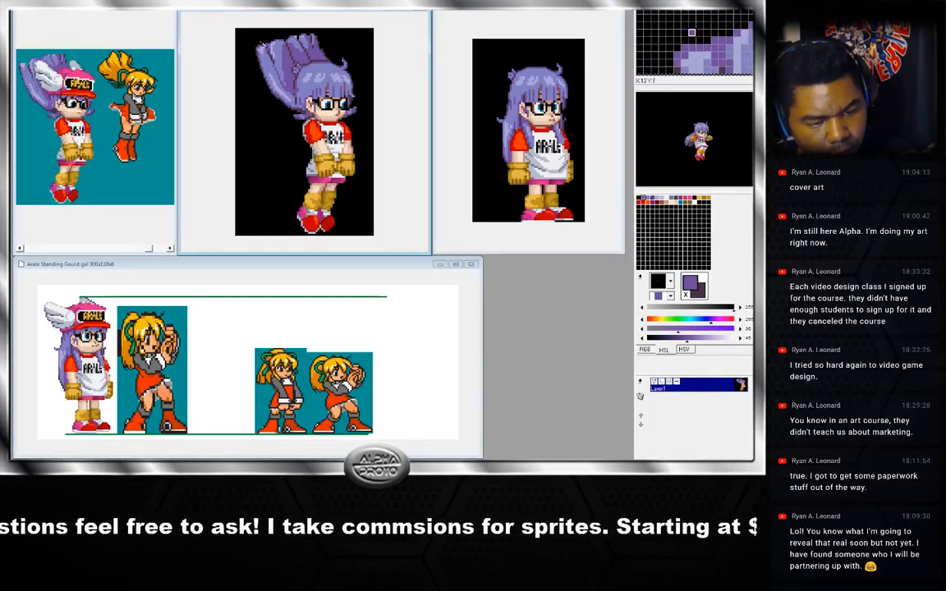
right_click(262, 47)
right_click(261, 53)
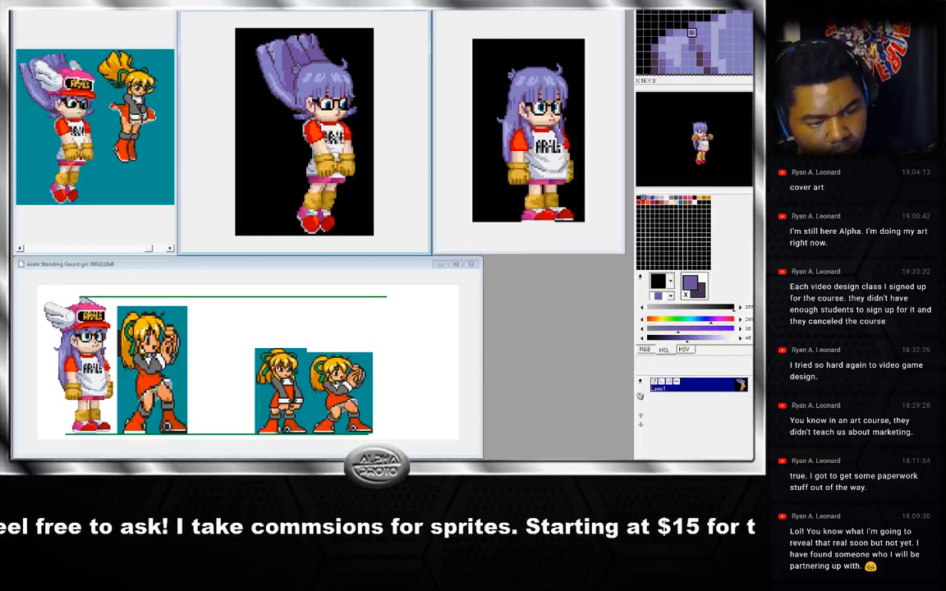
Sample several shades from the upswept hair at the top of the head on the current jump frame.
right_click(257, 52)
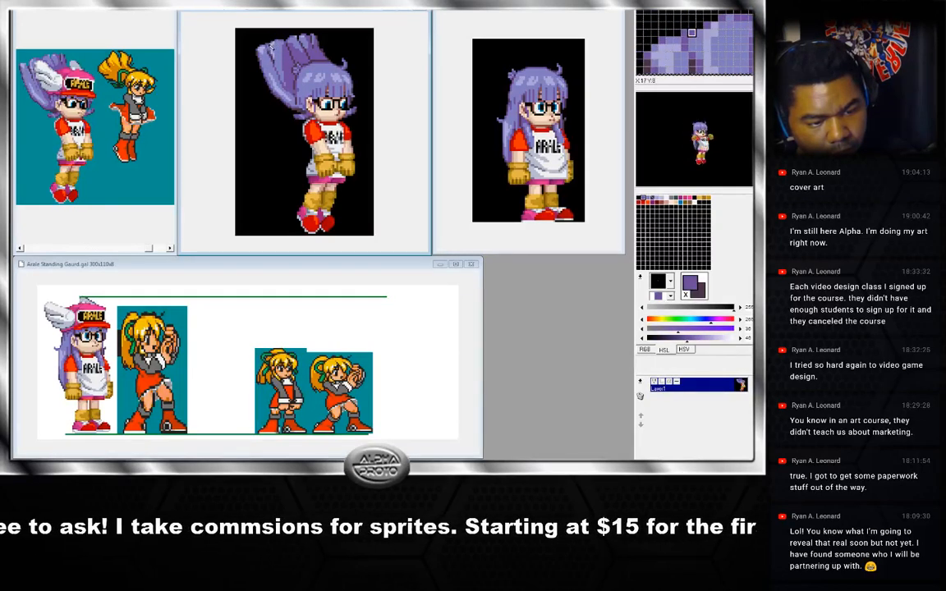
right_click(281, 33)
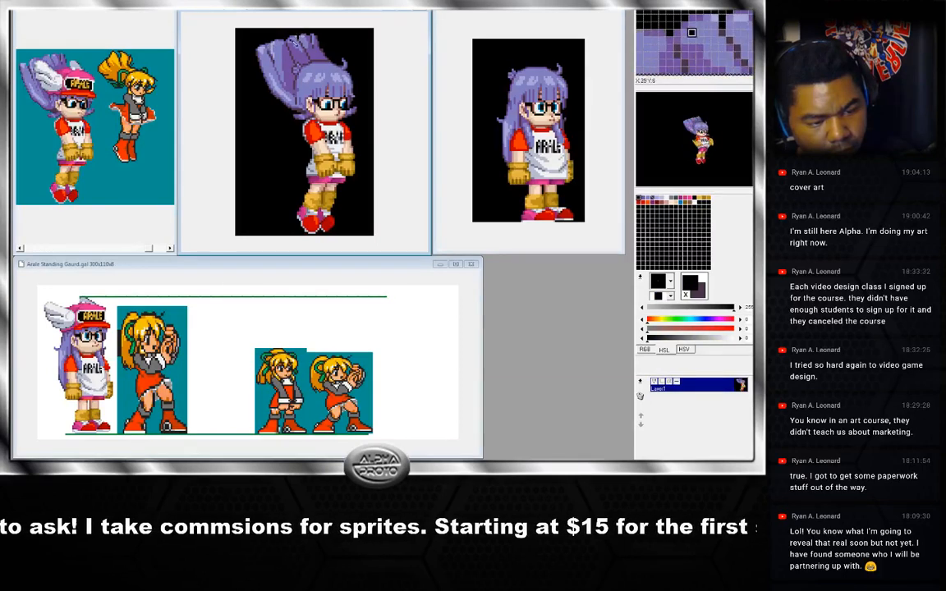
right_click(259, 39)
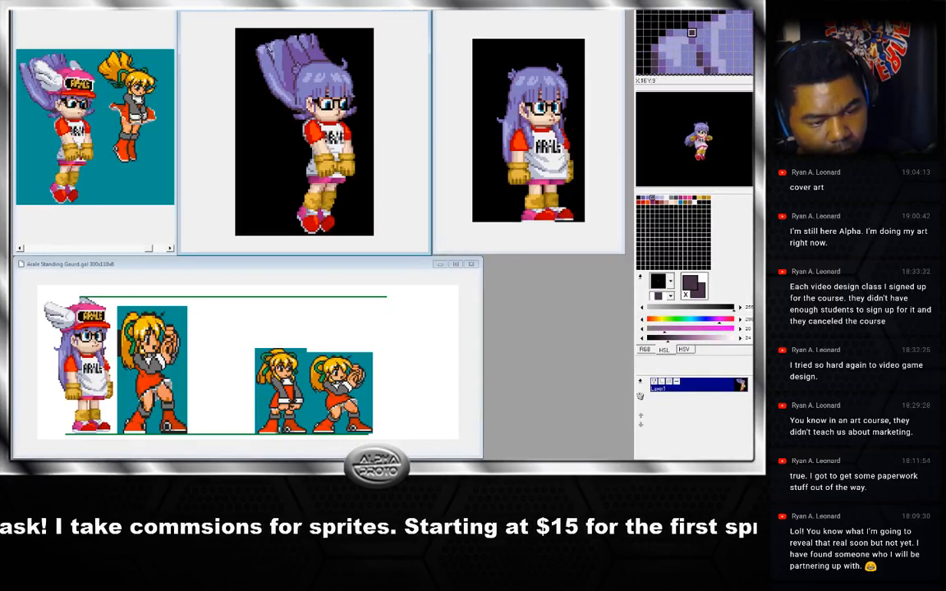
right_click(269, 51)
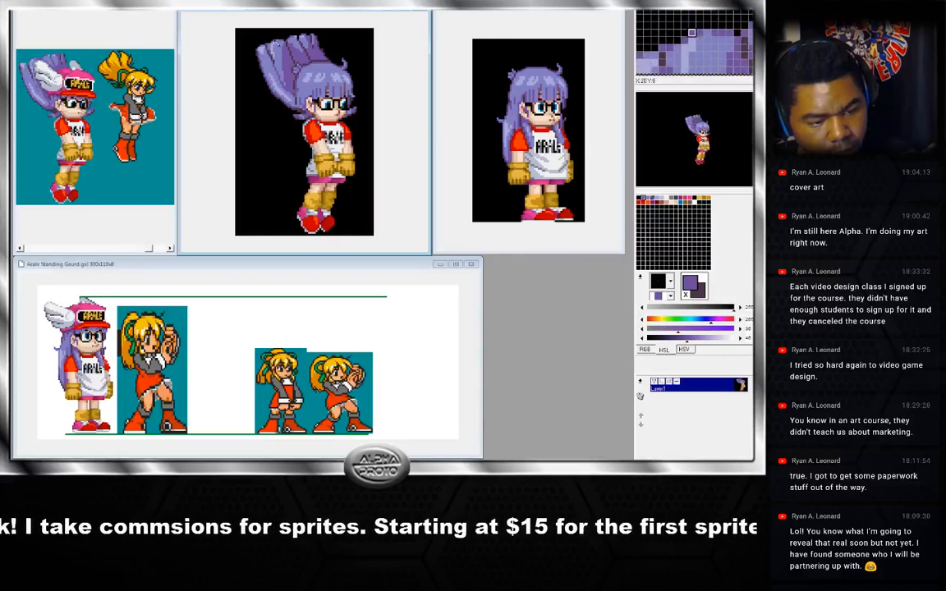
right_click(247, 39)
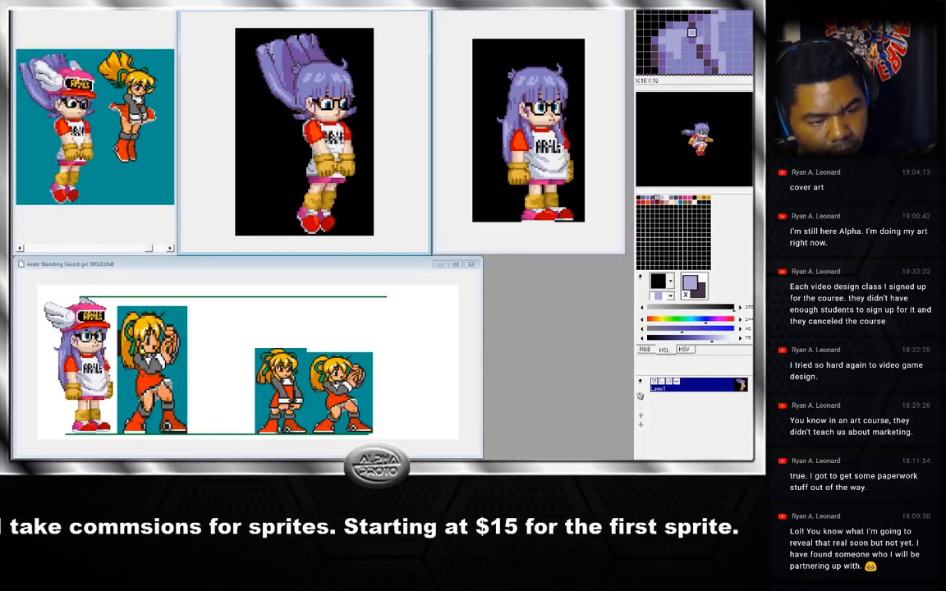
right_click(267, 49)
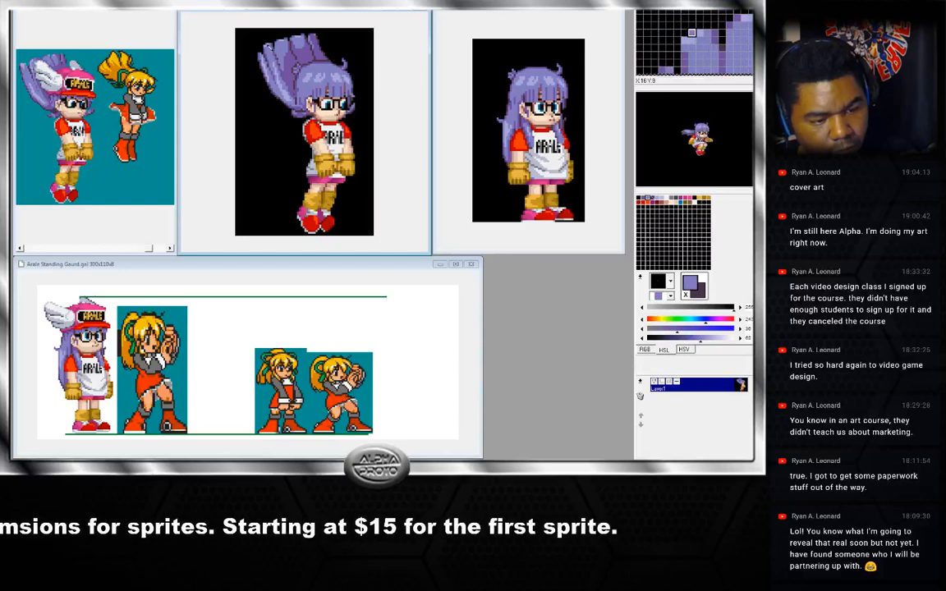
right_click(269, 53)
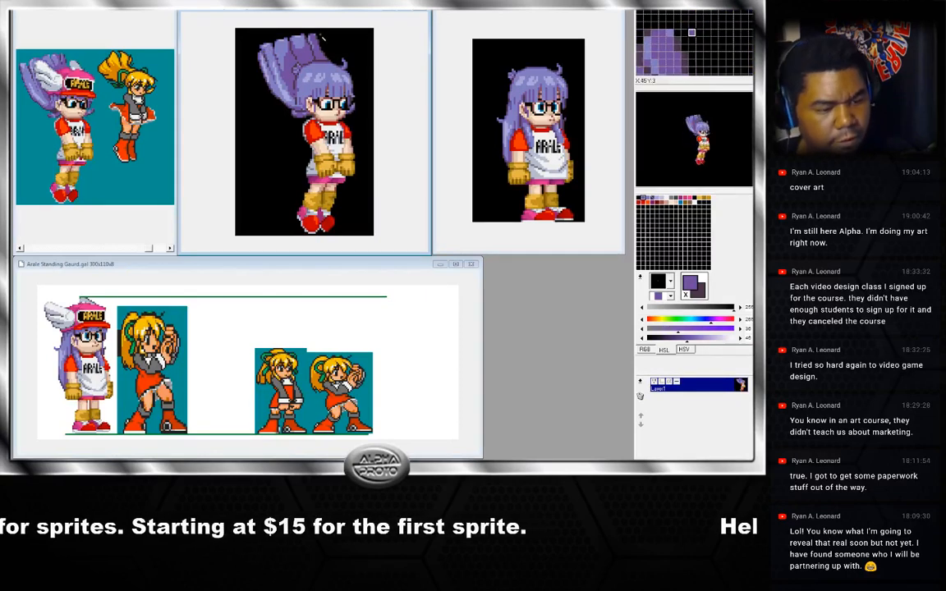
right_click(270, 52)
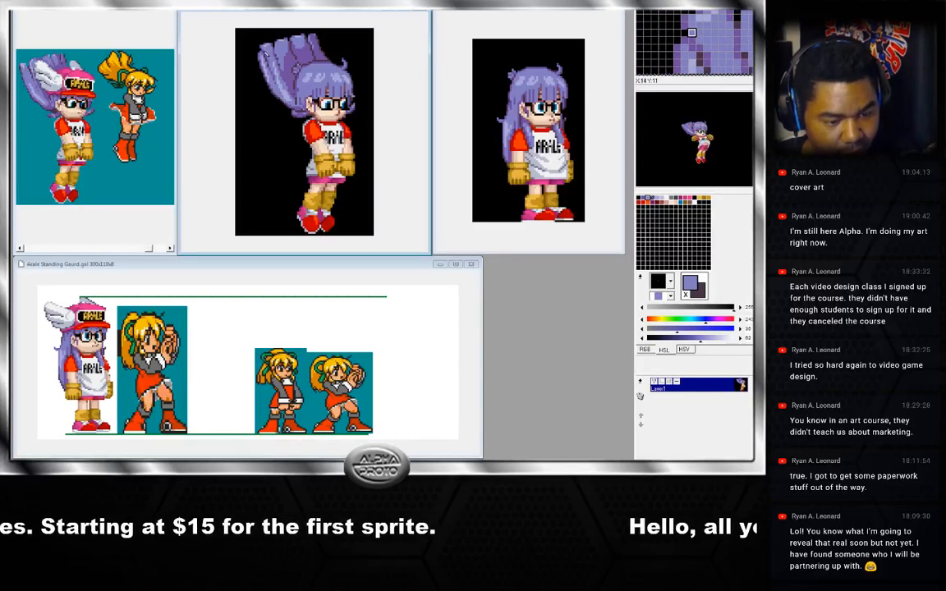
right_click(265, 55)
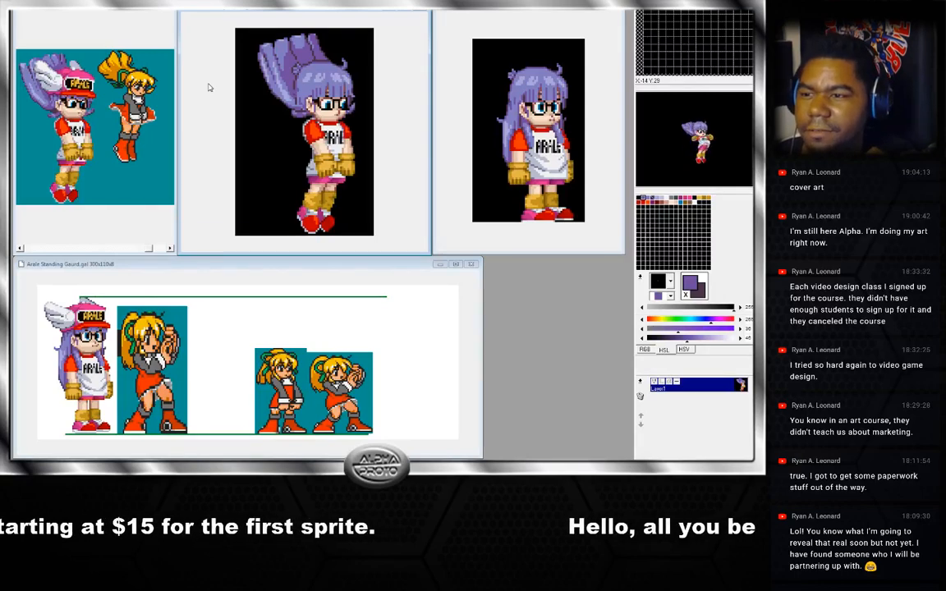
Toggle between adjacent jump frames to compare the hair, then sample four more shades from the upswept hair.
key(Left)
key(Right)
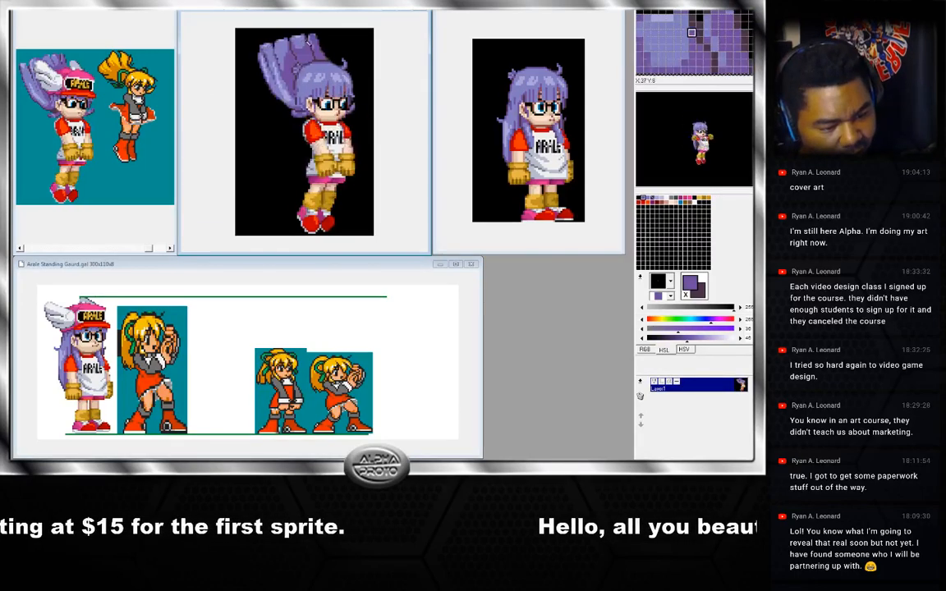
key(Right)
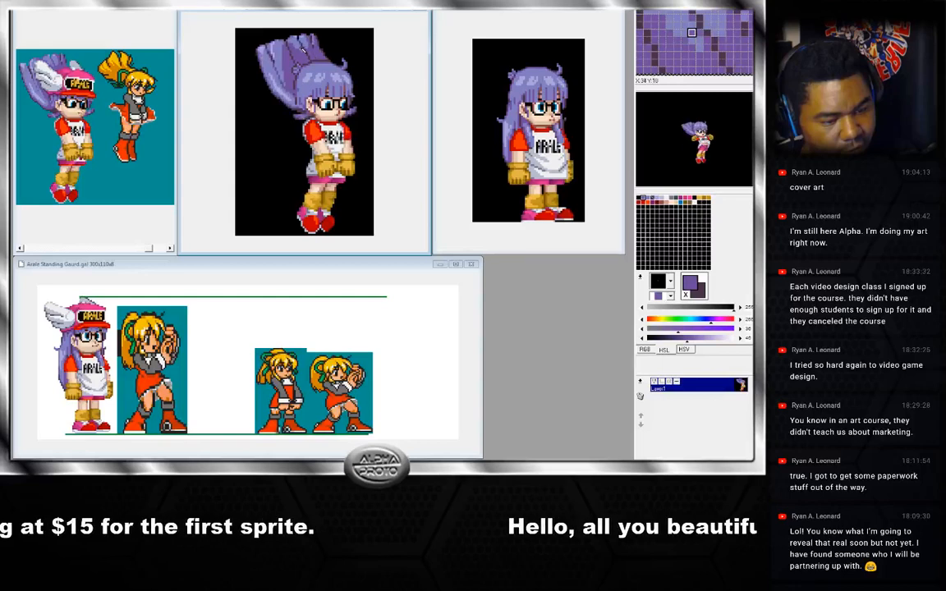
key(Left)
key(Right)
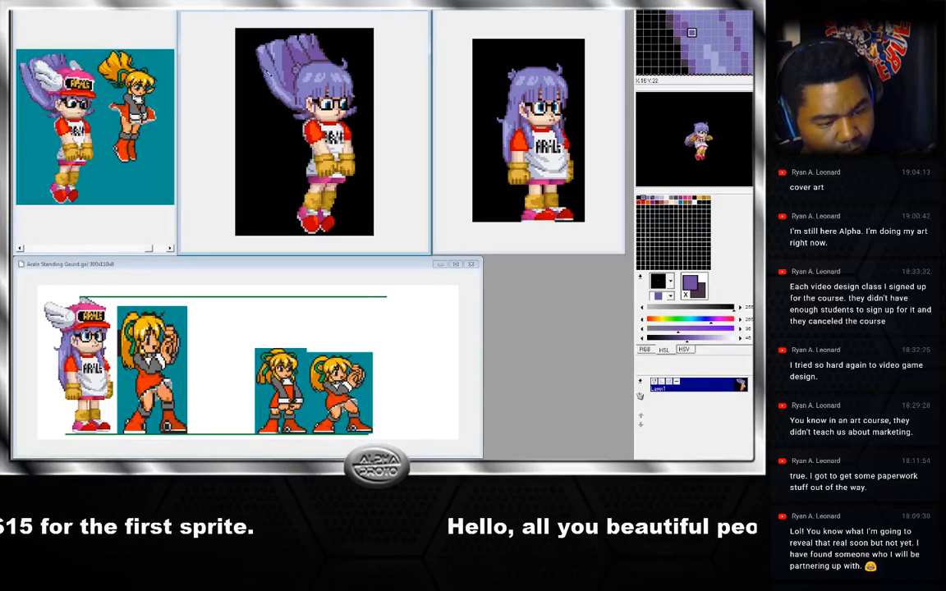
right_click(267, 72)
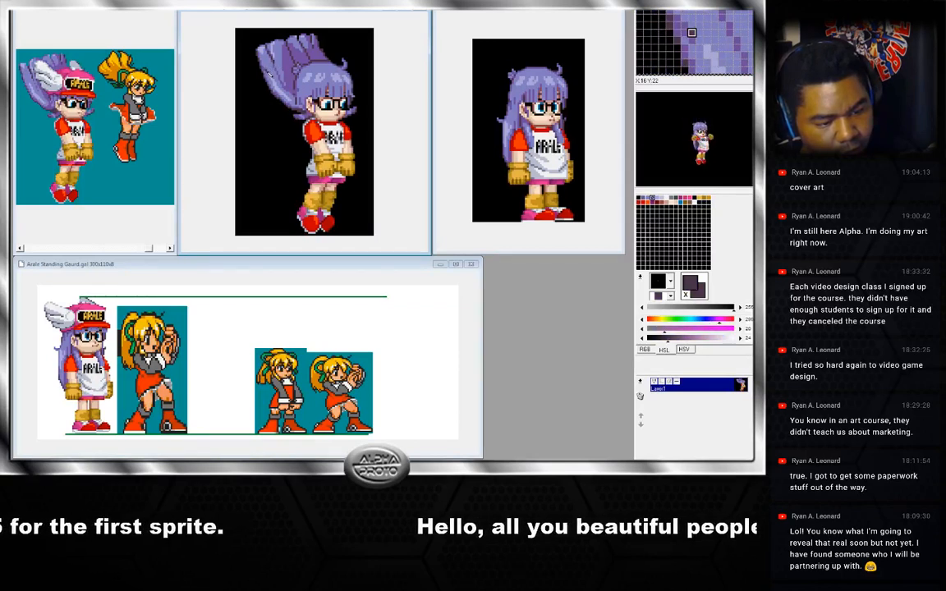
right_click(266, 74)
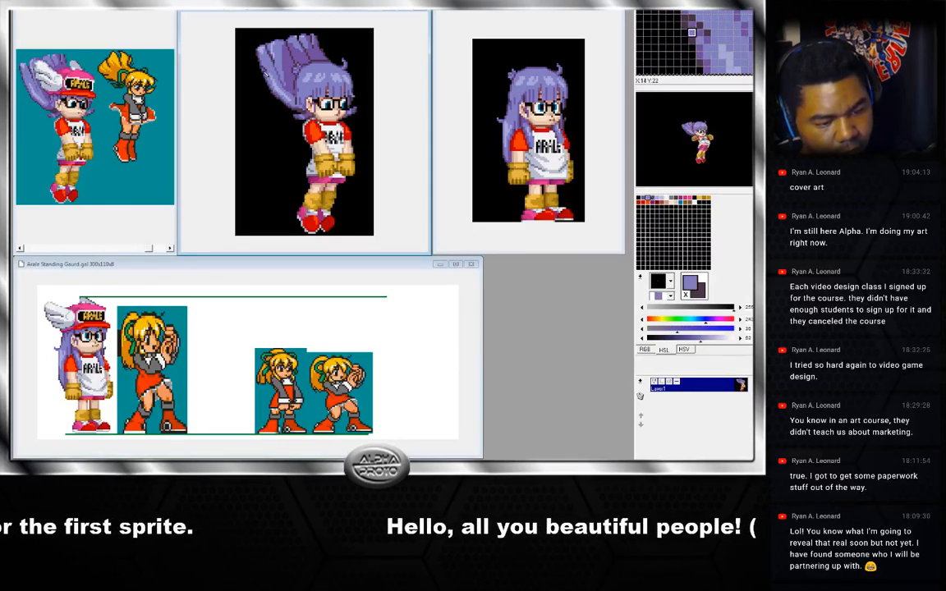
right_click(283, 65)
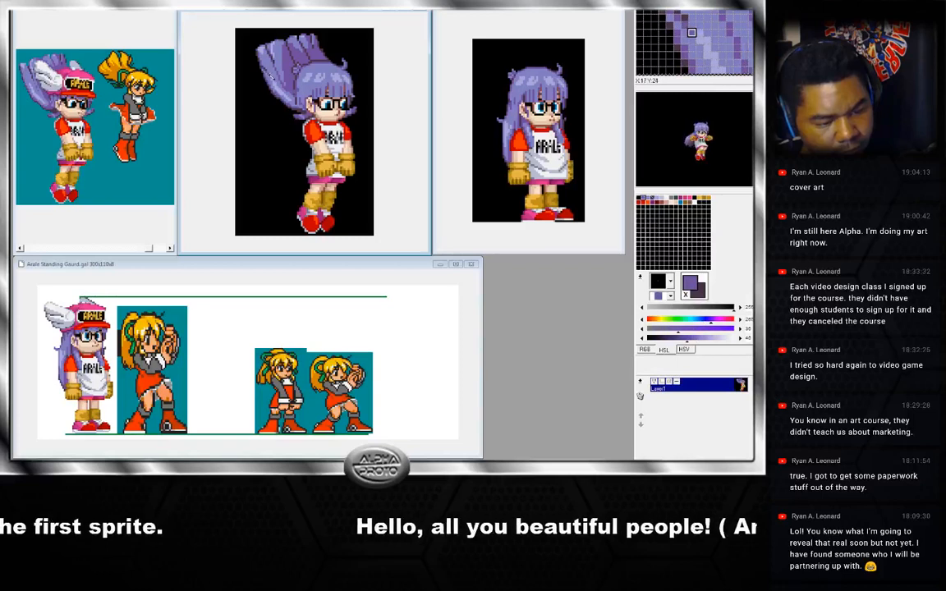
right_click(279, 76)
Step forward to the arms-raised frame and back, sampling one hair shade while flipping between the frames.
key(Right)
key(Right)
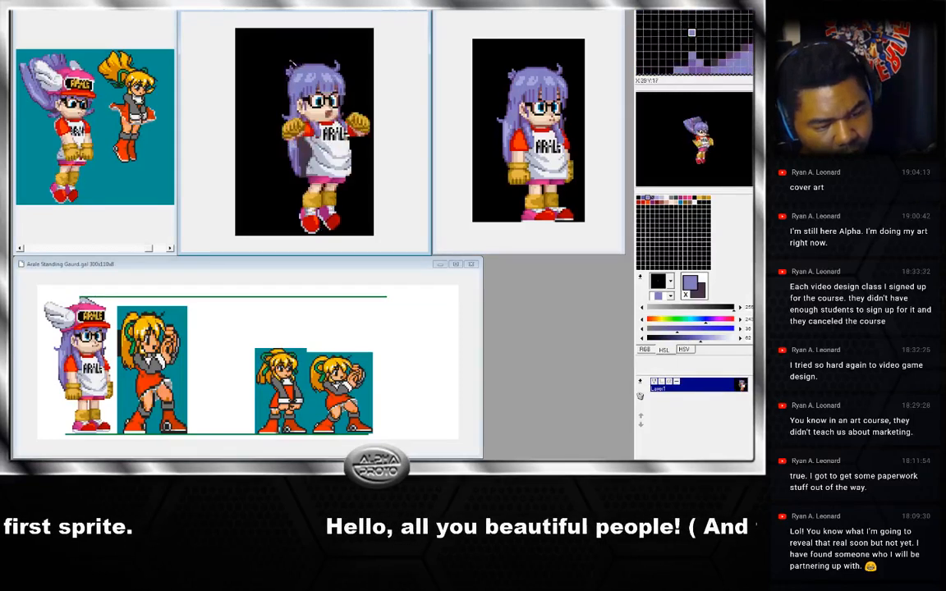
key(Left)
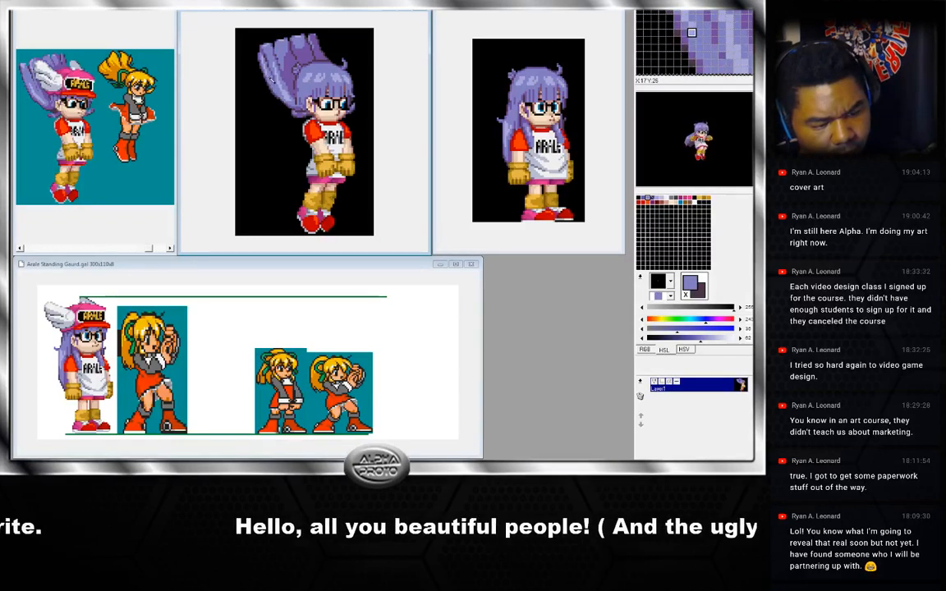
right_click(272, 79)
key(Left)
key(Right)
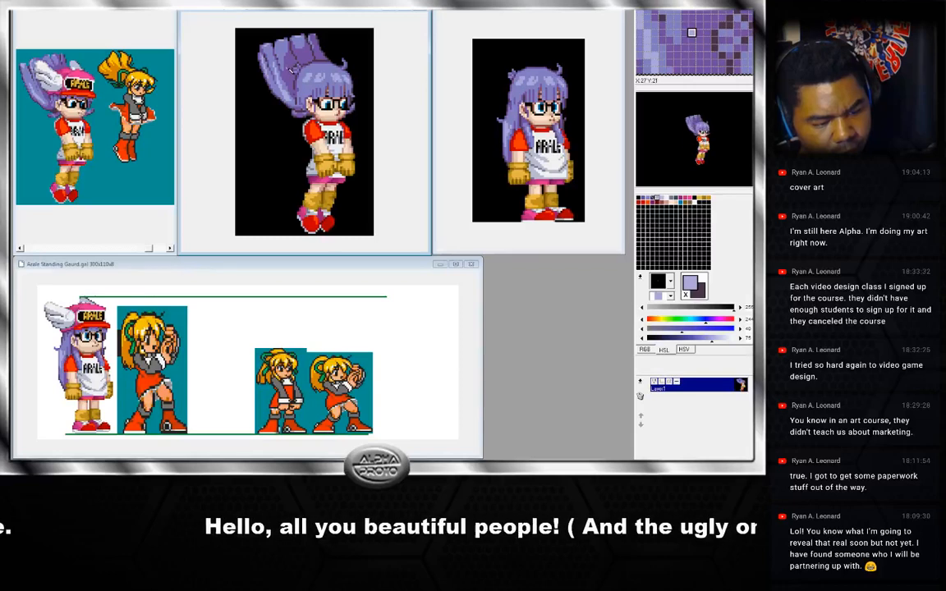
key(Left)
key(Right)
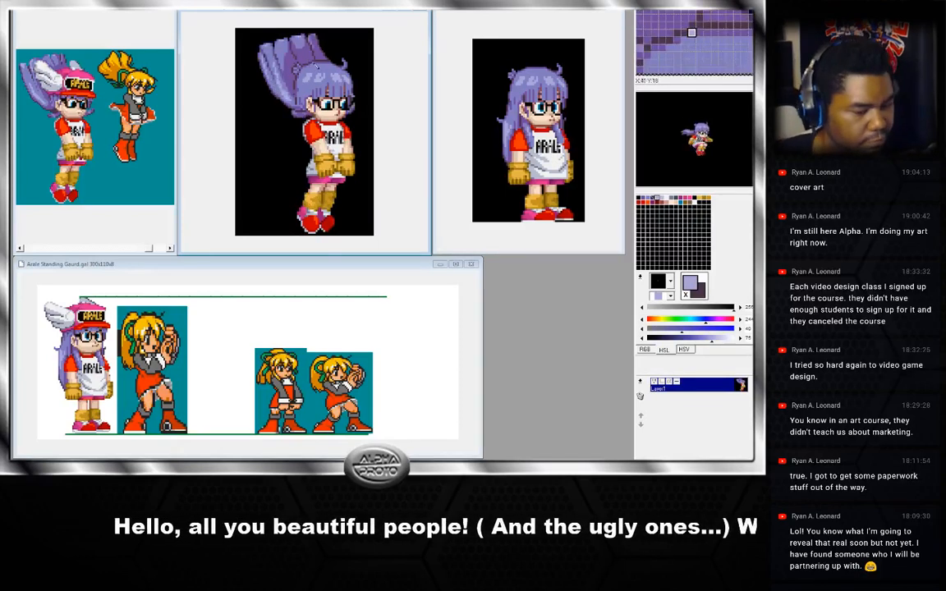
key(Left)
key(Right)
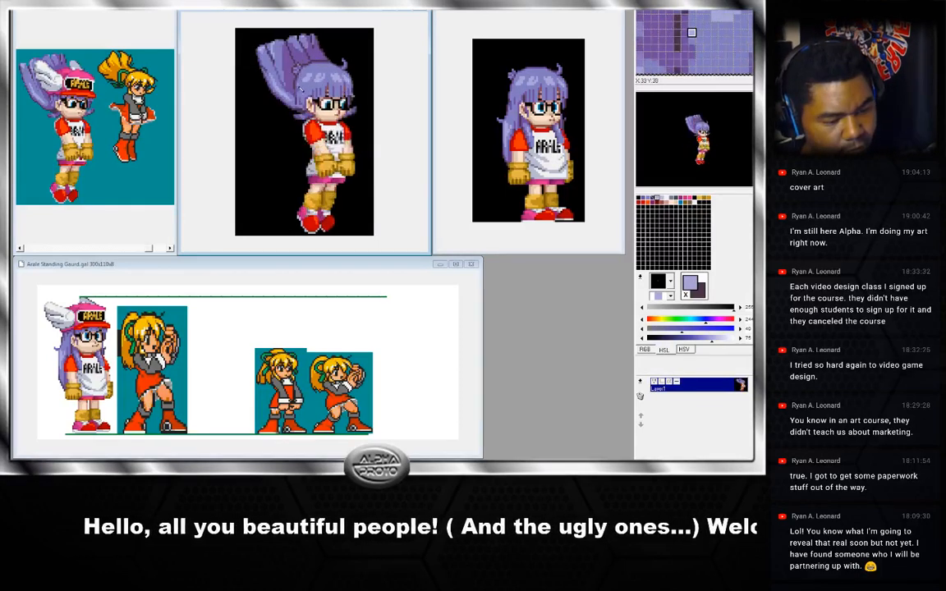
Sample hair shades on the upswept-hair frame and on the frame with hair trailing backwards.
right_click(298, 87)
key(Left)
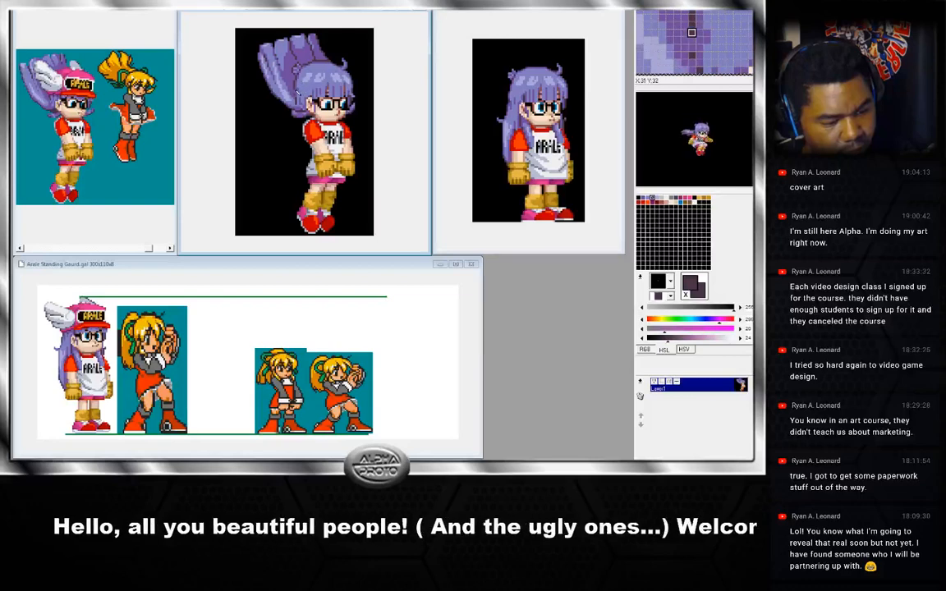
key(Right)
key(Left)
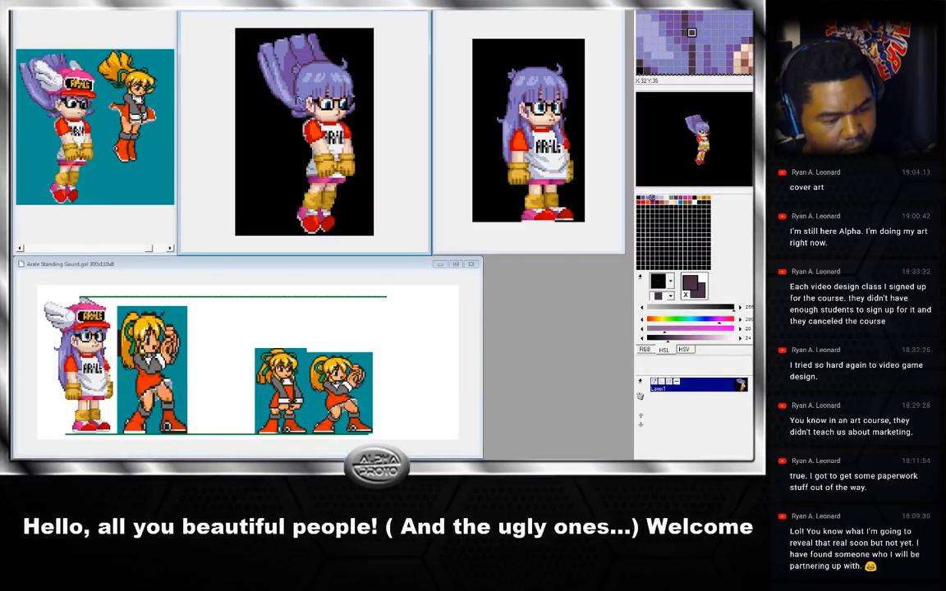
right_click(297, 100)
key(Right)
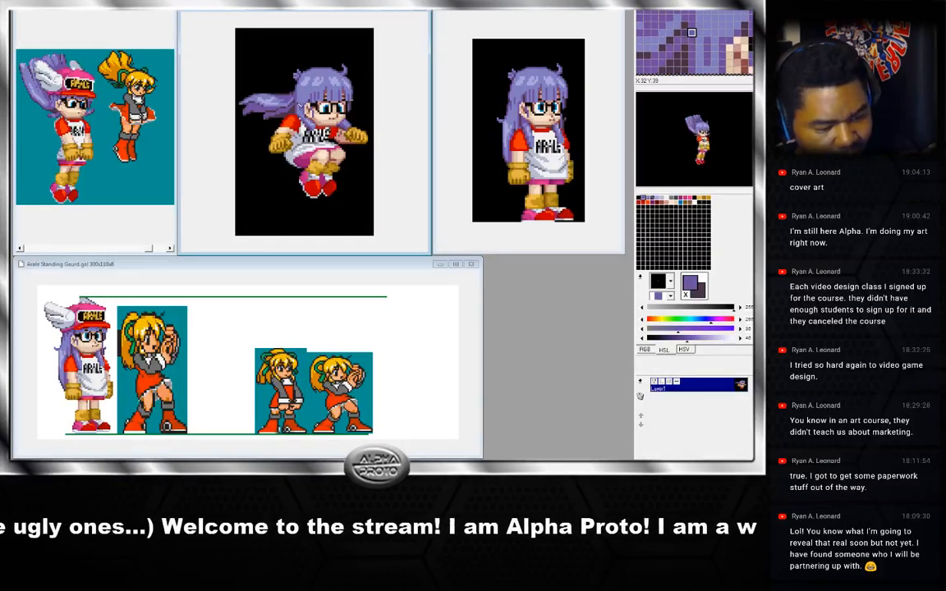
right_click(297, 98)
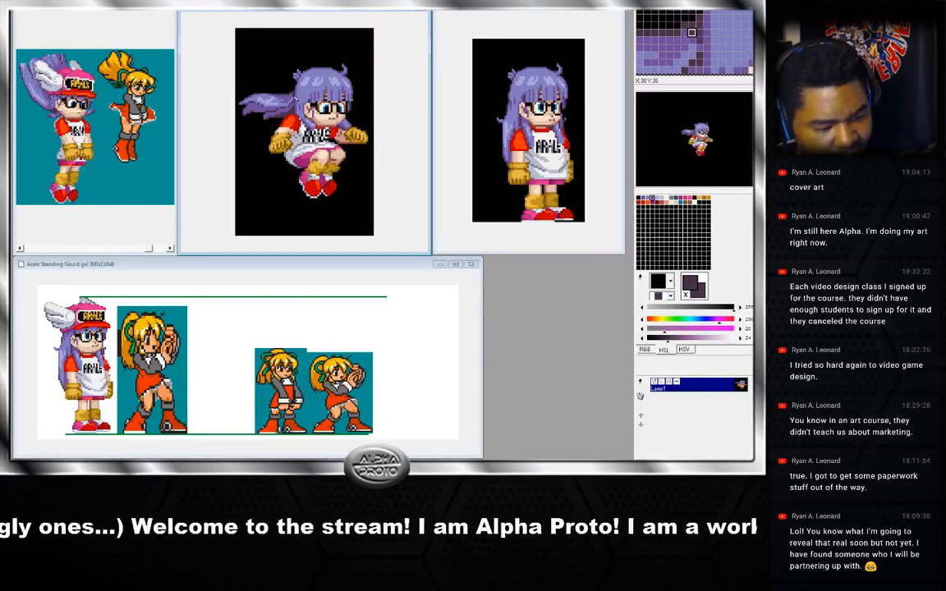
right_click(298, 96)
key(Right)
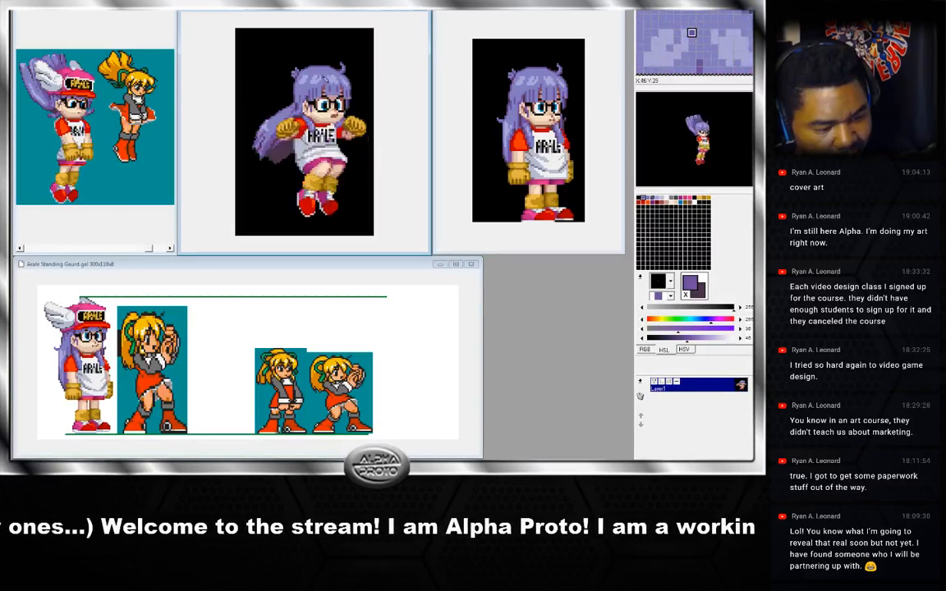
Flip repeatedly between the trailing-hair frame and its neighbouring frames to compare the hair shapes.
key(Left)
key(Right)
key(Left)
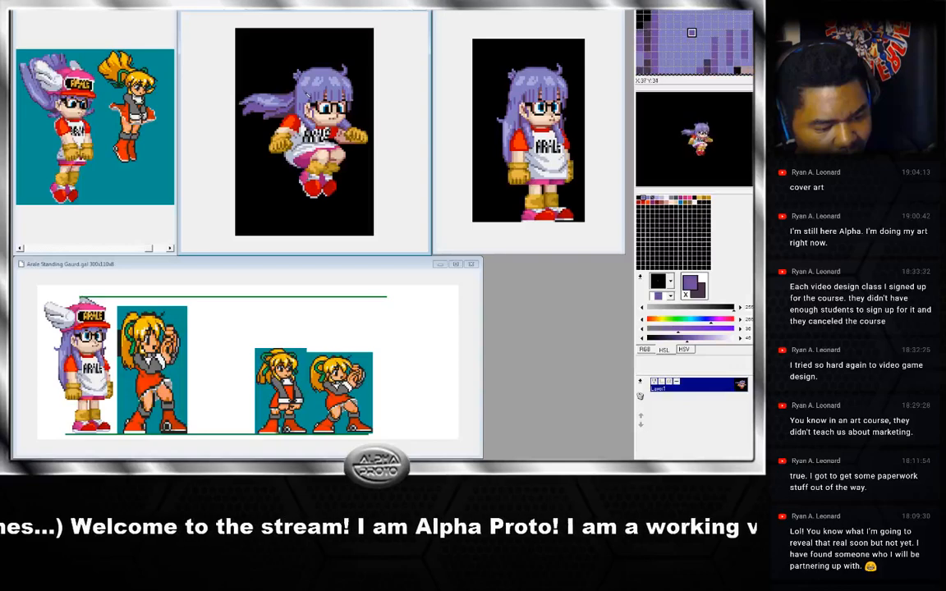
key(Right)
key(Left)
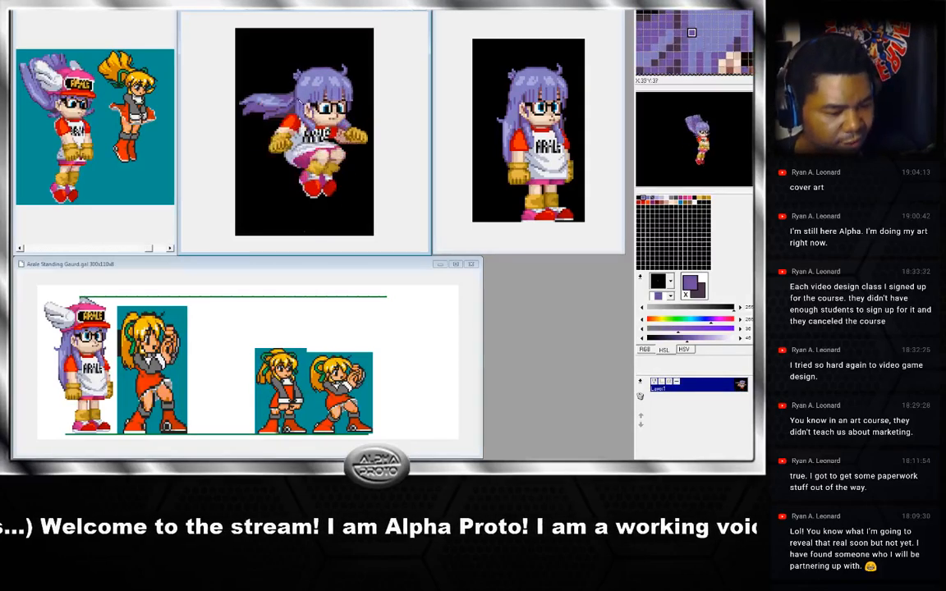
key(Right)
key(Right)
key(Right)
key(Left)
key(Left)
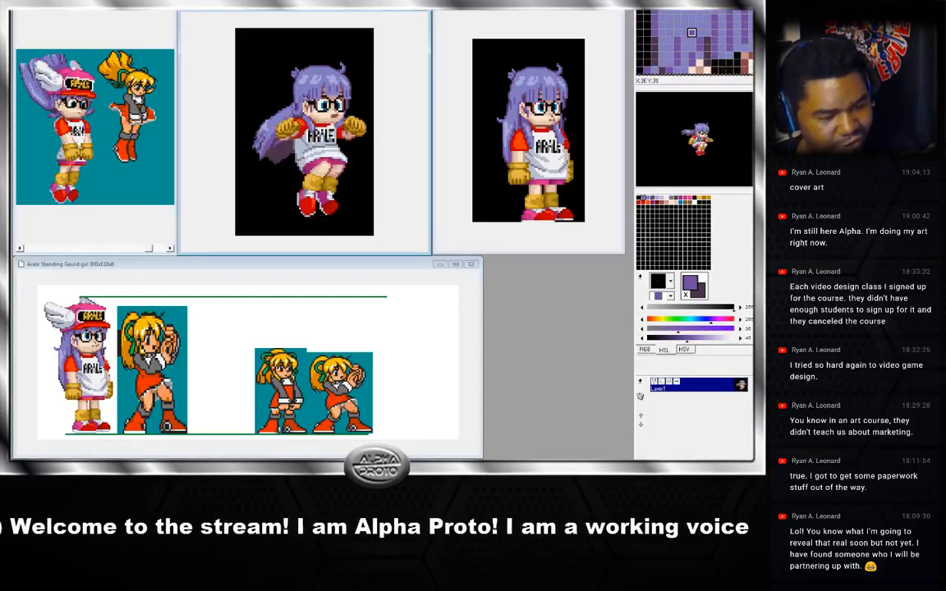
key(Right)
key(Left)
key(Left)
key(Right)
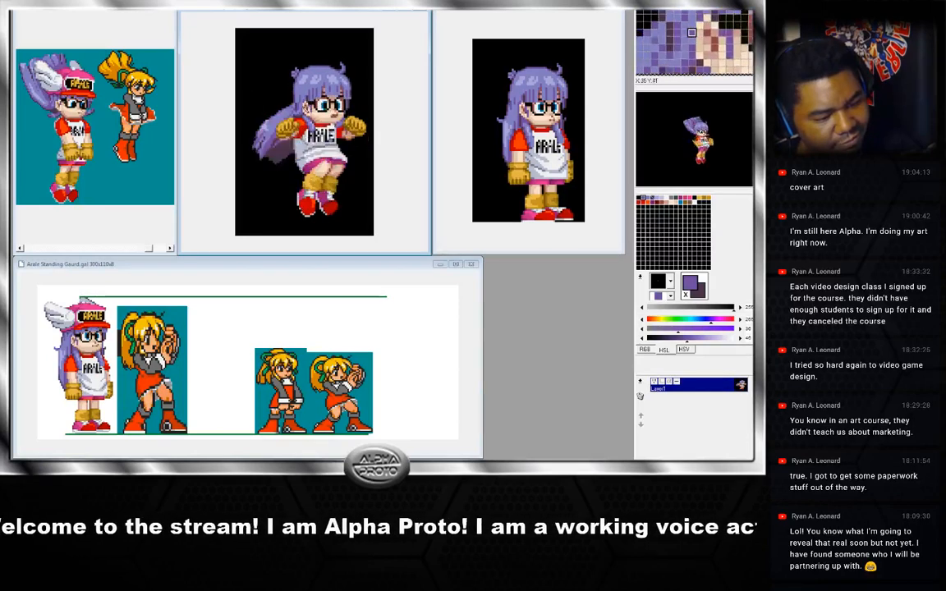
key(Left)
Sample one hair shade, then toggle between the arms-raised and upswept-hair frames to compare them.
right_click(295, 112)
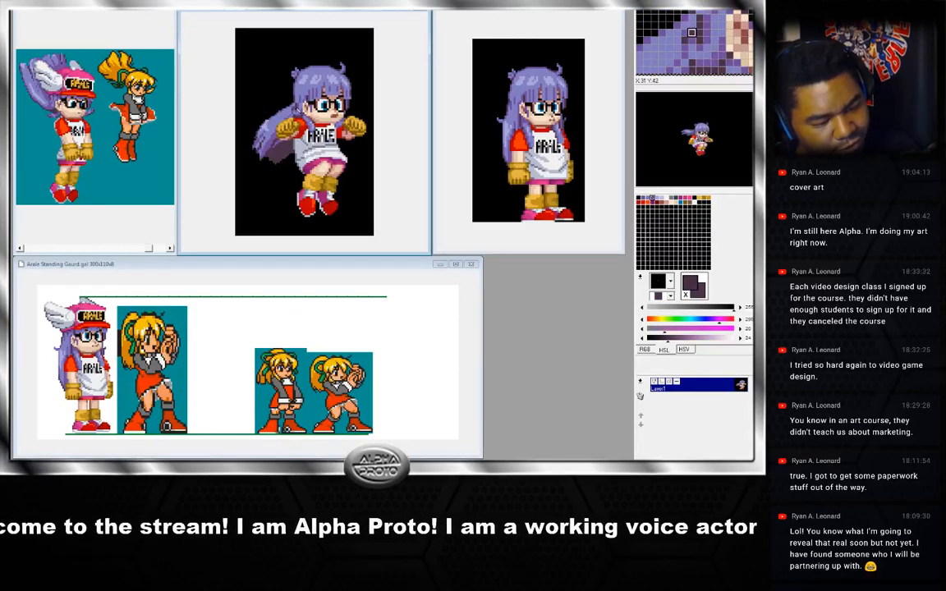
key(Right)
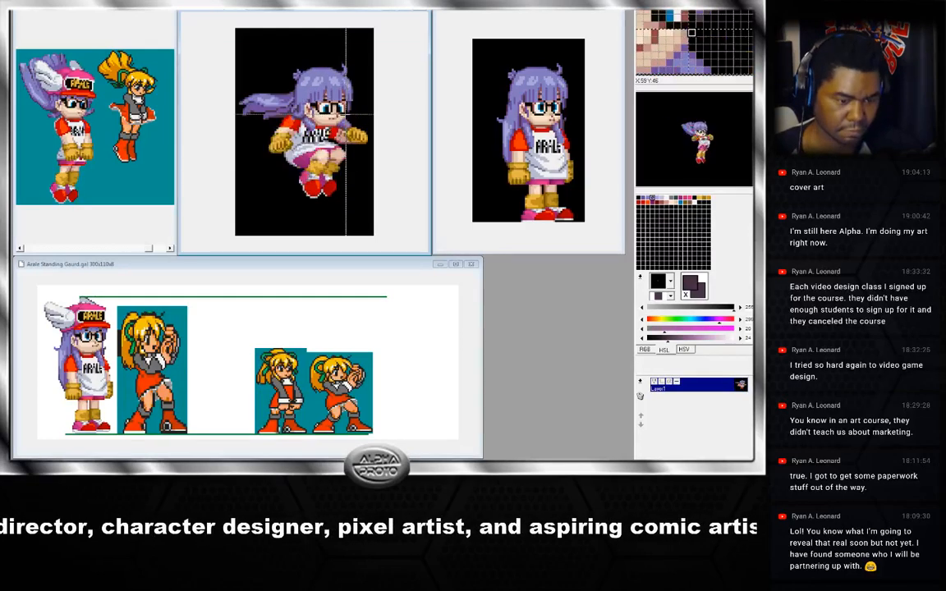
key(Left)
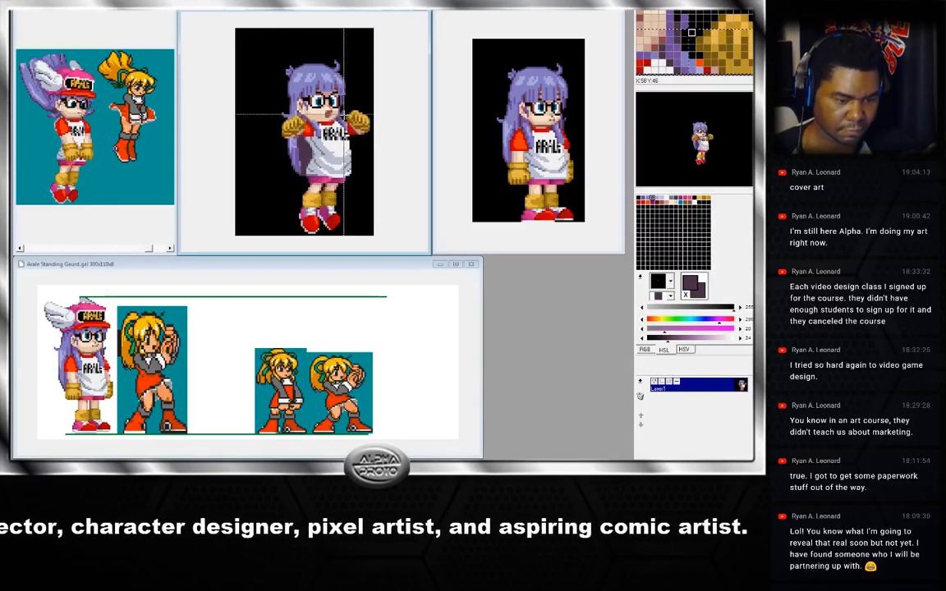
key(Right)
key(Left)
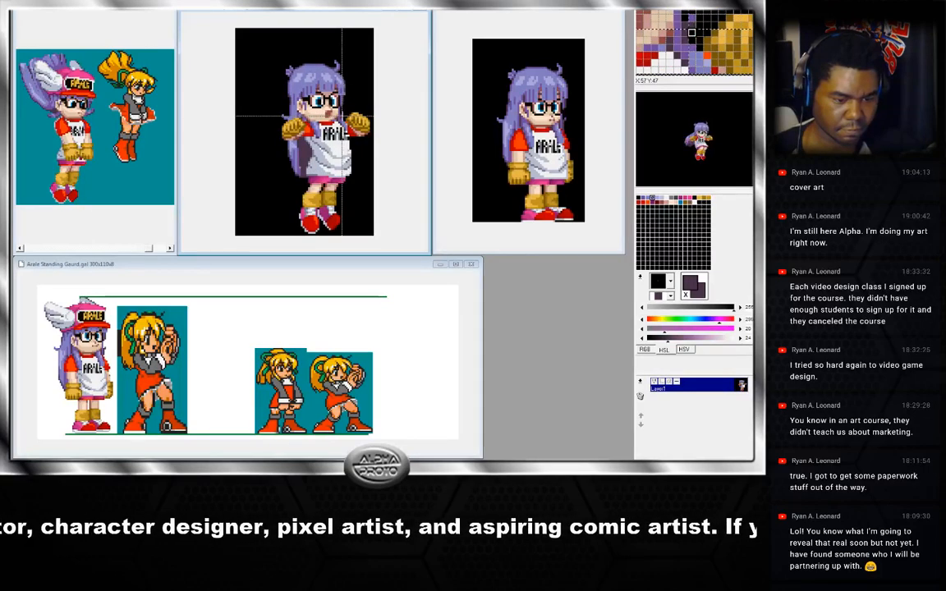
key(Right)
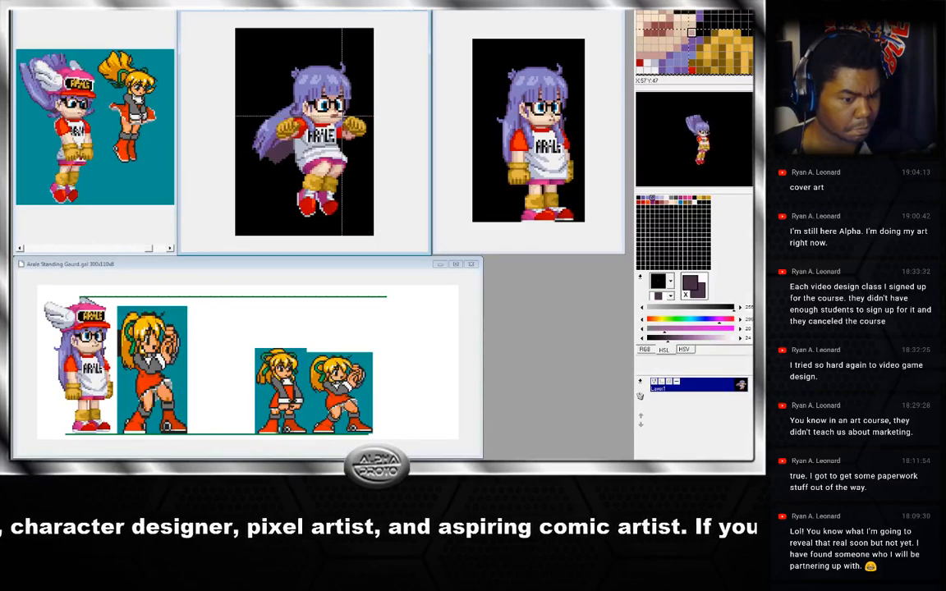
key(Right)
key(Left)
Flip back and forth between the arms-raised frame and the trailing-hair frame to compare the hair shapes.
key(Left)
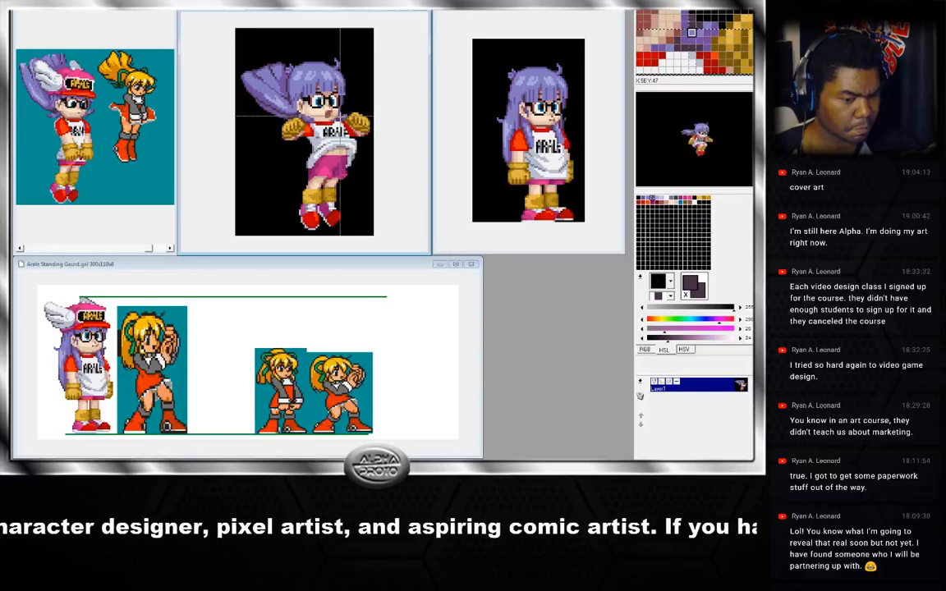
key(Right)
key(Left)
key(Right)
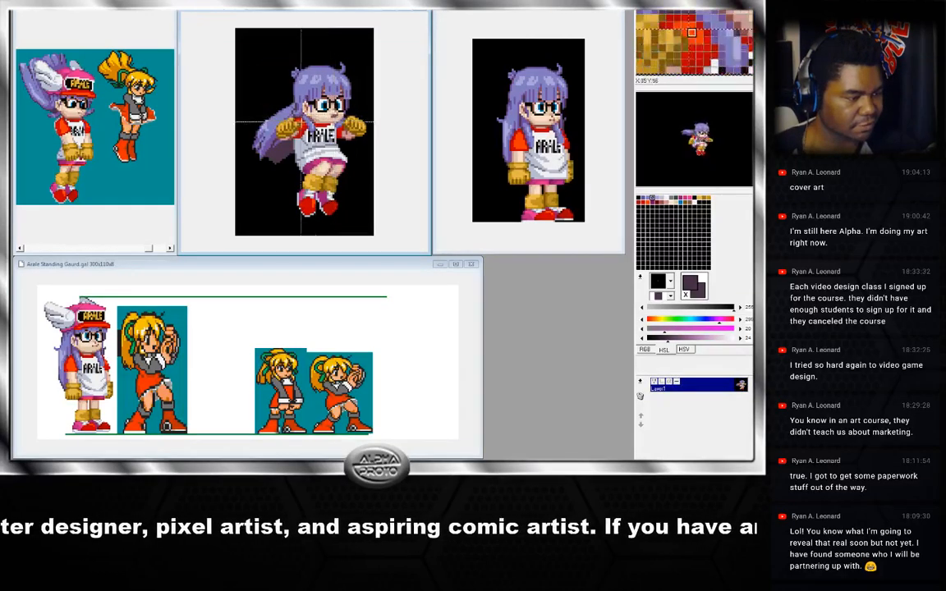
key(Right)
key(Left)
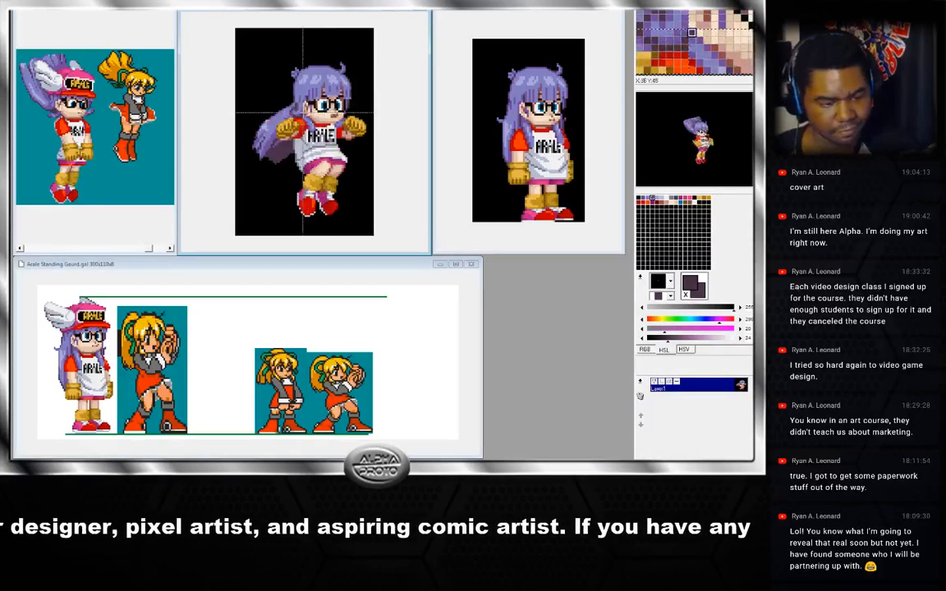
key(Right)
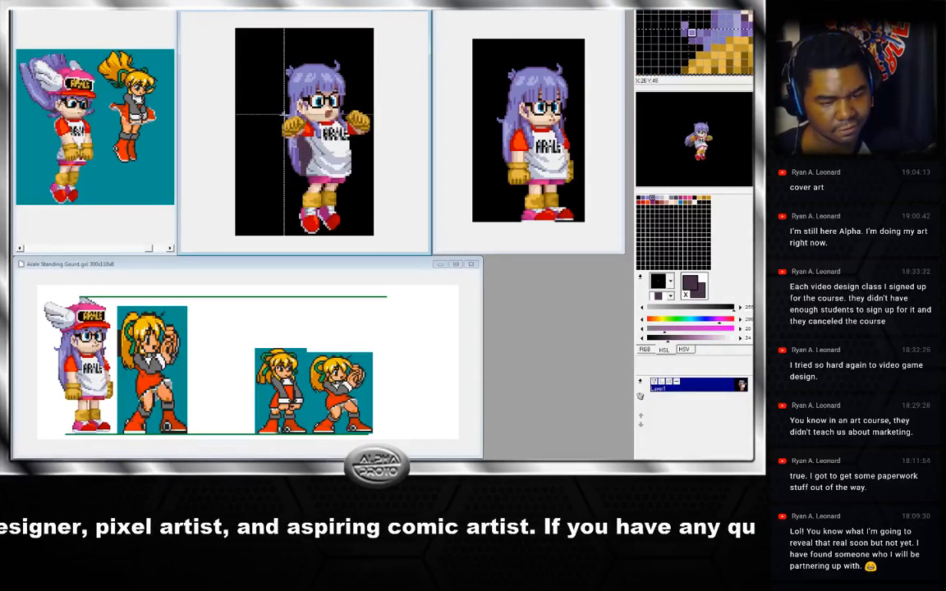
key(Left)
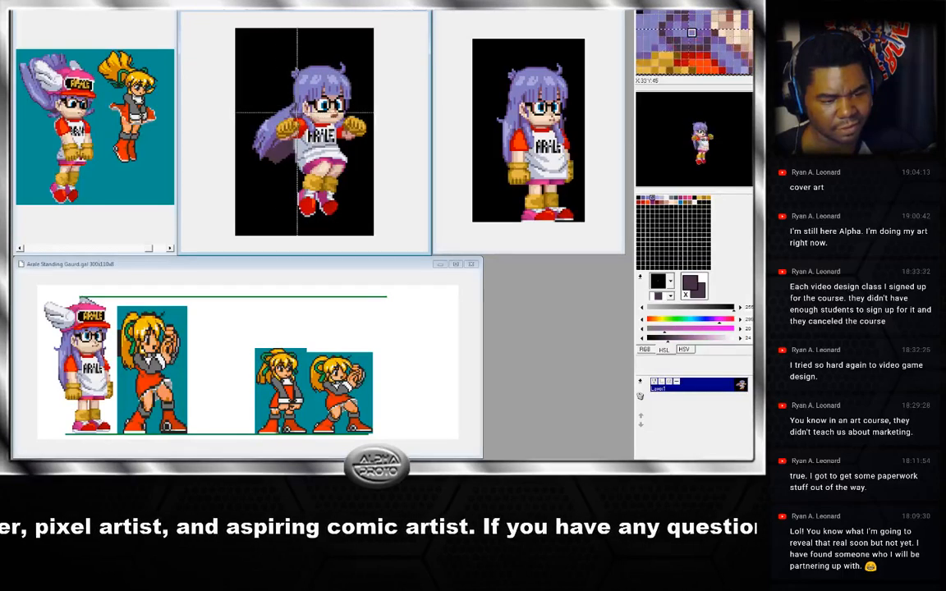
key(Right)
key(Left)
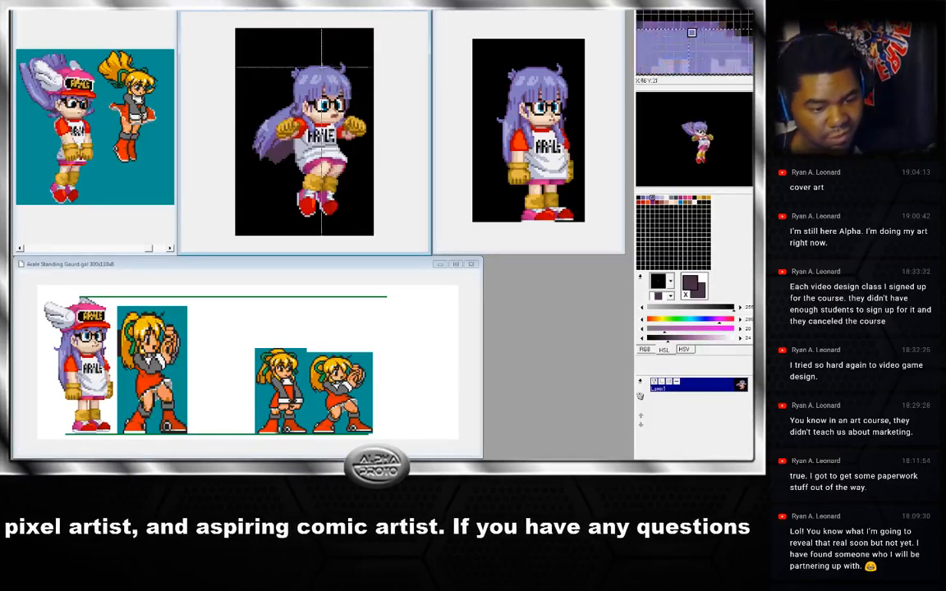
Sample several hair shades around the bangs and forehead of the arms-raised frame.
right_click(299, 119)
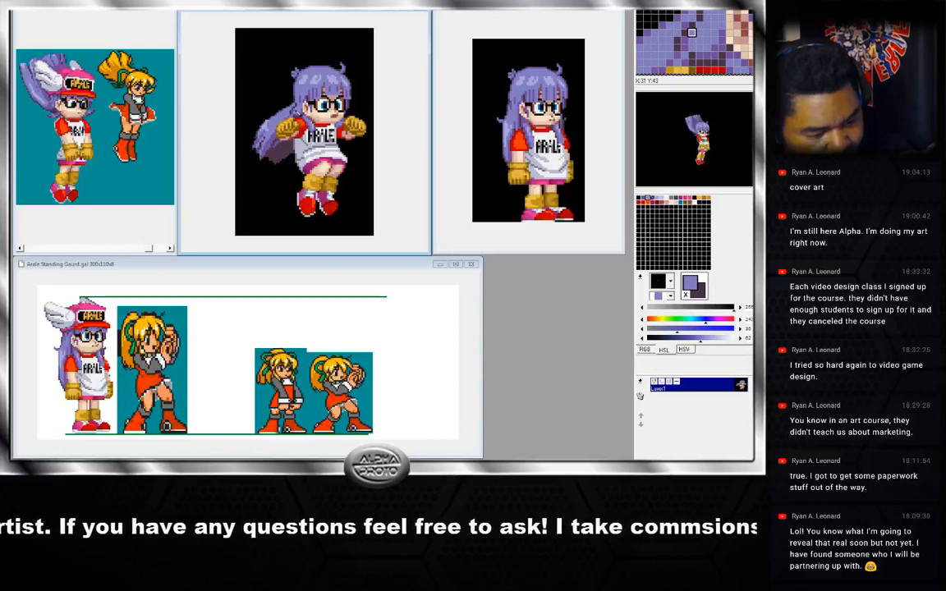
right_click(297, 121)
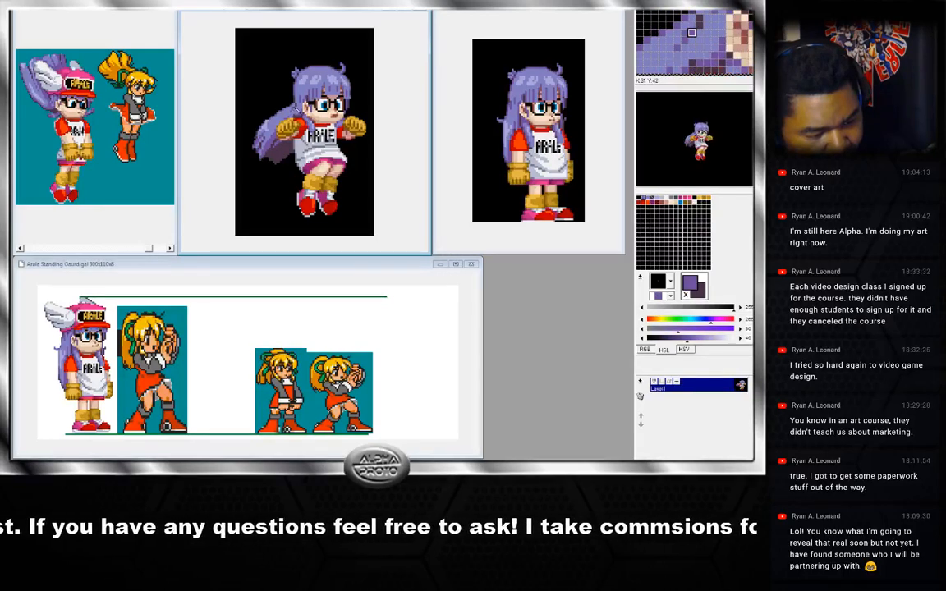
right_click(299, 111)
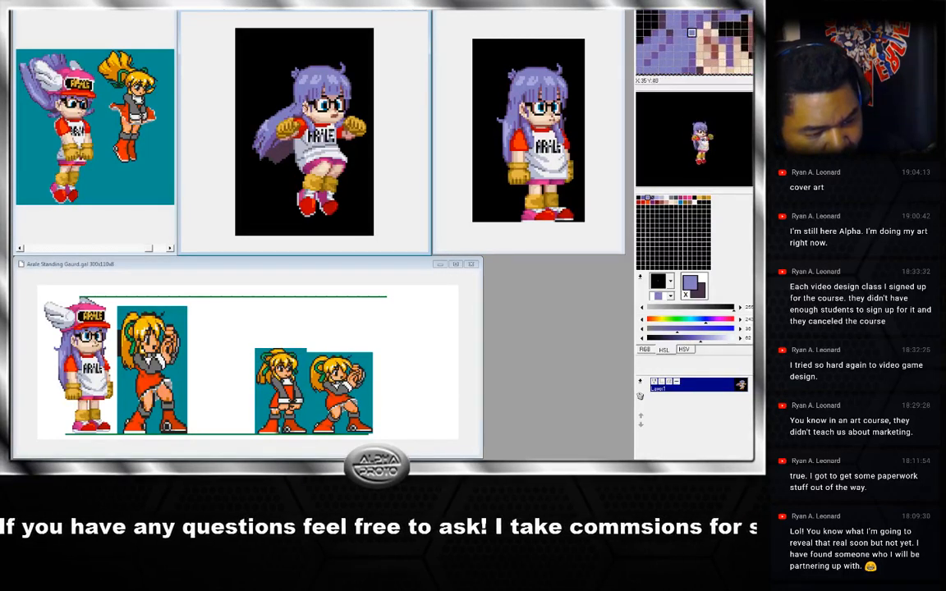
right_click(307, 118)
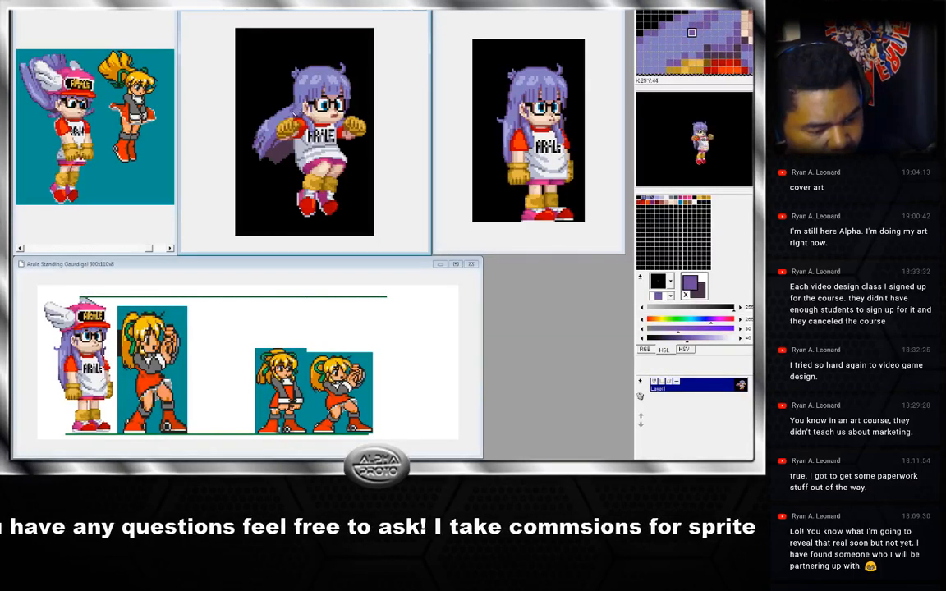
right_click(297, 117)
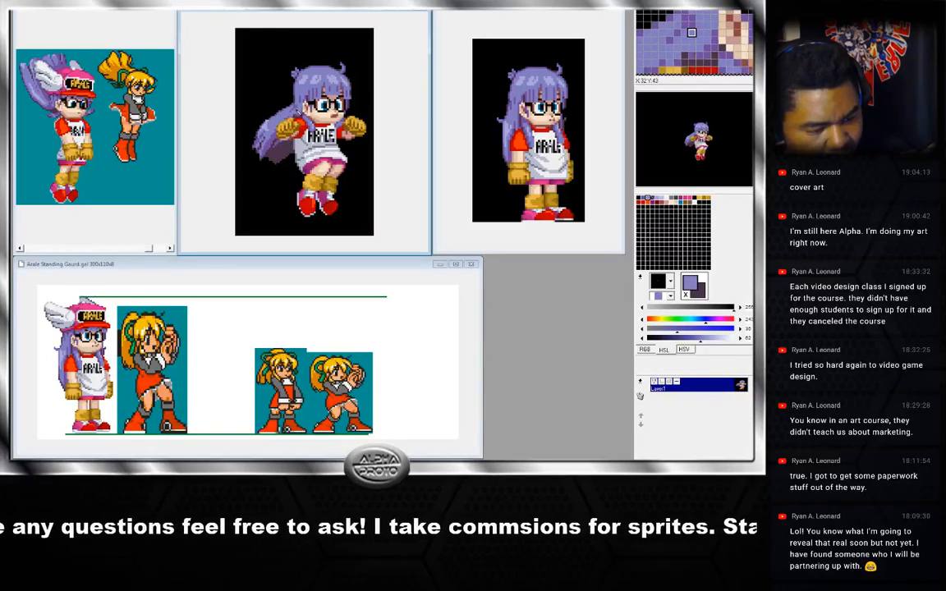
right_click(308, 111)
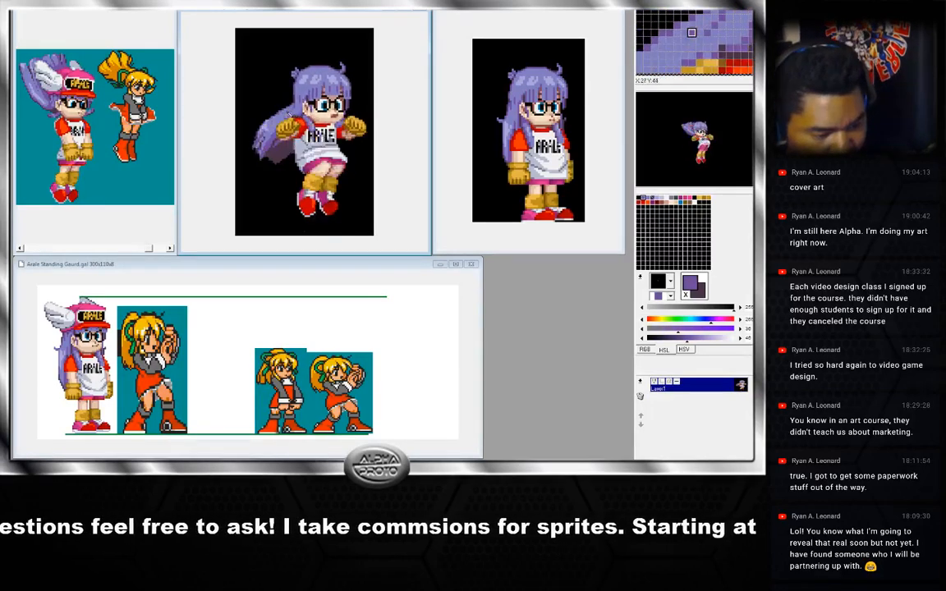
right_click(287, 115)
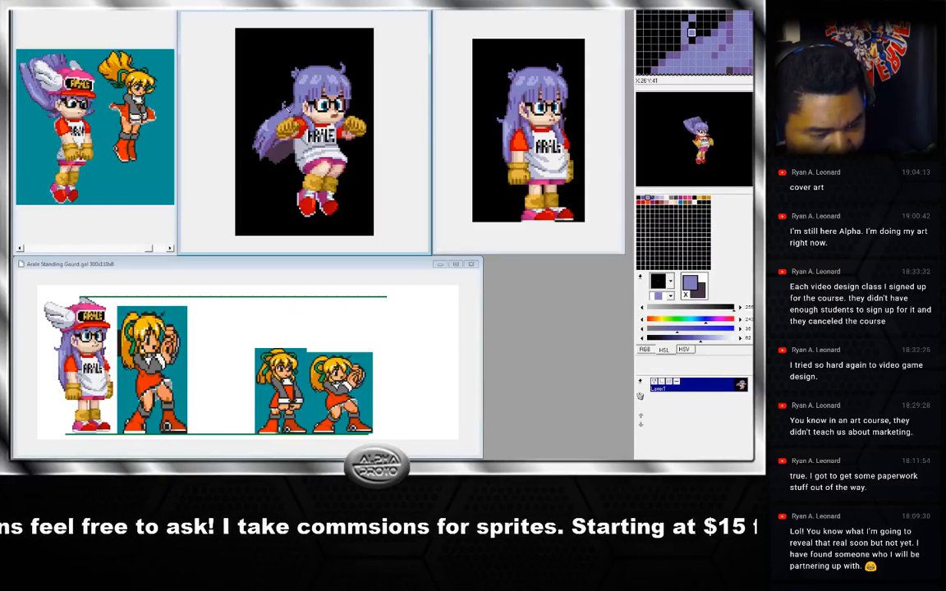
Step to the trailing-hair frame, paste the copied hair piece near the forehead, and shift it slightly down.
key(Right)
key(Right)
key(Right)
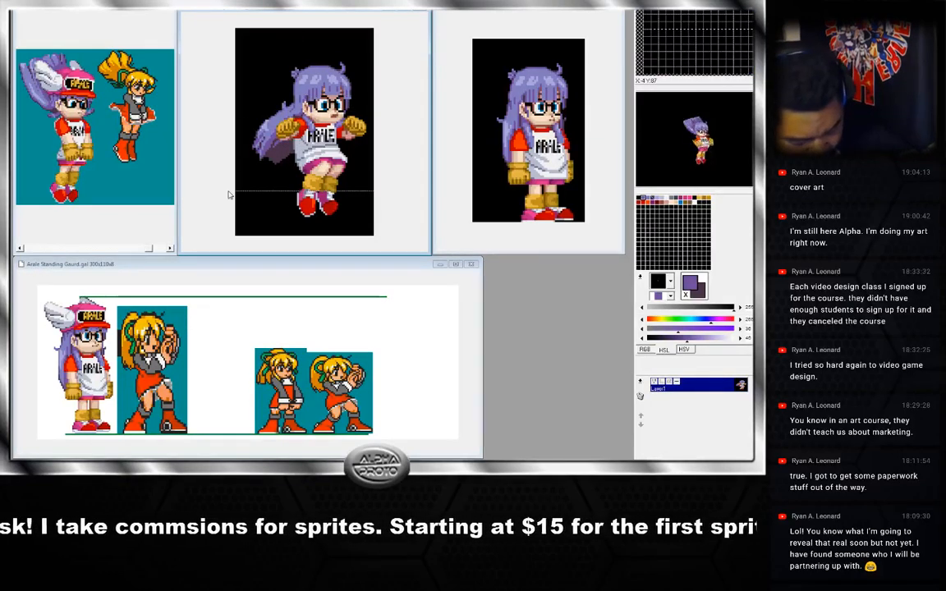
key(Right)
key(ctrl+v)
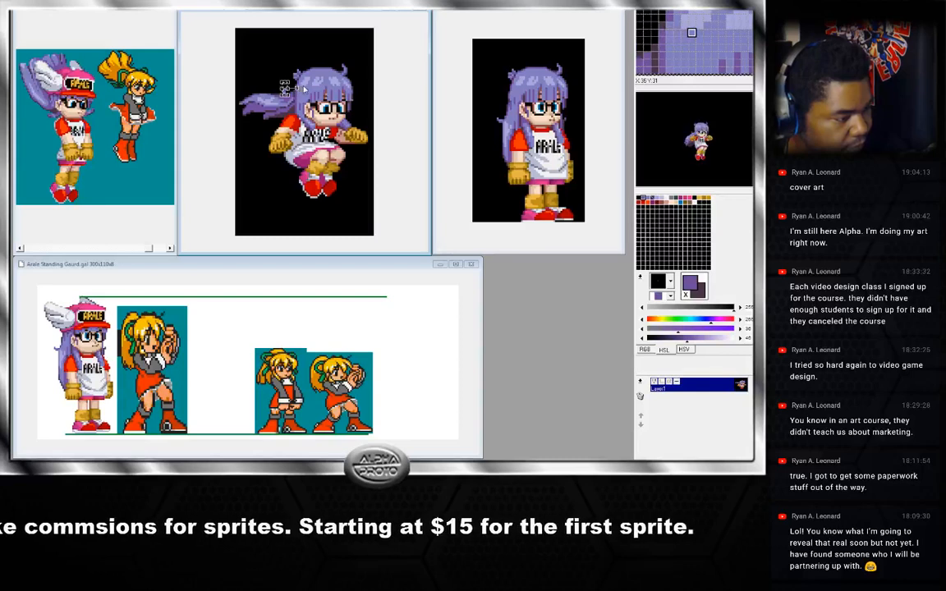
drag(287, 88, 286, 98)
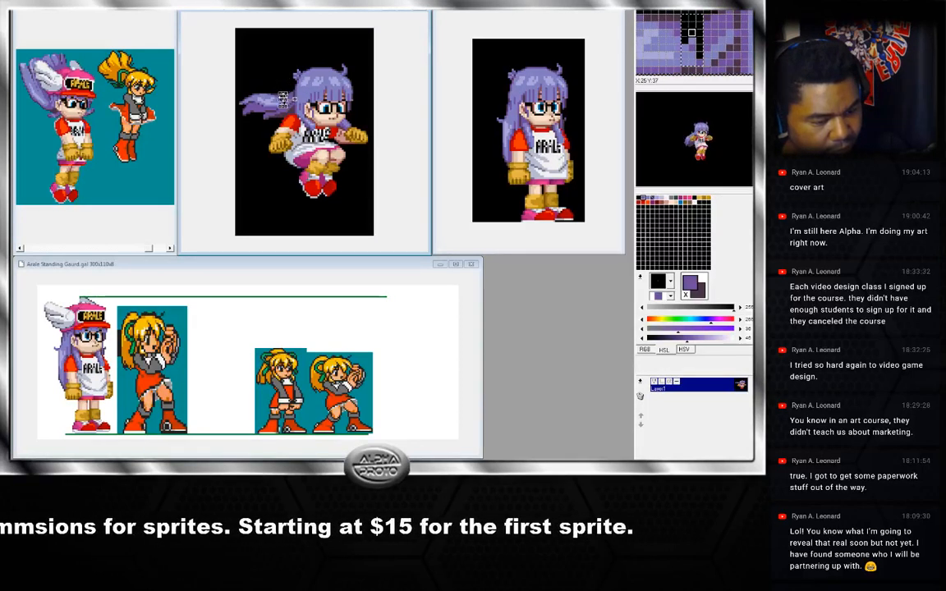
click(292, 69)
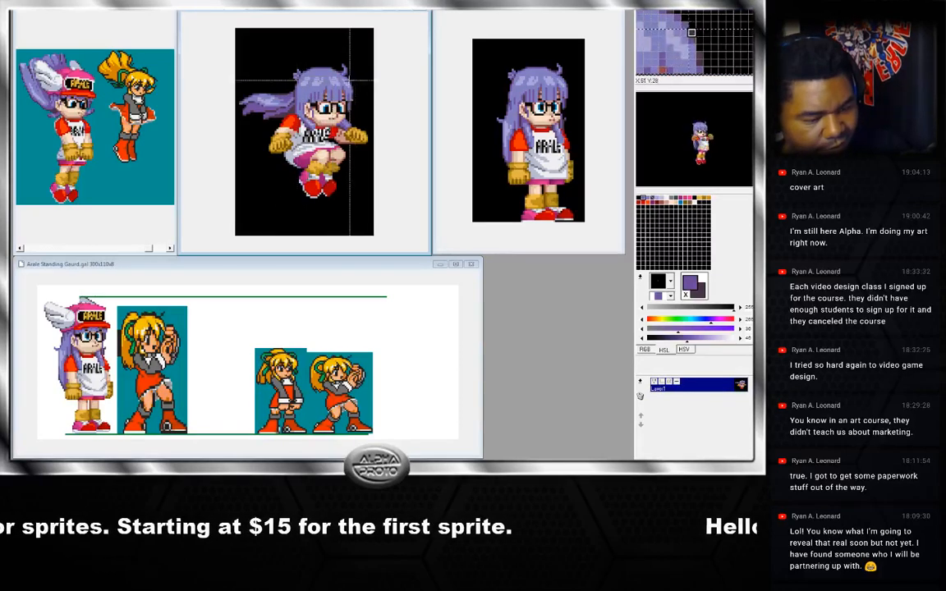
Sample a hair shade near the forehead, then select the whole frame and clear the selection.
key(Left)
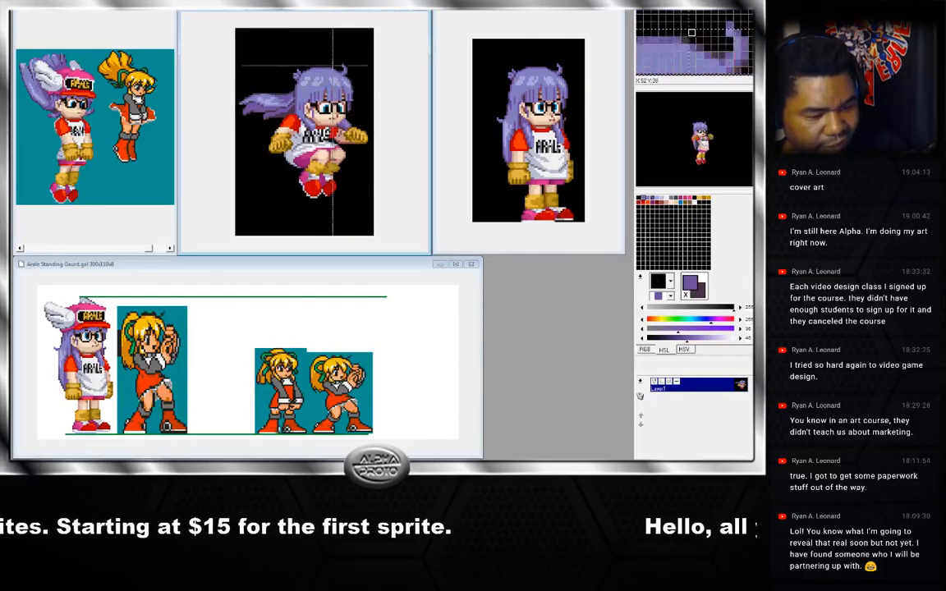
right_click(289, 104)
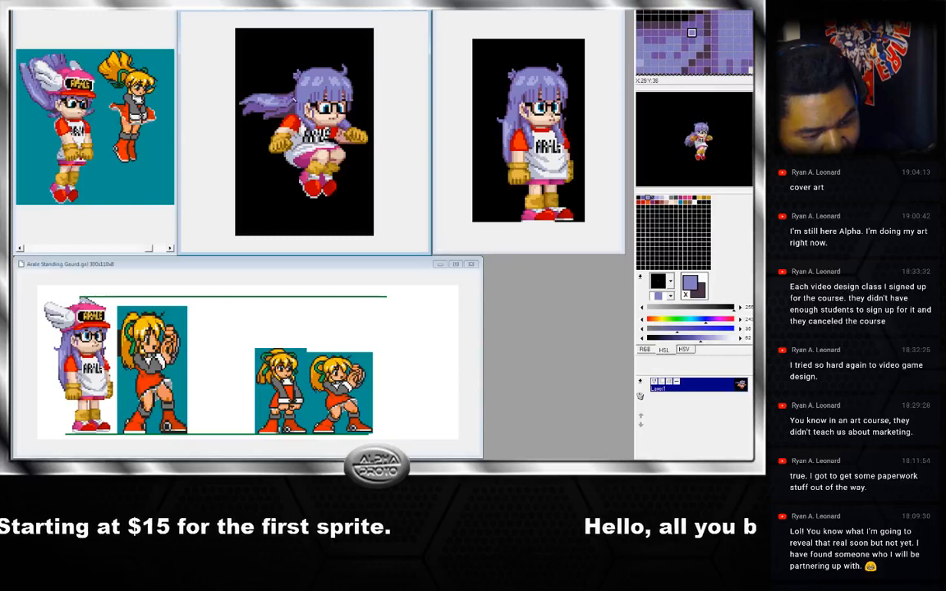
right_click(289, 101)
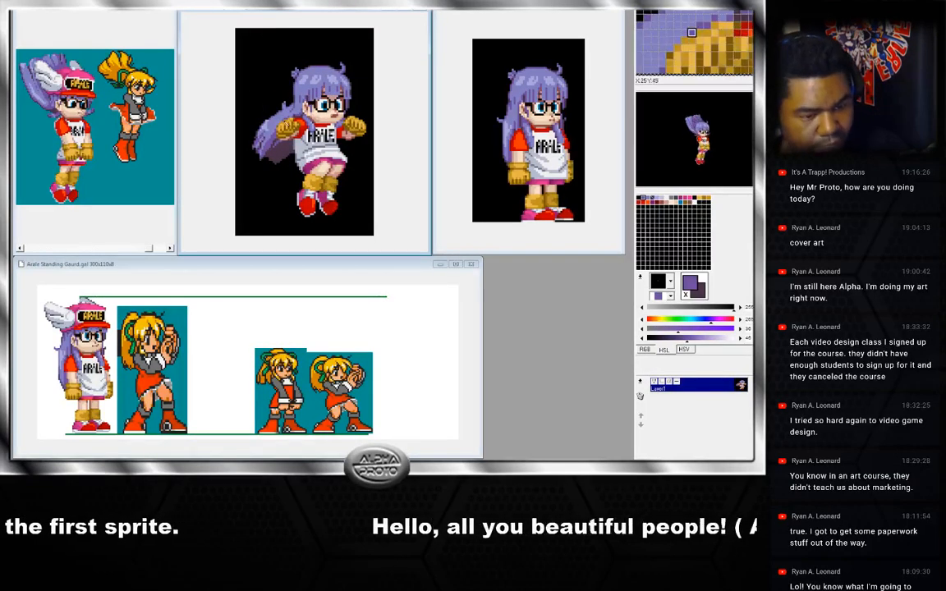
key(ctrl+a)
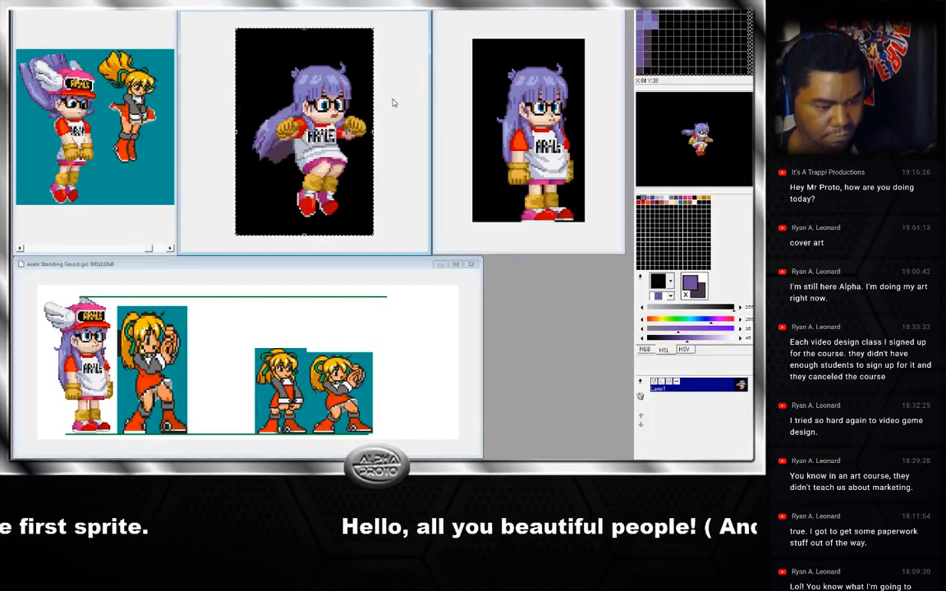
key(ctrl+d)
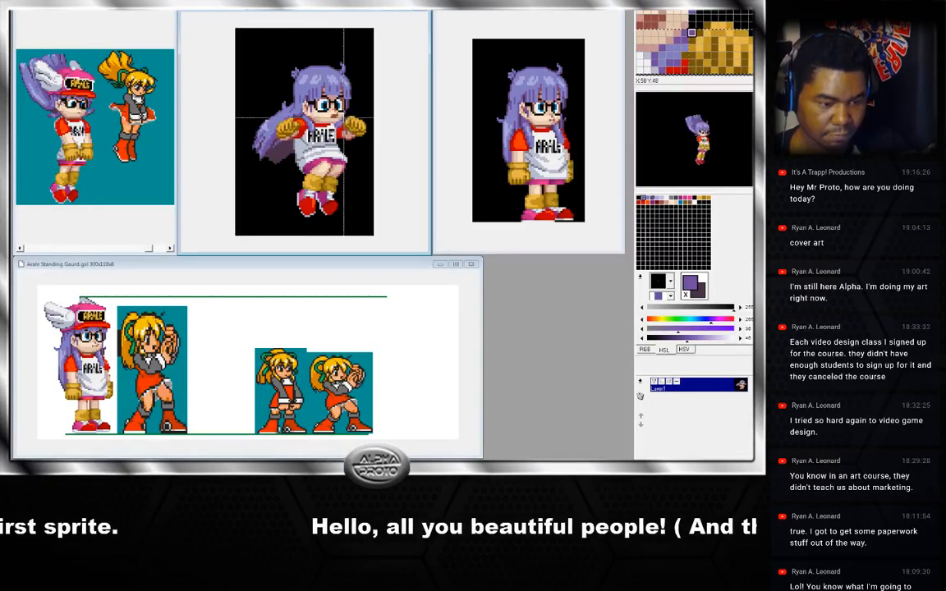
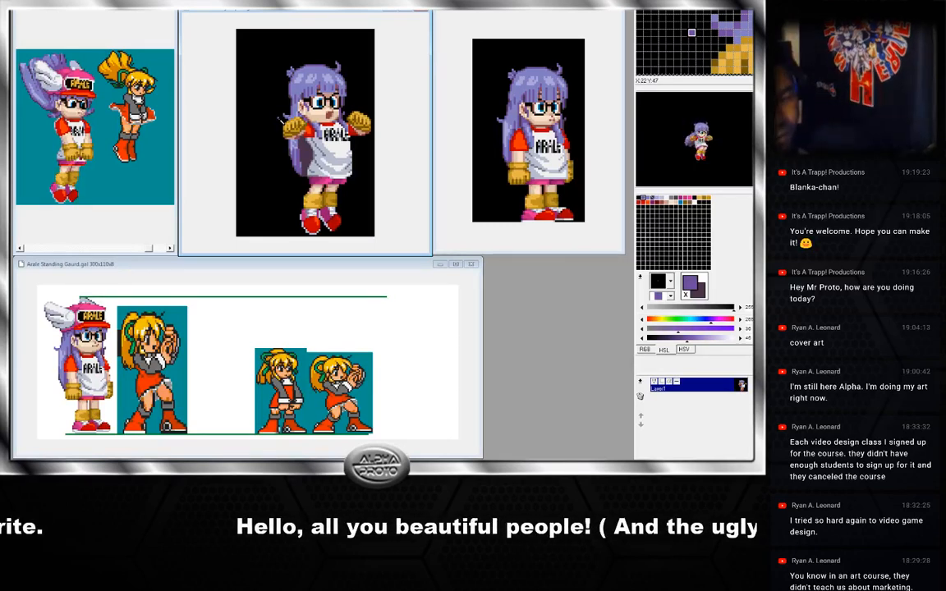
Open the trailing-hair frame and cut away the long trailing hair behind the head.
click(116, 14)
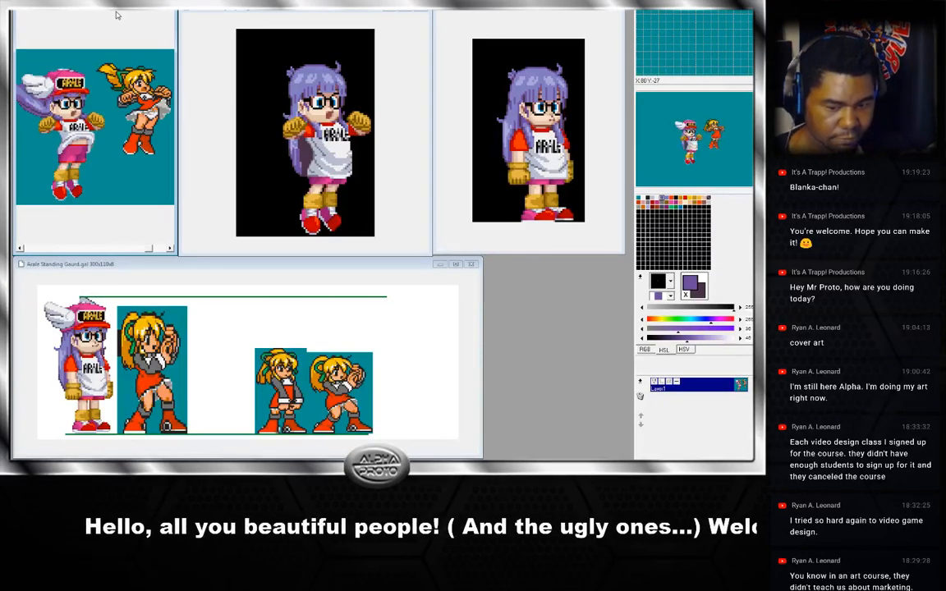
click(411, 107)
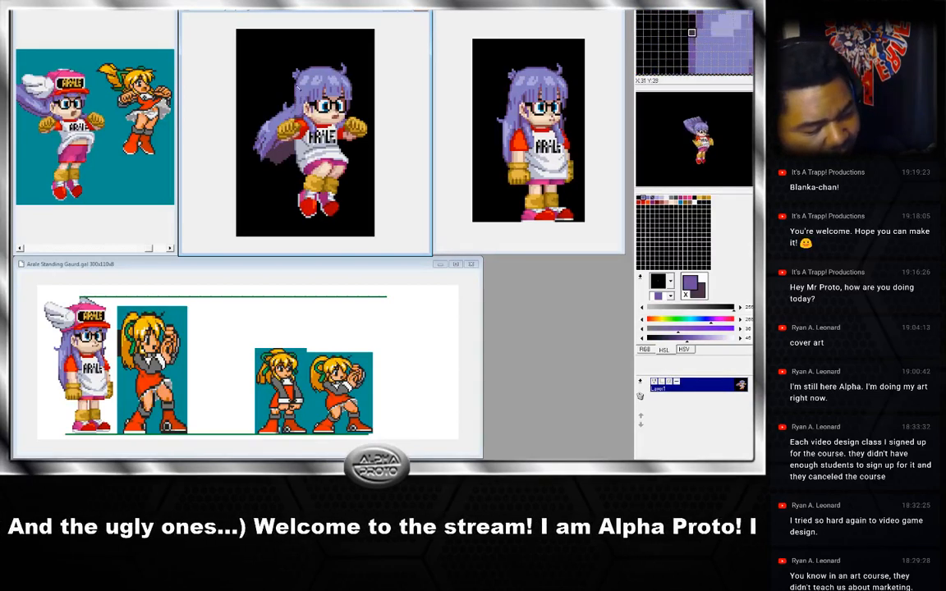
right_click(284, 55)
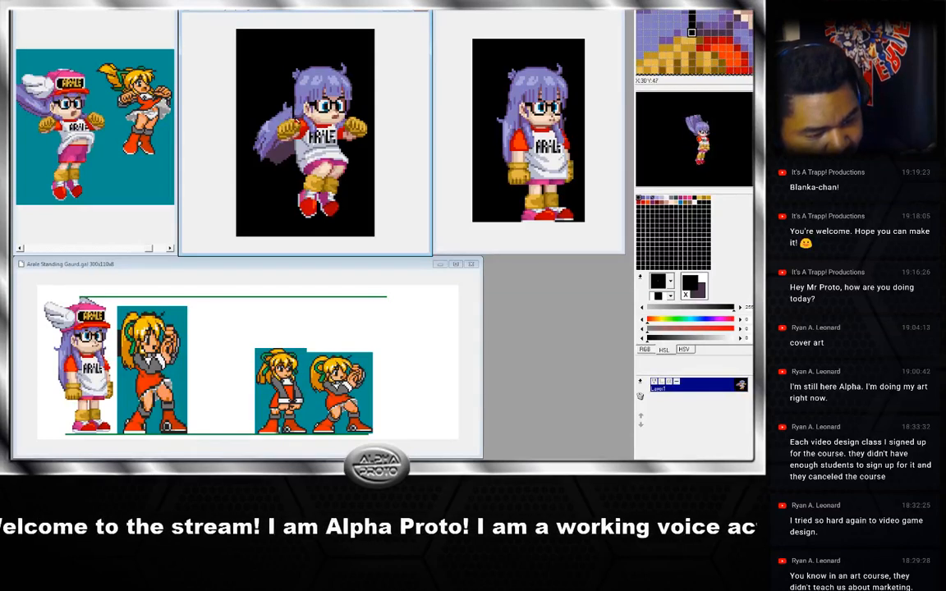
mouse_move(287, 143)
mouse_down()
mouse_move(278, 155)
mouse_move(274, 124)
mouse_up()
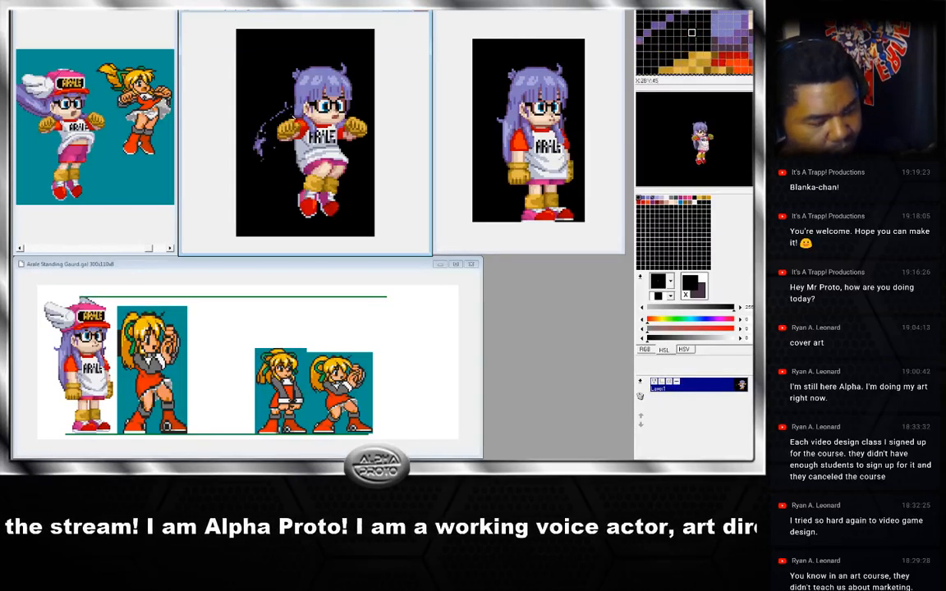
key(x)
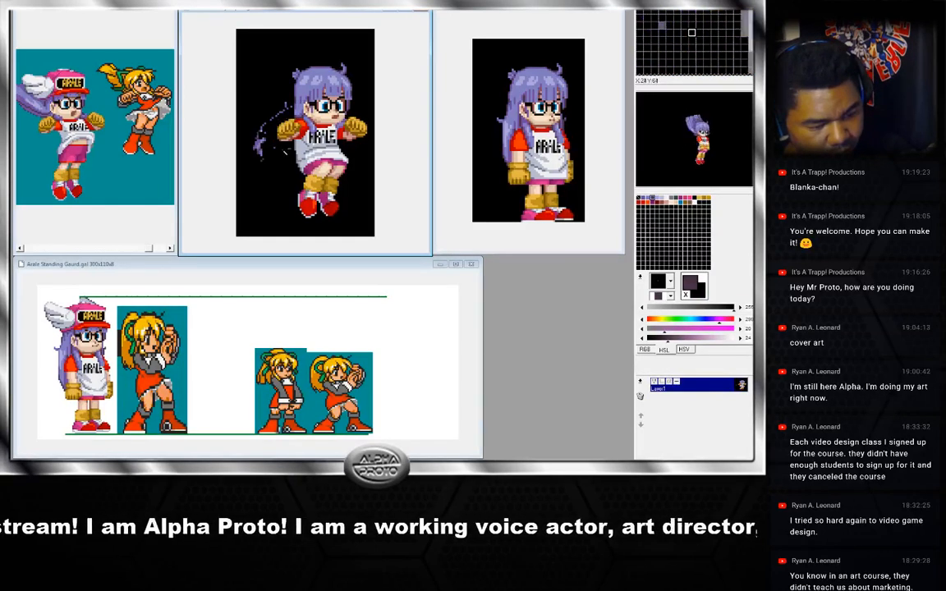
mouse_move(286, 153)
mouse_down()
mouse_move(284, 75)
mouse_move(295, 87)
mouse_up()
key(Delete)
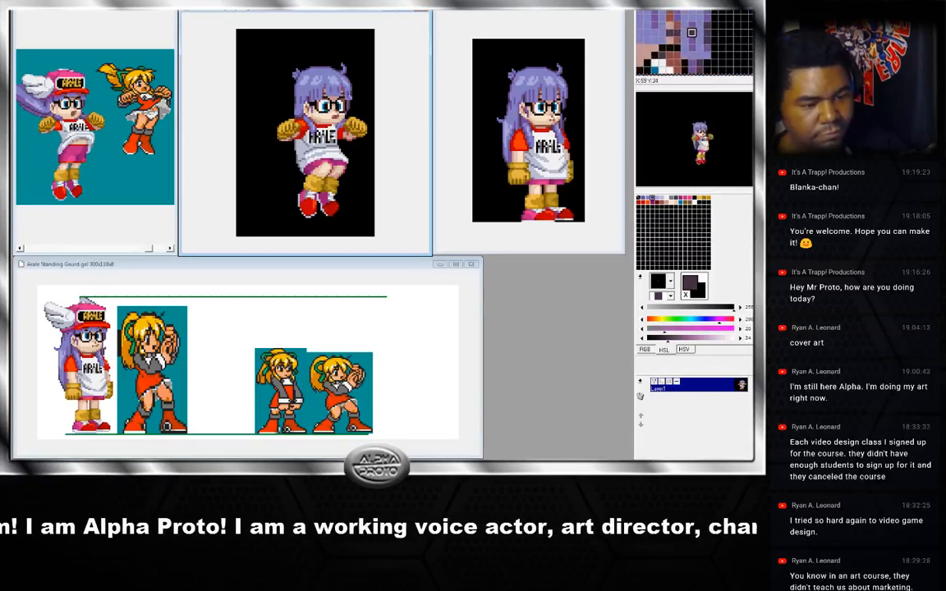
Flip between neighbouring frames and turn on the onion-skin overlay of the previous frame.
key(Left)
key(Right)
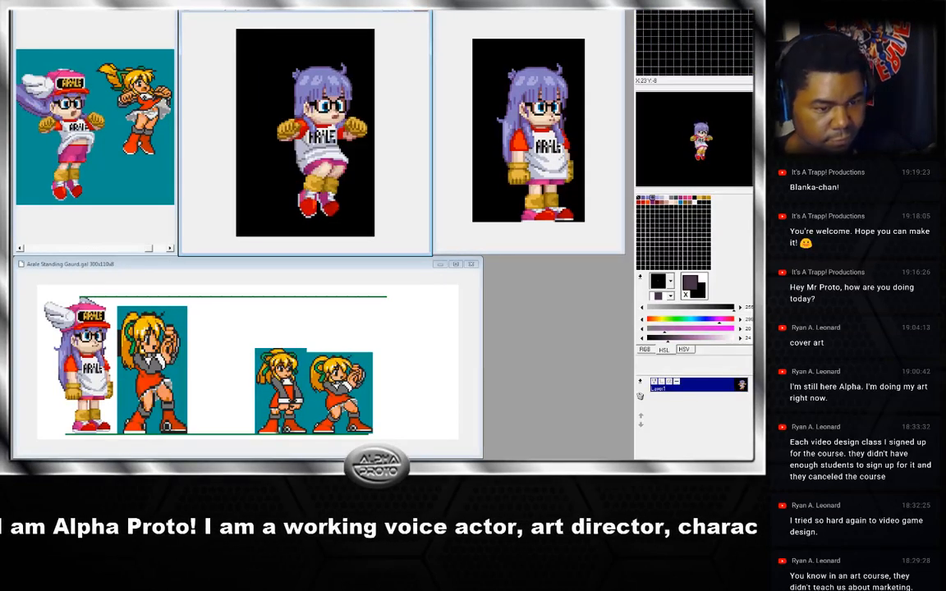
click(284, 3)
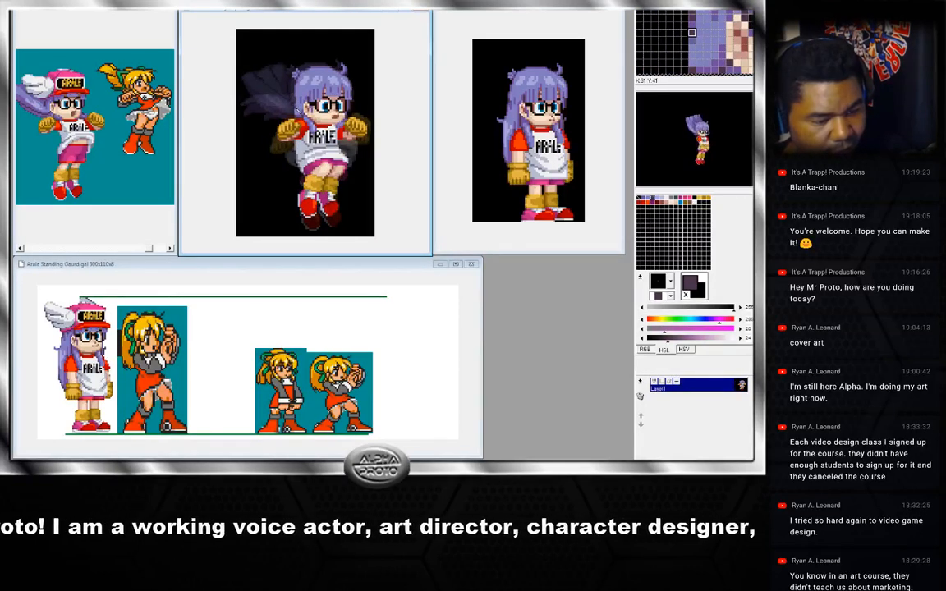
Sample hair shades and flip between the big-hair frame and the current frame to compare them.
right_click(303, 101)
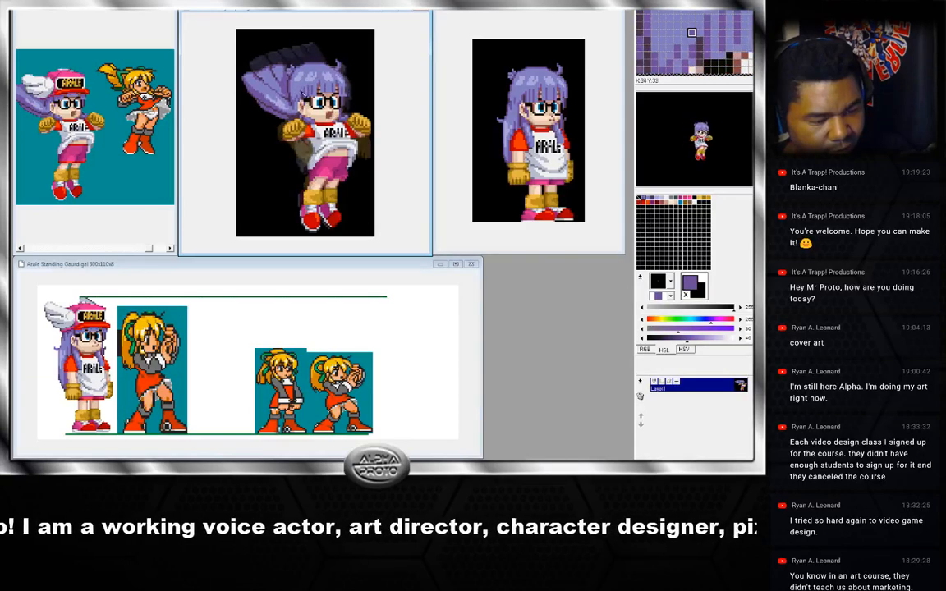
right_click(295, 120)
key(Left)
key(Right)
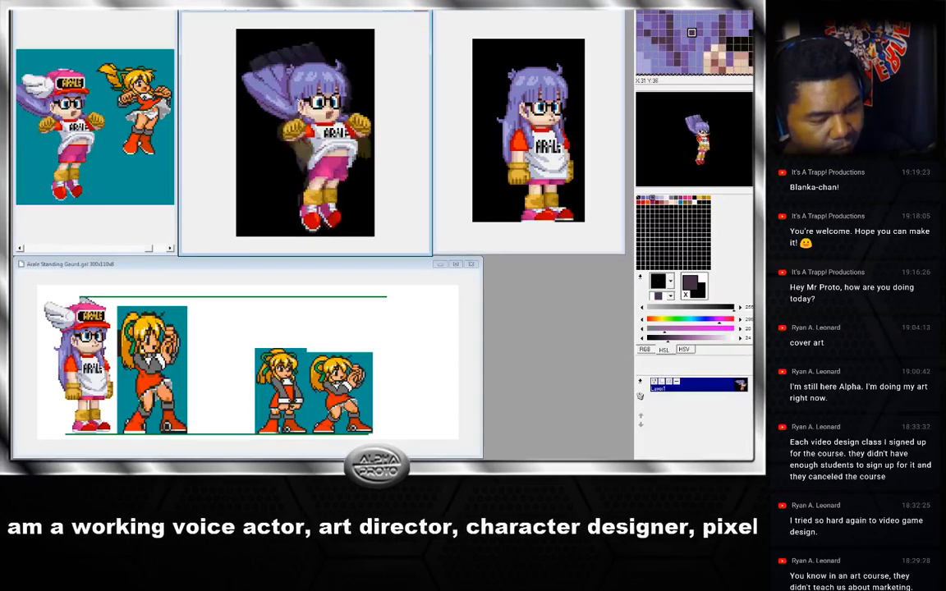
key(Right)
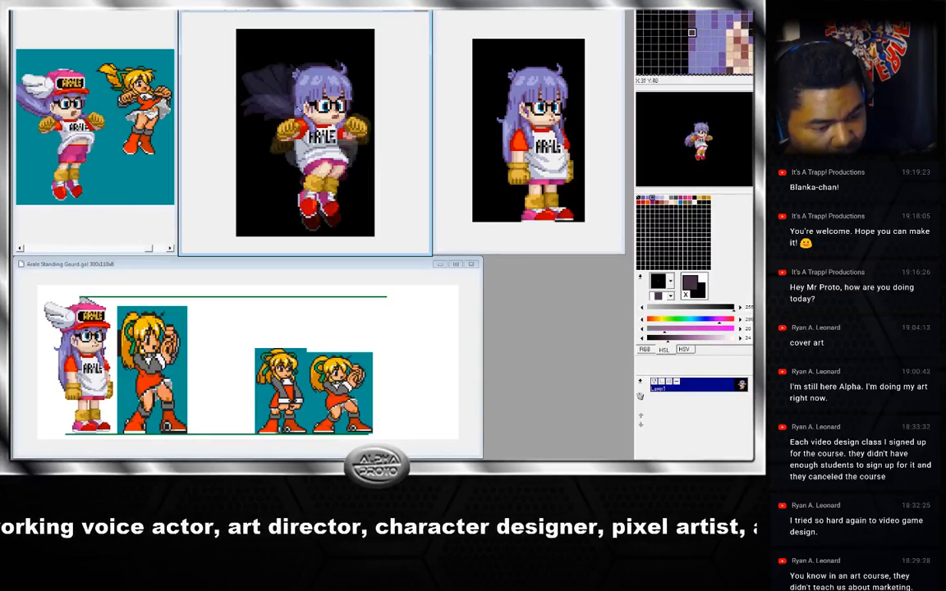
Sample lavender hair shades and redraw the trailing hair flowing behind the head on the current frame.
right_click(296, 75)
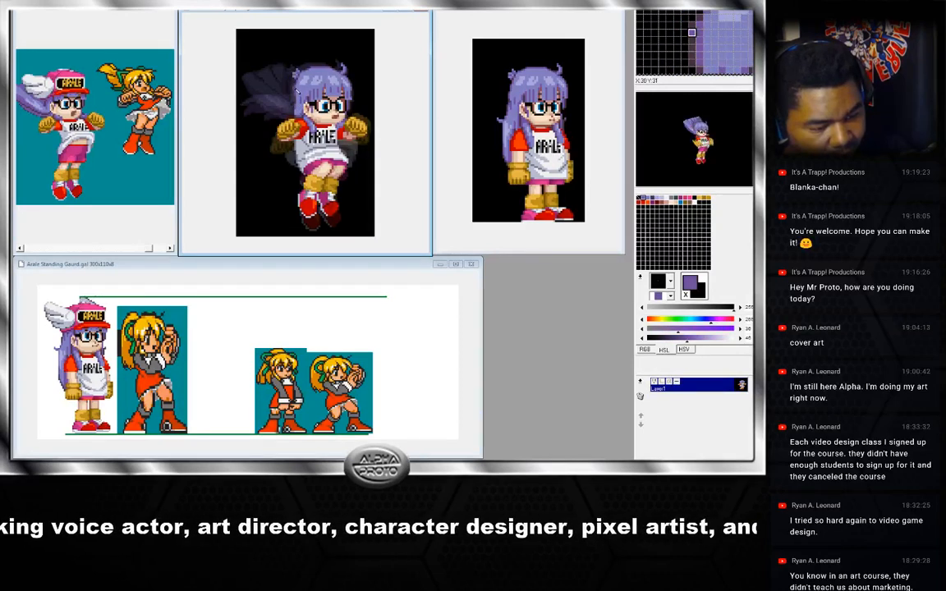
right_click(296, 82)
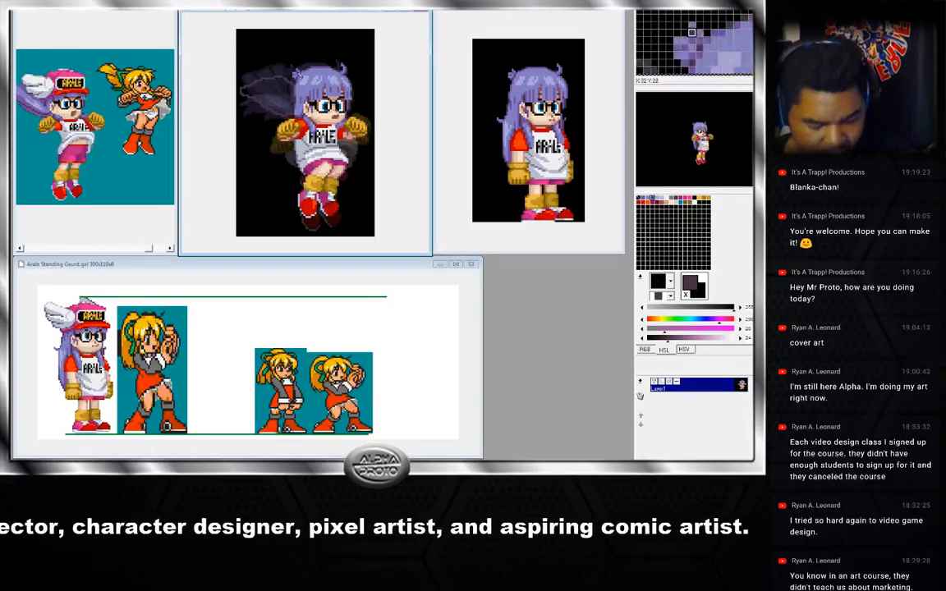
right_click(263, 141)
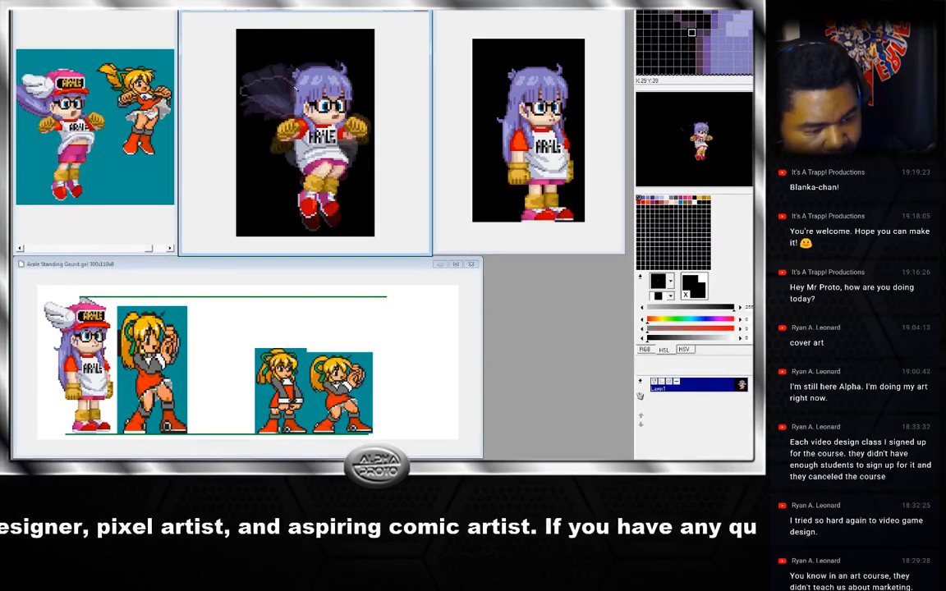
right_click(272, 111)
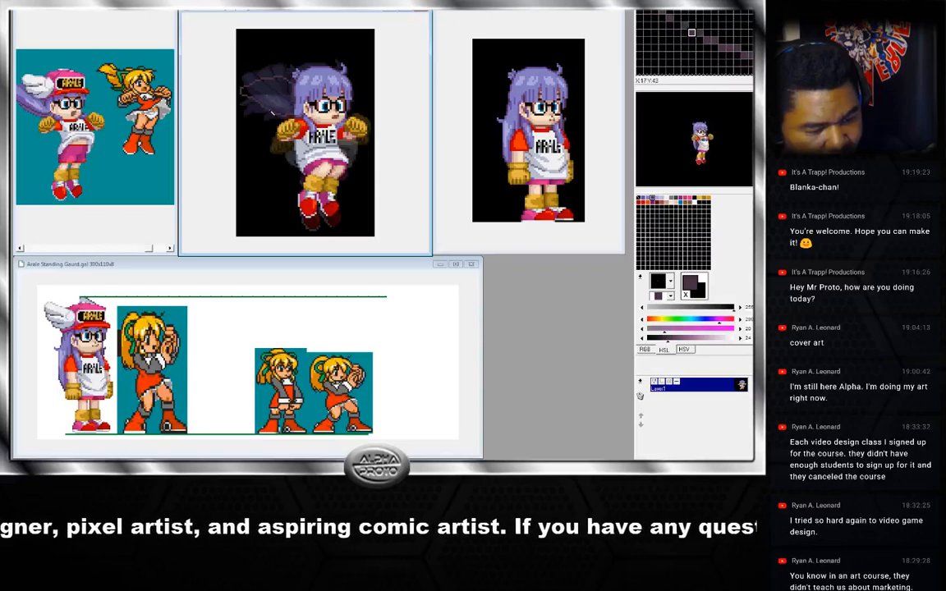
right_click(255, 92)
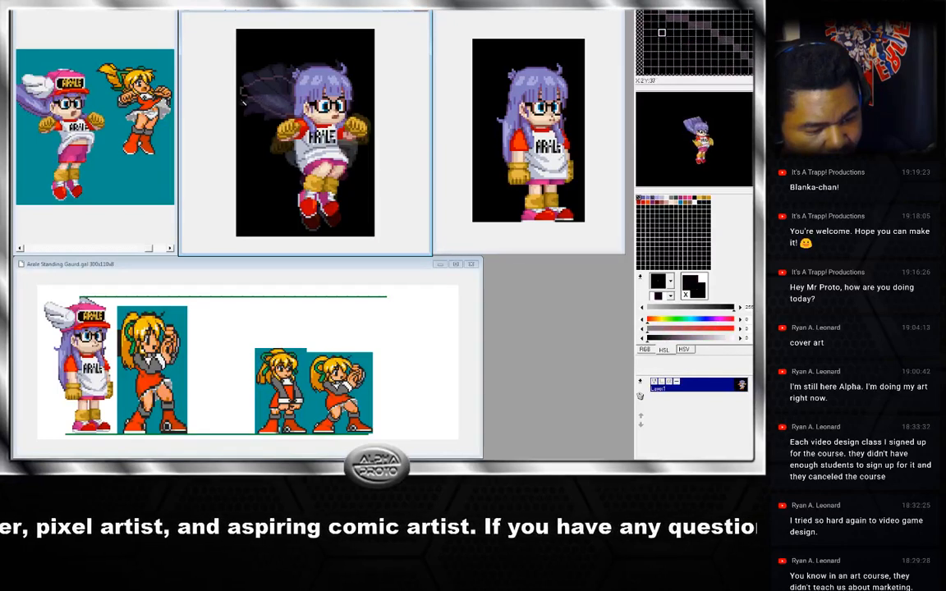
right_click(252, 88)
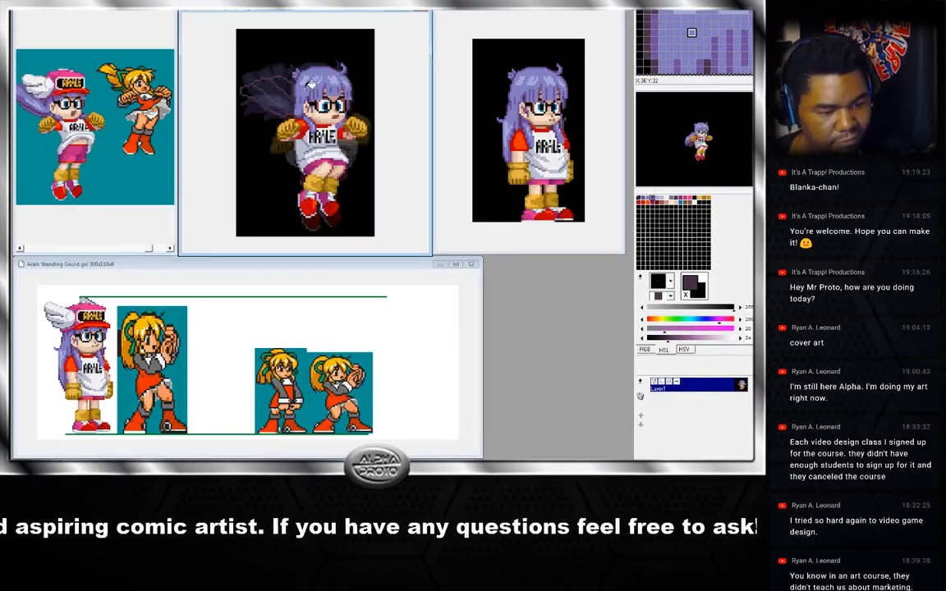
right_click(310, 85)
click(287, 95)
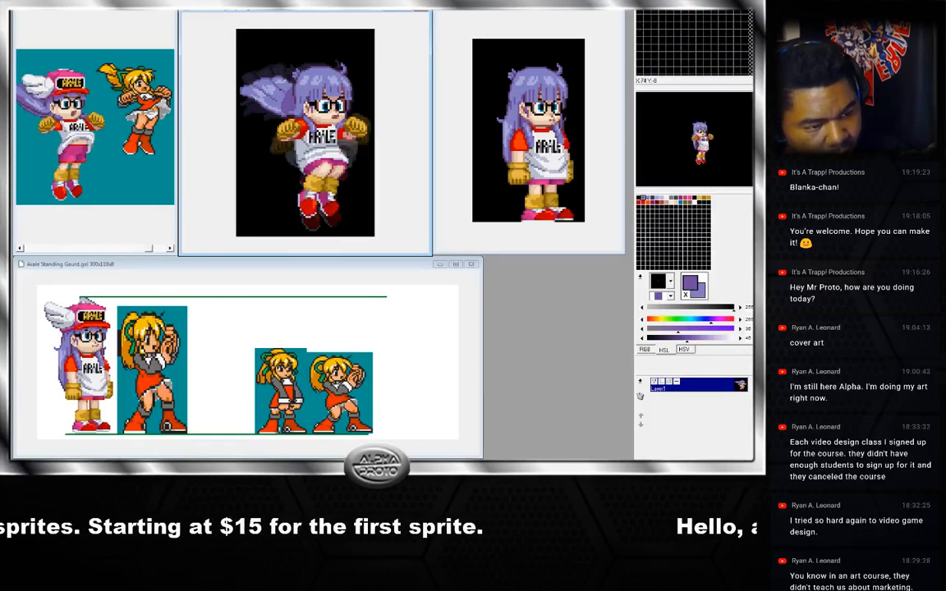
Sample hair shades near the forehead and step through neighbouring frames to the arms-down frame.
right_click(285, 93)
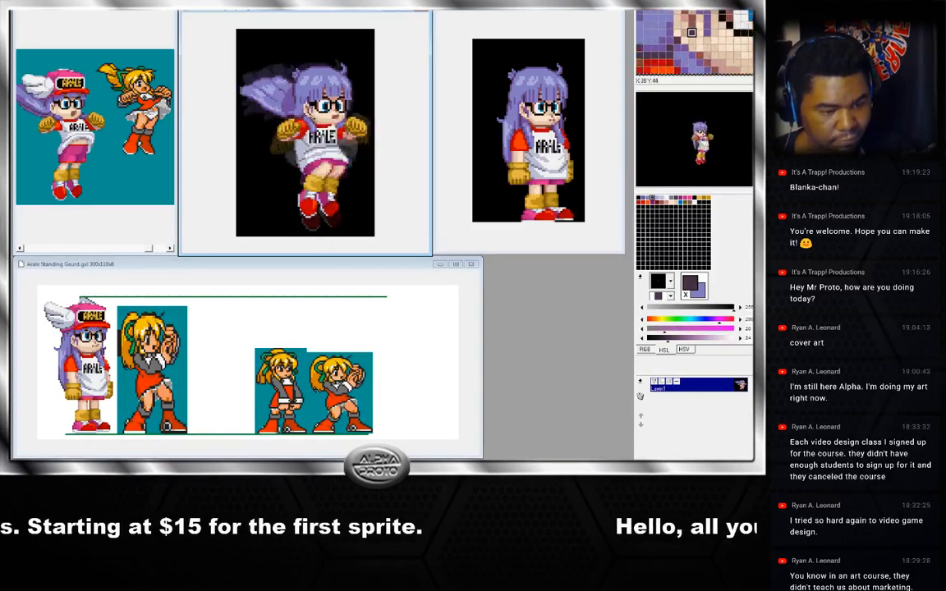
right_click(290, 94)
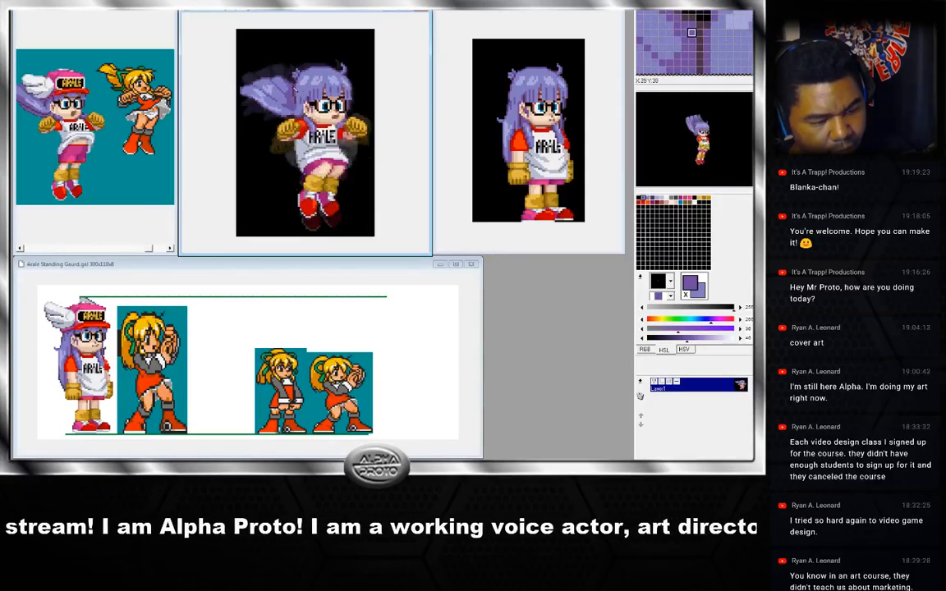
key(Left)
key(Right)
right_click(276, 84)
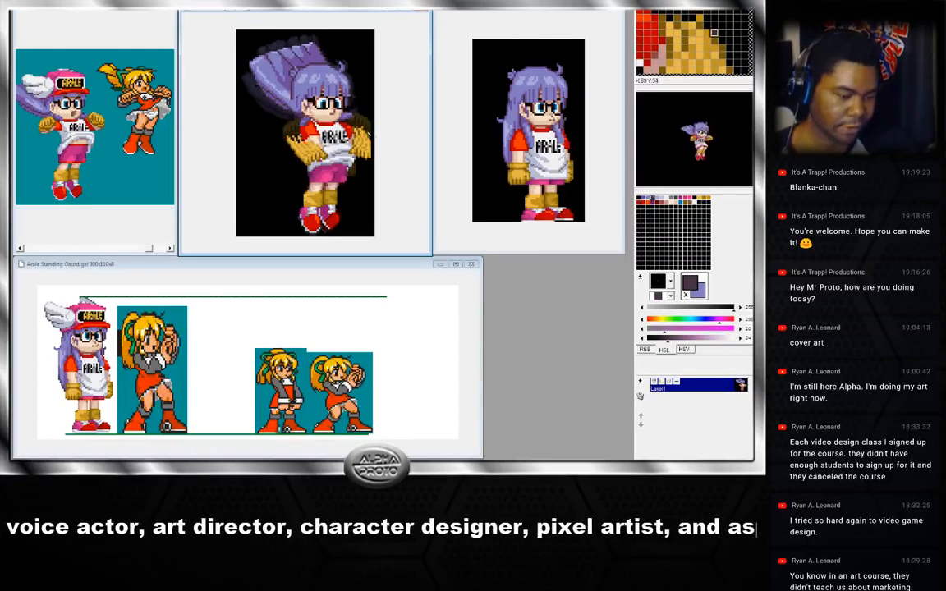
key(Right)
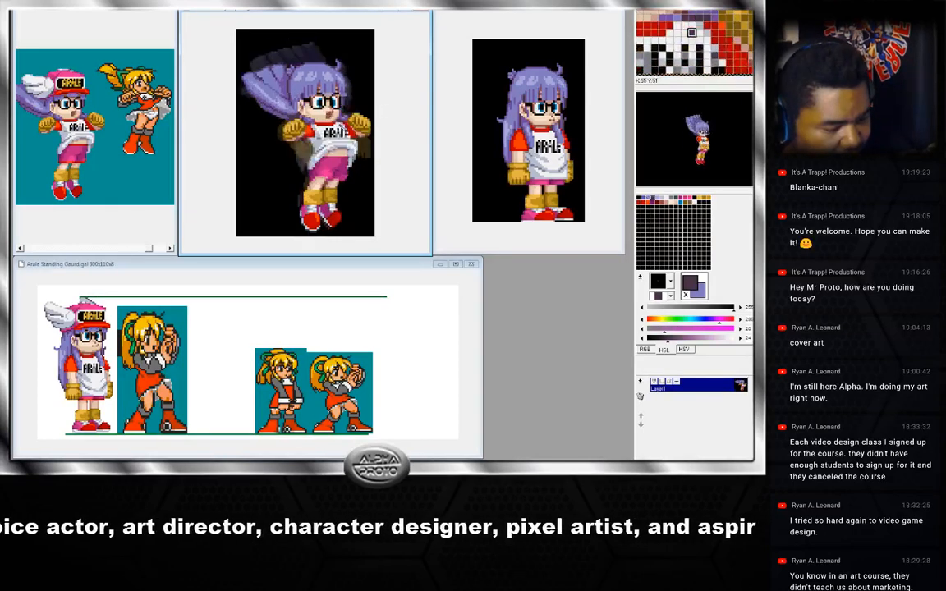
key(Left)
key(Left)
key(Right)
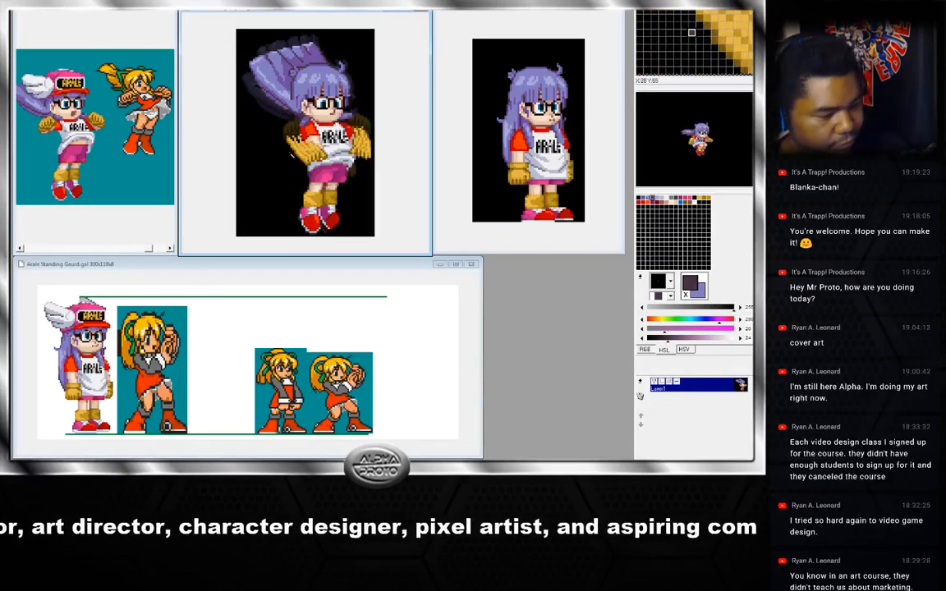
Sample gold and skin shades around the hands and arm pieces of the arms-down frame.
right_click(297, 138)
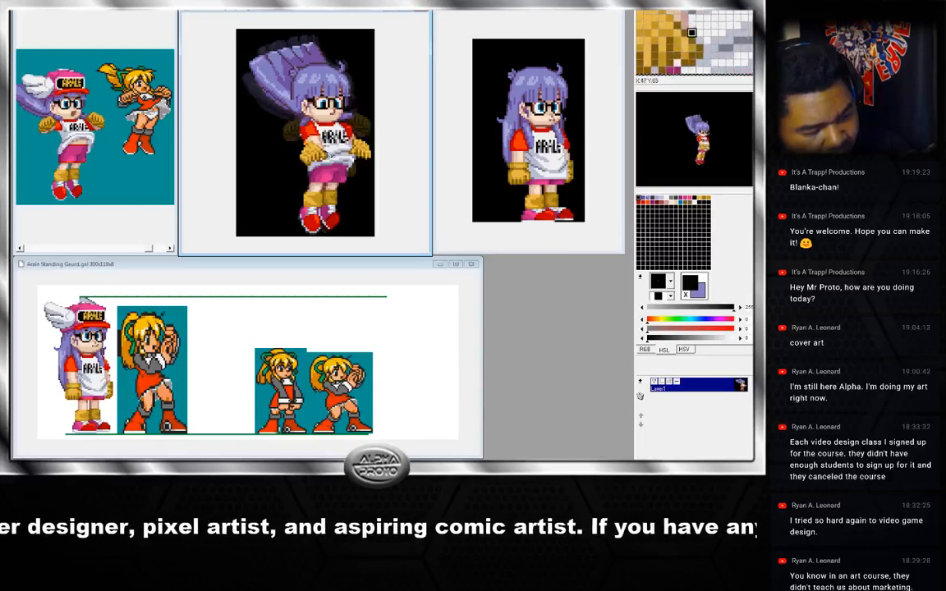
right_click(305, 155)
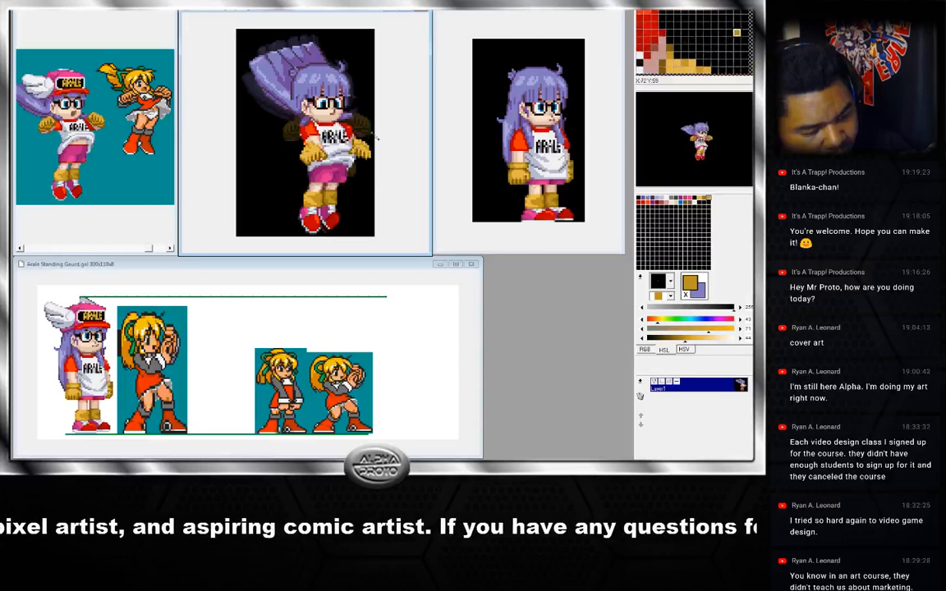
right_click(355, 144)
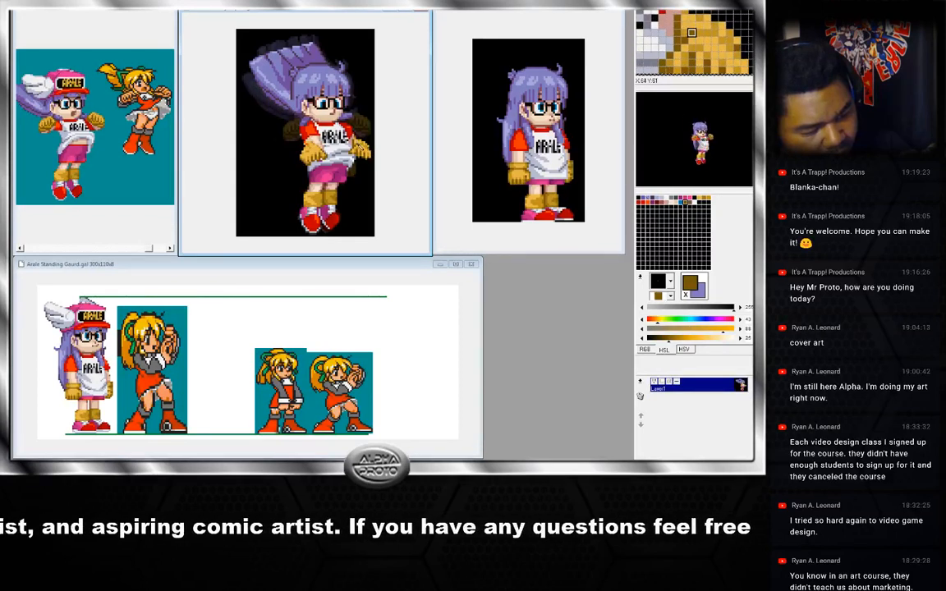
right_click(354, 140)
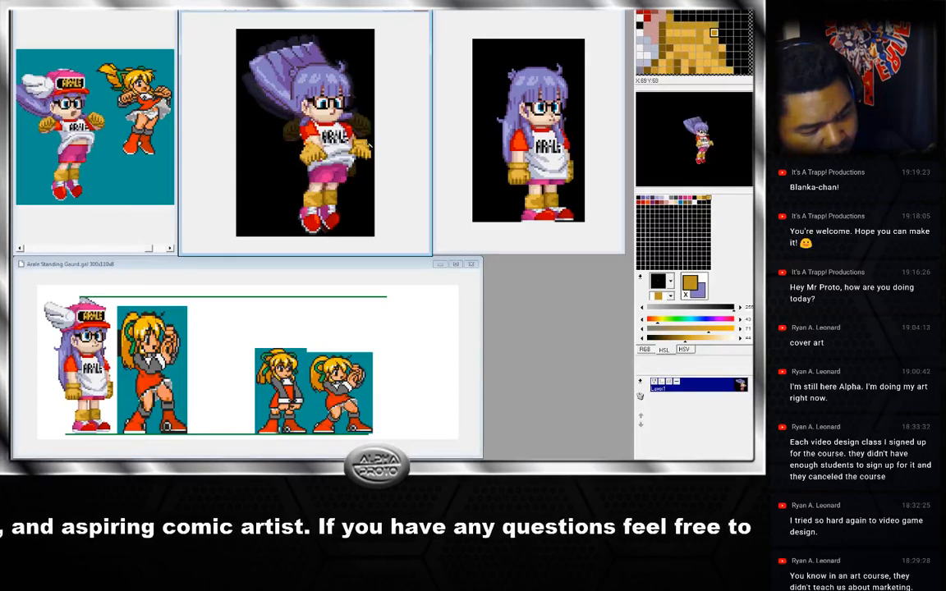
right_click(370, 146)
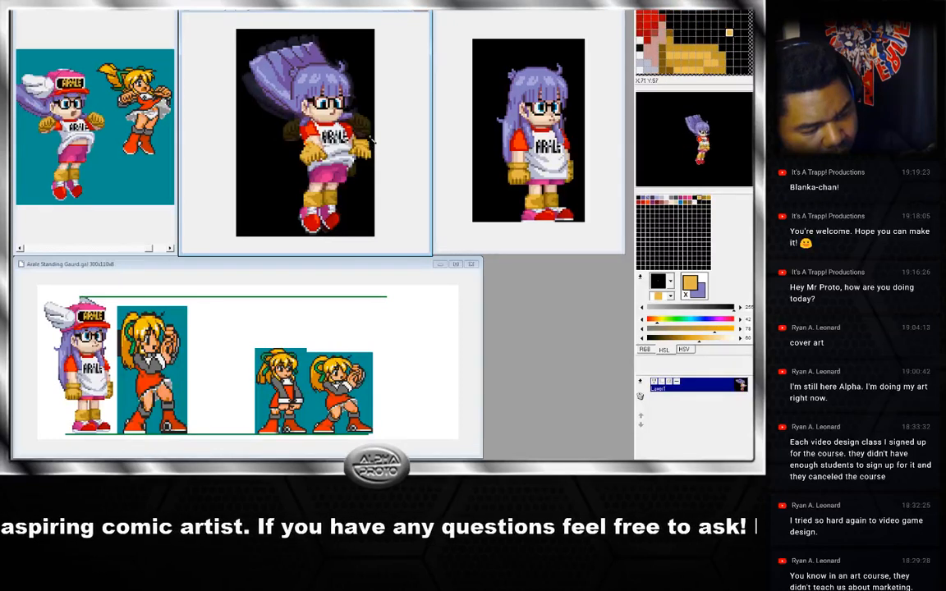
right_click(370, 144)
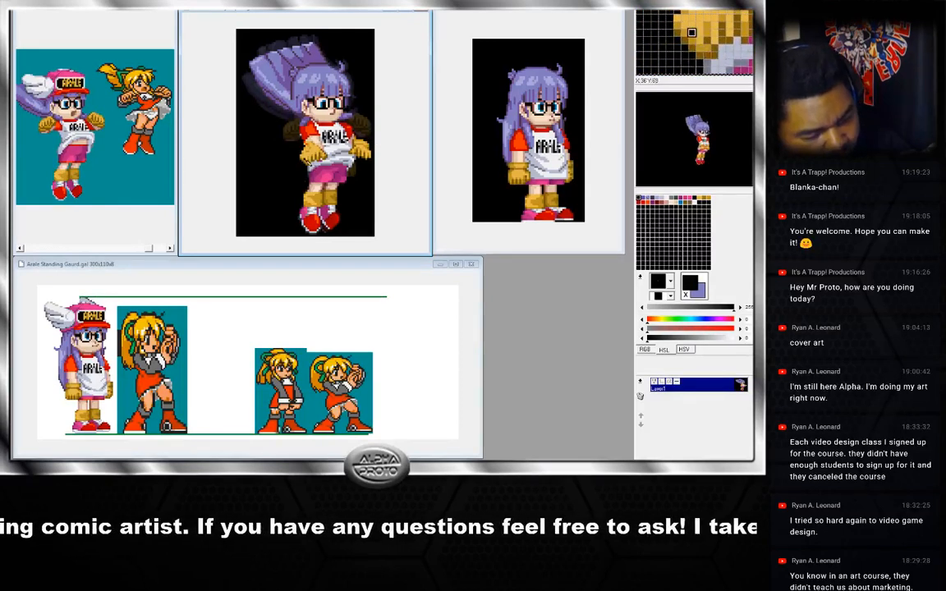
right_click(301, 165)
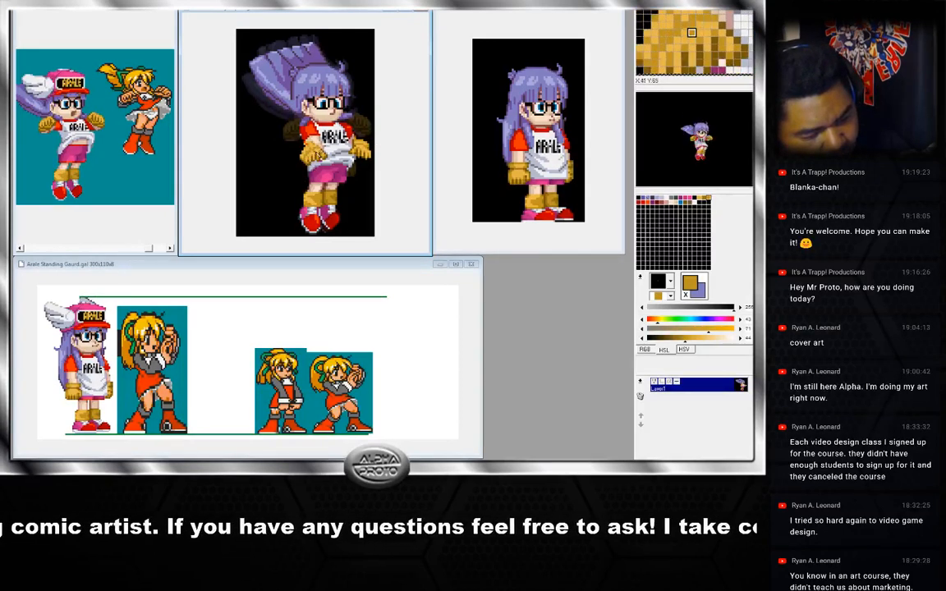
right_click(318, 156)
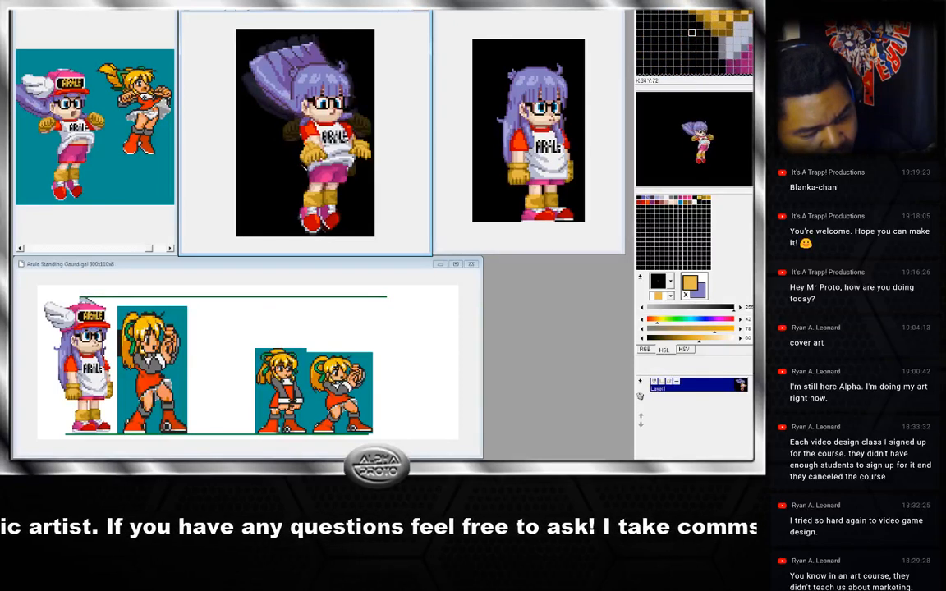
right_click(274, 147)
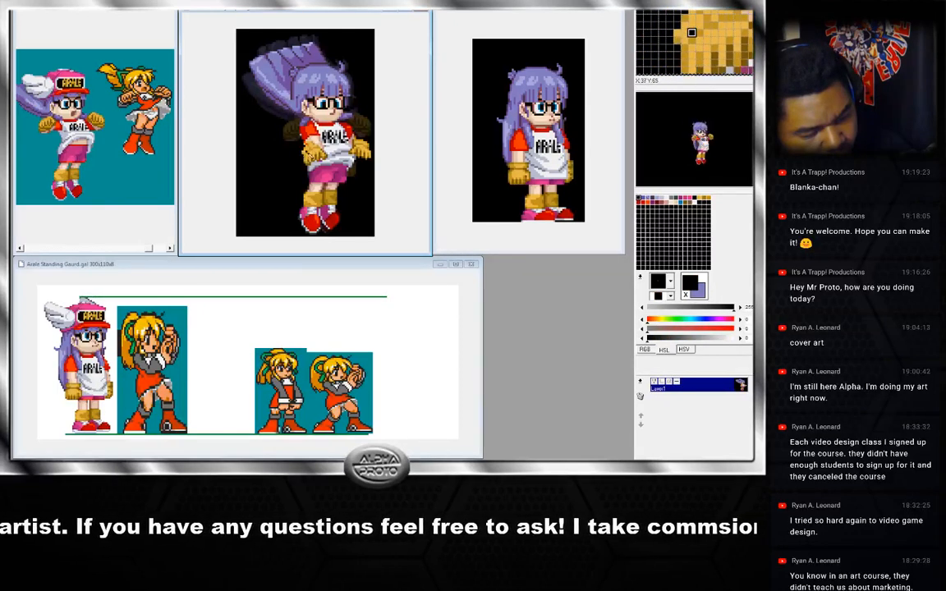
right_click(283, 138)
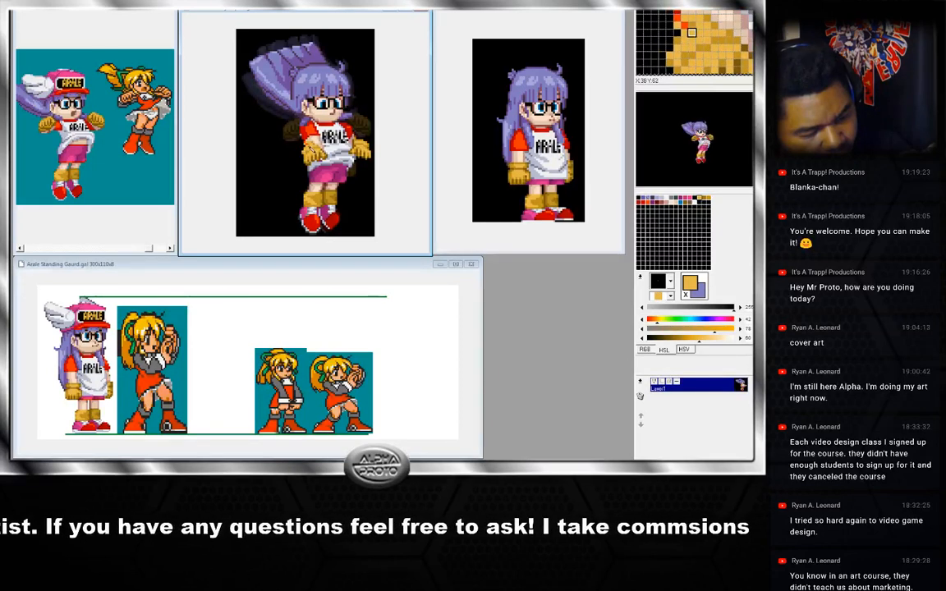
right_click(287, 139)
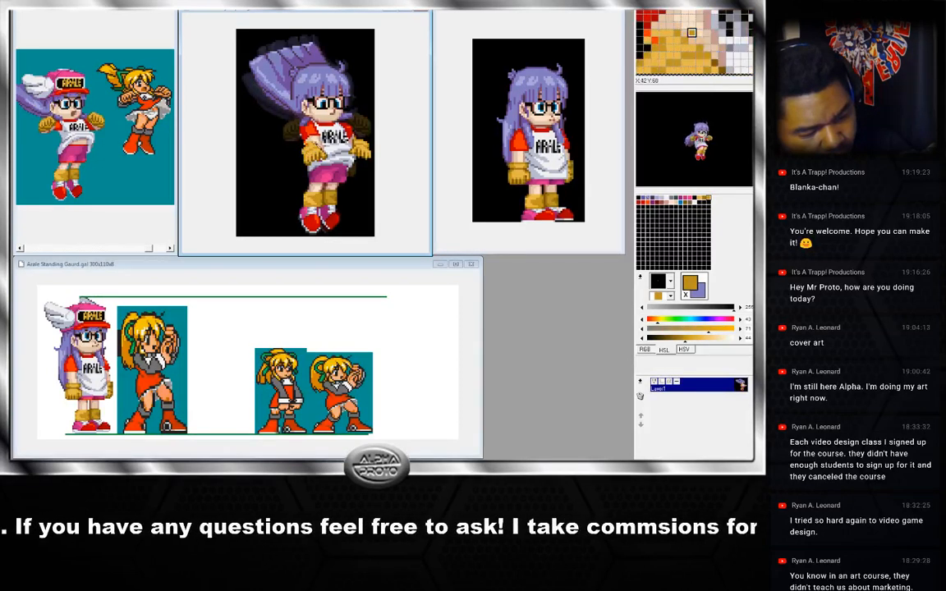
right_click(307, 142)
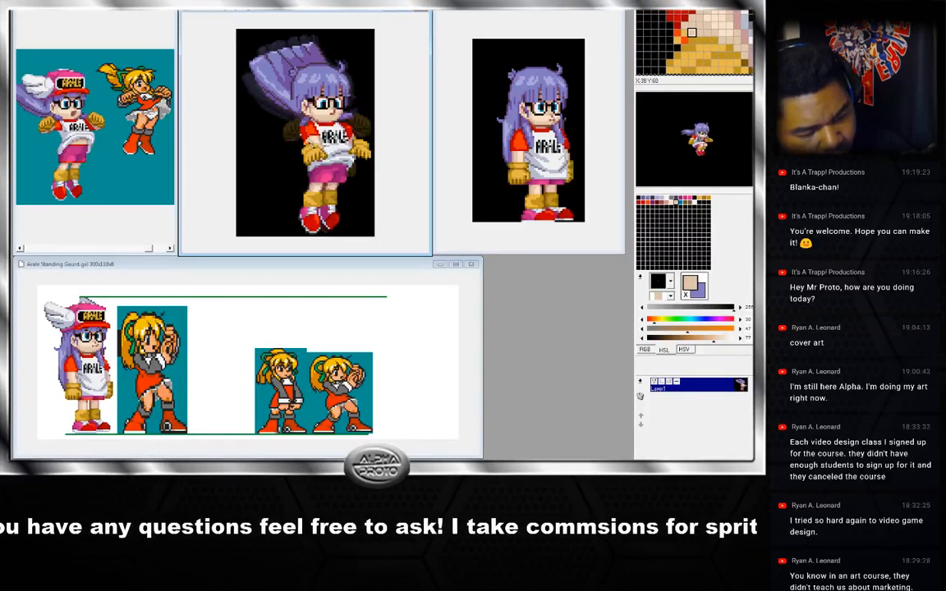
Sample lavender hair shades on the head and flip between neighbouring jump frames to compare the hair.
right_click(308, 151)
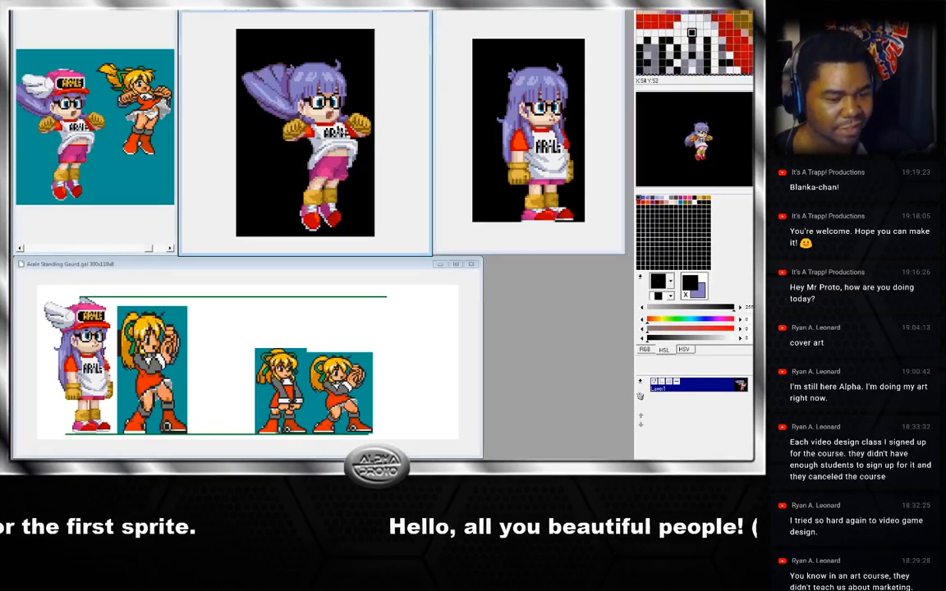
right_click(295, 114)
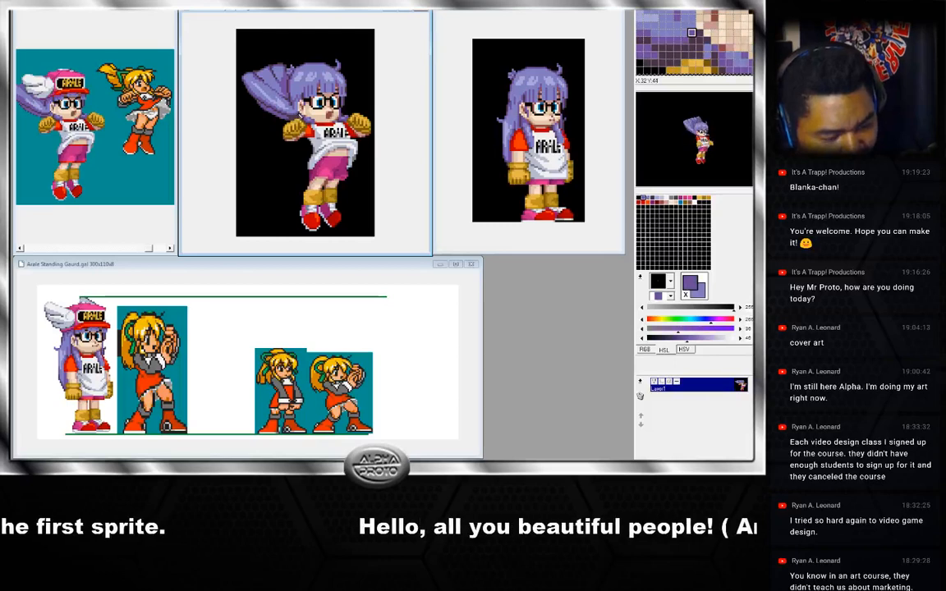
right_click(305, 118)
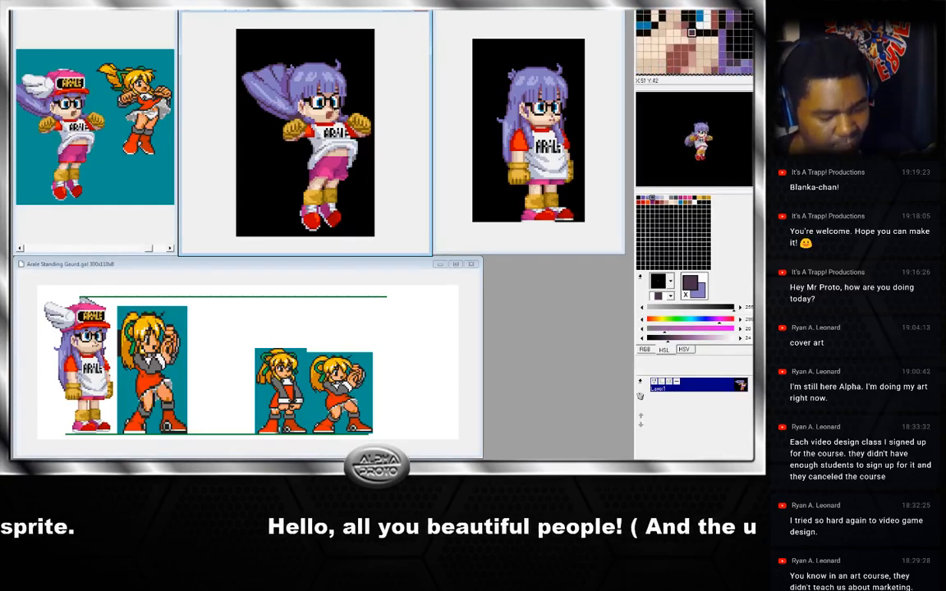
key(Left)
key(Right)
key(Right)
key(Left)
key(Right)
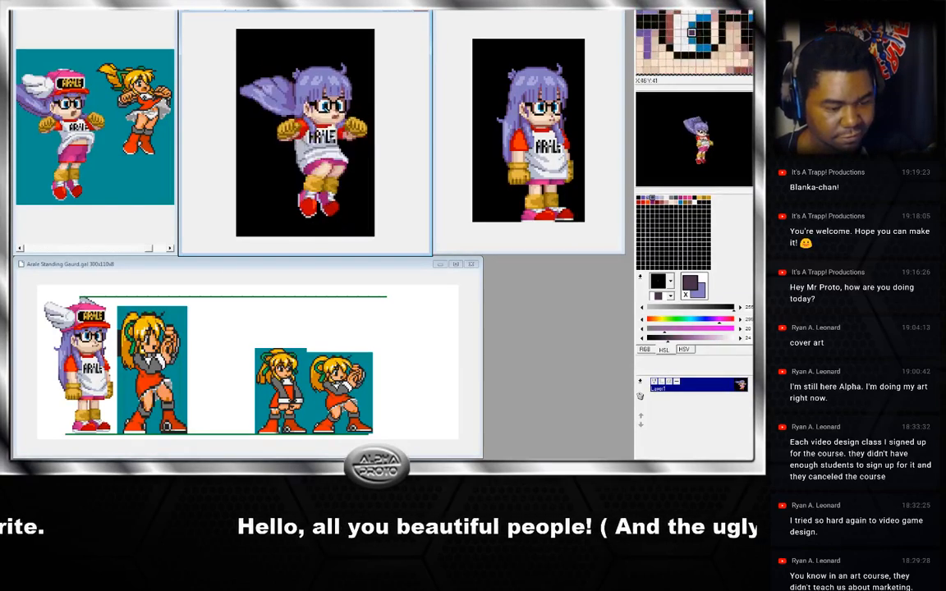
key(Left)
key(Right)
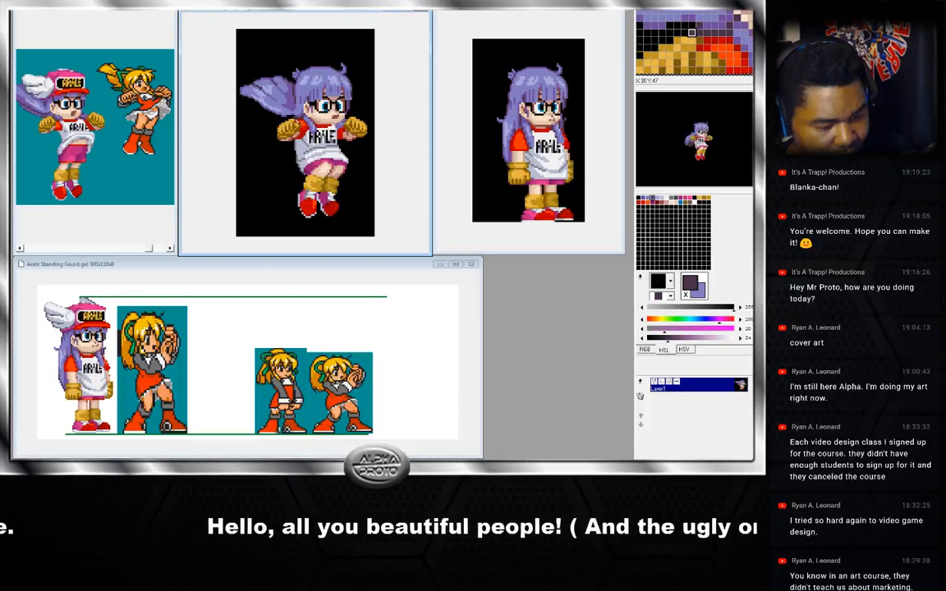
Sample more hair shades around the head and step back through the frames to the arms-down frame.
right_click(297, 121)
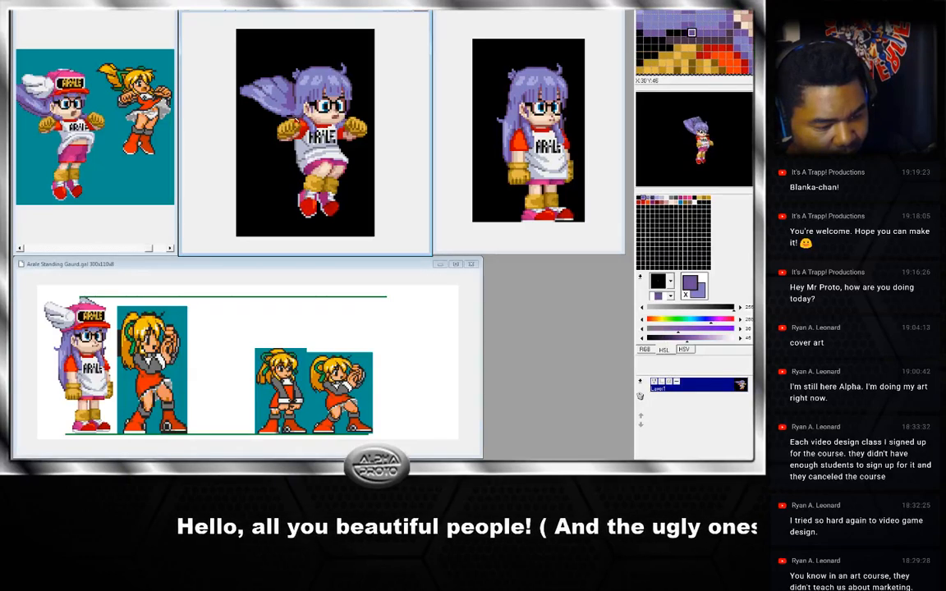
right_click(298, 122)
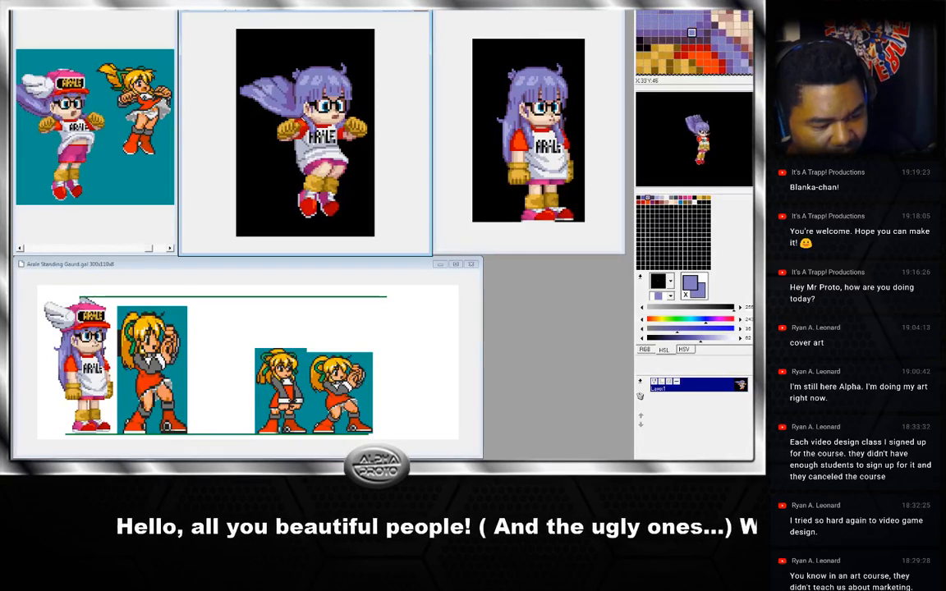
right_click(304, 122)
key(Left)
key(Right)
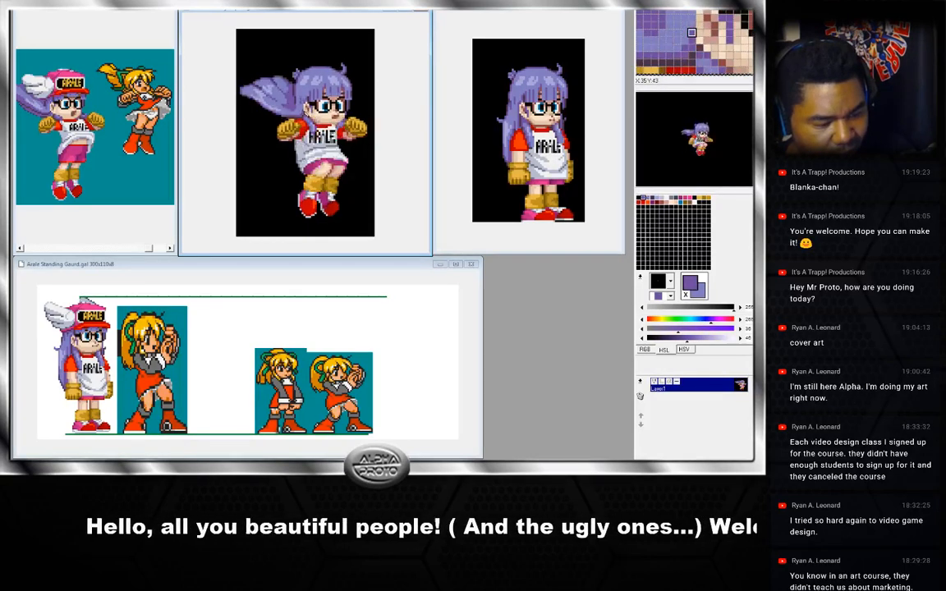
key(Left)
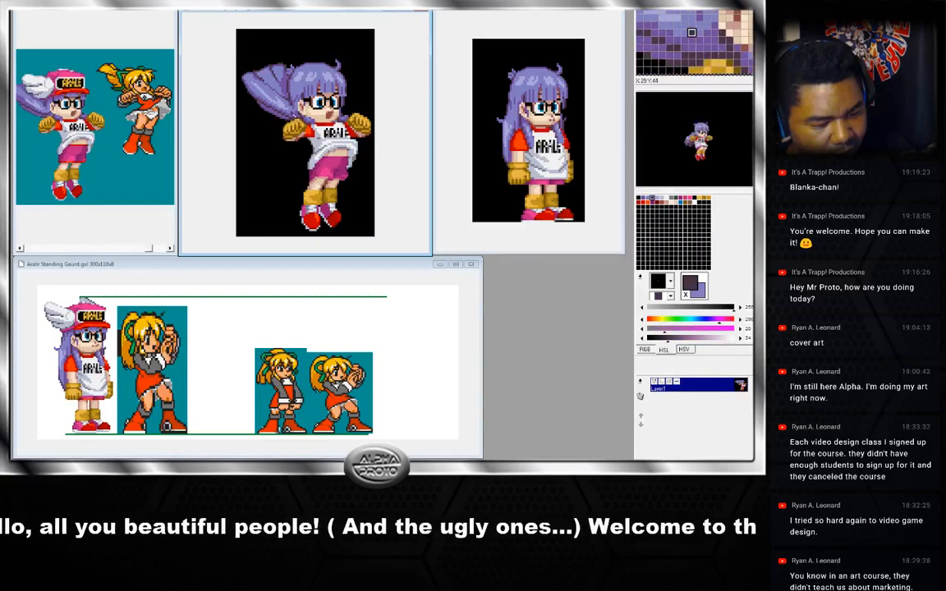
key(Right)
right_click(300, 117)
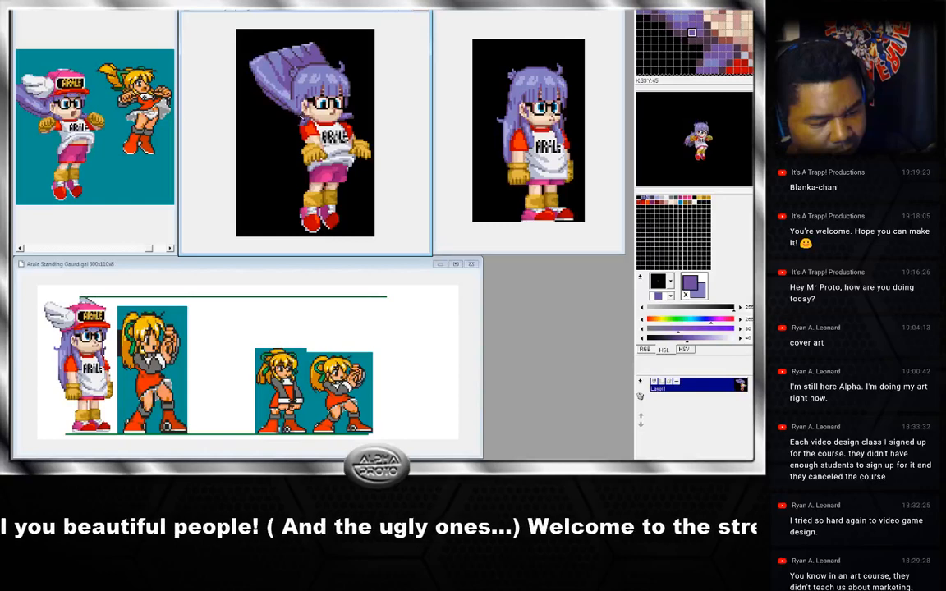
key(Left)
key(Right)
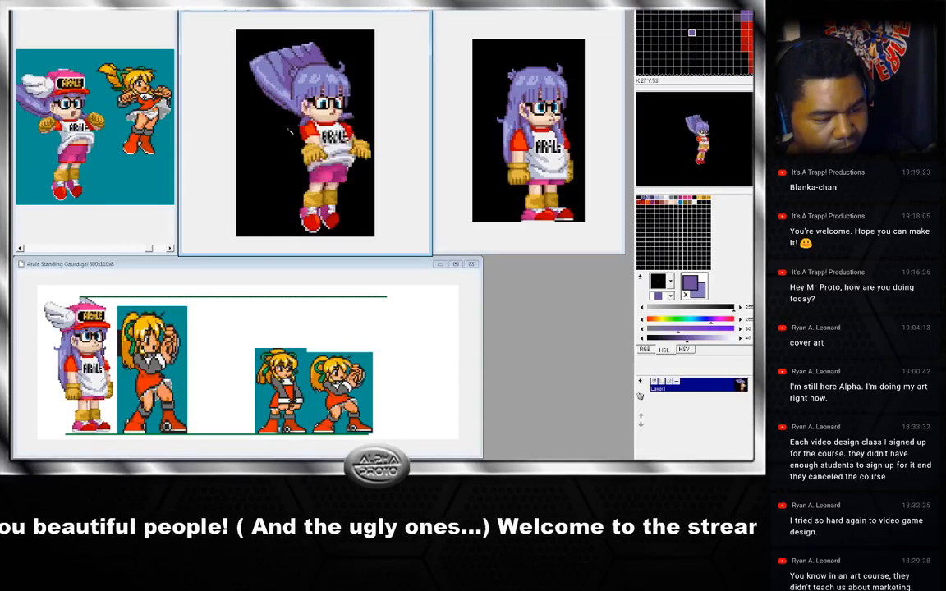
key(Left)
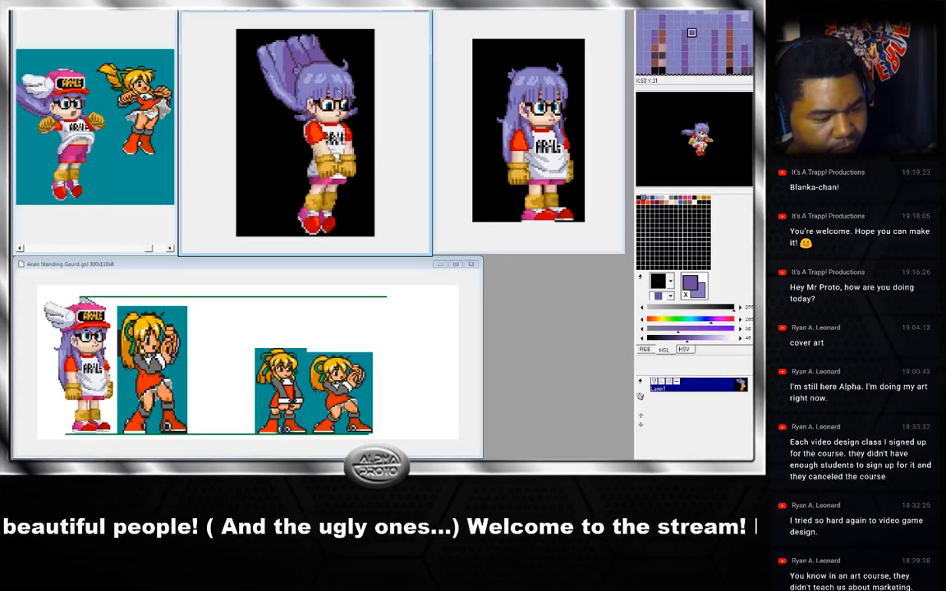
key(Left)
key(Left)
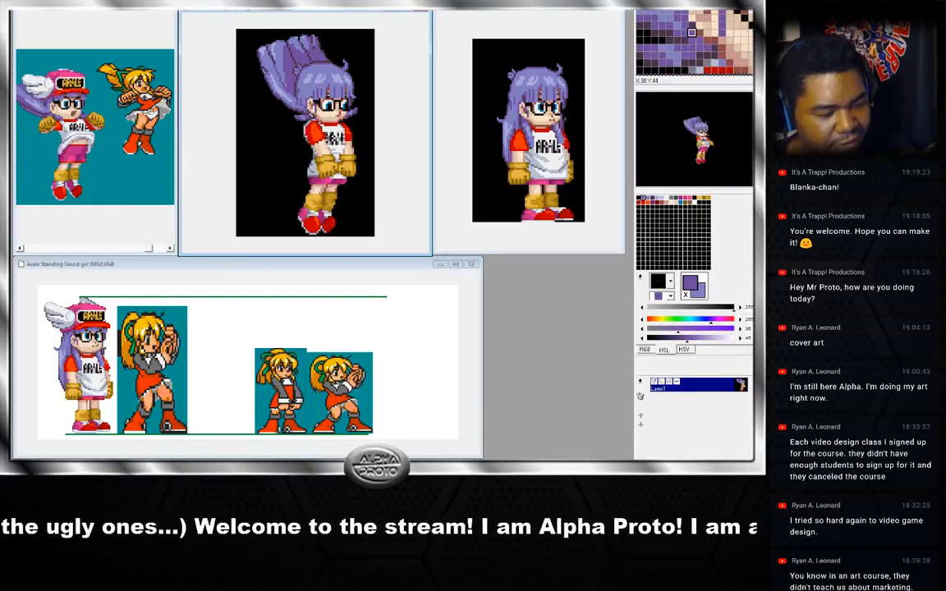
Redraw the hair on top of the head of the arms-out frame using sampled lavender shades.
click(279, 98)
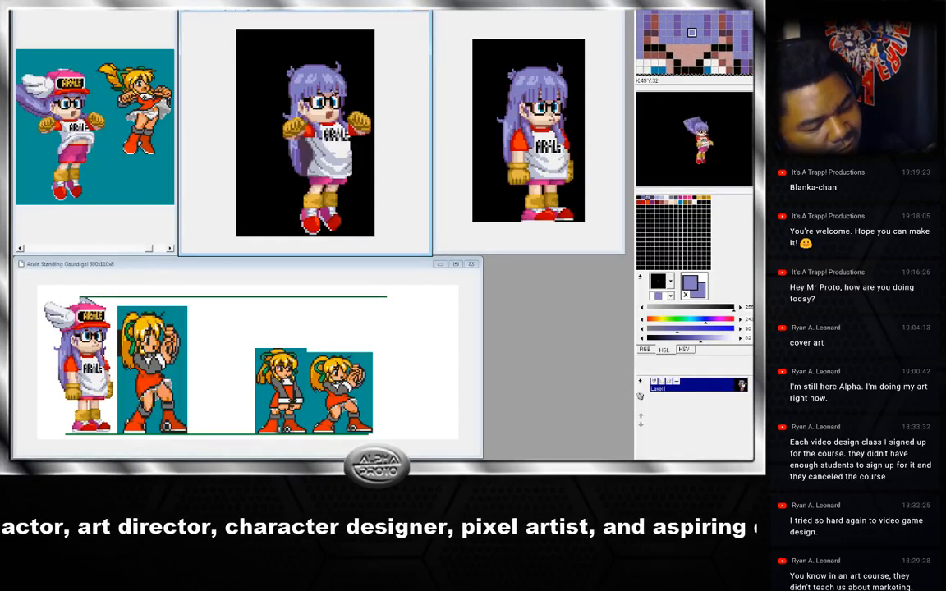
right_click(332, 90)
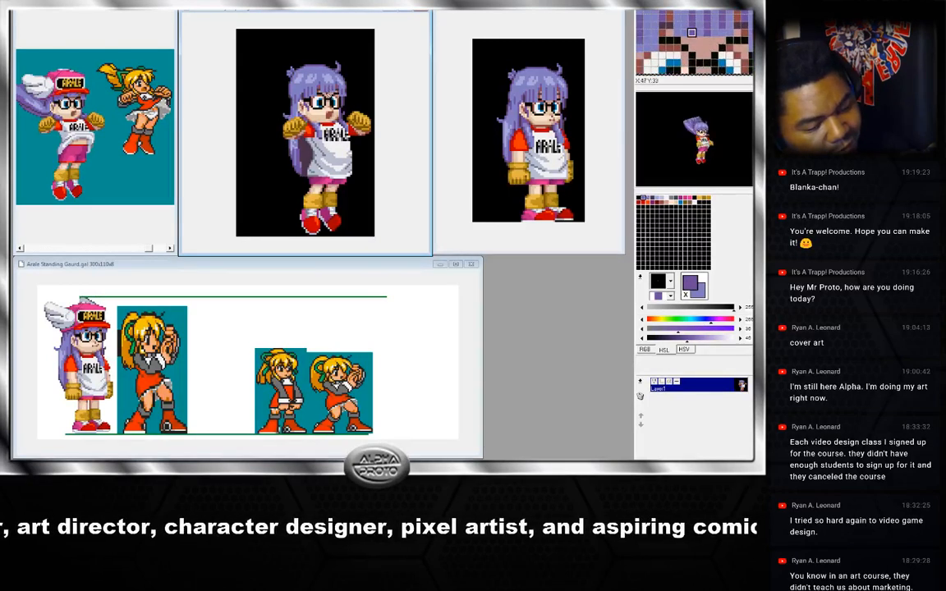
right_click(328, 89)
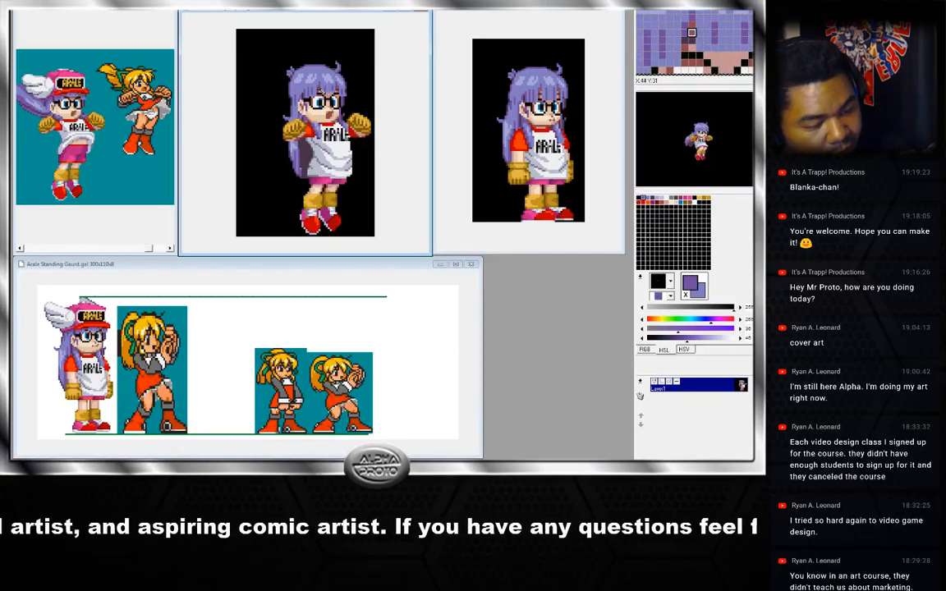
right_click(323, 91)
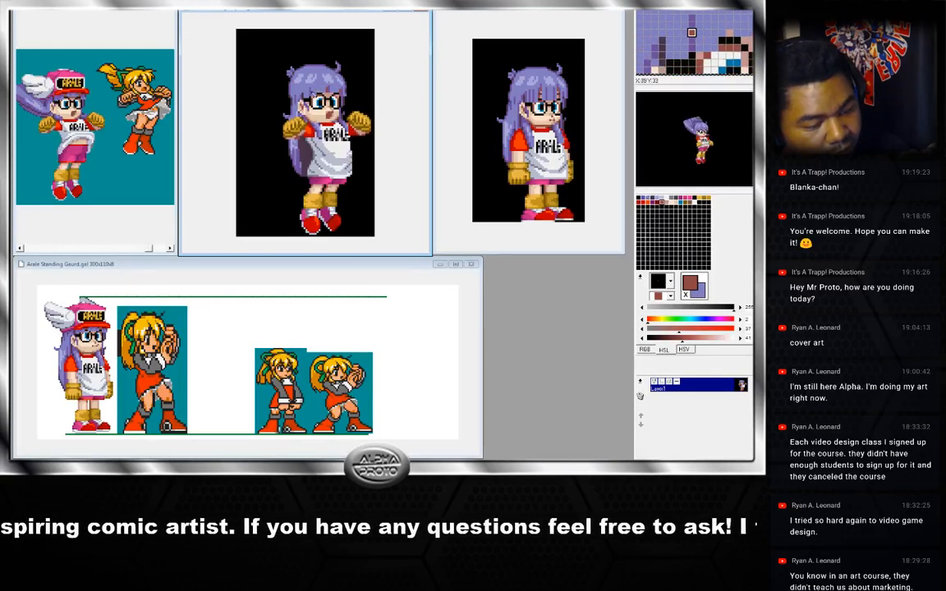
right_click(311, 93)
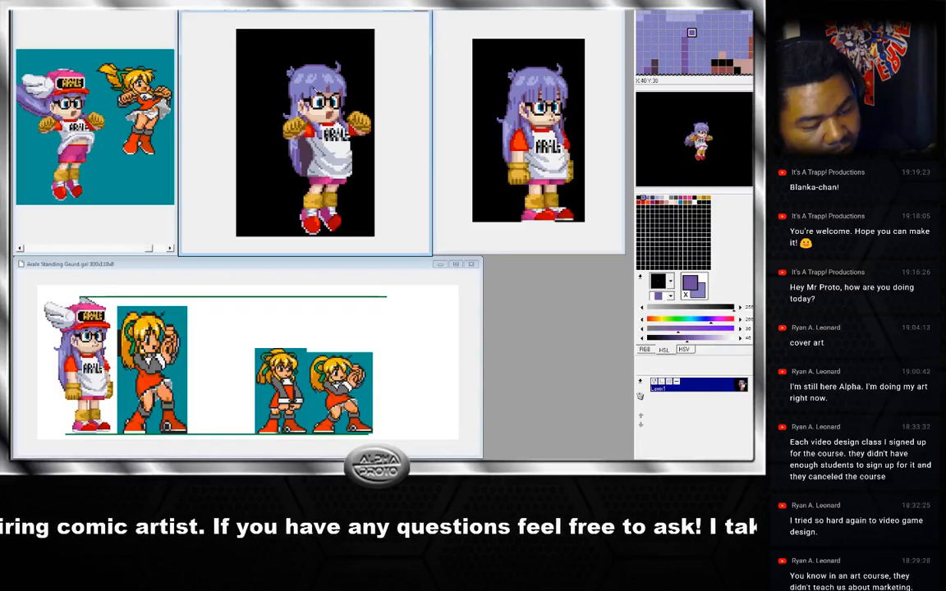
right_click(321, 92)
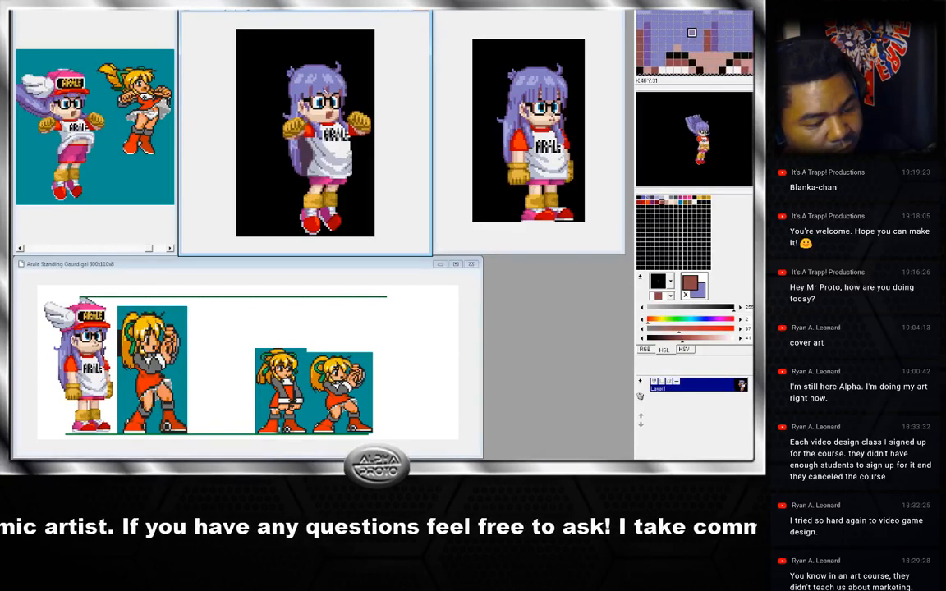
right_click(325, 91)
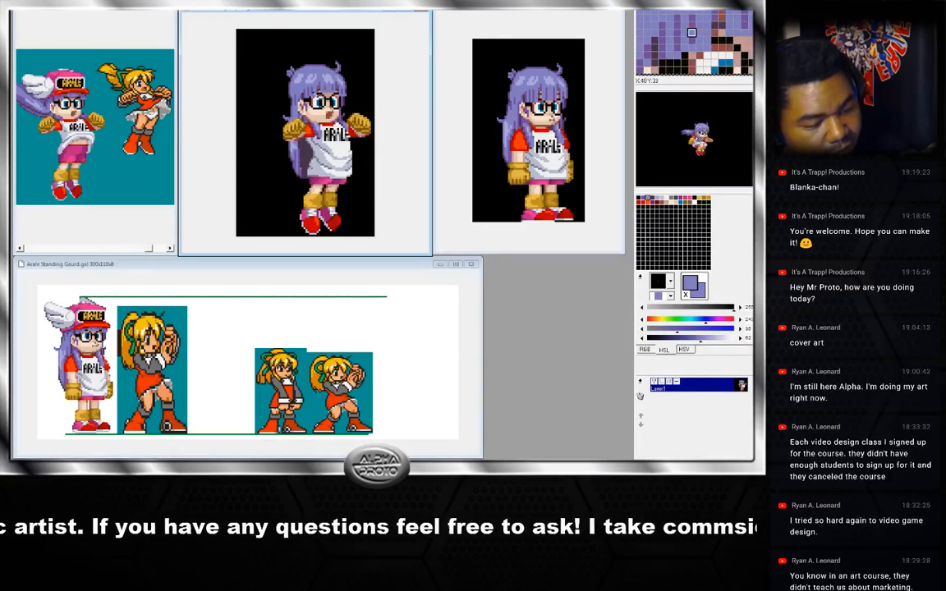
right_click(325, 91)
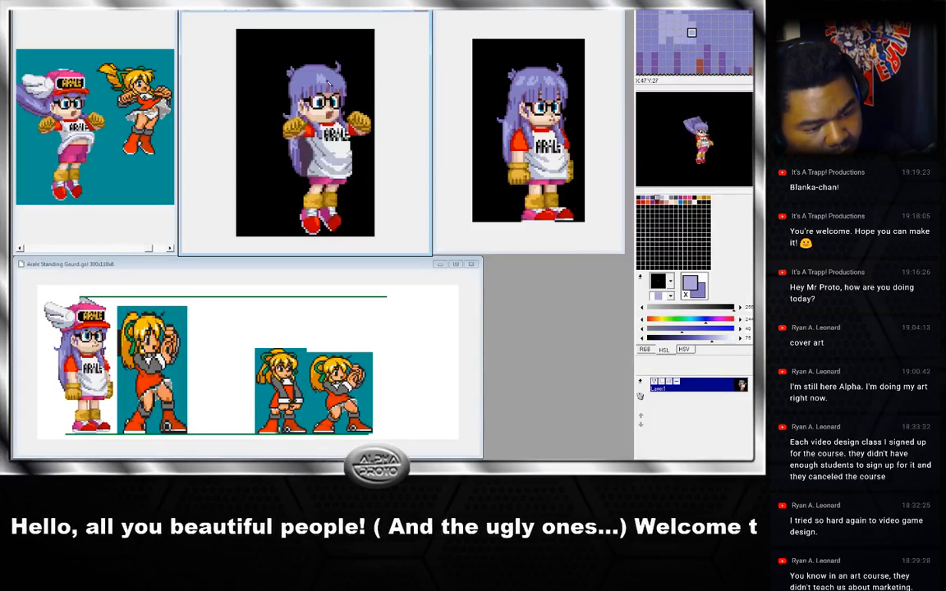
right_click(320, 86)
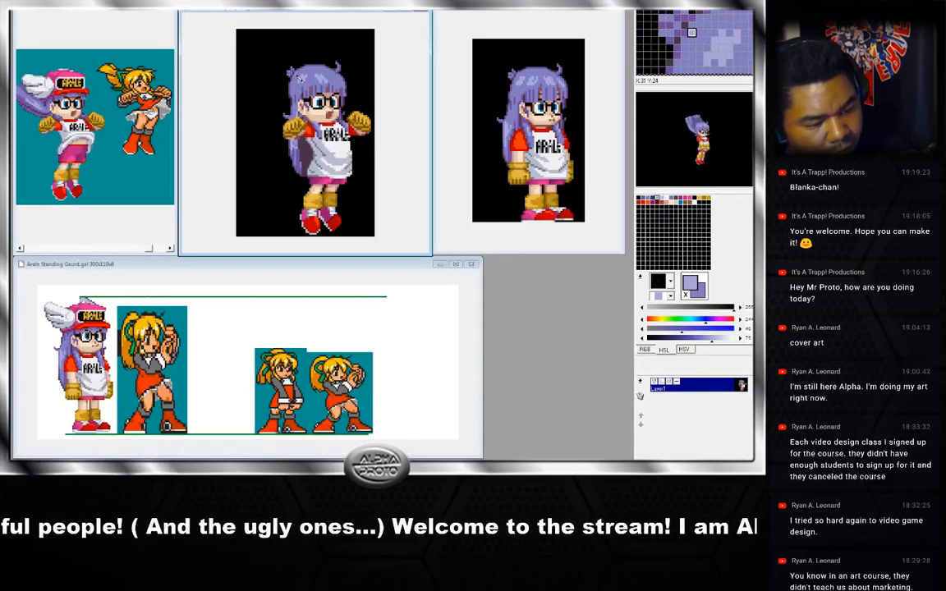
Compare neighbouring frames and draw a small stray hair strand sticking up from the top of the head.
key(Right)
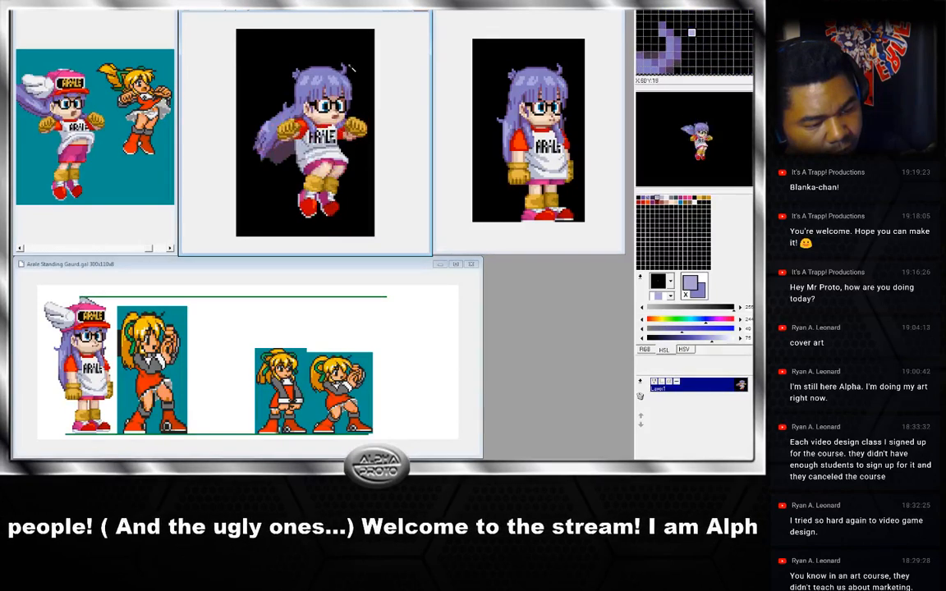
key(Right)
key(Left)
key(Left)
key(Left)
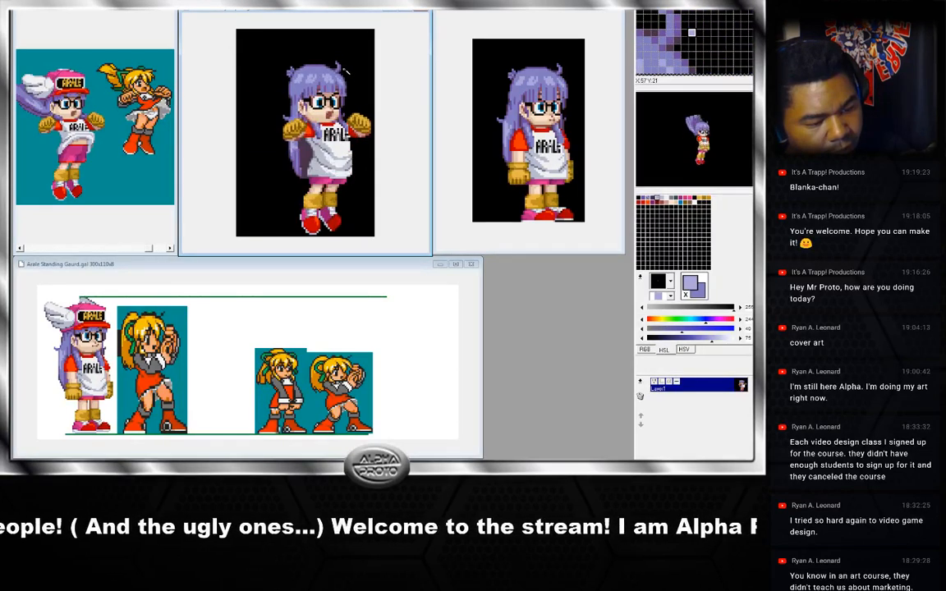
key(Right)
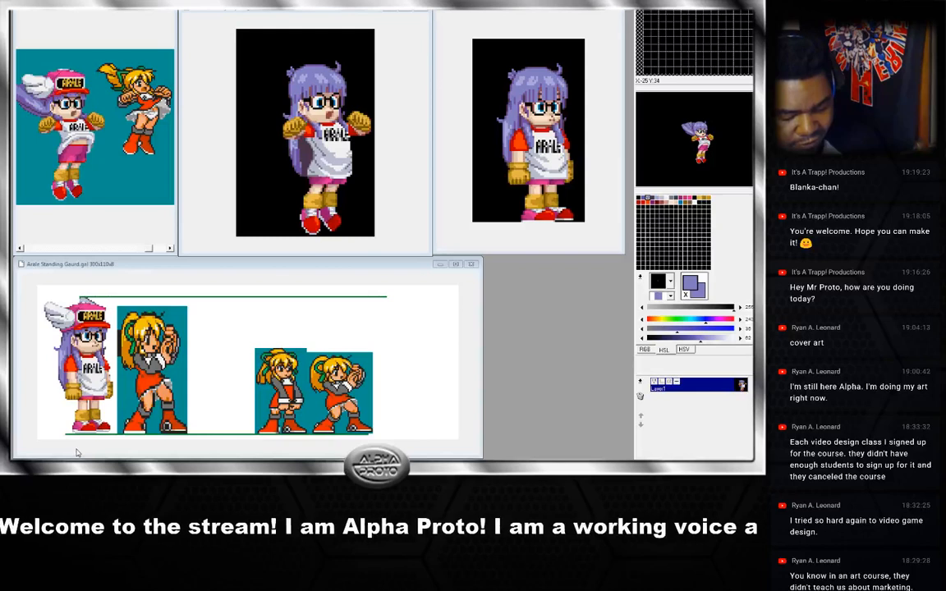
click(301, 14)
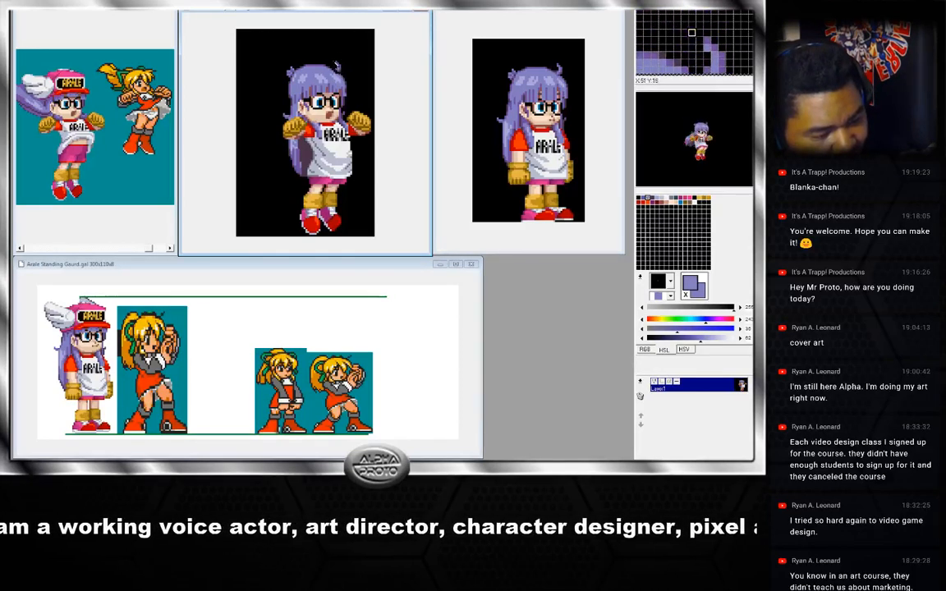
drag(332, 59, 344, 71)
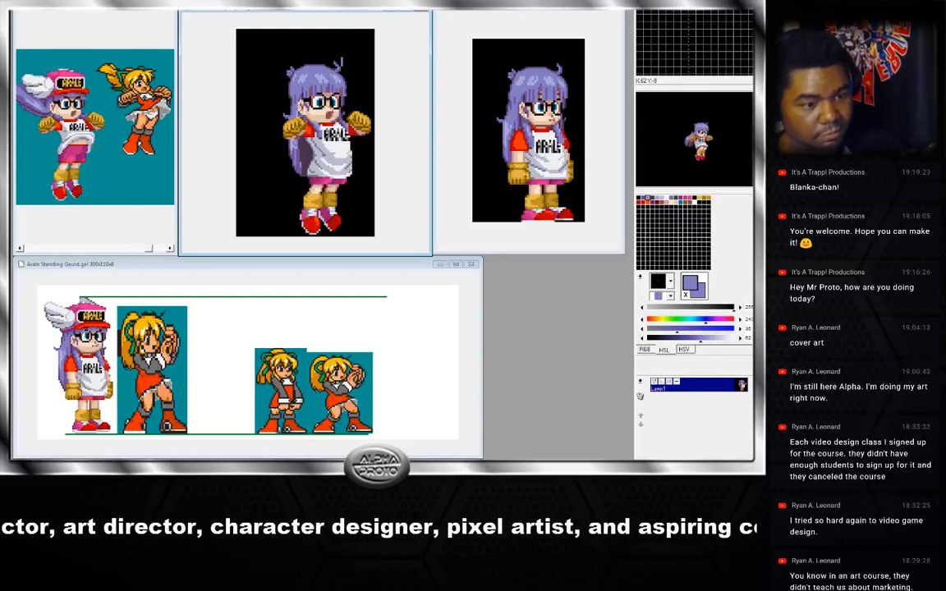
right_click(345, 64)
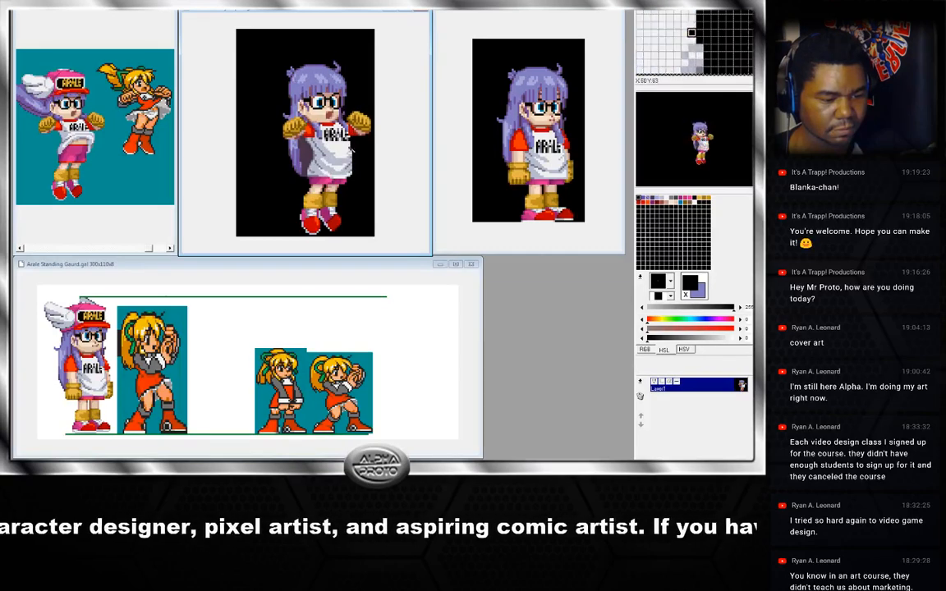
Step the reference window forward to the crouching jump frame and sample its skin and clothing shades.
right_click(329, 122)
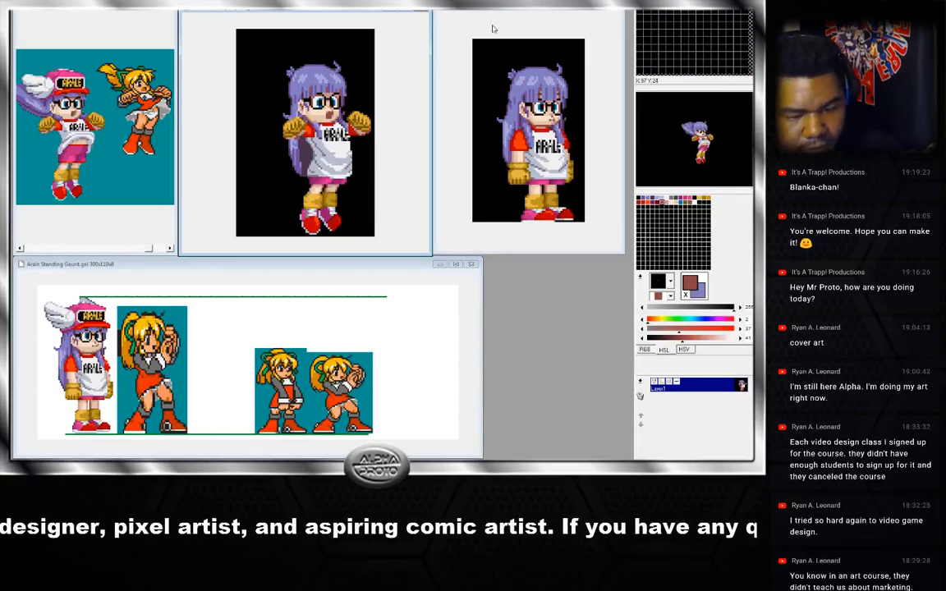
click(523, 45)
key(Right)
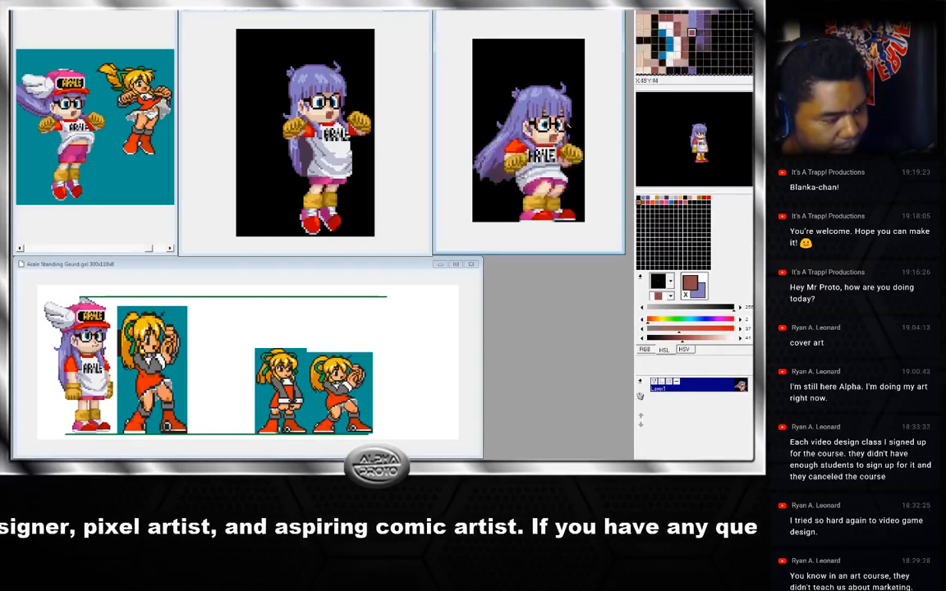
key(Right)
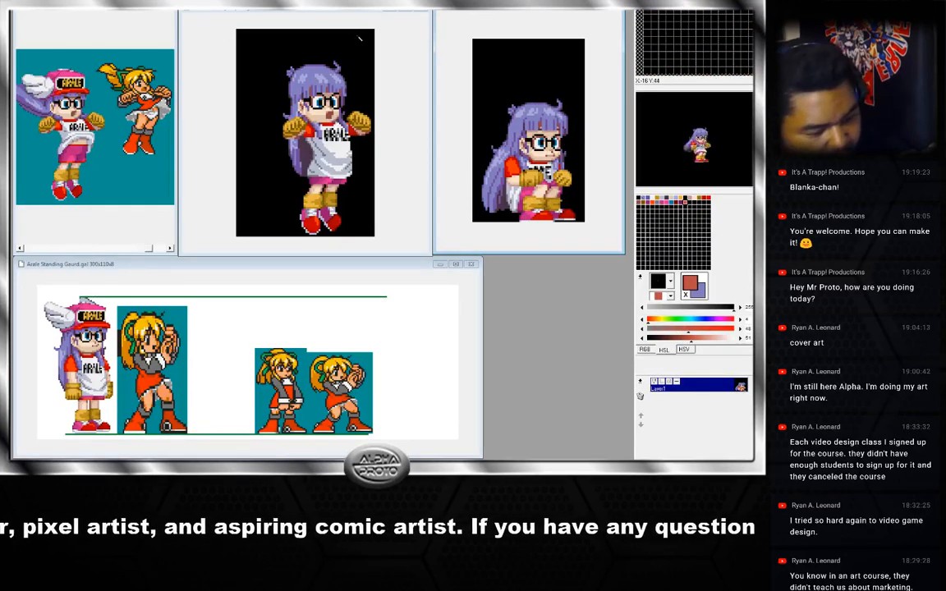
click(359, 38)
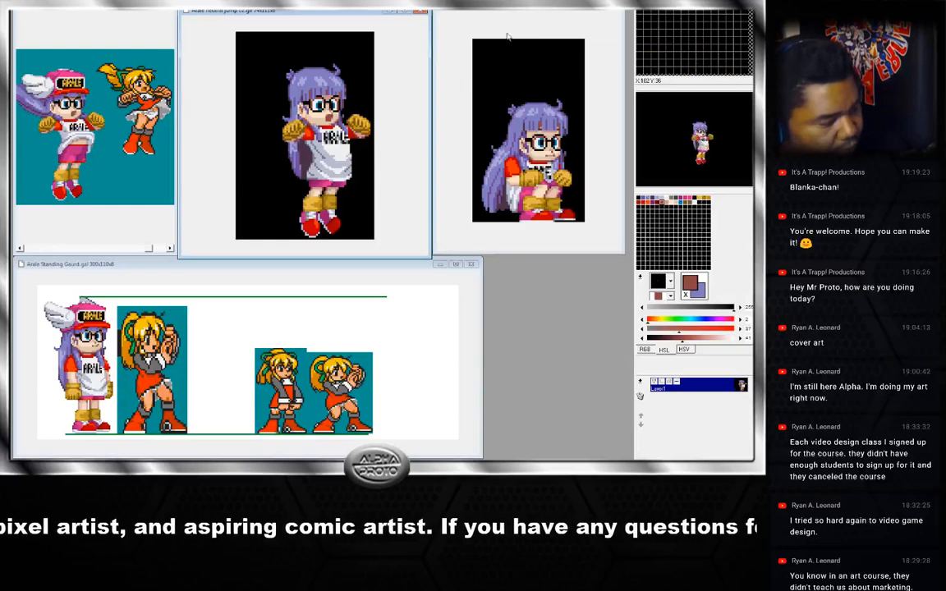
click(504, 113)
right_click(552, 141)
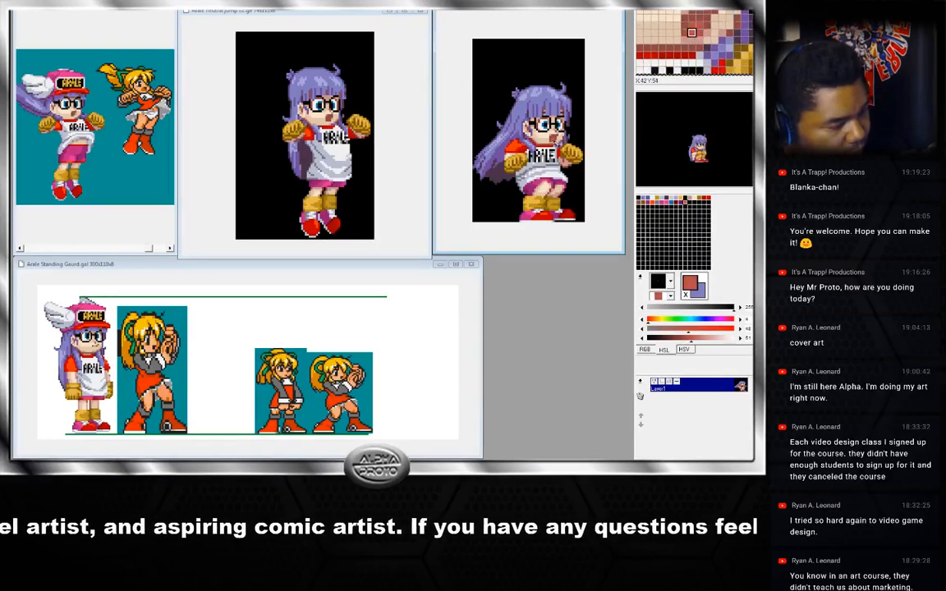
key(Right)
click(322, 13)
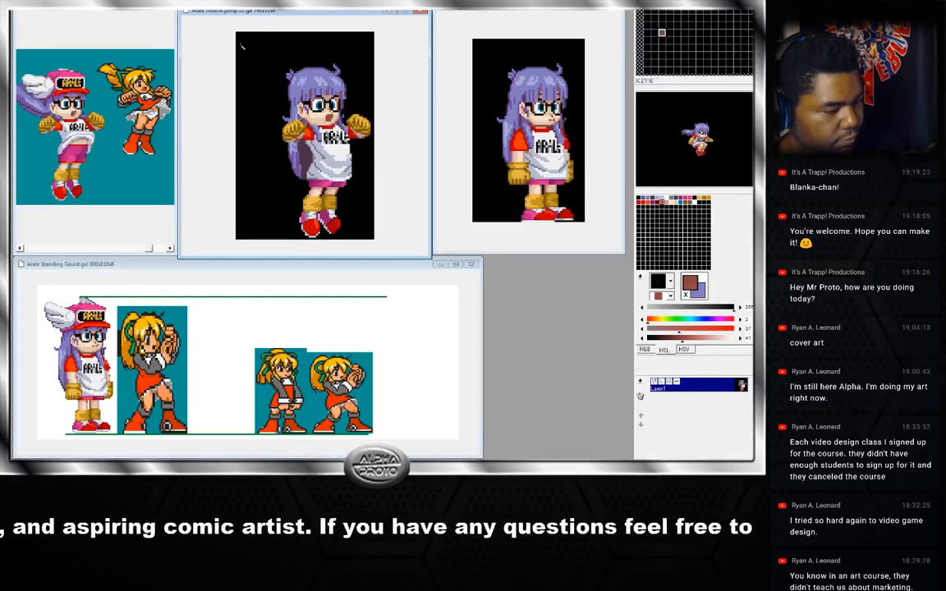
click(76, 3)
mouse_move(57, 3)
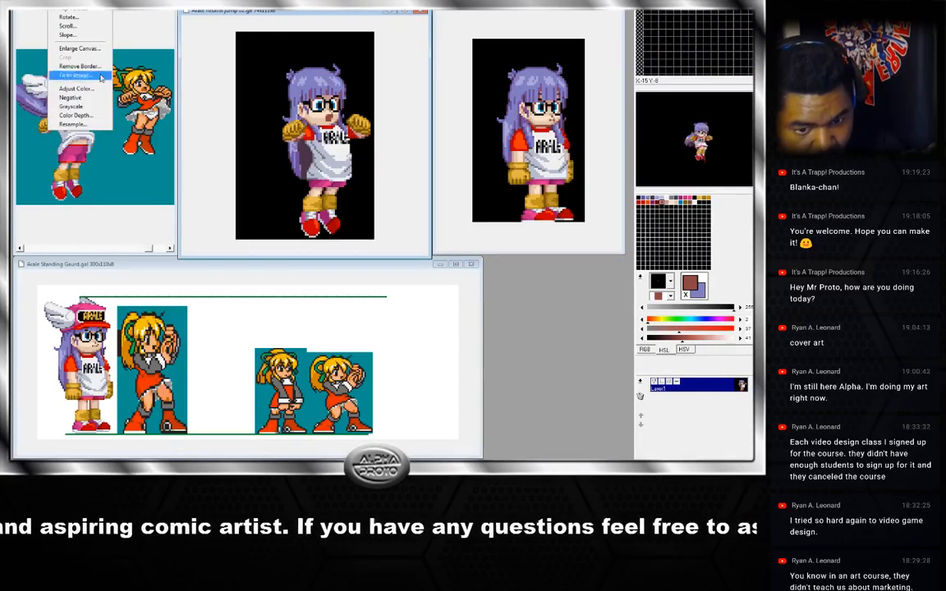
click(75, 115)
click(403, 283)
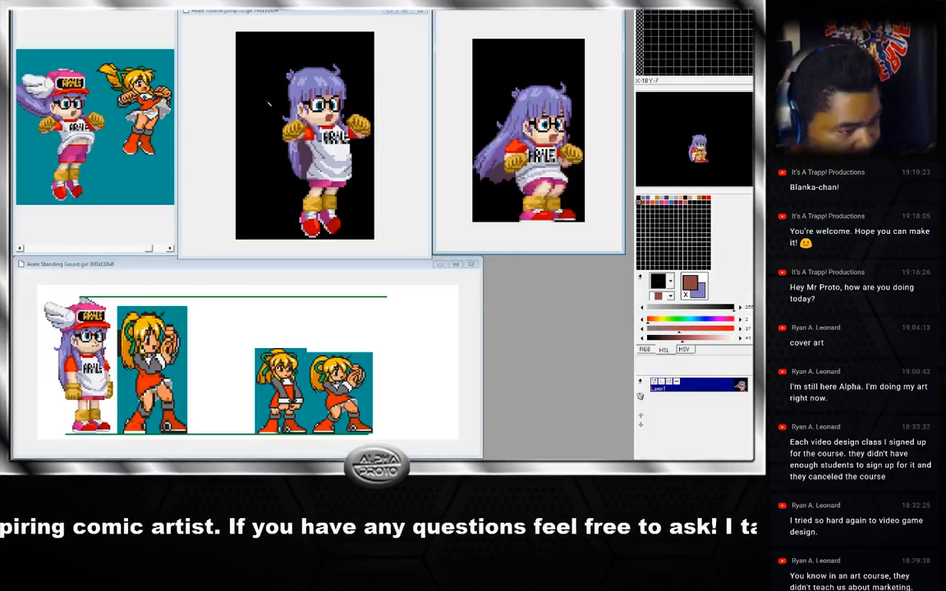
Sample skin and clothing shades from the crouching reference frame and around the face of the arms-out frame.
right_click(549, 137)
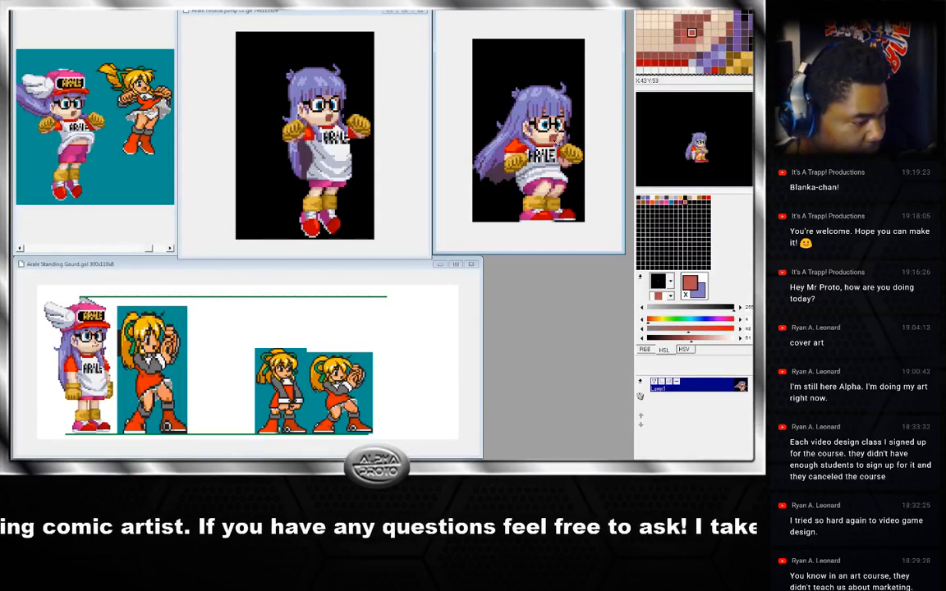
key(x)
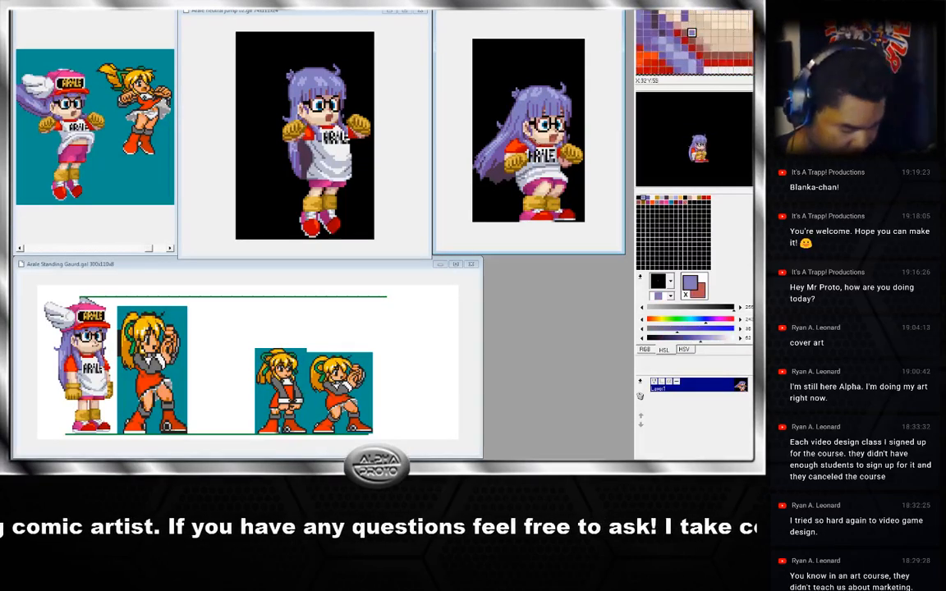
right_click(525, 136)
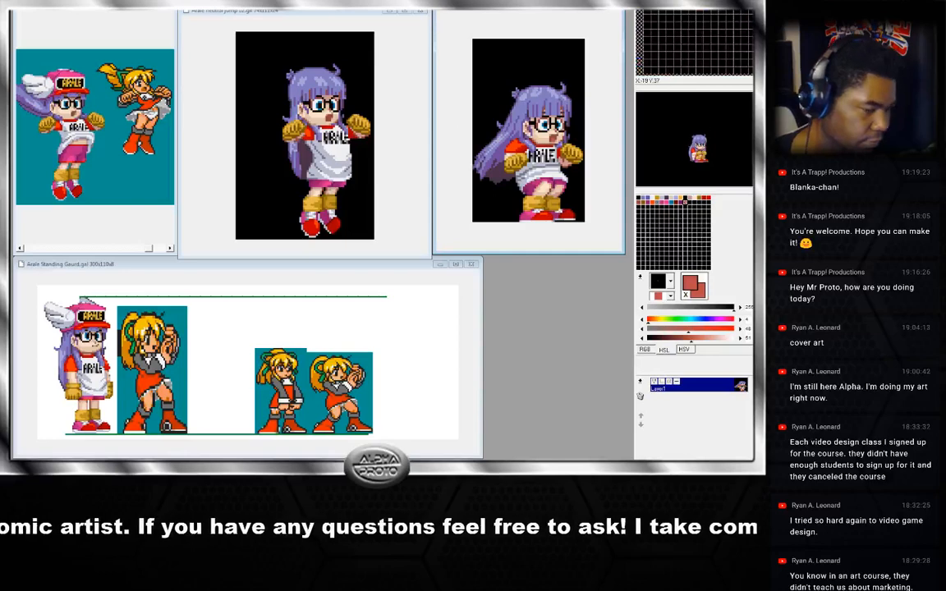
click(331, 12)
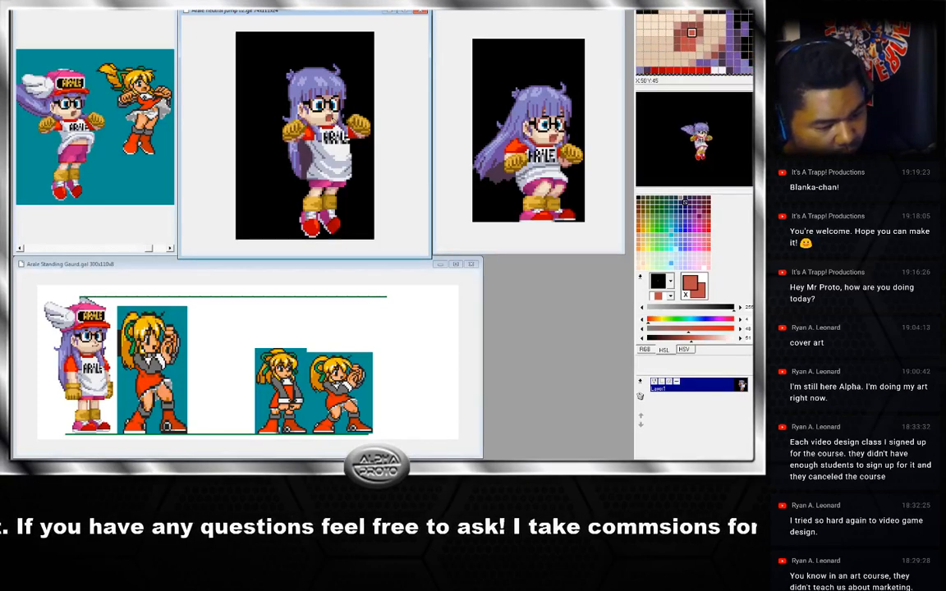
right_click(331, 118)
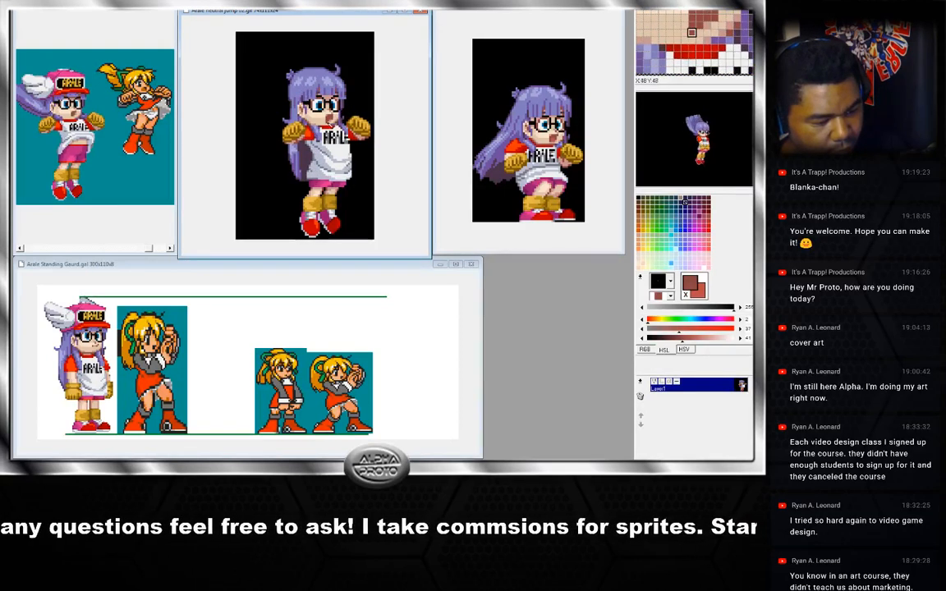
right_click(326, 120)
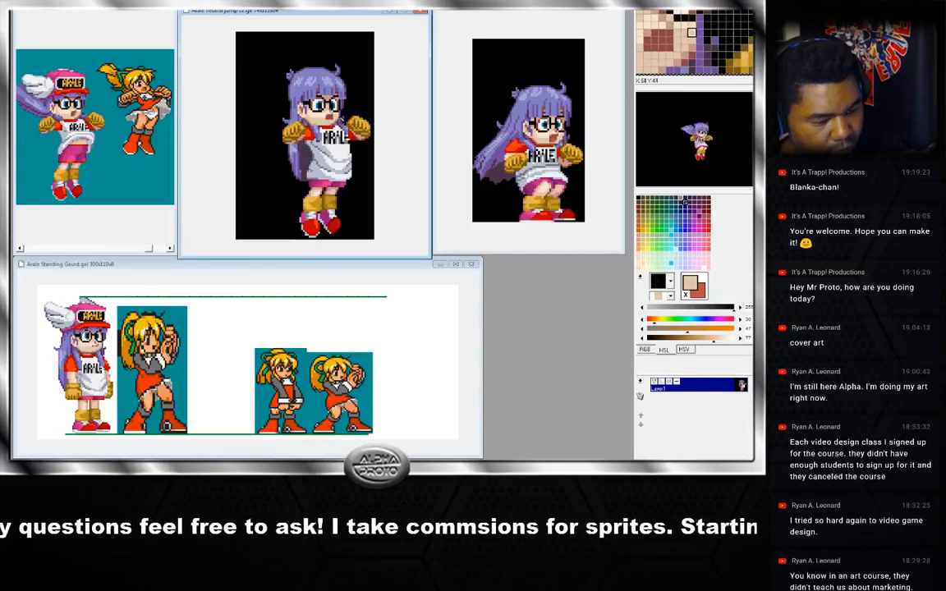
right_click(330, 116)
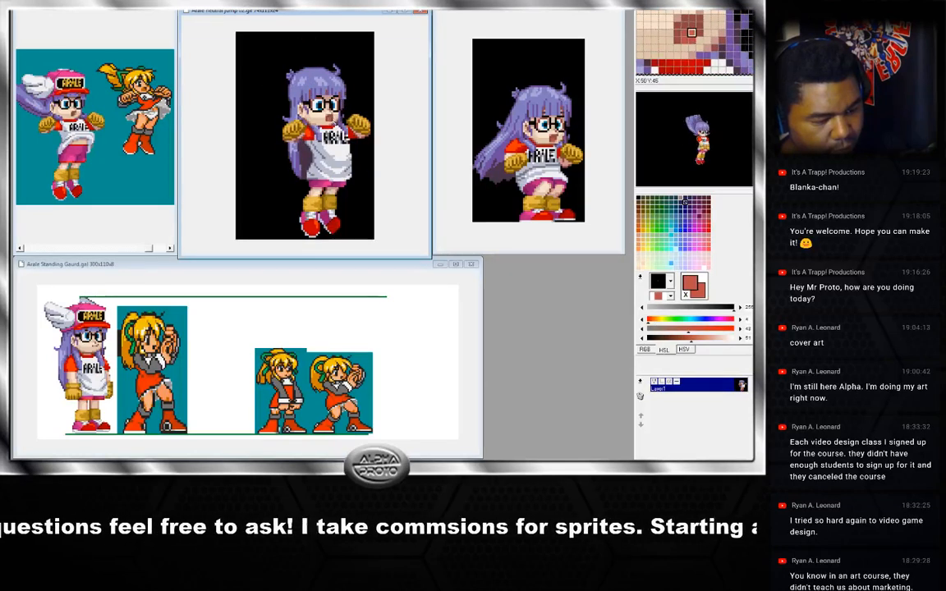
right_click(331, 115)
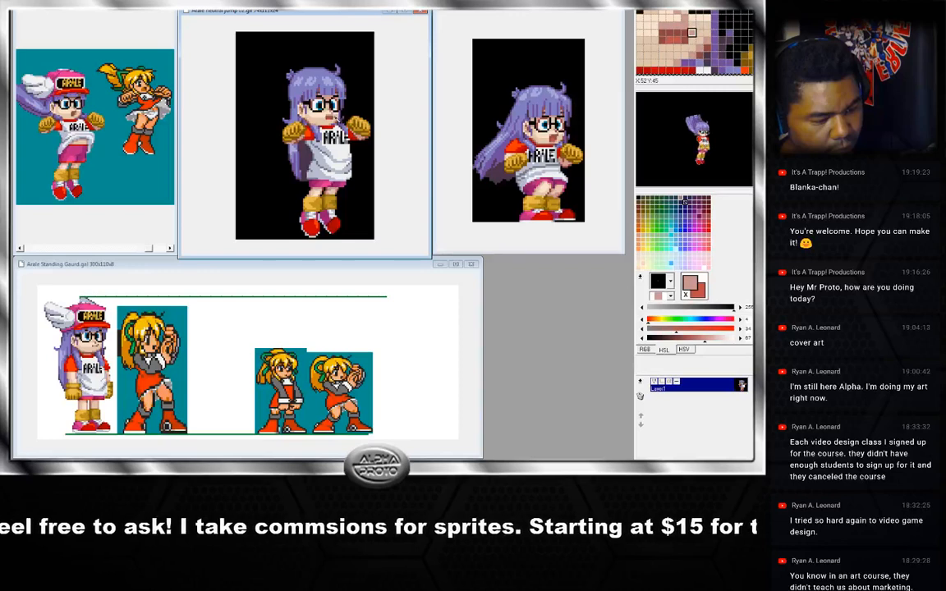
right_click(334, 116)
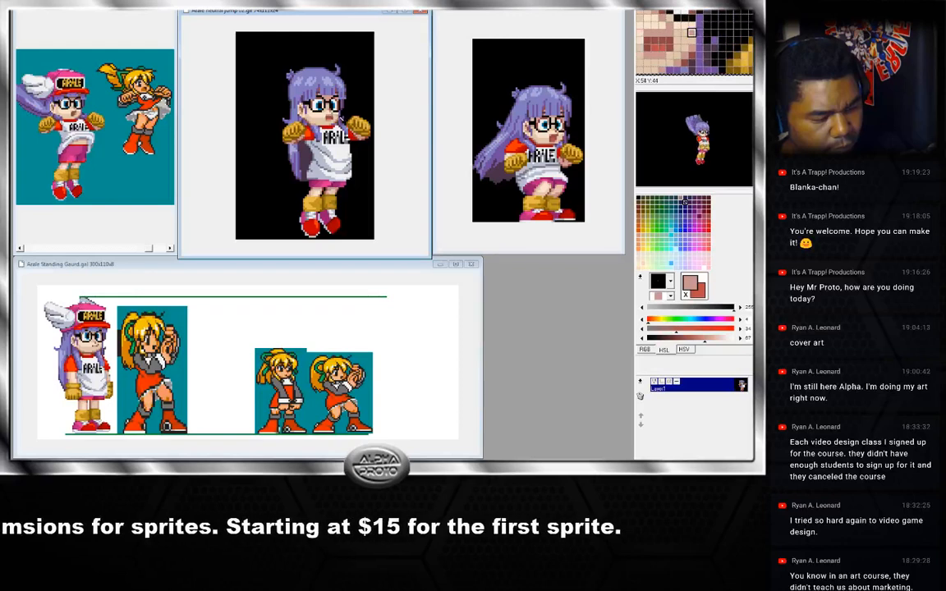
right_click(331, 116)
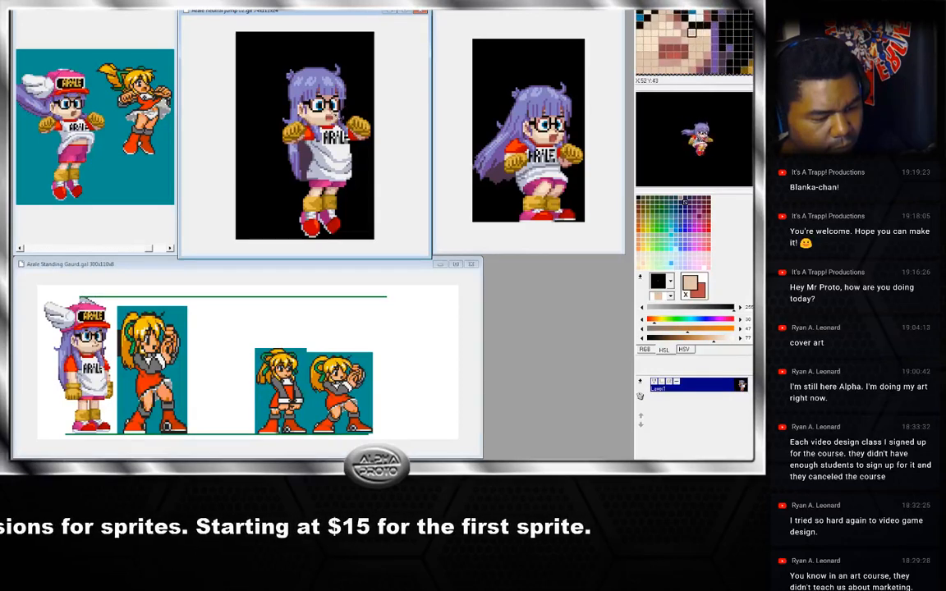
right_click(330, 116)
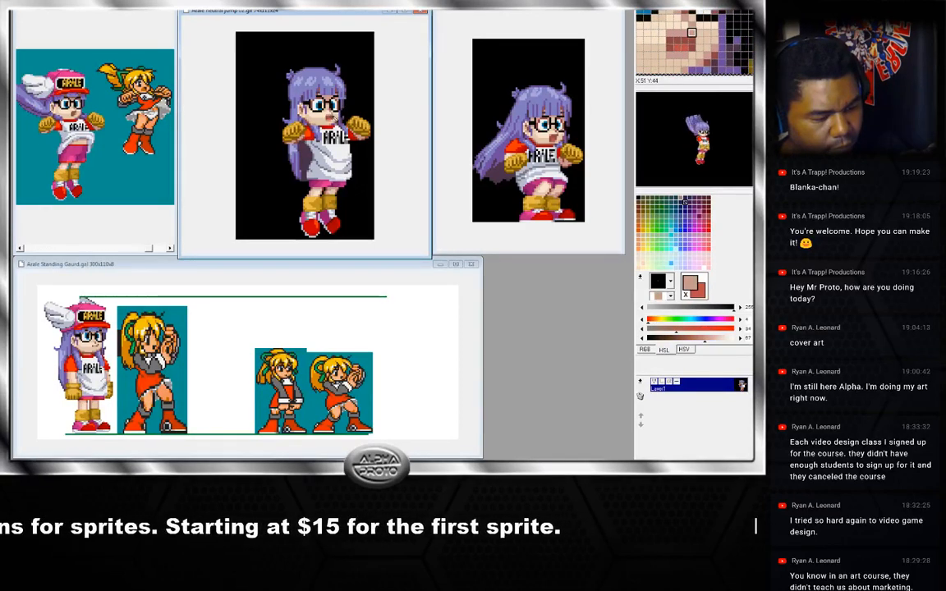
right_click(325, 116)
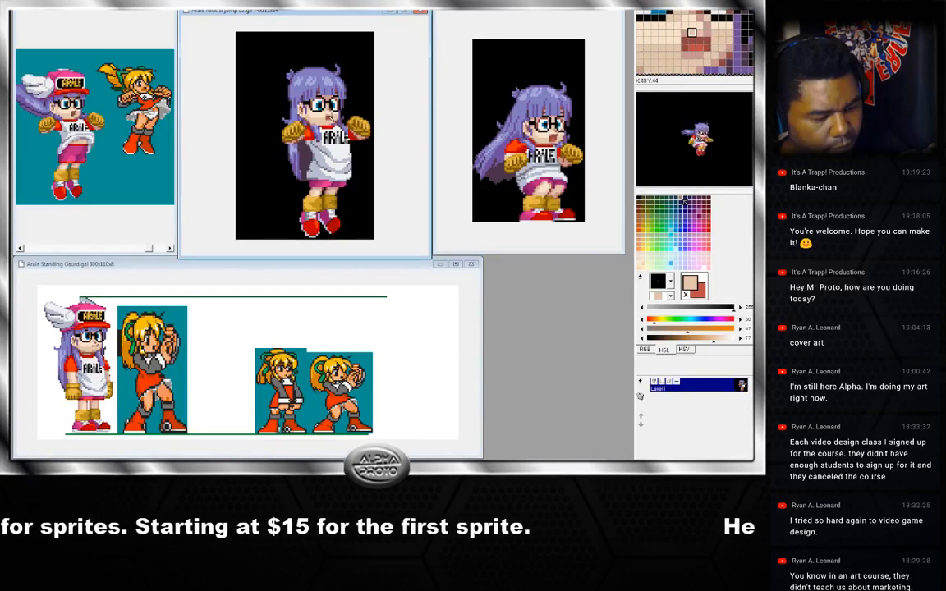
Flip back and forth between neighbouring jump frames to compare the head and hair motion.
key(Left)
key(Right)
key(Right)
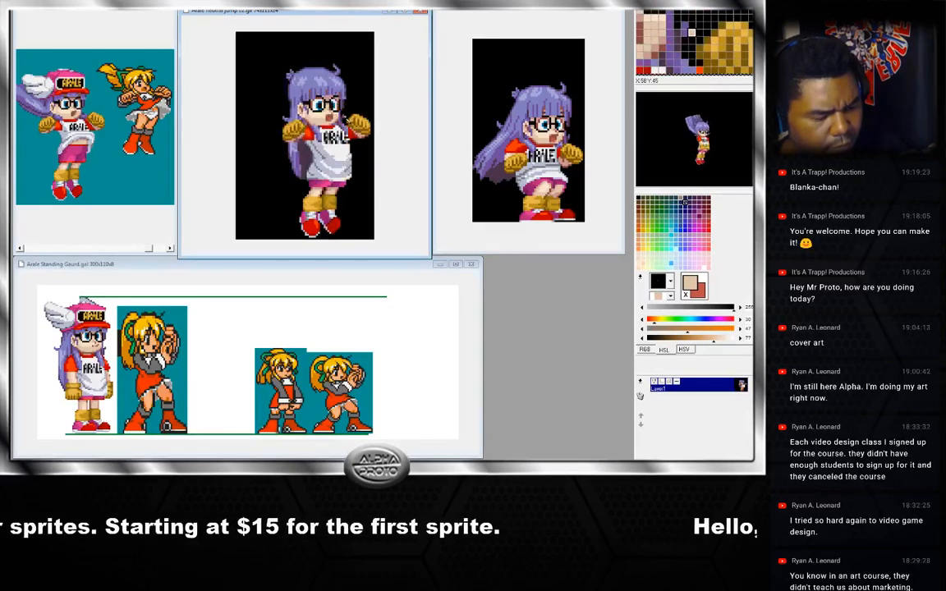
key(Left)
key(Right)
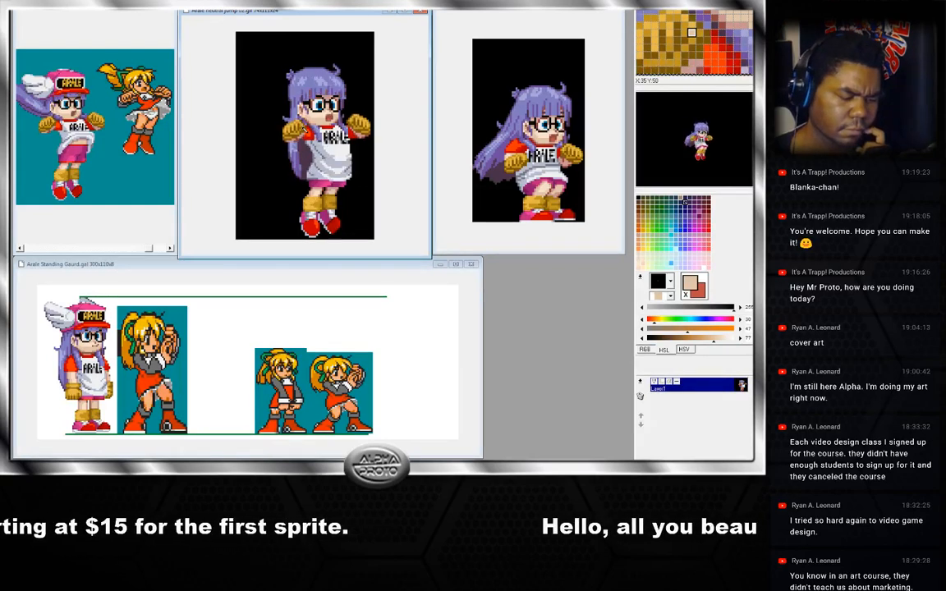
right_click(330, 115)
key(Right)
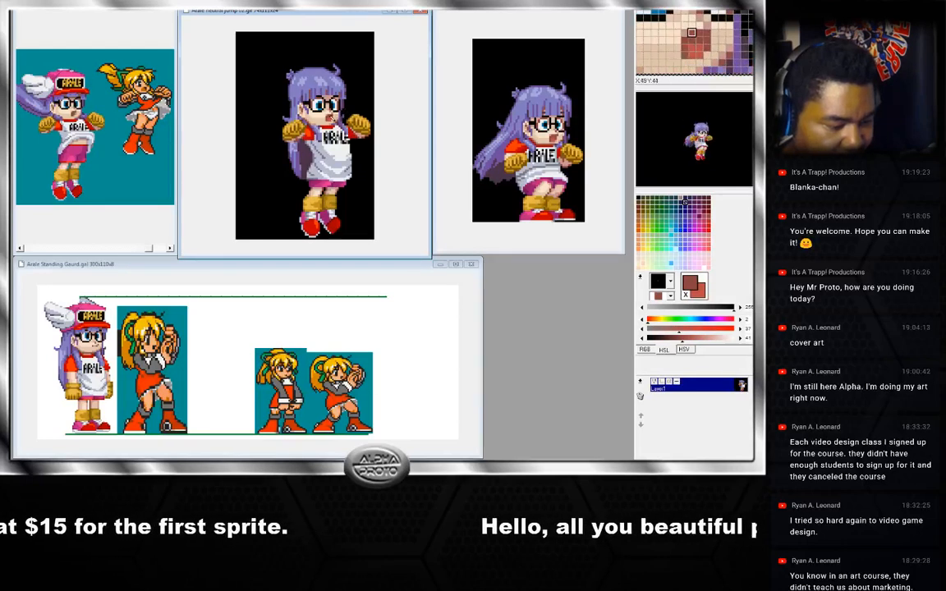
key(Right)
key(Left)
right_click(326, 115)
key(Right)
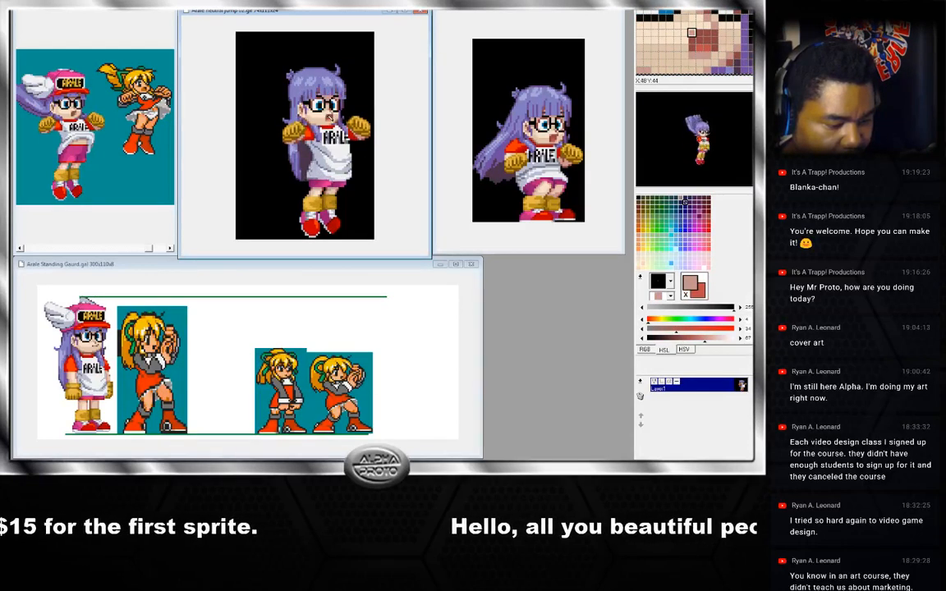
key(Left)
key(Right)
key(Left)
key(Right)
key(Left)
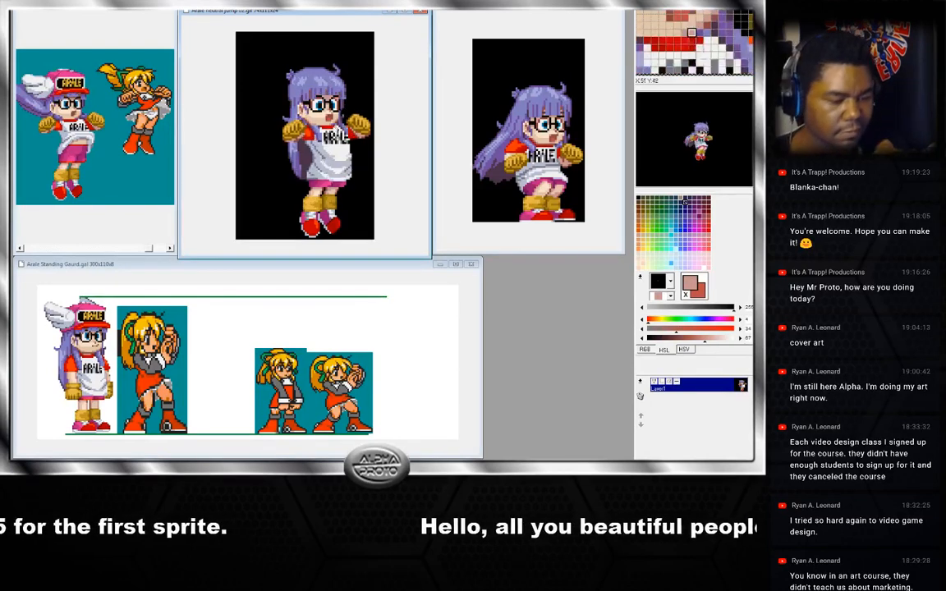
key(Right)
key(Left)
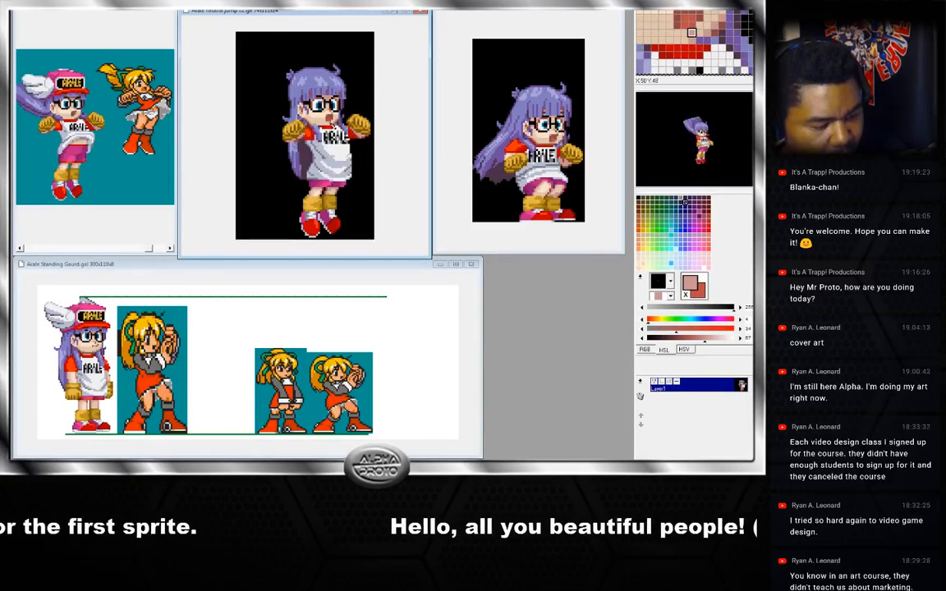
key(Right)
key(Left)
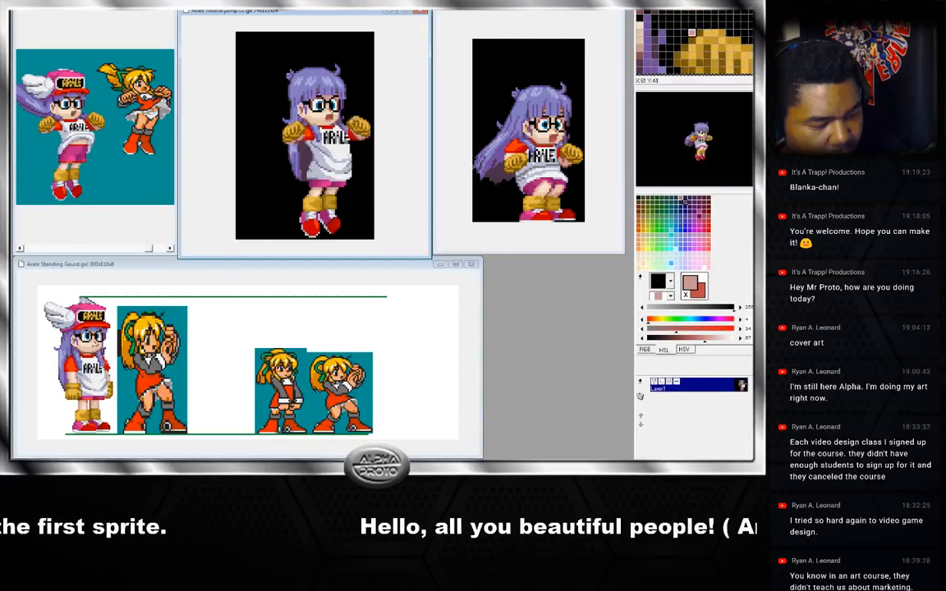
key(Right)
key(Left)
key(Right)
key(Left)
key(Right)
key(Left)
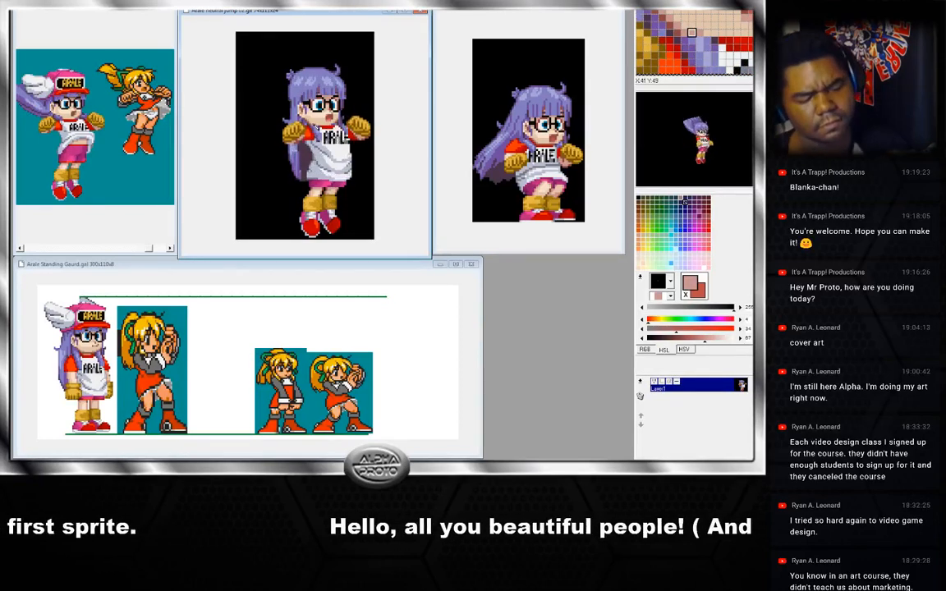
key(Right)
key(Left)
key(Right)
key(Left)
key(Right)
key(Left)
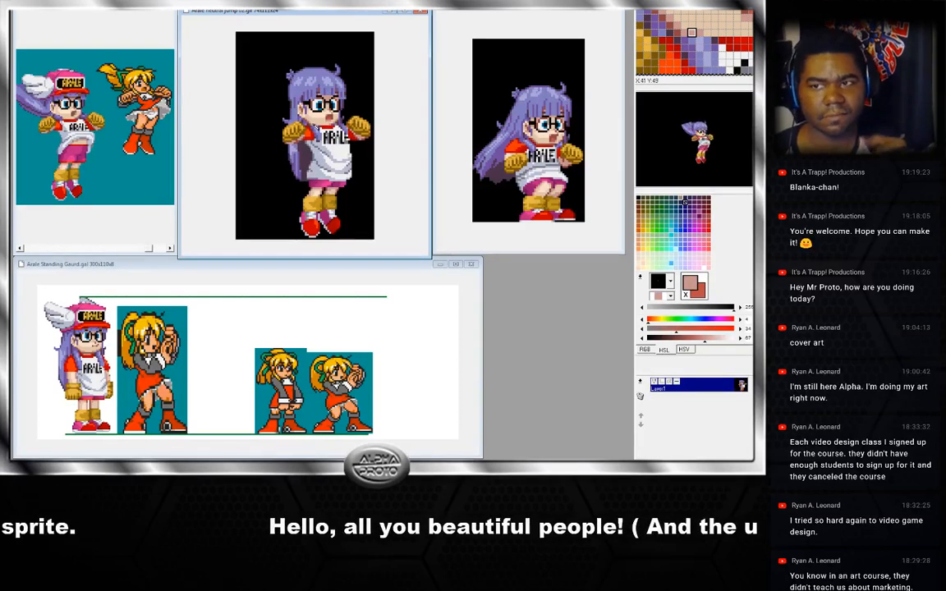
key(Right)
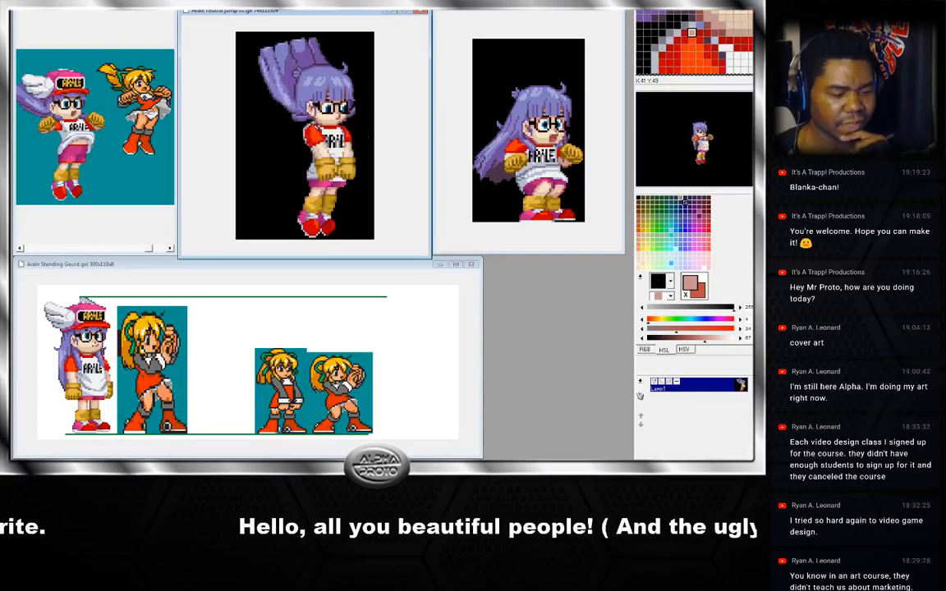
key(Left)
key(Right)
key(Left)
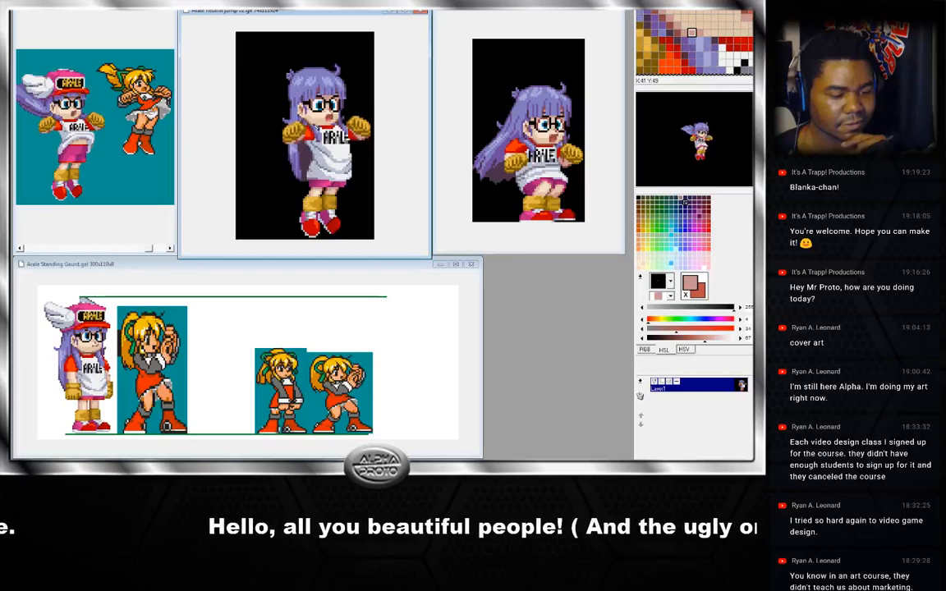
key(Right)
key(Left)
key(Right)
key(Left)
key(Right)
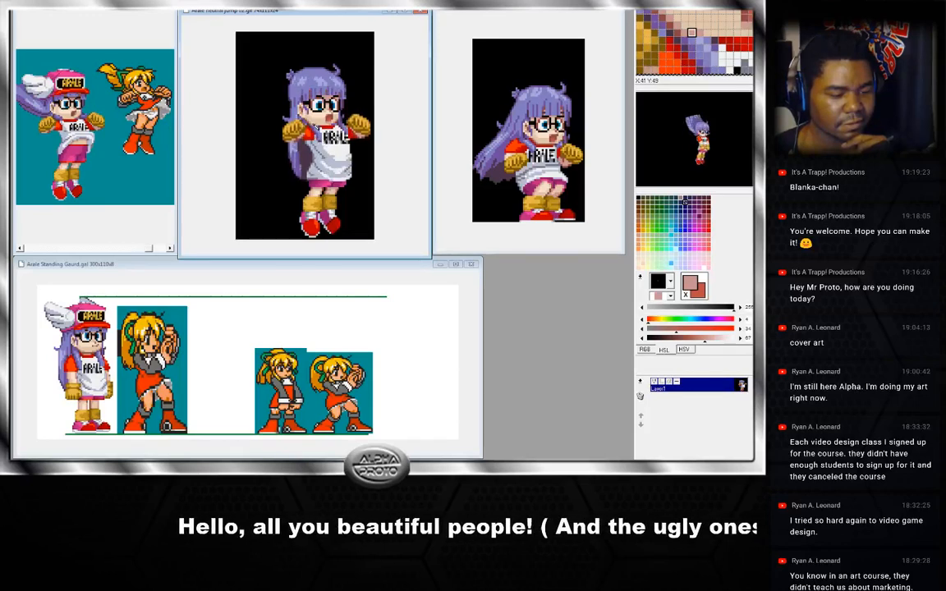
key(Left)
key(Right)
key(Left)
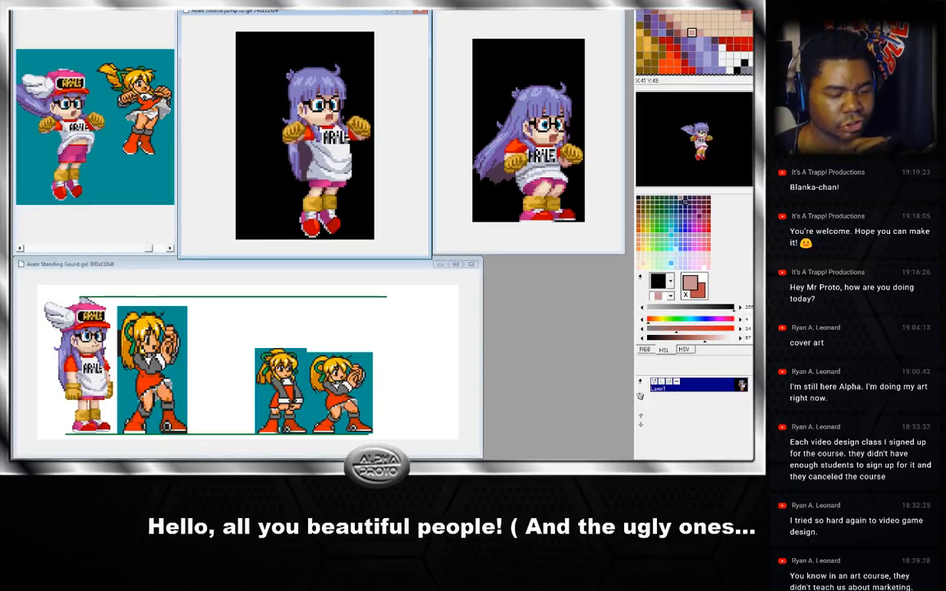
key(Right)
key(Left)
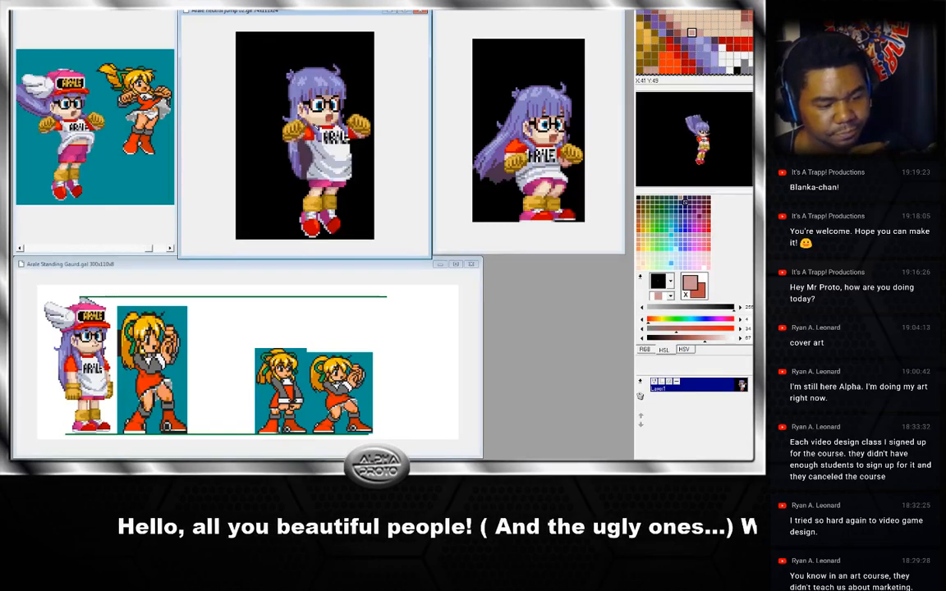
Copy part of the front-facing frame's head and paste it onto the raised-hair jump frame, nudging it into place.
right_click(296, 119)
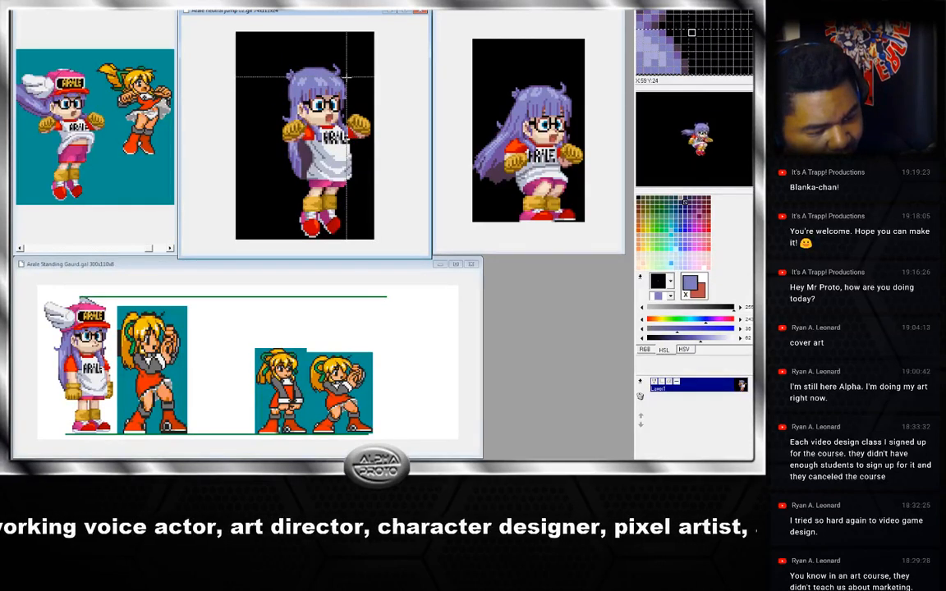
drag(296, 101, 292, 102)
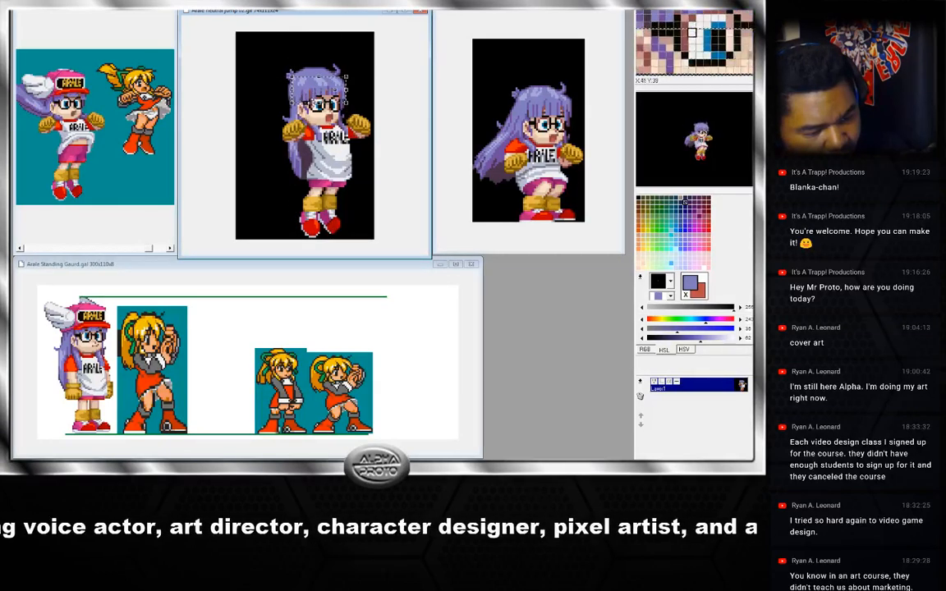
click(327, 111)
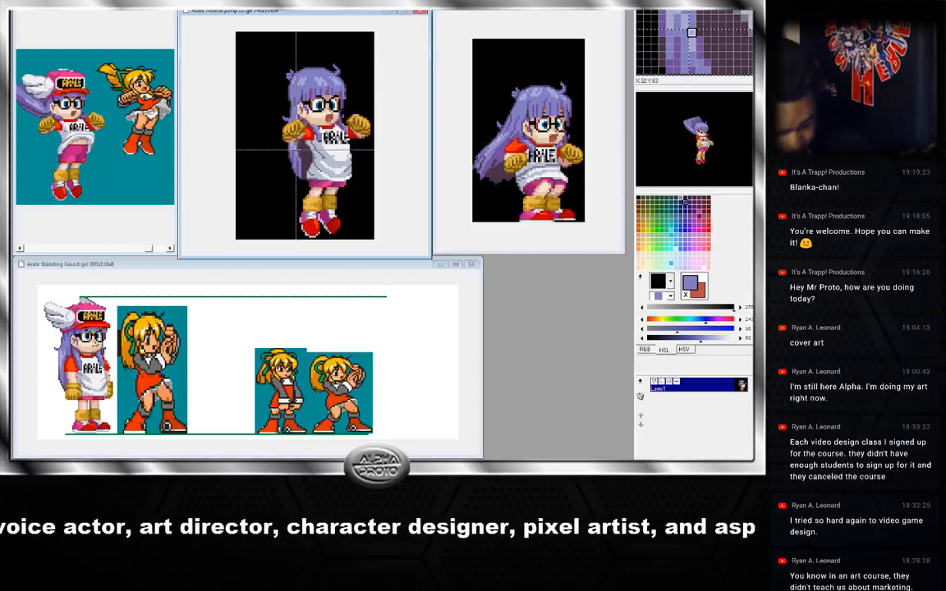
key(Right)
key(Right)
key(Right)
key(Right)
key(Right)
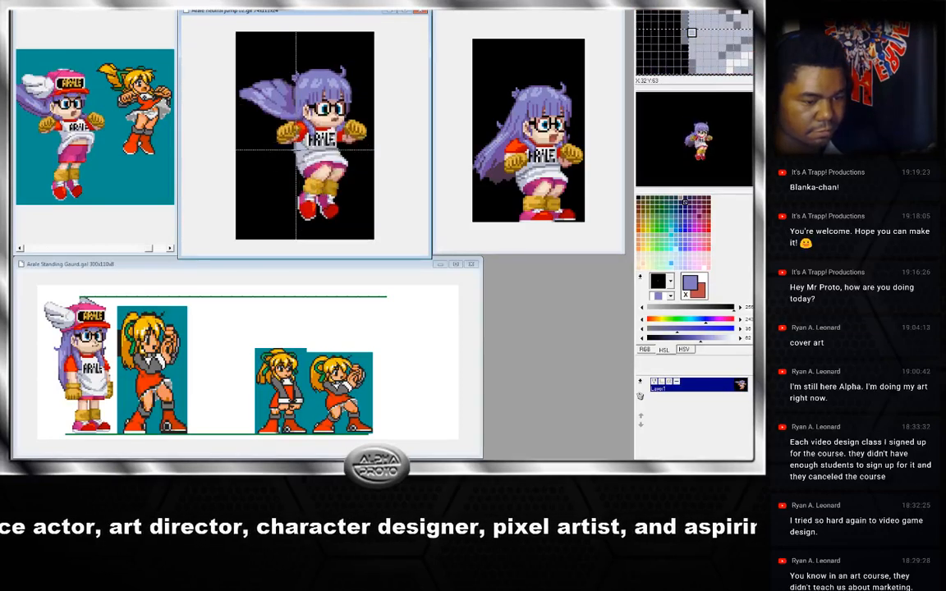
key(Right)
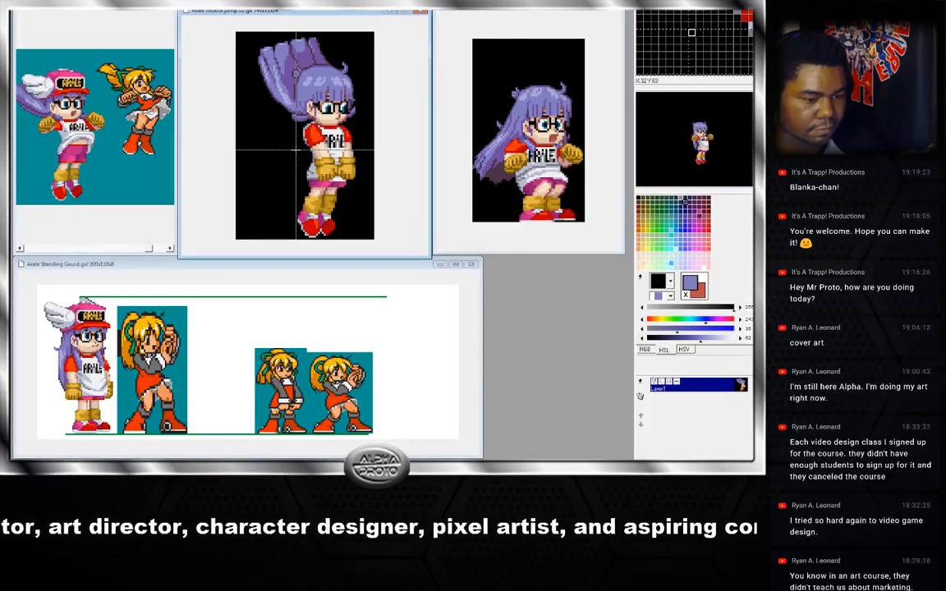
key(ctrl+v)
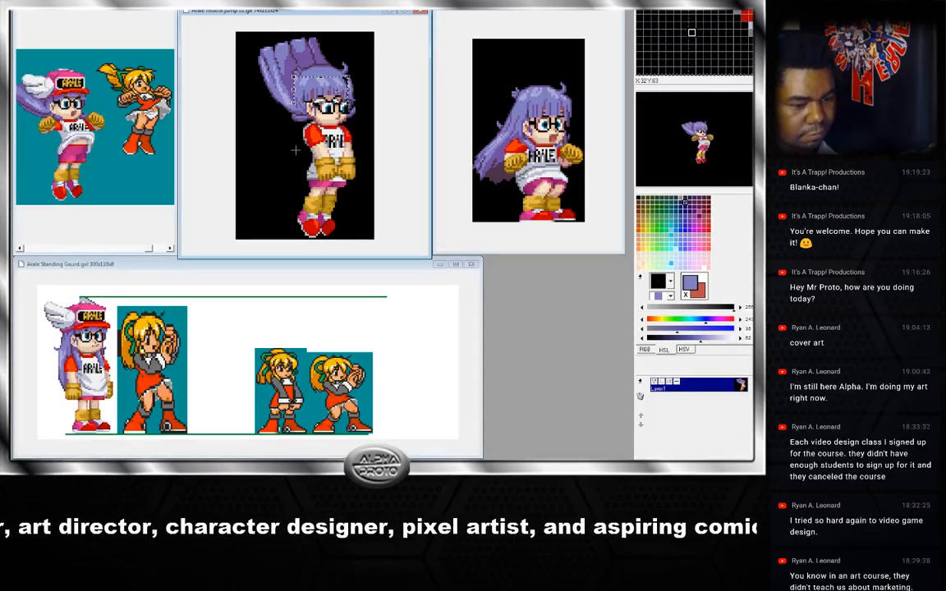
key(Right)
key(Right)
key(Right)
key(Right)
key(Right)
key(Right)
key(Right)
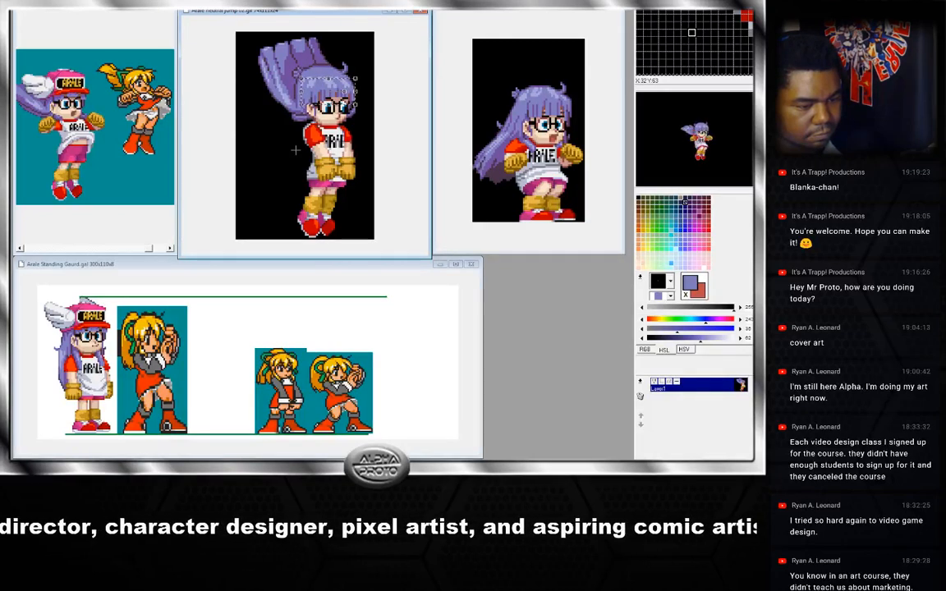
key(Left)
key(Left)
key(Left)
key(Left)
key(Left)
key(Left)
key(Left)
key(Left)
key(Left)
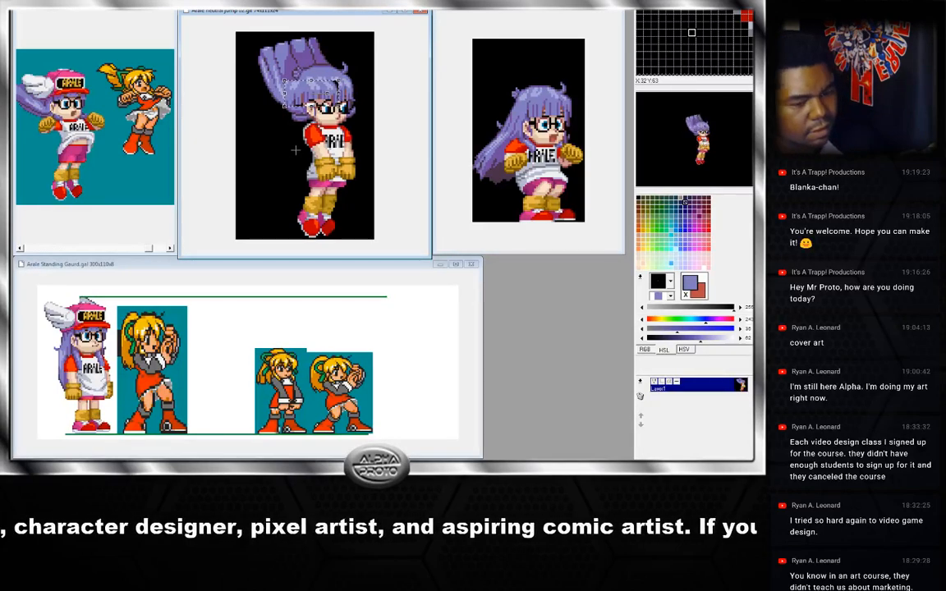
click(352, 104)
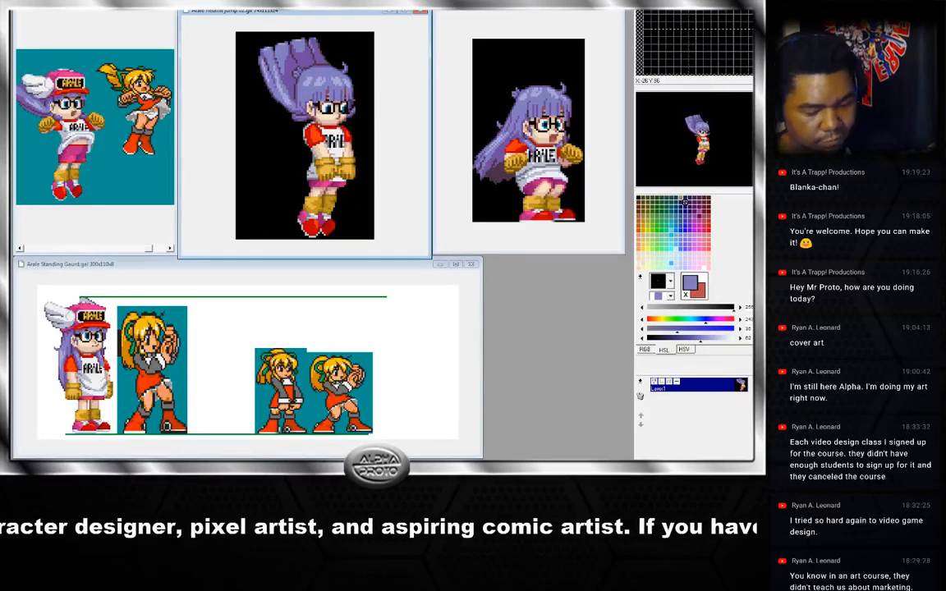
Copy the top of the front-facing head again and paste it onto the raised-hair frame, shifting it slightly up and right.
key(Right)
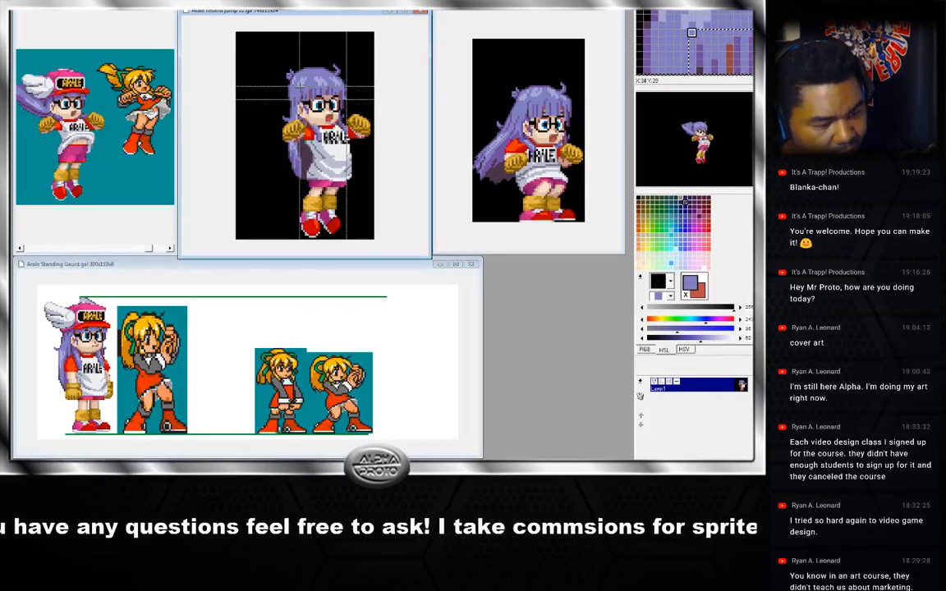
drag(293, 88, 294, 88)
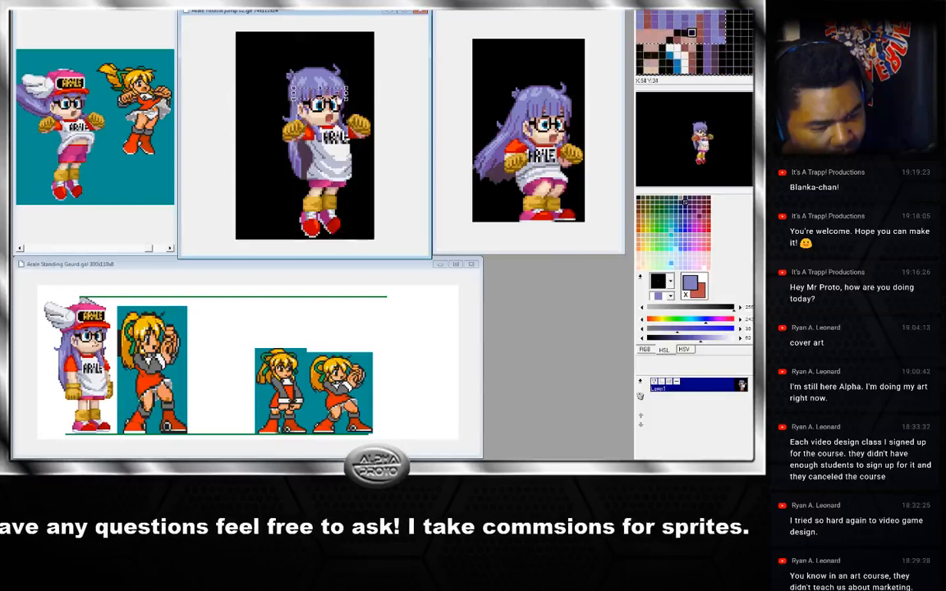
click(332, 127)
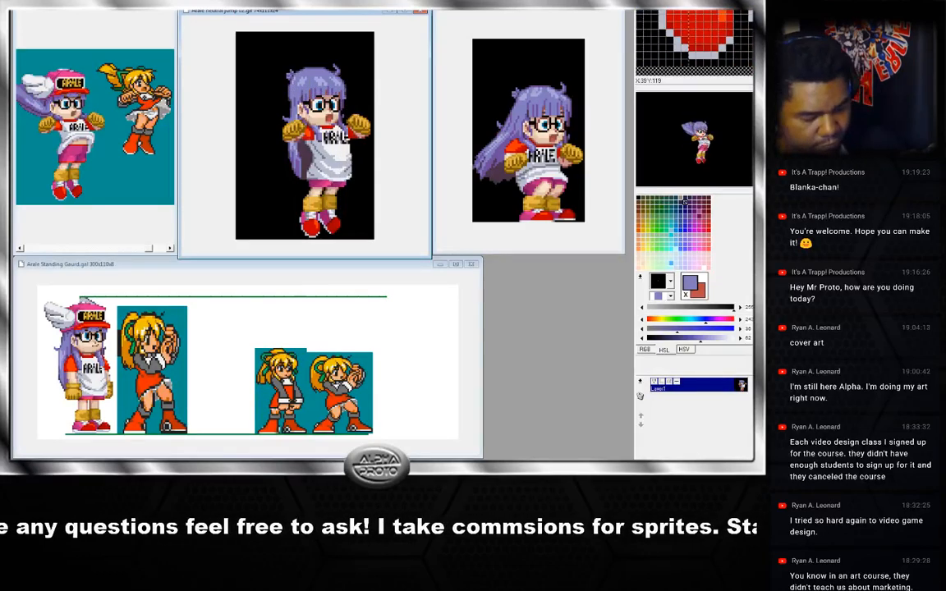
key(Right)
key(ctrl+v)
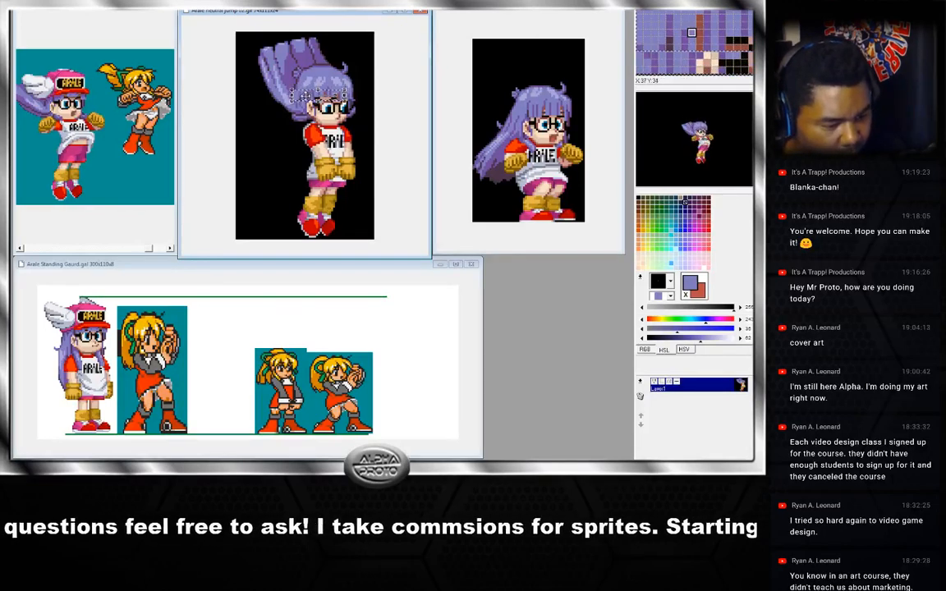
drag(307, 95, 308, 93)
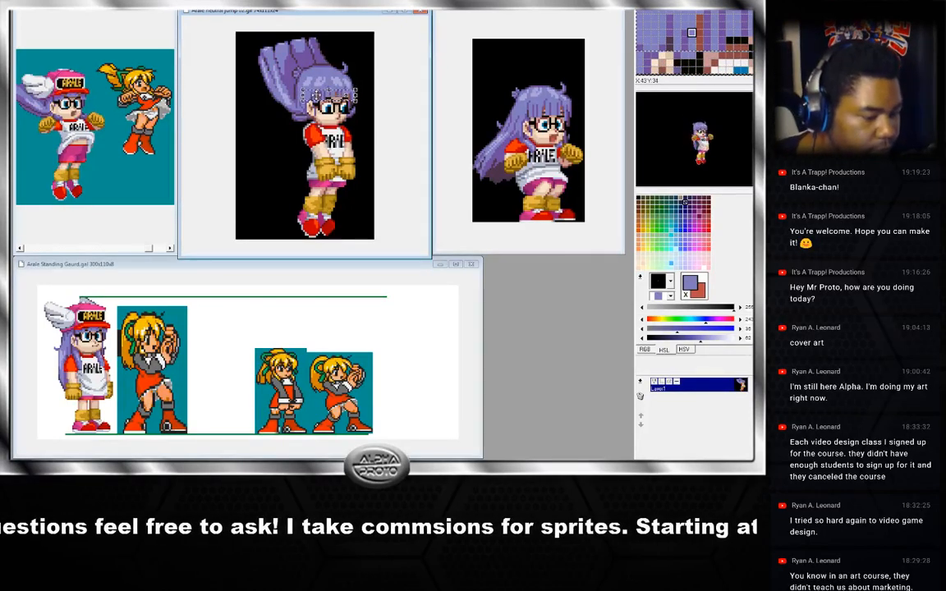
click(363, 109)
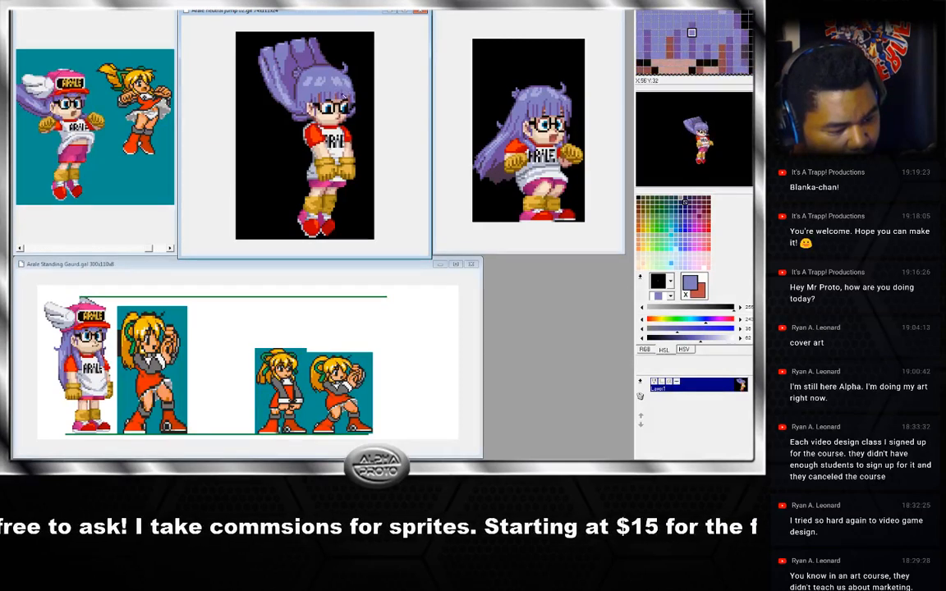
Save the jump animation GIF, accepting the conversion to 8bpp (256 colours).
right_click(335, 96)
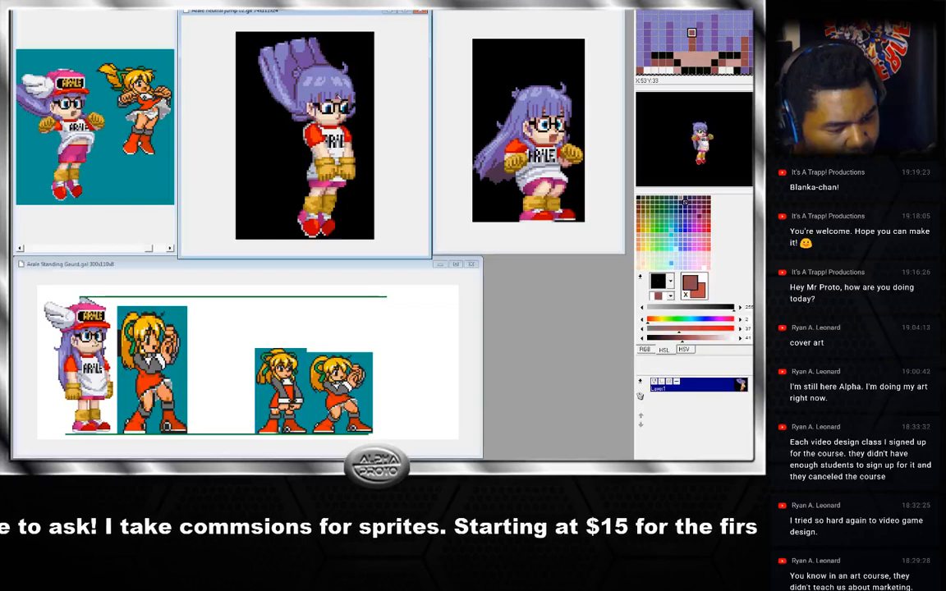
right_click(331, 94)
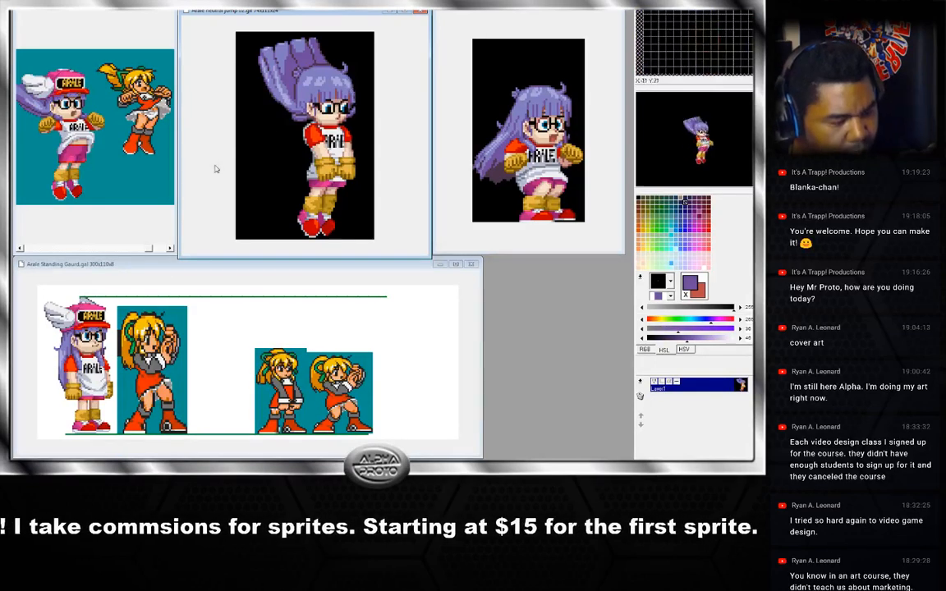
click(243, 2)
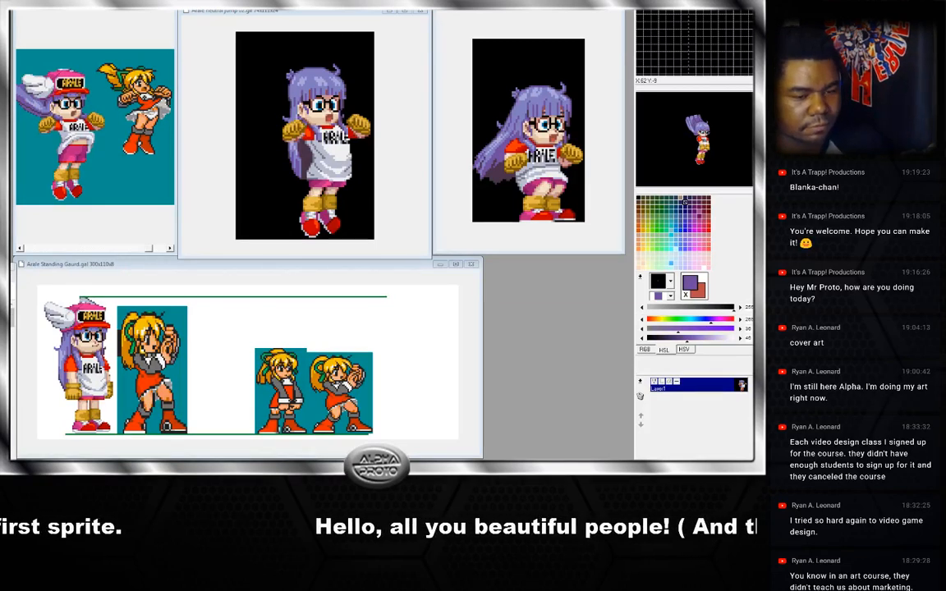
click(339, 14)
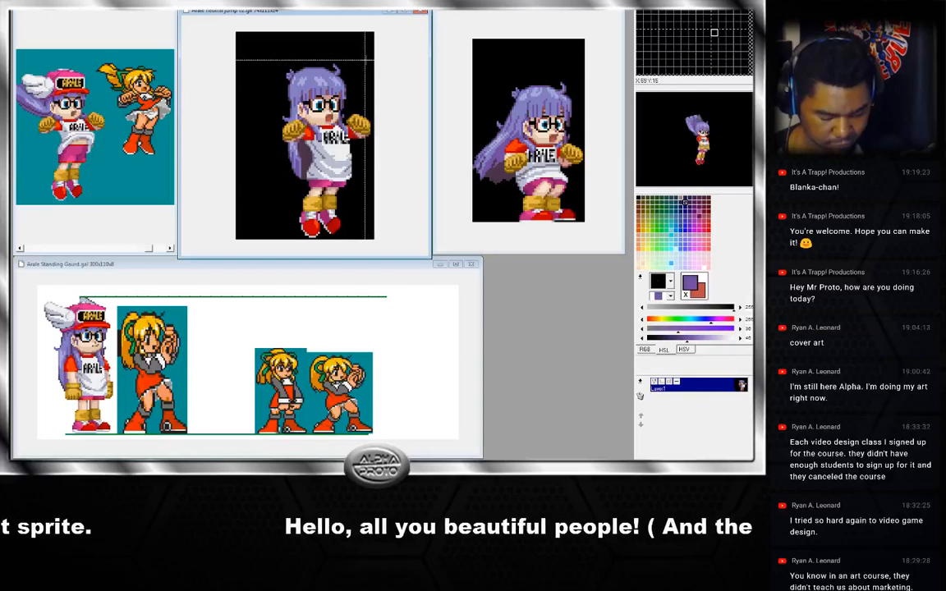
key(ctrl+s)
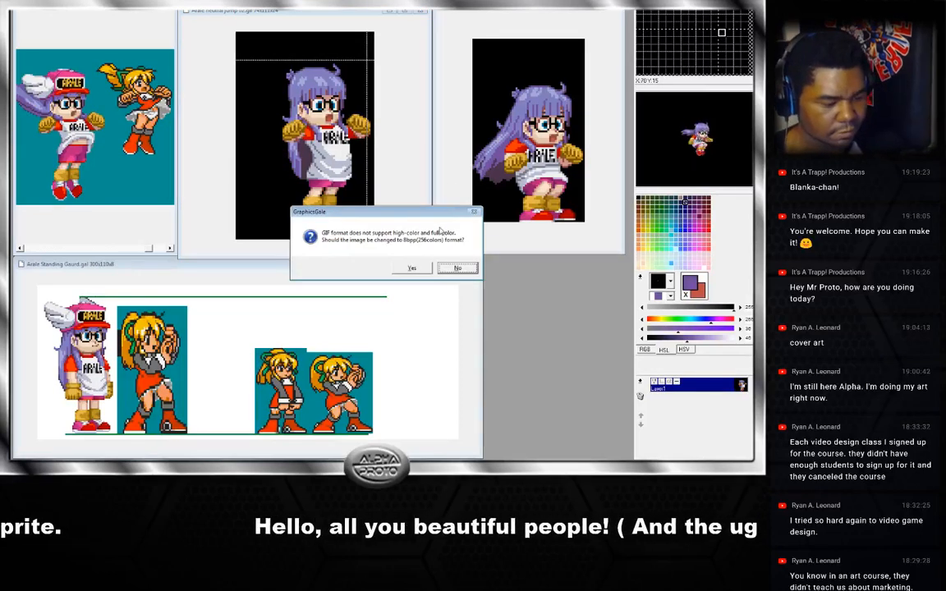
click(411, 269)
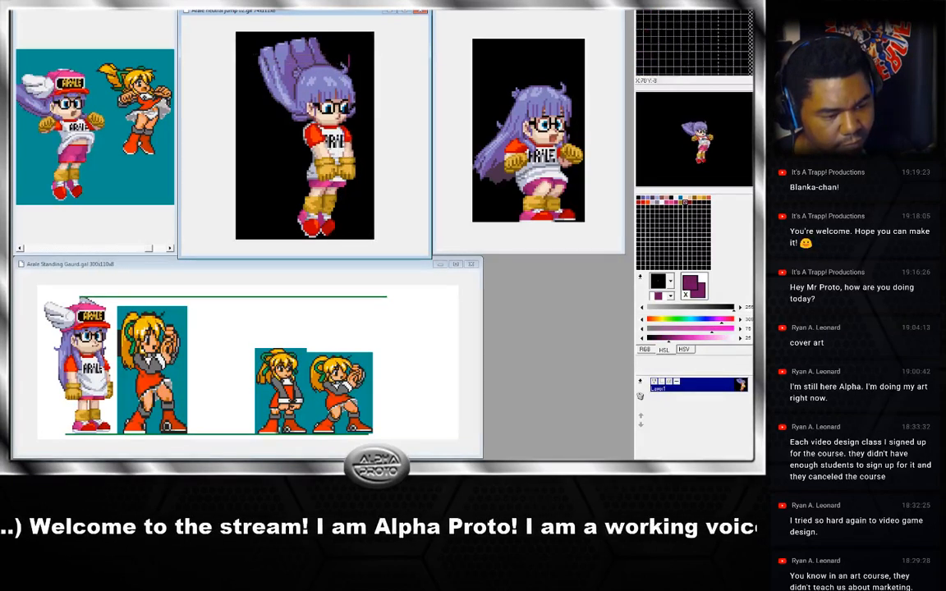
Sample hair, skin and shading colours around the heads of the raised-hair and front-facing frames.
right_click(353, 55)
drag(350, 55, 349, 67)
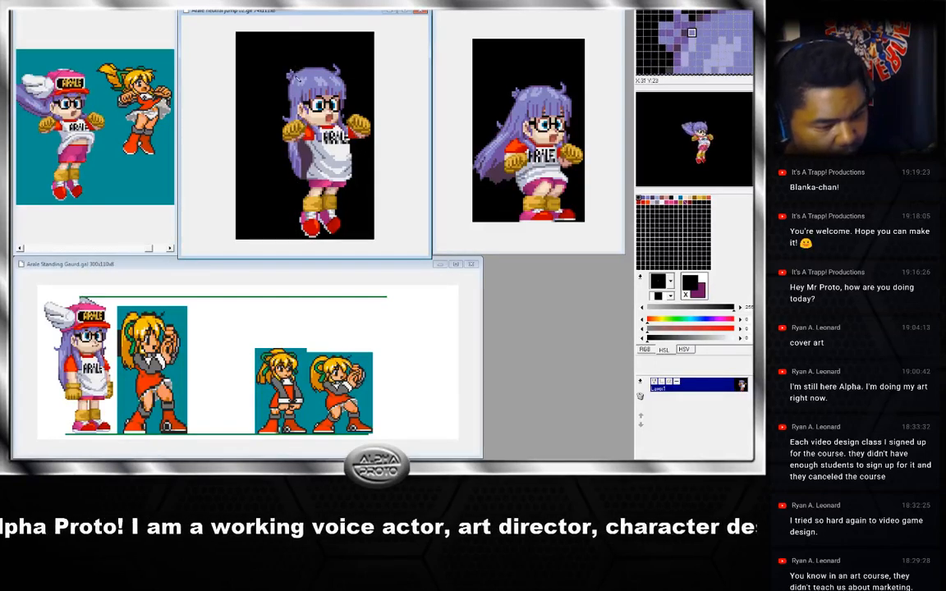
key(x)
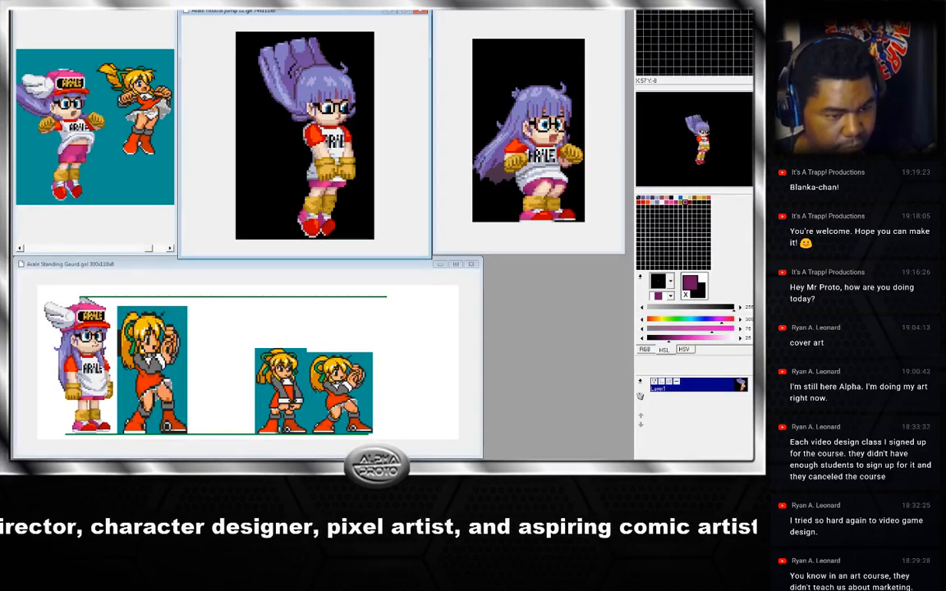
right_click(306, 79)
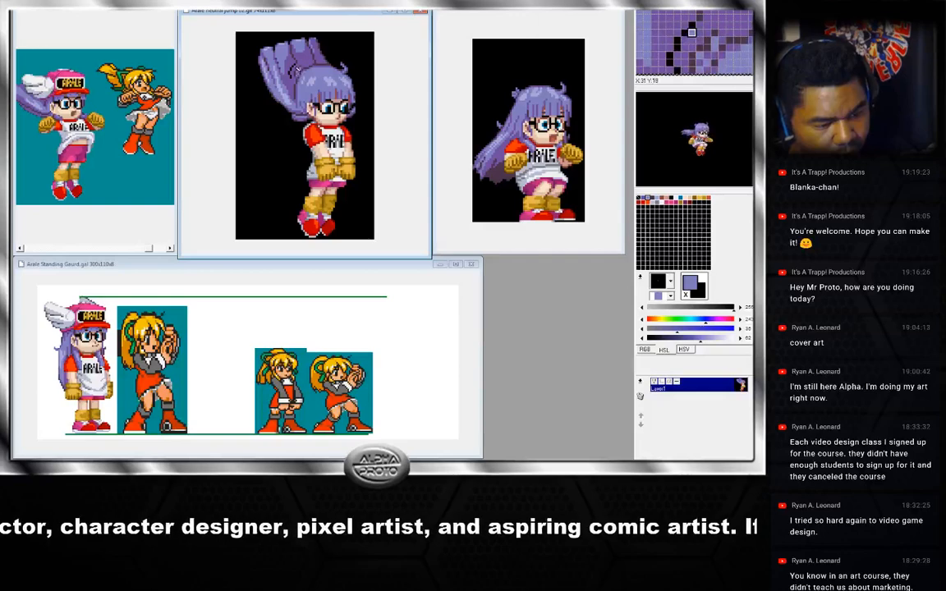
right_click(295, 67)
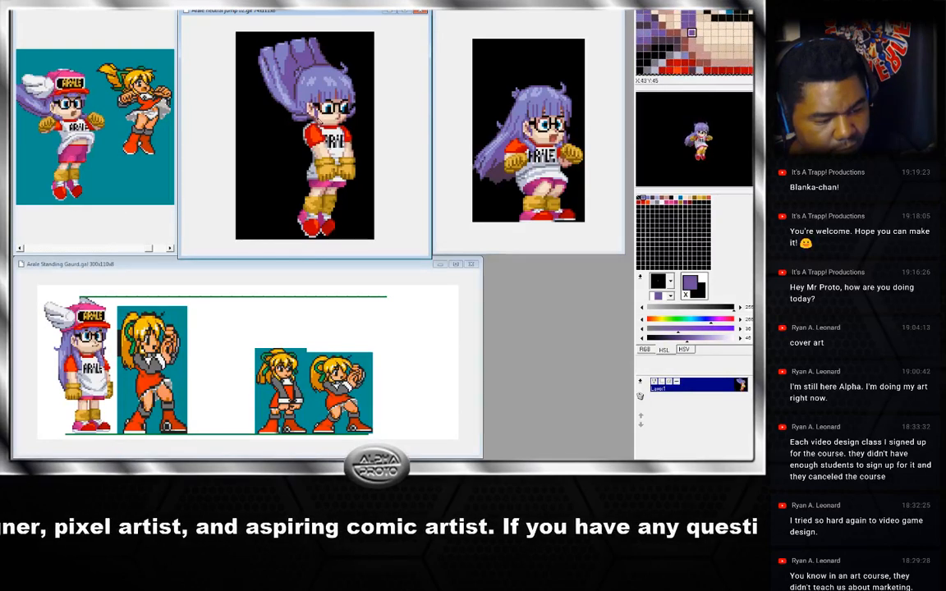
right_click(315, 116)
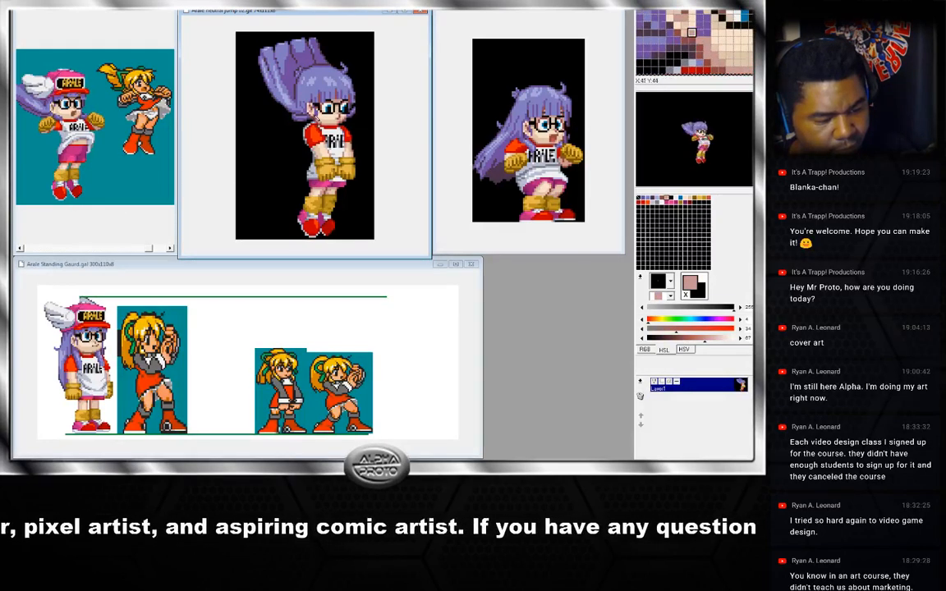
right_click(322, 111)
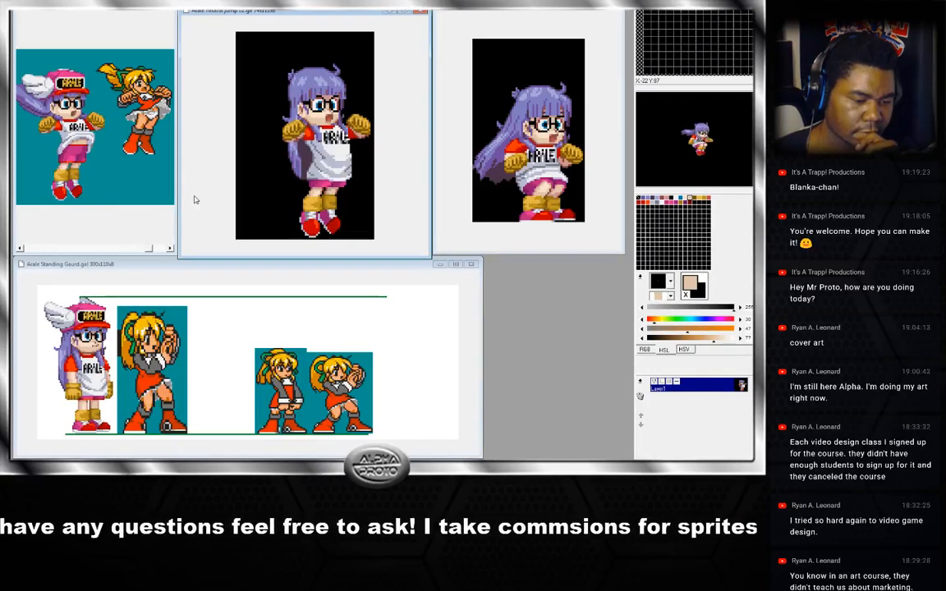
right_click(348, 95)
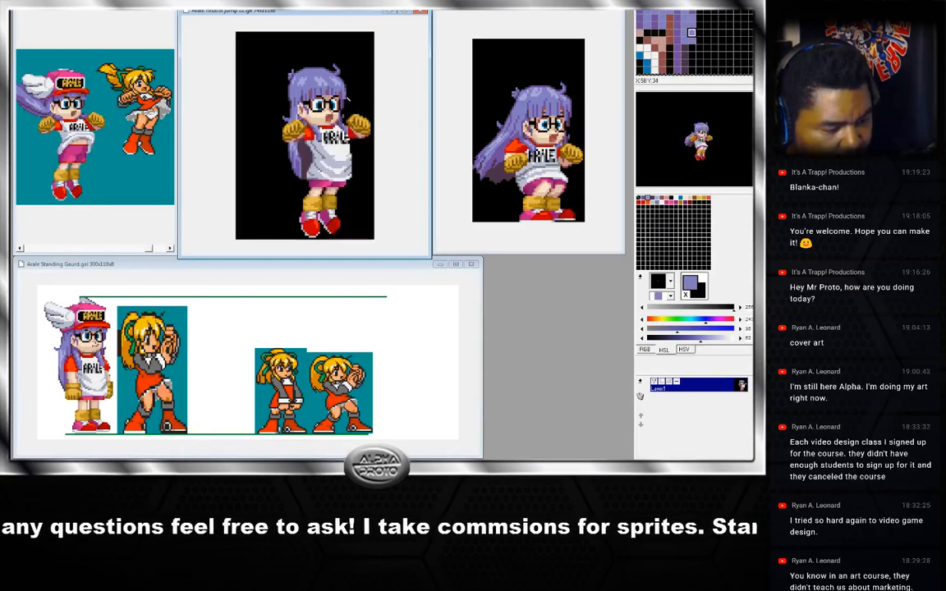
right_click(348, 98)
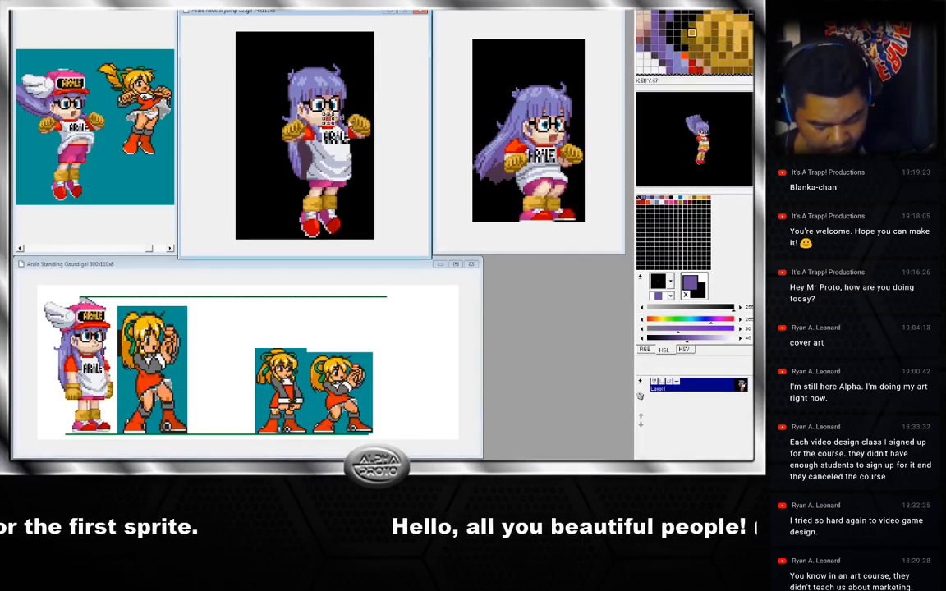
Step back and forth through the jump frames to review the reworked heads across the animation.
key(Right)
key(Right)
key(Right)
key(Right)
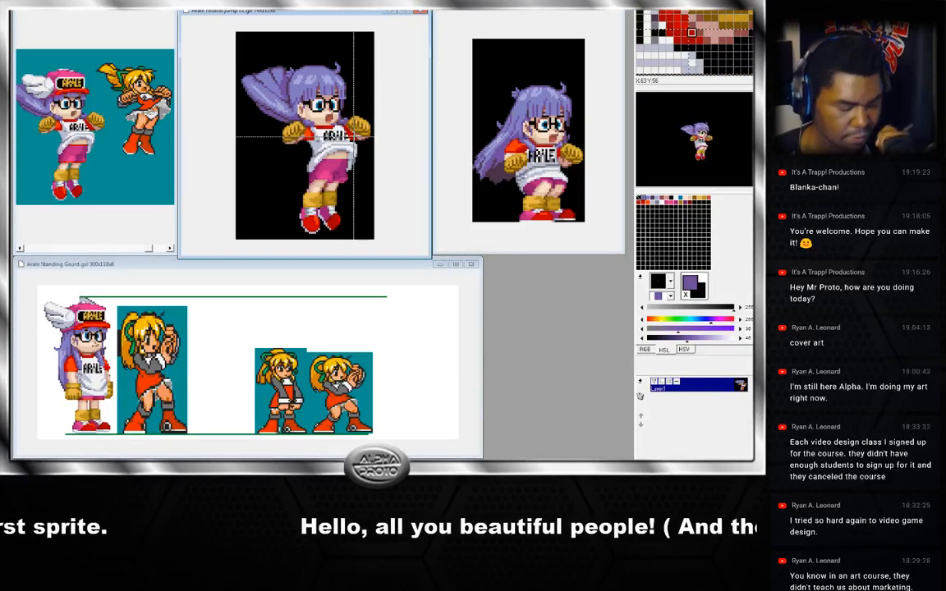
key(Right)
key(Right)
key(Right)
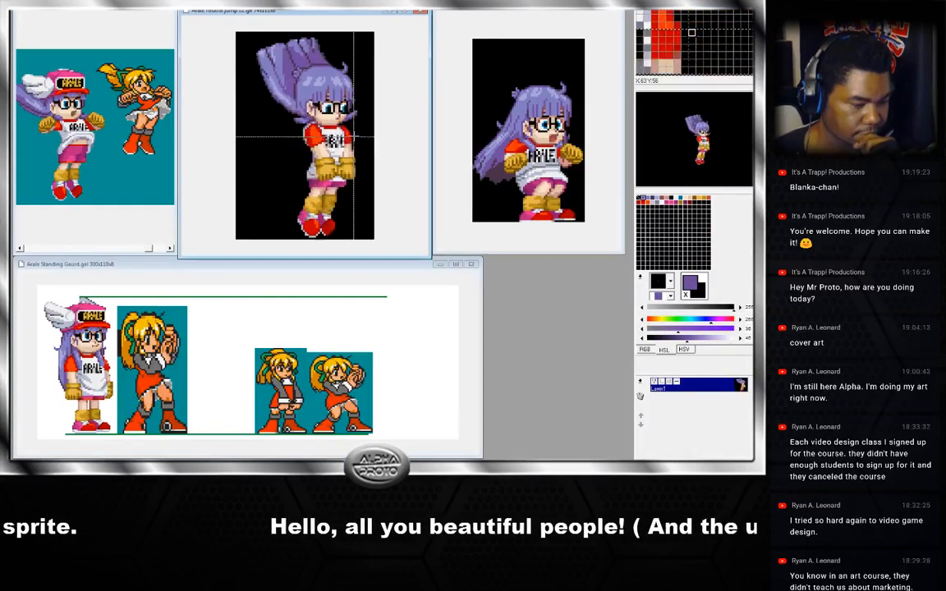
key(Left)
key(Left)
key(Left)
key(Left)
key(Left)
key(Right)
key(Right)
key(Right)
key(Right)
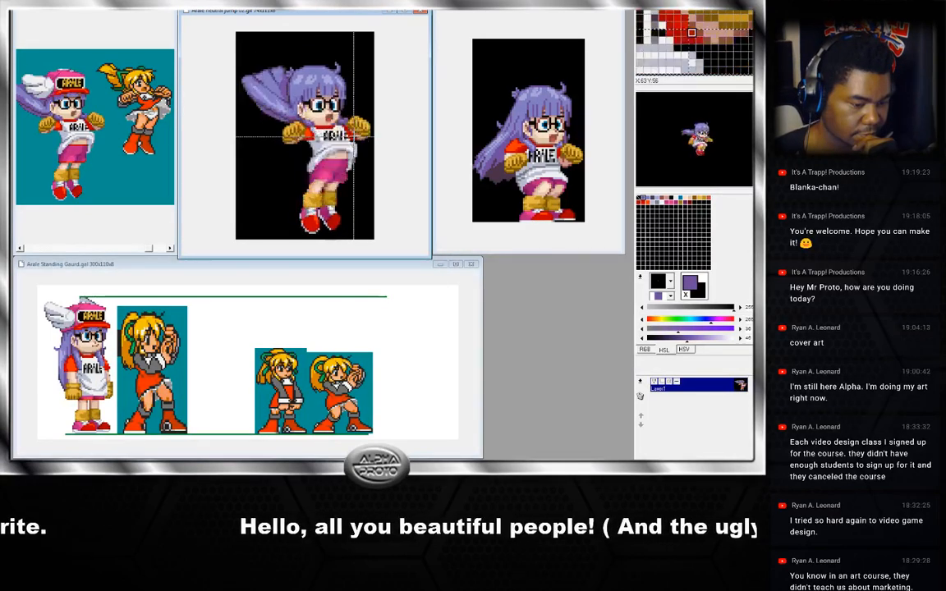
key(Right)
key(Right)
key(Left)
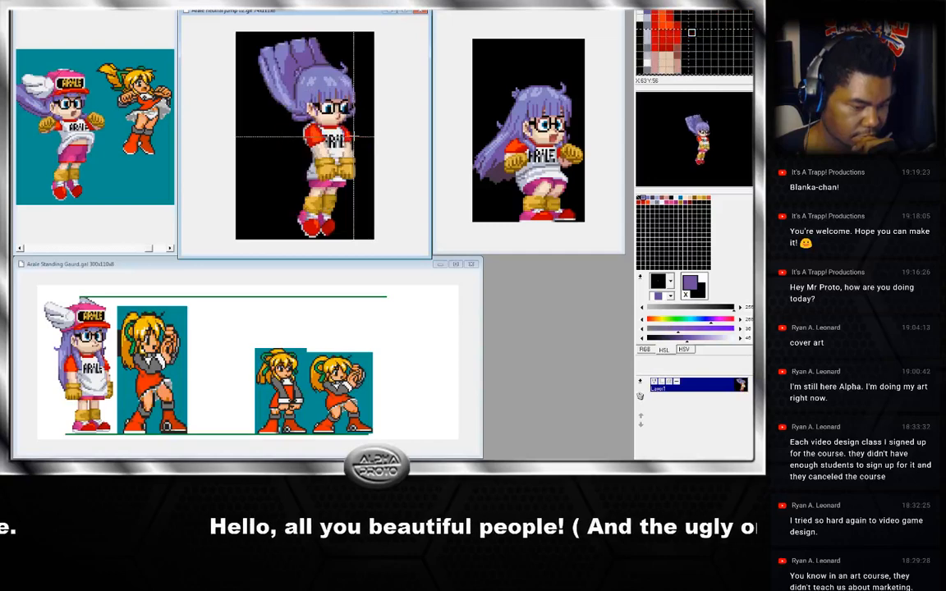
key(Right)
key(Right)
key(Right)
key(Right)
key(Right)
key(Right)
key(Right)
key(Right)
key(Right)
key(Right)
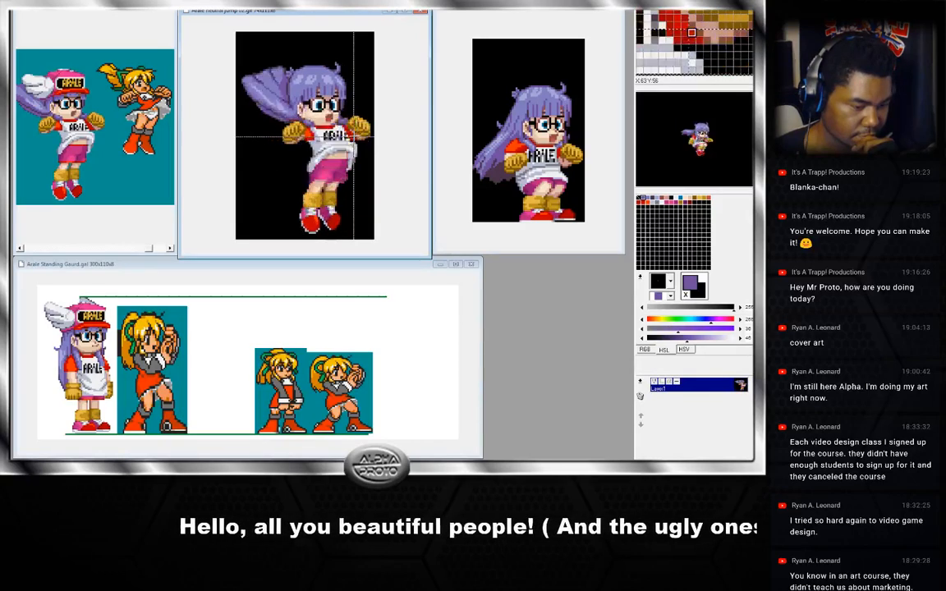
Advance frame by frame through the rest of the jump animation to check each reworked head.
key(Right)
key(Right)
key(Right)
key(Right)
key(Right)
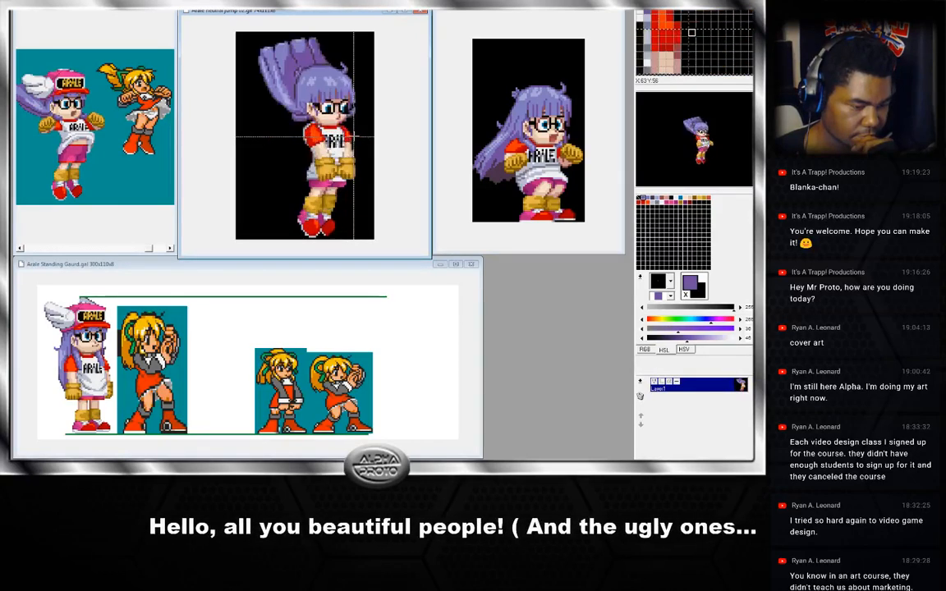
key(Right)
key(Right)
key(Right)
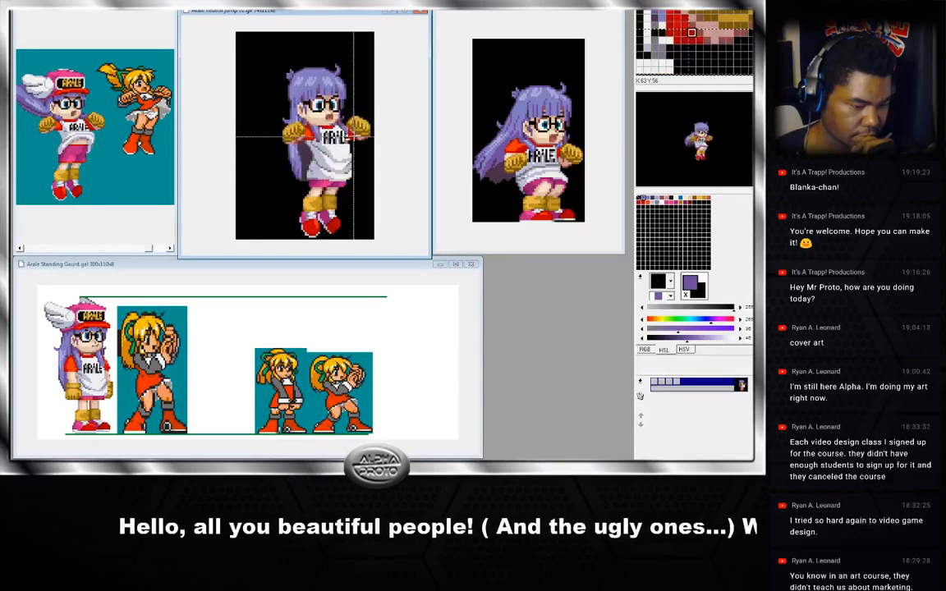
key(Right)
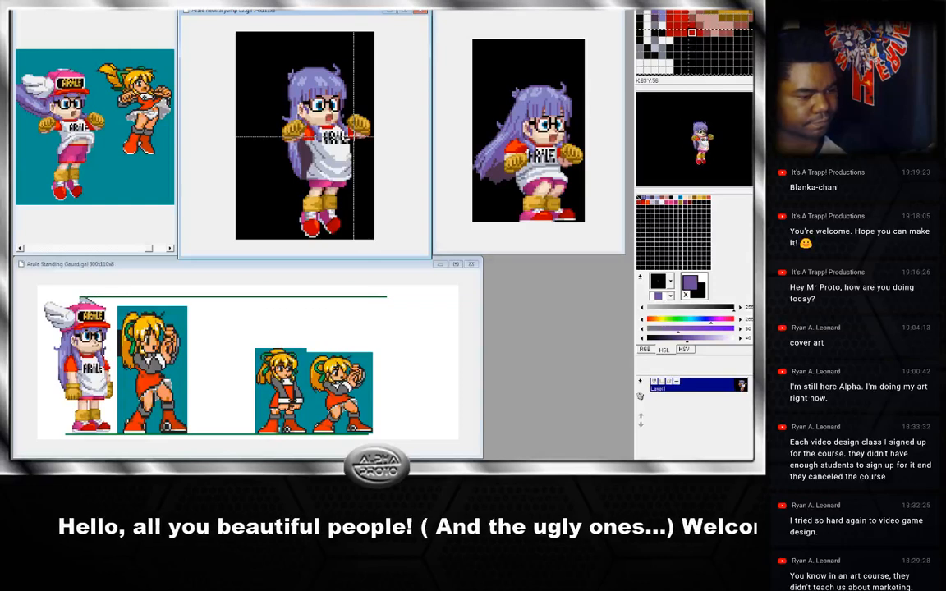
key(Right)
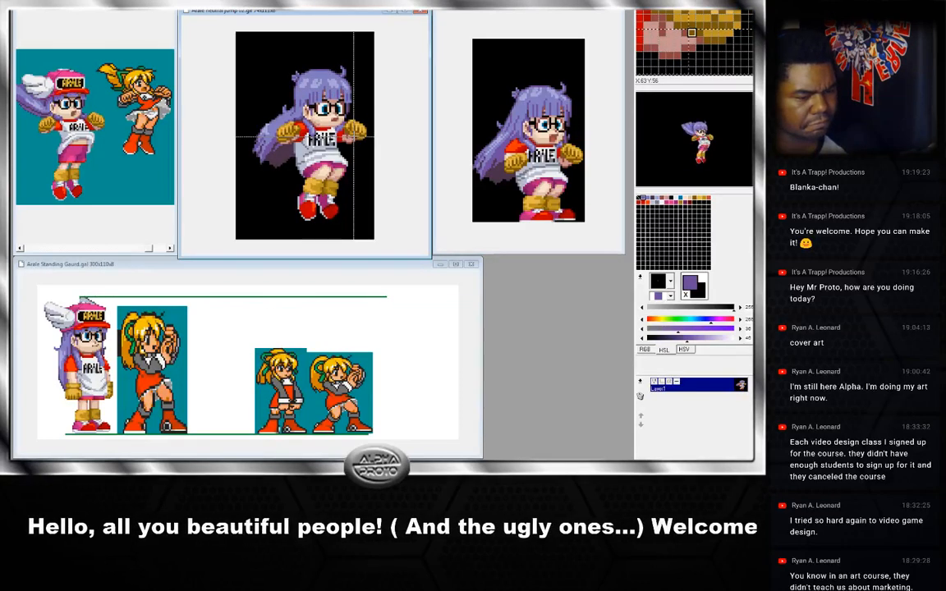
key(Right)
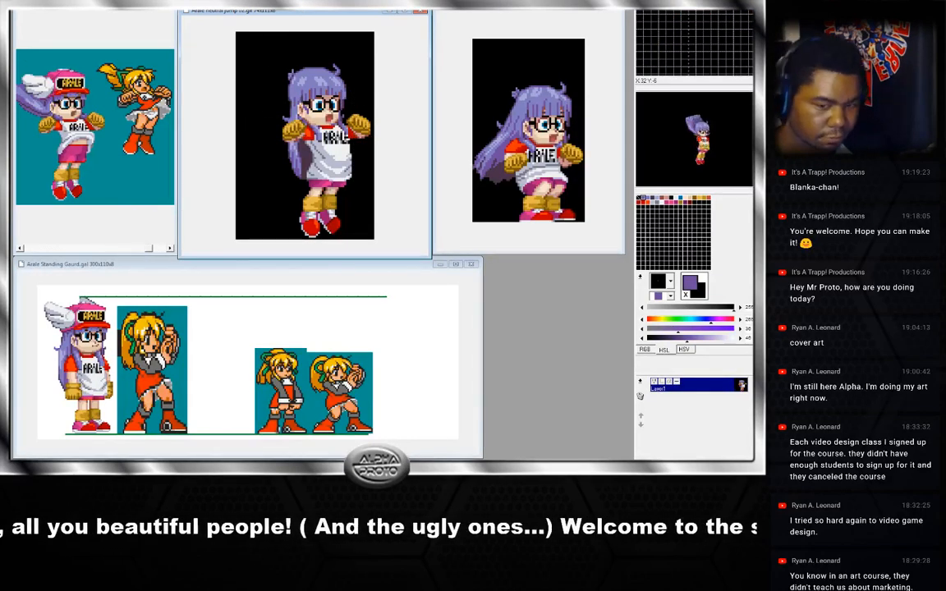
Close the Arale Standing Gaurd sprite window and nudge the jump animation window slightly upward.
click(21, 10)
click(33, 49)
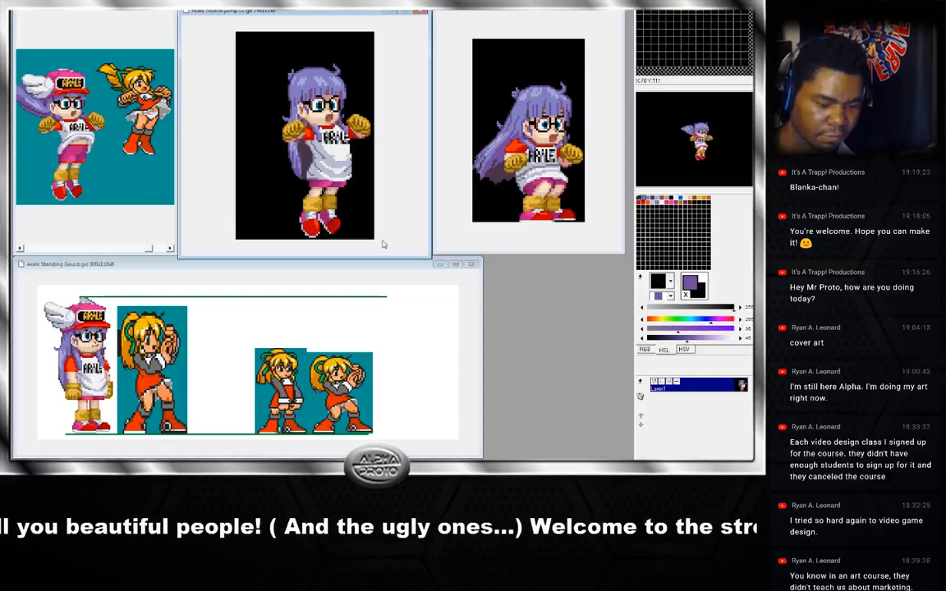
click(332, 268)
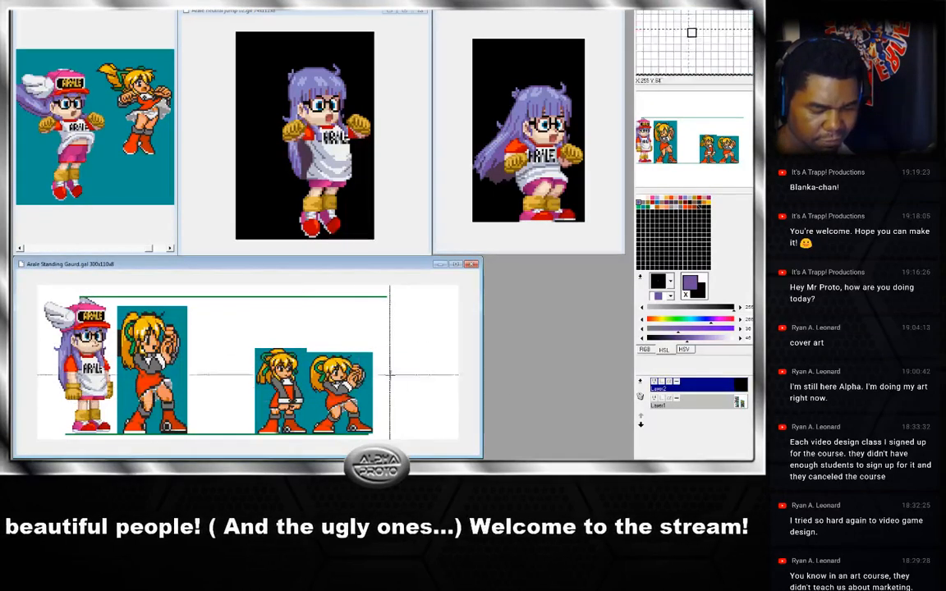
click(472, 266)
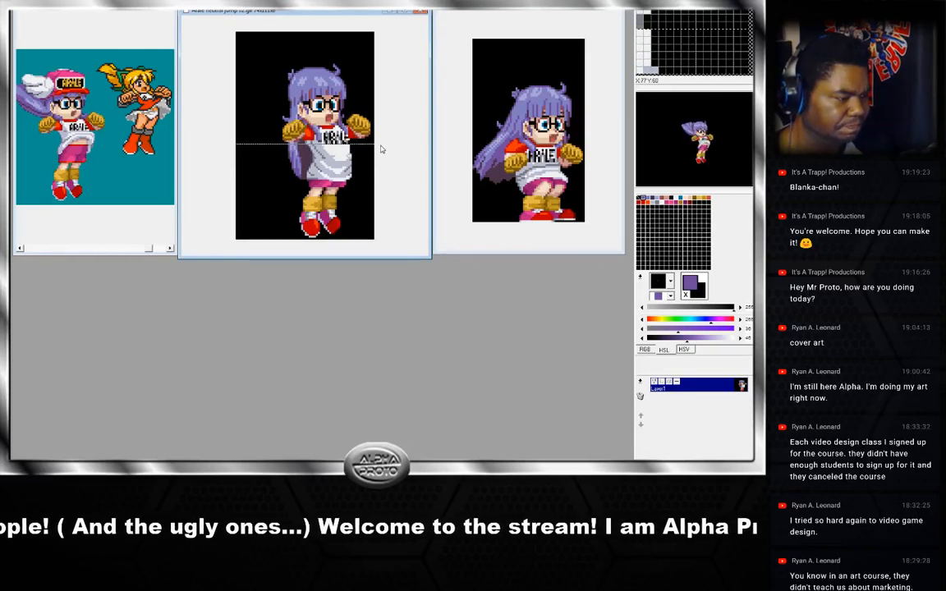
drag(287, 6, 288, 1)
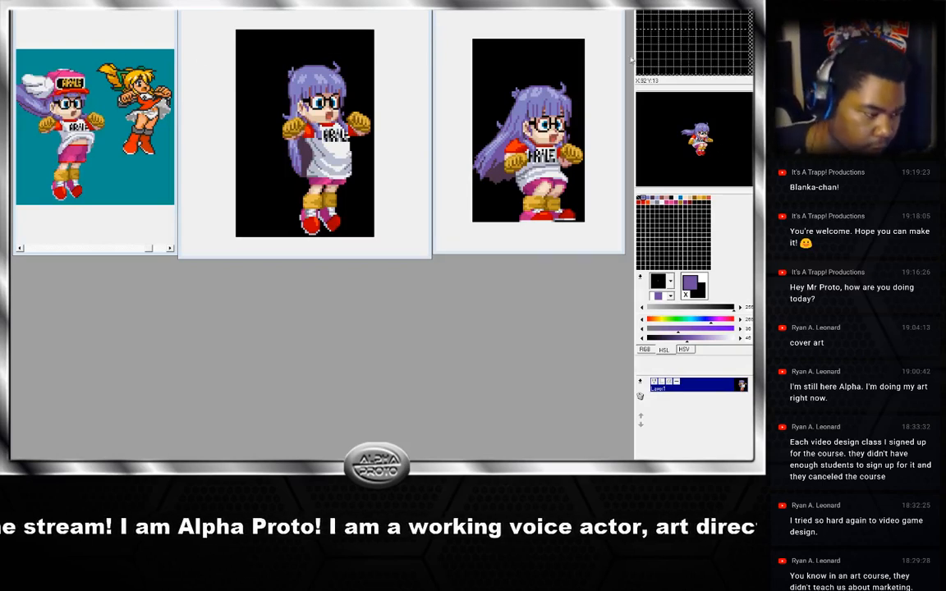
Return to the jump animation and sample the pink and magenta skirt shades on the current frame.
click(357, 7)
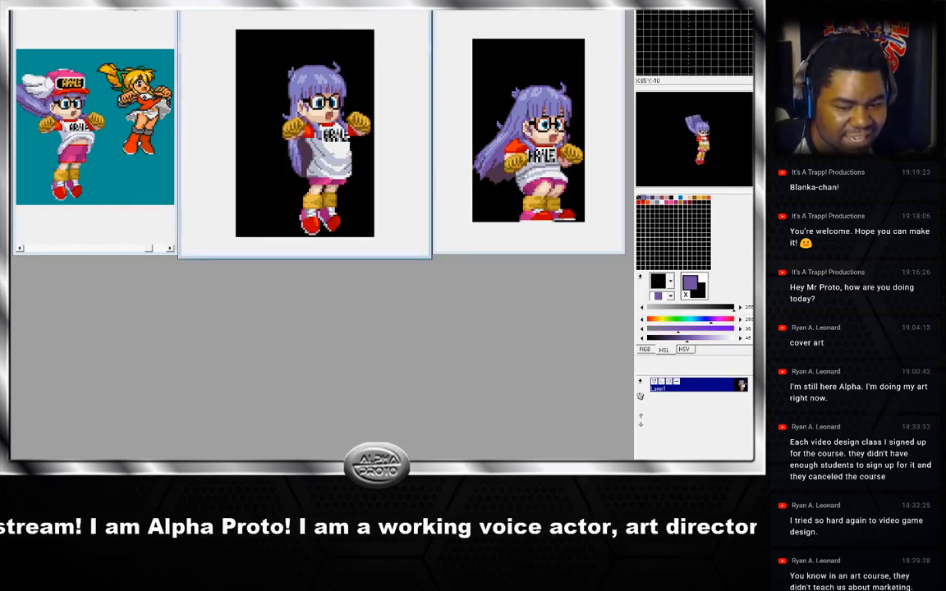
click(100, 36)
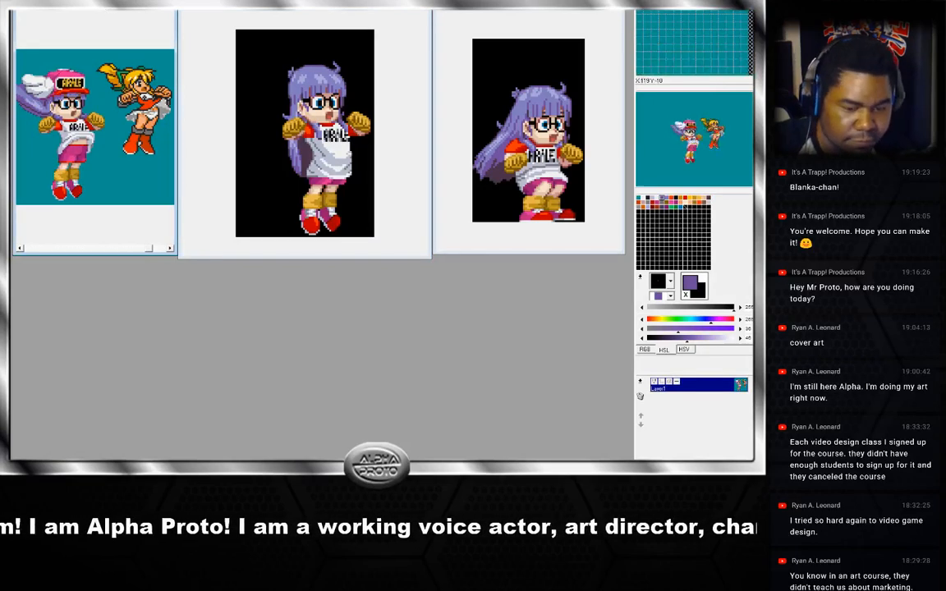
click(308, 10)
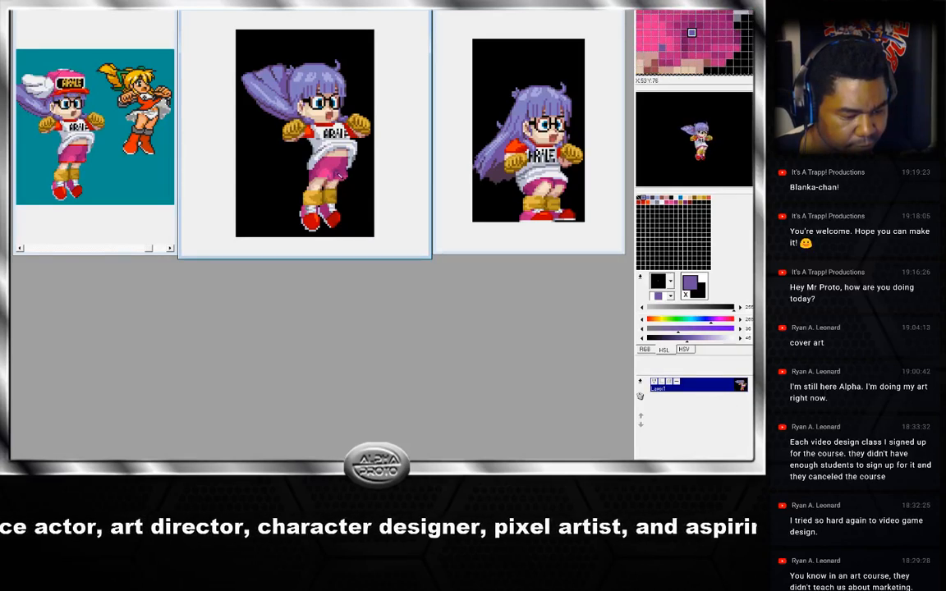
right_click(328, 176)
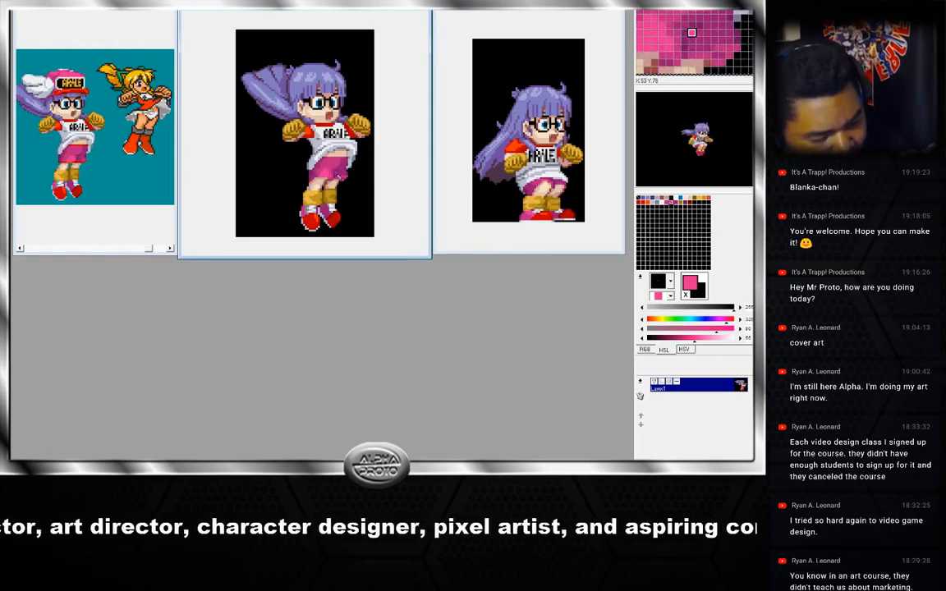
right_click(349, 179)
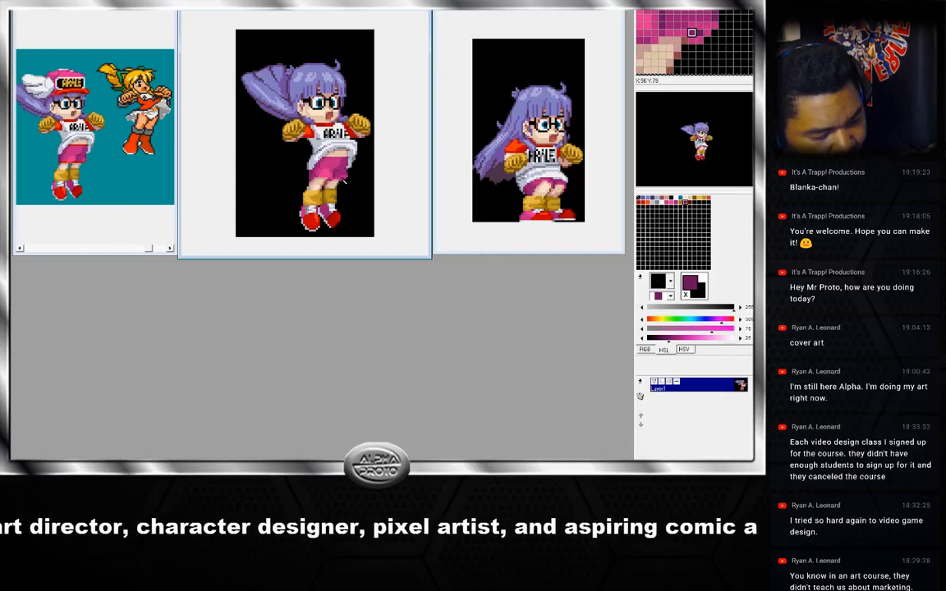
right_click(343, 178)
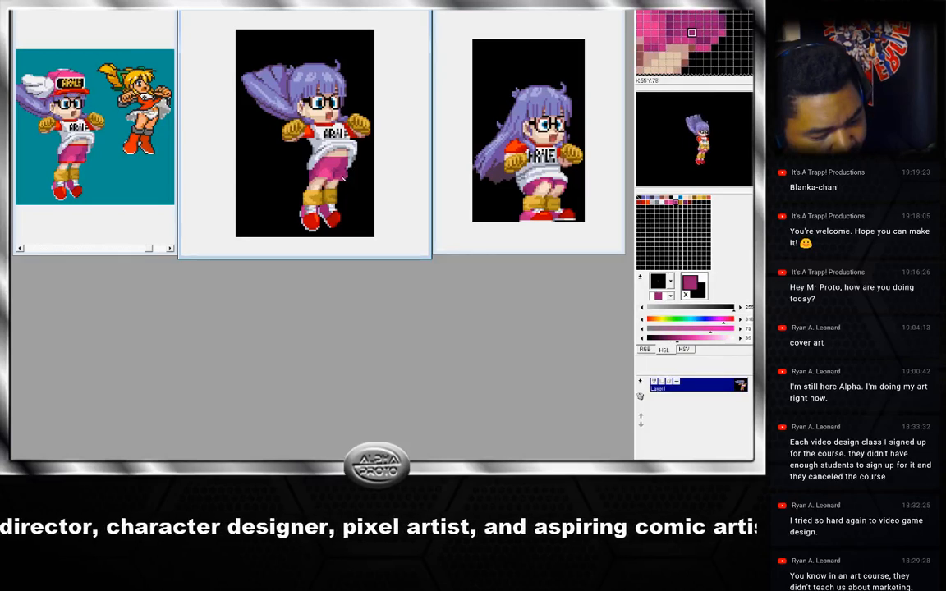
right_click(348, 177)
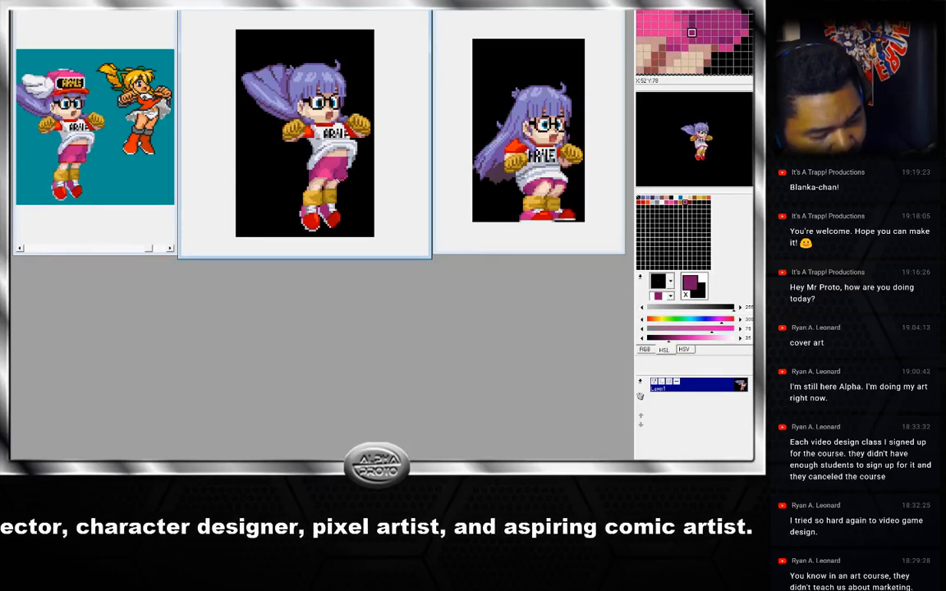
right_click(346, 182)
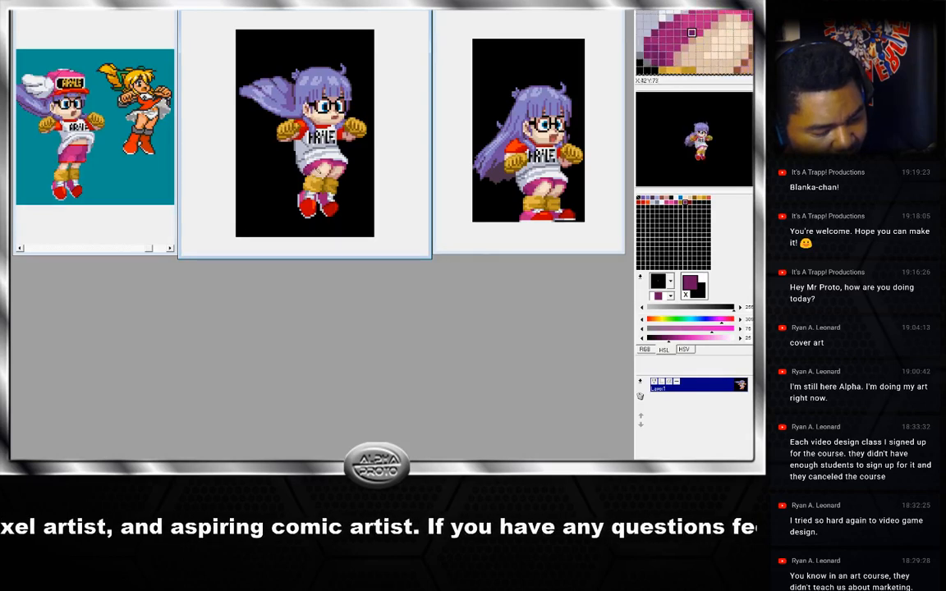
Switch between neighbouring jump frames and sample more skirt and hair shading colours.
key(Right)
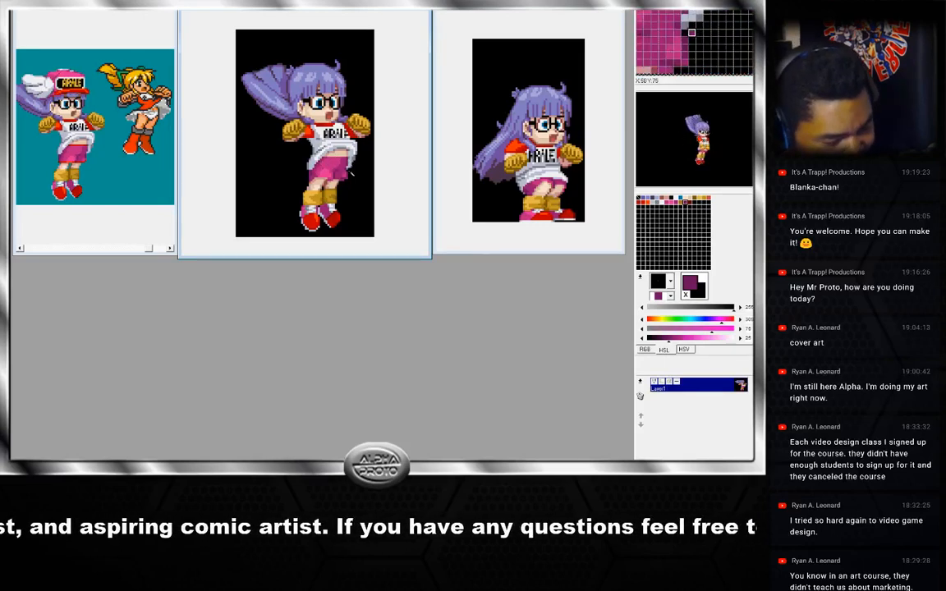
key(Left)
key(Right)
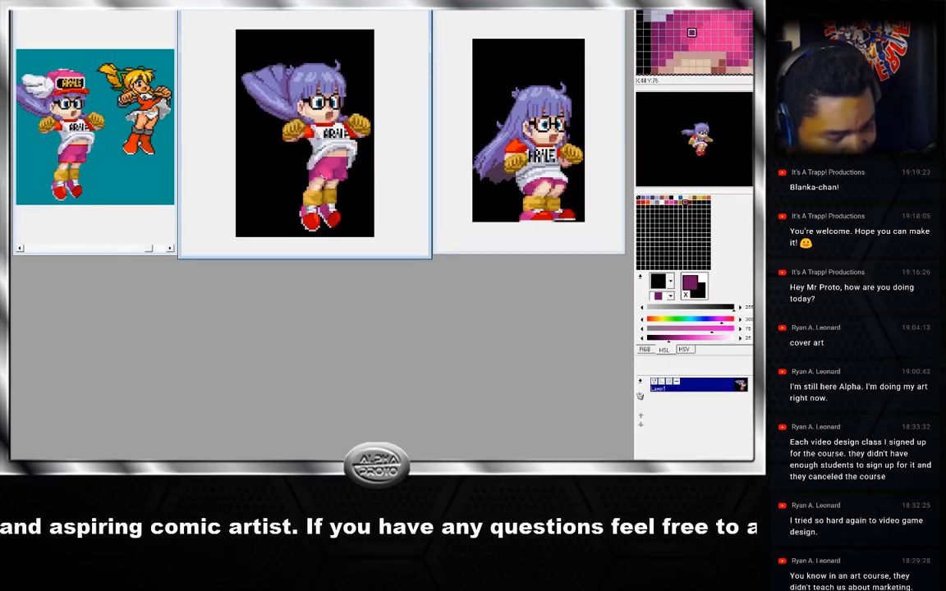
right_click(320, 178)
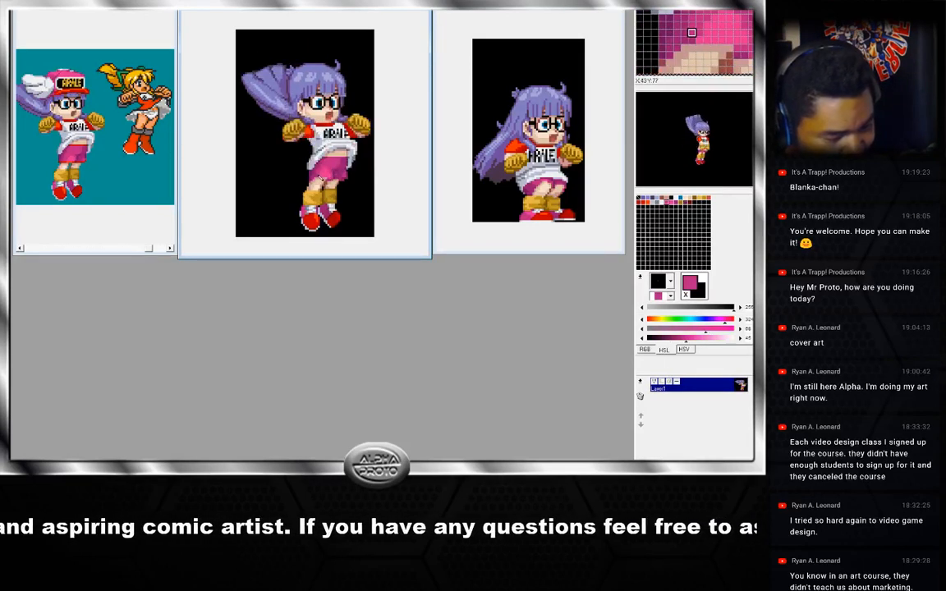
right_click(345, 184)
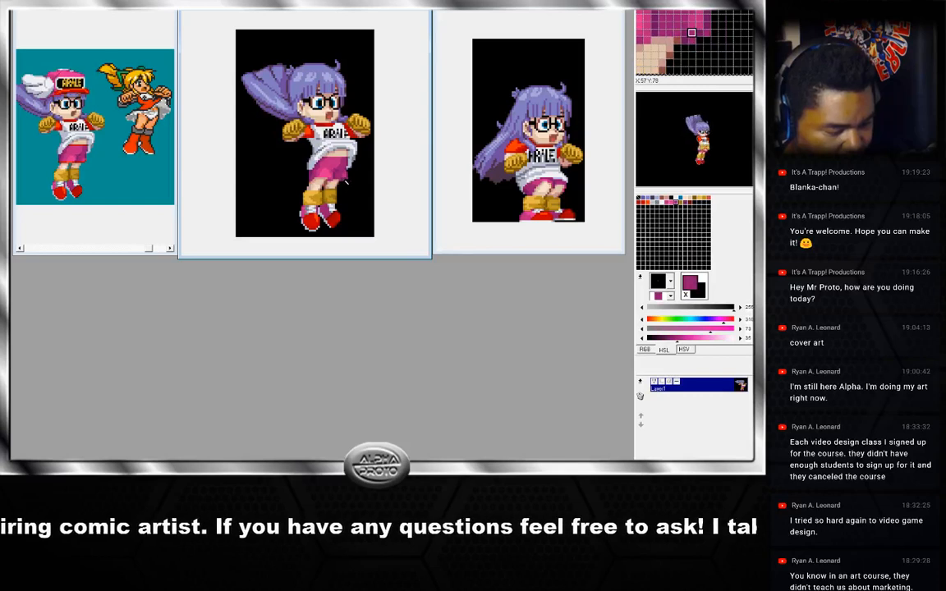
right_click(347, 185)
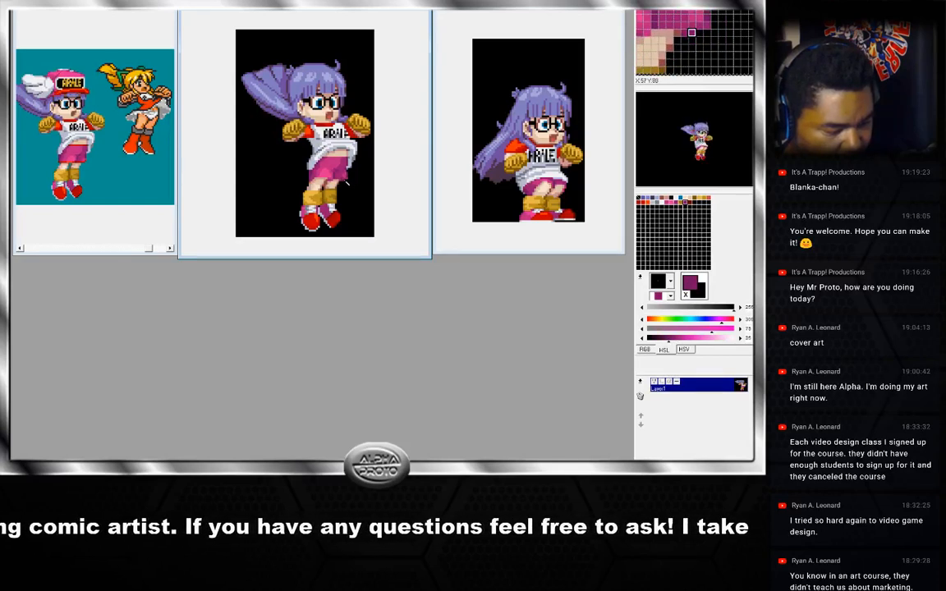
right_click(349, 182)
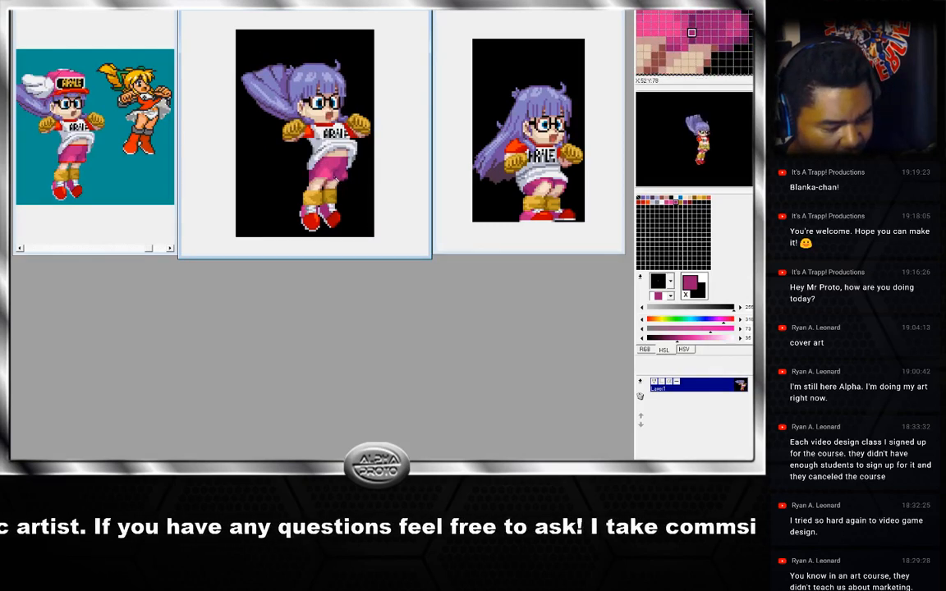
right_click(335, 182)
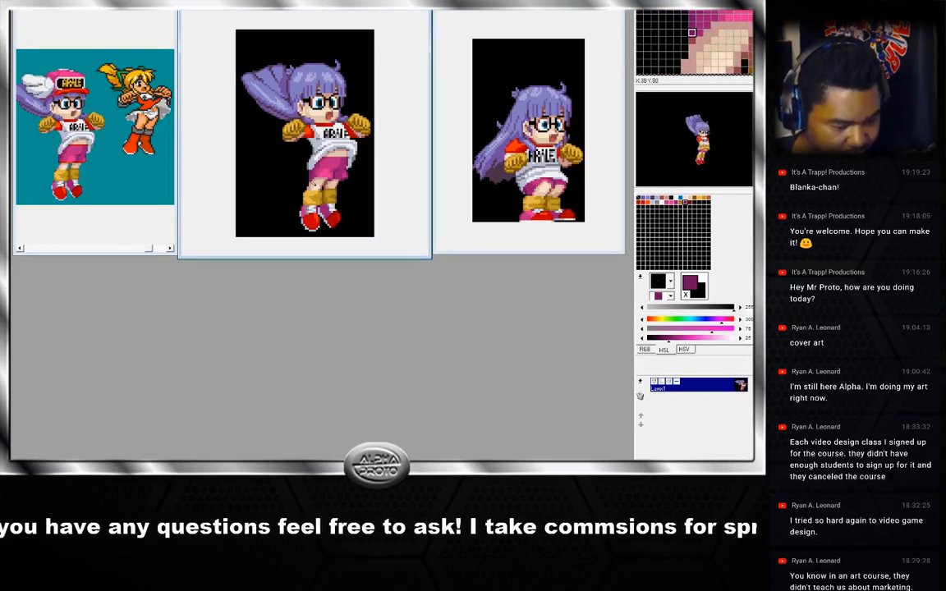
right_click(282, 165)
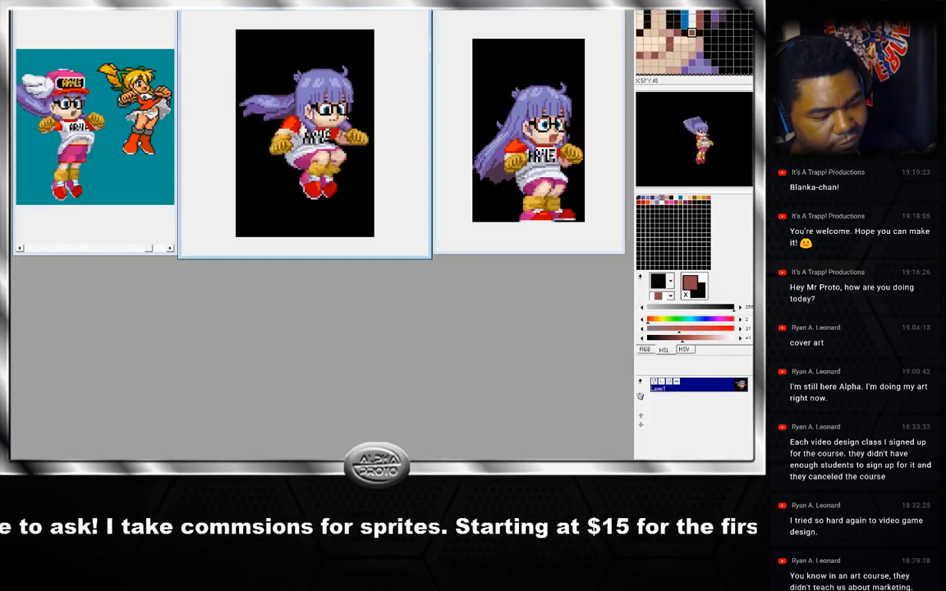
Sample the skin tones around the face on the jump frame.
right_click(339, 118)
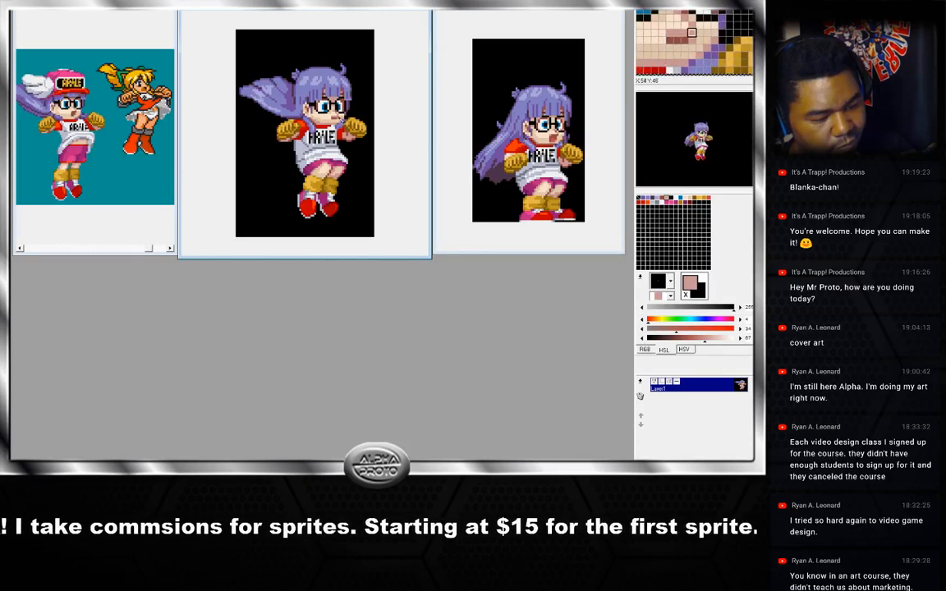
right_click(339, 120)
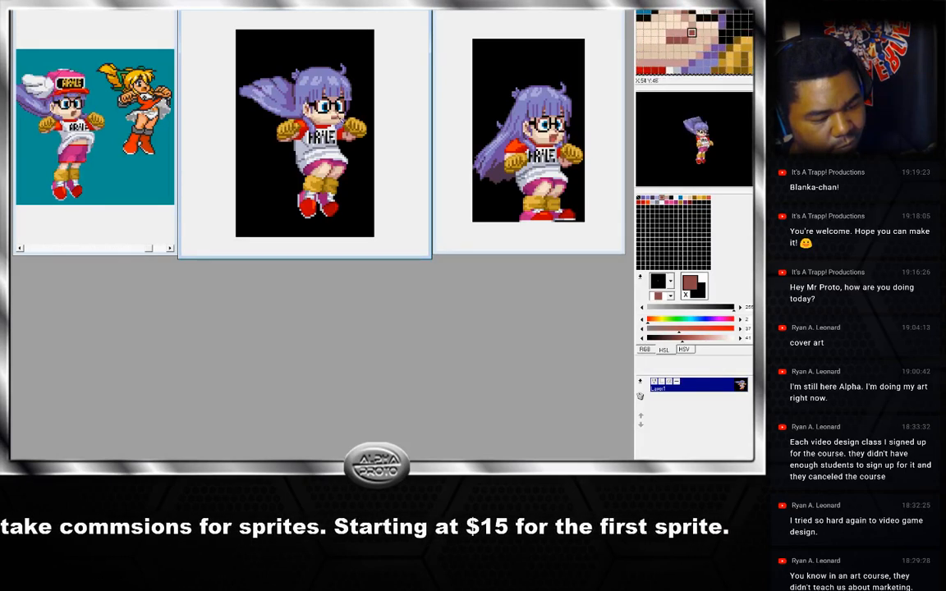
right_click(339, 124)
click(340, 121)
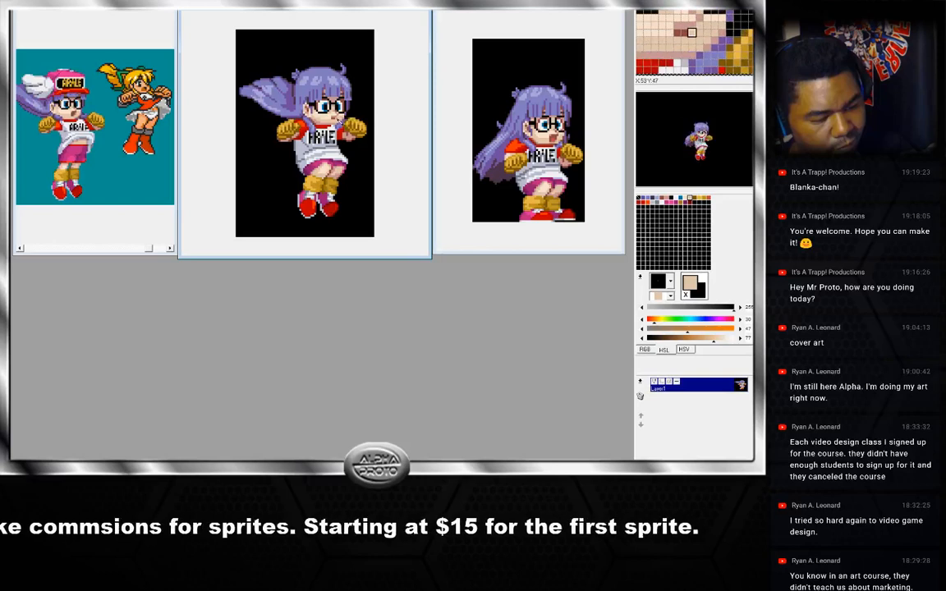
right_click(340, 119)
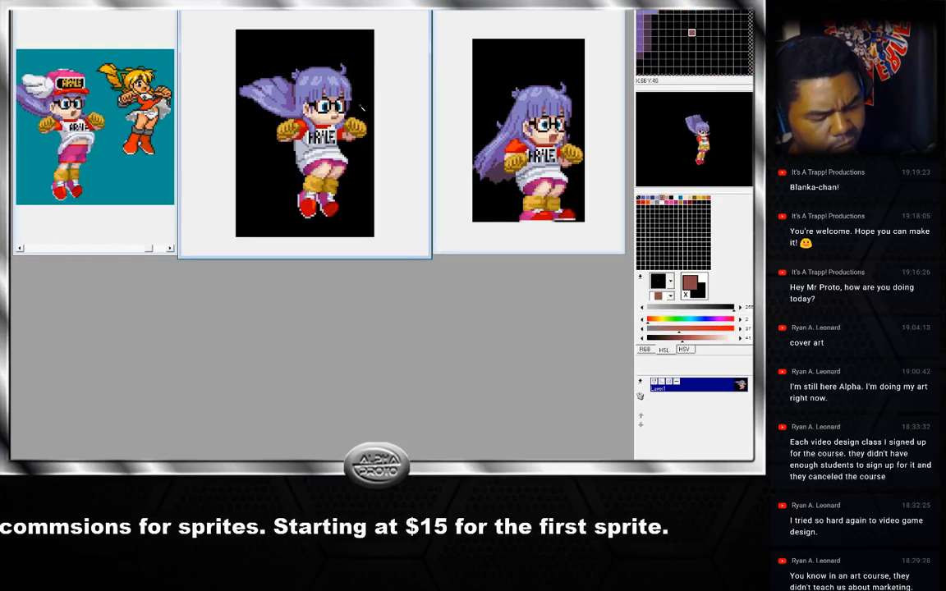
Advance to the next jump frame and compare it against the crouching reference sprite.
key(Right)
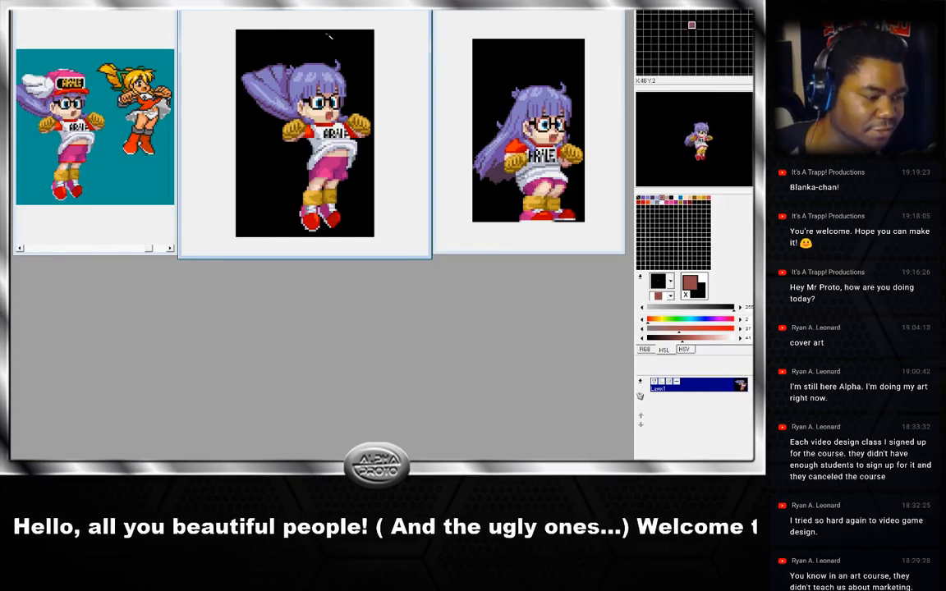
click(561, 28)
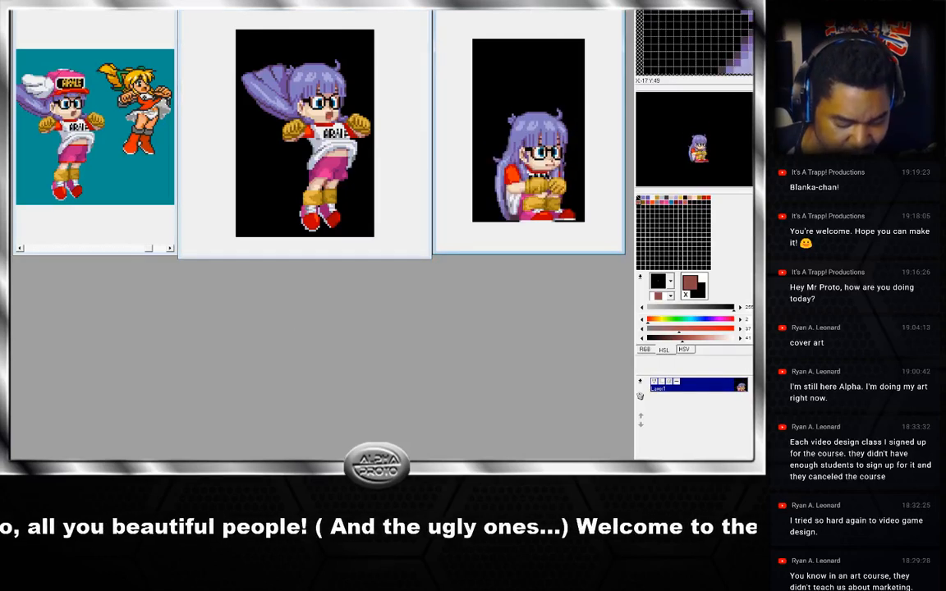
click(339, 10)
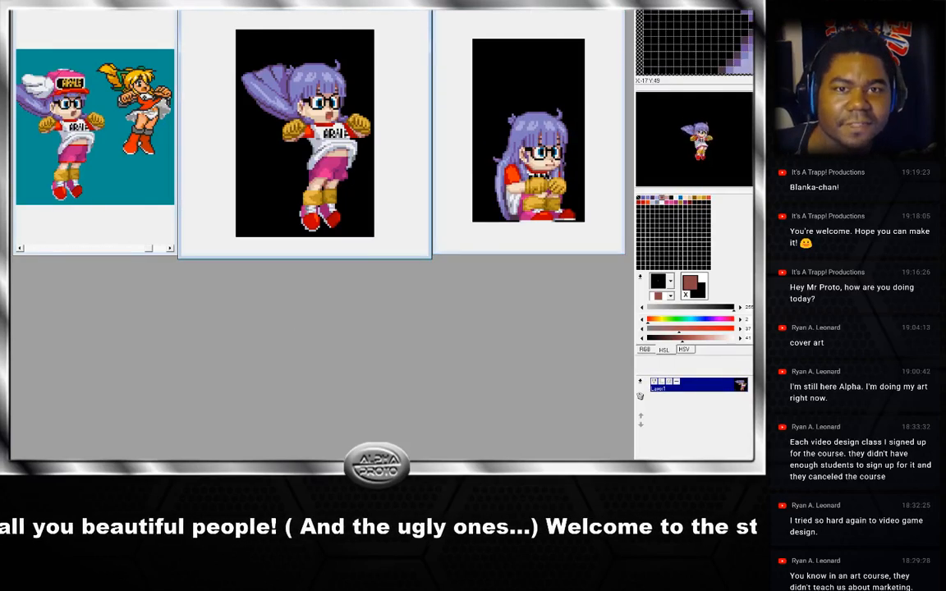